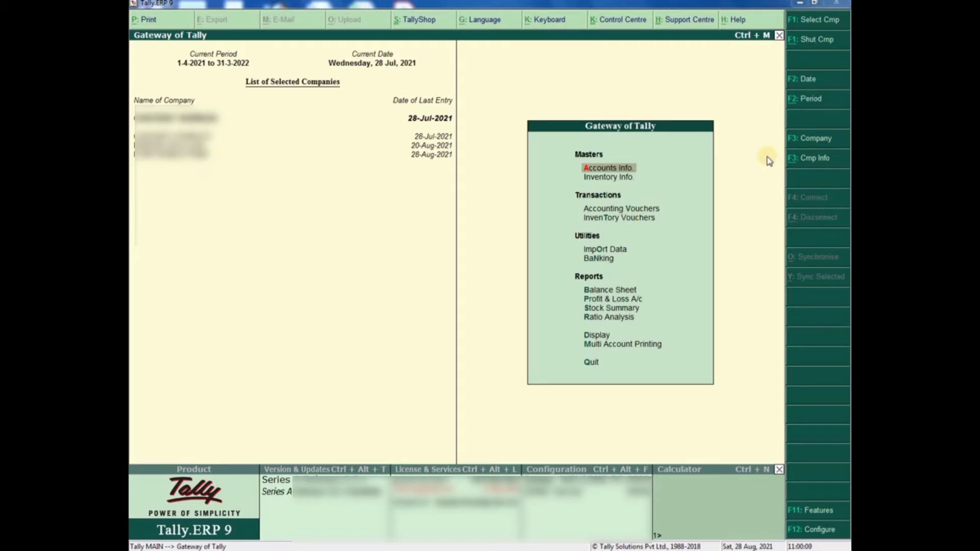
- Start creating a new company named M.M. TECH
click(806, 163)
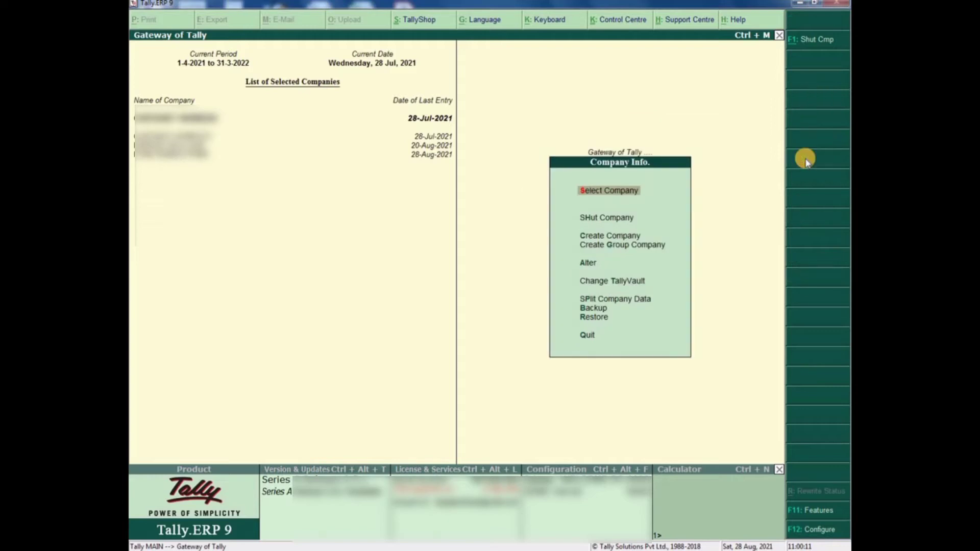
click(634, 237)
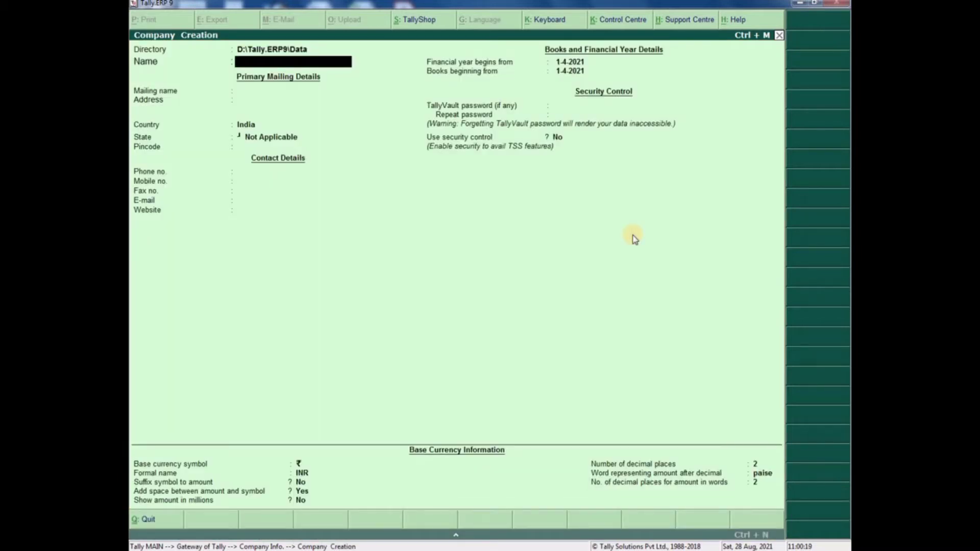
text(M.M. TECH)
key(Return)
- Enter the company's address, state Rajasthan, pincode, phone and mobile numbers
key(Return)
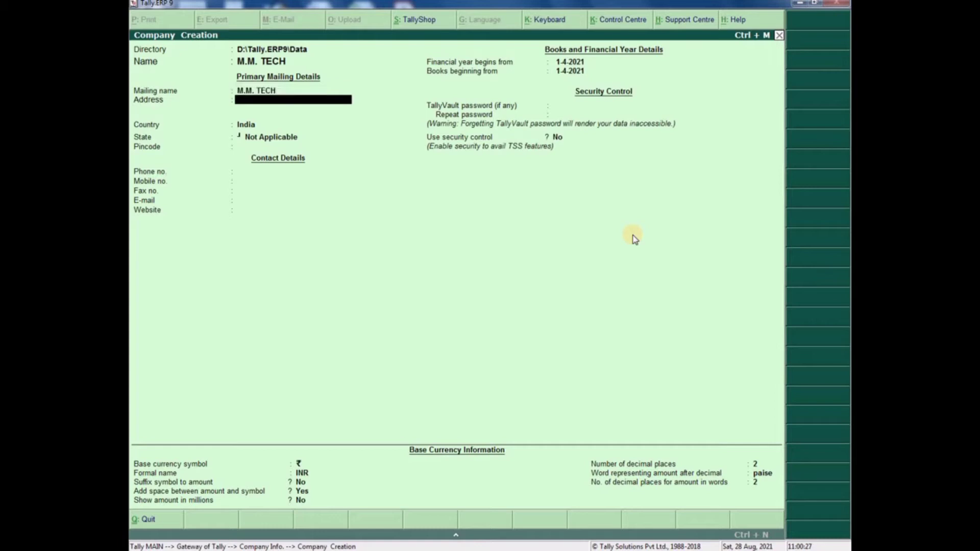
text(MAKRANA)
key(Return)
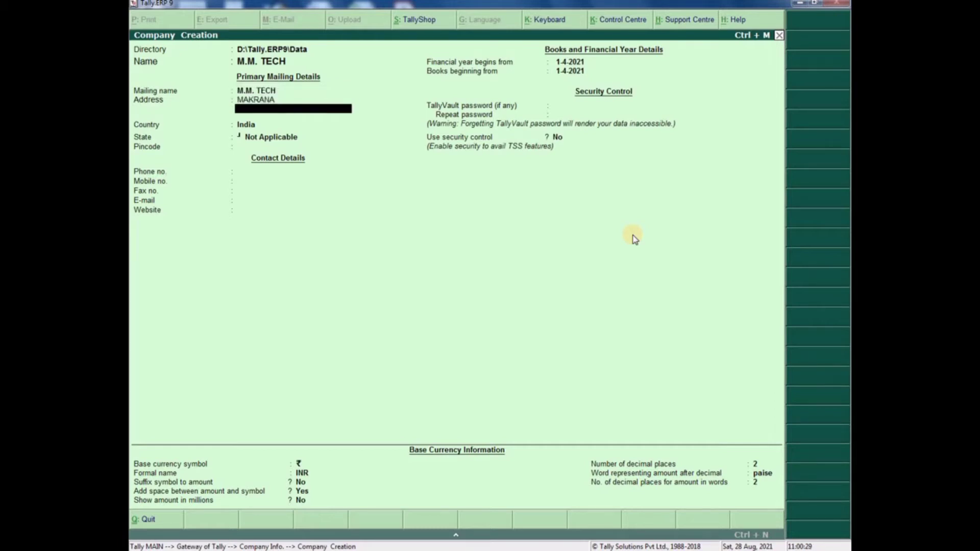
key(Return)
text(rajas)
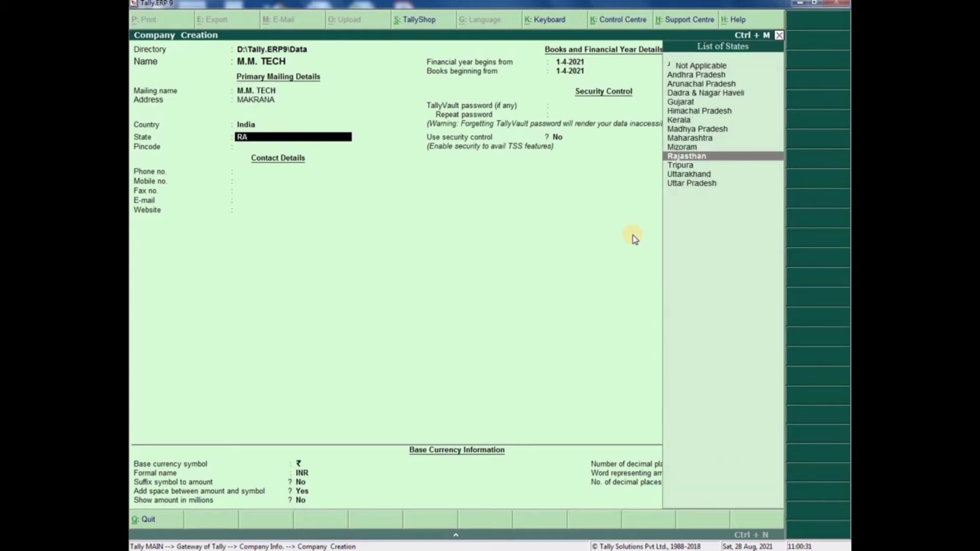
key(Return)
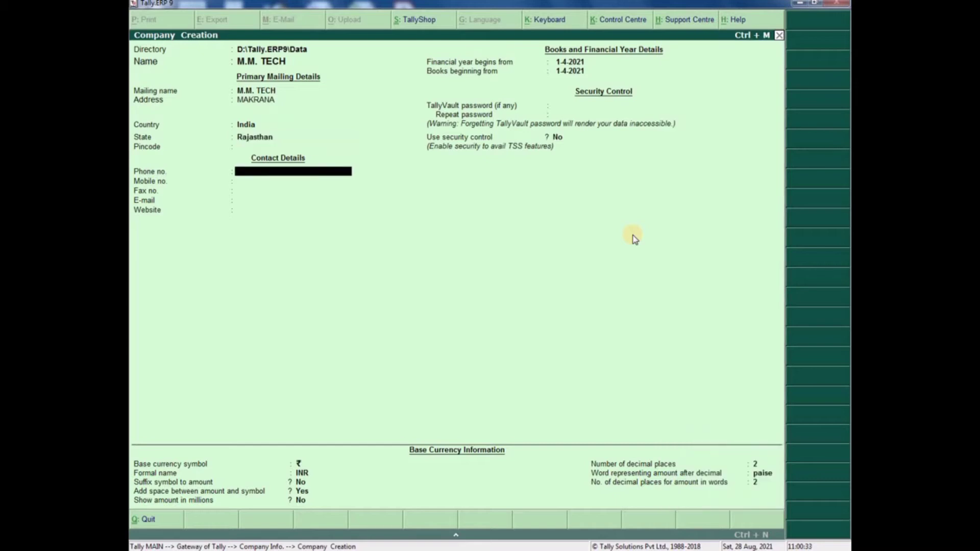
key(BackSpace)
text(341)
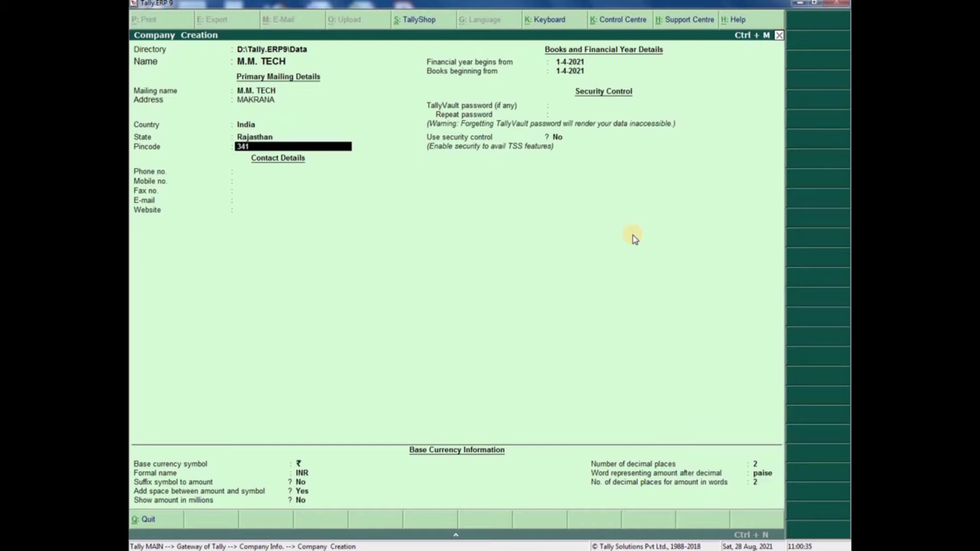
text(505)
key(Return)
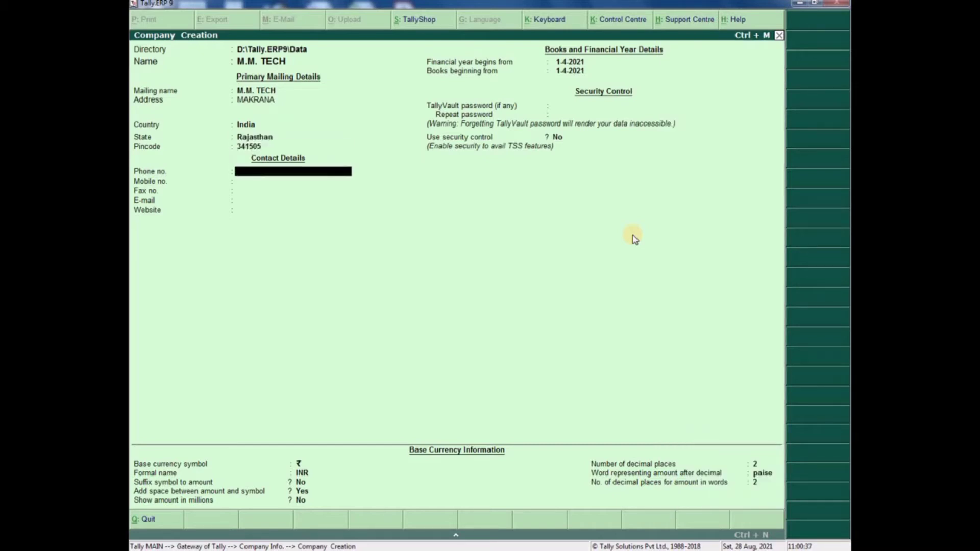
text(1234567890)
key(Return)
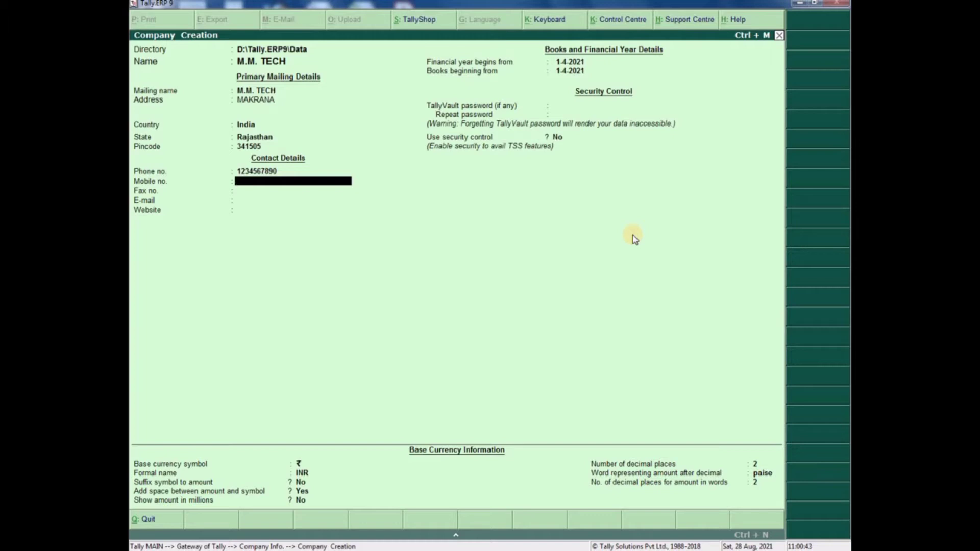
text(1234567890)
key(Return)
key(Return)
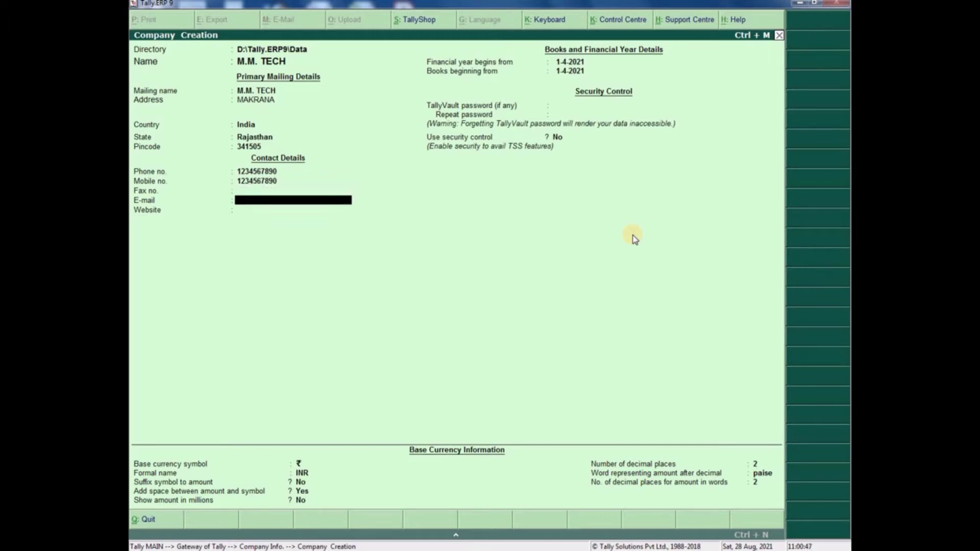
key(Return)
key(Return)
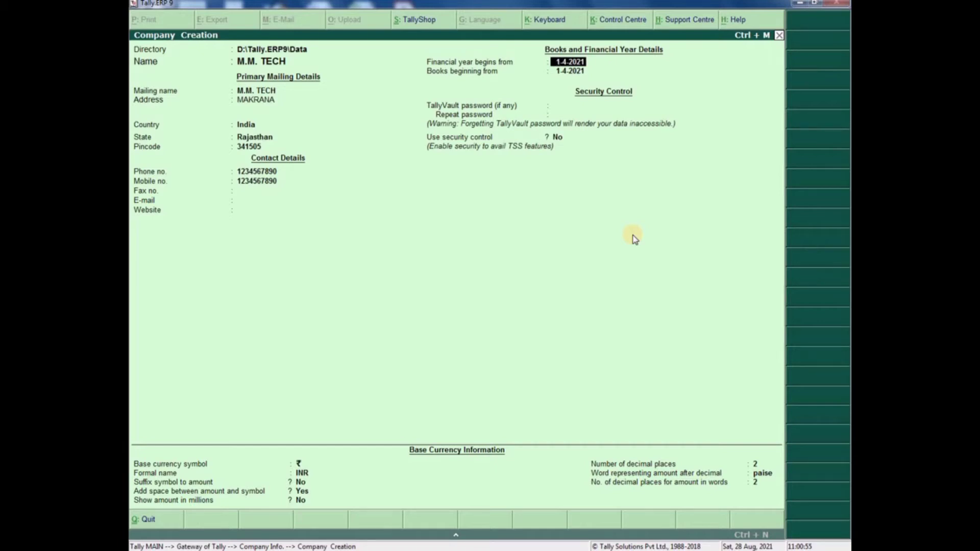
- Keep books from 1-4-2021, no TallyVault or security, default INR currency settings, and accept the company
key(Return)
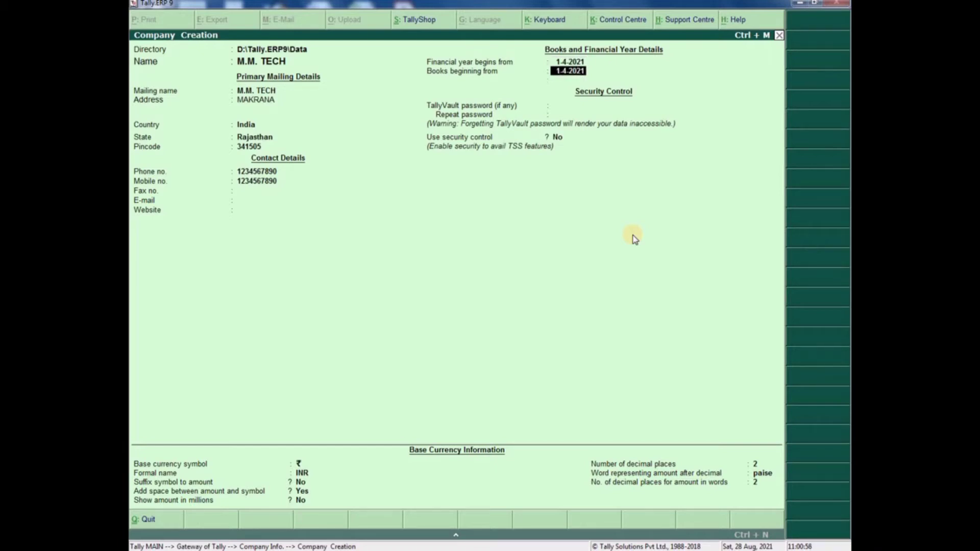
key(Return)
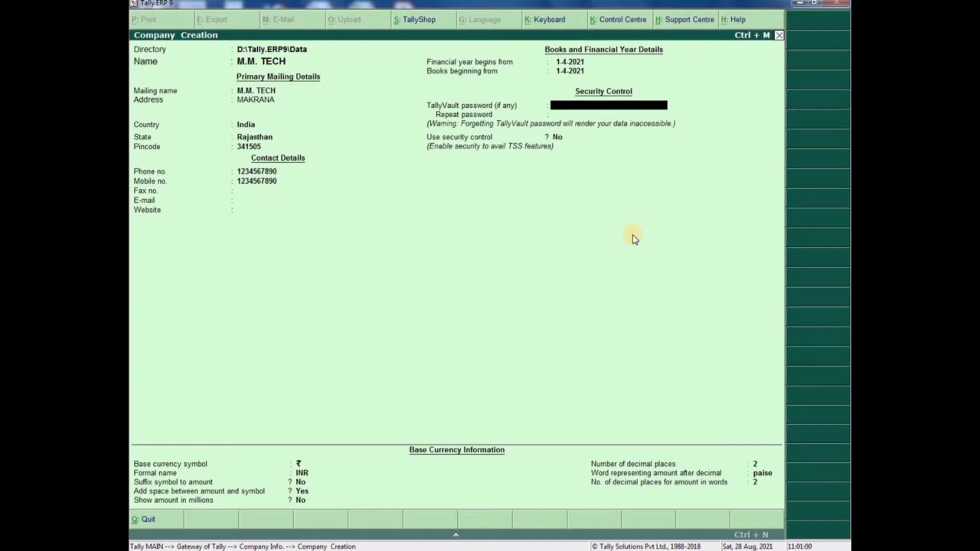
key(Return)
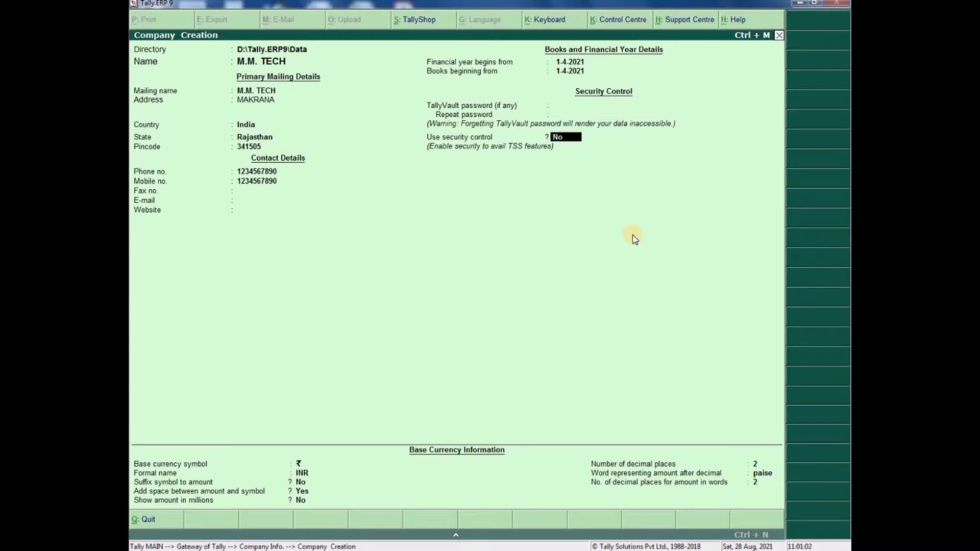
key(Return)
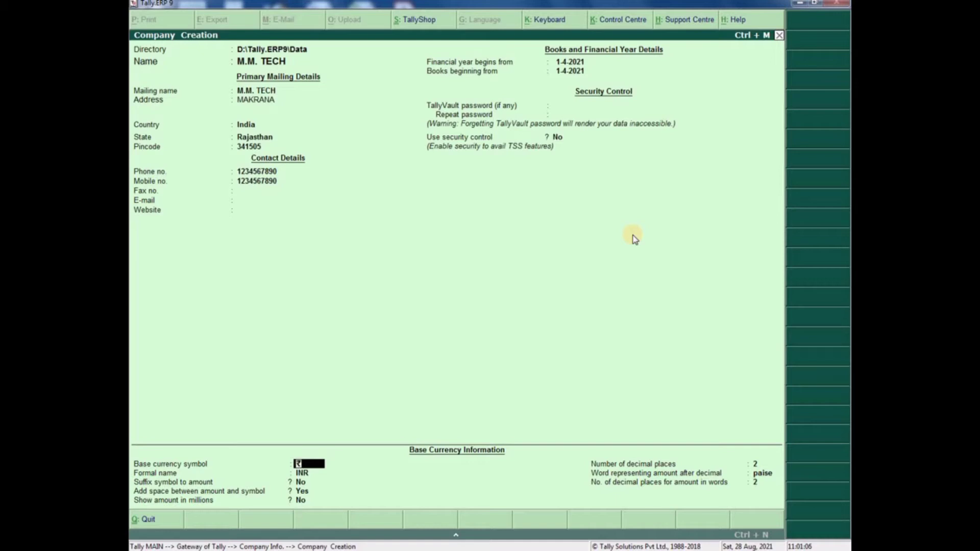
key(Return)
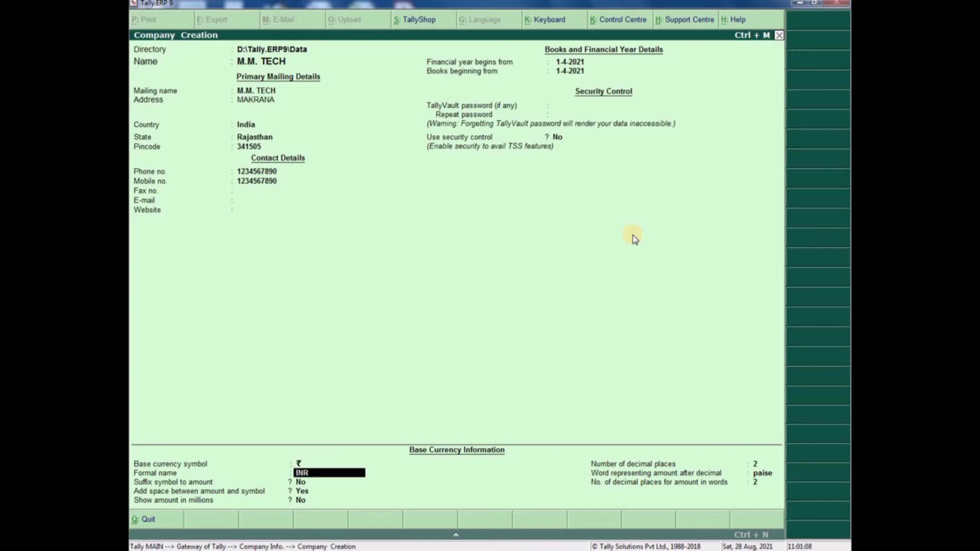
key(Return)
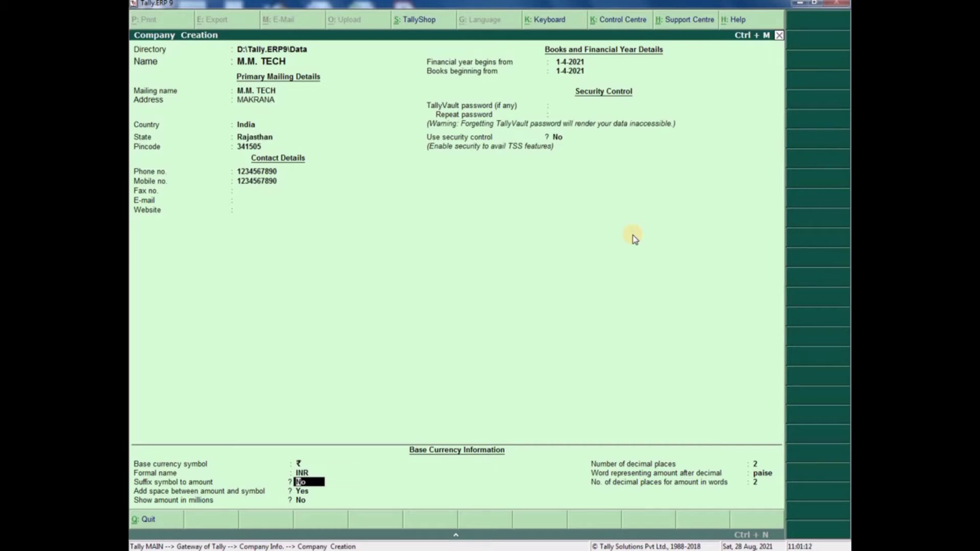
key(Return)
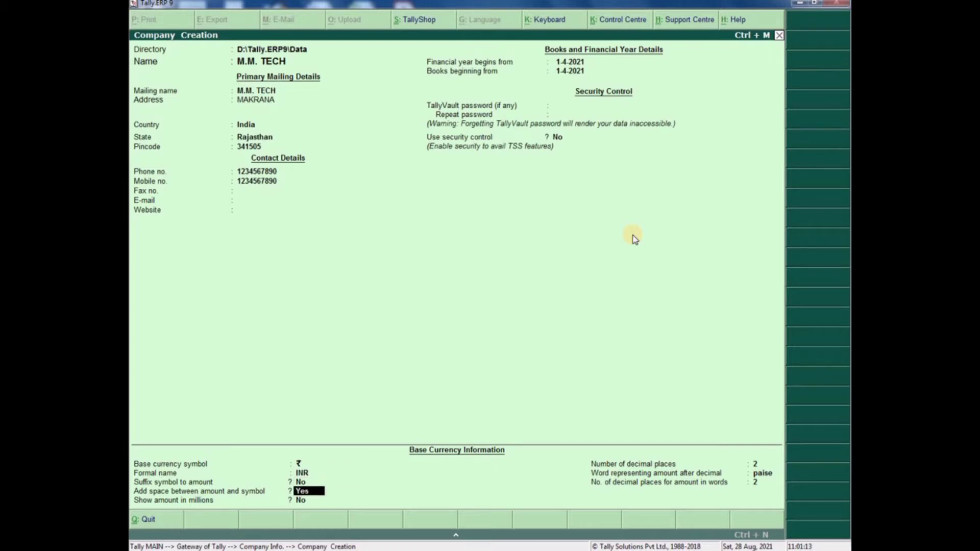
key(Return)
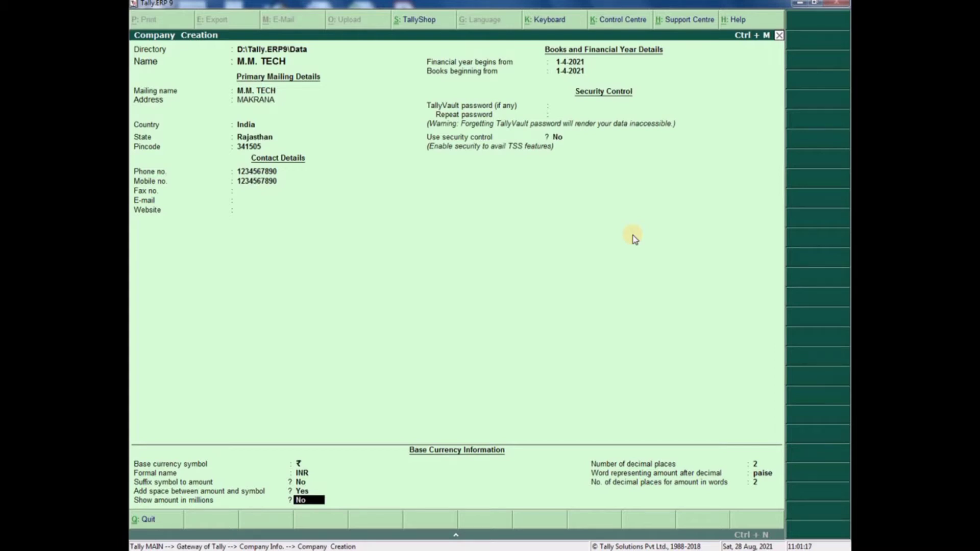
key(Return)
key(Return)
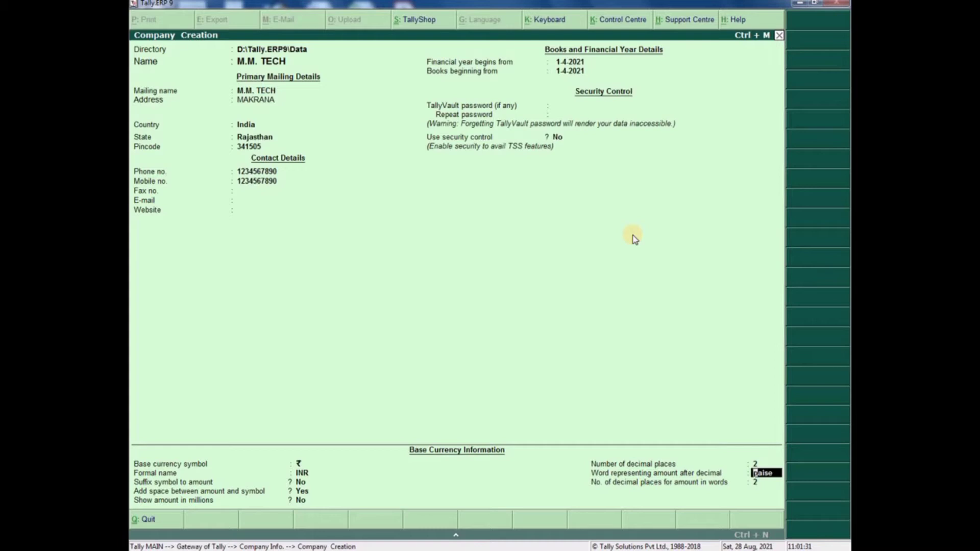
key(Return)
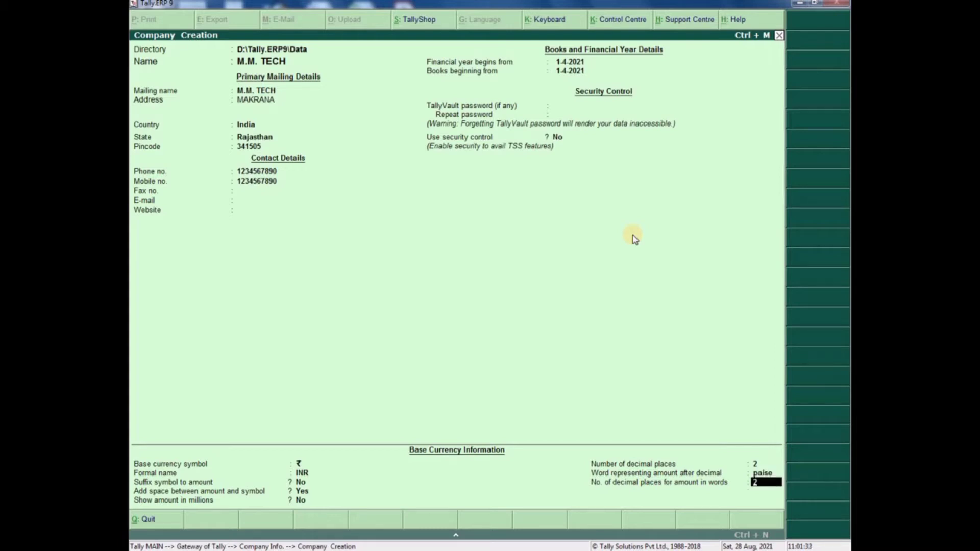
key(Return)
key(Return)
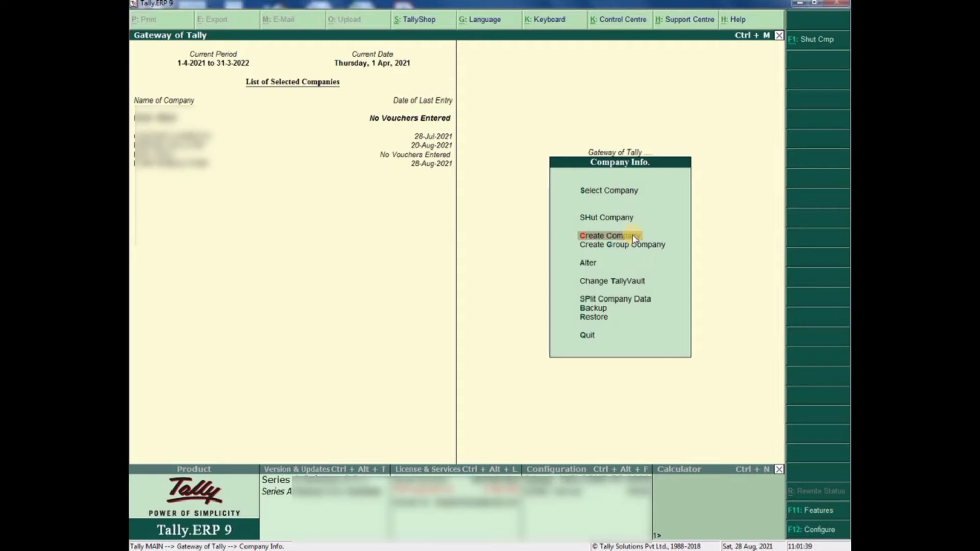
- Select M.M. TECH from the List of Companies and load it
key(Up)
key(Up)
key(Up)
key(Down)
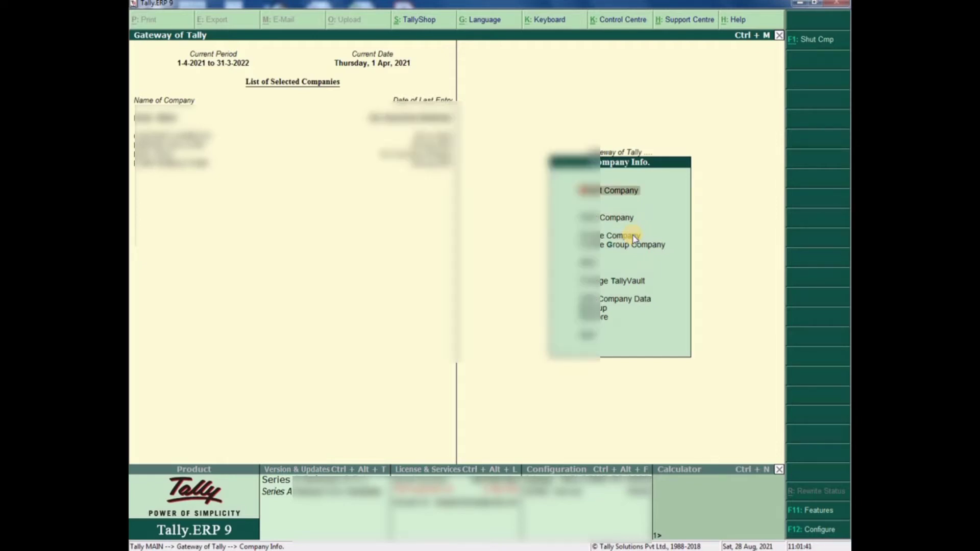
key(Return)
key(Down)
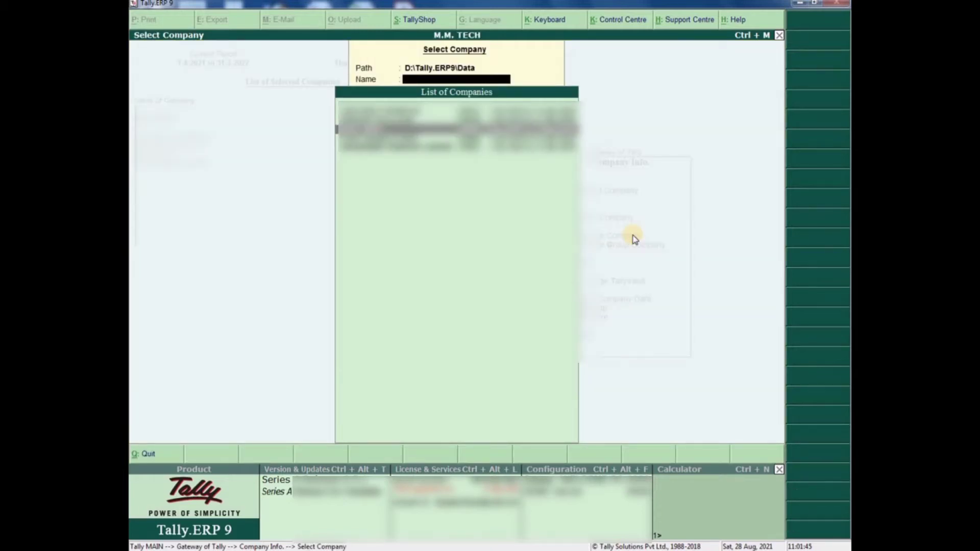
key(Return)
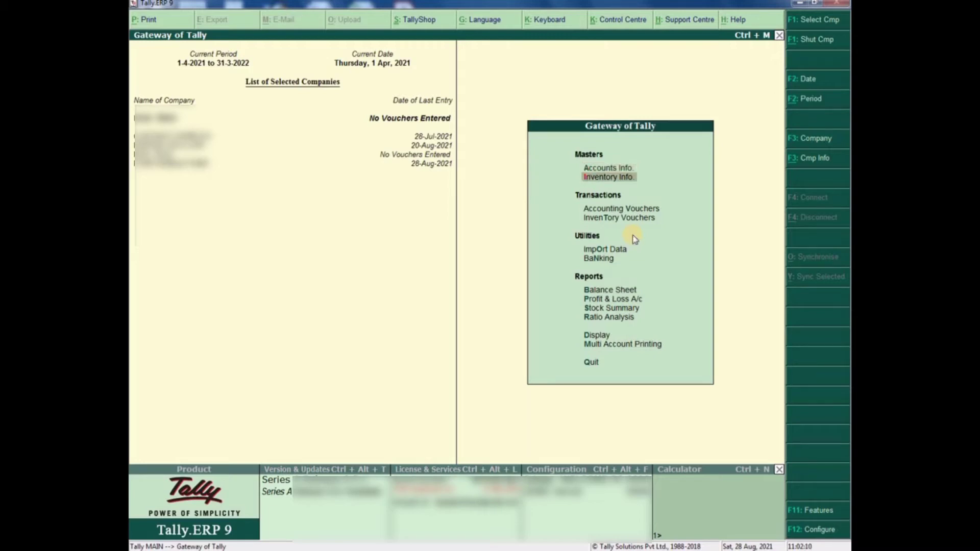
- Browse the existing ledgers list under Accounts Info > Ledgers > Display
key(Return)
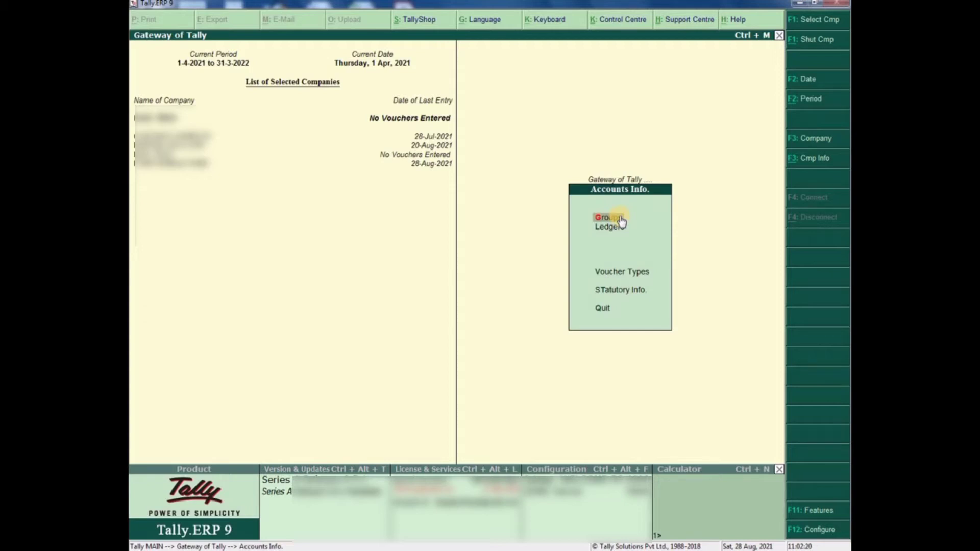
key(Down)
key(Return)
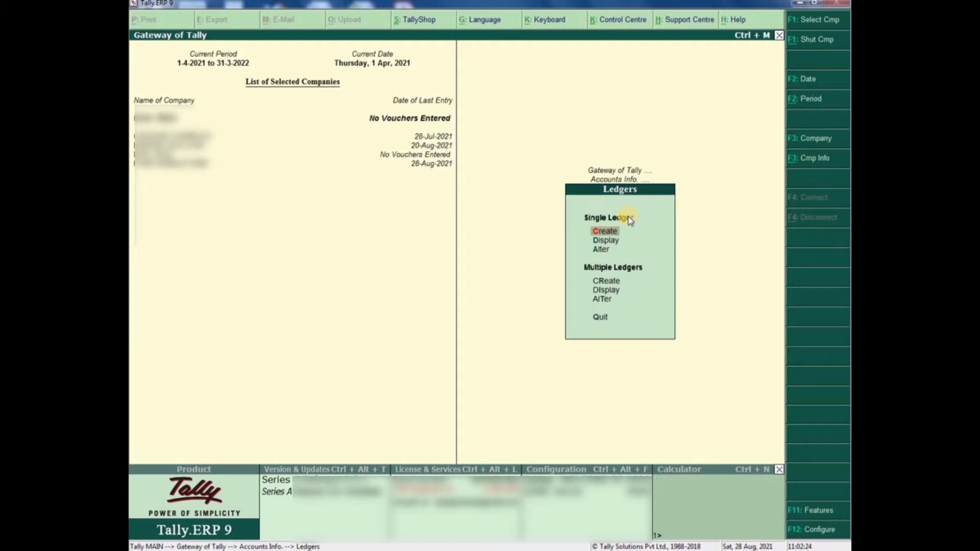
key(Down)
key(Up)
key(Down)
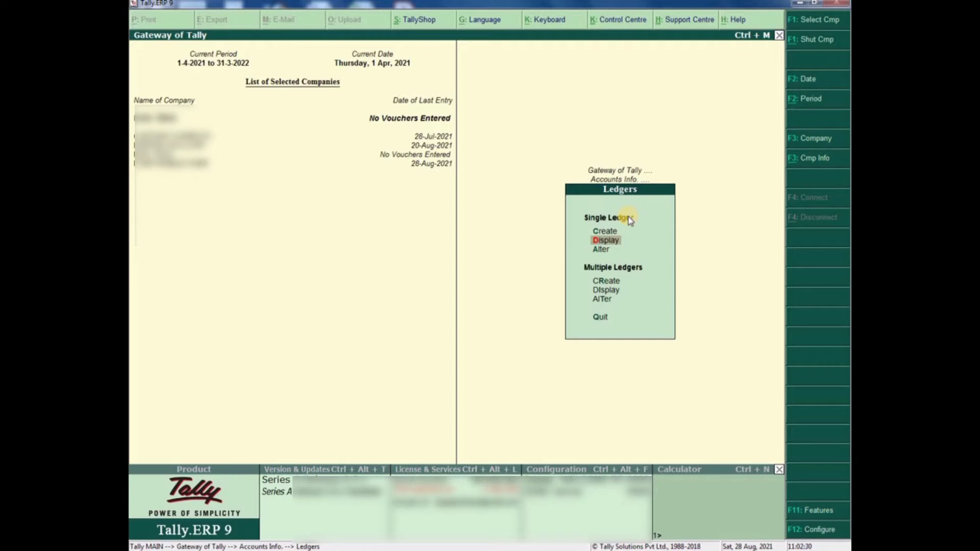
key(Return)
key(Down)
key(Up)
key(Down)
key(Up)
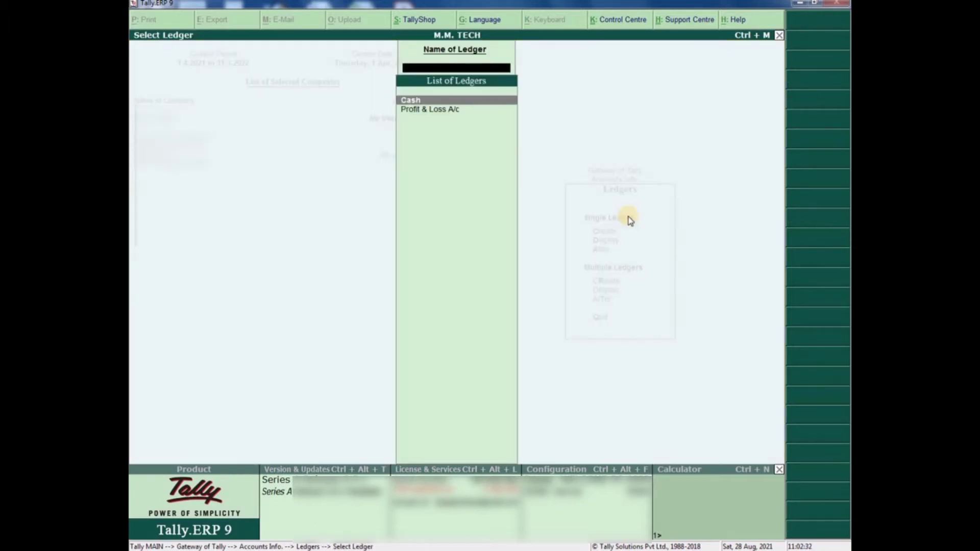
key(Escape)
- View Profit & Loss A/c in alteration without changes, then begin Single Ledger Create
key(Down)
key(Return)
key(Down)
key(Return)
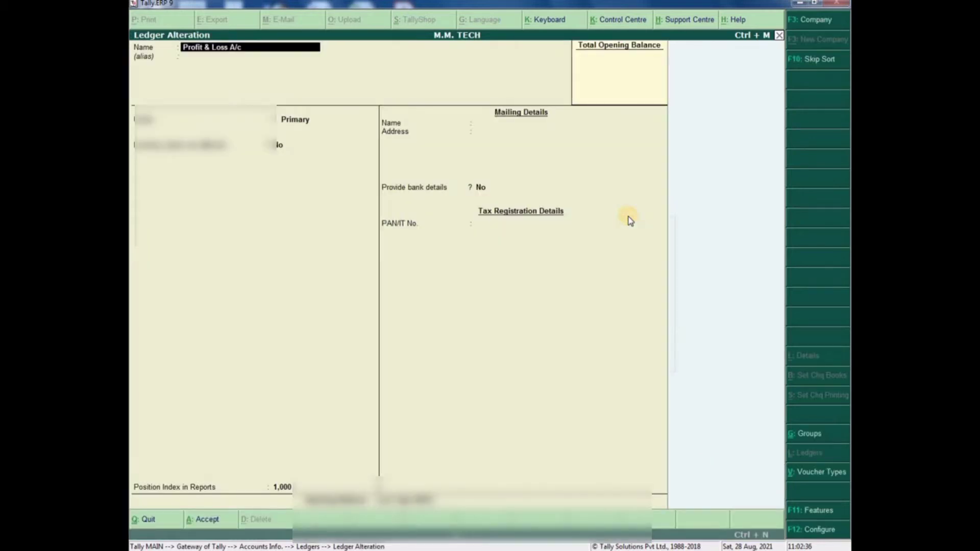
key(Escape)
key(y)
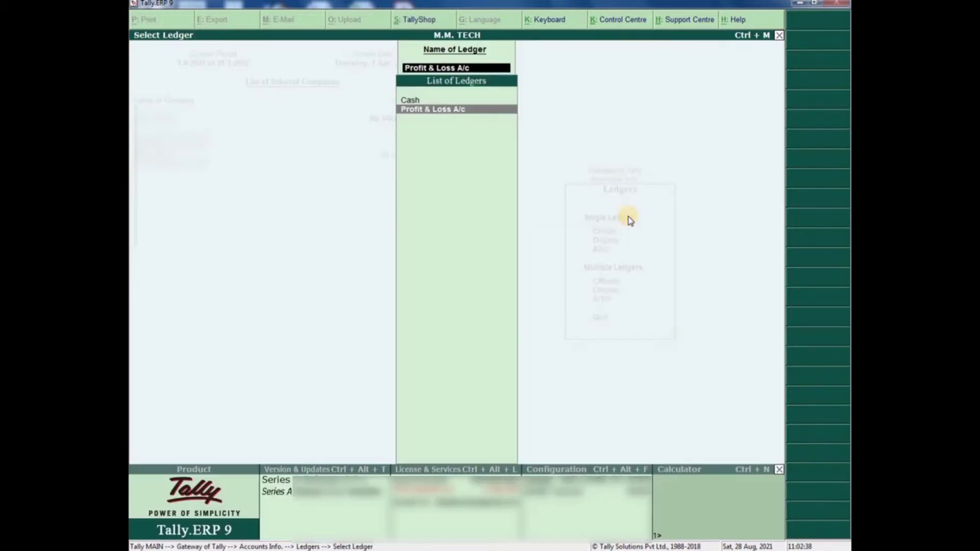
key(Escape)
key(Up)
key(Up)
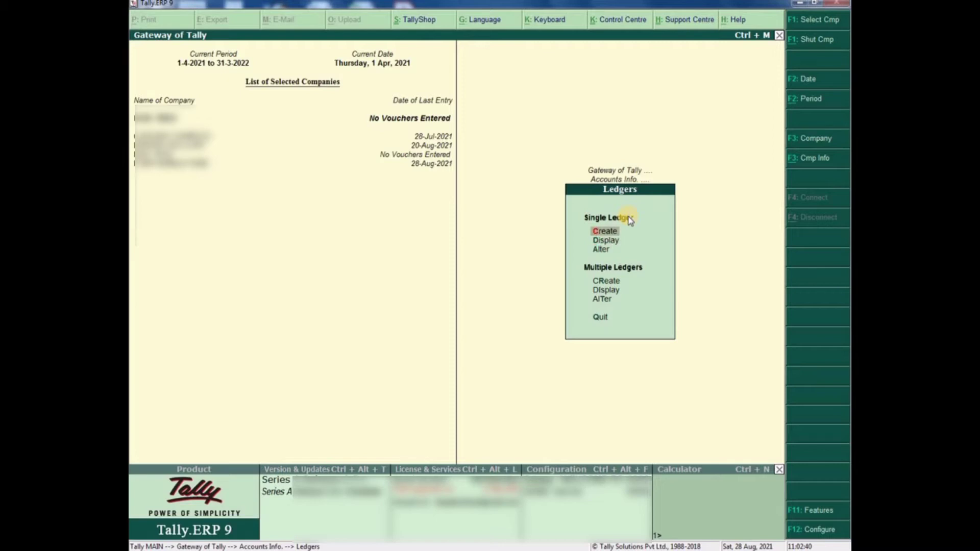
key(Return)
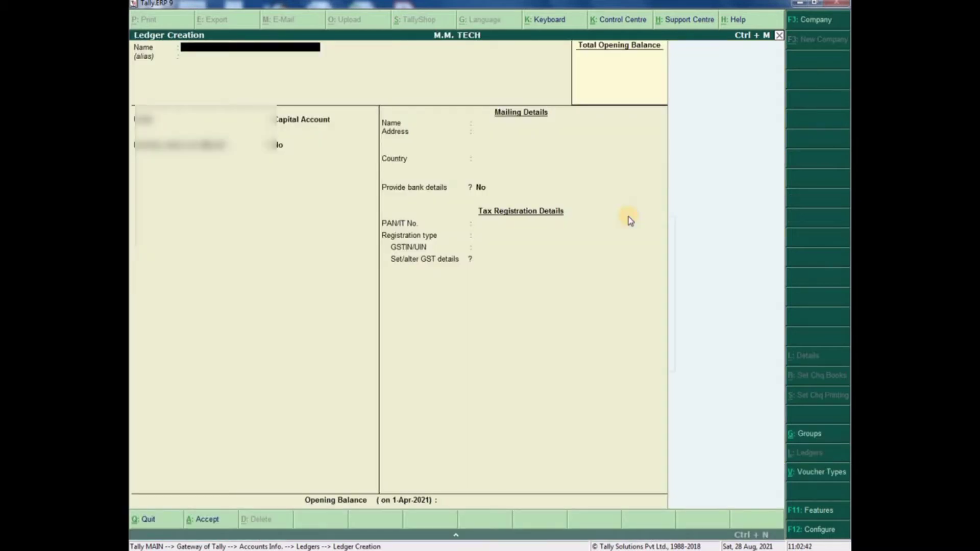
- Name the ledger HDFC BANK under Bank Accounts and enter its account number
text(HDFC)
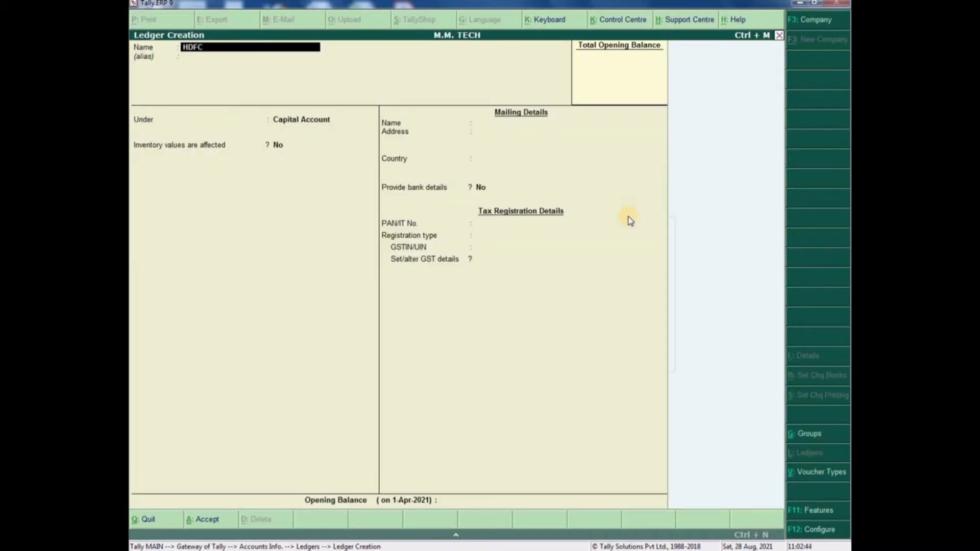
text( BANK)
key(Return)
key(Return)
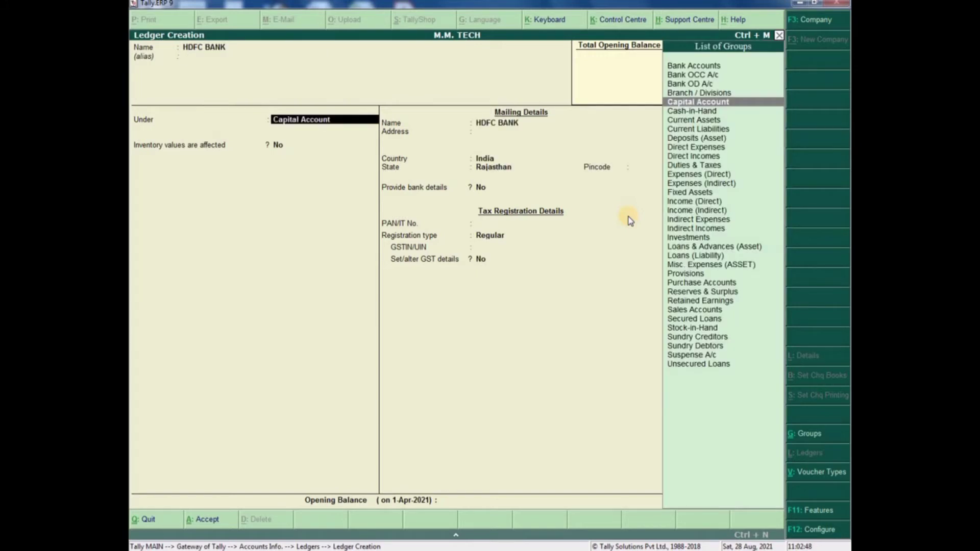
text(bank)
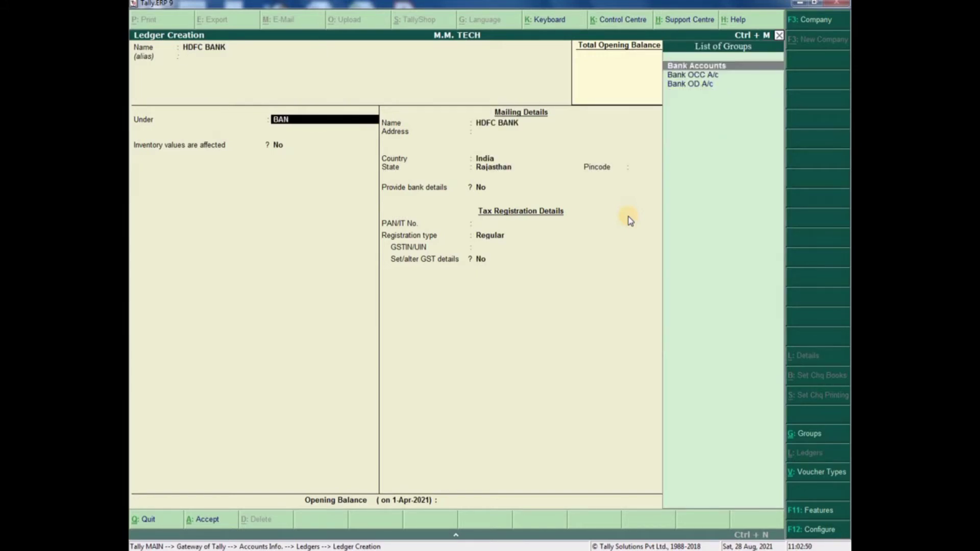
key(Return)
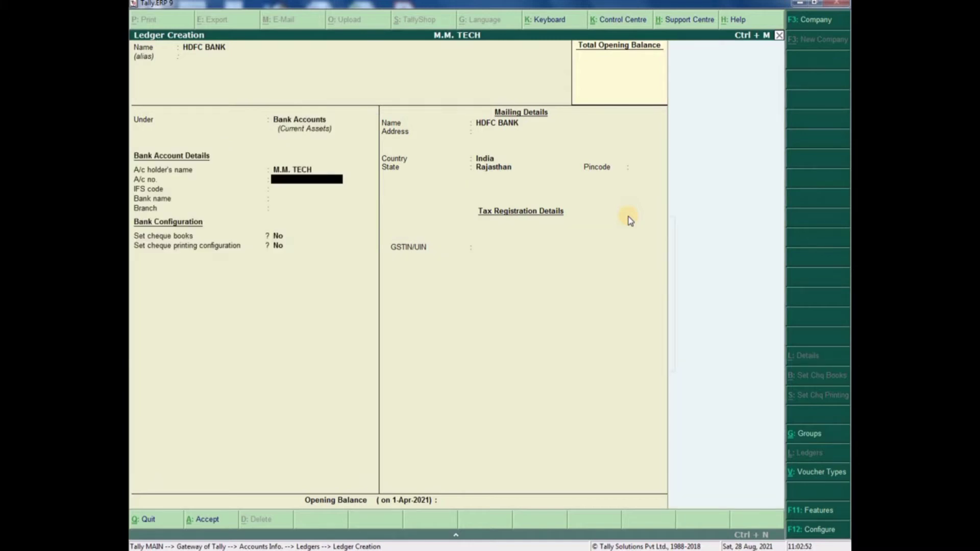
key(Return)
- Enter the IFS code, choose bank HDFC Bank (India), and branch MAKRANA
text(HDFC)
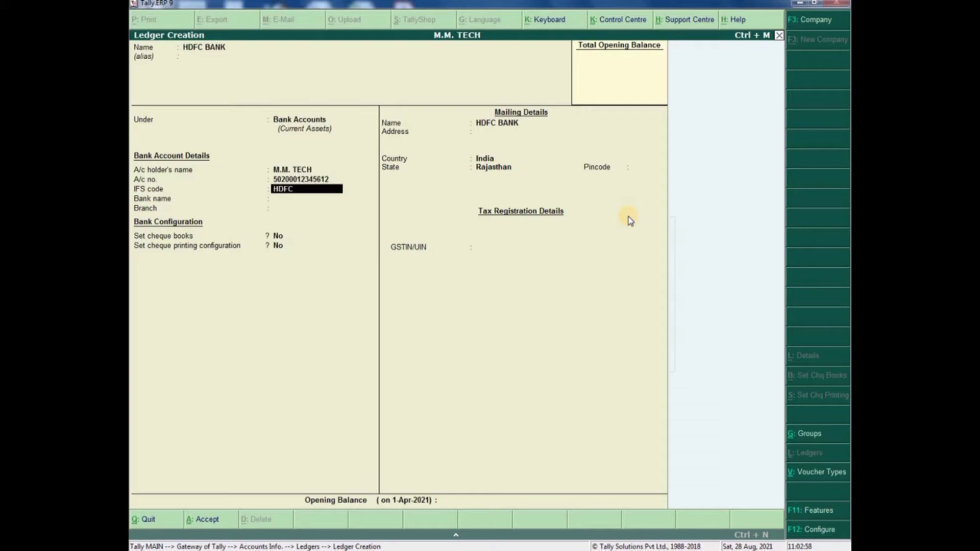
text(003829)
key(Return)
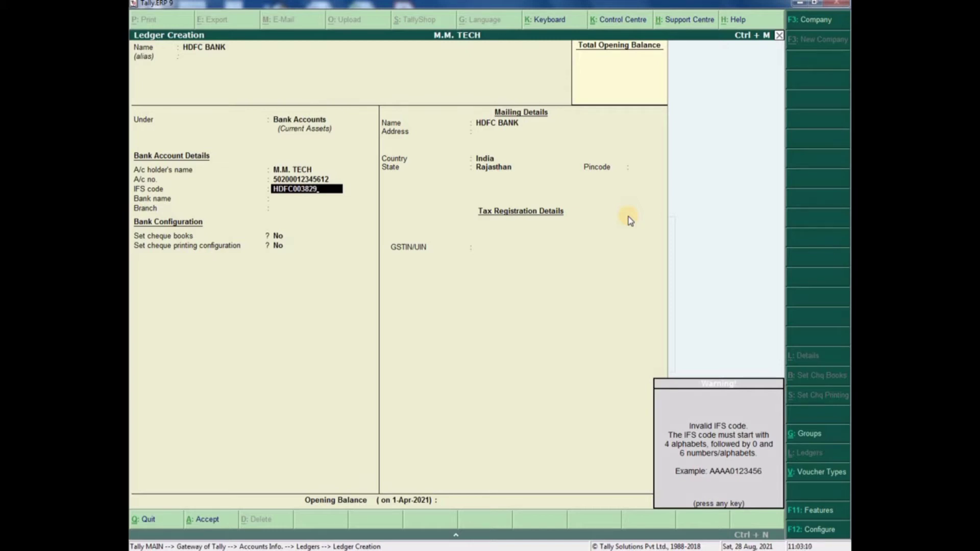
key(Return)
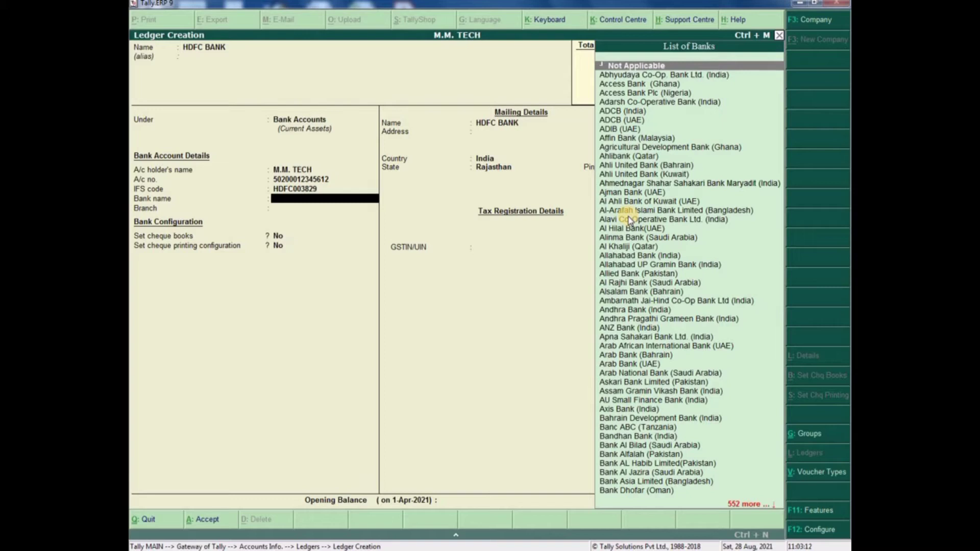
text(HDFC)
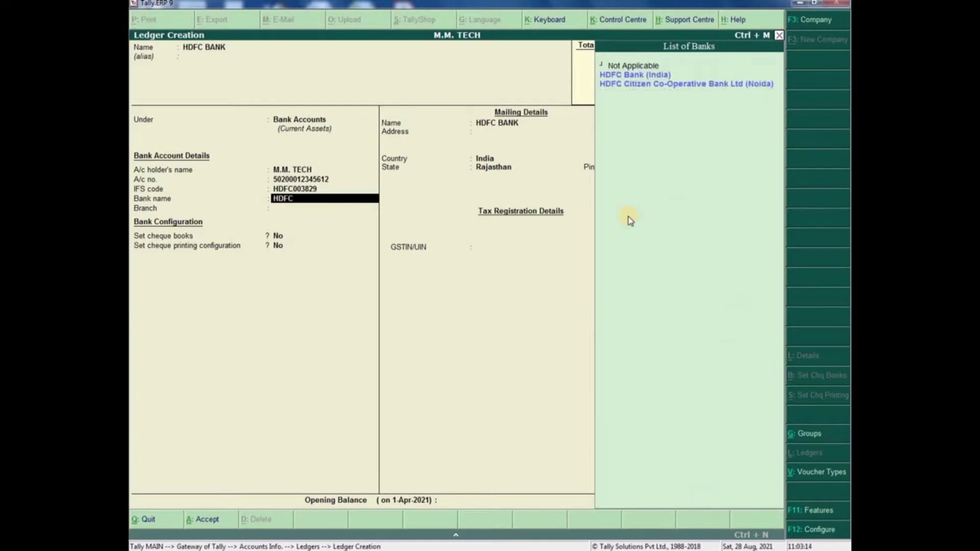
key(Return)
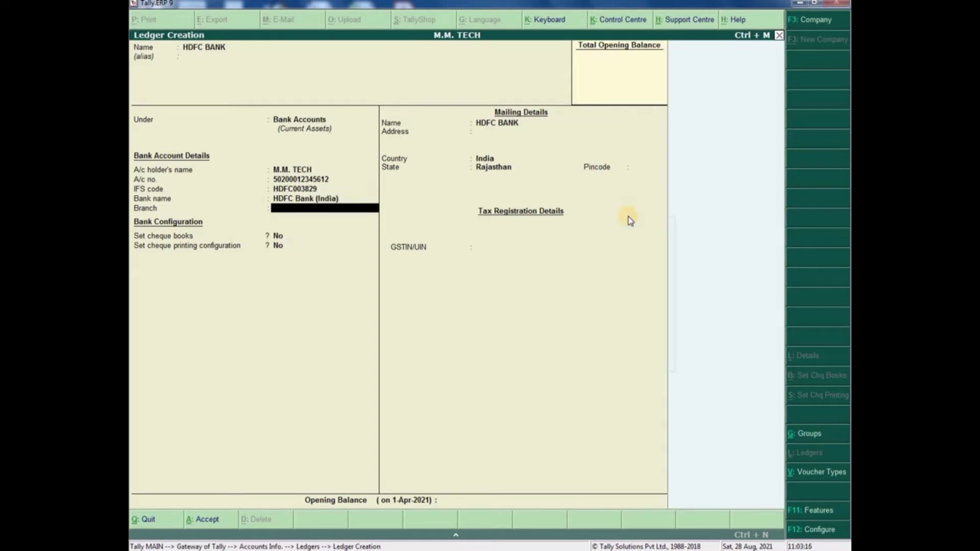
text(MAKRANA)
key(Return)
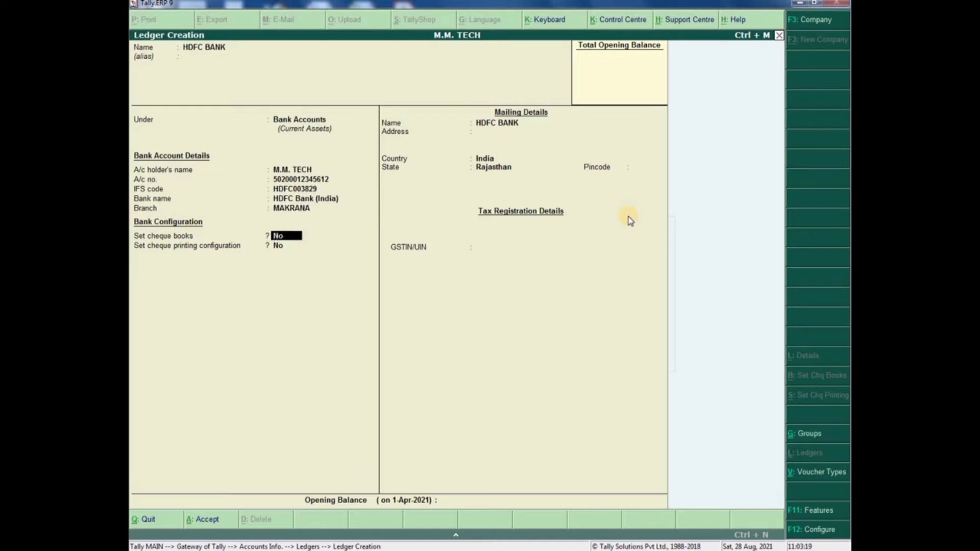
- Fill the mailing address, skip the GSTIN/UIN warning, and save the HDFC BANK ledger
key(Return)
key(Return)
key(Return)
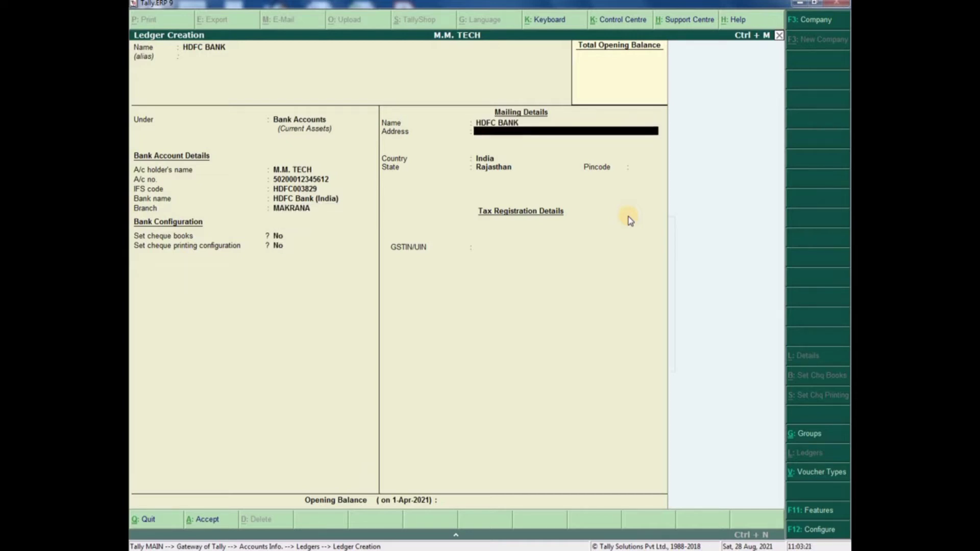
text(MAKRANA)
key(Return)
key(Return)
key(Return)
key(Return)
key(Return)
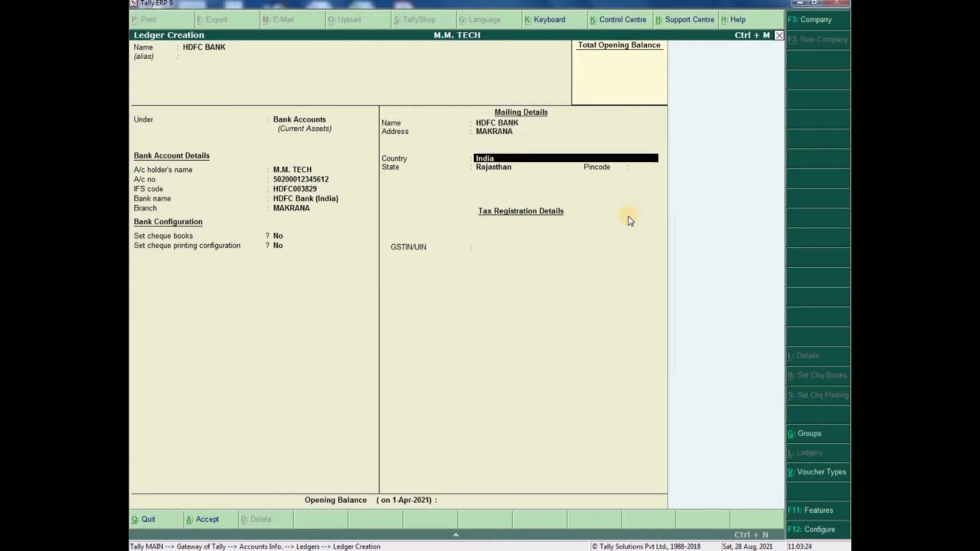
key(Return)
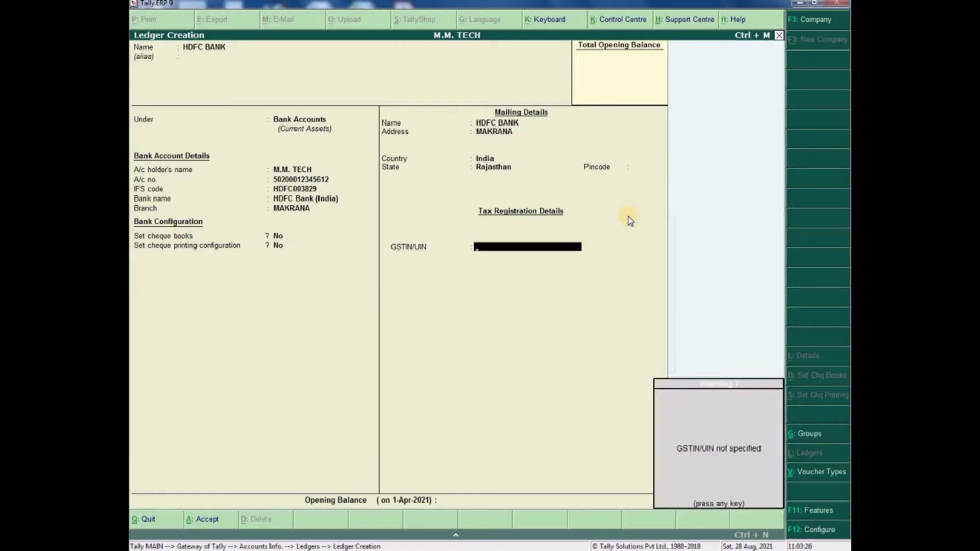
key(Return)
key(Return)
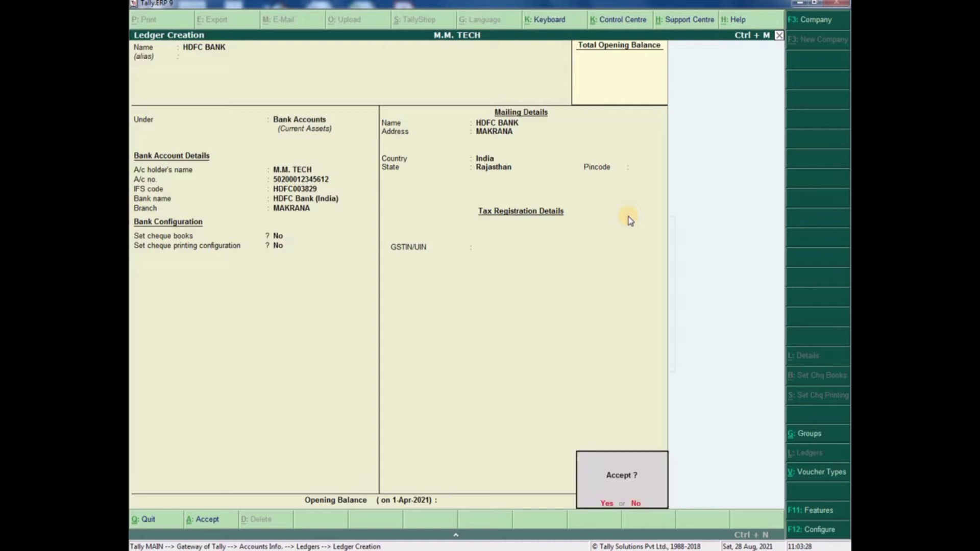
key(Return)
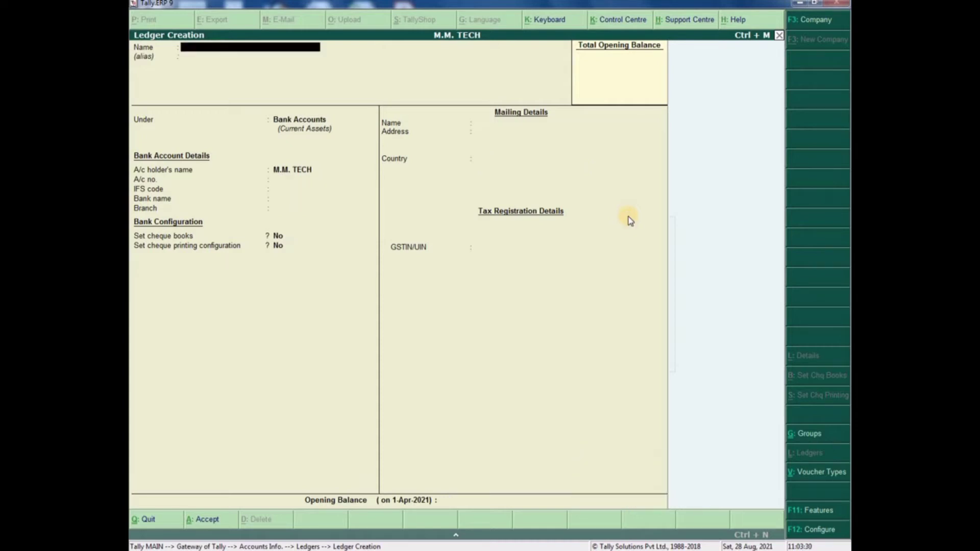
- Start another new ledger named SALES
key(Escape)
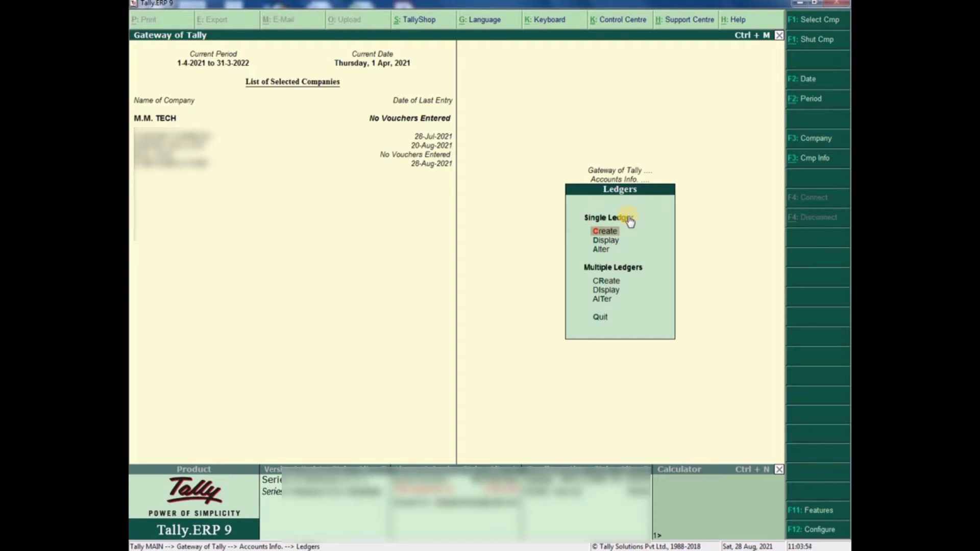
key(Return)
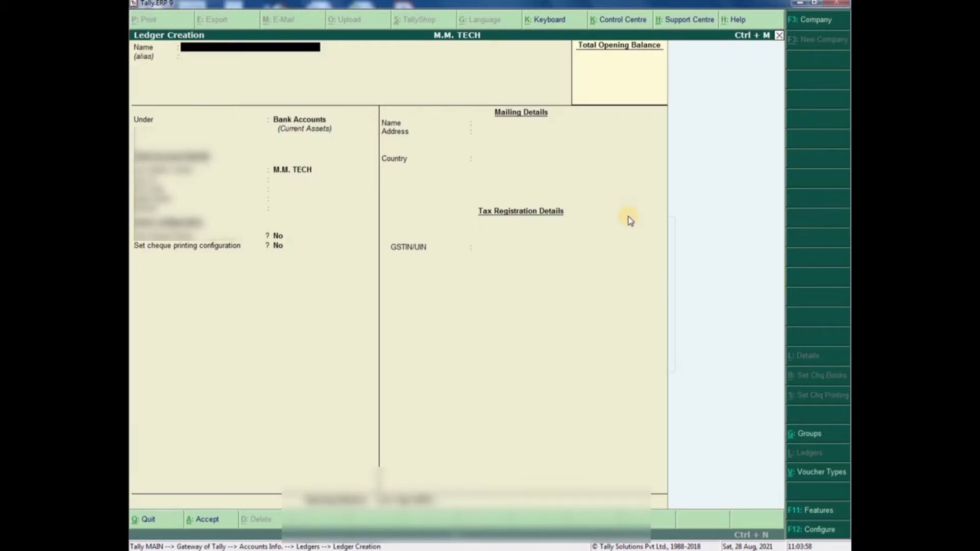
text(SALES)
key(Return)
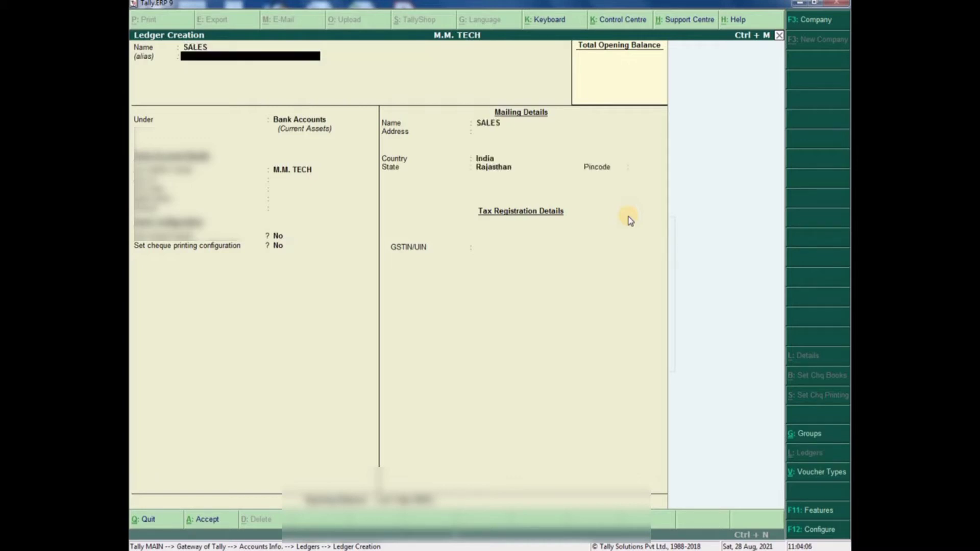
key(Return)
key(BackSpace)
key(Return)
- Put SALES under Sales Accounts with GST applicable and open its GST details
text(SALES)
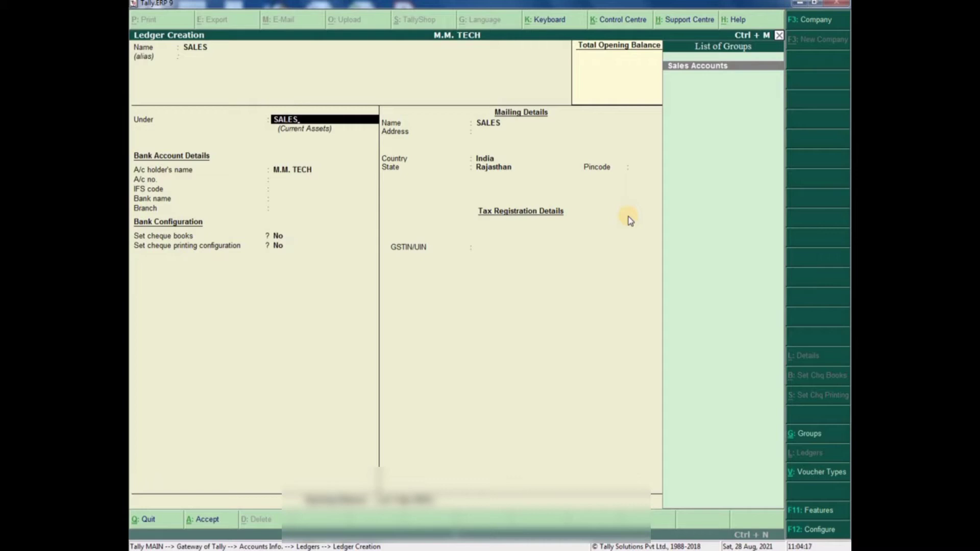
key(Return)
key(Return)
key(Return)
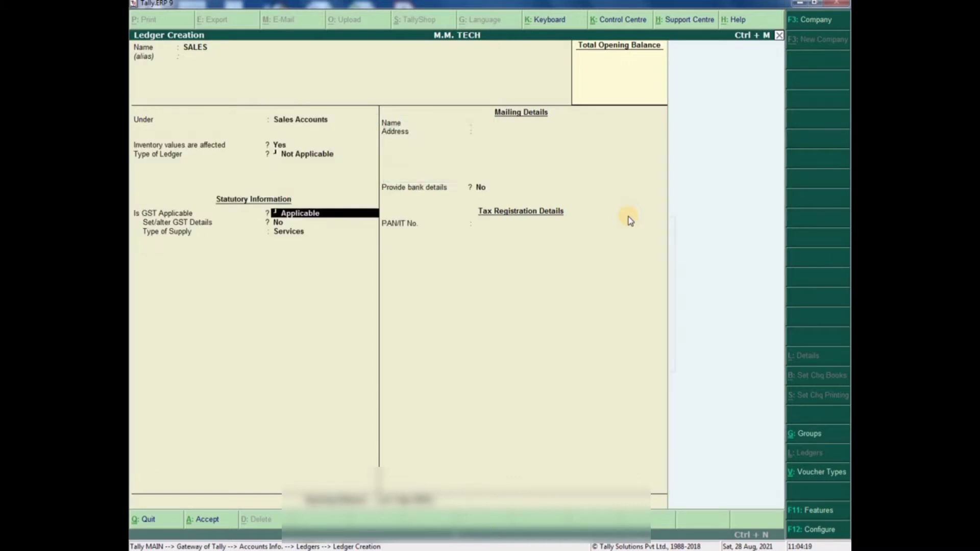
key(Return)
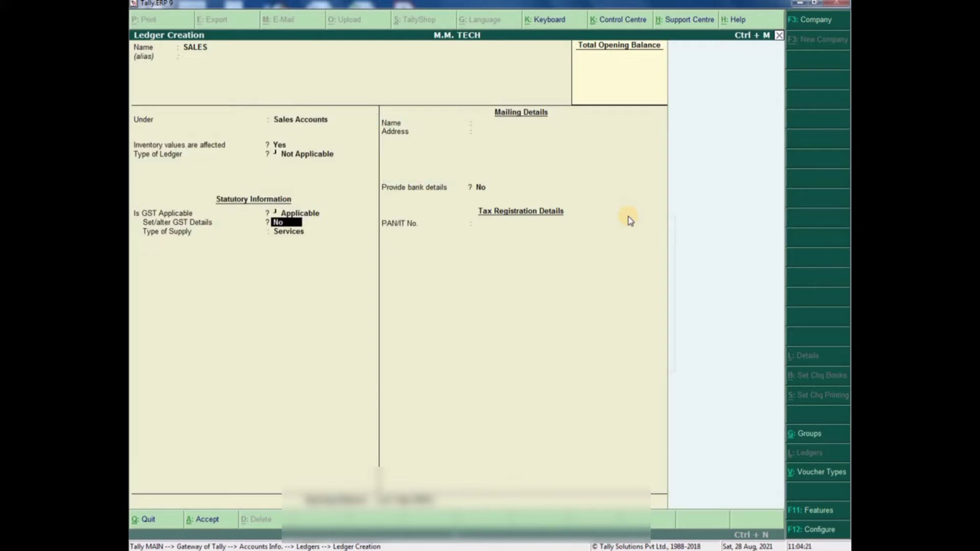
key(y)
key(Return)
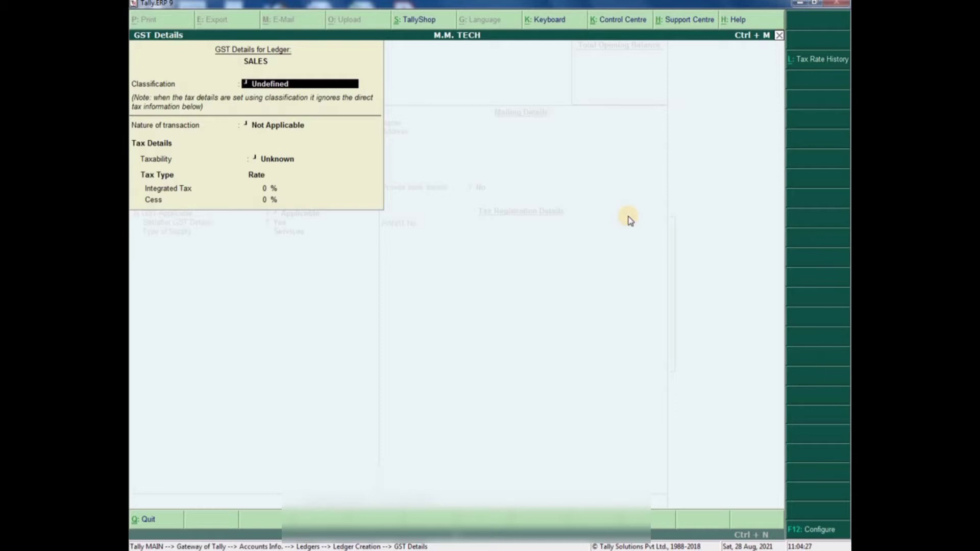
- Set nature Sales Taxable and add a tax rate history entry from 1-4-21 with HSN 85171211
key(Return)
text(sales taxable)
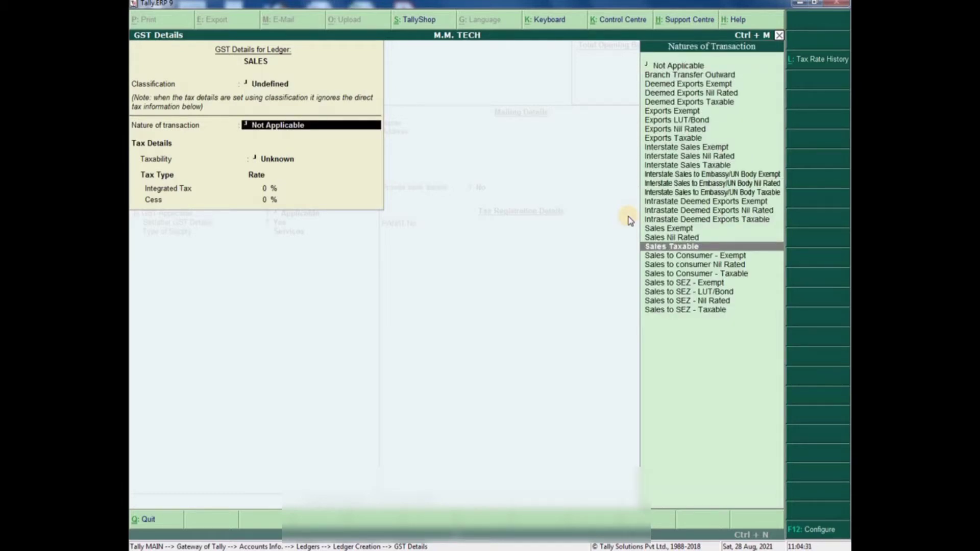
key(Return)
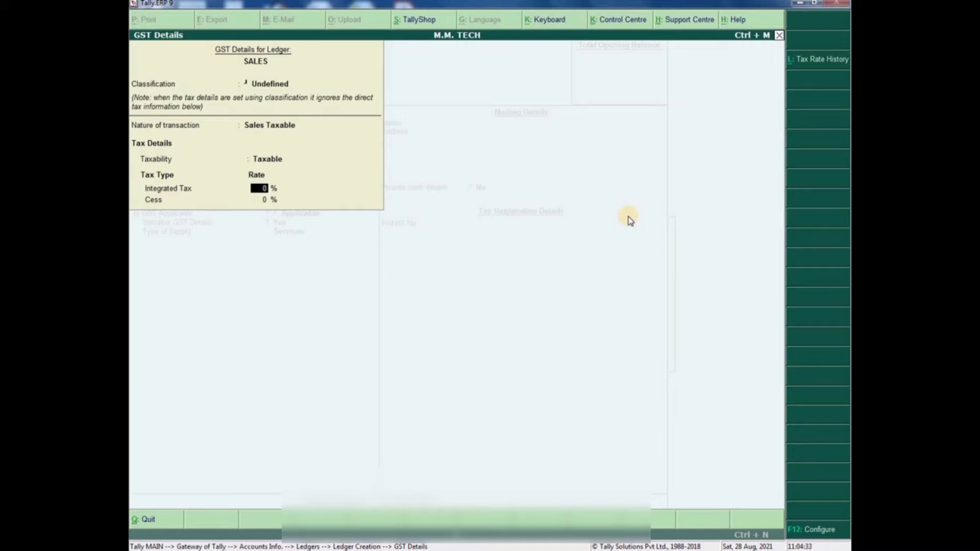
click(801, 69)
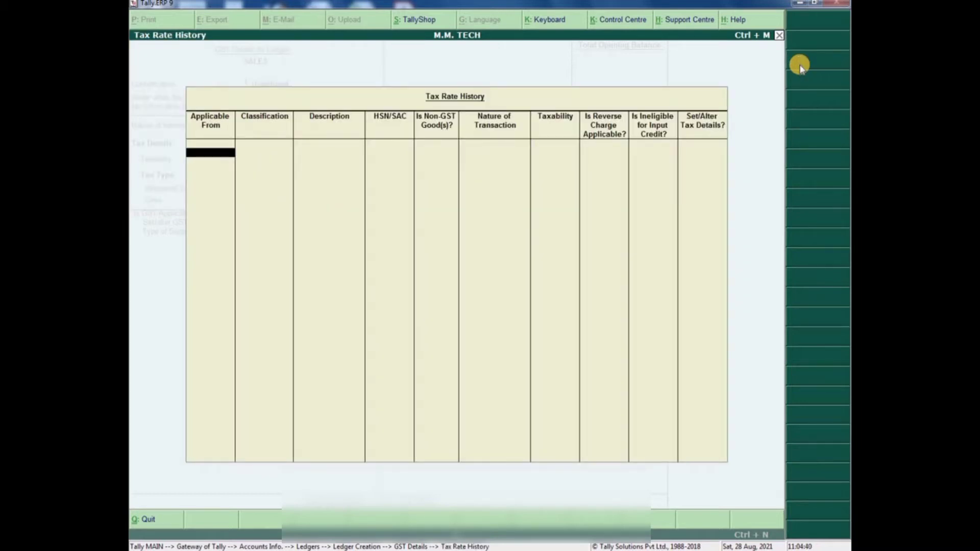
text(1-4-21)
key(Return)
key(Return)
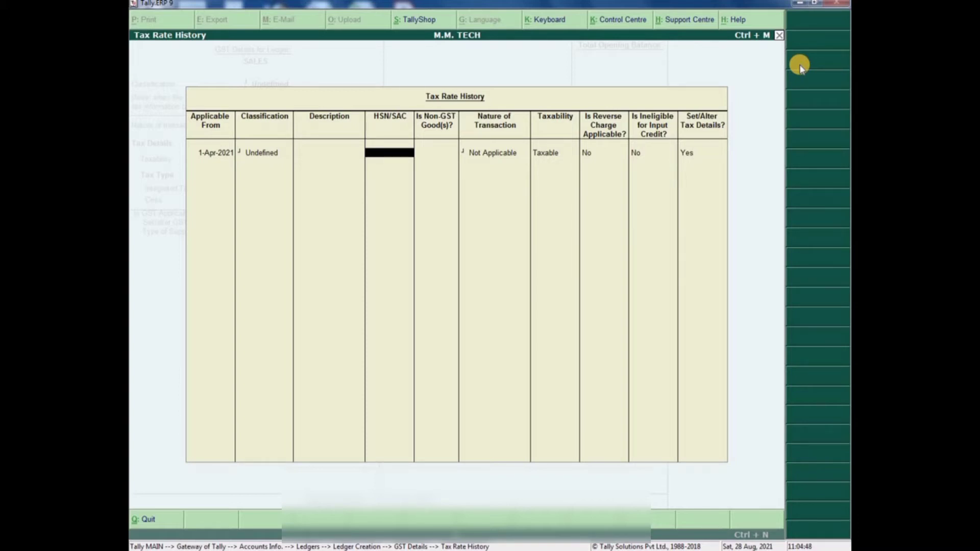
text(85171211)
key(Return)
key(Return)
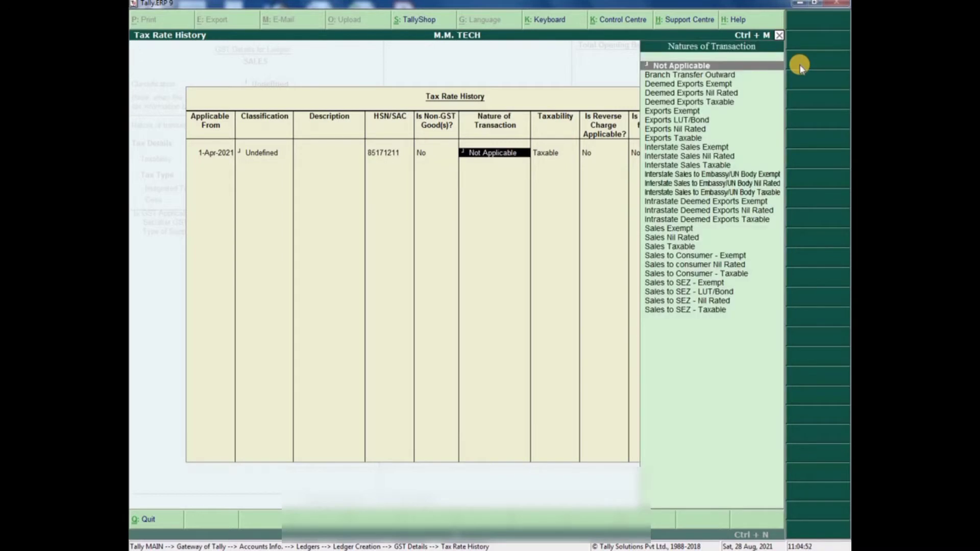
- Give that entry Sales Taxable nature and an 18% Integrated Tax rate
text(sales taxable)
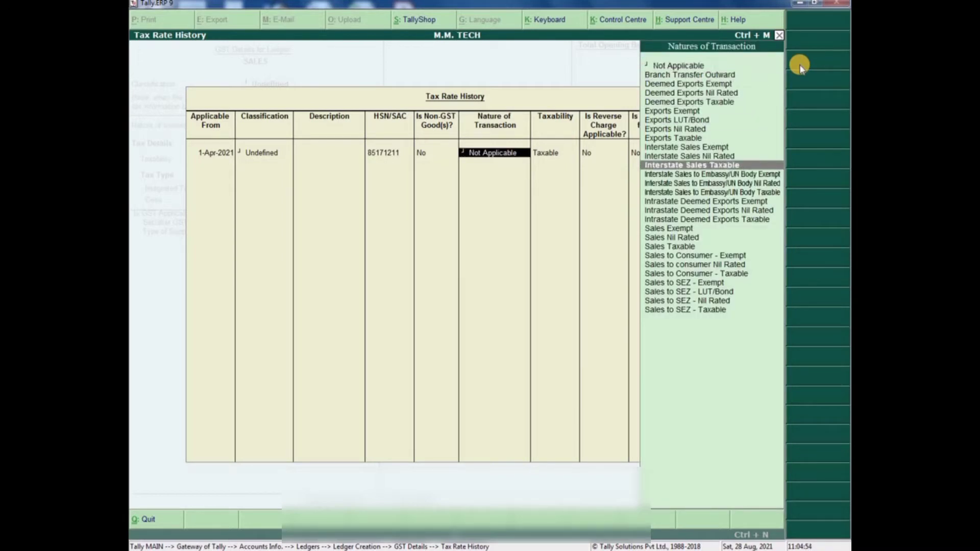
key(Return)
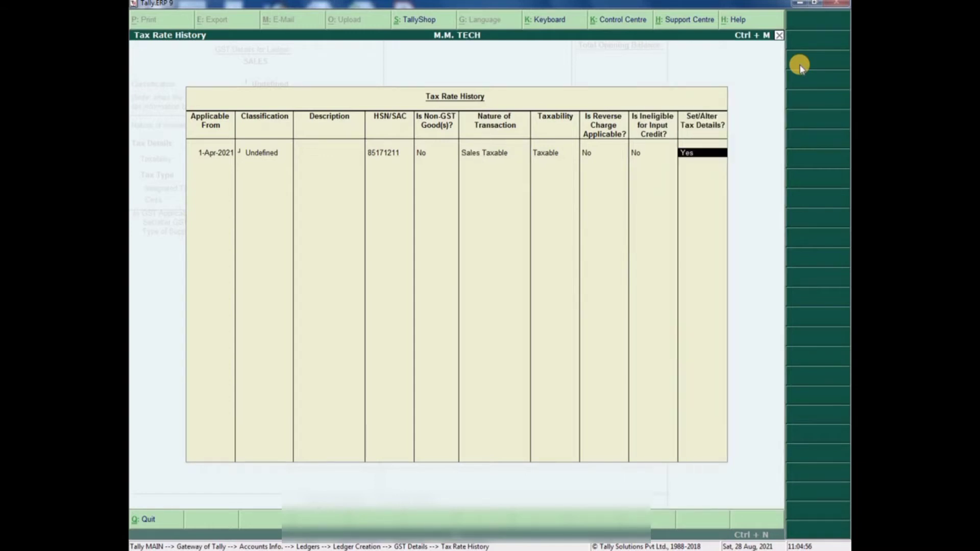
key(Return)
text(18)
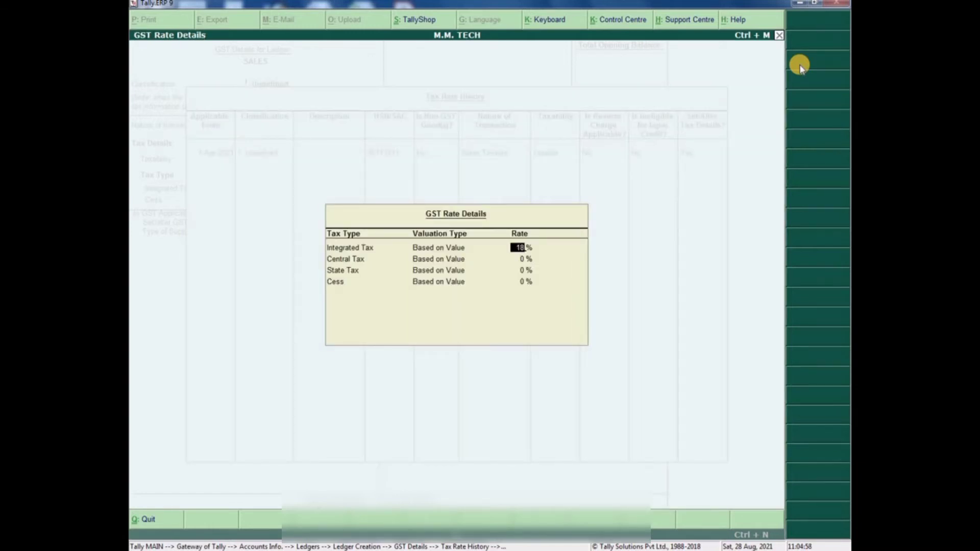
key(Return)
key(Return)
key(Up)
click(513, 249)
key(Return)
key(Return)
key(Return)
key(Return)
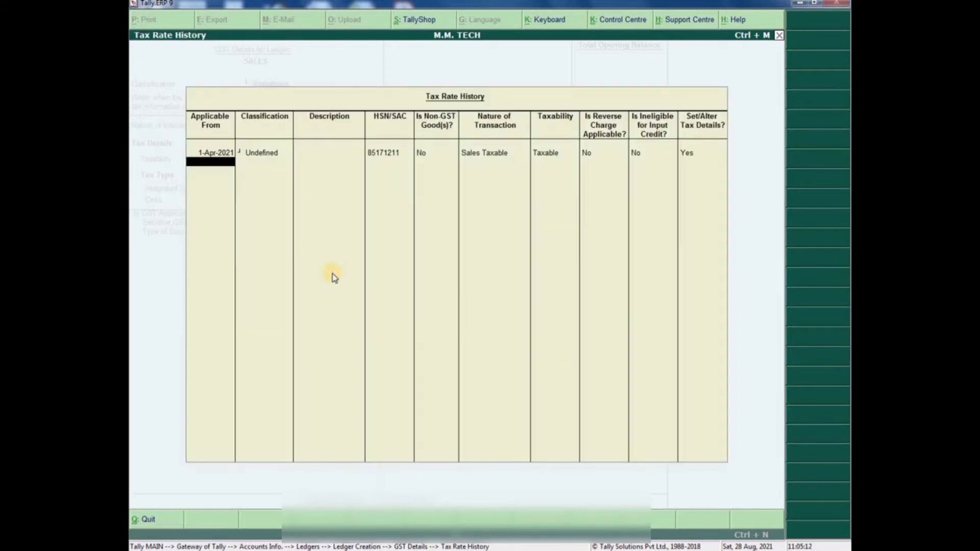
key(Escape)
key(Return)
key(Return)
key(Return)
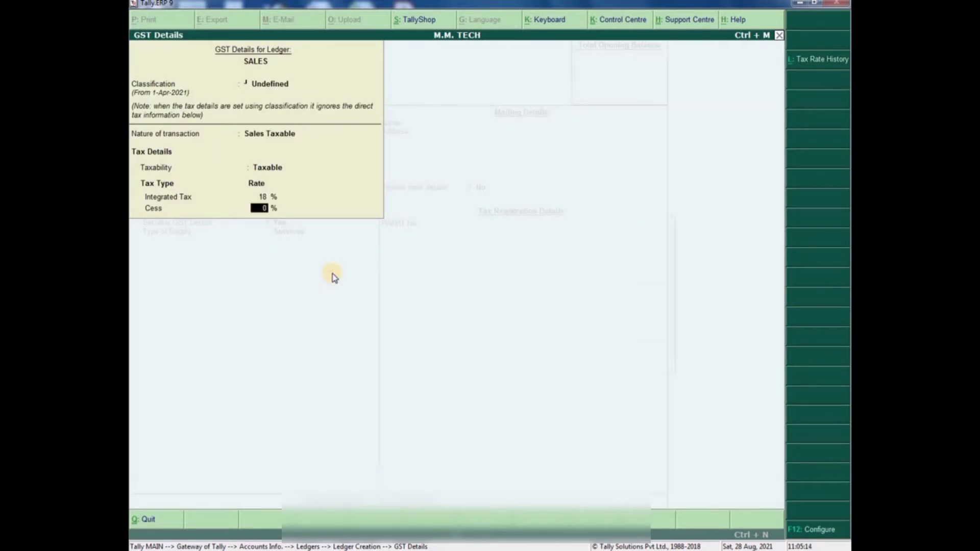
- Set the SALES ledger's type of supply to Goods and save it
key(Up)
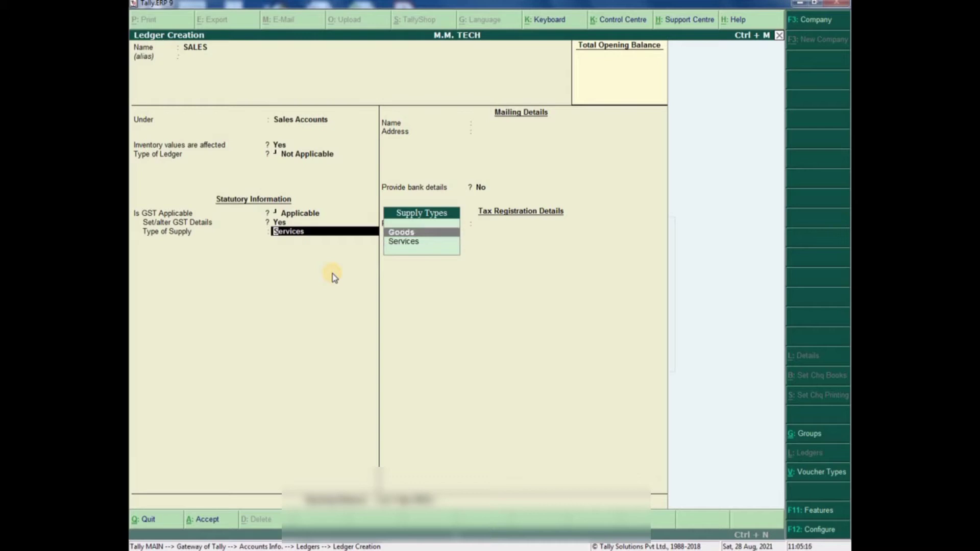
key(Return)
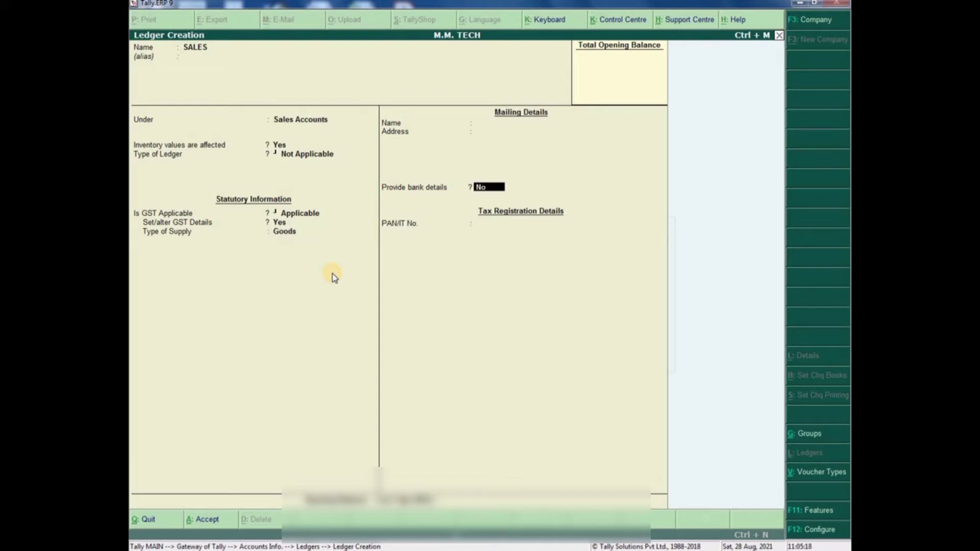
key(Return)
key(Return)
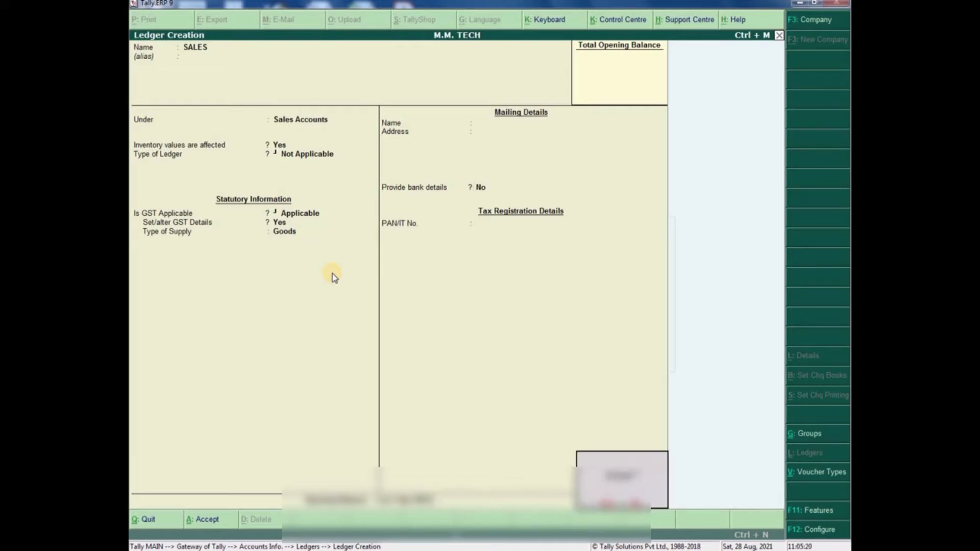
key(Return)
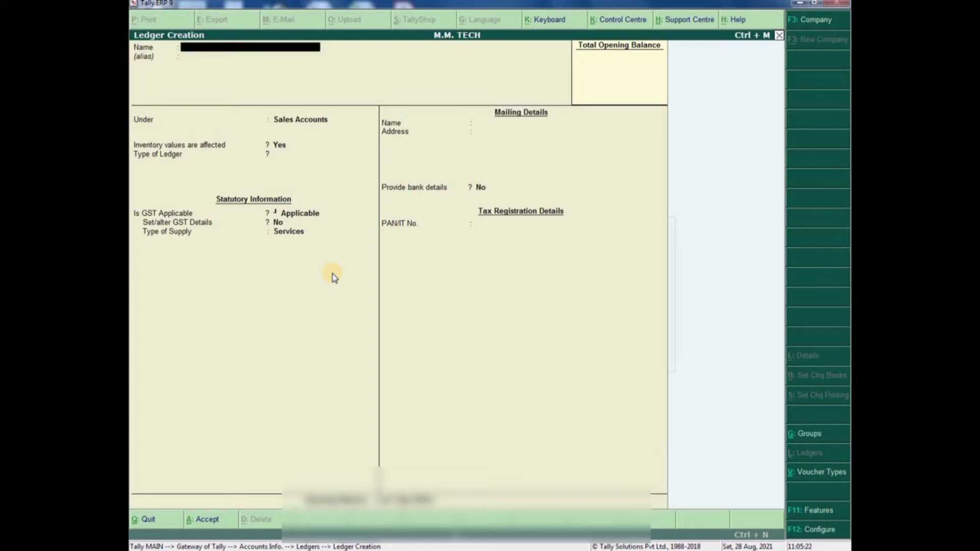
key(Escape)
- Create a PURCHASES ledger under Purchase Accounts, GST applicable, with Set/alter GST Details set to Yes
key(Return)
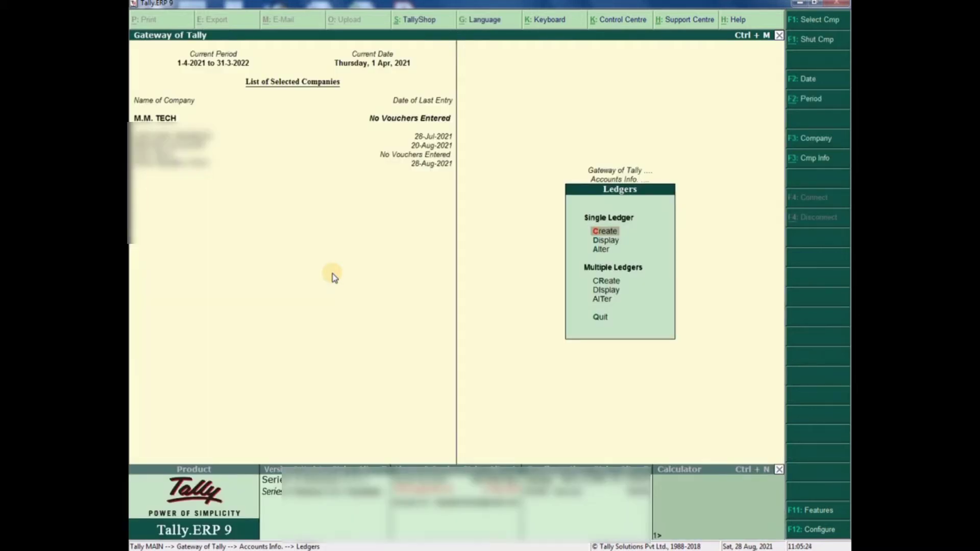
key(Return)
text(PU)
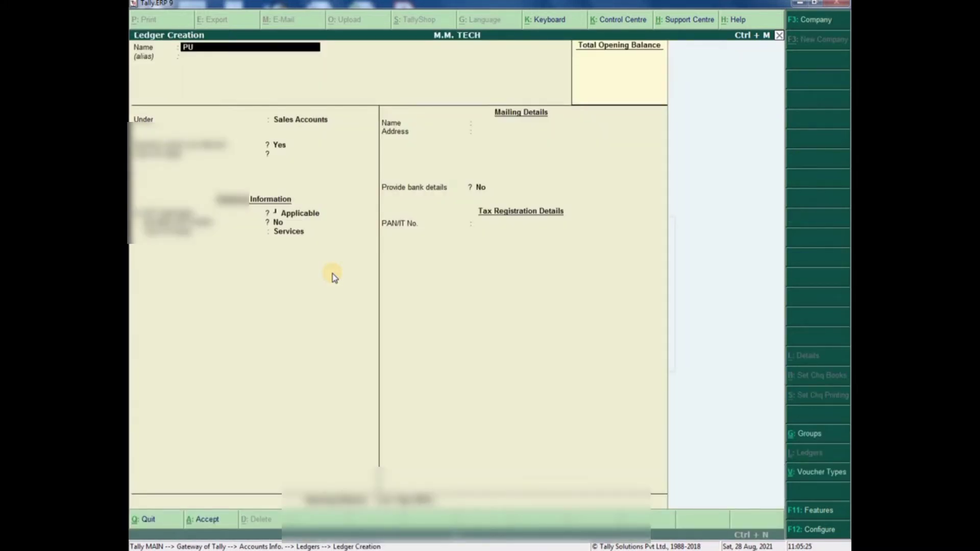
text(RCHASES)
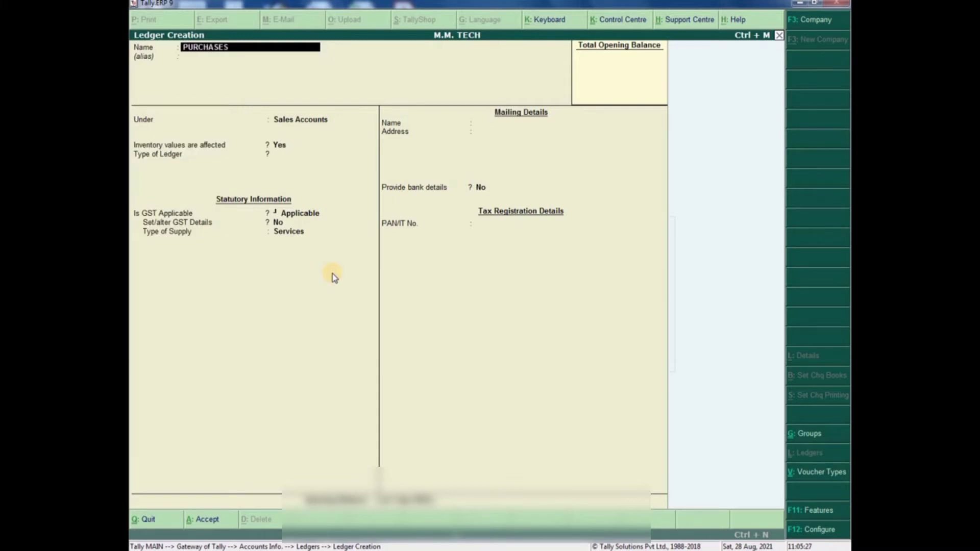
key(Return)
text(PURCH)
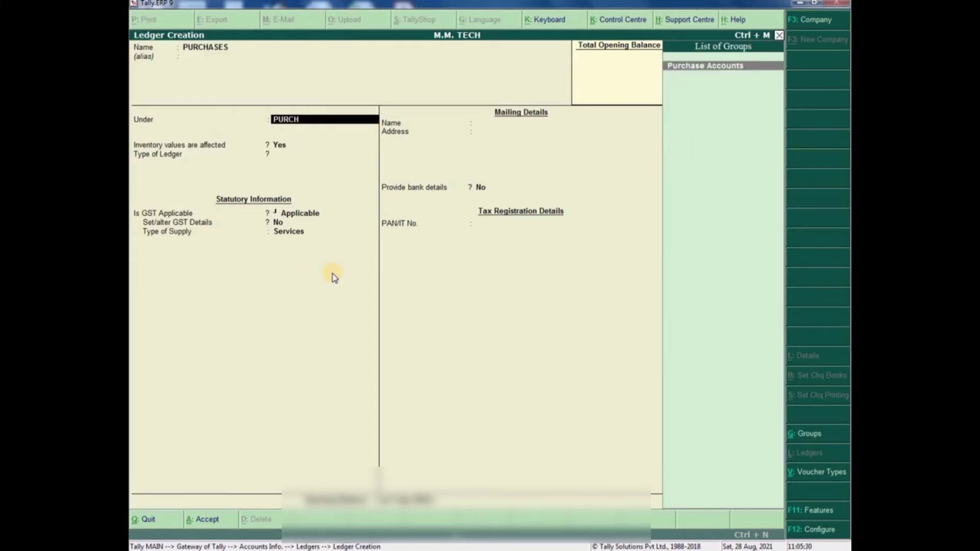
key(Return)
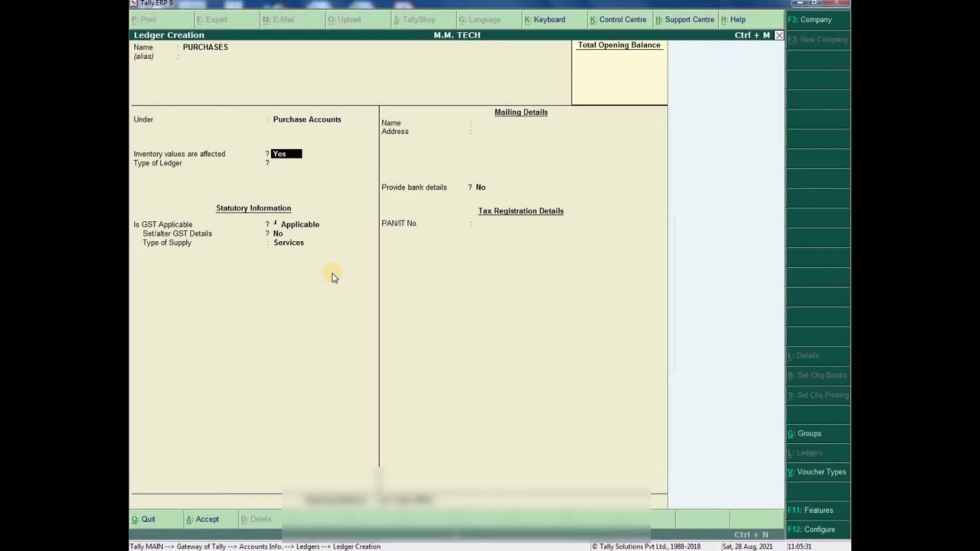
key(Return)
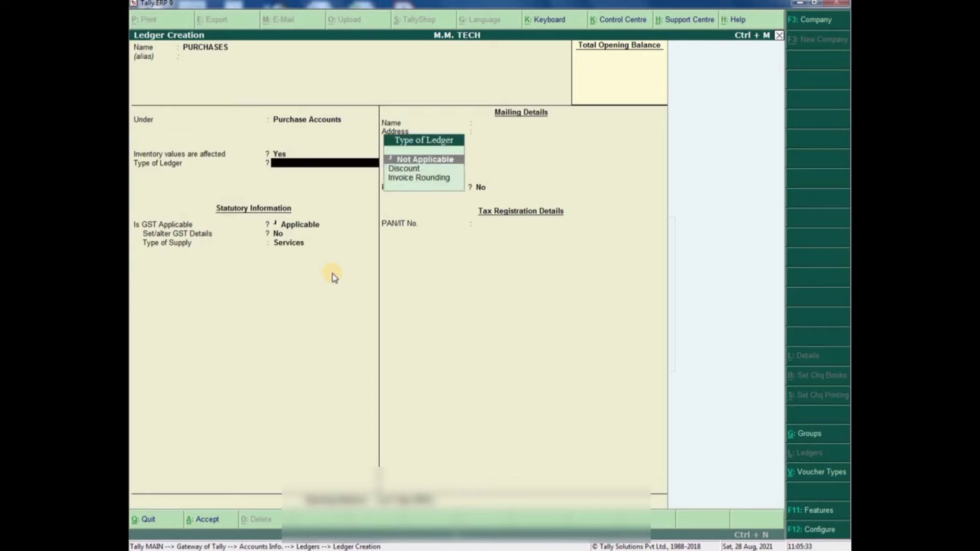
key(Return)
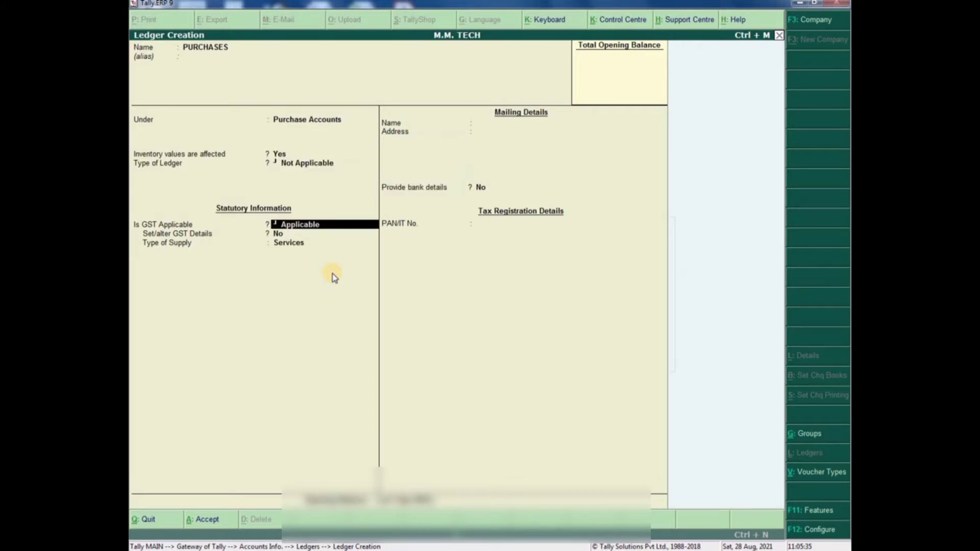
key(Return)
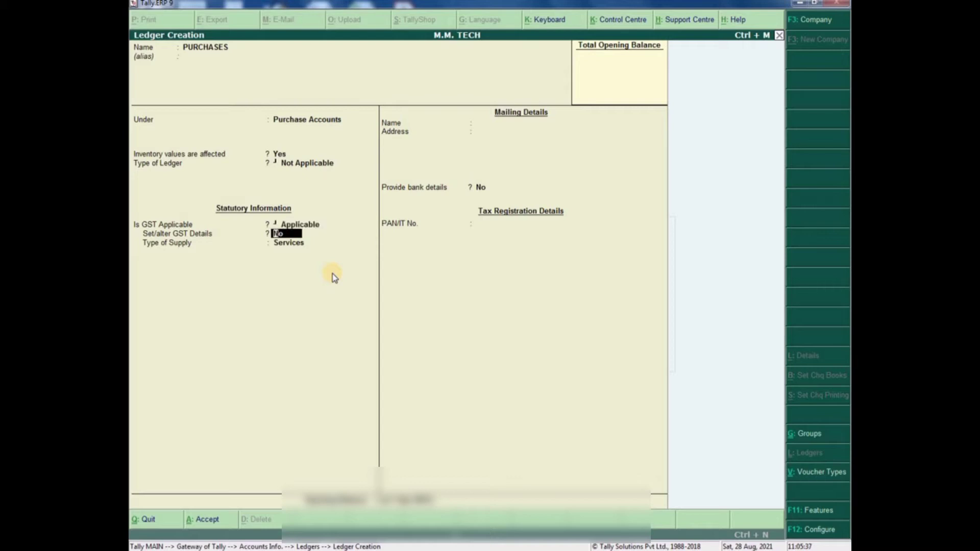
text(Y)
key(Return)
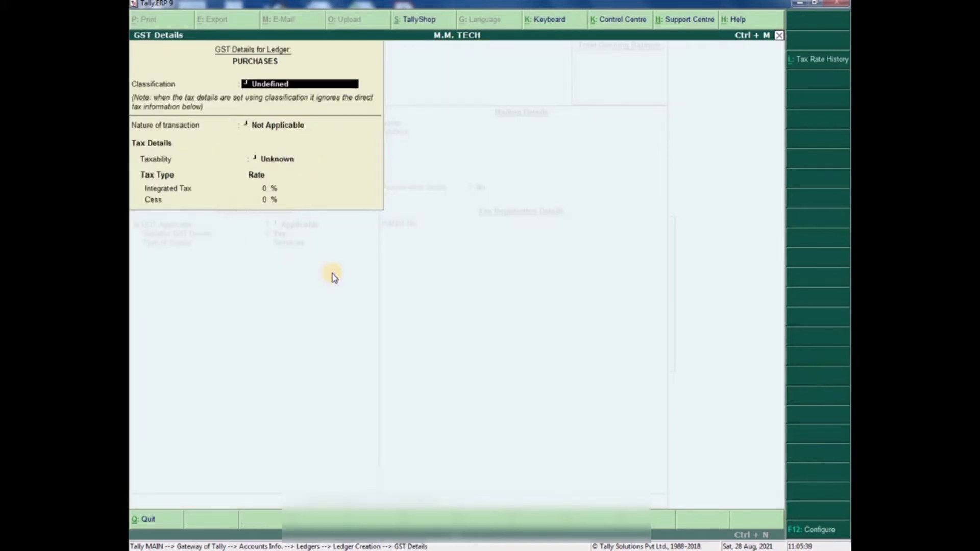
- Choose Purchase Taxable as the PURCHASES ledger's nature of transaction
key(Return)
key(Down)
key(Down)
key(Down)
key(Down)
key(Down)
key(Down)
key(Down)
key(Down)
key(Down)
key(Down)
key(Down)
key(Down)
key(Down)
key(Down)
key(Down)
key(Down)
key(Down)
key(Down)
key(Down)
key(Down)
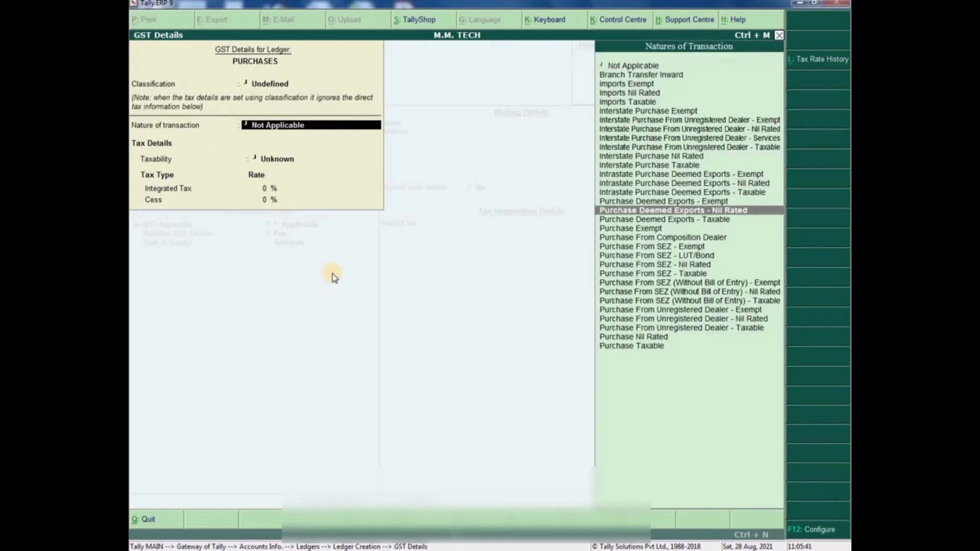
key(Down)
key(Down)
key(Down)
key(Down)
key(Down)
key(Return)
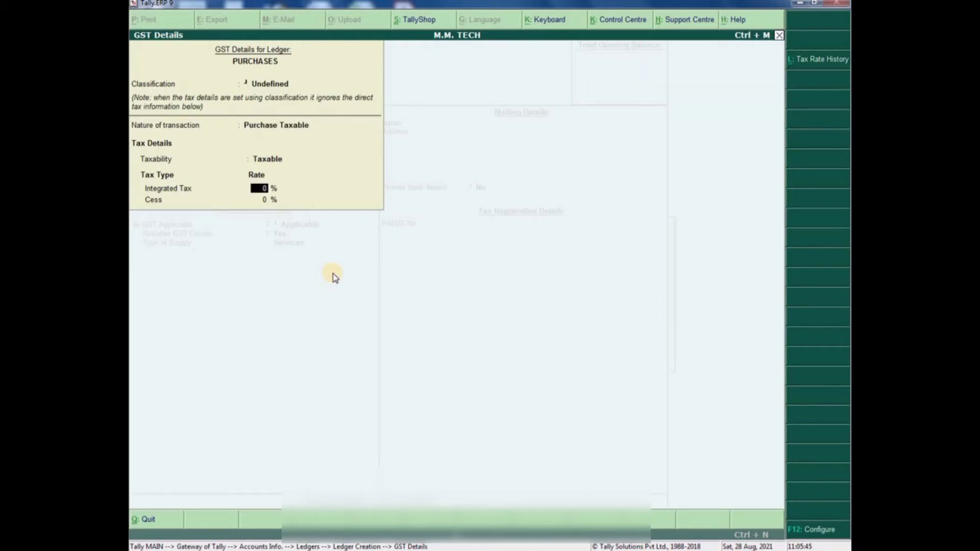
- Add a tax rate history entry from 1-4-21: HSN 85171211, Purchase Taxable, 18% integrated tax
click(837, 60)
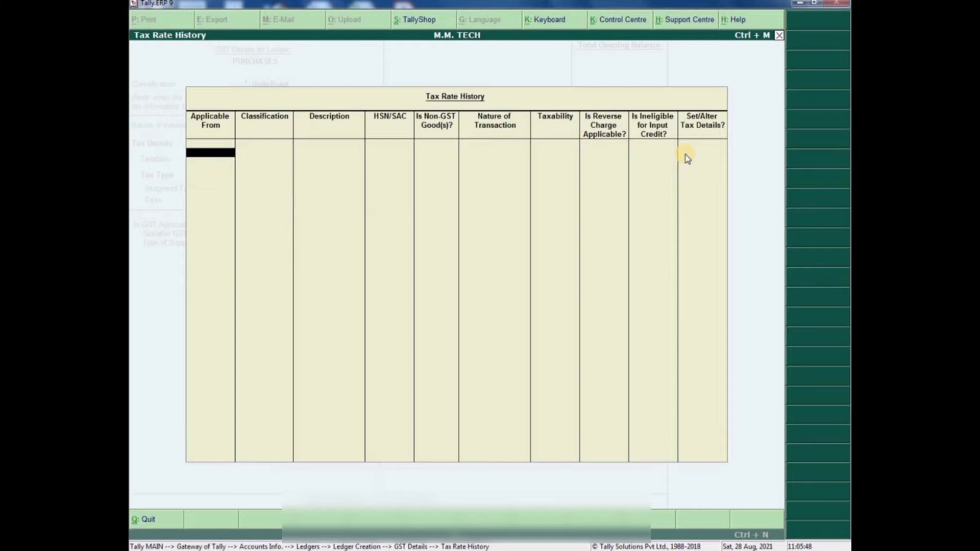
text(1-4-21)
key(Return)
key(Return)
key(Return)
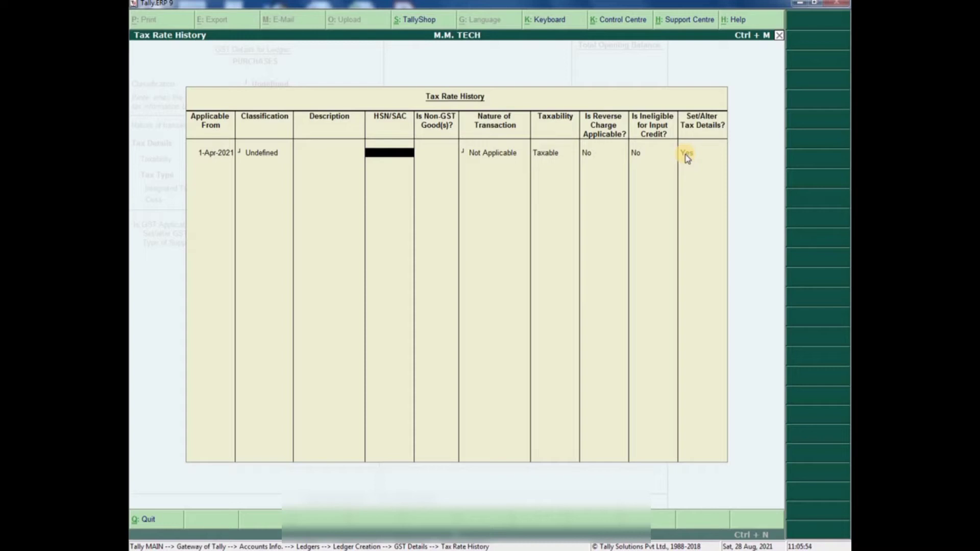
text(85171211)
key(Return)
key(Return)
key(Return)
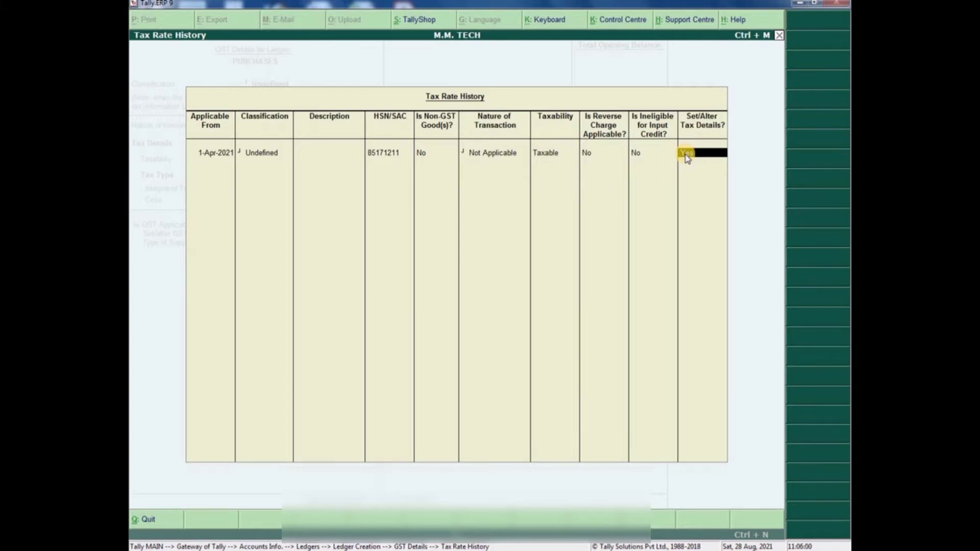
key(BackSpace)
scroll(687, 158, down, 5)
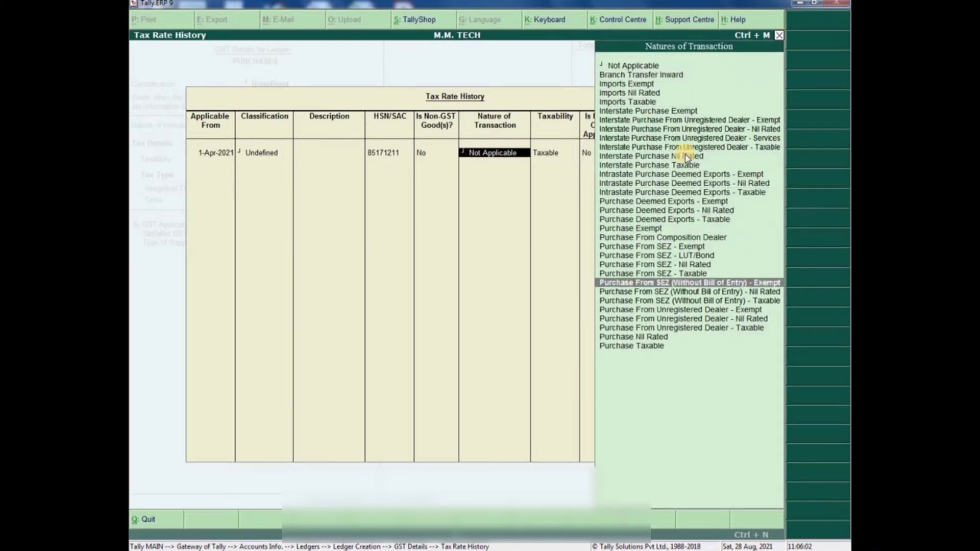
scroll(686, 159, down, 7)
key(Return)
key(Return)
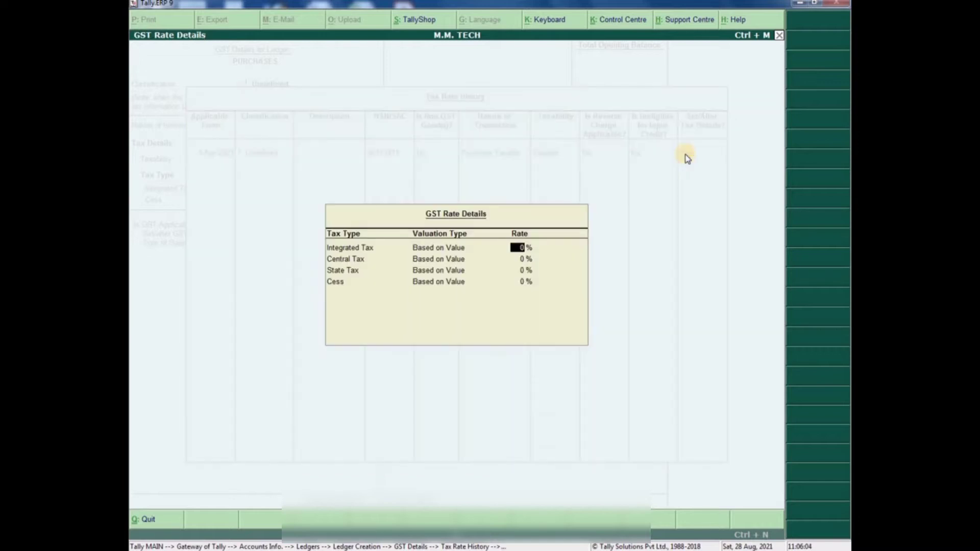
text(18)
key(Return)
key(Return)
key(Return)
key(Return)
key(Return)
- Set the PURCHASES ledger's type of supply to Goods and save the ledger
key(ctrl+a)
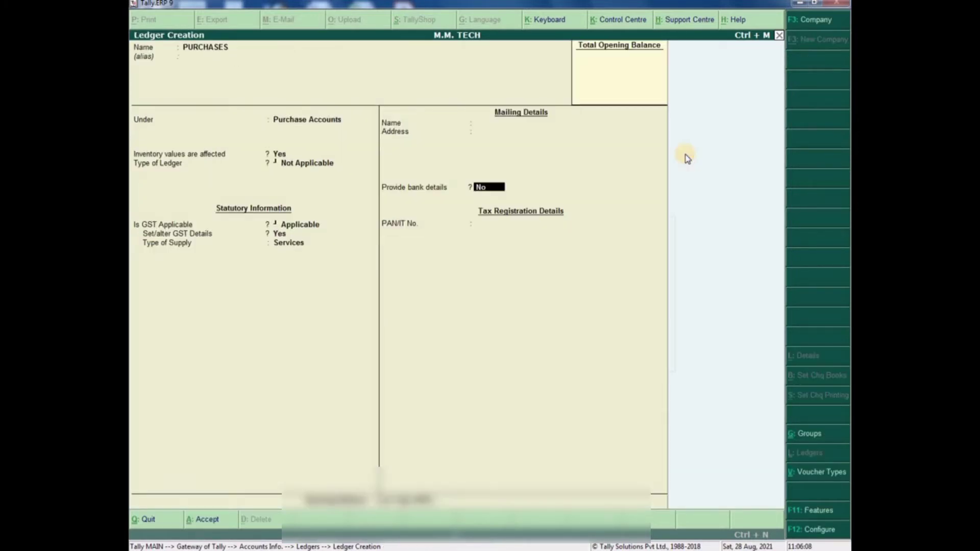
key(Up)
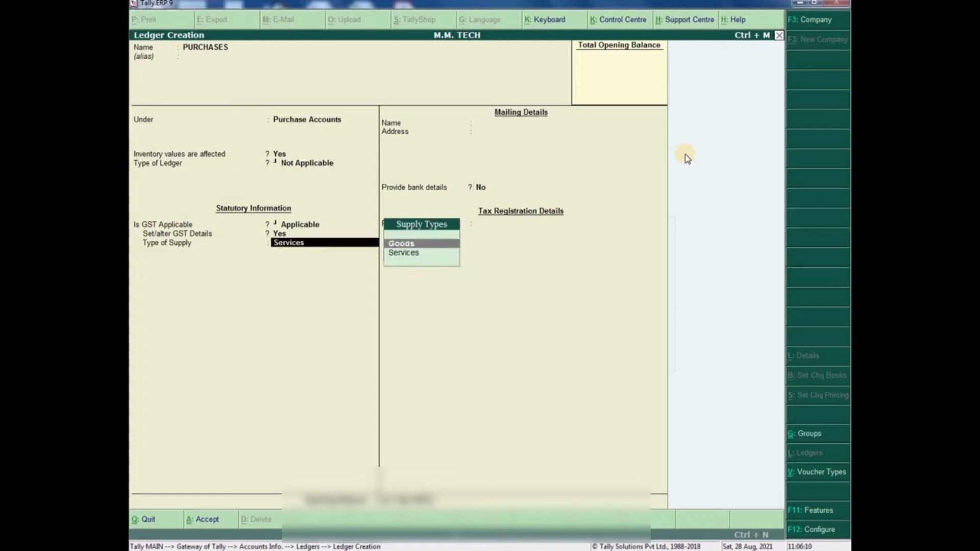
key(Return)
key(Return)
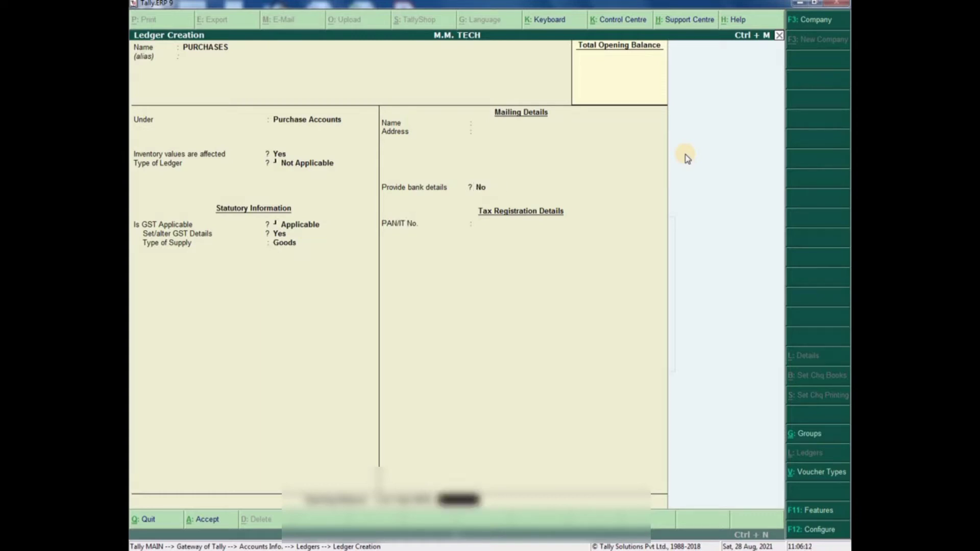
key(Return)
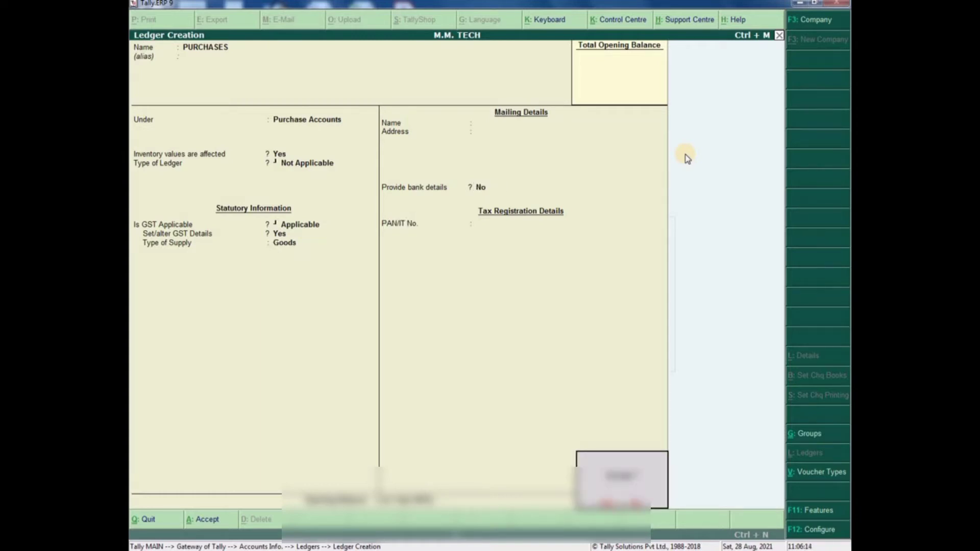
key(Return)
key(Escape)
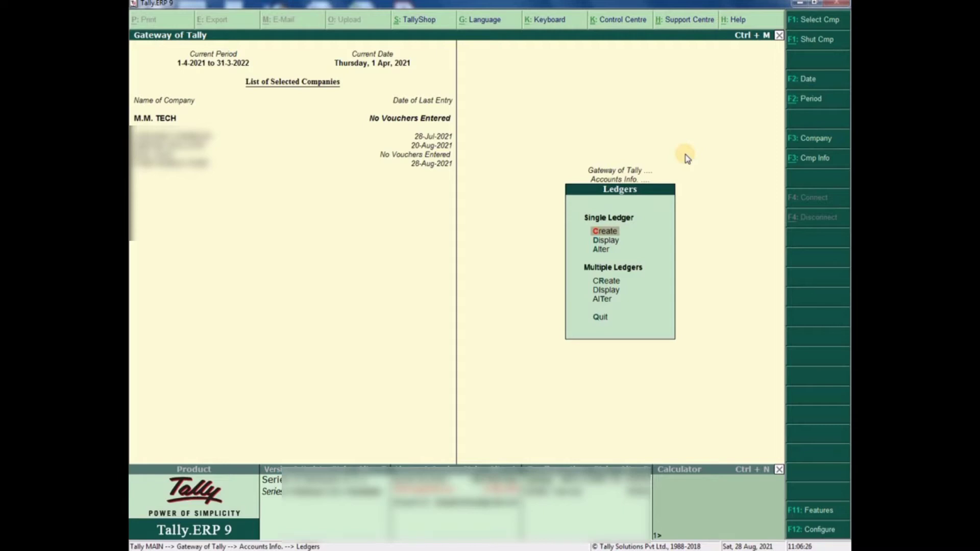
- Create and save a ledger named PENDING under Suspense A/c
key(Return)
text(PENDING)
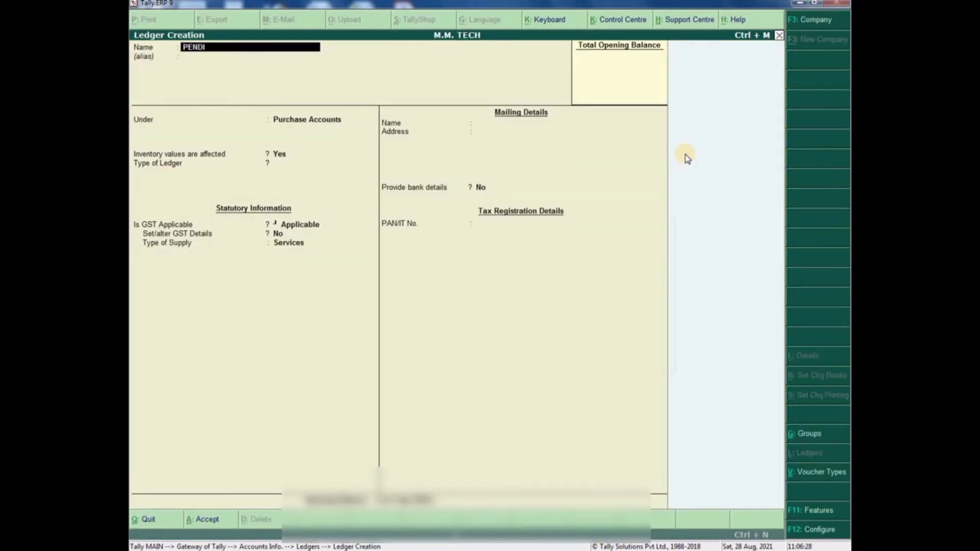
key(Return)
key(Return)
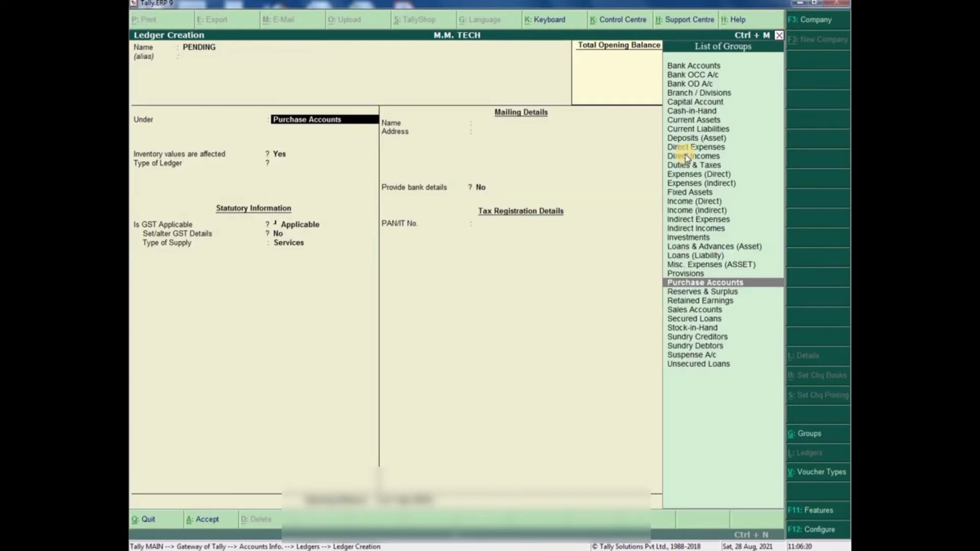
text(sus)
key(Return)
key(Return)
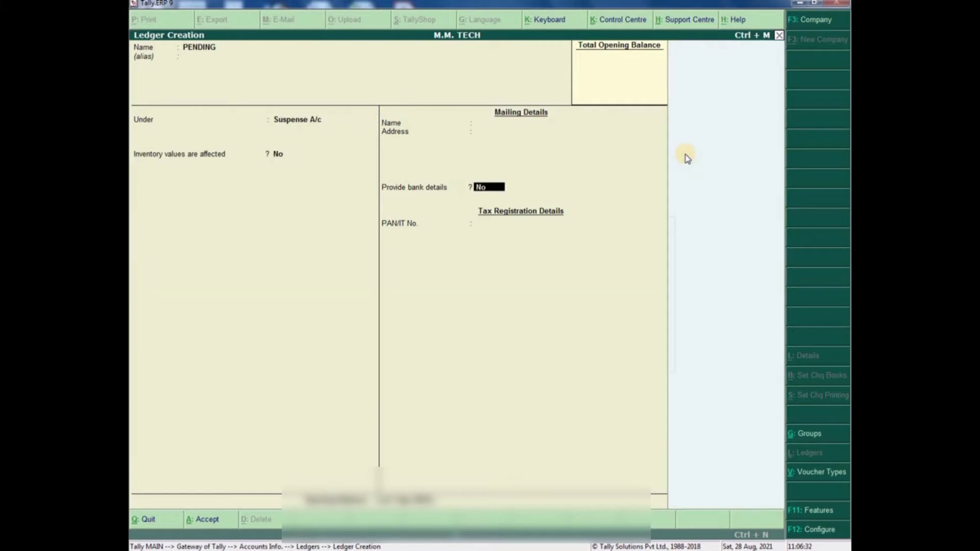
key(Return)
key(Escape)
key(Return)
key(Return)
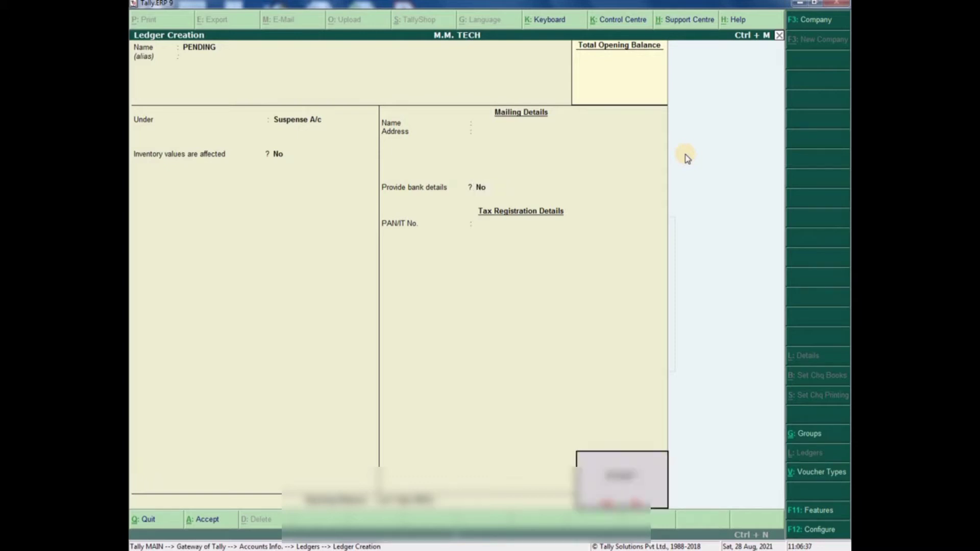
key(Return)
- Leave ledger creation and back out through Ledgers and Accounts Info. to the Gateway of Tally
key(Escape)
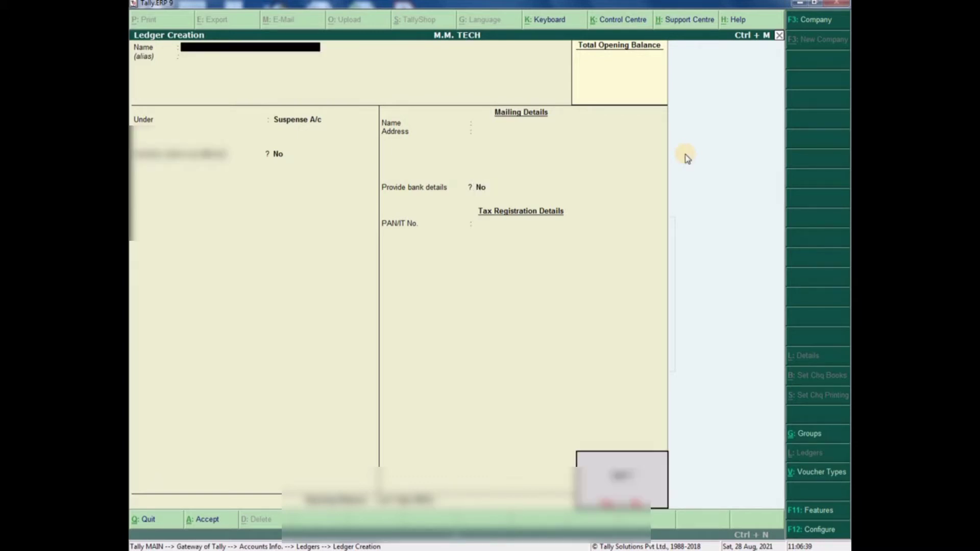
key(Return)
key(Escape)
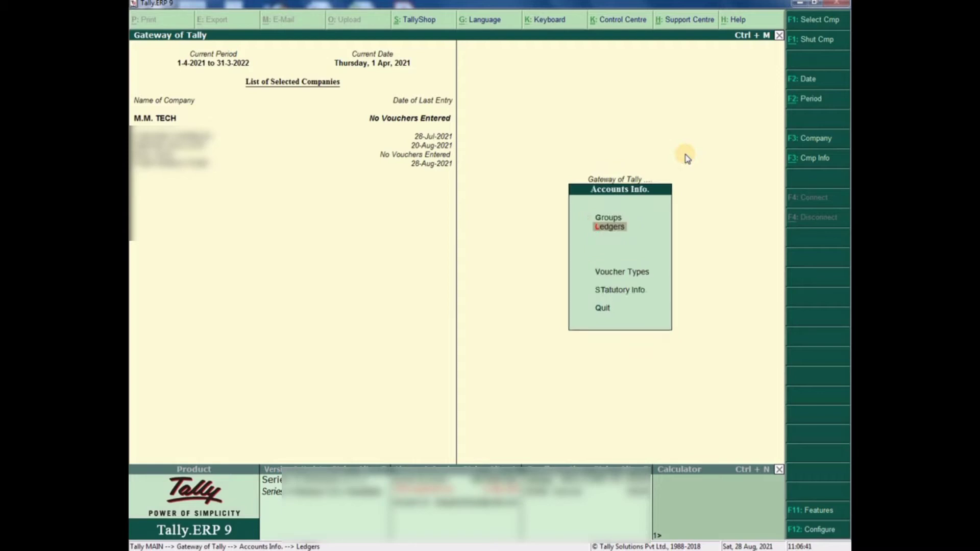
key(Escape)
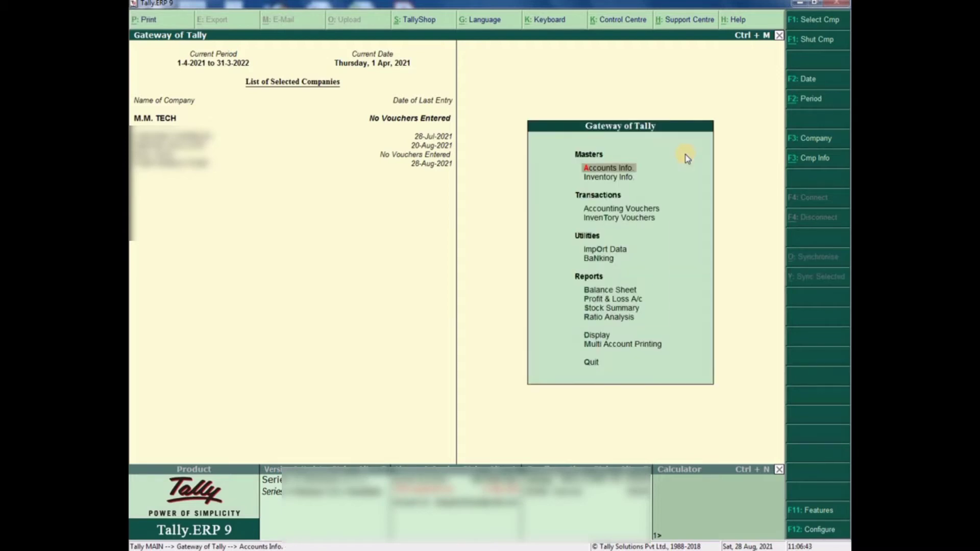
- Stay on the main menu and start Accounting Vouchers, which opens a blank Sales voucher No. 1
key(Escape)
key(Escape)
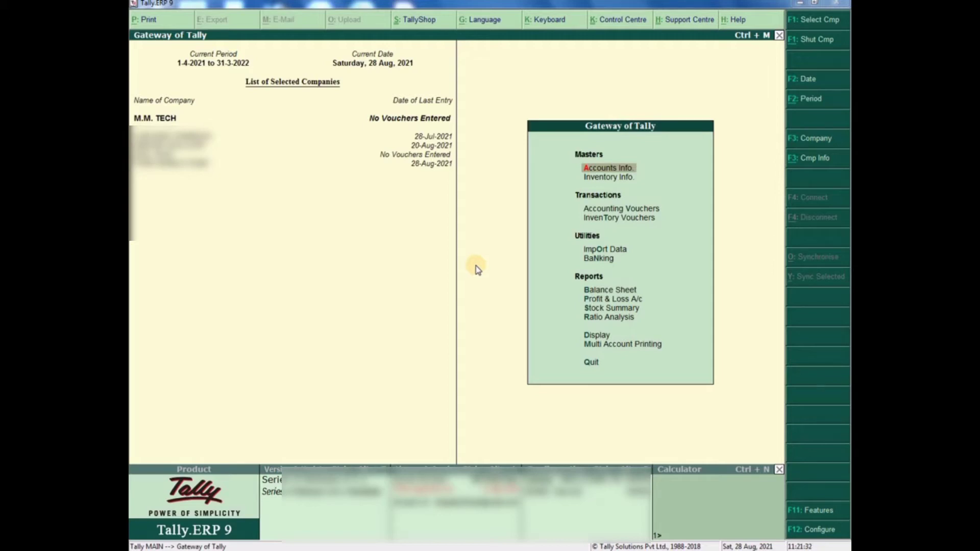
click(476, 266)
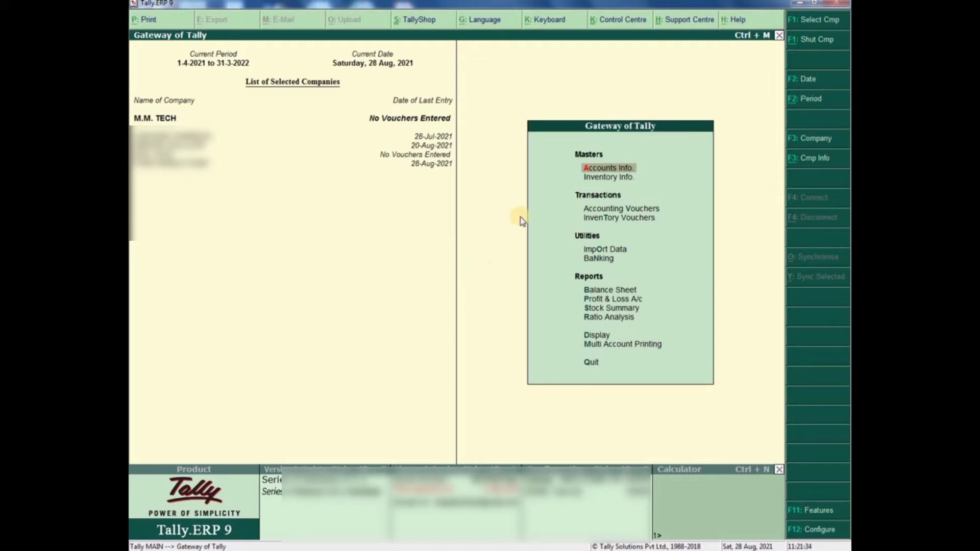
click(632, 209)
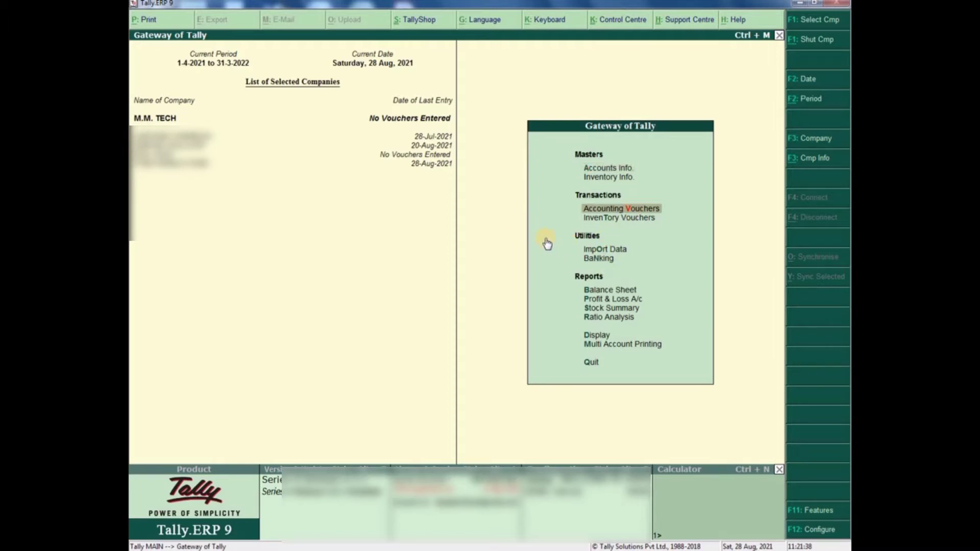
key(Return)
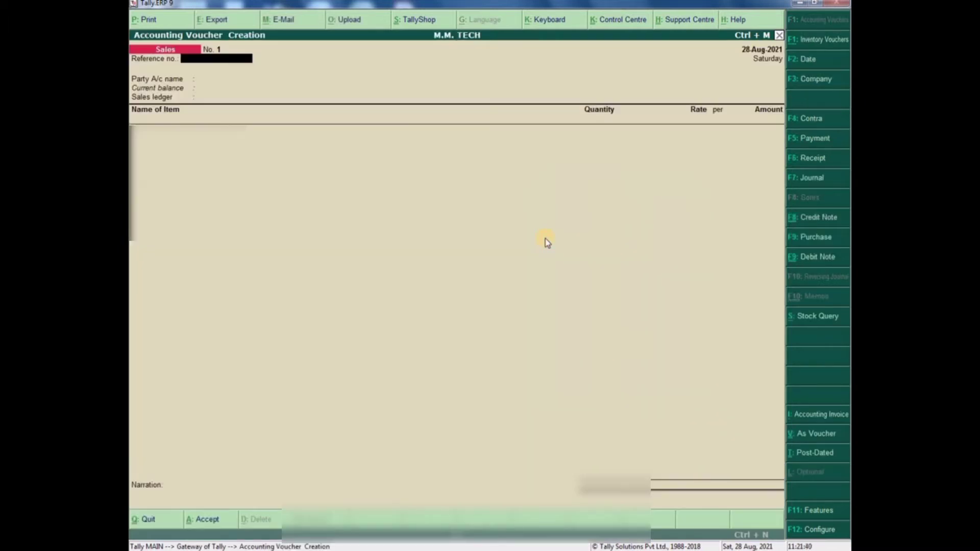
- Switch the voucher type to Contra, then to Payment
click(812, 121)
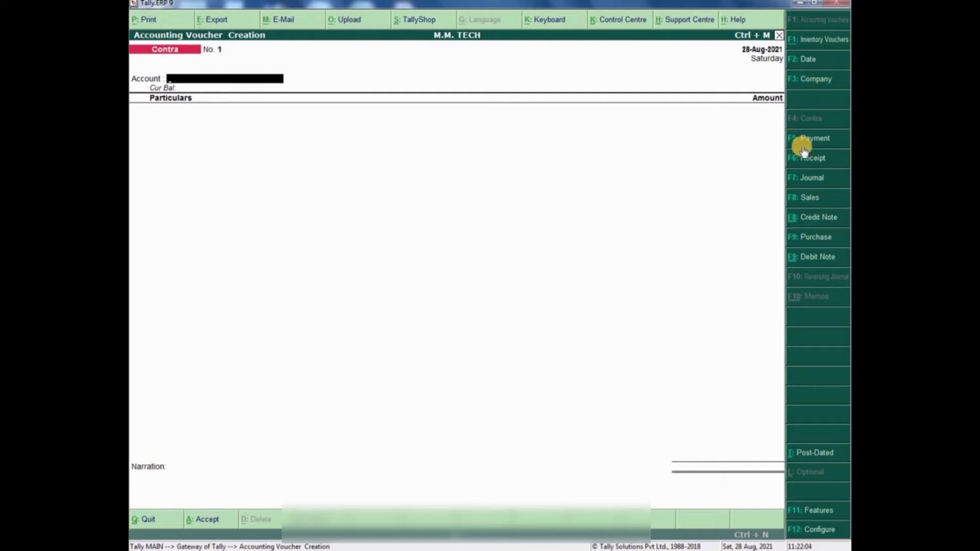
click(830, 141)
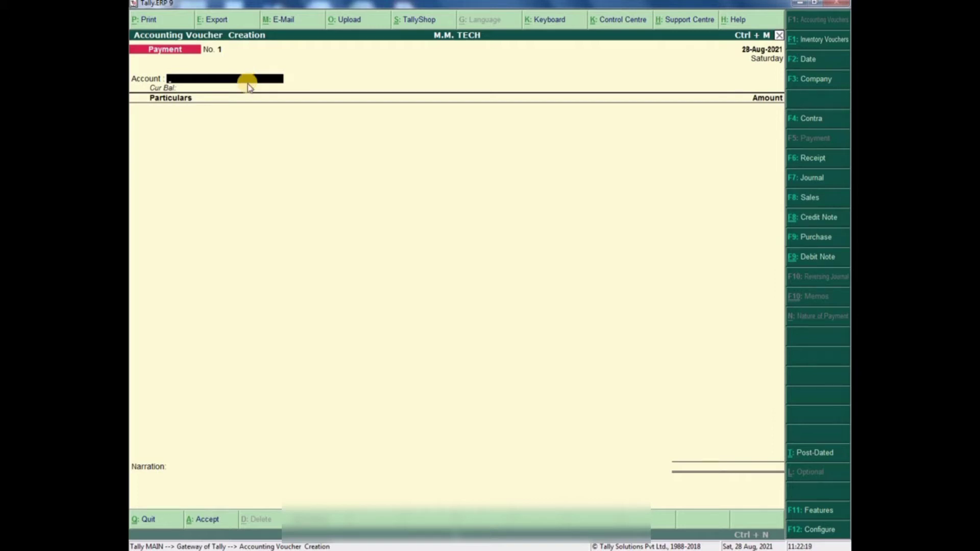
- Cycle the voucher type through Receipt, Journal and Sales, ending on Credit Note
click(800, 158)
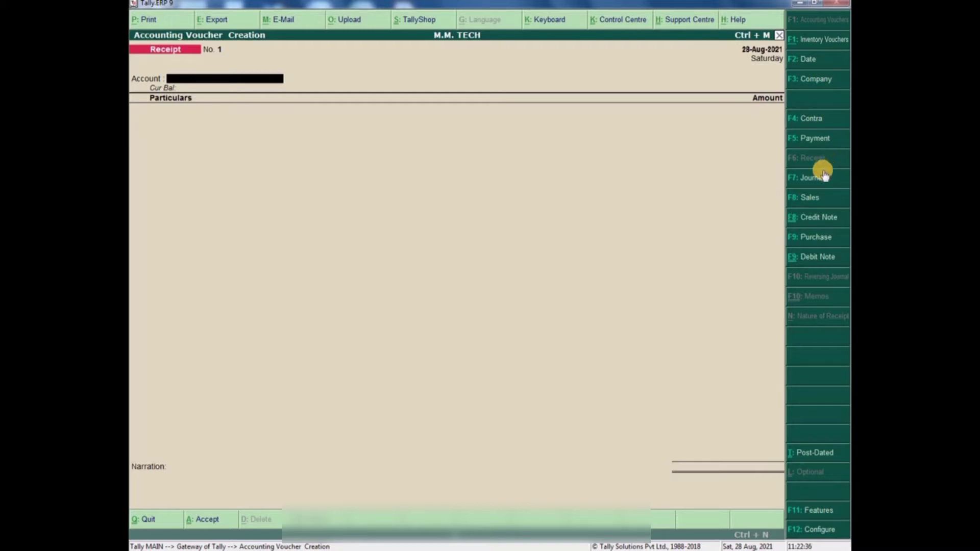
click(822, 178)
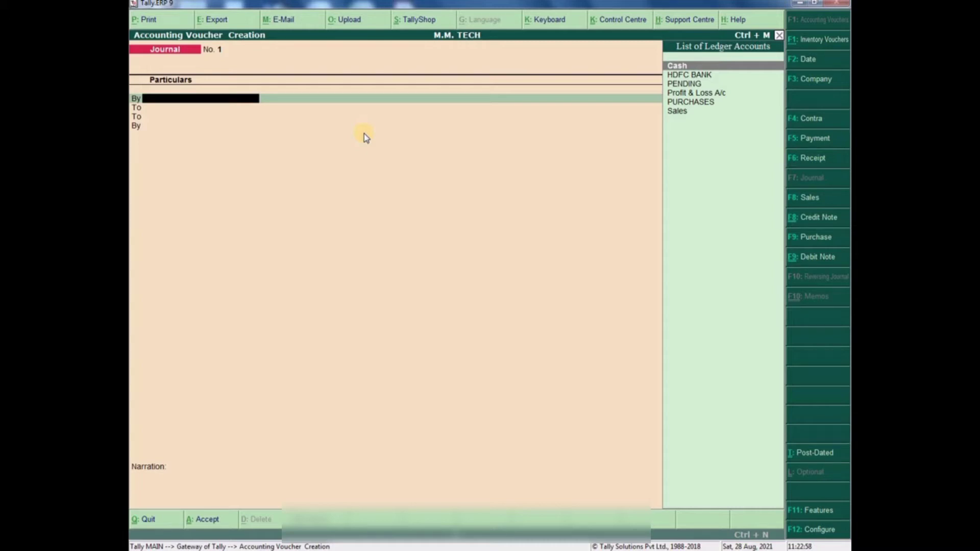
click(801, 197)
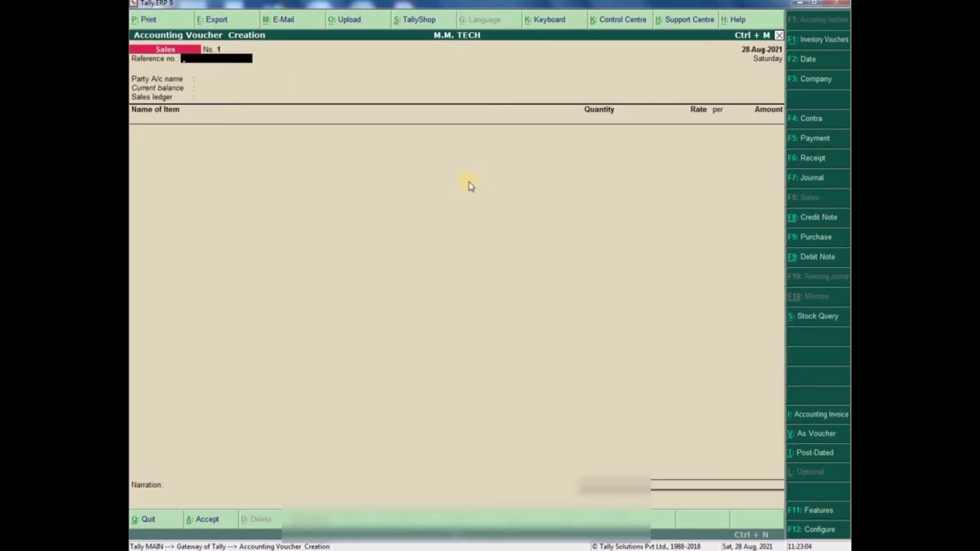
click(813, 221)
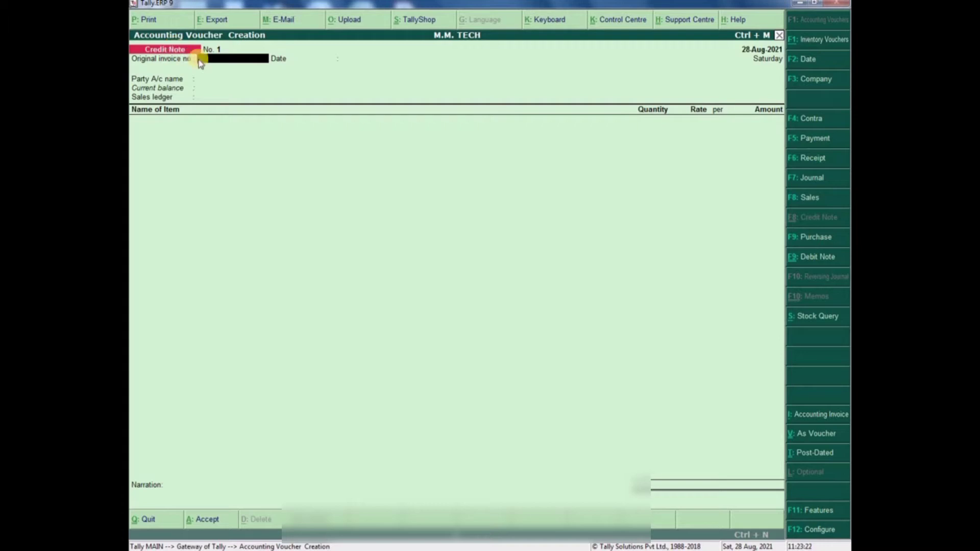
- Switch to Purchase, view a Debit Note's date, return to Purchase, then leave voucher entry
click(808, 238)
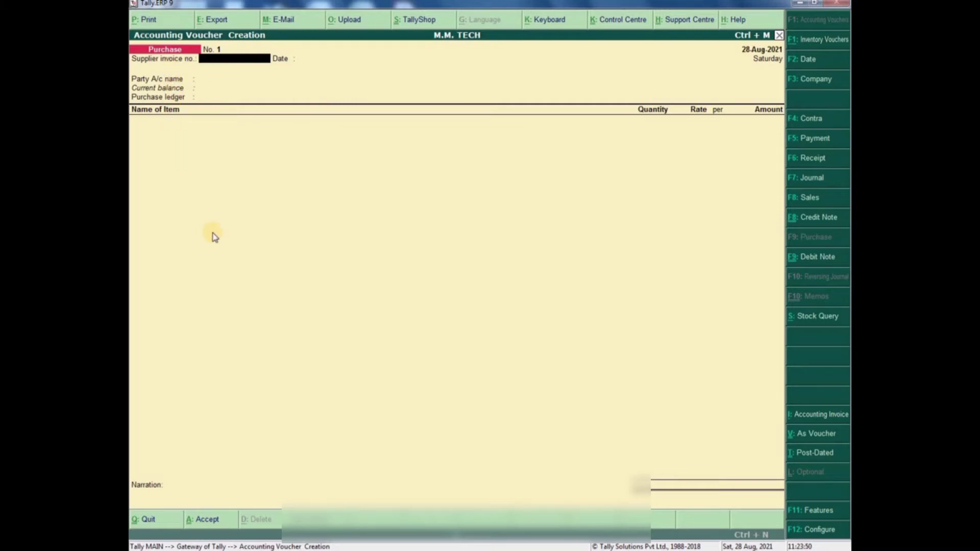
click(821, 257)
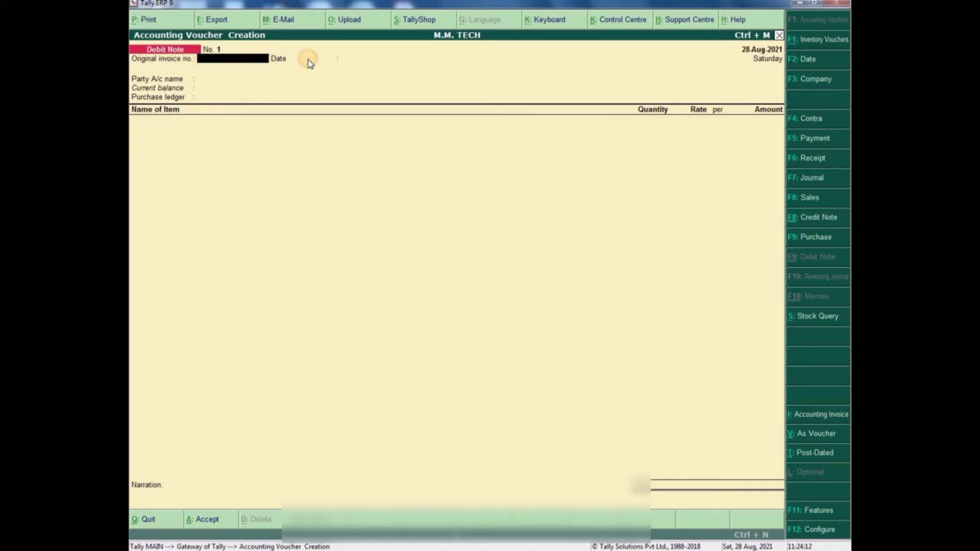
click(351, 61)
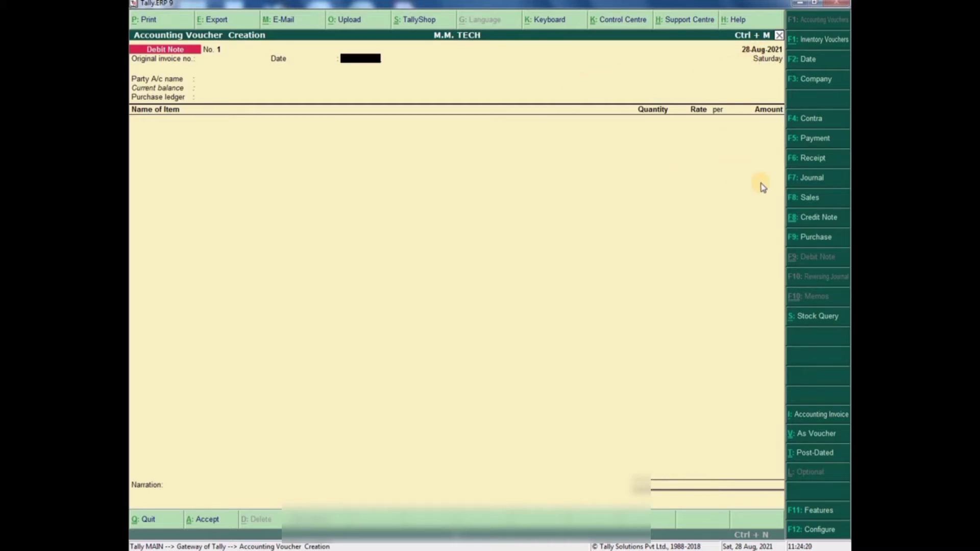
click(813, 238)
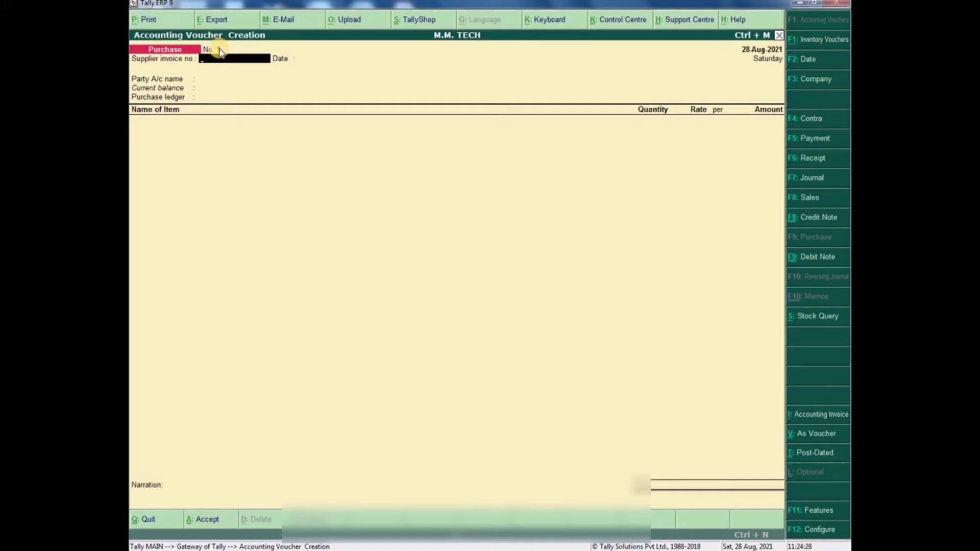
key(Escape)
- Quit the voucher and open the Purchase voucher type for alteration
key(y)
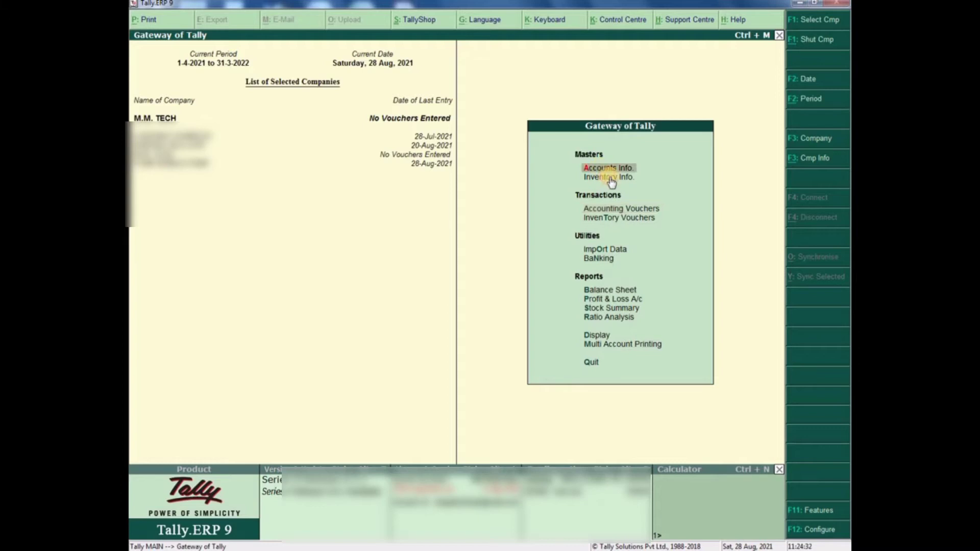
key(Return)
key(Down)
key(Down)
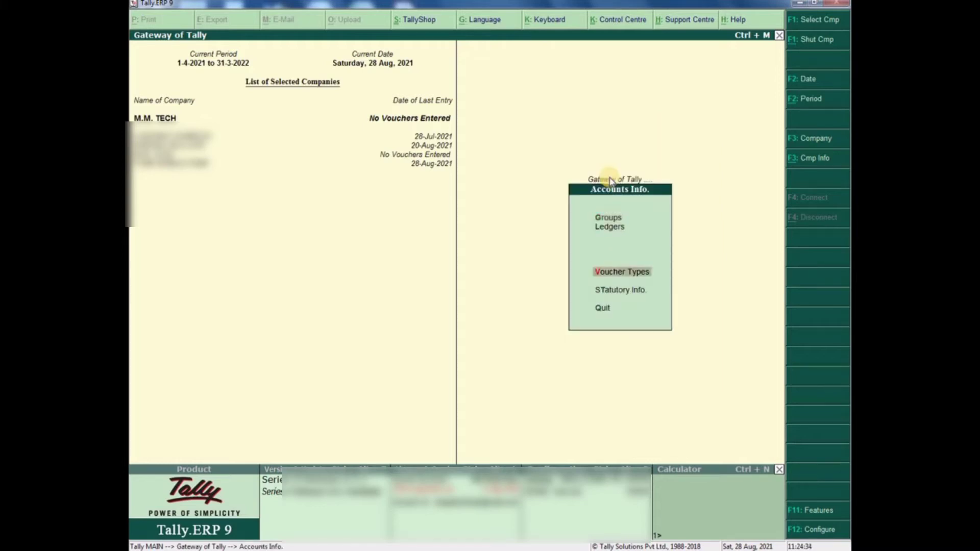
click(618, 275)
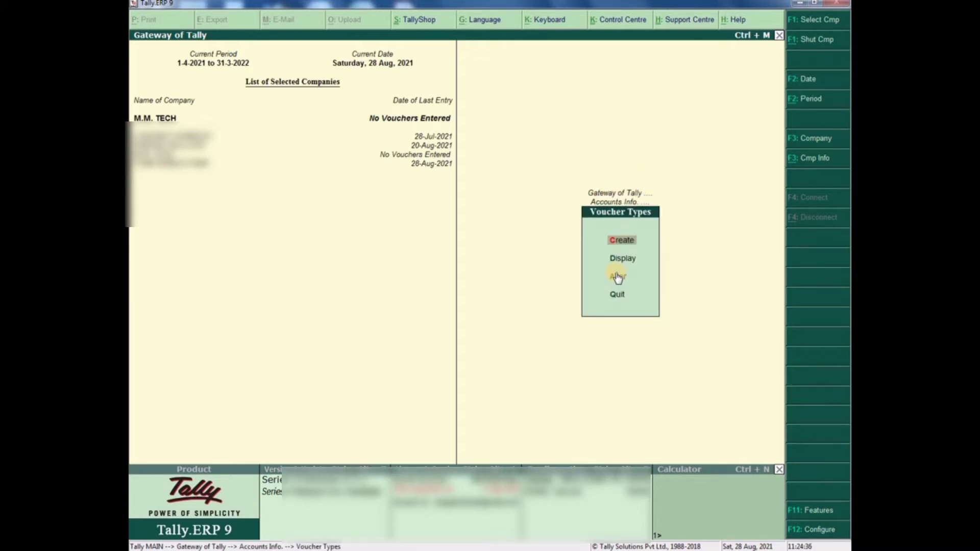
click(623, 278)
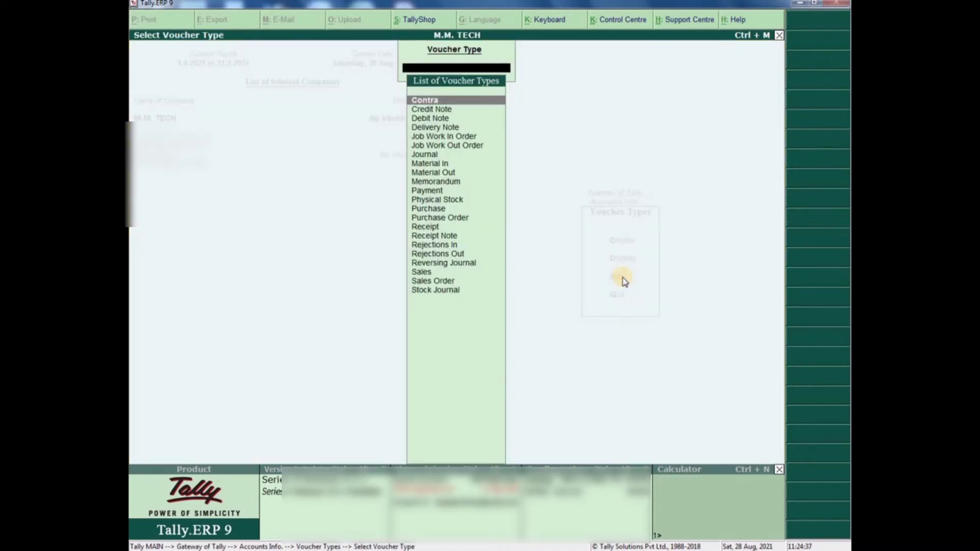
text(PUR)
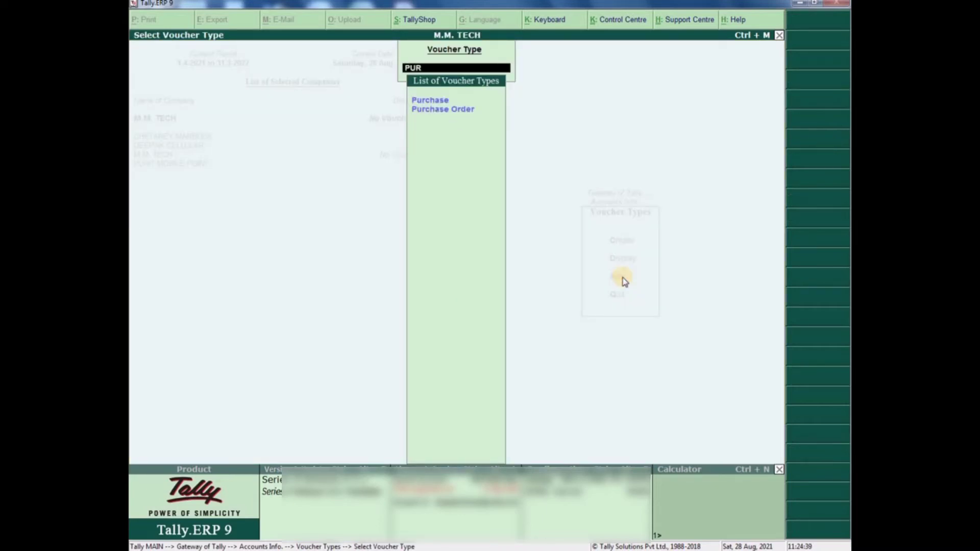
key(Return)
key(Return)
key(Return)
key(Return)
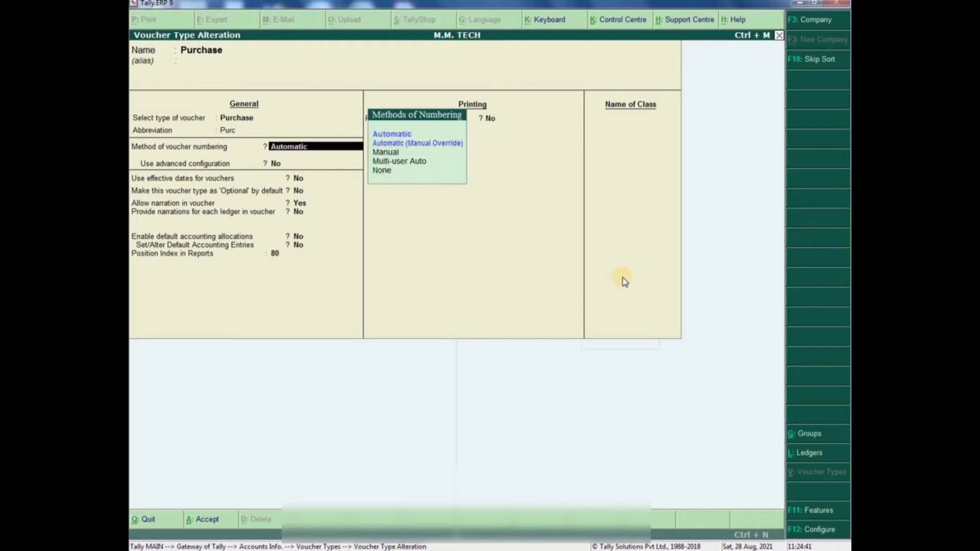
- Set Purchase voucher numbering to Manual, save it, and return to the Gateway of Tally
key(Down)
key(Down)
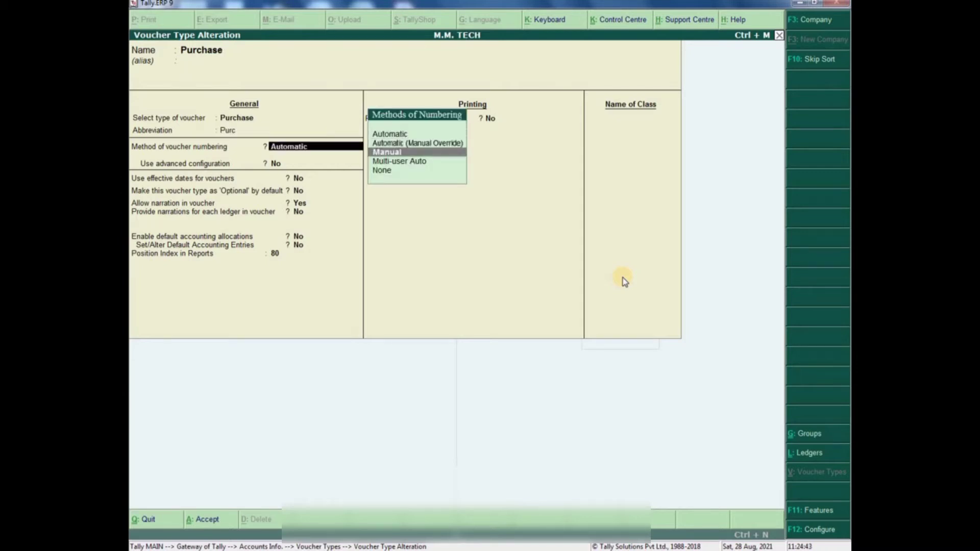
key(Return)
key(Return)
key(Return)
key(Return)
key(Return)
key(Return)
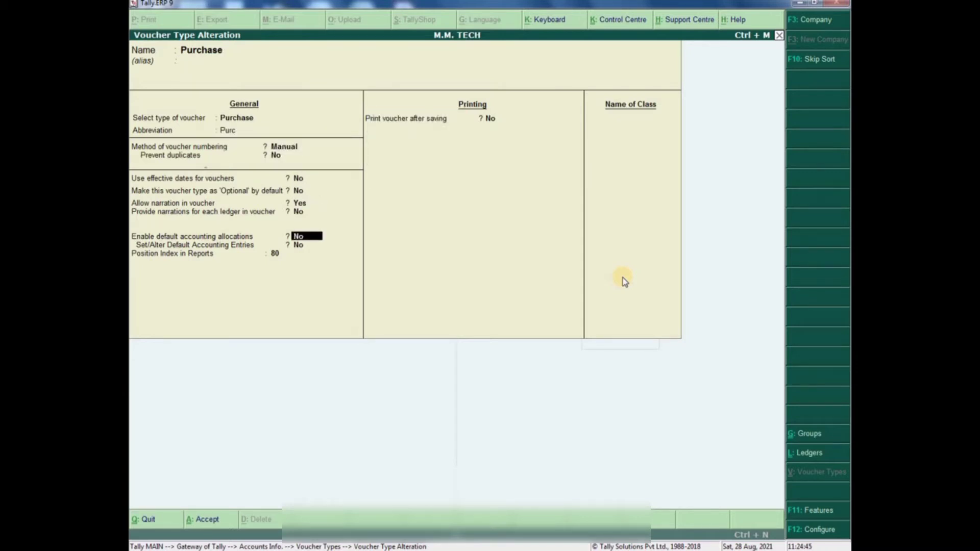
key(Return)
key(Return)
key(Return)
key(Return)
key(Return)
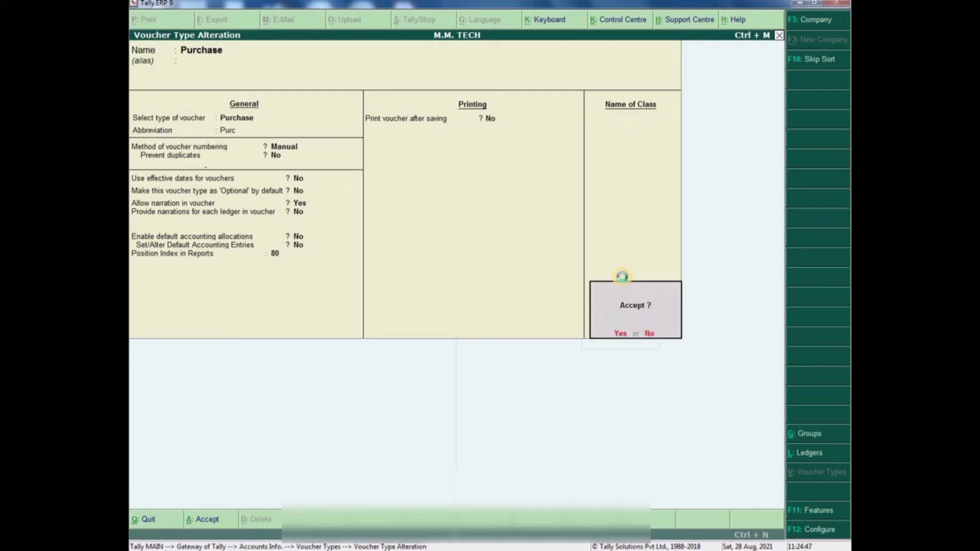
key(Return)
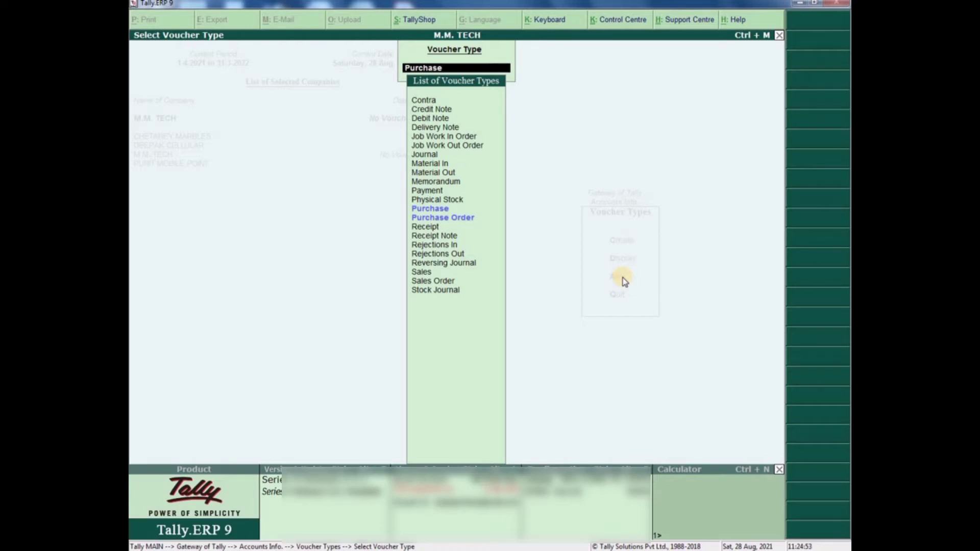
key(Escape)
key(Escape)
key(Escape)
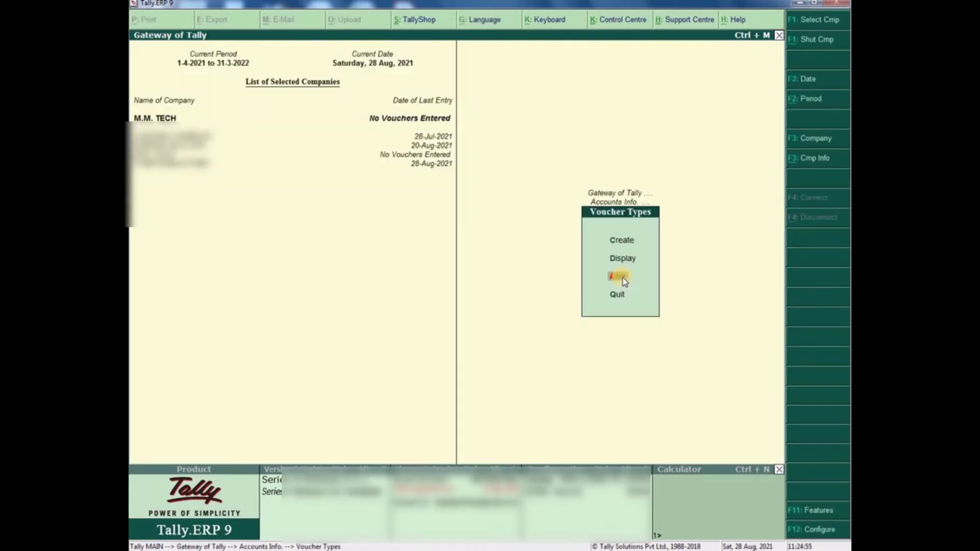
key(Escape)
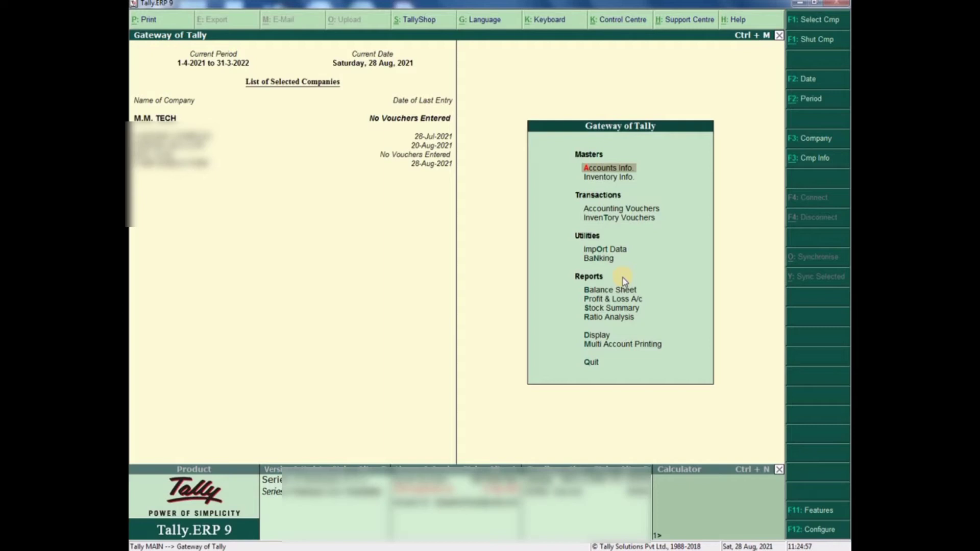
- Open a new Purchase accounting voucher from the Gateway of Tally
key(Down)
key(Down)
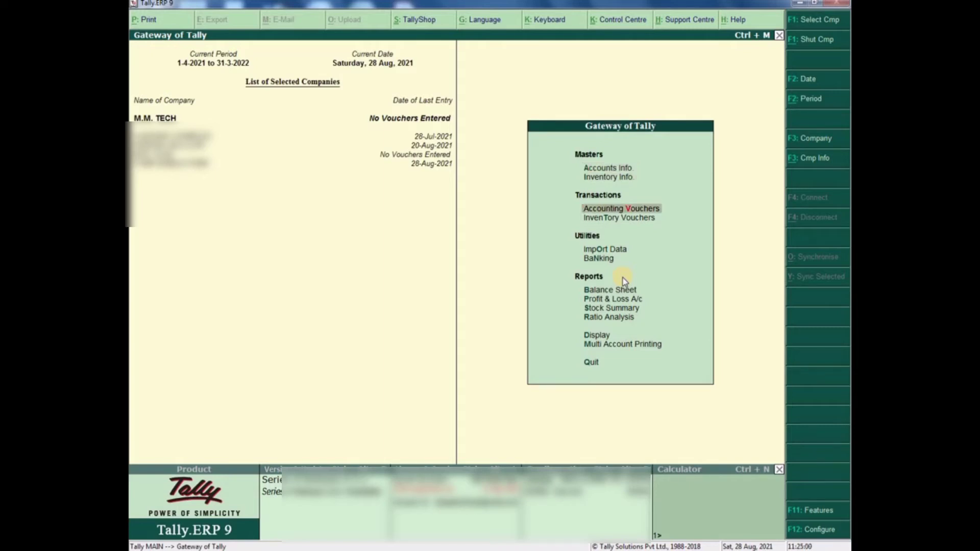
key(Return)
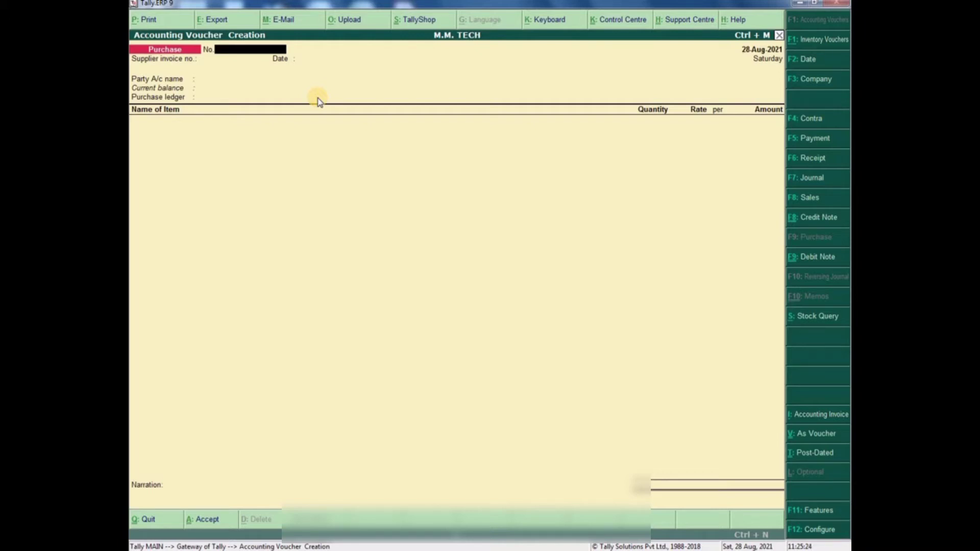
- Enter voucher number M001 and supplier invoice M001, keep 28-Aug-2021, and start a new party ledger
text(M001)
key(Return)
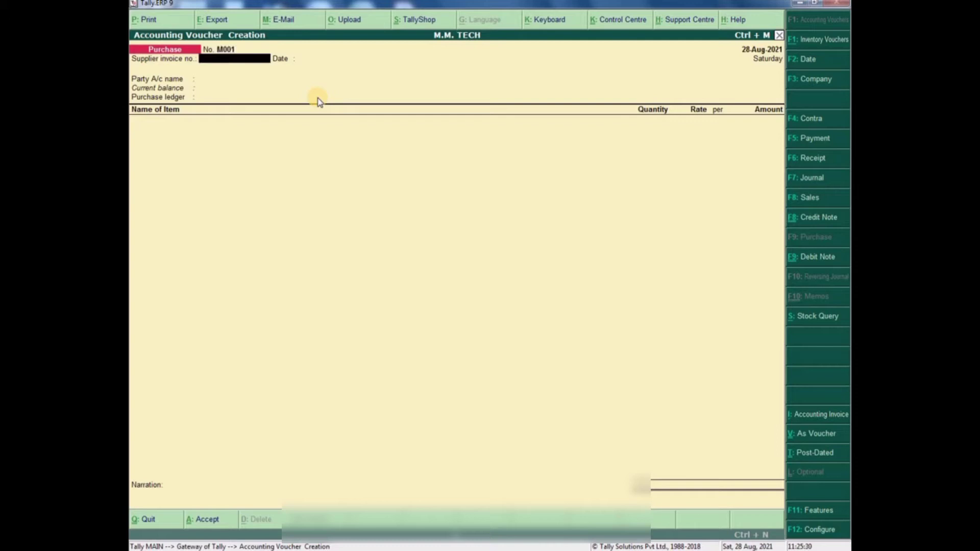
text(001)
key(Home)
text(M)
key(Return)
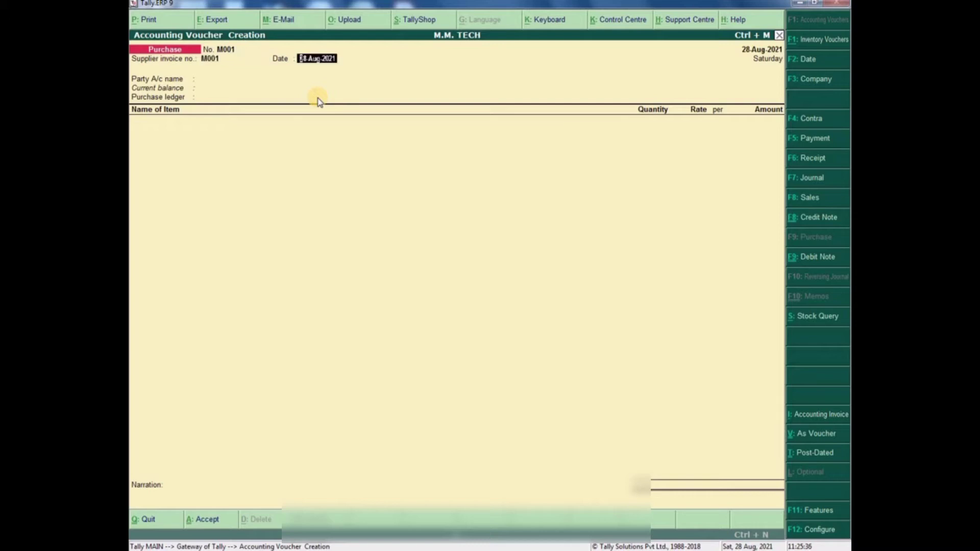
key(Return)
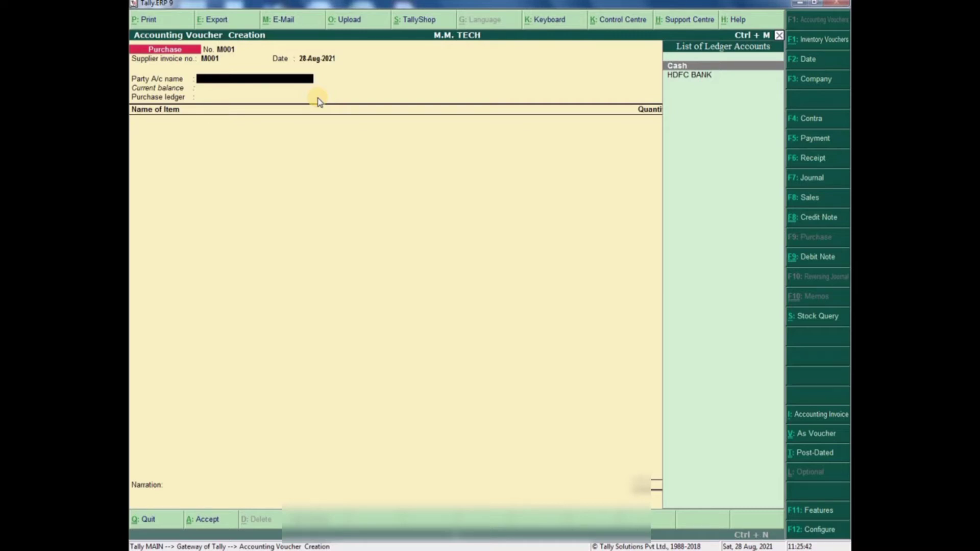
key(alt+c)
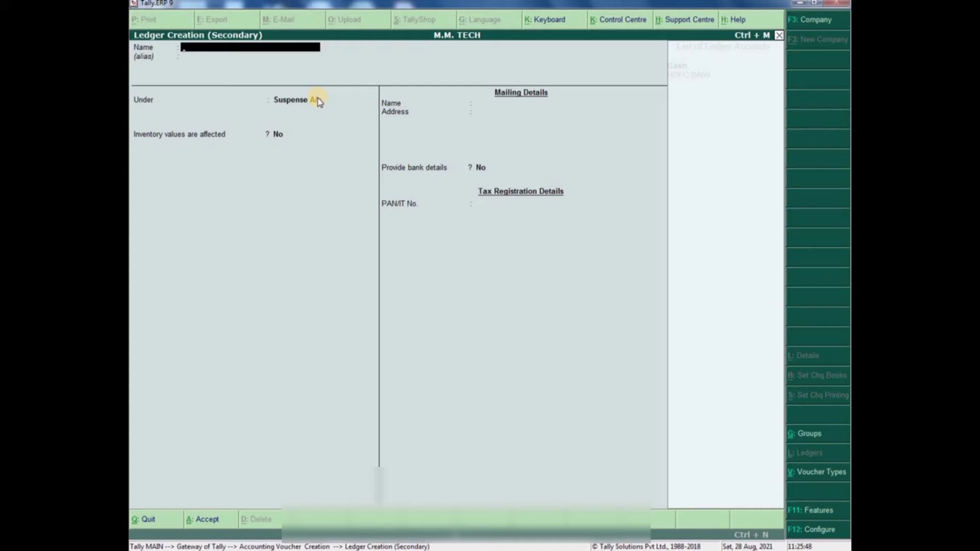
- Name the ledger ABC PVT LTD under Sundry Creditors, keeping bill-by-bill balances on
text(ABC PVT LTD)
key(Return)
key(Return)
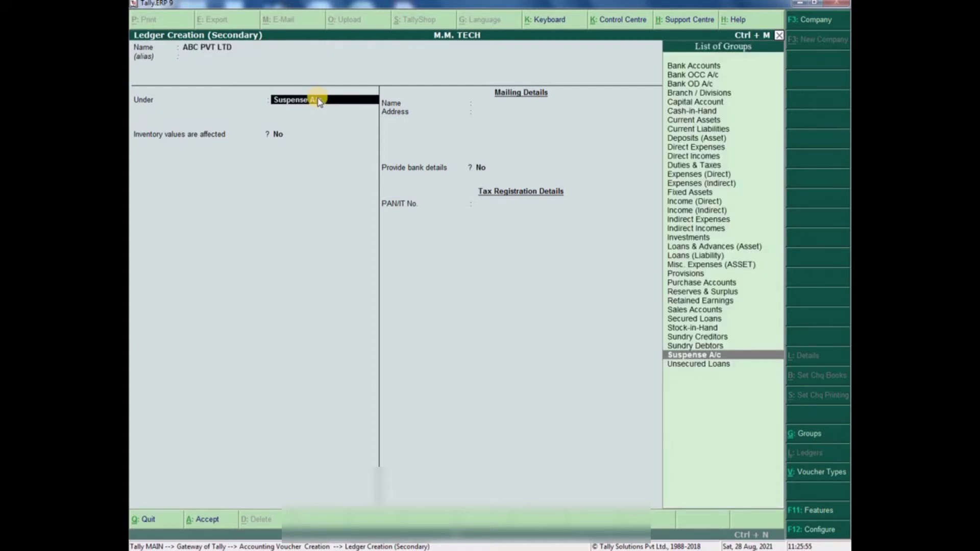
text(CRED)
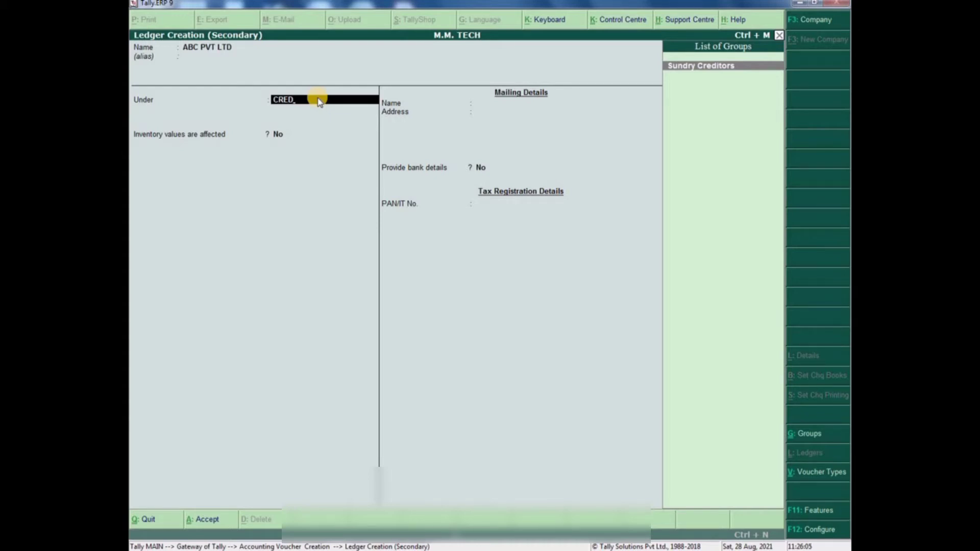
key(Return)
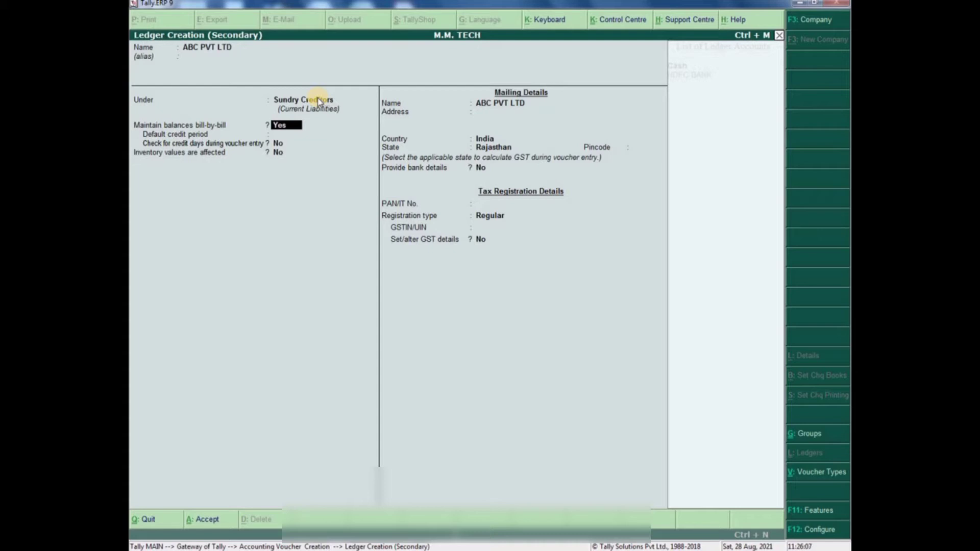
key(Return)
key(Return)
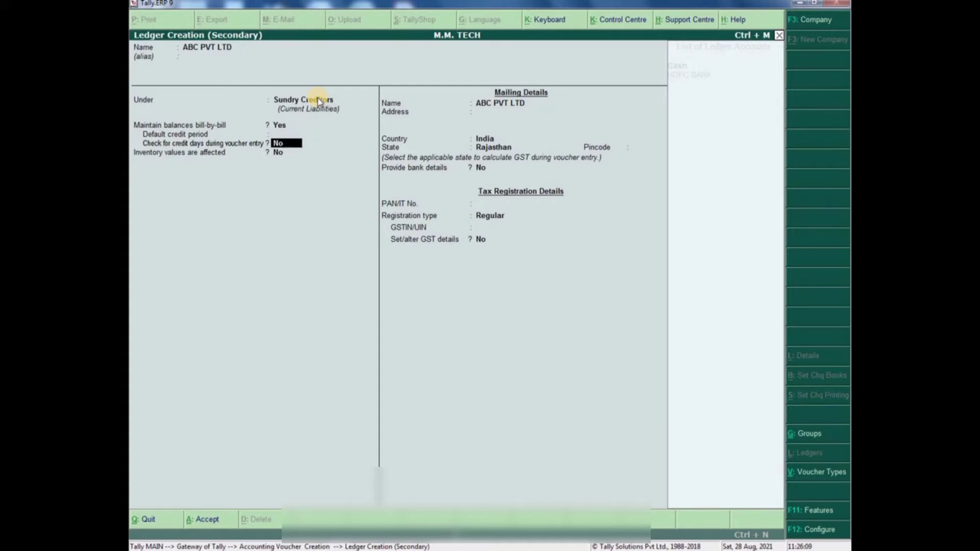
key(Return)
key(Return)
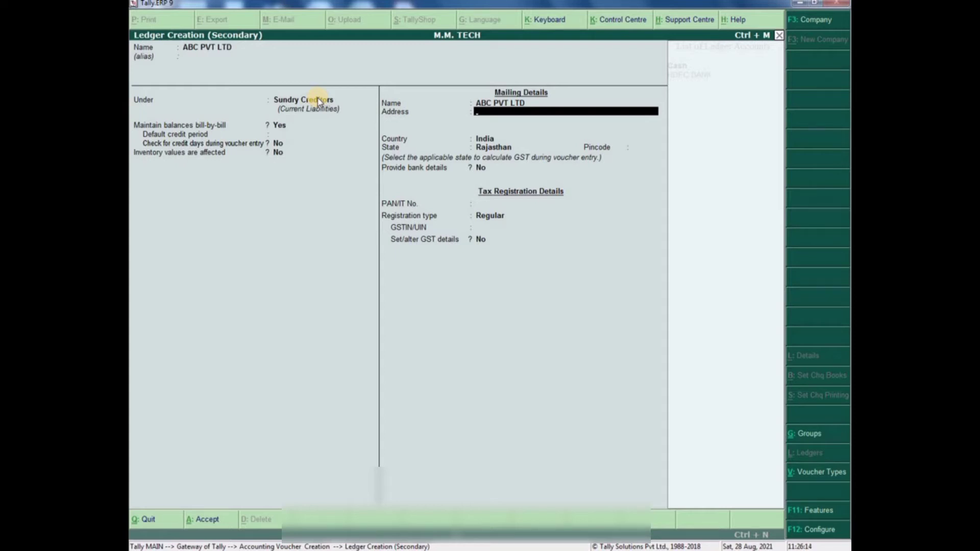
- Enter the address line JAIPUR and a contact number line, moving on to the state
text(JAIPUR)
key(Return)
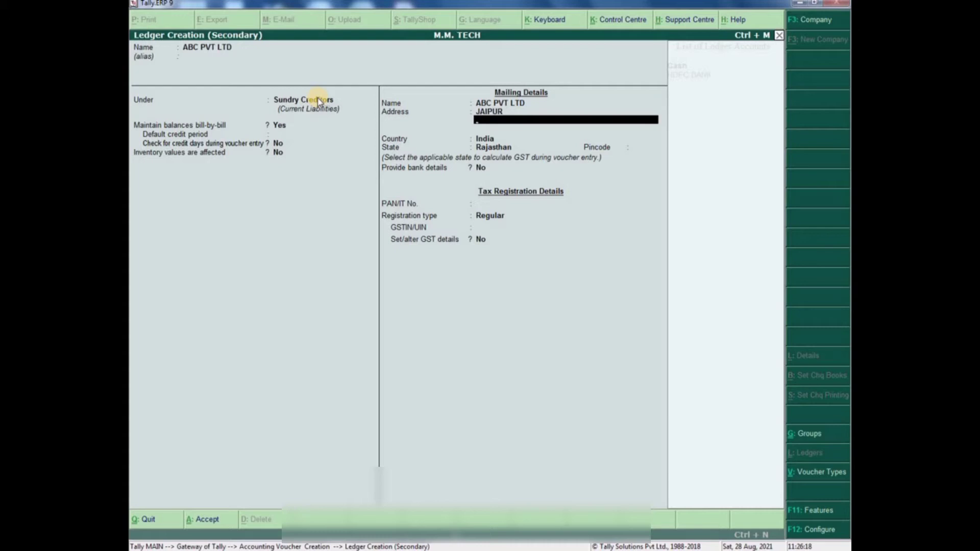
text(0123456789)
key(Return)
key(Return)
key(Return)
key(Return)
key(Return)
key(Return)
key(Return)
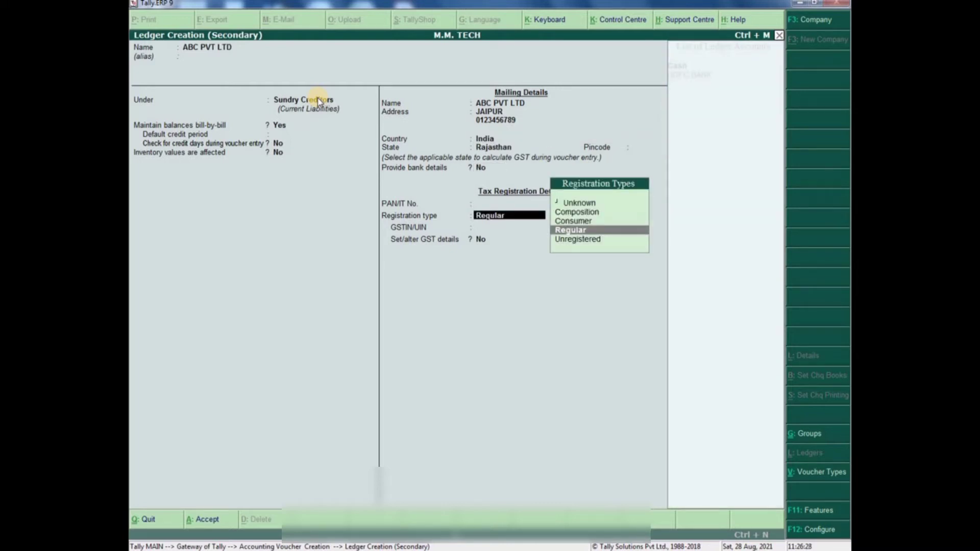
- Set GST registration to Regular, enter the supplier's GSTIN, and save the ledger
key(Down)
key(Up)
key(Up)
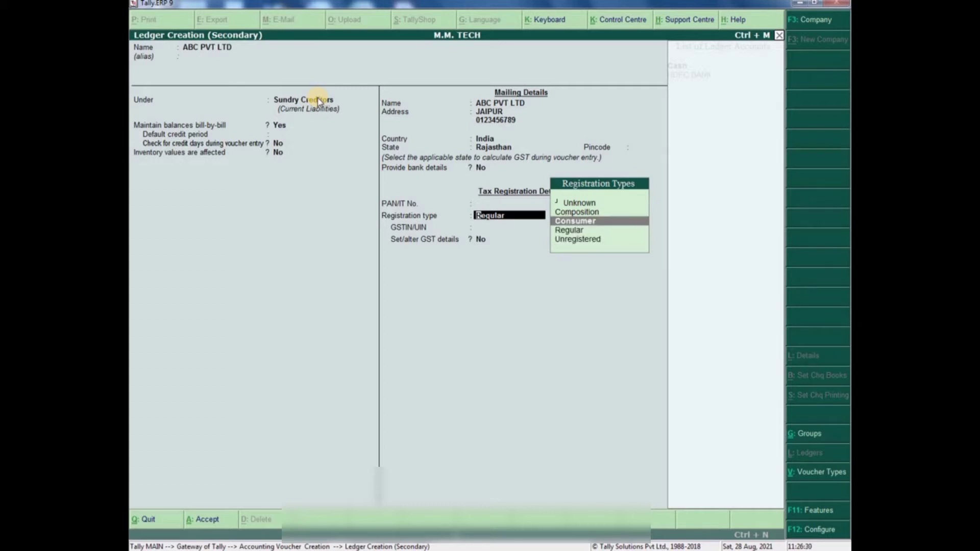
key(Up)
key(Down)
key(Down)
key(Return)
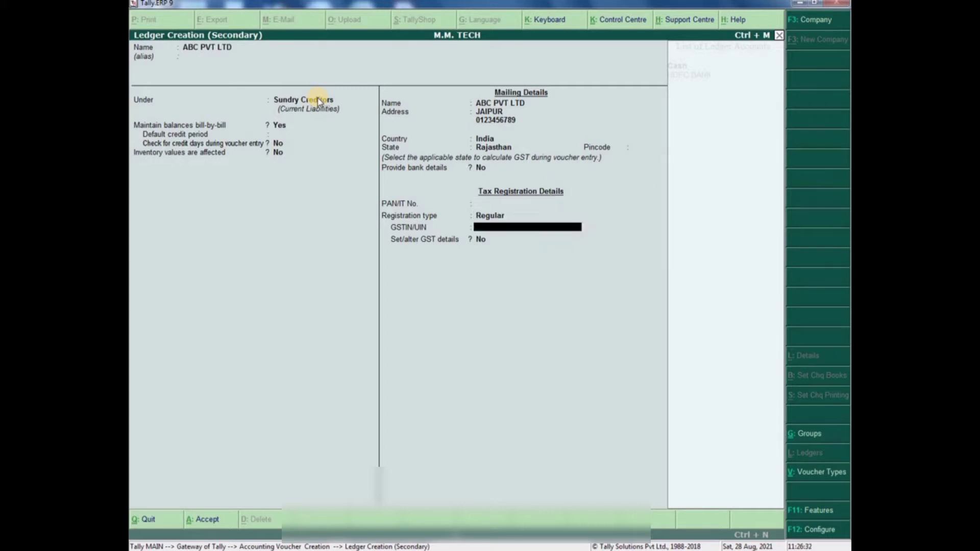
text(08XXXX0123456X7)
key(Return)
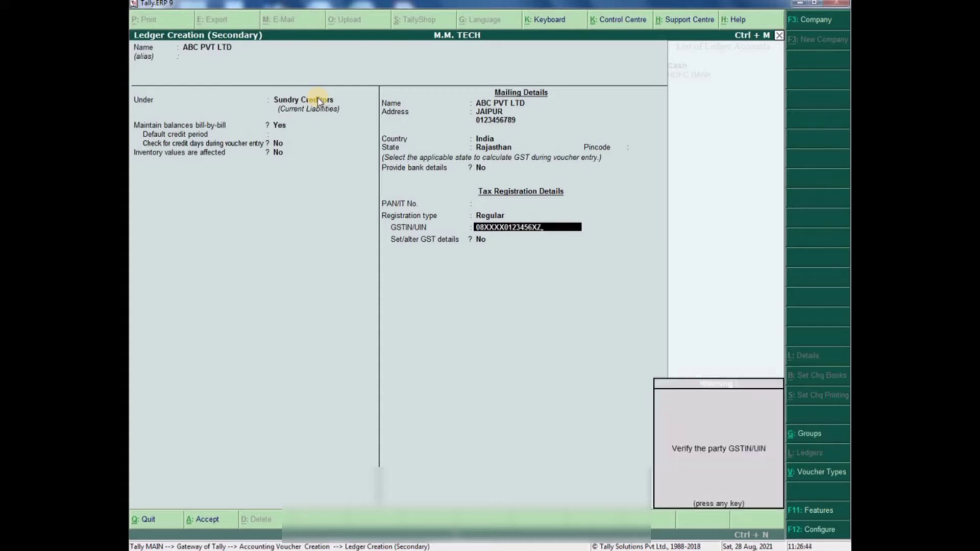
key(Return)
key(Return)
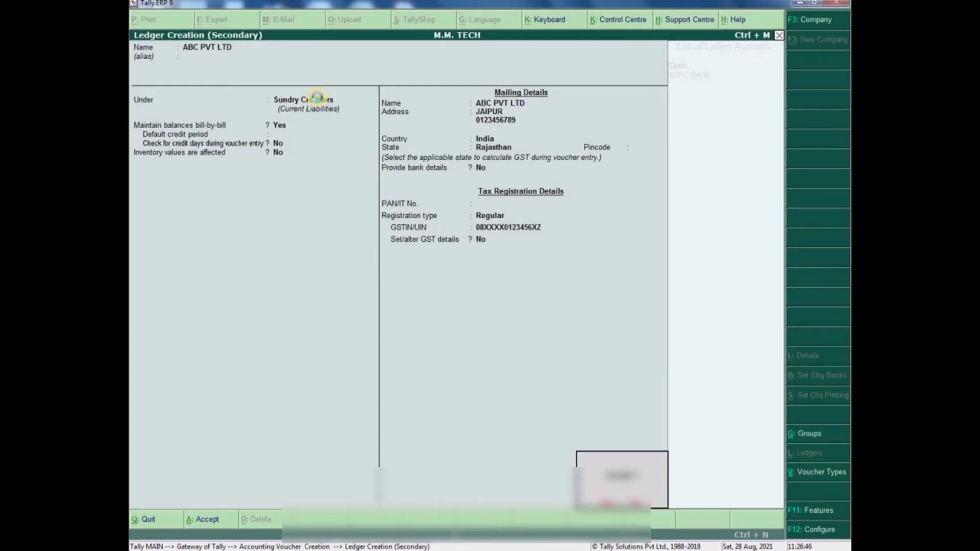
key(Return)
- Number the voucher and supplier invoice, with XYZ LTD as party and PURCHASES as purchase ledger
key(Return)
key(Return)
key(Return)
key(Return)
key(Return)
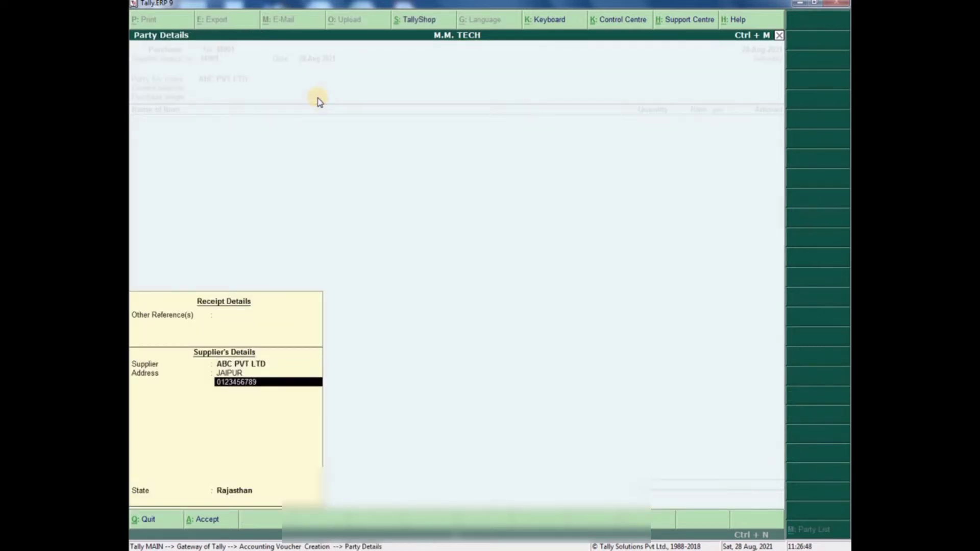
key(Return)
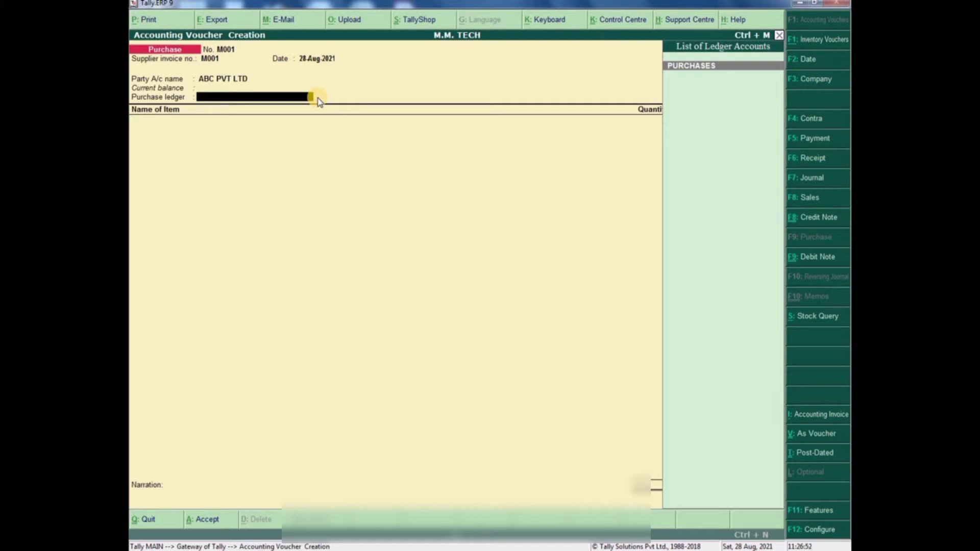
key(Return)
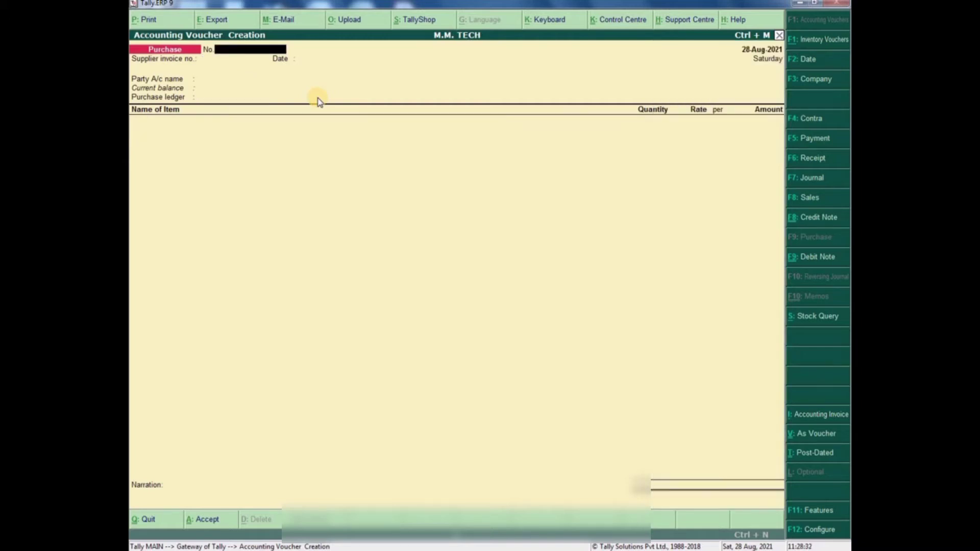
text(M001)
key(Return)
text(M001)
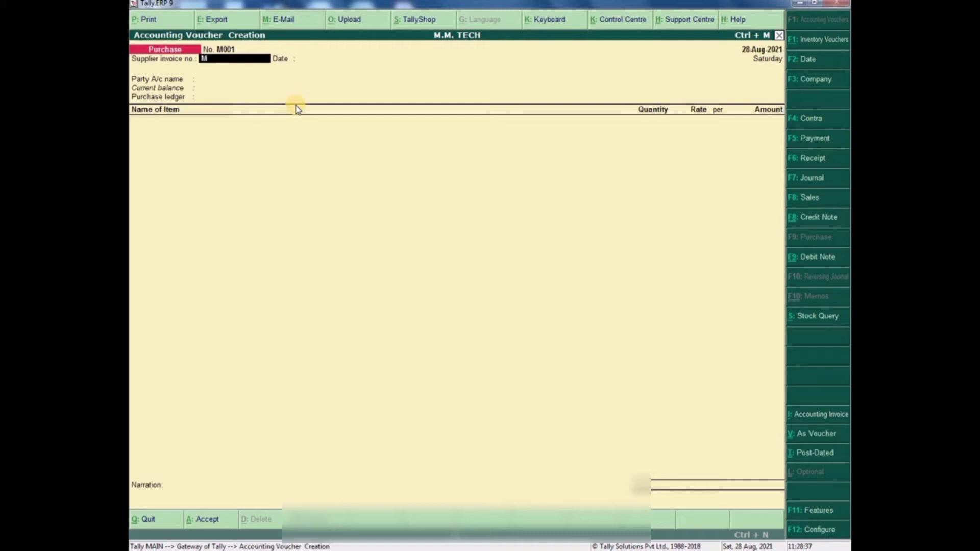
key(Return)
key(Return)
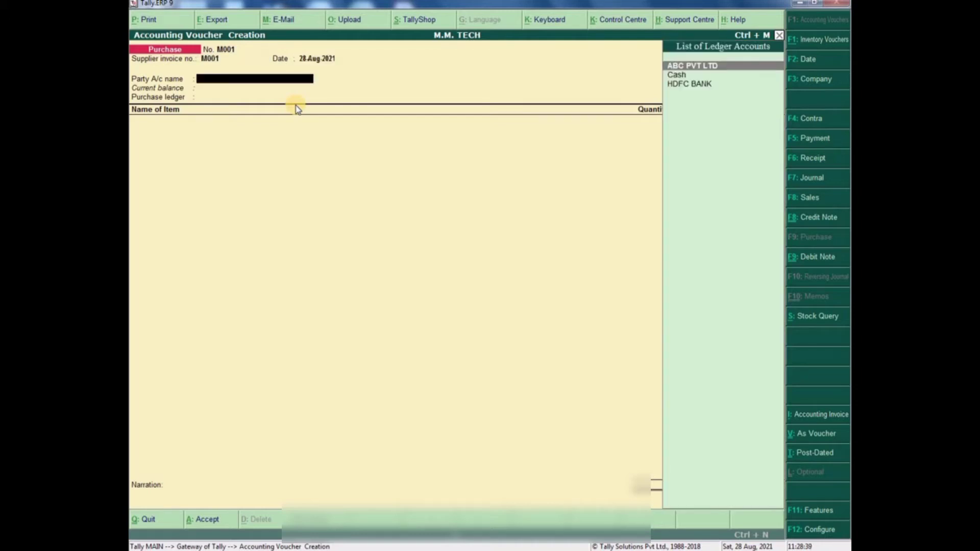
key(Return)
key(Return)
key(Return)
key(Return)
key(Return)
key(Return)
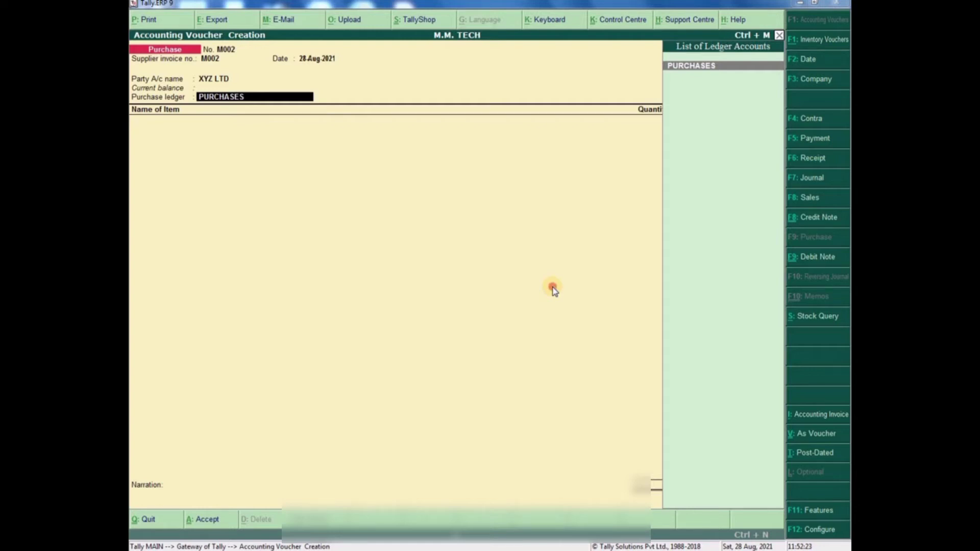
key(Return)
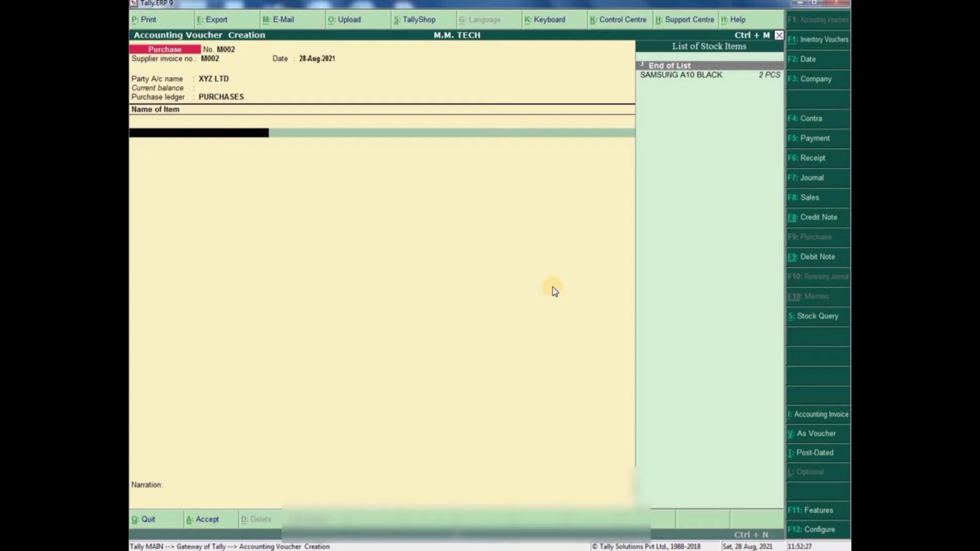
- Create stock item 'VIVO Y12G BLACK 8/128' under VIVO MOBILE with PCS as the unit
key(alt+c)
text(VIVO)
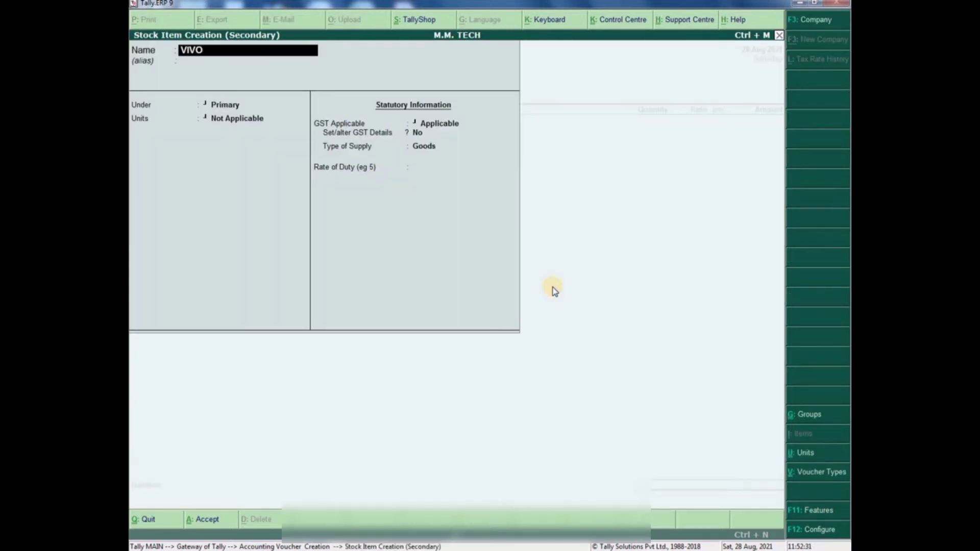
text( Y12G BLACK 8/128)
key(Return)
key(Return)
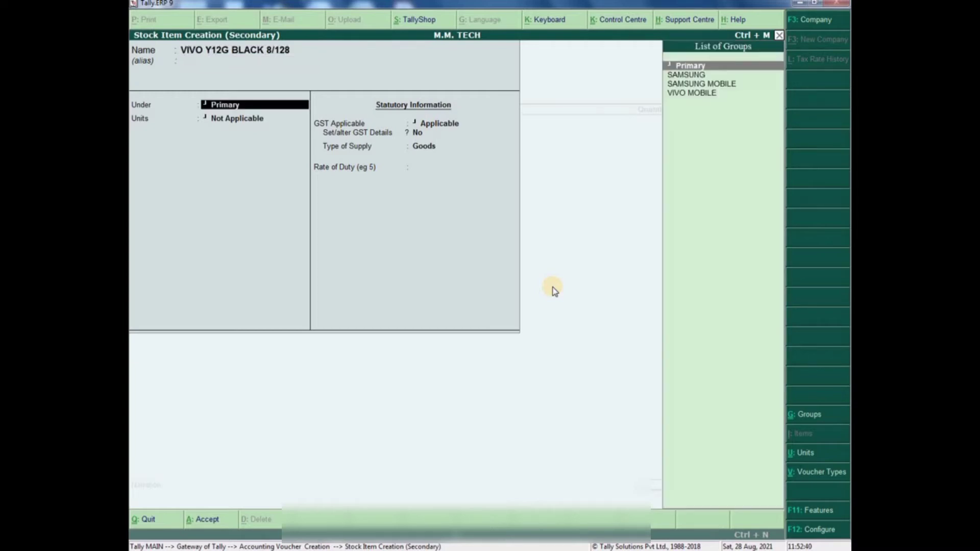
key(Down)
key(Down)
key(Down)
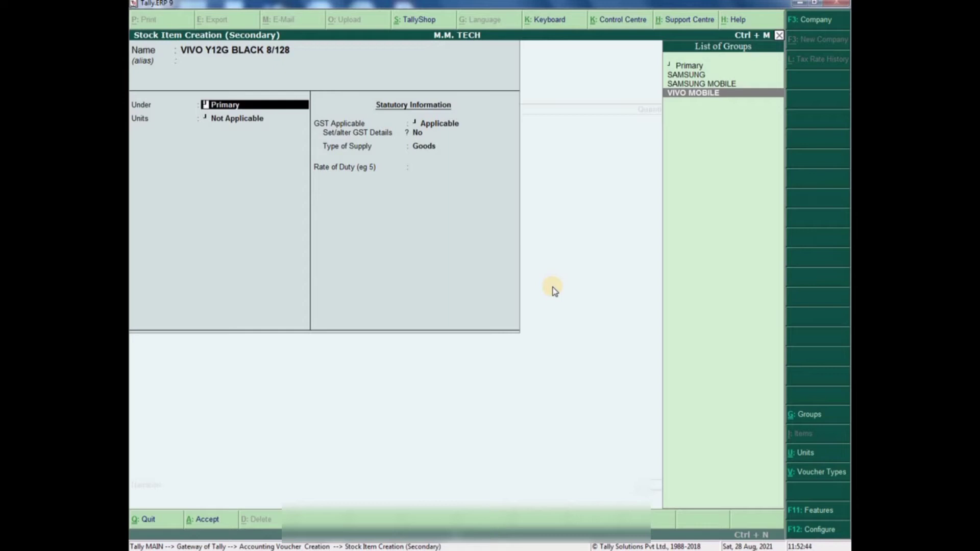
key(Return)
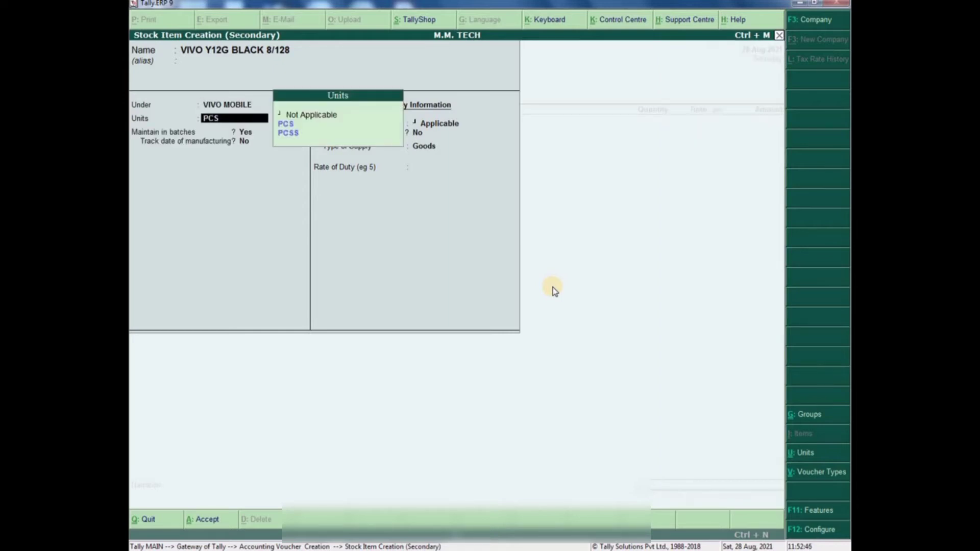
key(Return)
key(Return)
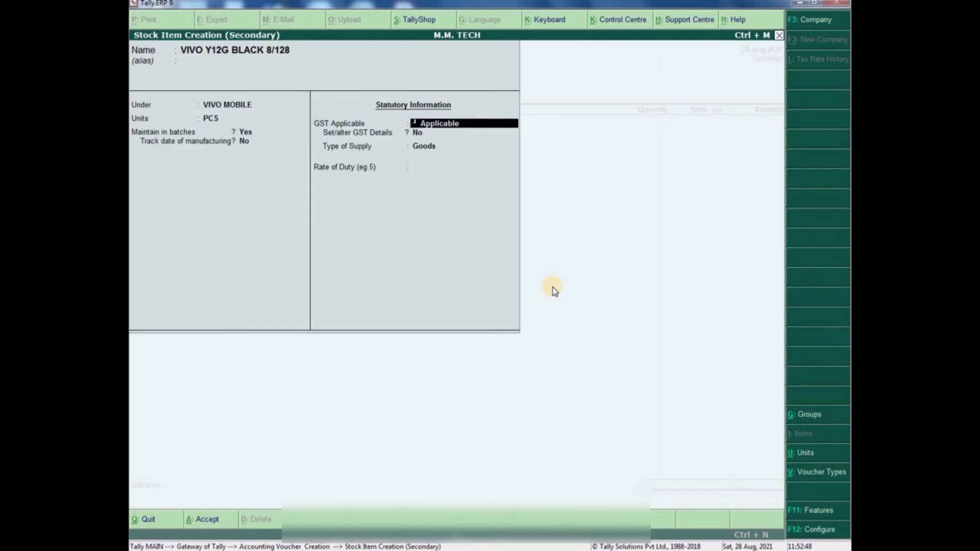
key(Return)
- Set the item's GST details from 1-4-2021: HSN 85171211, integrated tax 18%
text(Y)
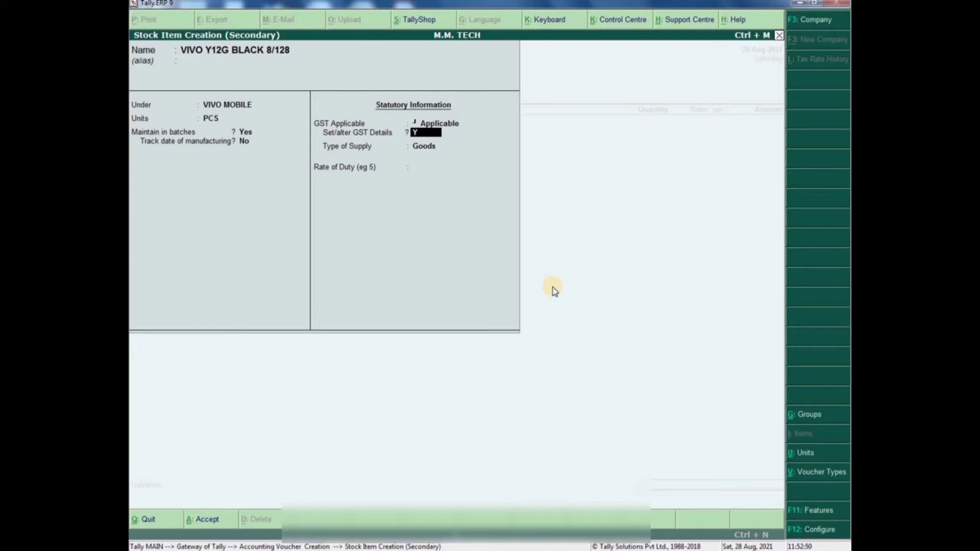
key(Return)
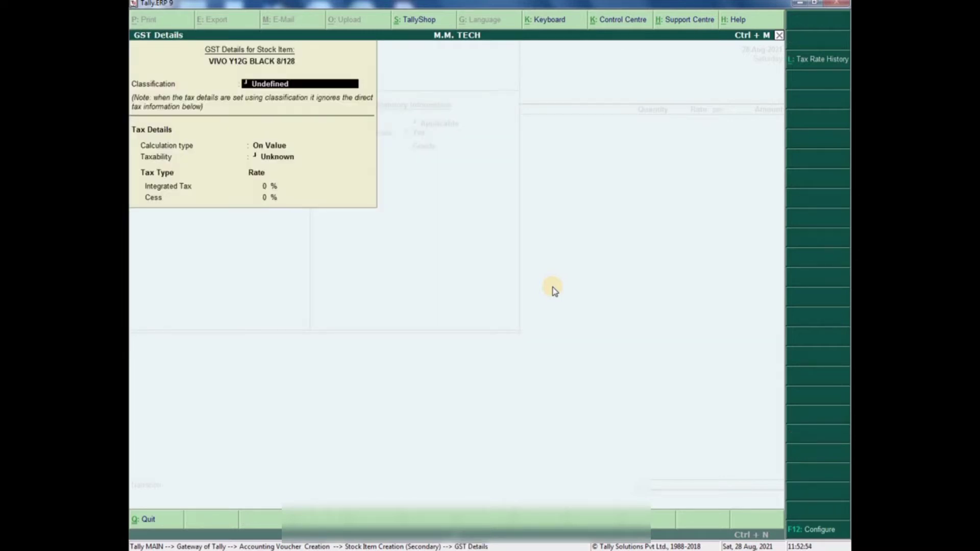
key(alt+l)
text(01)
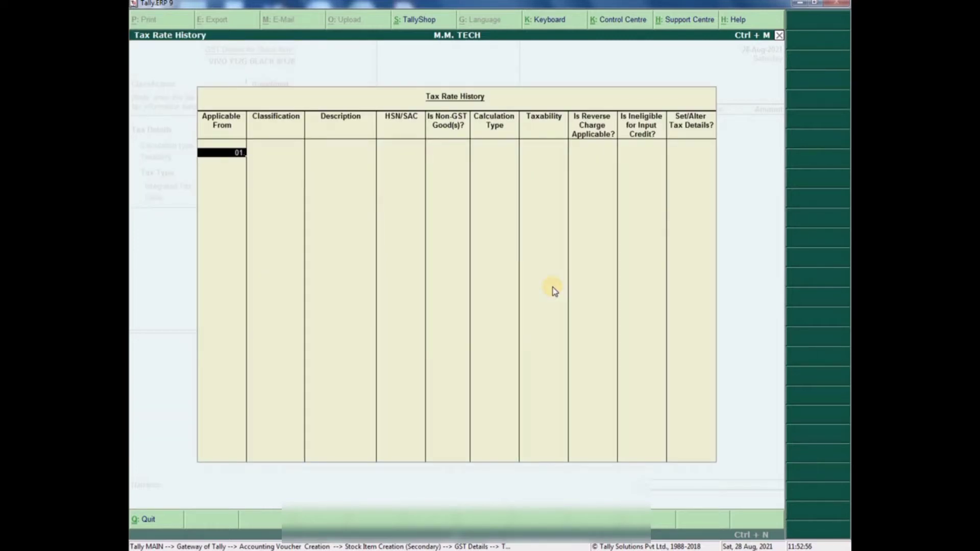
text(-04-2021)
key(Return)
key(Return)
key(Return)
text(85)
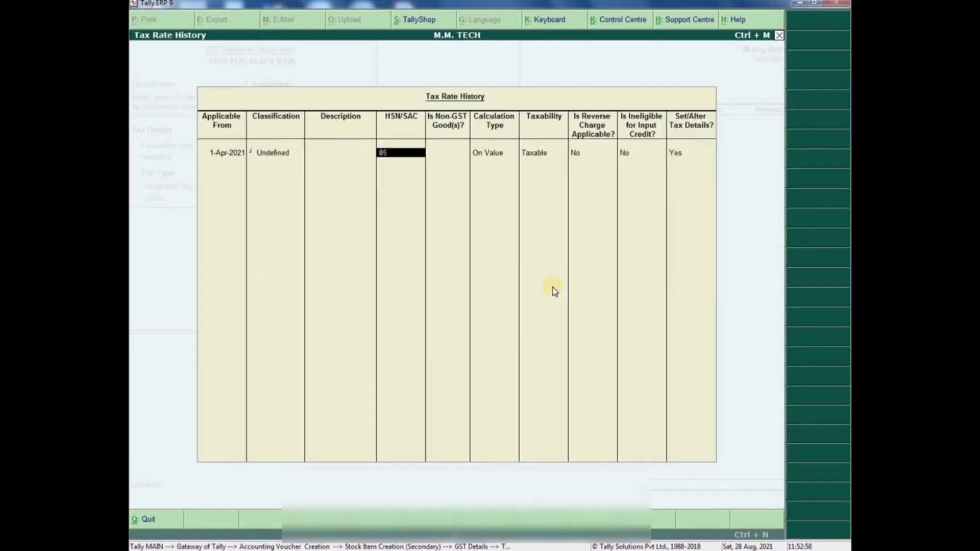
text(1712)
key(Return)
key(Return)
key(Return)
key(Return)
key(Return)
key(Return)
key(Return)
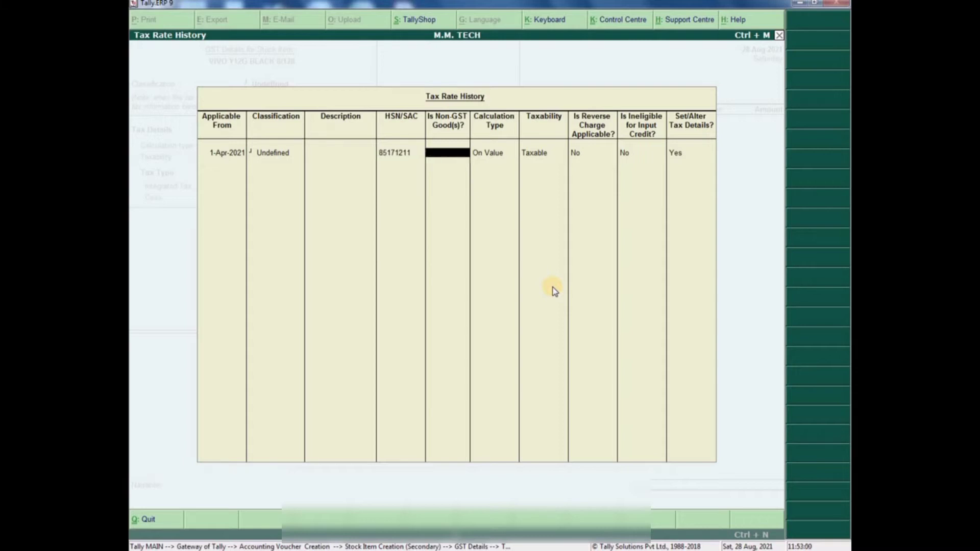
text(18)
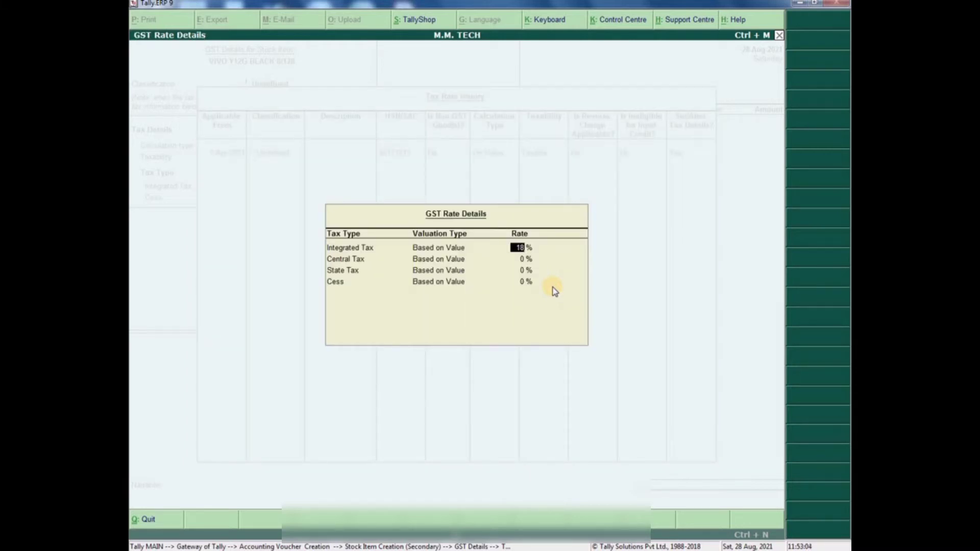
key(Return)
key(Return)
key(Return)
key(Return)
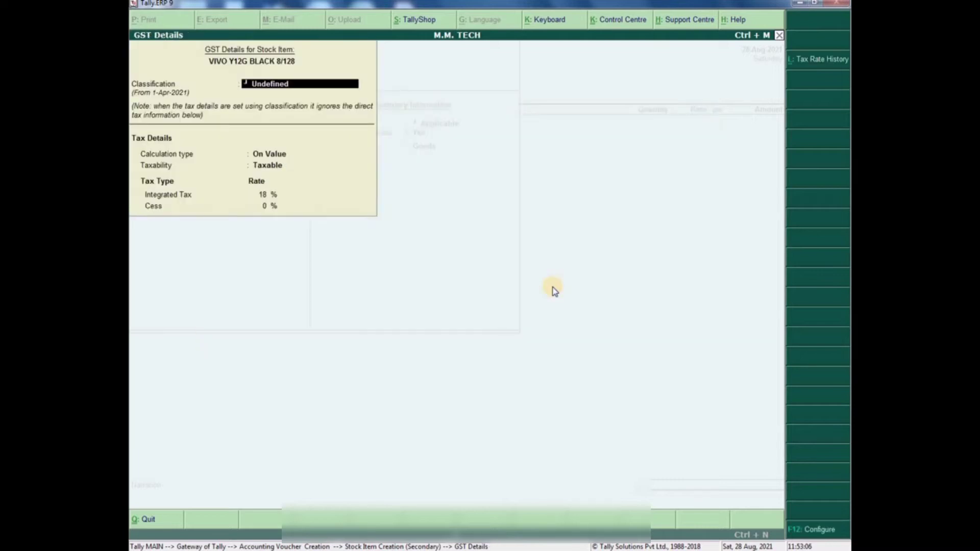
key(Return)
key(Return)
key(Return)
key(Return)
key(Return)
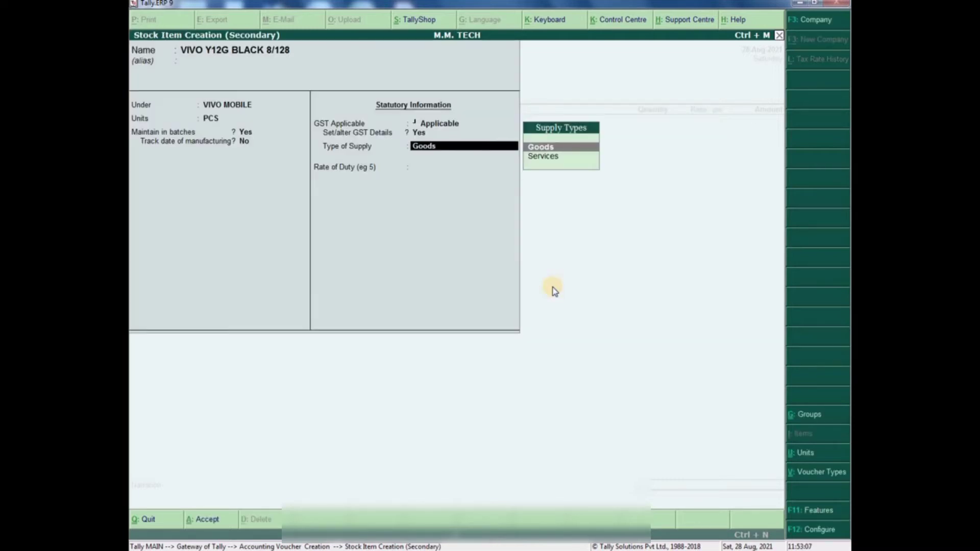
key(Return)
key(Return)
key(Return)
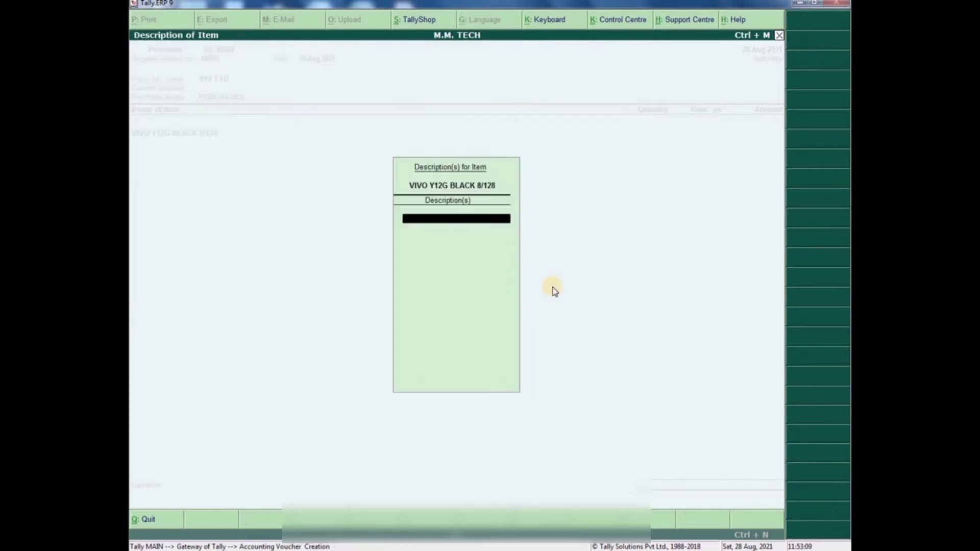
key(Return)
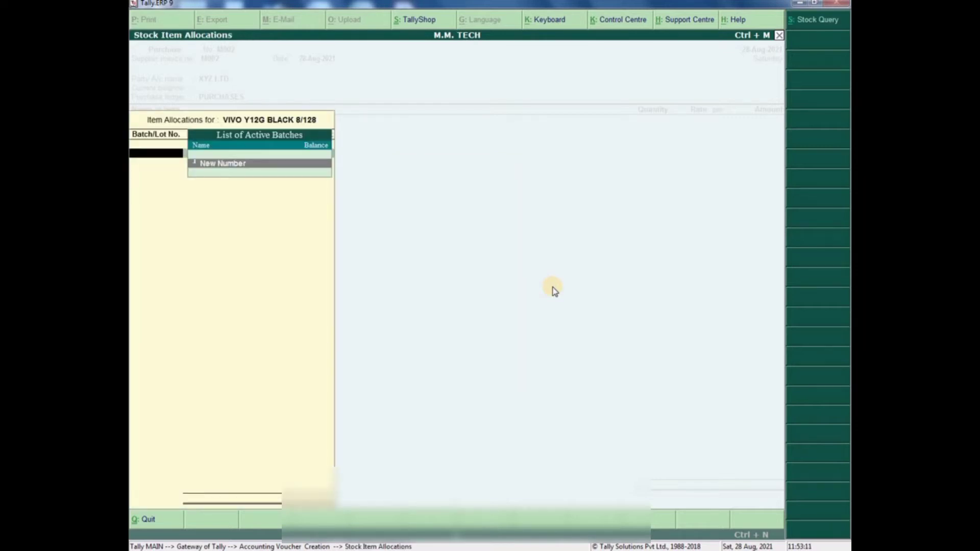
key(Return)
text(12345)
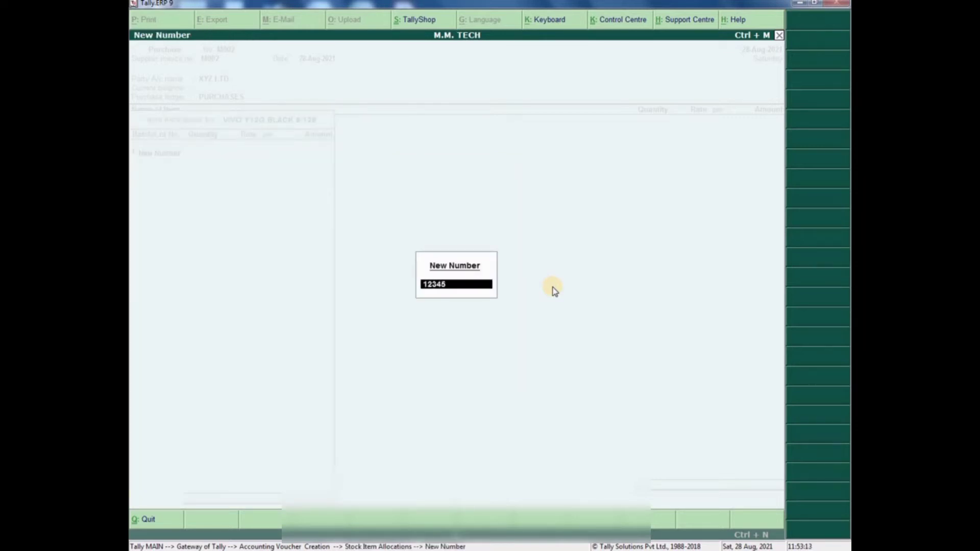
text(67894521321)
key(Return)
key(Return)
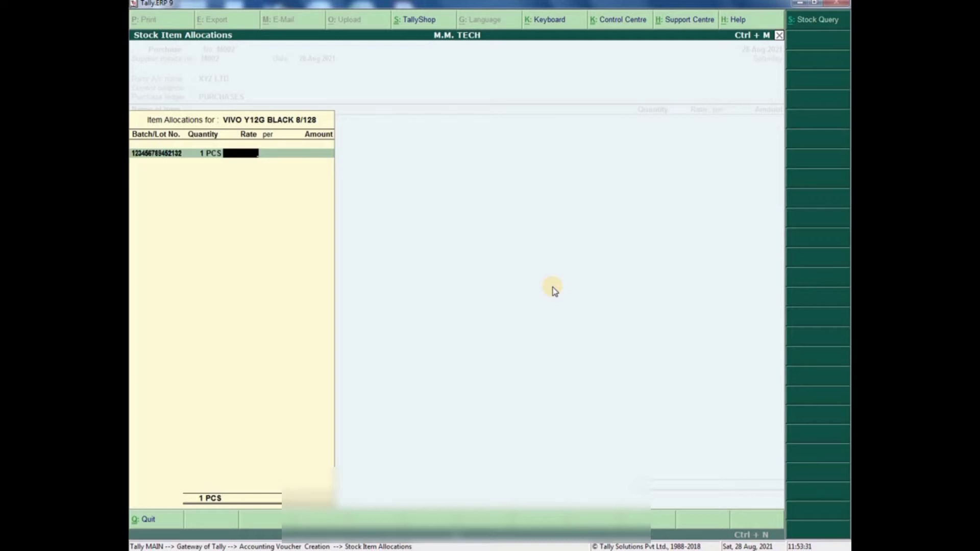
key(ctrl+n)
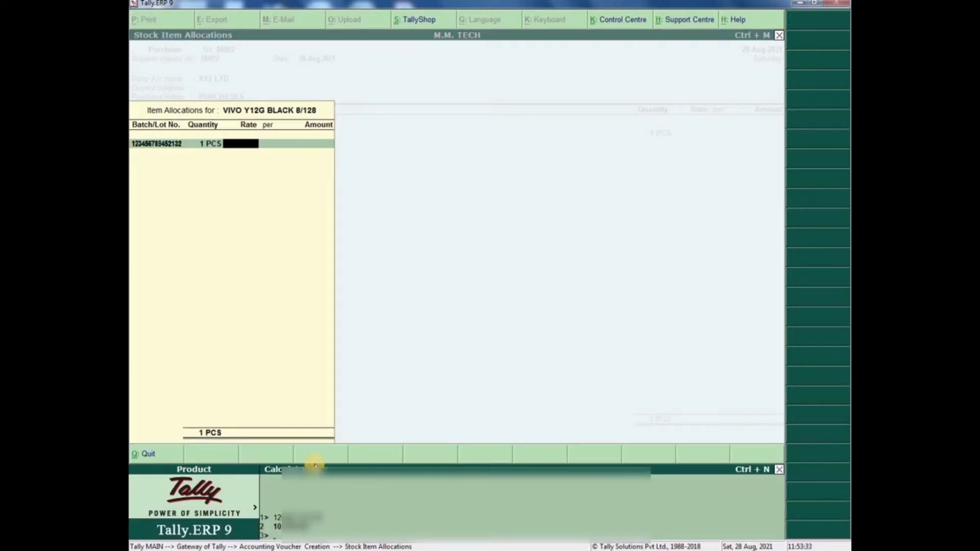
- Use Windows Calculator to compute the pre-tax rate 12000/118*100 = 10169.49, then return to Tally
click(778, 469)
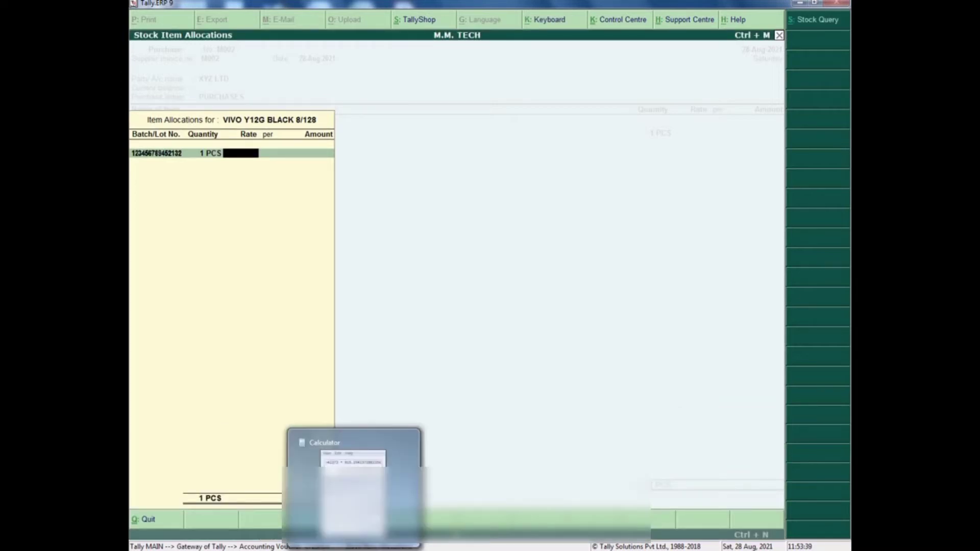
click(353, 549)
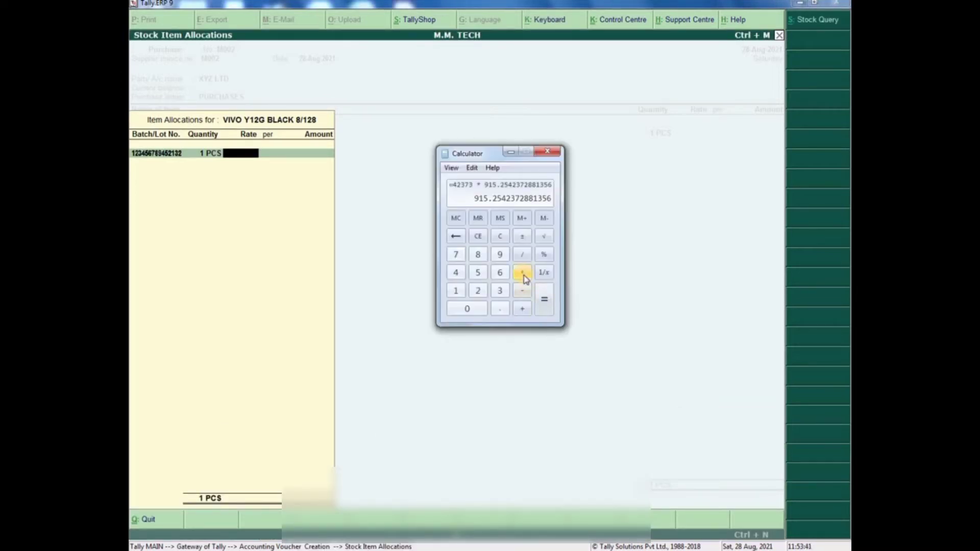
key(Escape)
text(12)
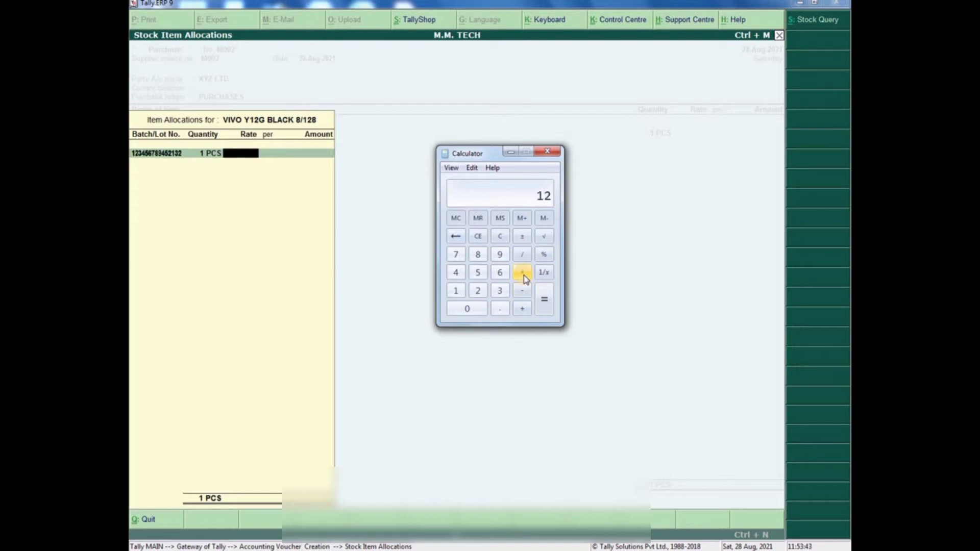
text(000/118*)
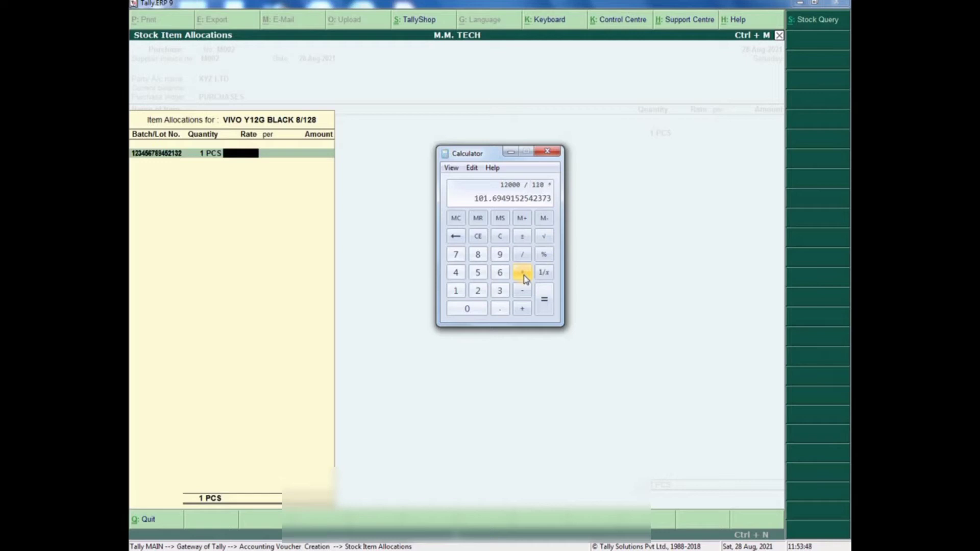
text(100)
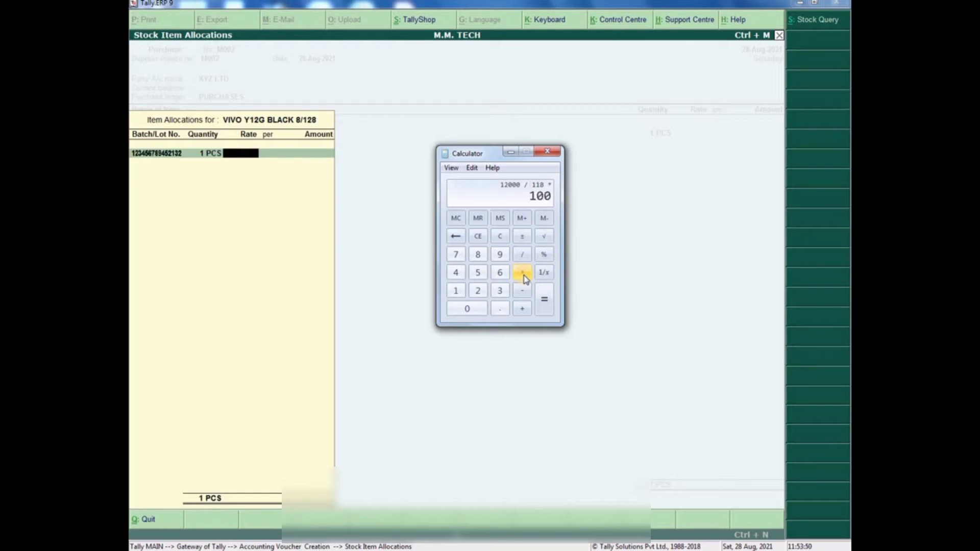
key(Return)
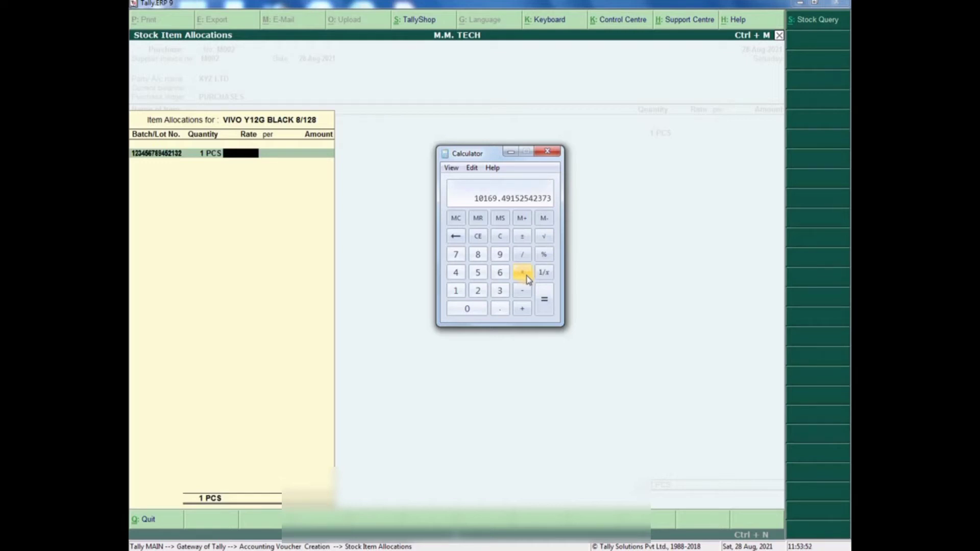
click(244, 155)
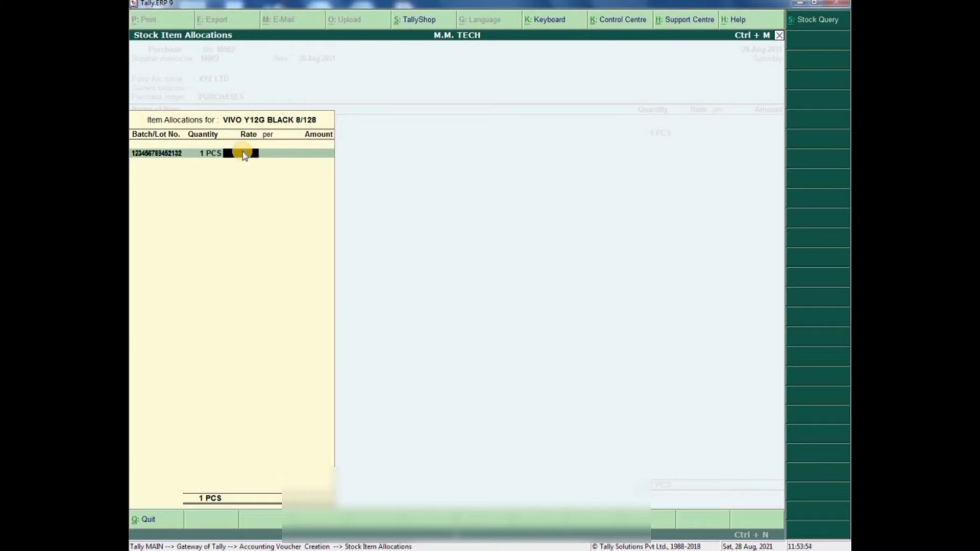
- Enter 10169.49 as the batch rate and finish the VIVO item's allocation
text(10169.49)
key(Return)
key(Return)
key(Return)
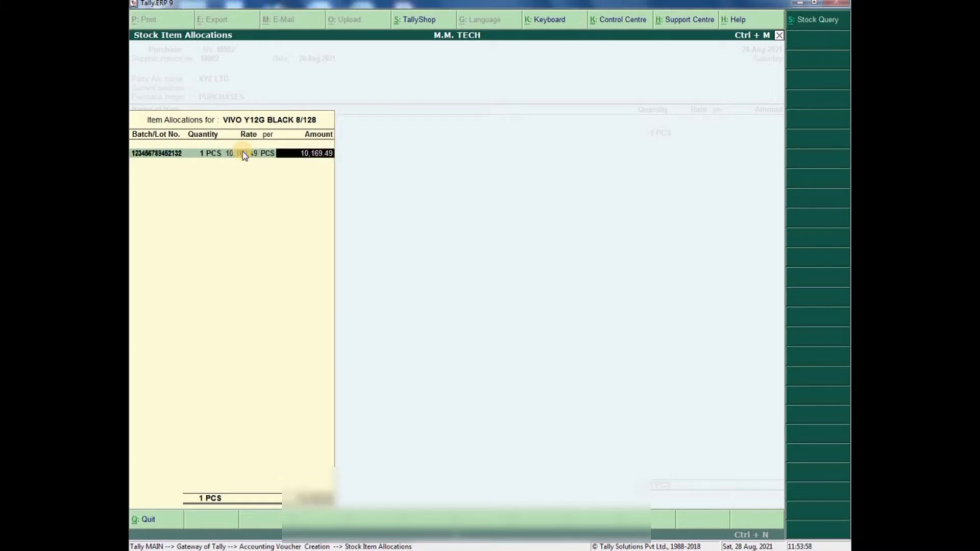
key(Return)
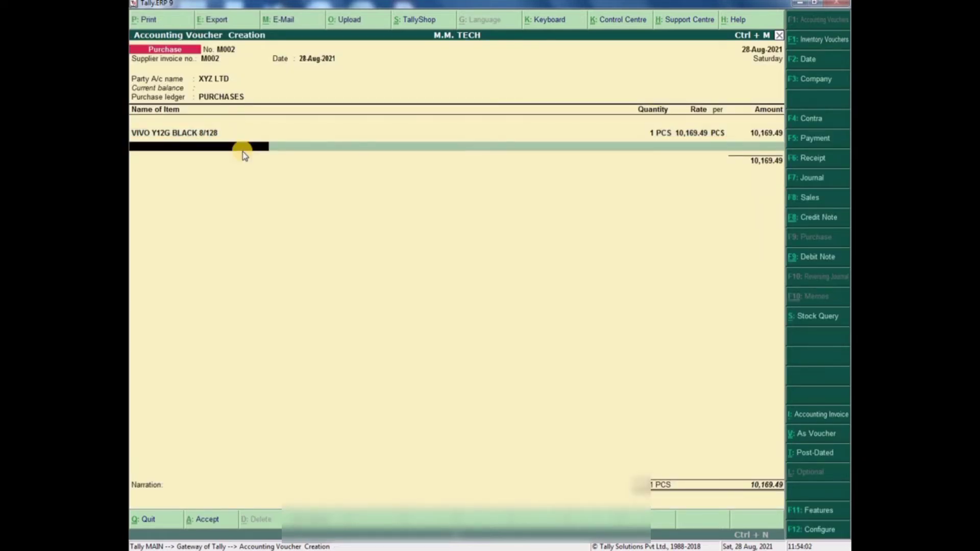
key(Return)
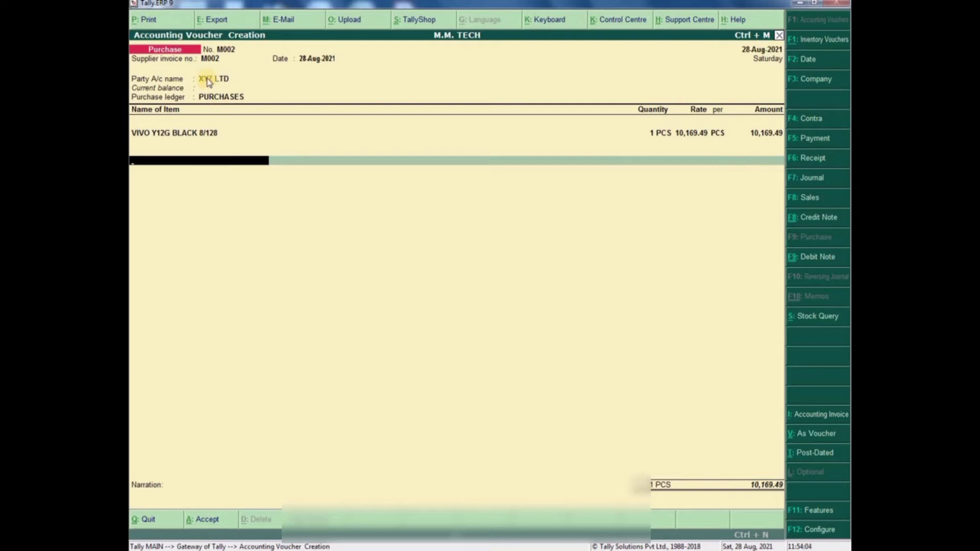
- Recheck party XYZ LTD, the PURCHASES ledger and the VIVO line, then list ledgers for a tax row
click(208, 79)
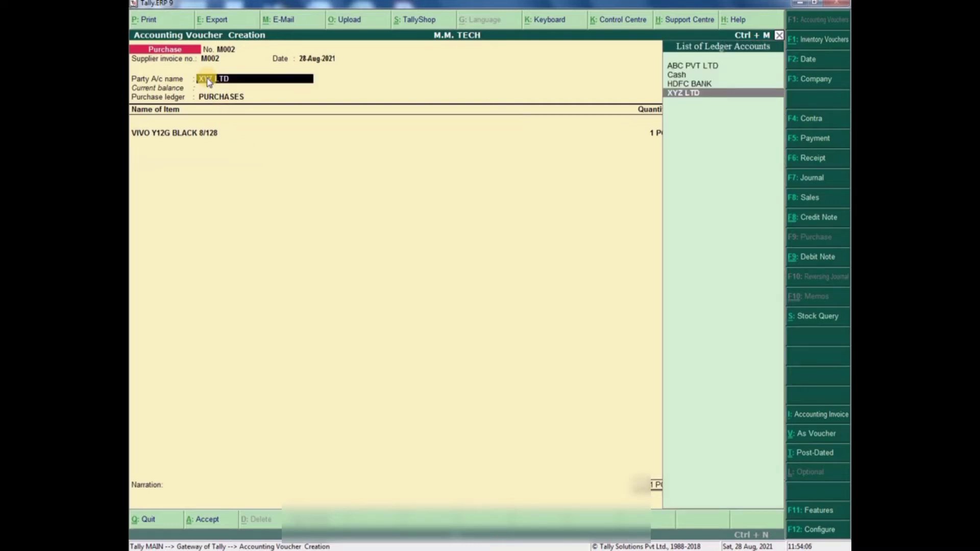
key(Return)
key(Return)
key(Return)
key(Return)
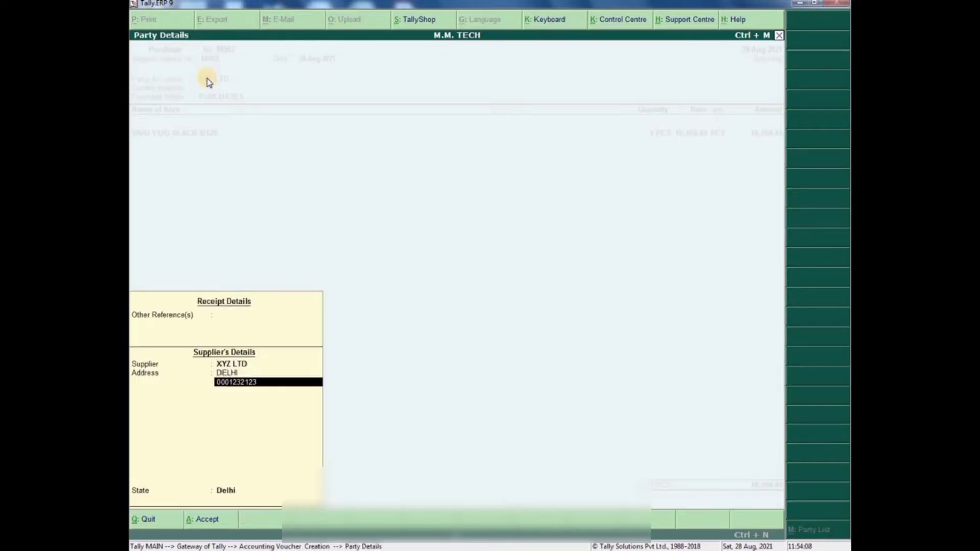
key(Return)
key(Return)
key(Return)
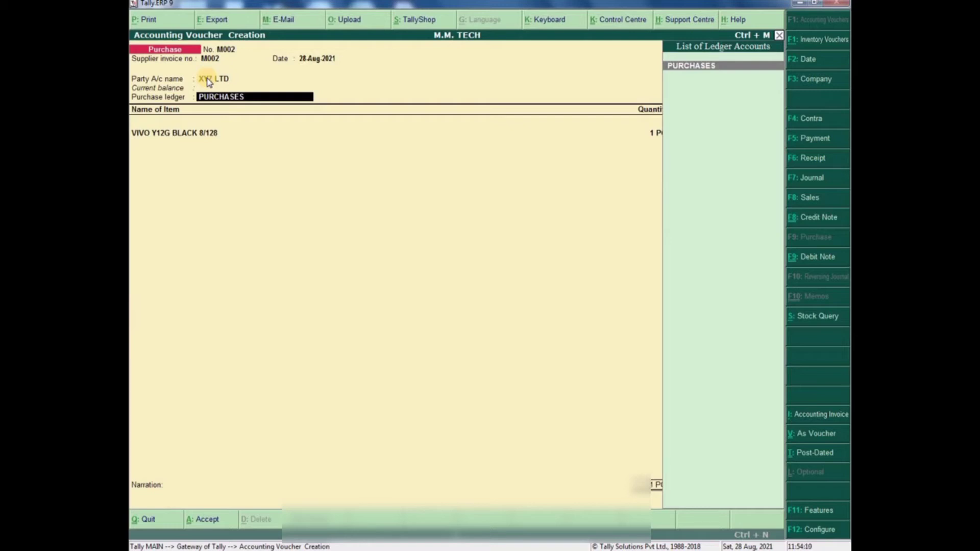
key(Return)
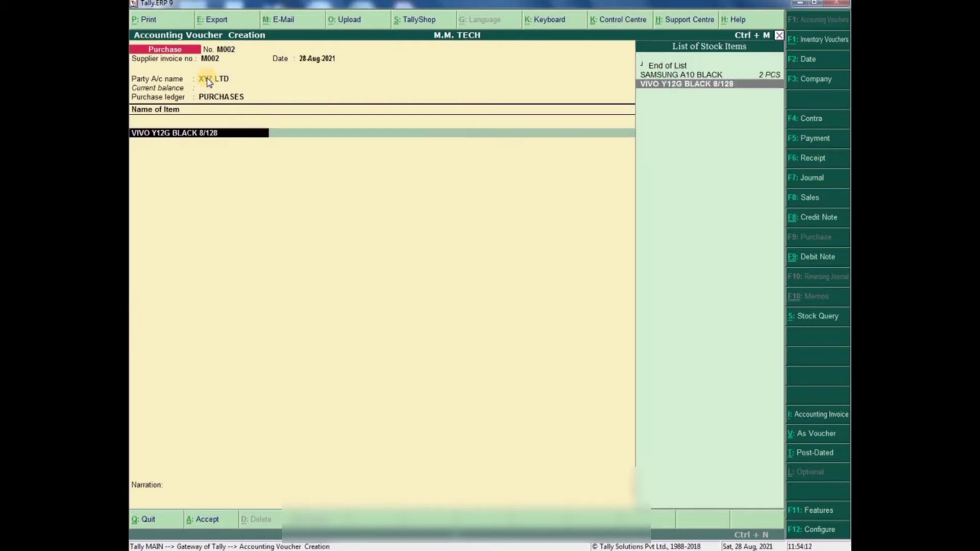
key(Return)
key(Return)
key(Return)
key(Return)
key(Return)
key(Return)
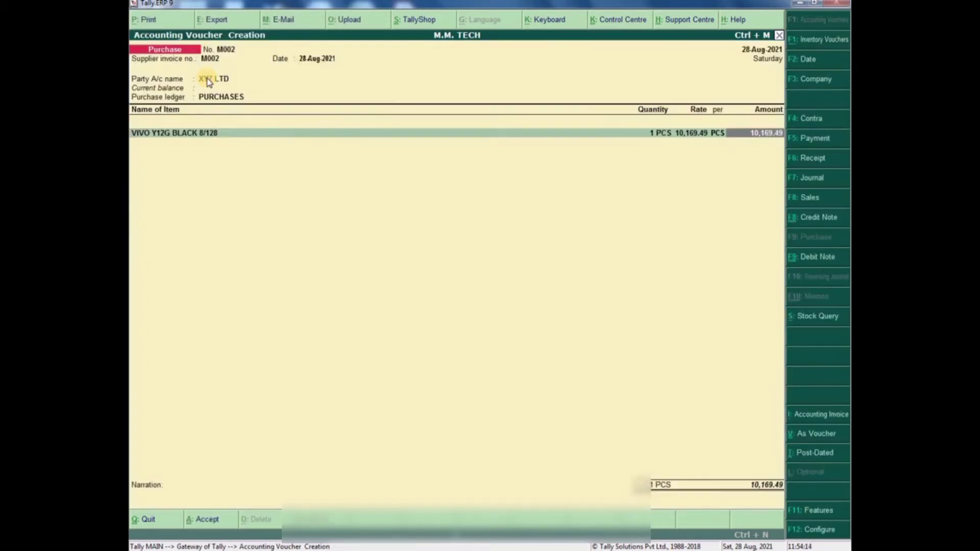
key(Return)
key(Return)
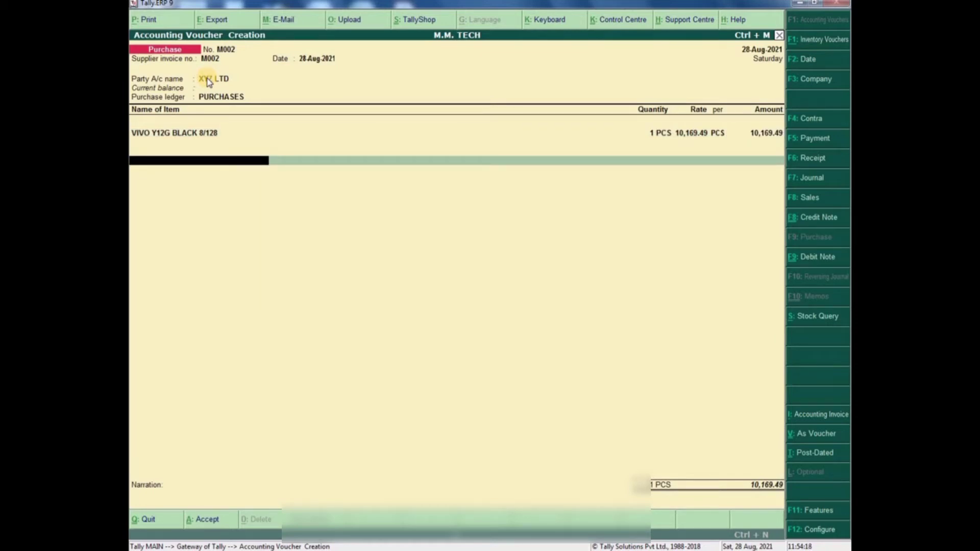
key(Return)
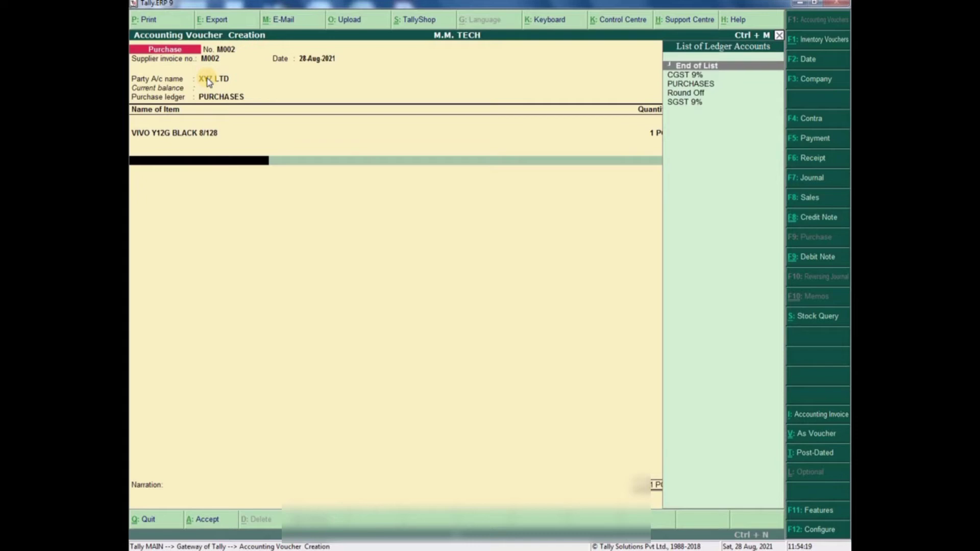
key(Down)
key(Down)
key(Down)
key(Down)
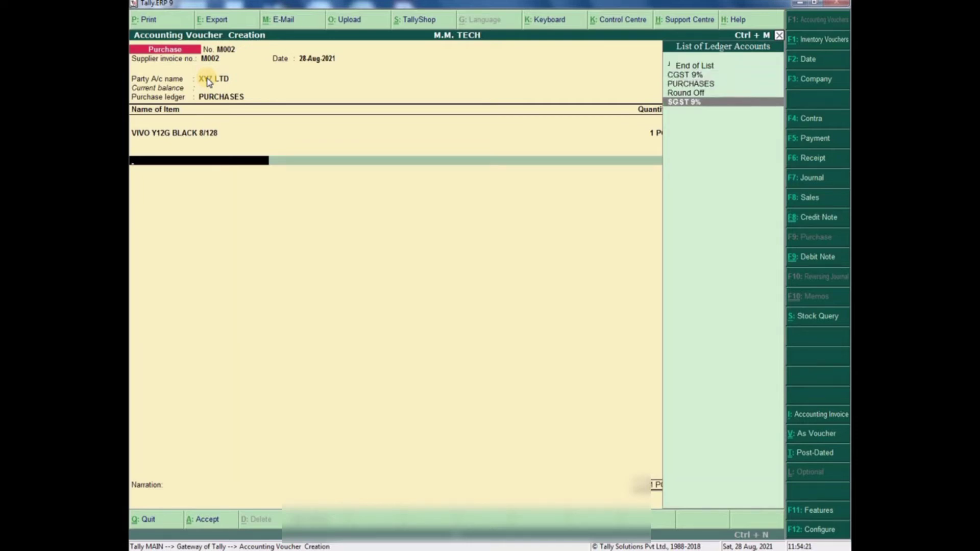
- Create a new ledger named 'IGST TAX 18%' under Duties & Taxes
key(alt+c)
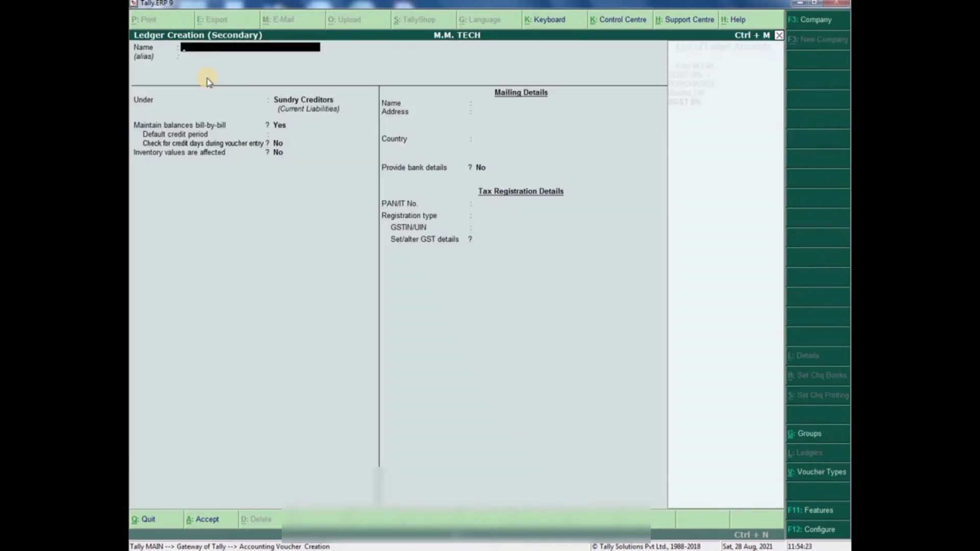
text(IGS)
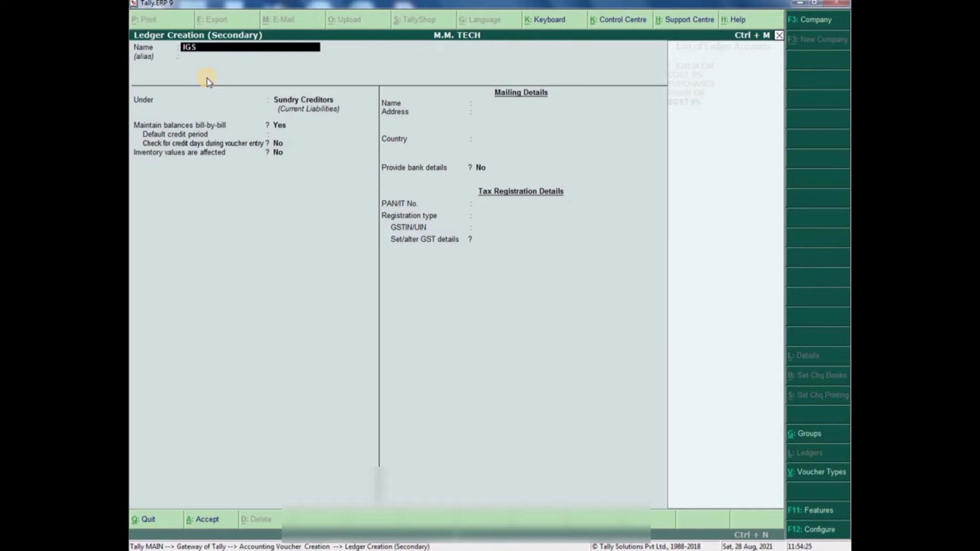
text(T TAX 18%)
key(Return)
key(Return)
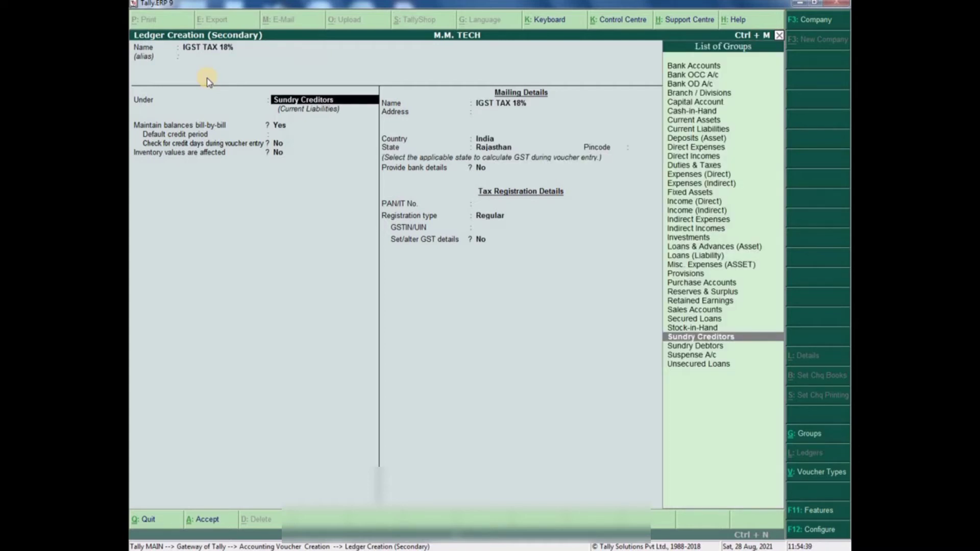
text(DU)
key(Return)
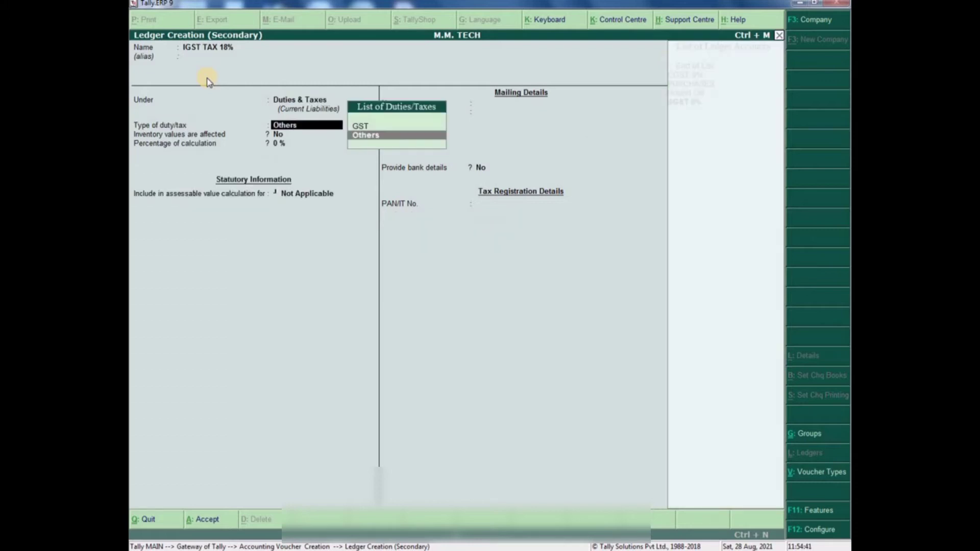
- Make the ledger GST Integrated Tax at 18% with Normal Rounding and save it
key(Up)
key(Return)
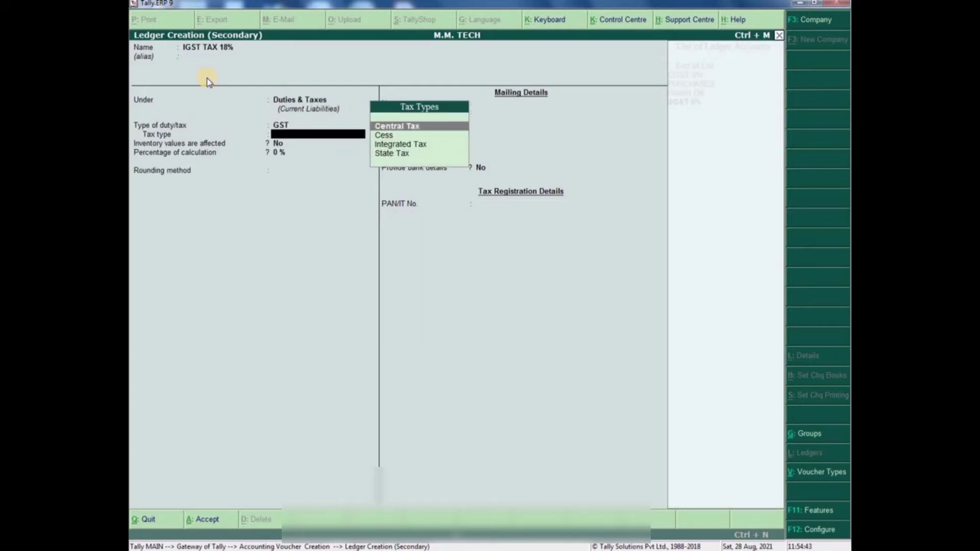
key(Down)
key(Down)
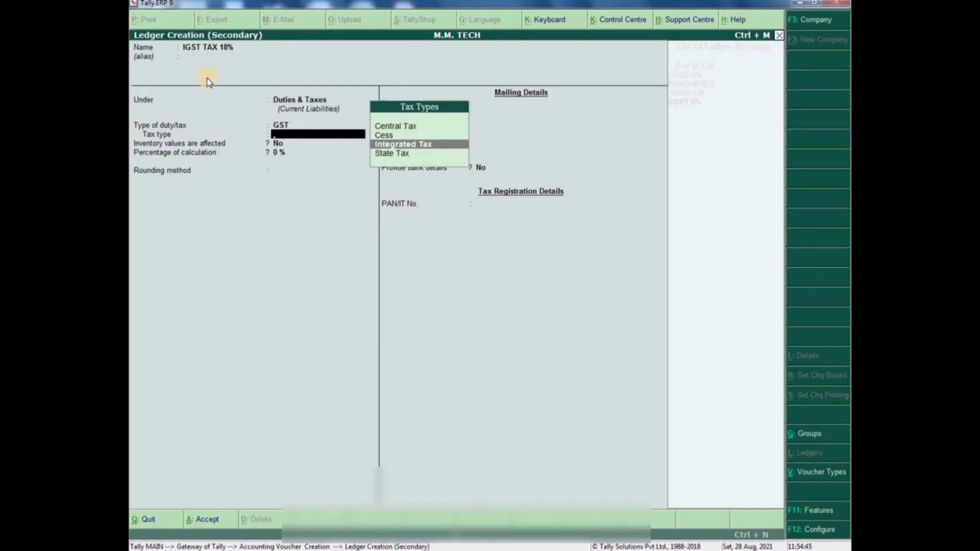
key(Return)
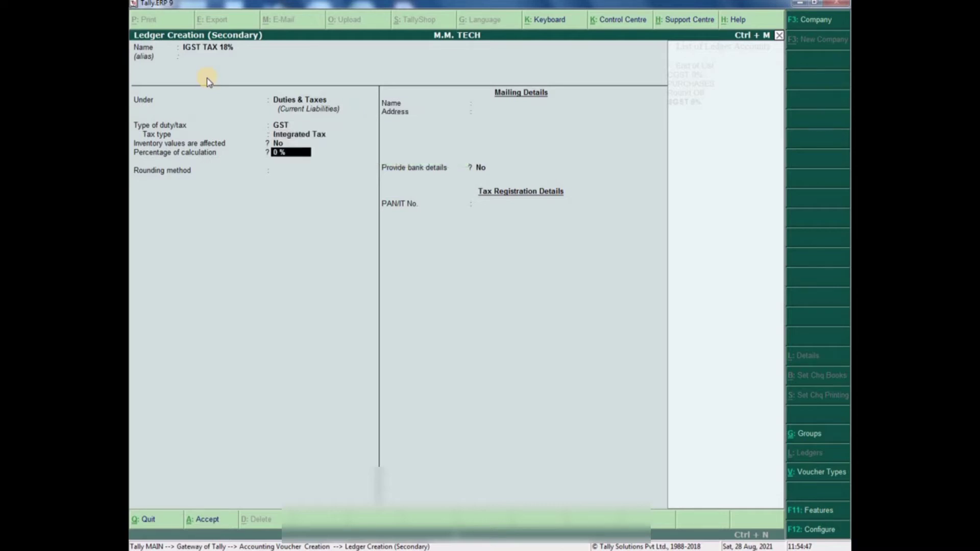
text(18)
key(Return)
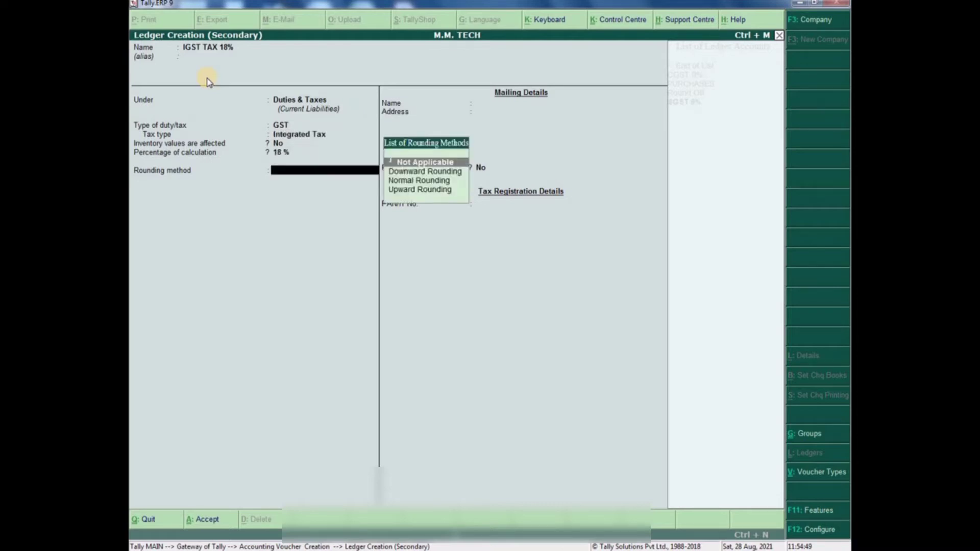
key(Down)
key(Down)
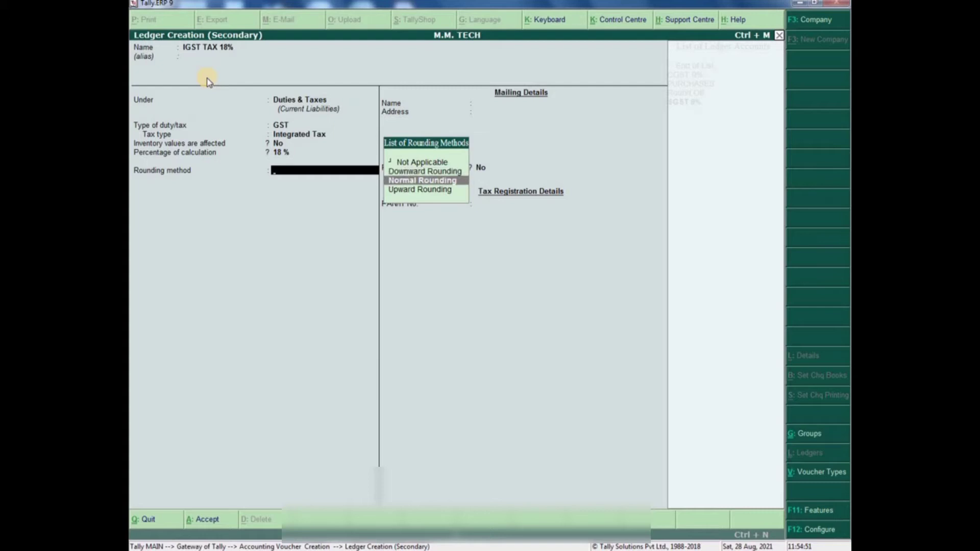
key(Return)
key(Return)
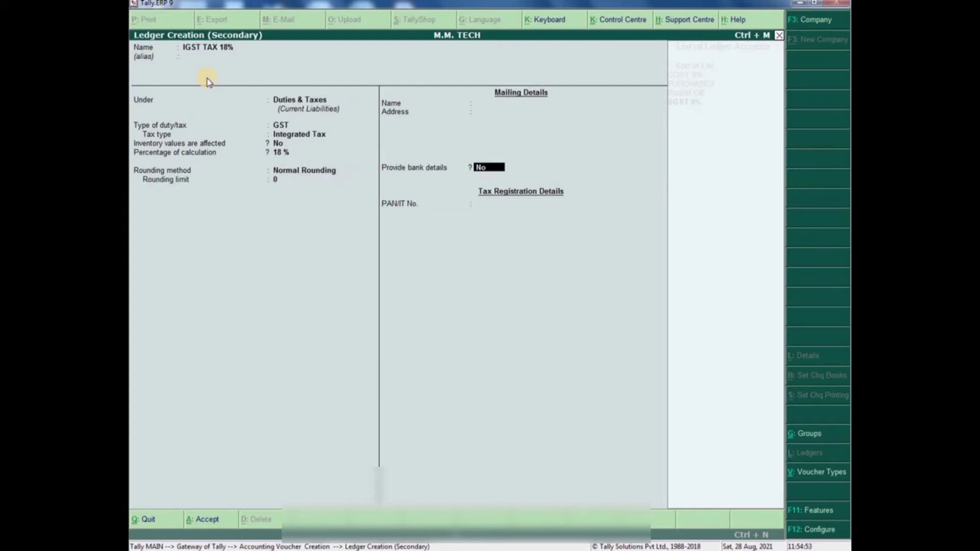
key(Return)
key(Return)
key(Return)
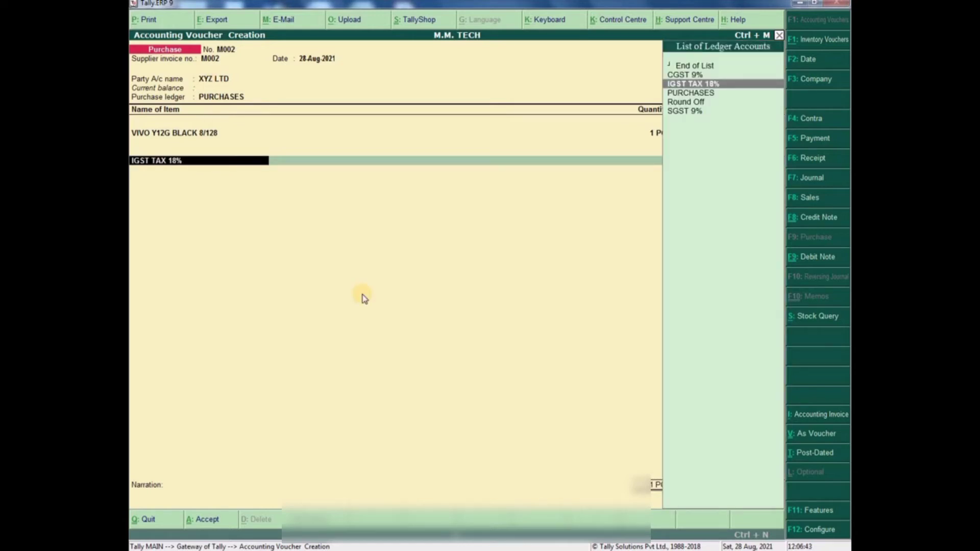
- Add IGST TAX 18% (1,830.51) for a 12,000.00 total and accept voucher M002 despite the warning
key(Return)
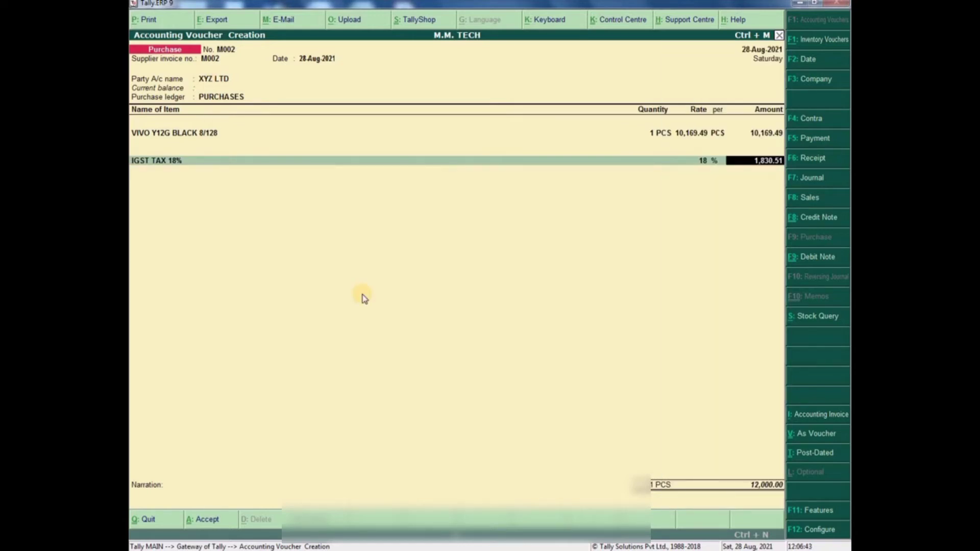
key(Return)
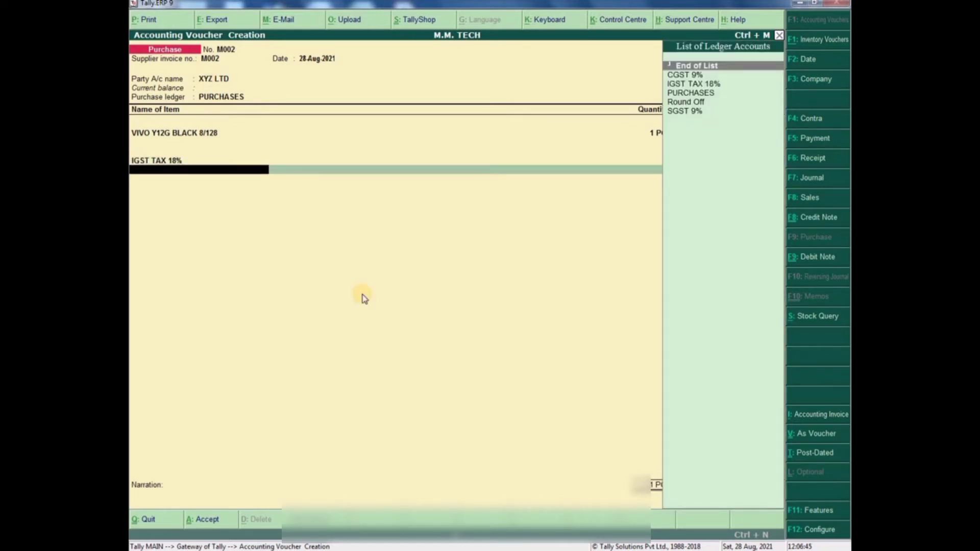
key(Return)
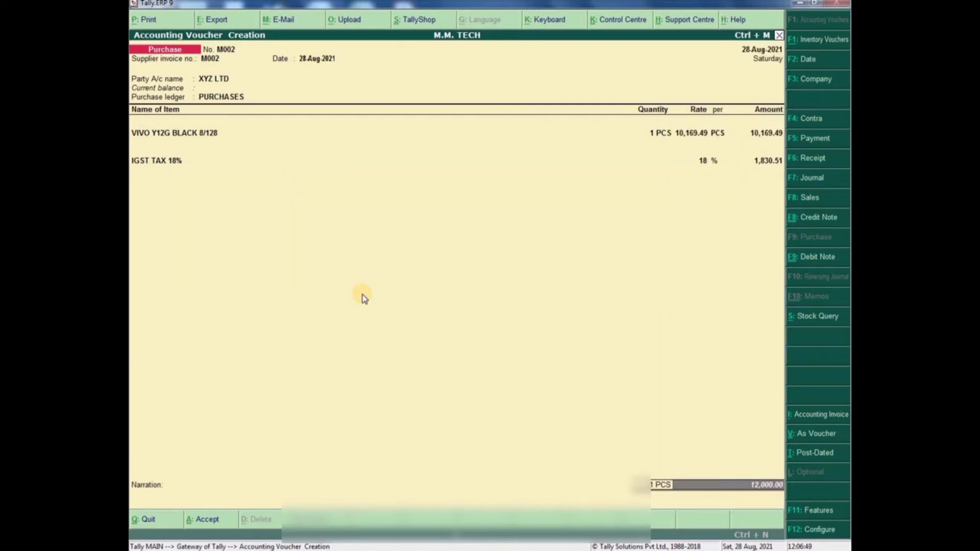
key(Return)
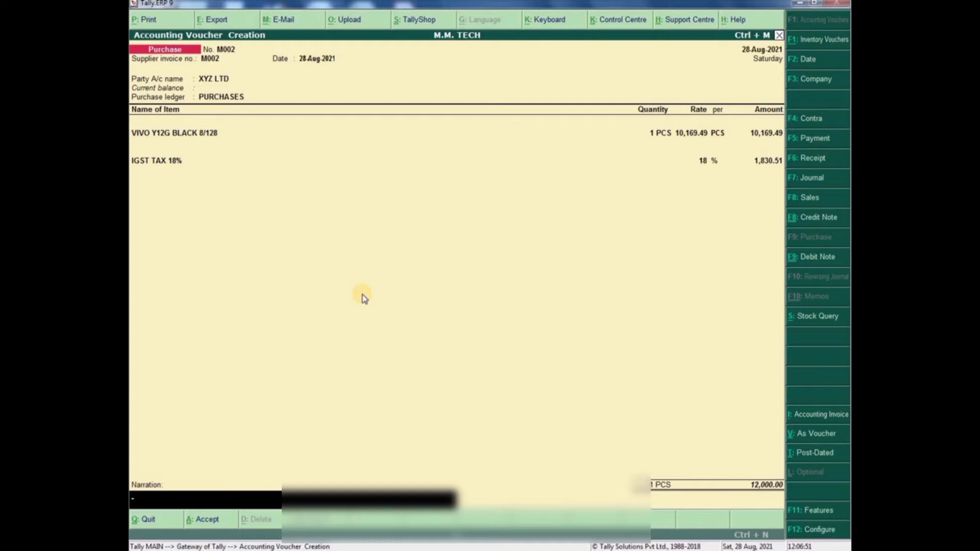
key(Return)
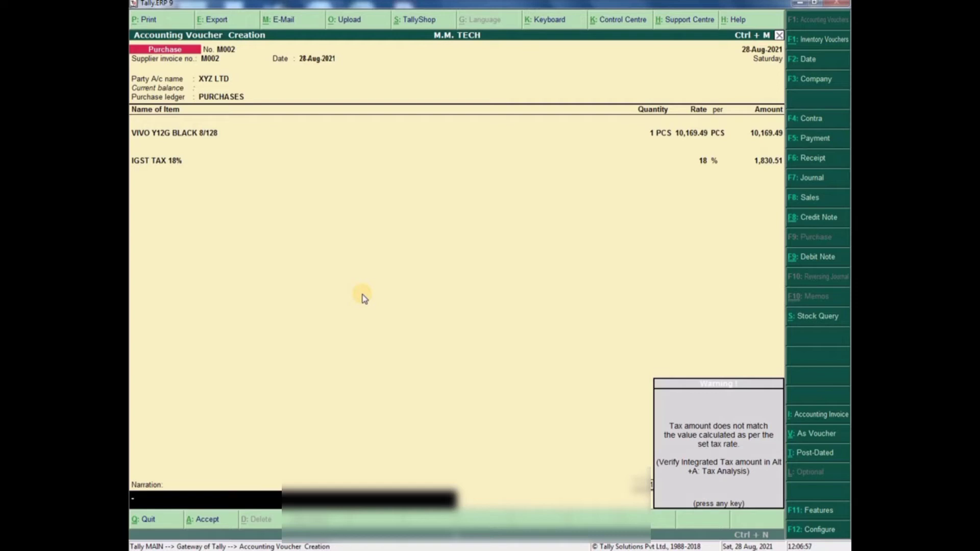
key(Return)
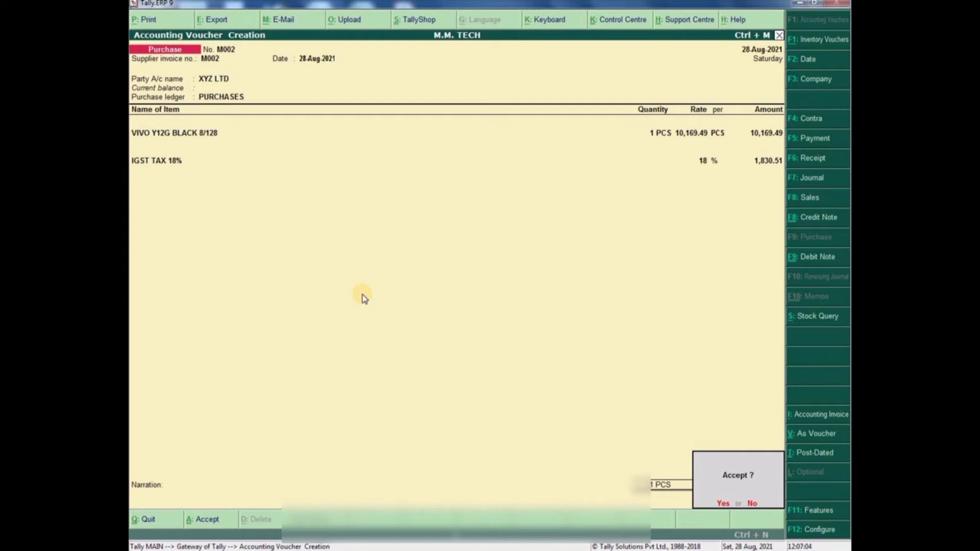
key(Return)
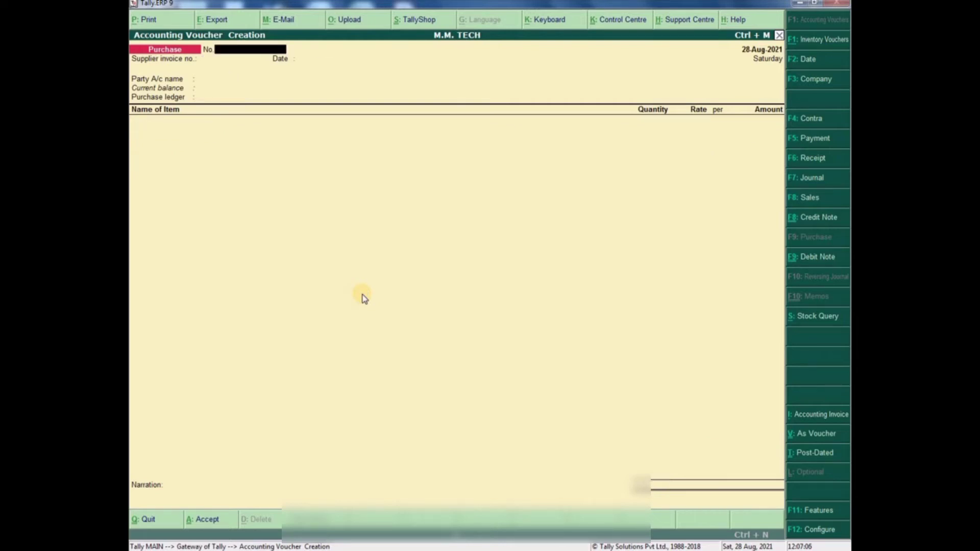
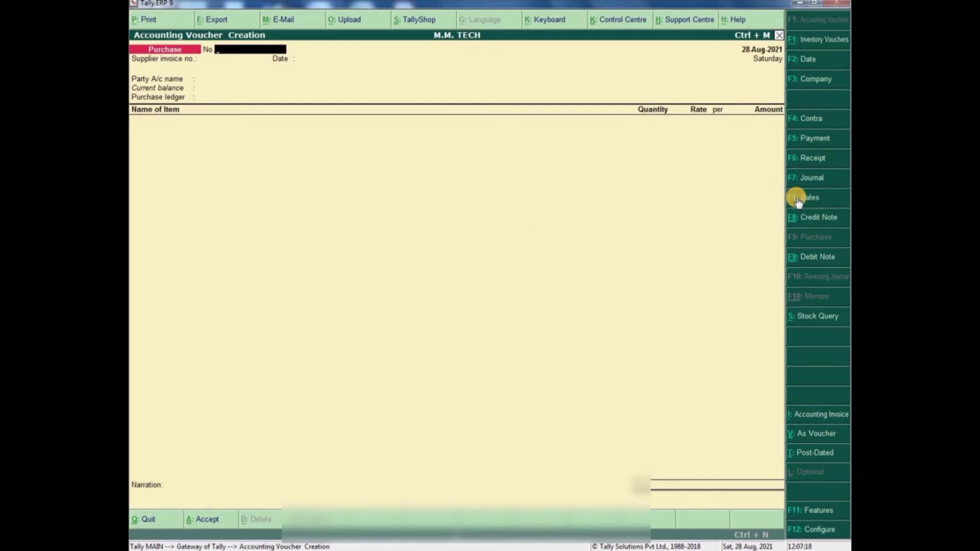
- Close the empty purchase voucher and go to Display > Account Books
key(Escape)
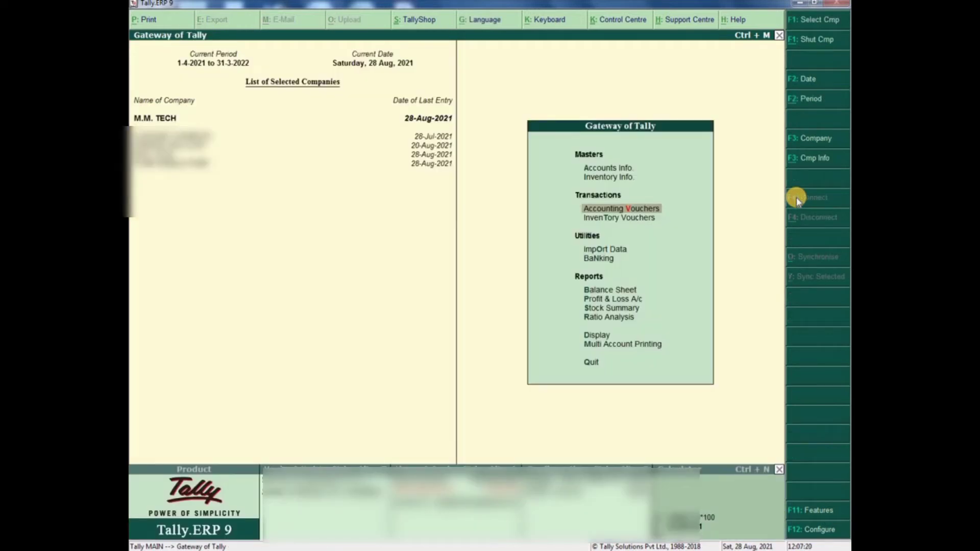
key(Down)
key(Down)
key(Down)
key(Down)
key(Down)
key(Down)
key(Down)
key(Down)
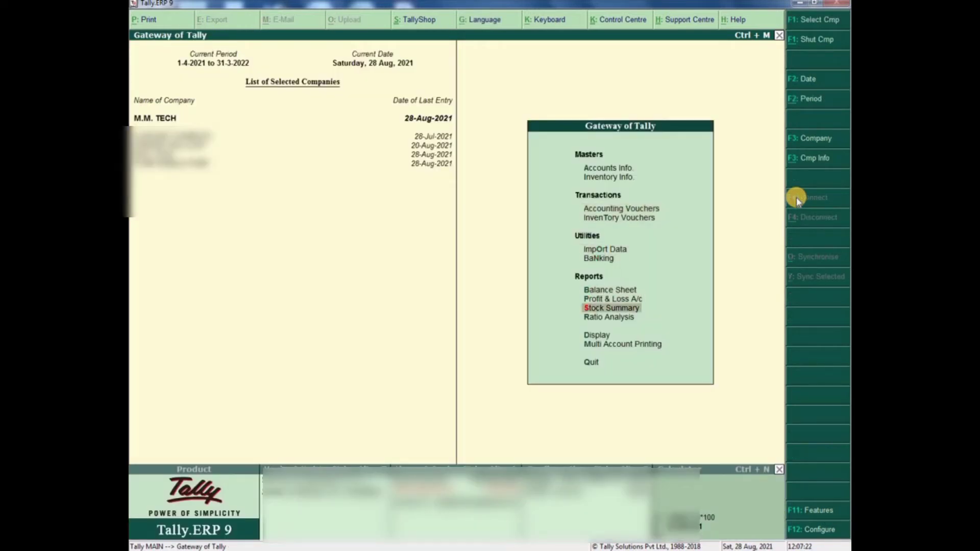
key(Return)
key(Down)
key(Down)
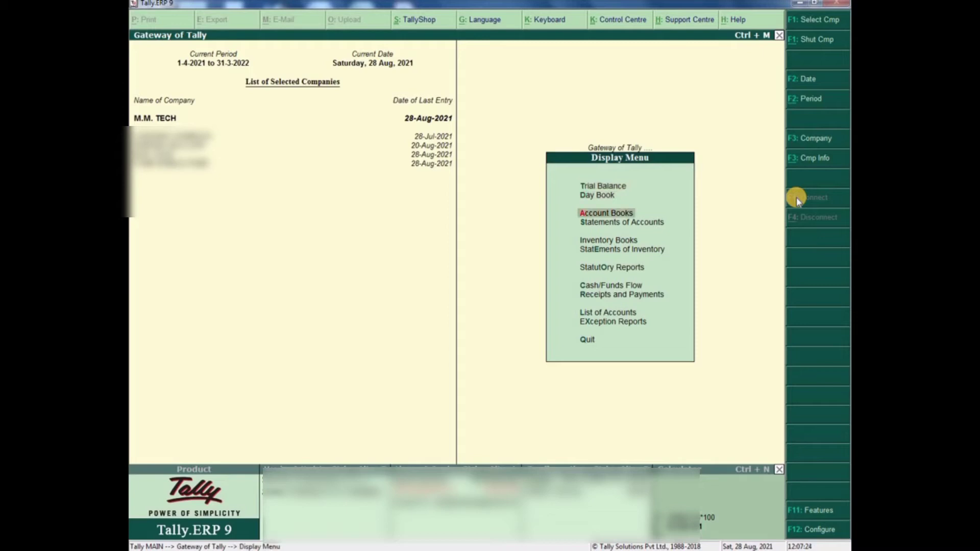
key(Return)
- Review August's Purchase Register vouchers, including ABC PVT LTD, then return to Gateway
key(Down)
key(Down)
key(Down)
key(Down)
key(Down)
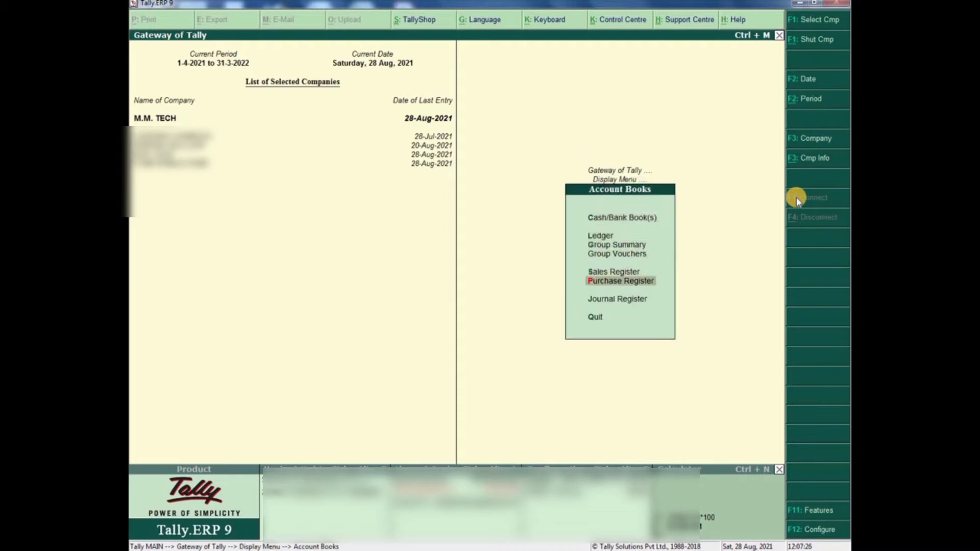
key(Return)
key(Return)
key(Down)
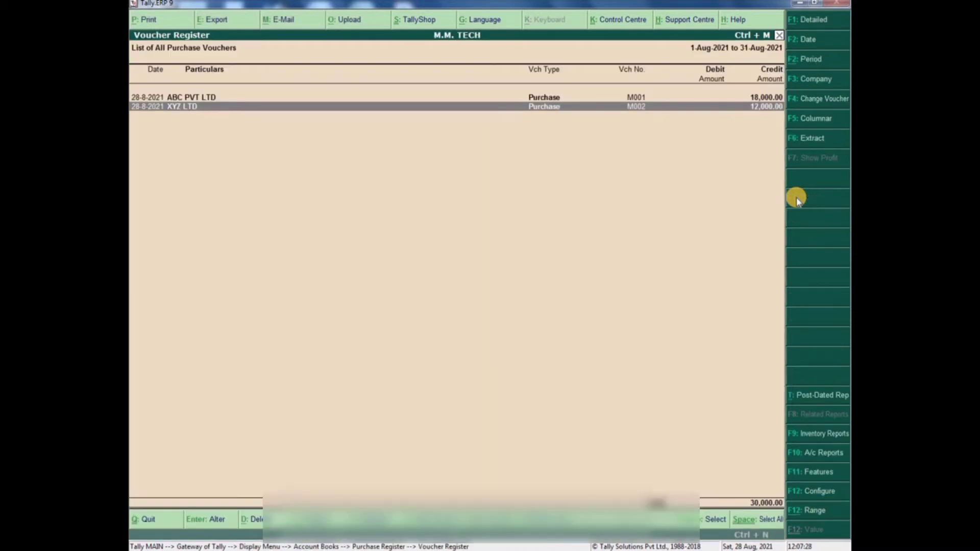
key(Up)
key(Escape)
key(Escape)
key(Escape)
key(Escape)
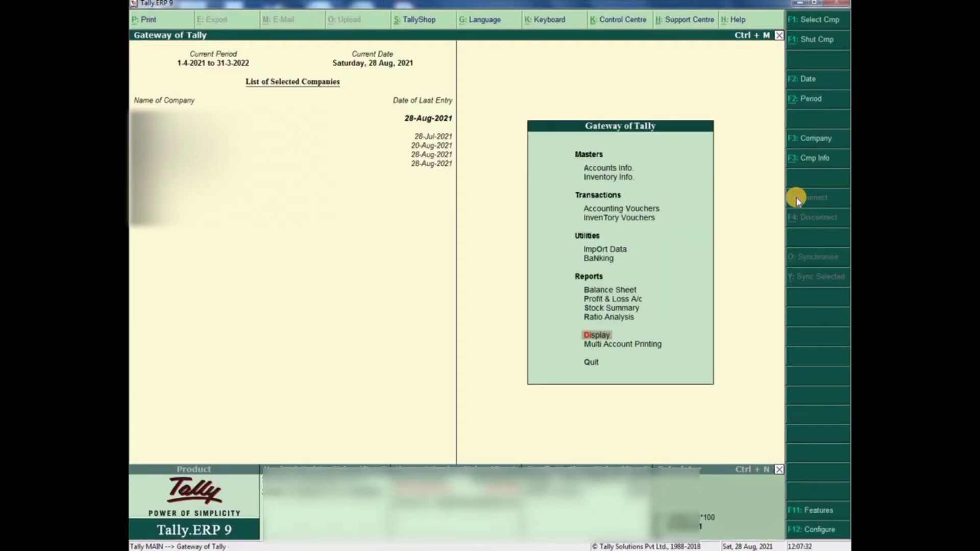
key(Up)
key(Up)
key(Up)
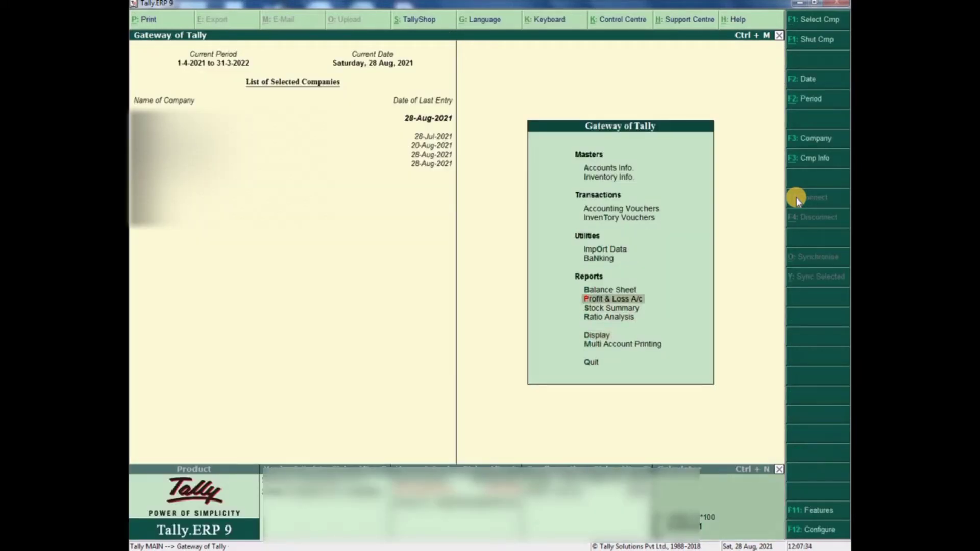
key(Return)
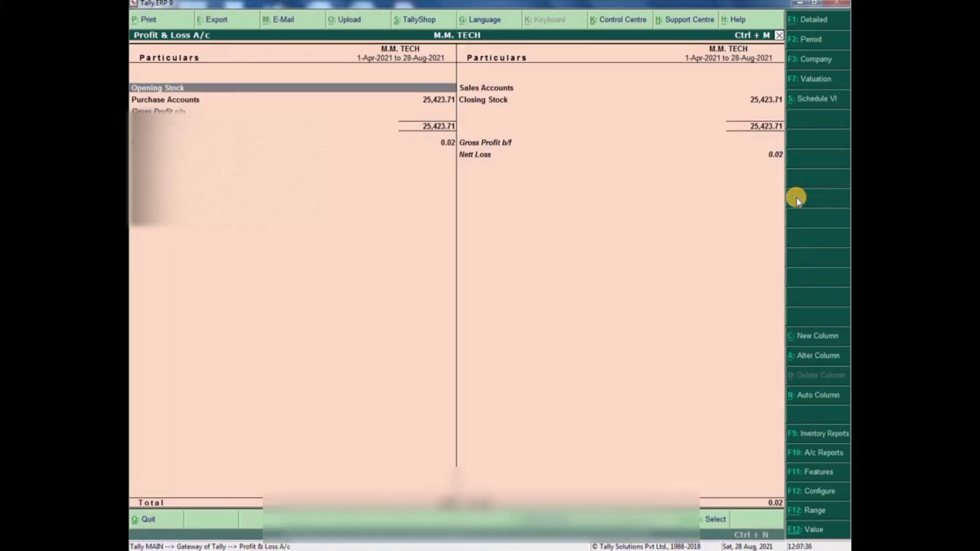
key(Right)
key(Down)
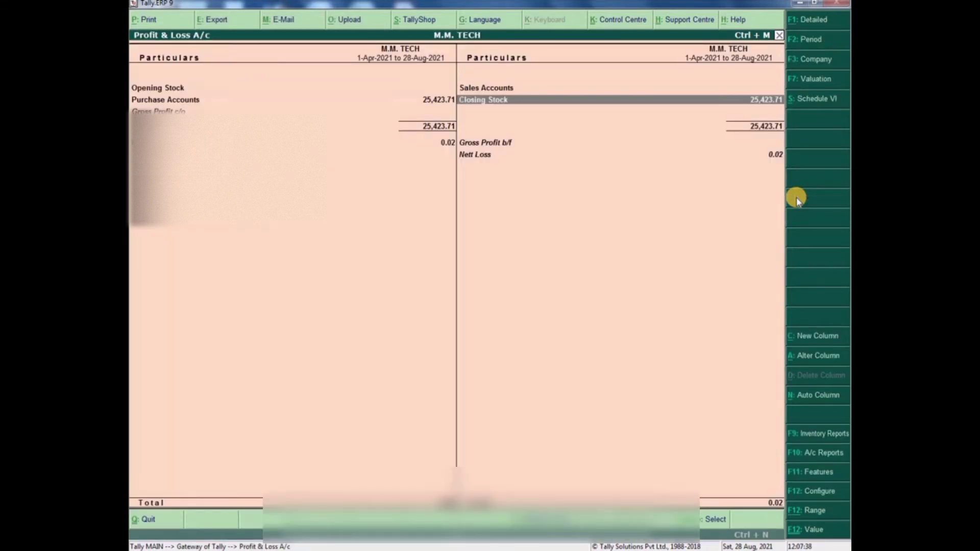
key(Left)
key(Return)
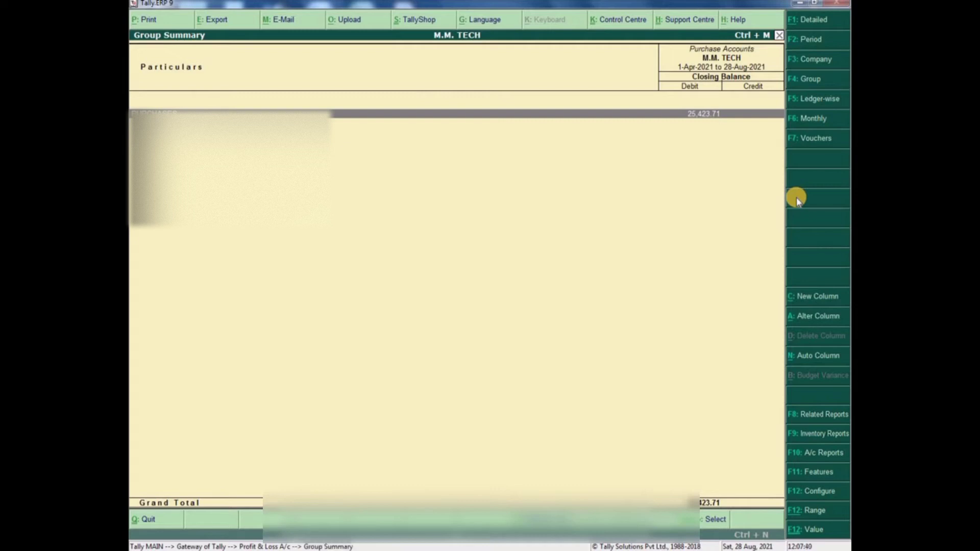
key(Escape)
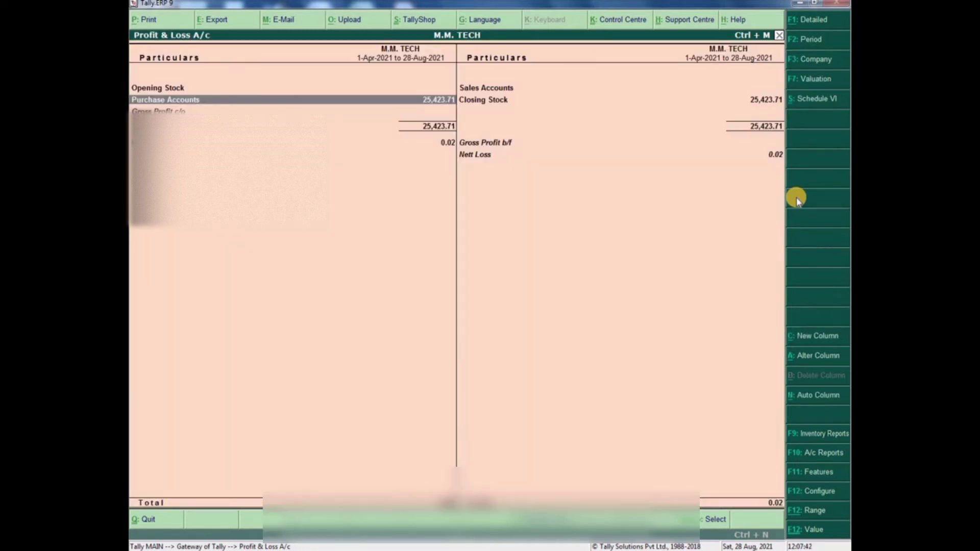
key(Right)
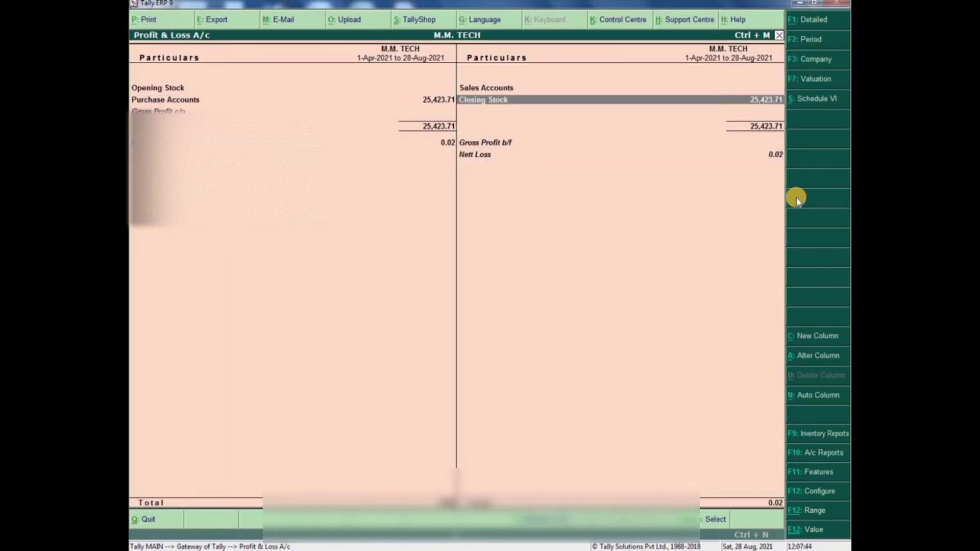
key(Up)
key(Down)
key(Return)
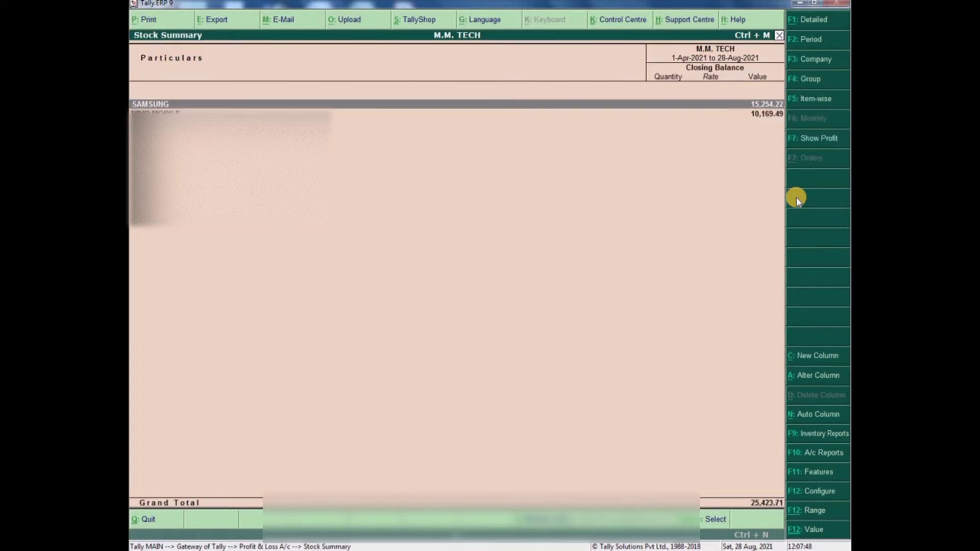
key(Return)
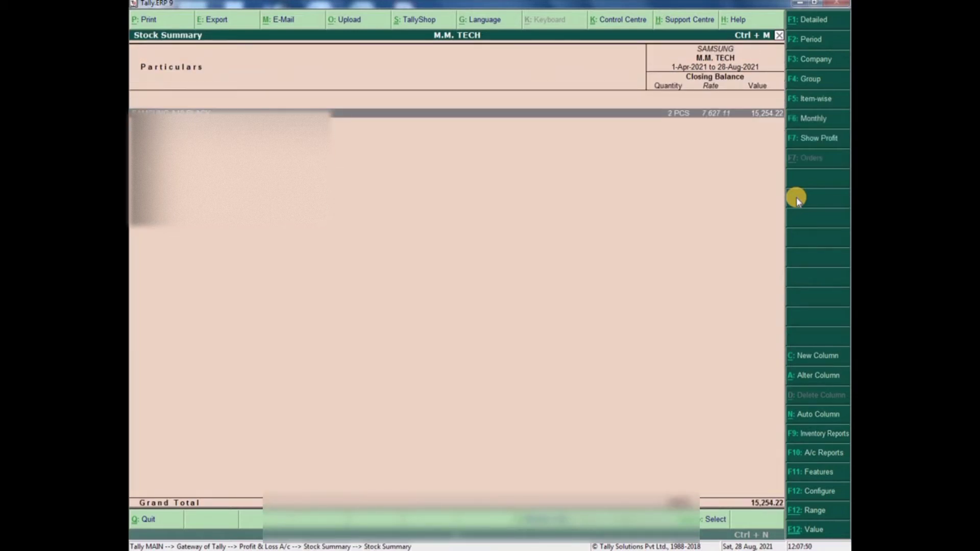
key(Escape)
key(Down)
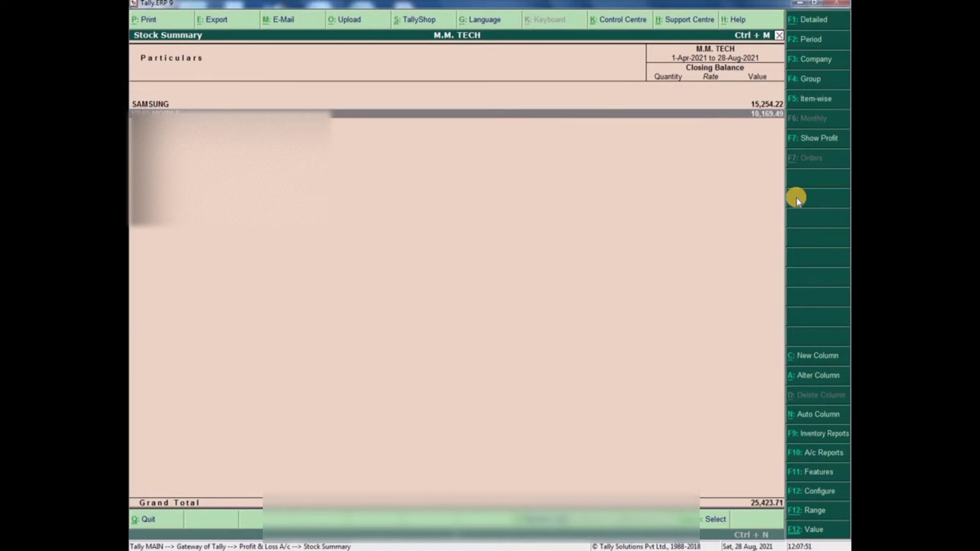
key(Return)
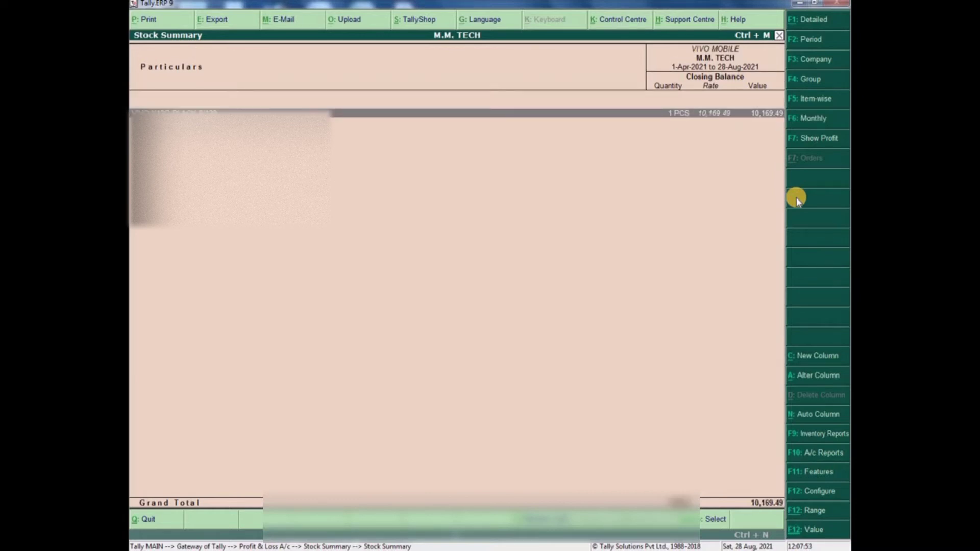
key(Escape)
key(Escape)
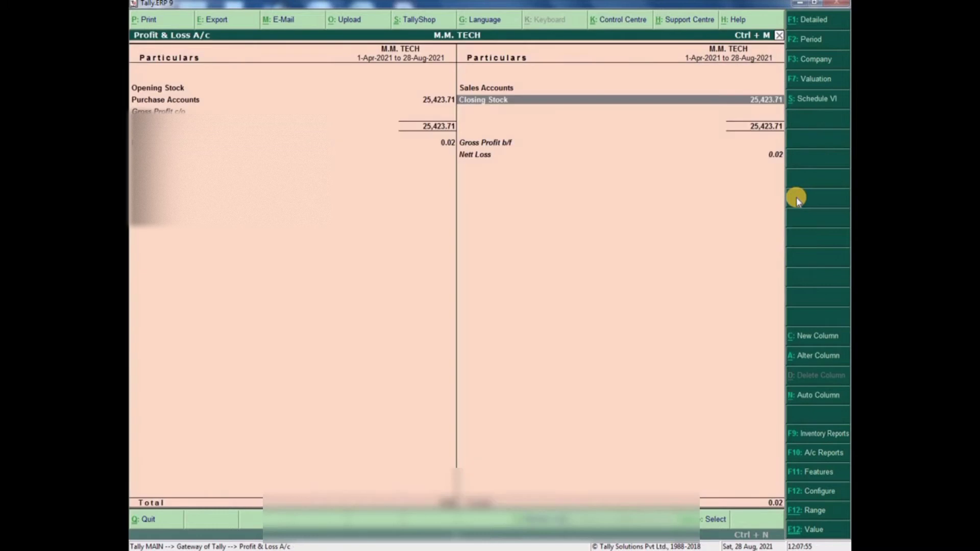
key(Left)
key(Escape)
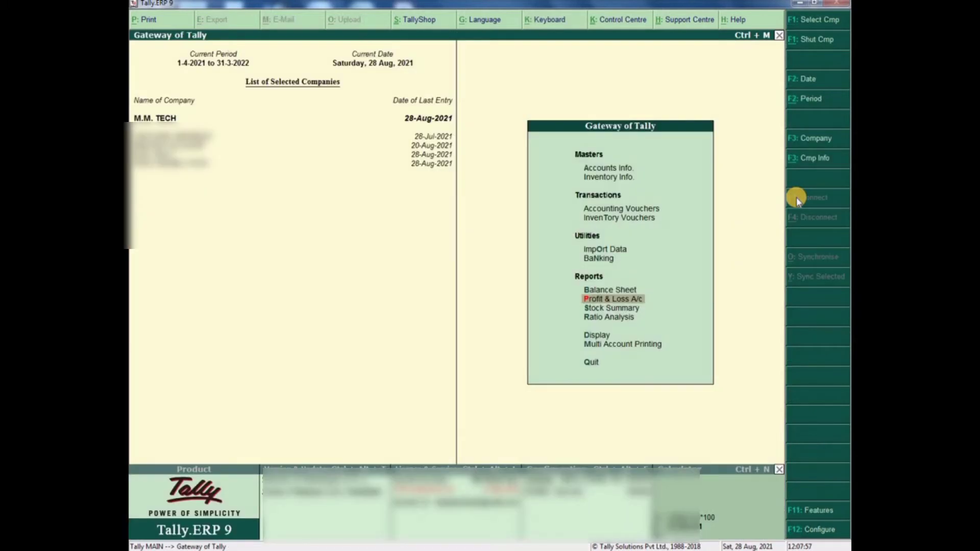
key(v)
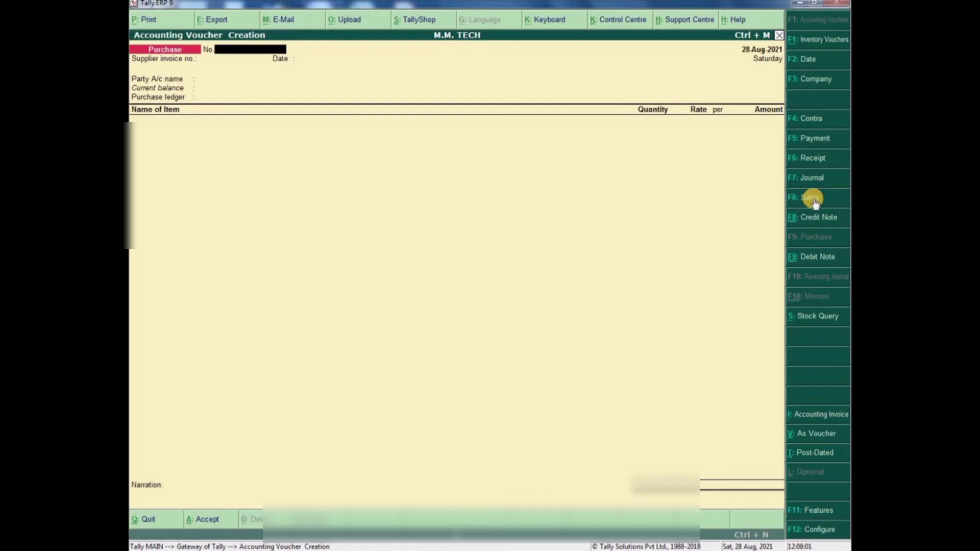
click(813, 201)
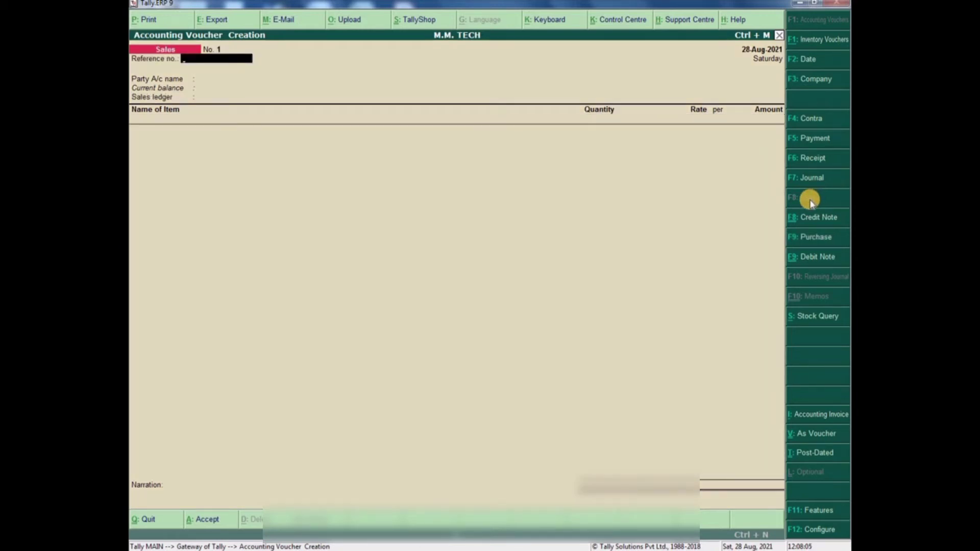
click(222, 50)
key(Escape)
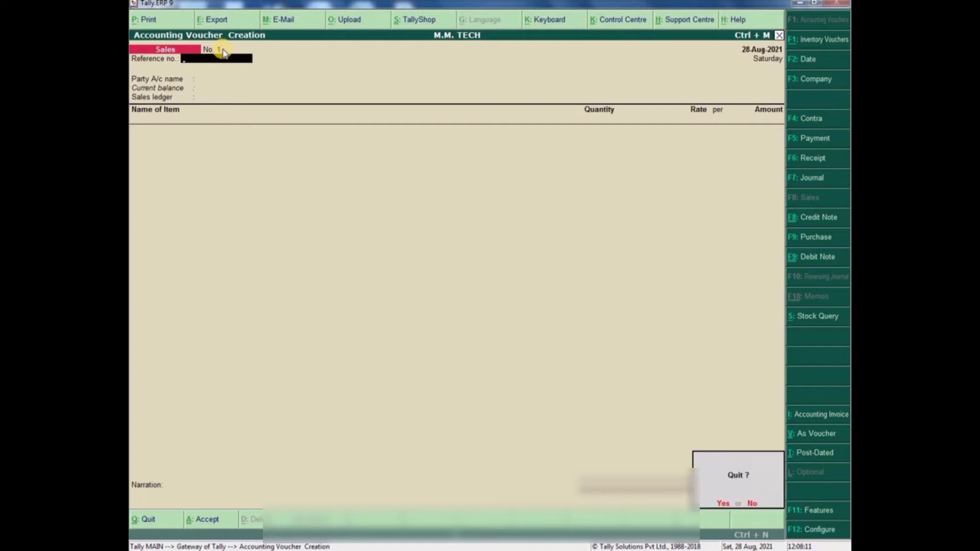
key(y)
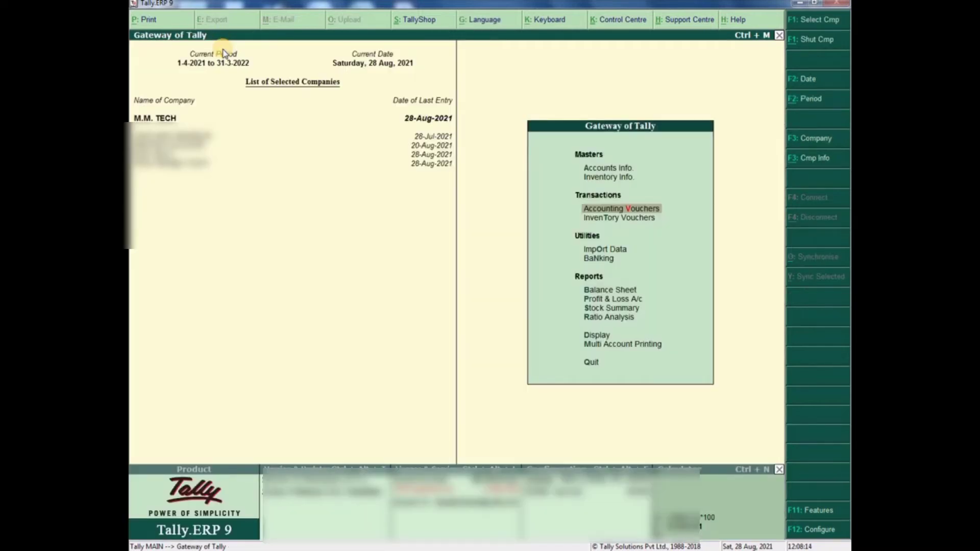
- Open the Sales voucher type for alteration under Voucher Types
key(Up)
key(Up)
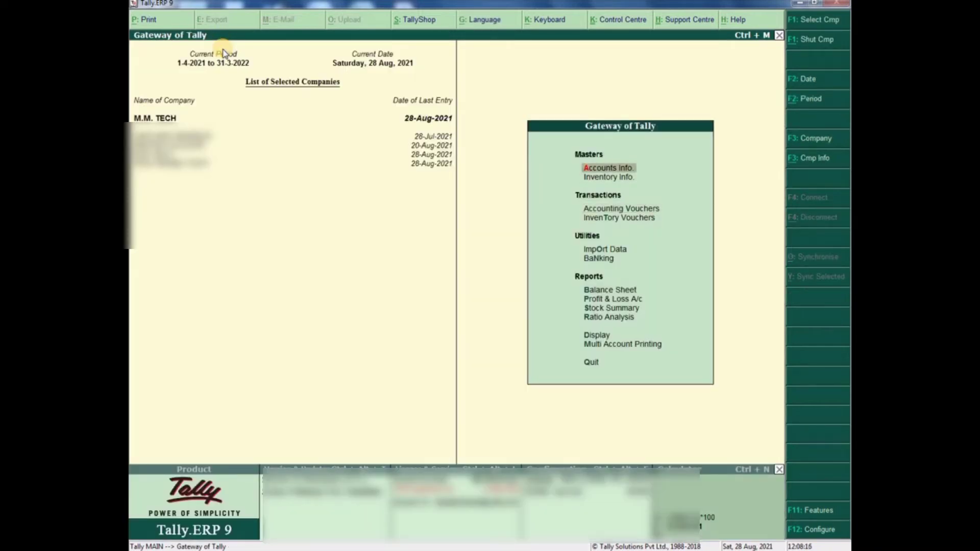
key(Return)
key(Down)
key(Down)
key(Return)
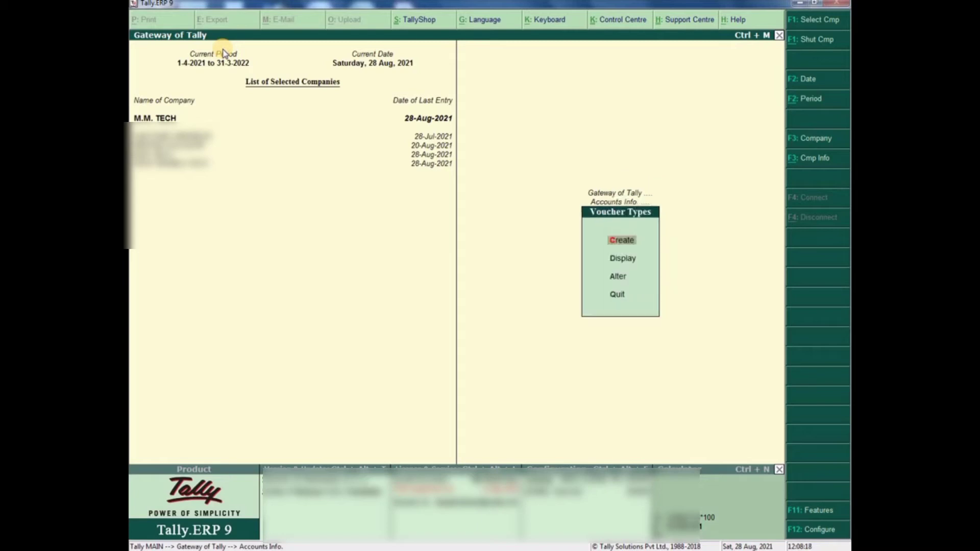
key(Down)
key(Down)
key(Return)
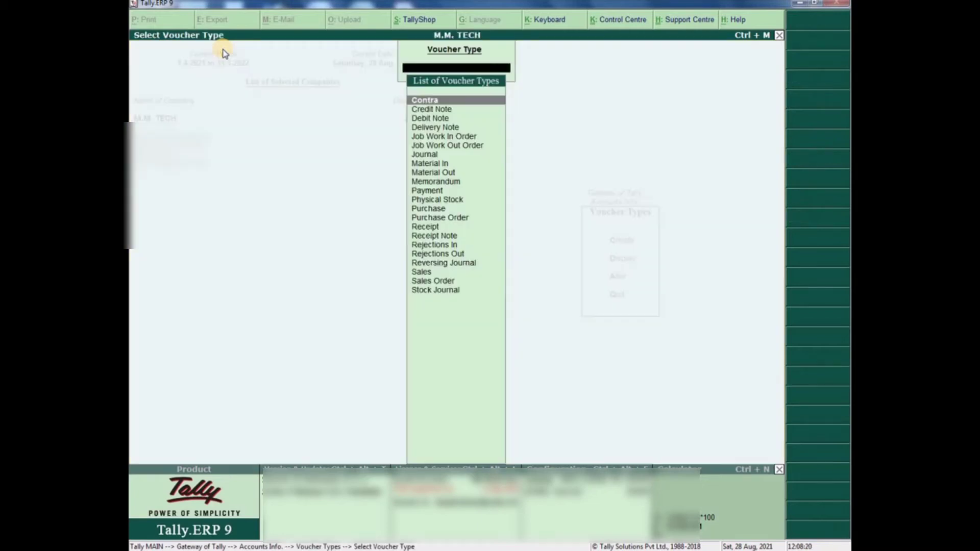
key(Down)
key(Down)
key(Down)
key(Down)
key(Down)
key(Down)
key(Down)
key(Down)
key(Down)
key(Down)
key(Down)
key(Down)
key(Down)
key(Down)
key(Down)
key(Down)
key(Down)
key(Down)
key(Down)
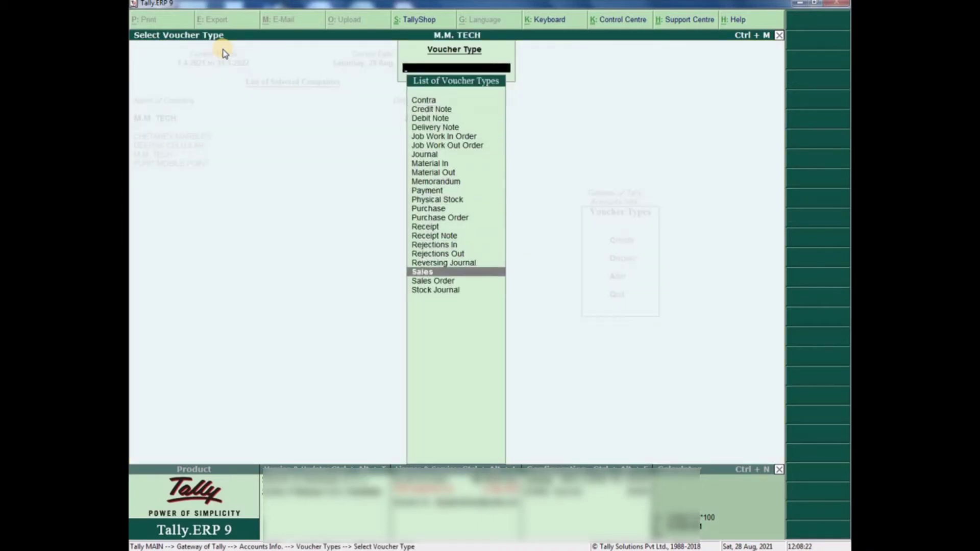
key(Return)
key(Return)
key(Return)
key(Return)
key(Down)
key(Down)
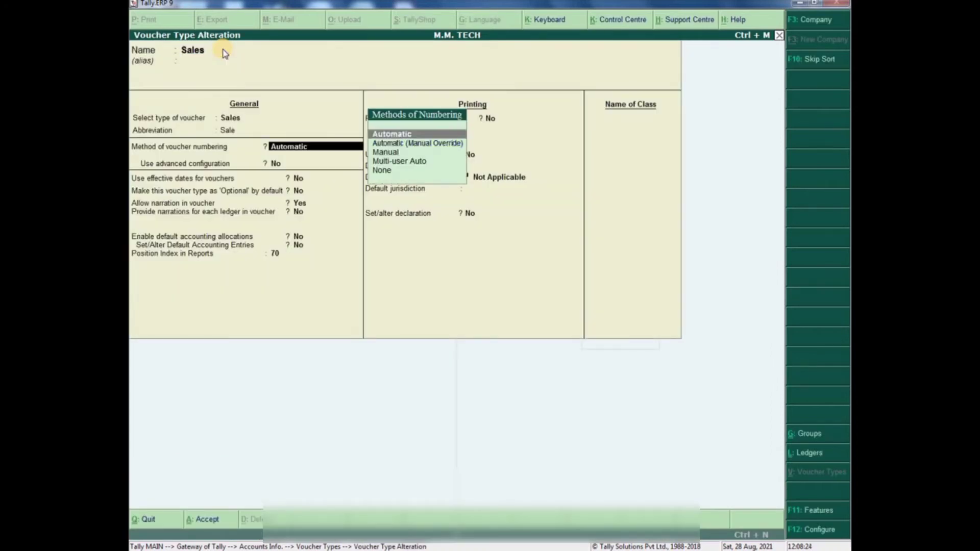
- Make Sales numbering Manual, print after saving, and default bank HDFC BANK
key(Return)
key(Return)
key(Return)
key(Return)
key(Return)
key(Return)
key(Return)
key(Return)
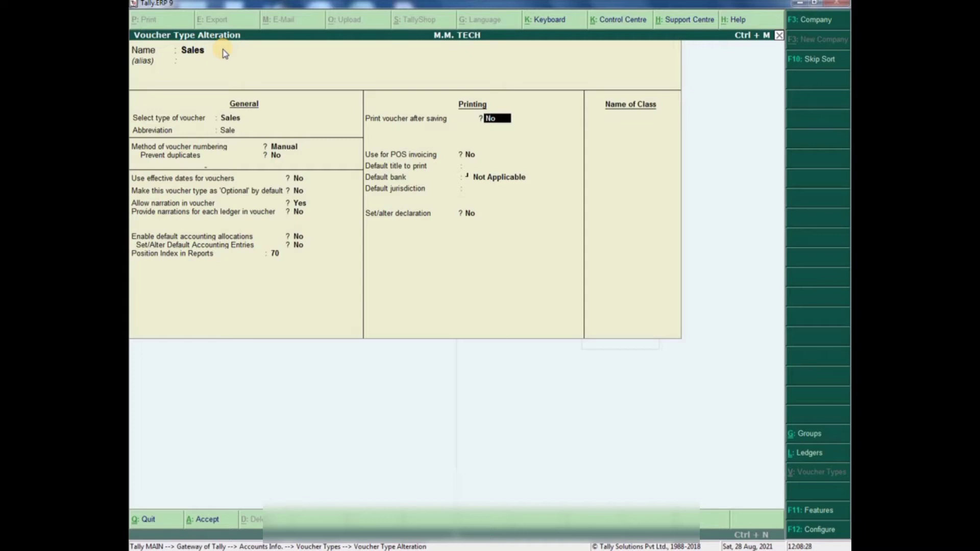
key(y)
key(Return)
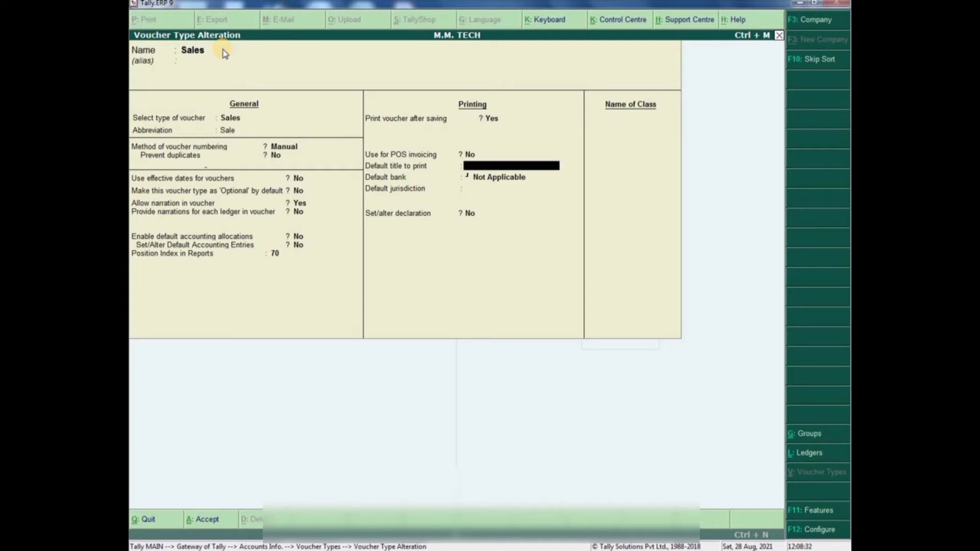
key(Return)
key(Down)
key(Return)
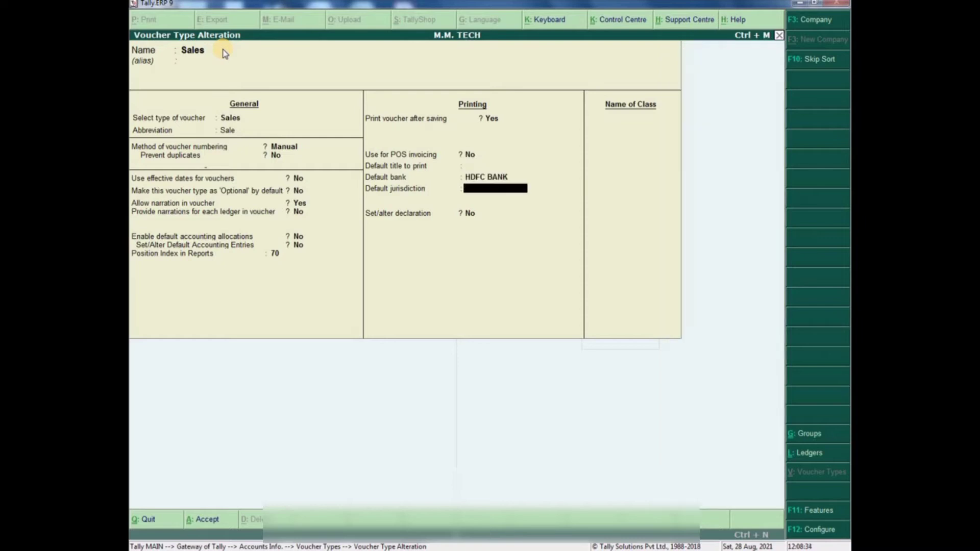
- Set jurisdiction to MAKRANA and save the Sales voucher type
text(MAKRANA)
key(Return)
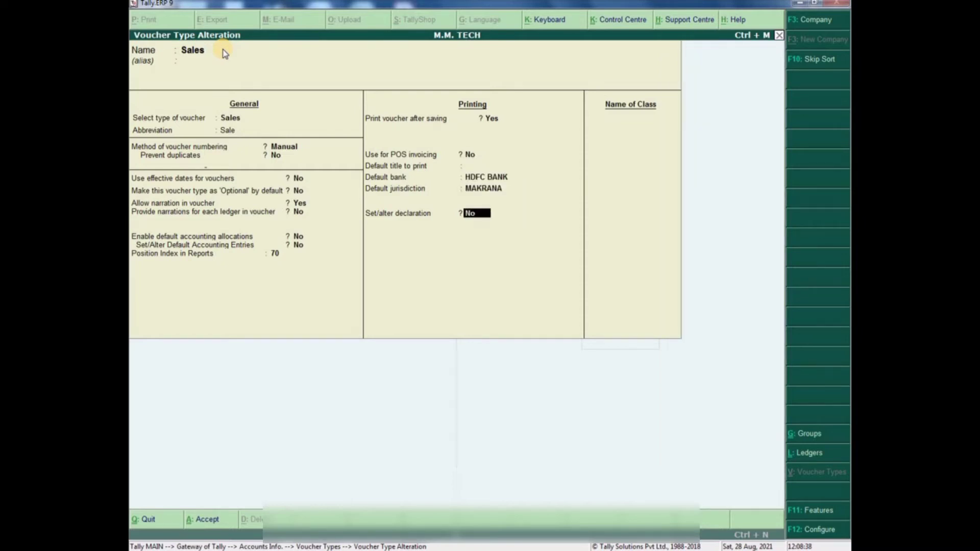
key(Return)
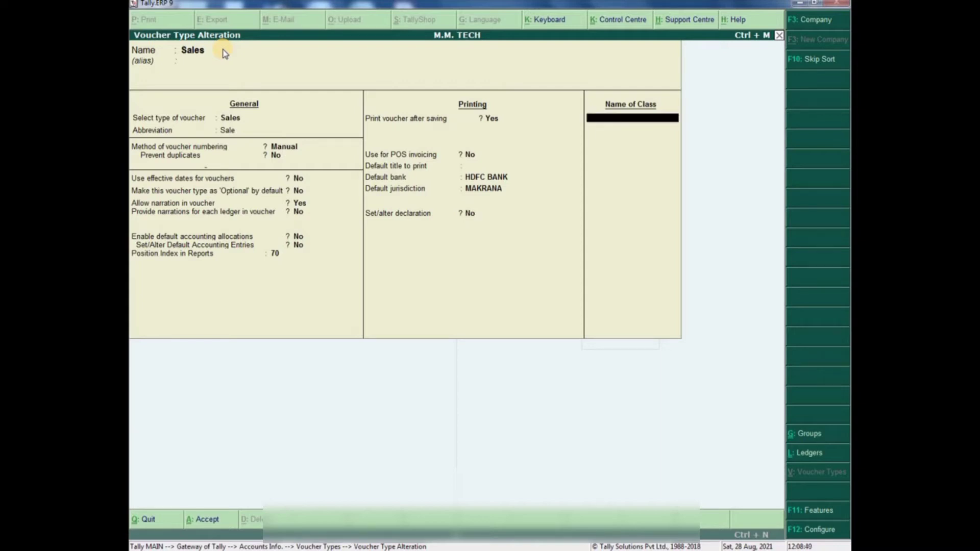
key(Return)
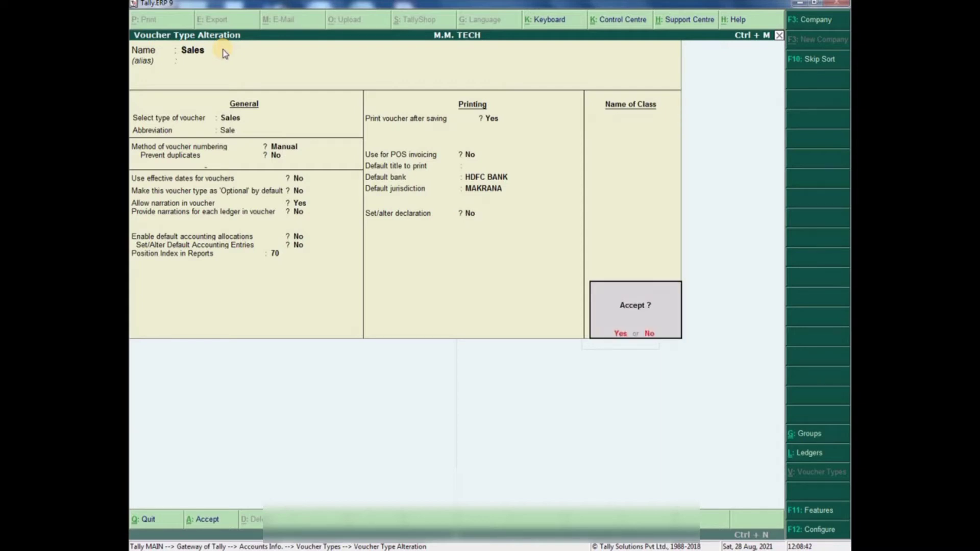
key(Return)
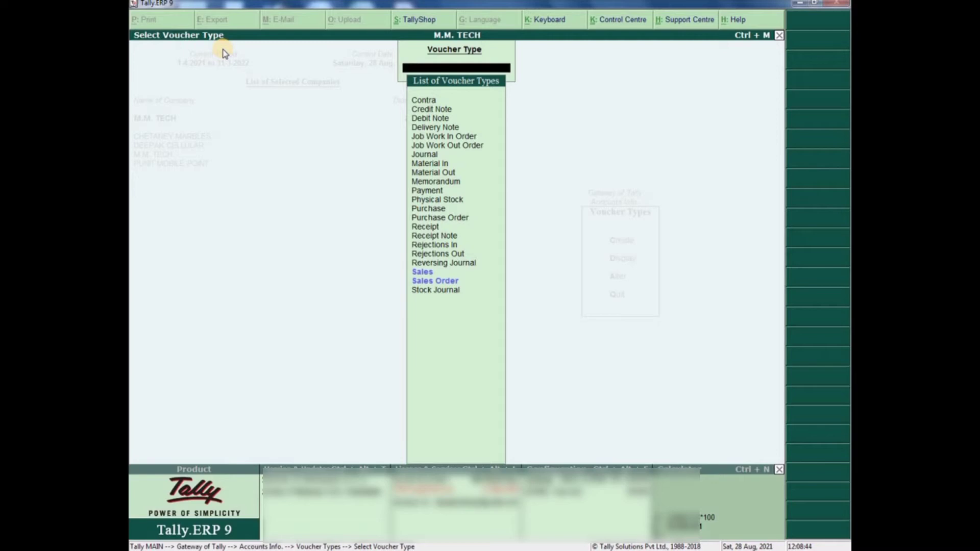
key(Escape)
key(Escape)
key(Escape)
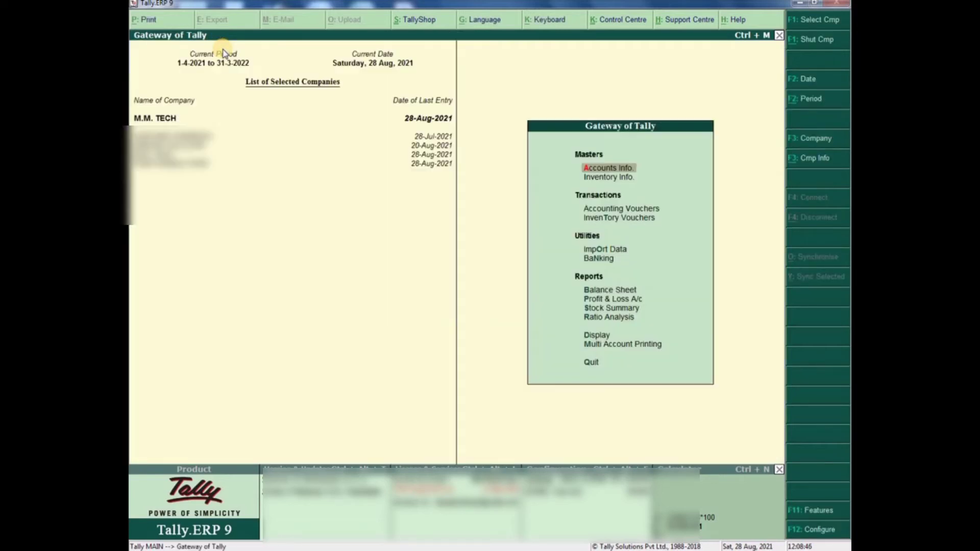
- Start a new Sales voucher numbered GST-0001 and move to the party account
key(v)
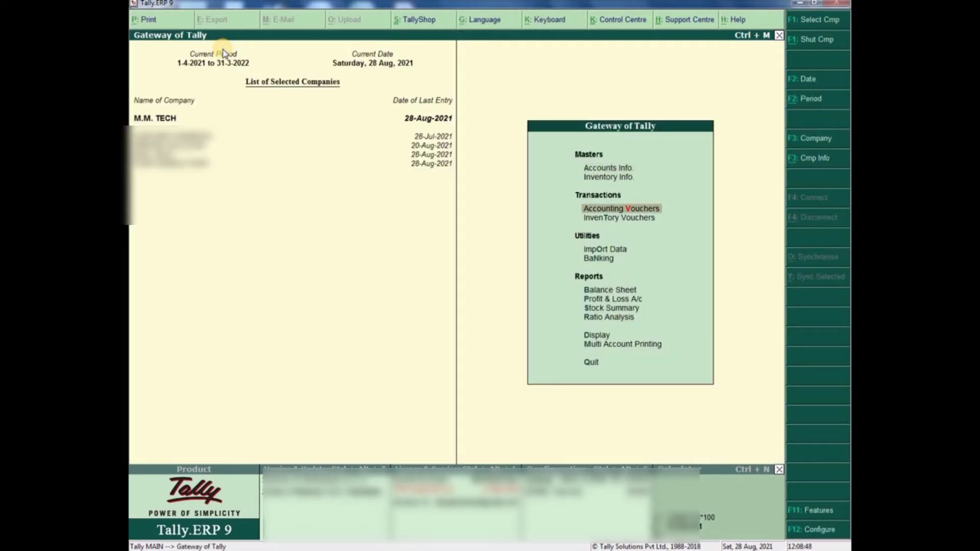
key(Return)
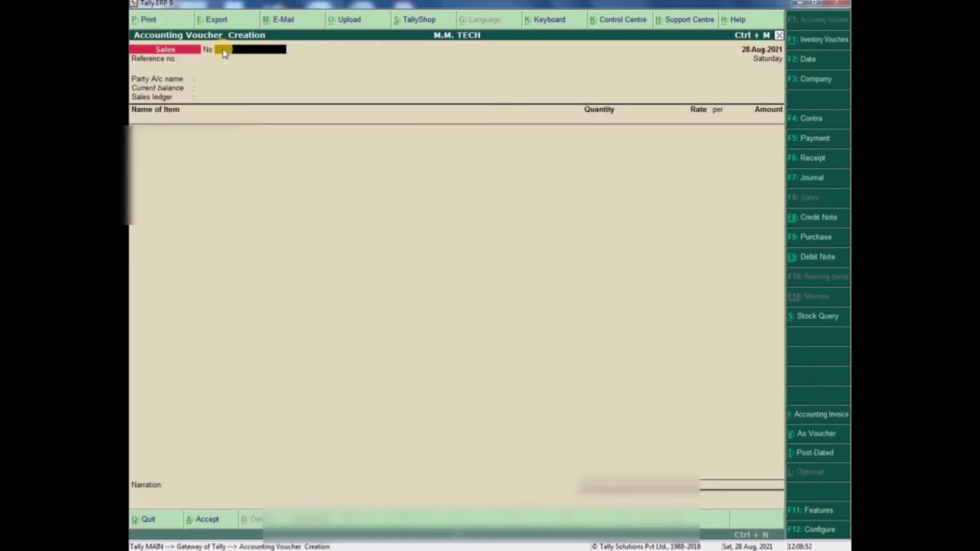
text(GS)
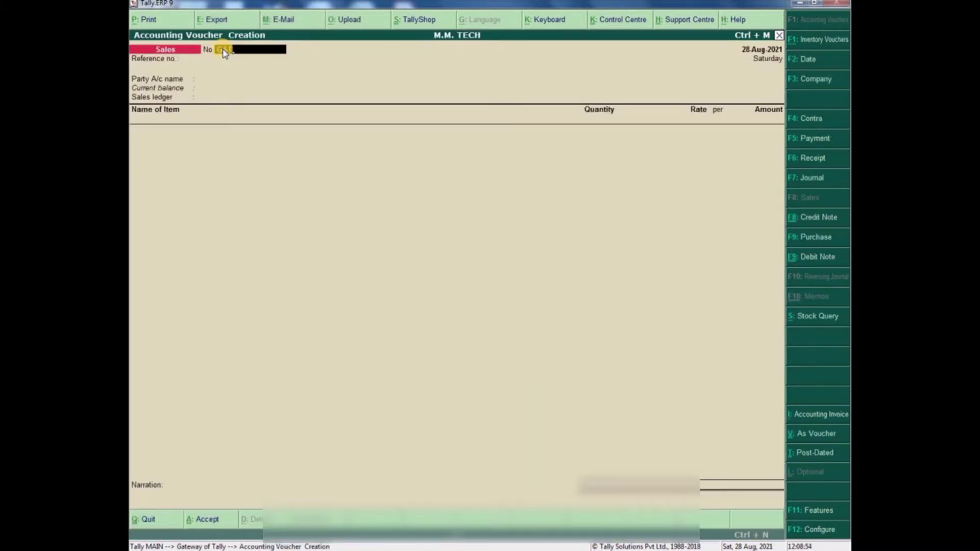
text(T-0001)
key(Return)
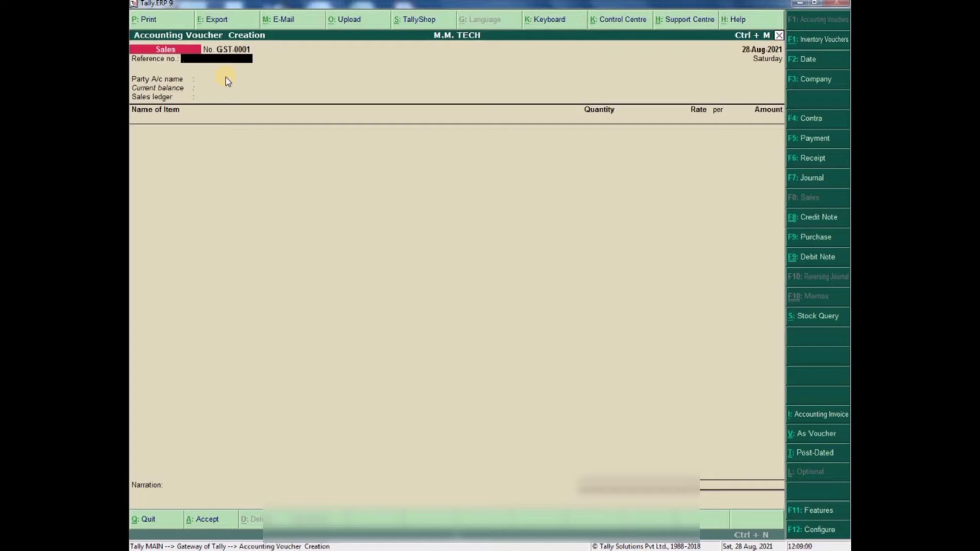
key(Return)
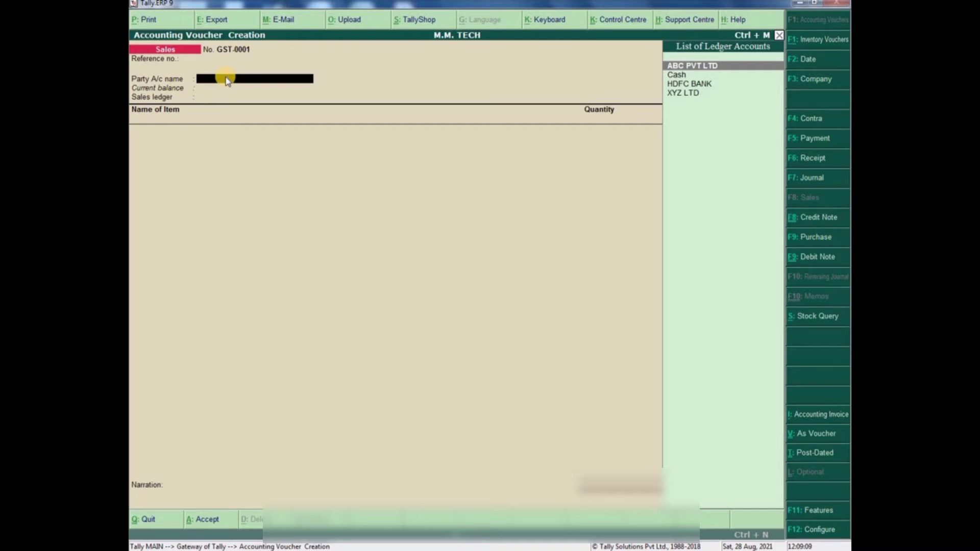
- Choose Cash as the party account with payment terms CASH
key(Down)
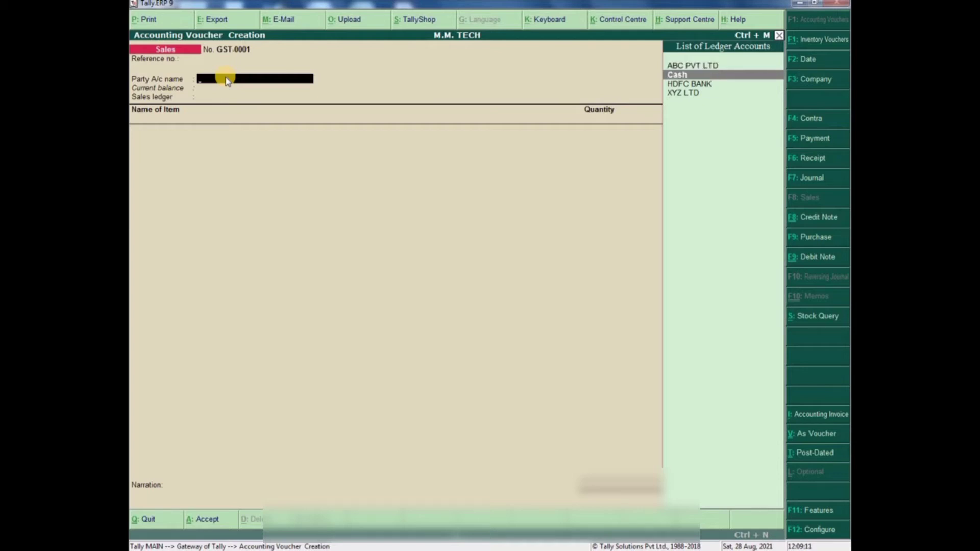
key(Return)
key(Return)
key(Return)
key(Return)
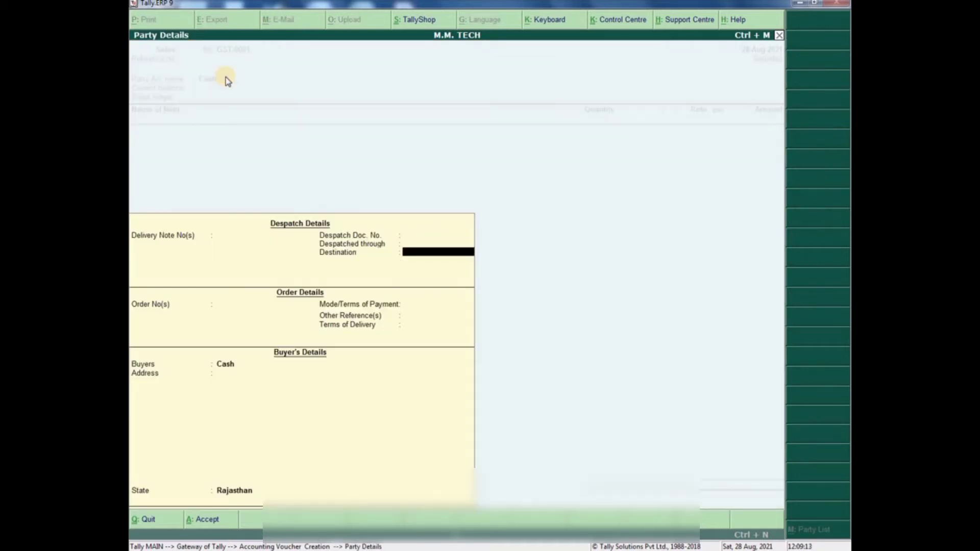
key(Return)
key(Return)
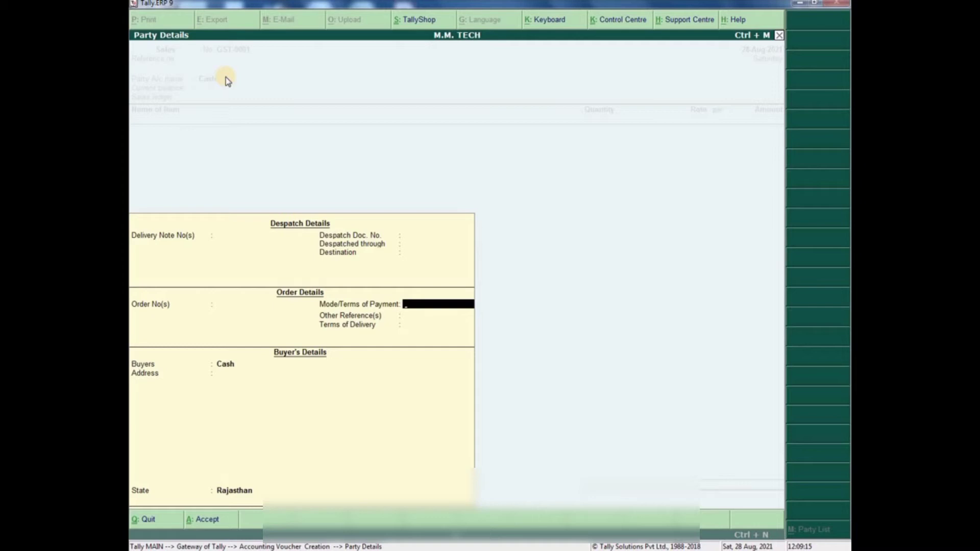
text(CASH)
key(Return)
- Enter the buyer's name, address and contact number in party details
key(Return)
key(Return)
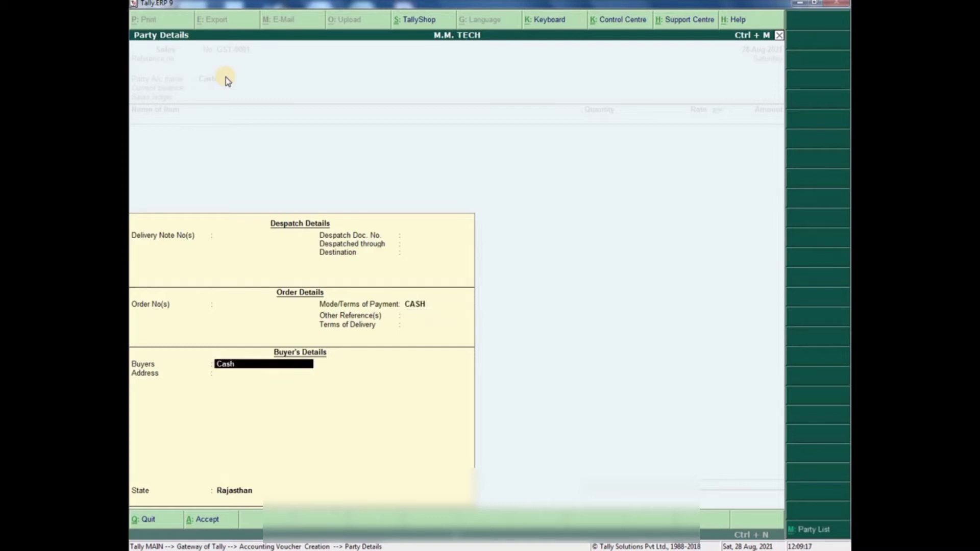
key(Return)
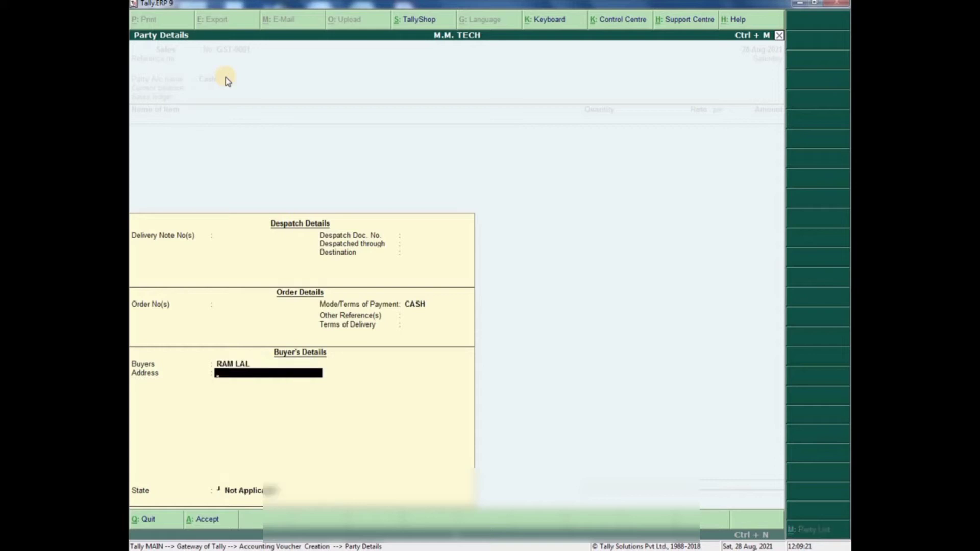
text(MAKRAMA)
key(Return)
key(BackSpace)
key(BackSpace)
key(BackSpace)
text(NA)
key(Return)
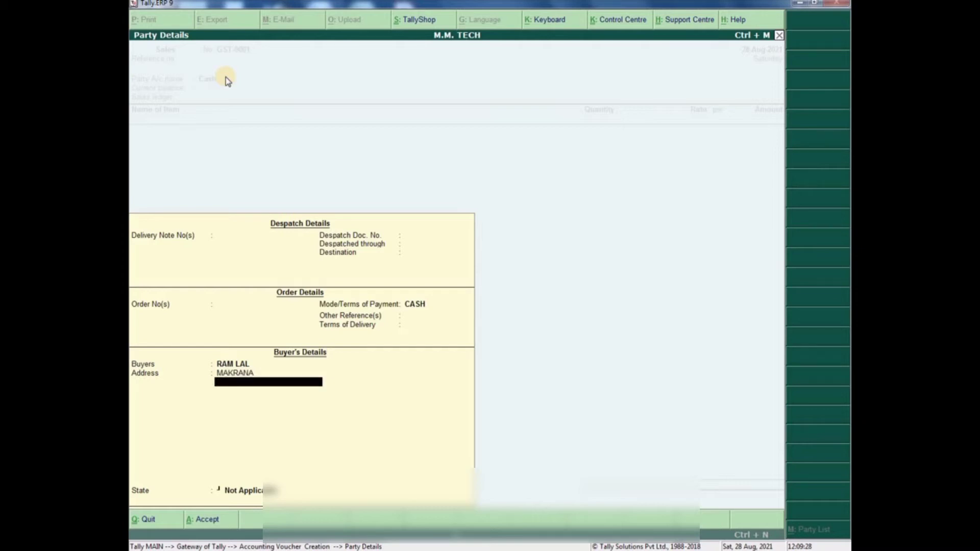
text(123456789)
key(ctrl+a)
- Revise the party details and set the state to Rajasthan
key(BackSpace)
key(Return)
key(Return)
key(Return)
key(Return)
key(Return)
key(Return)
key(Return)
key(Return)
key(Return)
key(Return)
key(Return)
key(Return)
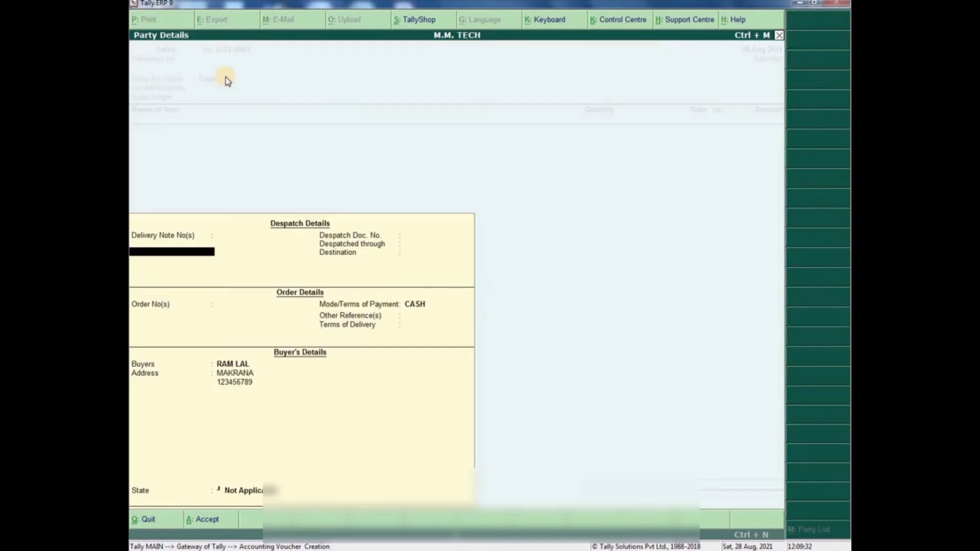
key(Return)
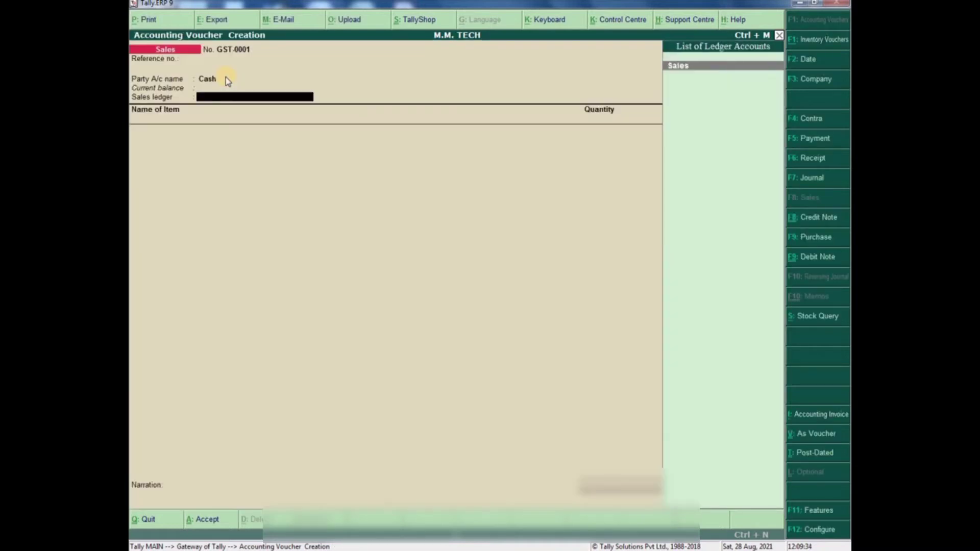
key(BackSpace)
key(Return)
key(Return)
key(Return)
key(Return)
key(Return)
key(Return)
key(Return)
key(Return)
key(ctrl+a)
key(BackSpace)
key(Return)
key(Return)
key(Return)
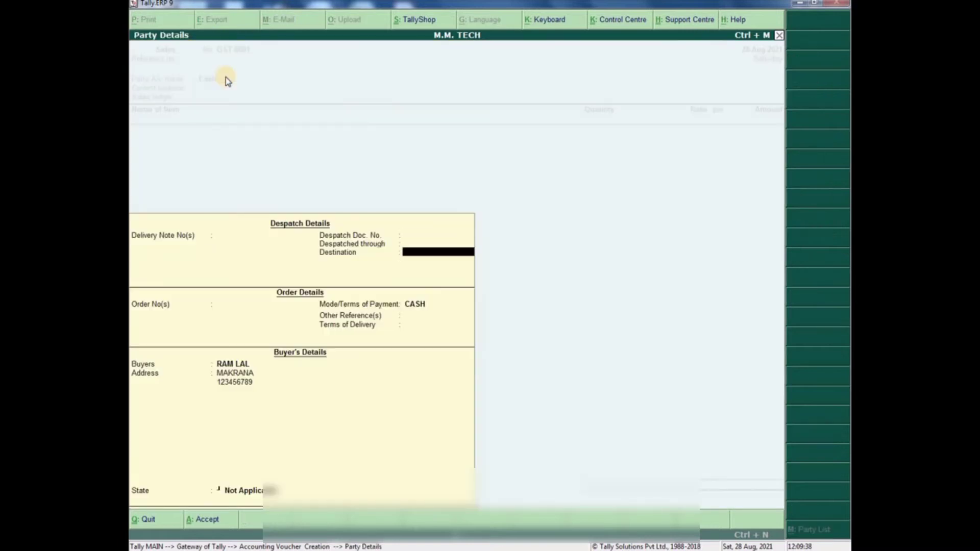
key(Return)
key(Return)
key(Return)
key(Return)
key(Return)
key(Return)
key(Return)
key(Return)
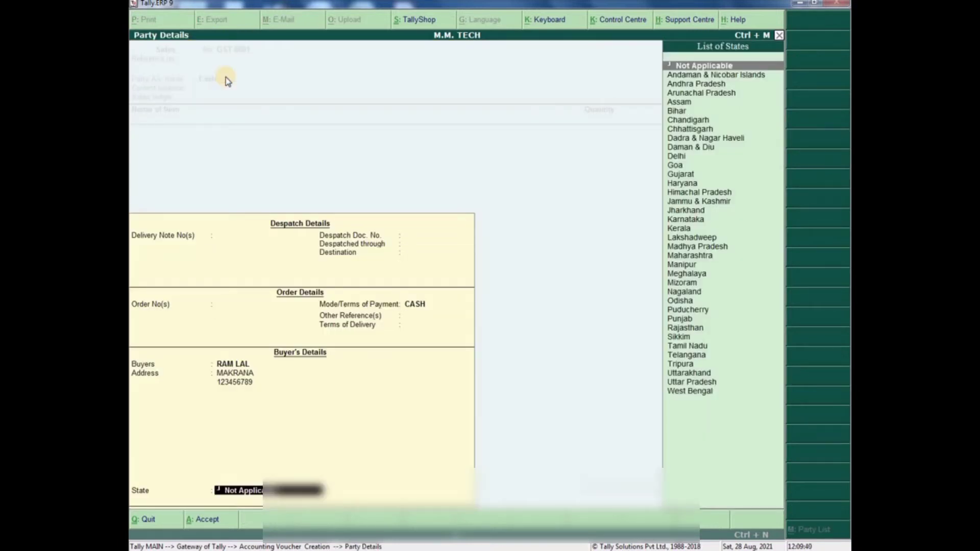
text(RAJA)
key(Return)
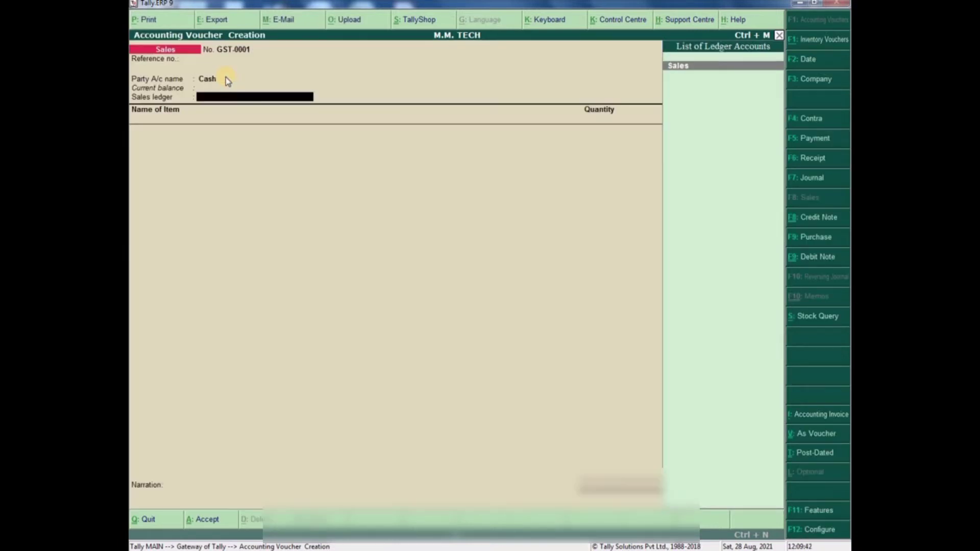
key(Return)
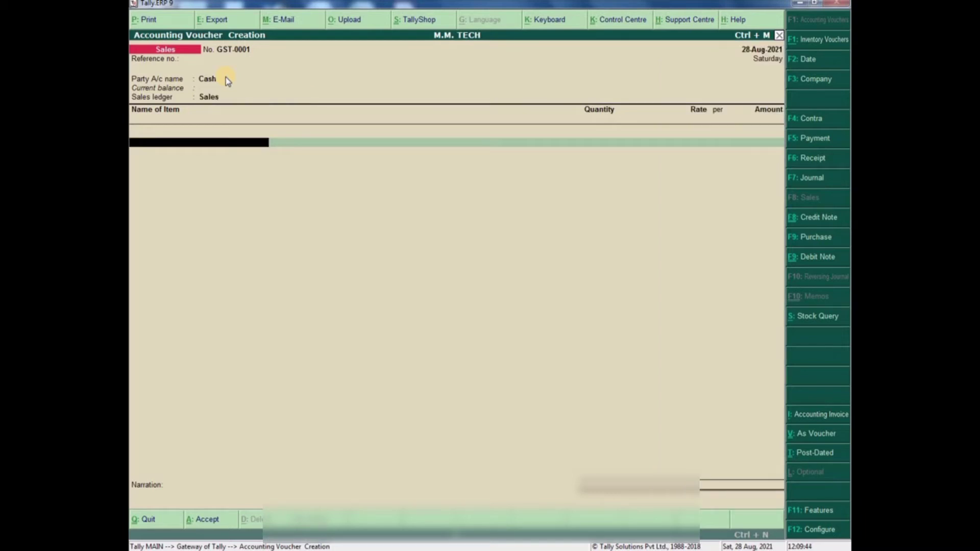
text(SAM)
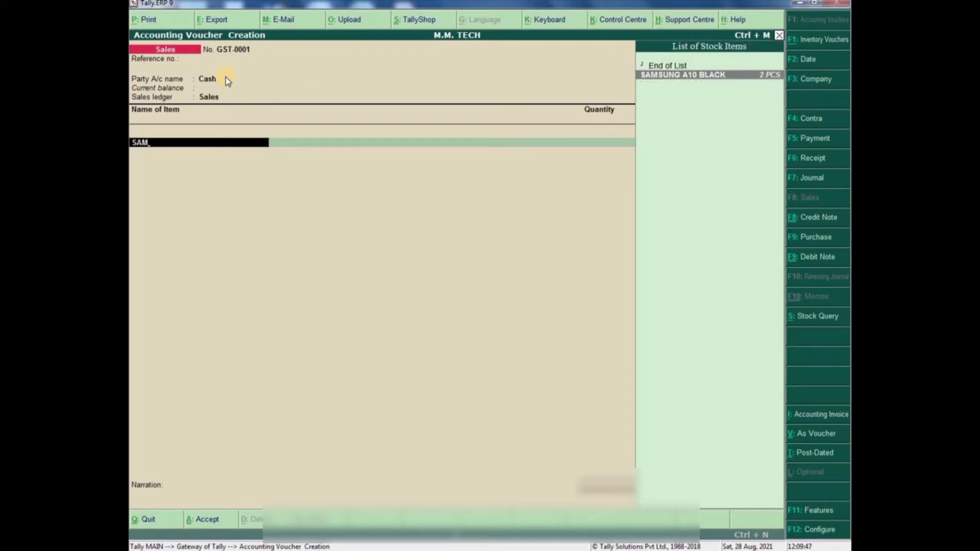
key(Return)
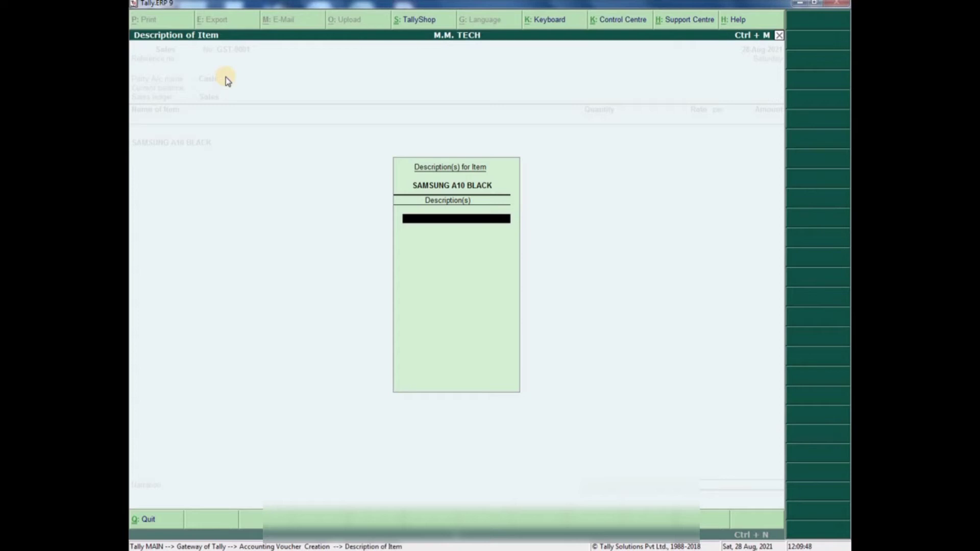
key(Escape)
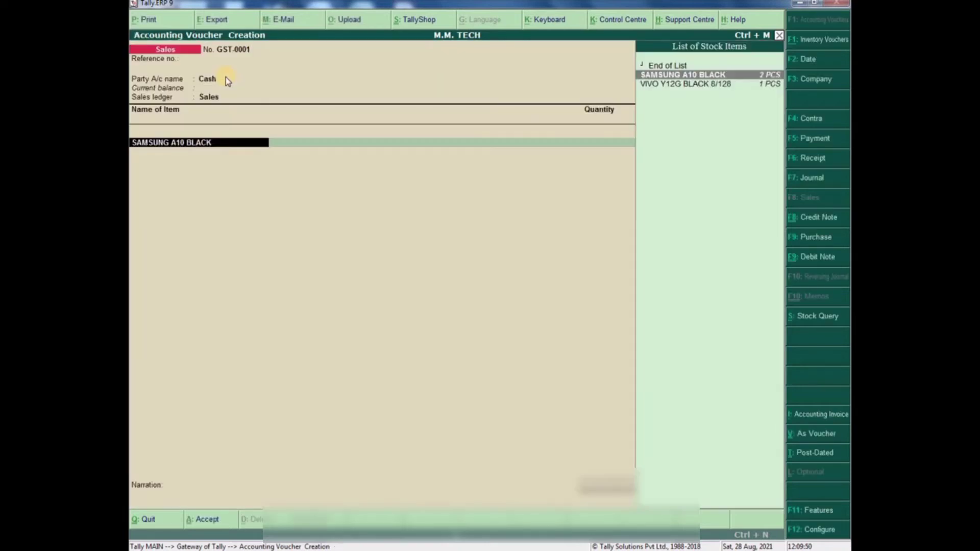
key(Return)
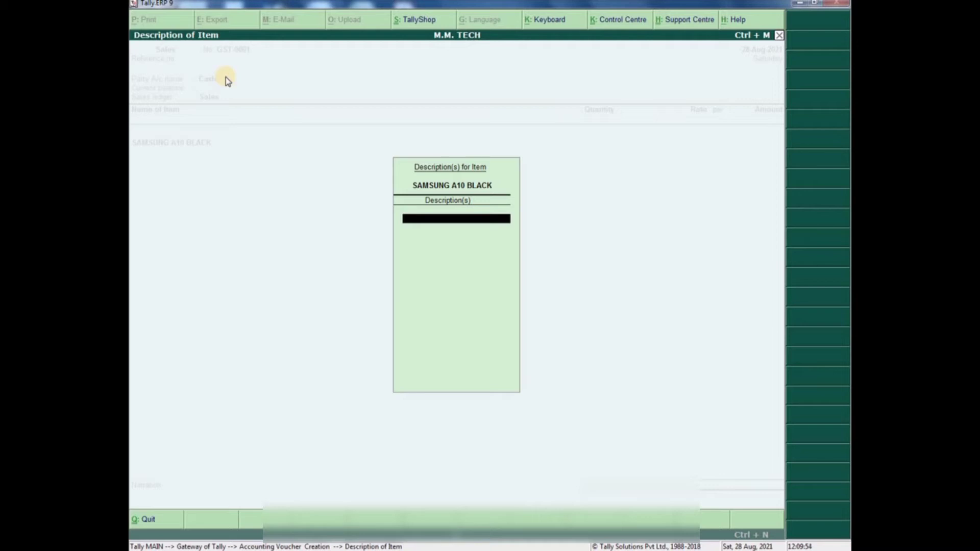
key(Return)
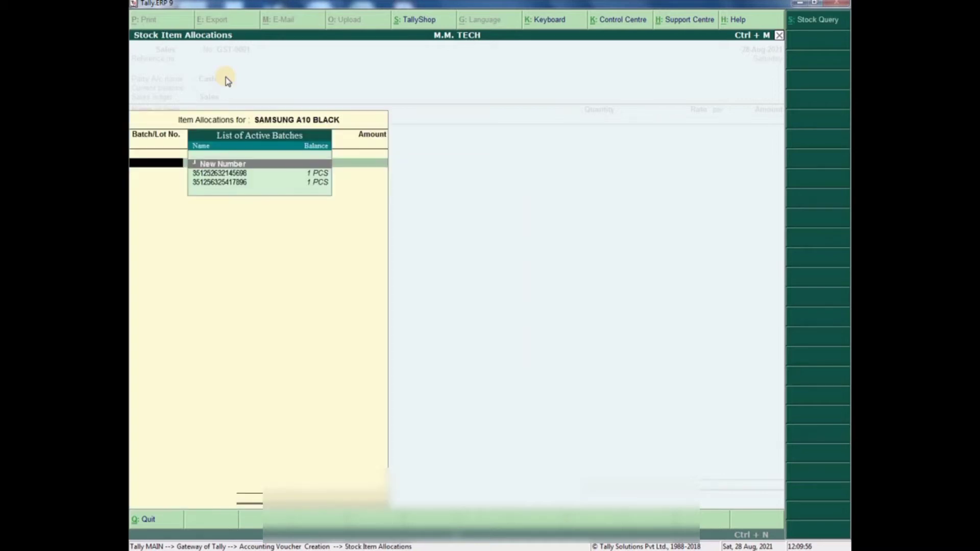
key(Down)
key(Down)
key(Down)
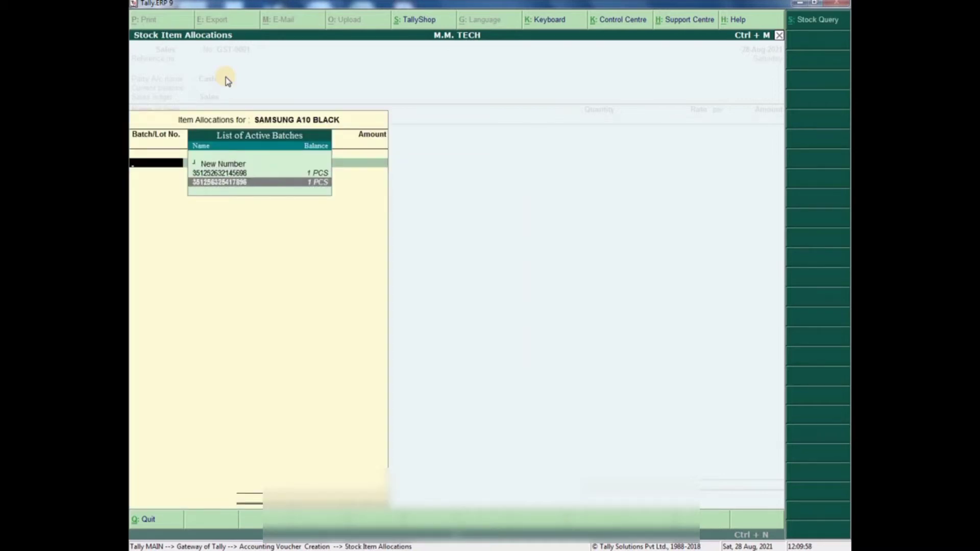
key(Up)
key(Up)
key(Down)
key(Up)
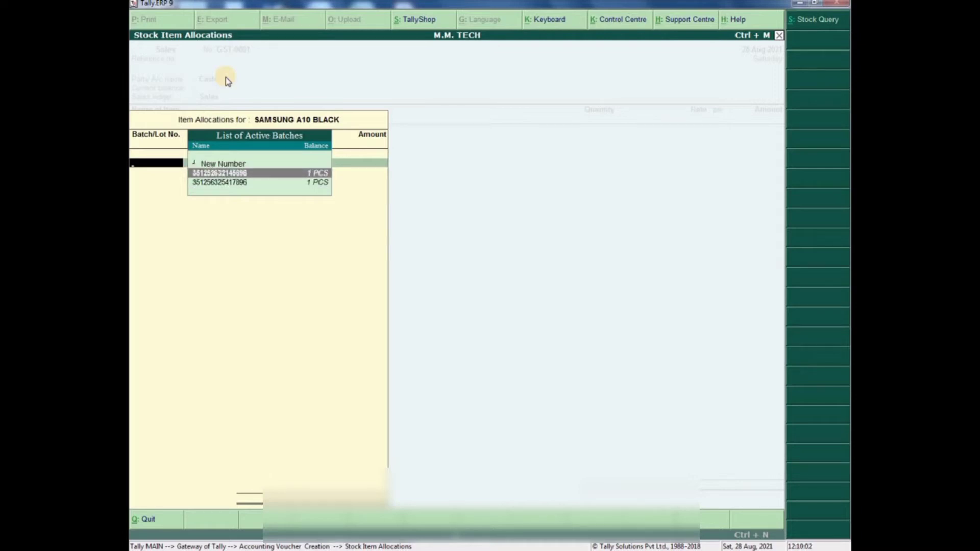
key(Return)
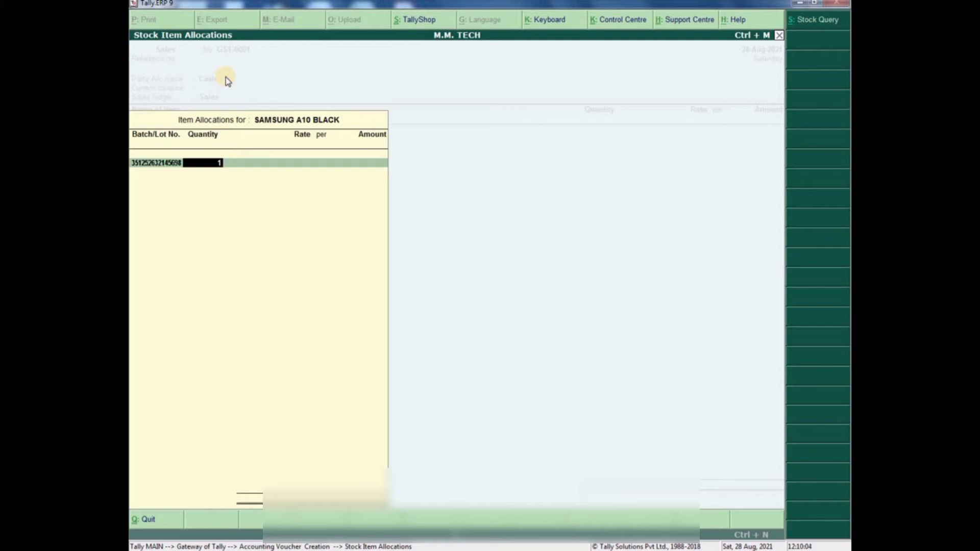
- Allocate 1 piece of the batch at a rate of 10,000
key(Return)
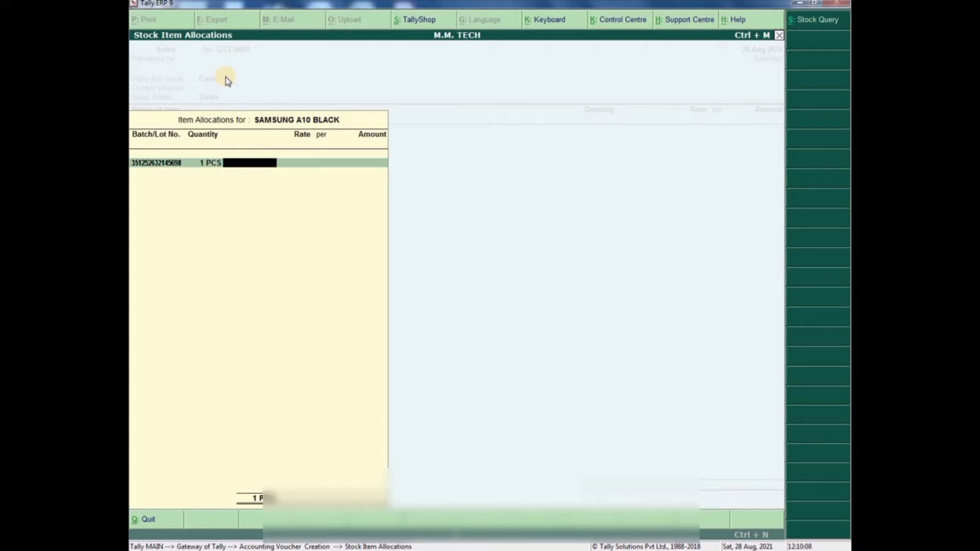
text(10000)
key(Return)
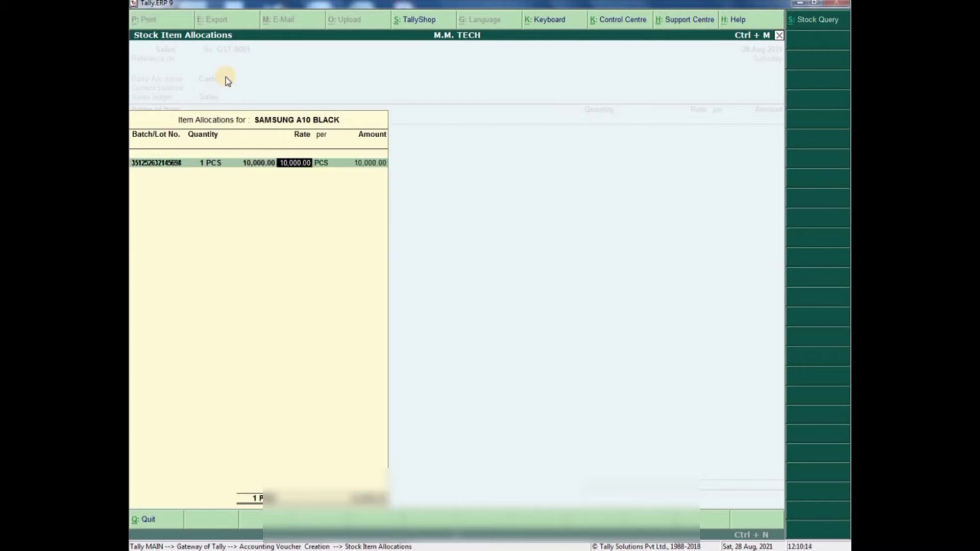
key(BackSpace)
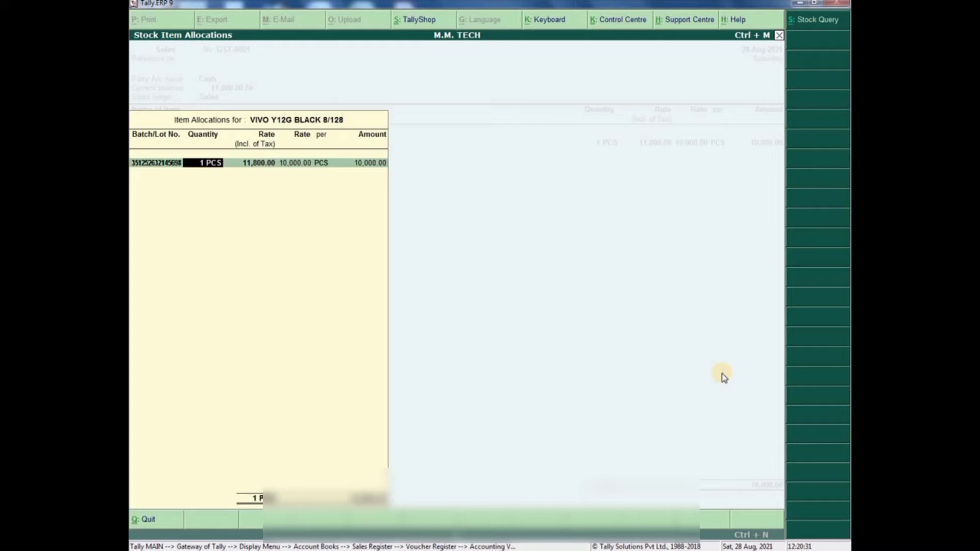
- Enter 13,000 as the tax-inclusive rate, giving amount 11,016.95, and close allocations
key(Return)
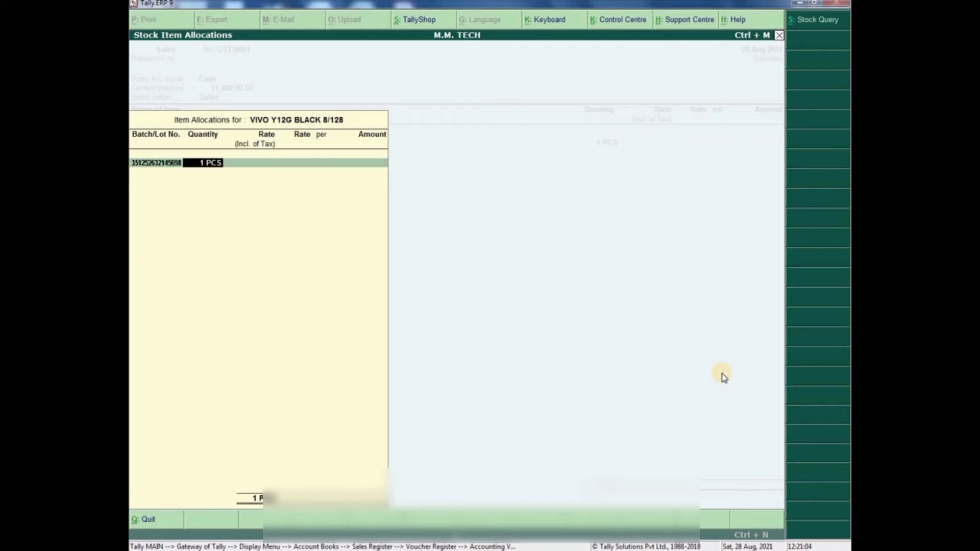
key(Return)
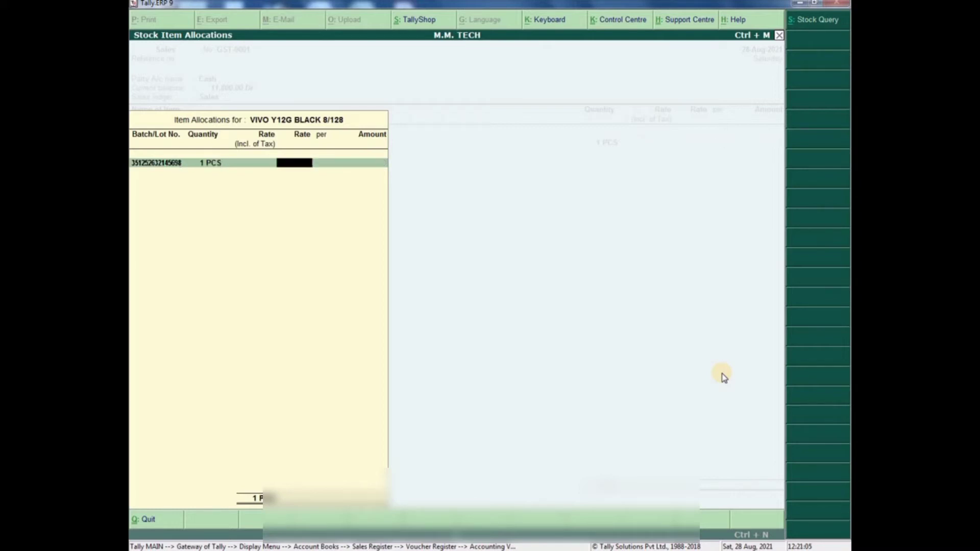
key(BackSpace)
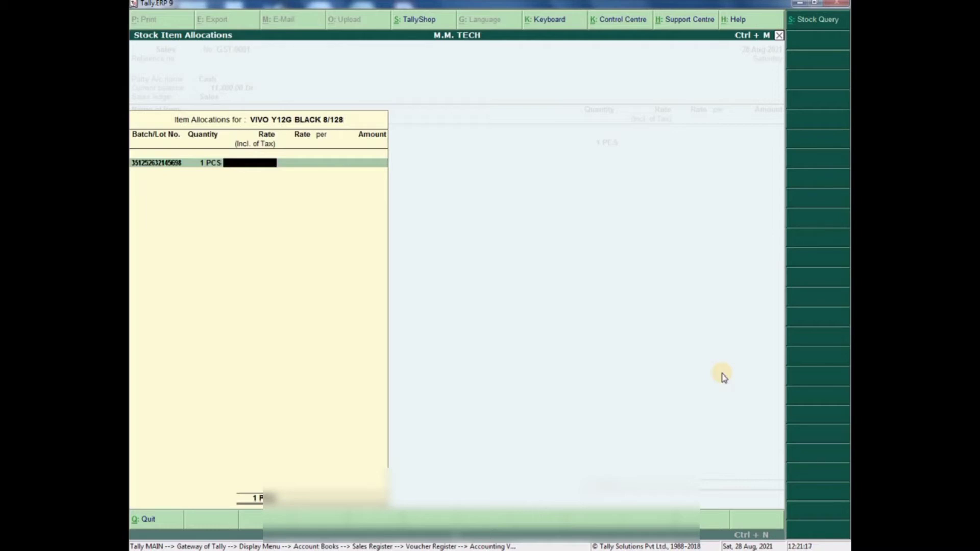
text(13)
text(000)
key(Return)
key(Return)
key(Return)
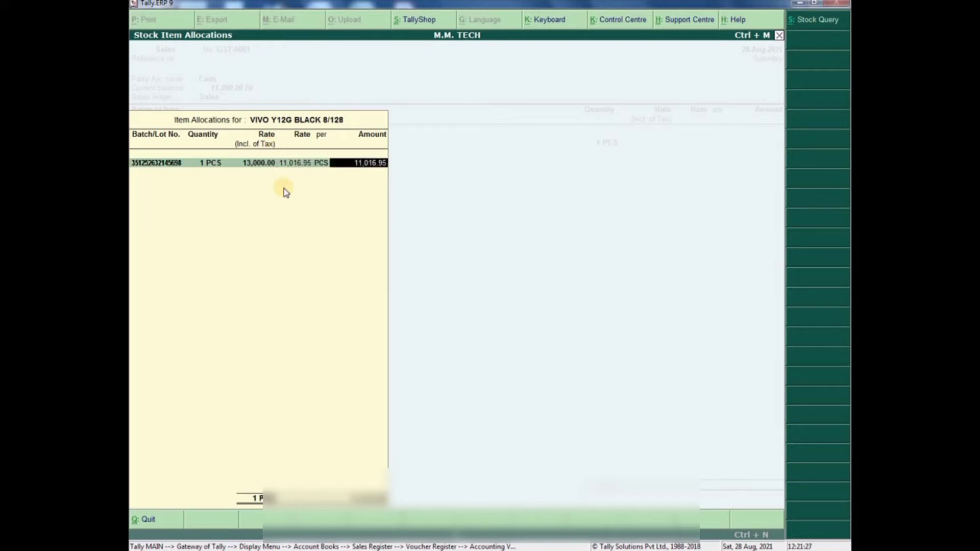
key(Return)
key(Return)
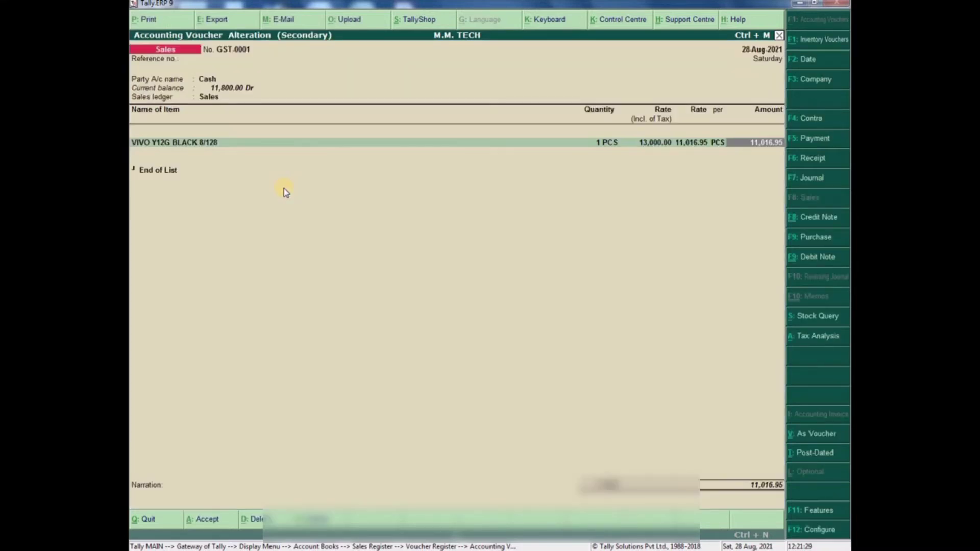
key(Return)
key(Return)
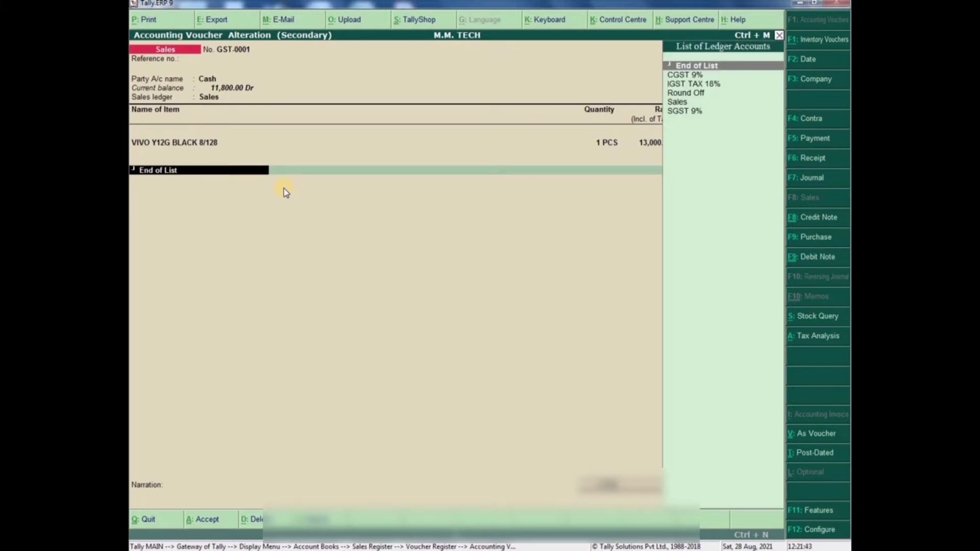
- Add CGST 9% and SGST 9% at 991.53 each, plus Round Off (-)0.01
text(c)
key(Return)
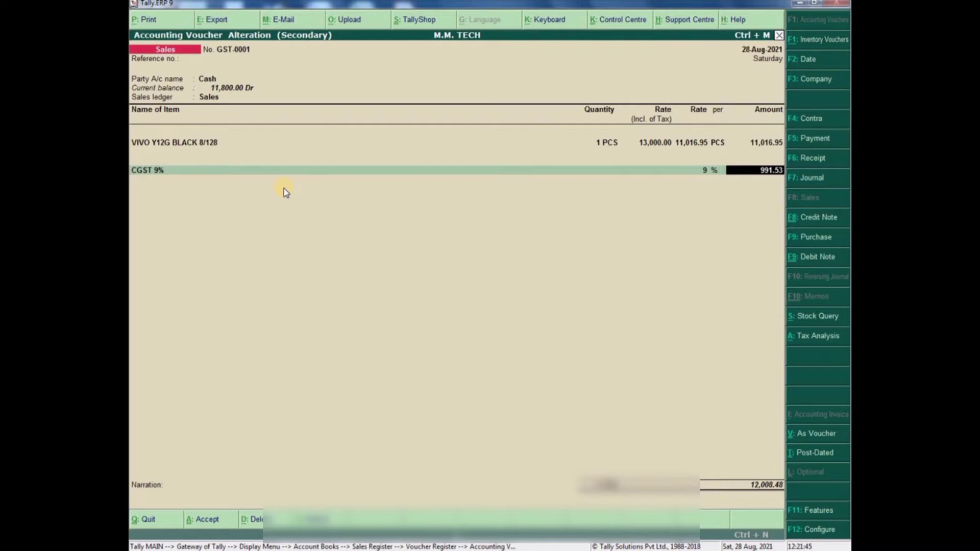
key(Return)
text(SGST)
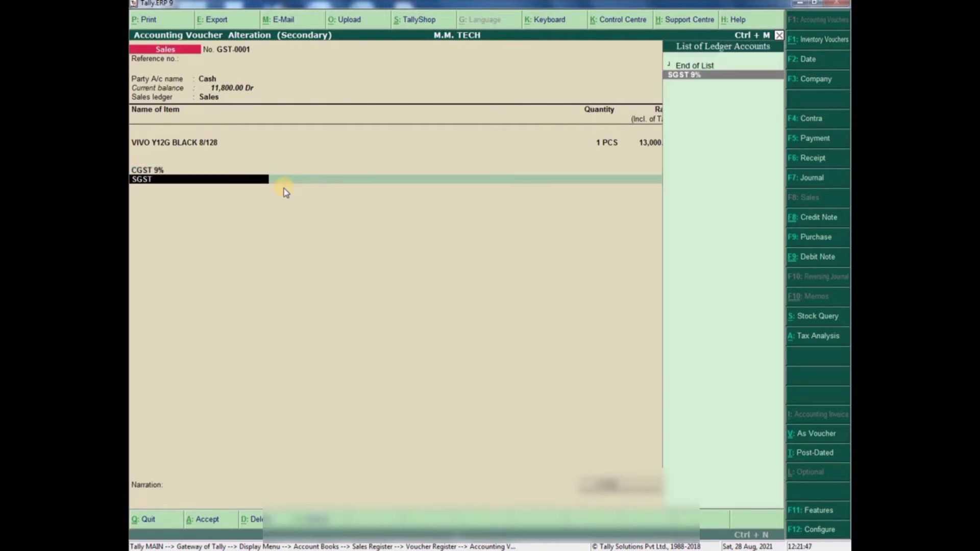
key(Return)
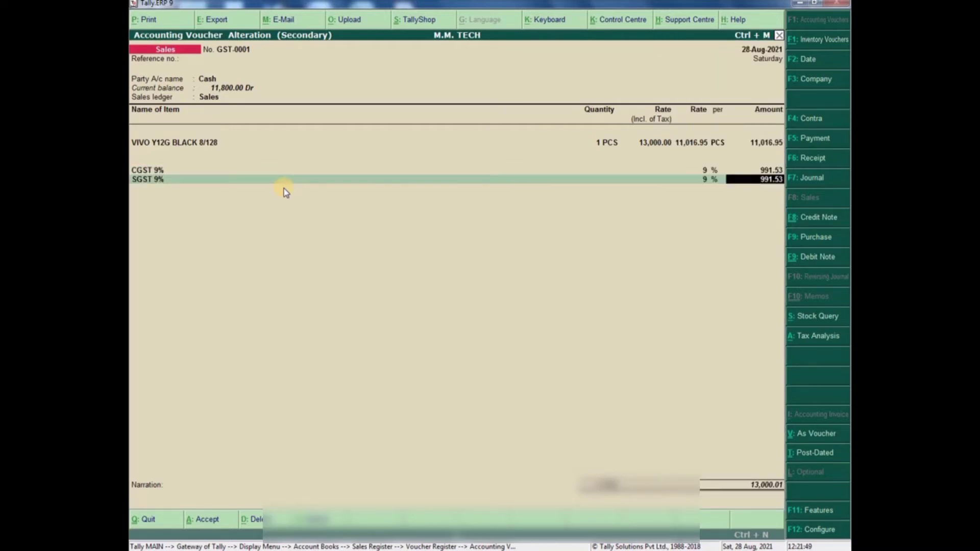
key(Return)
text(ROU)
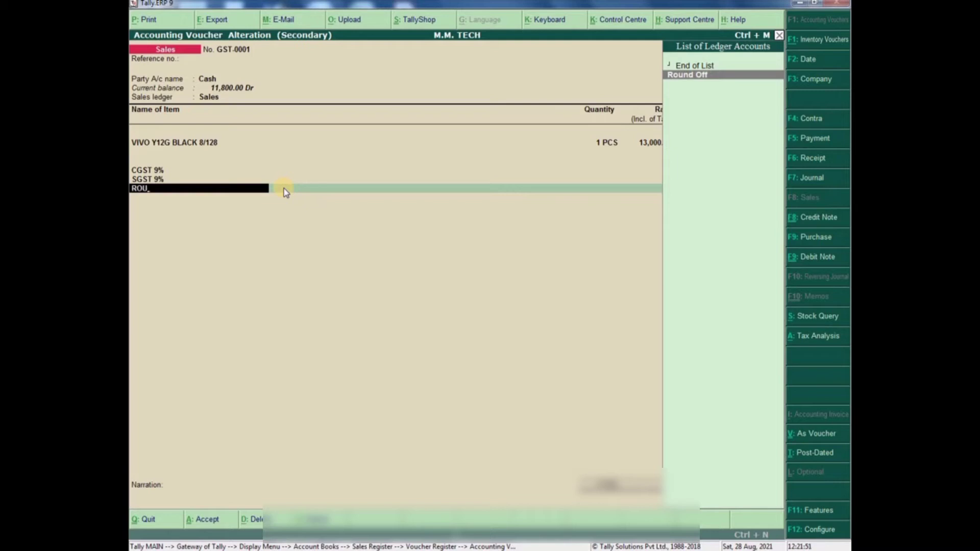
key(Return)
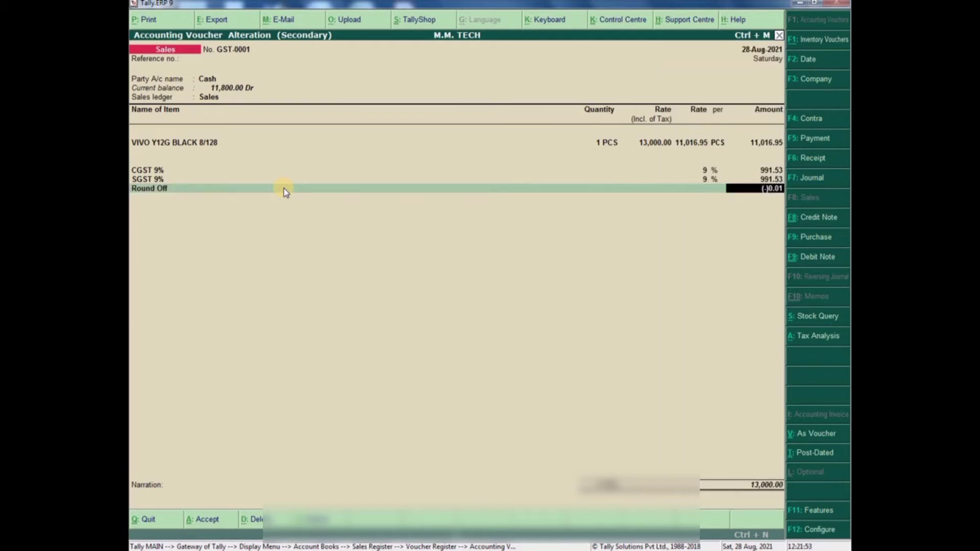
key(Return)
key(Return)
key(Return)
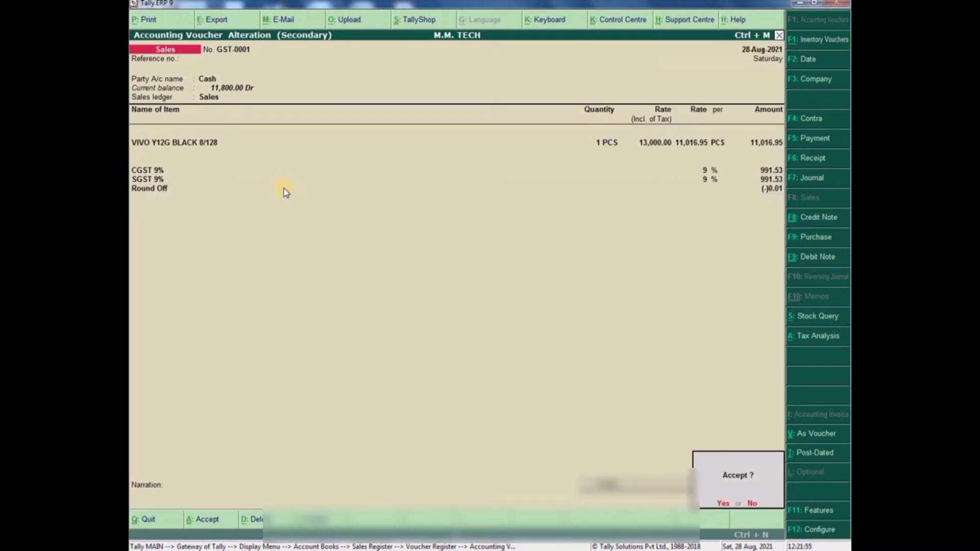
- Save GST-0001 and zoom through its Tax Invoice preview totalling ₹13,000.00
key(Return)
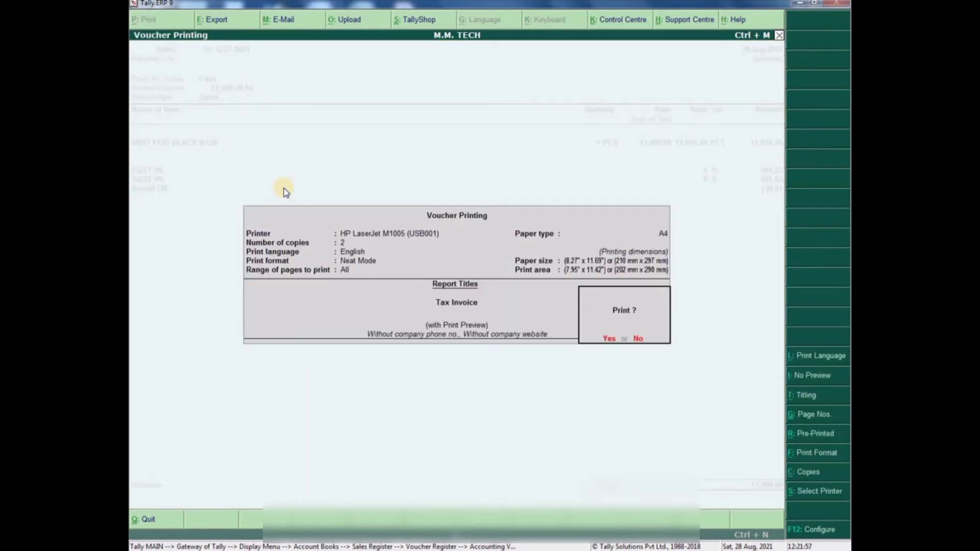
key(Return)
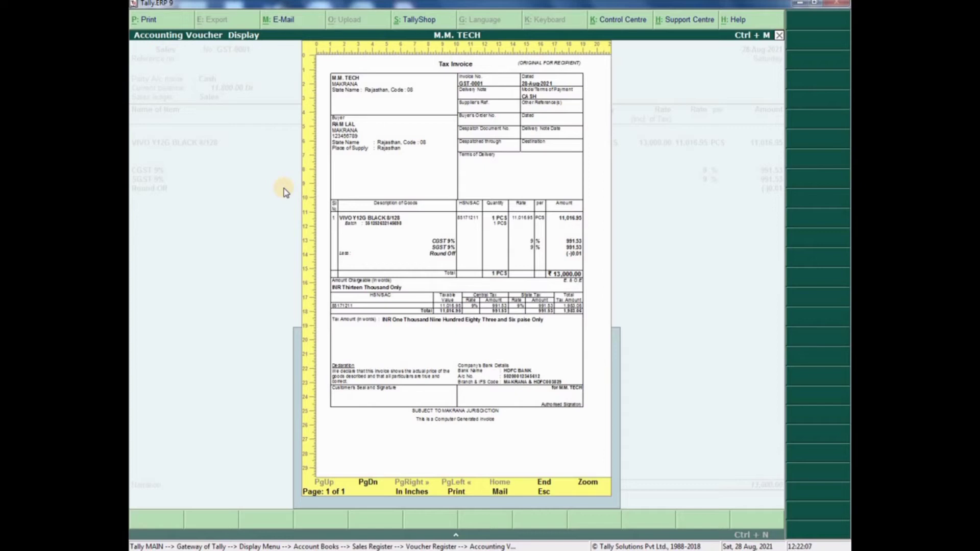
click(587, 482)
scroll(464, 320, down, 1)
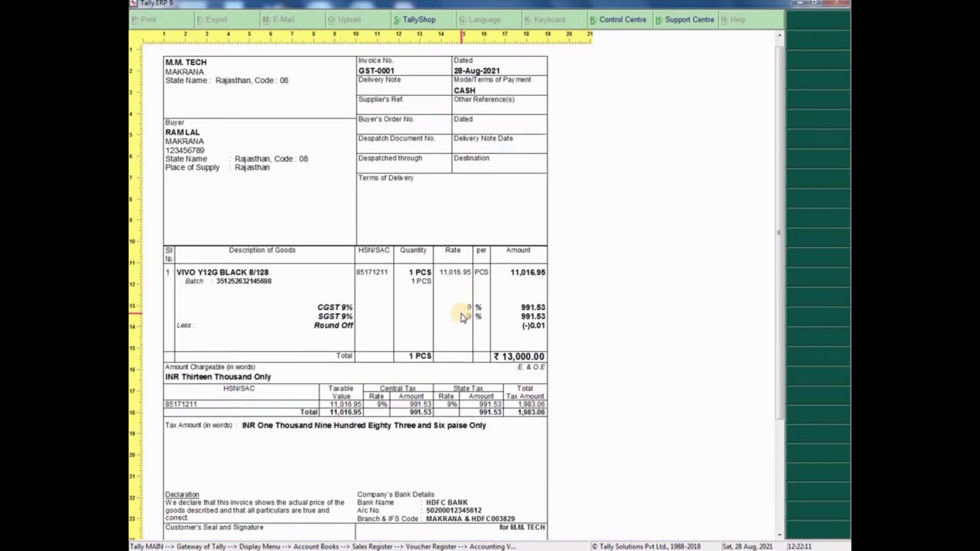
scroll(463, 317, down, 3)
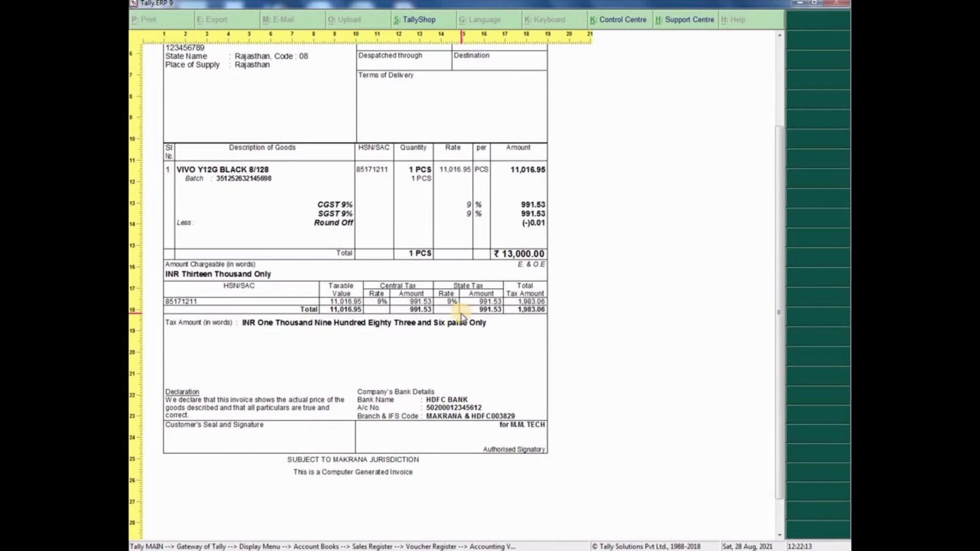
scroll(462, 317, up, 4)
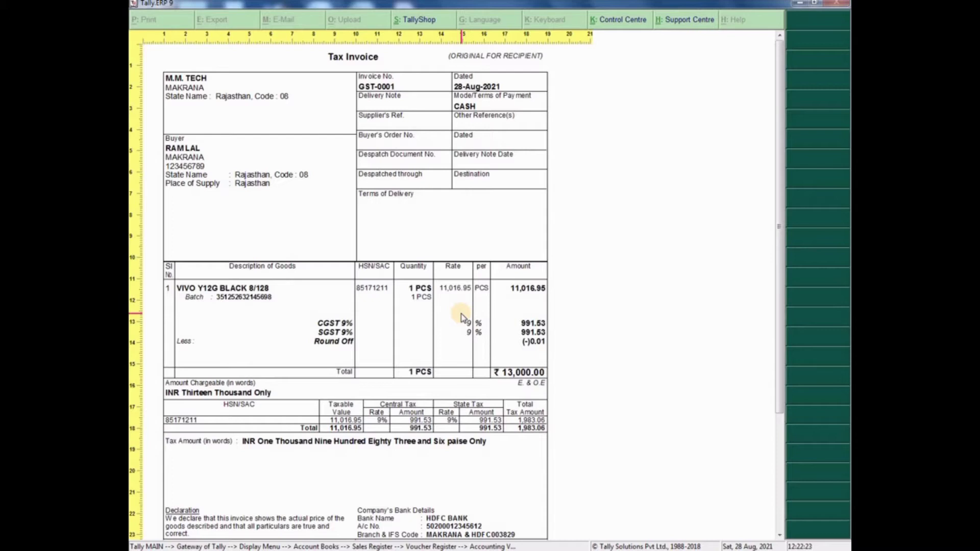
scroll(462, 318, down, 5)
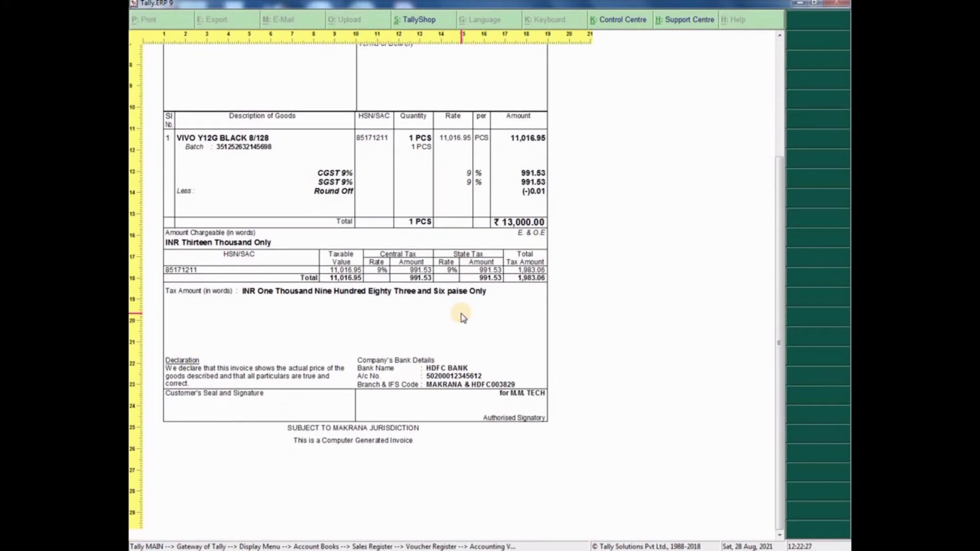
scroll(462, 318, up, 5)
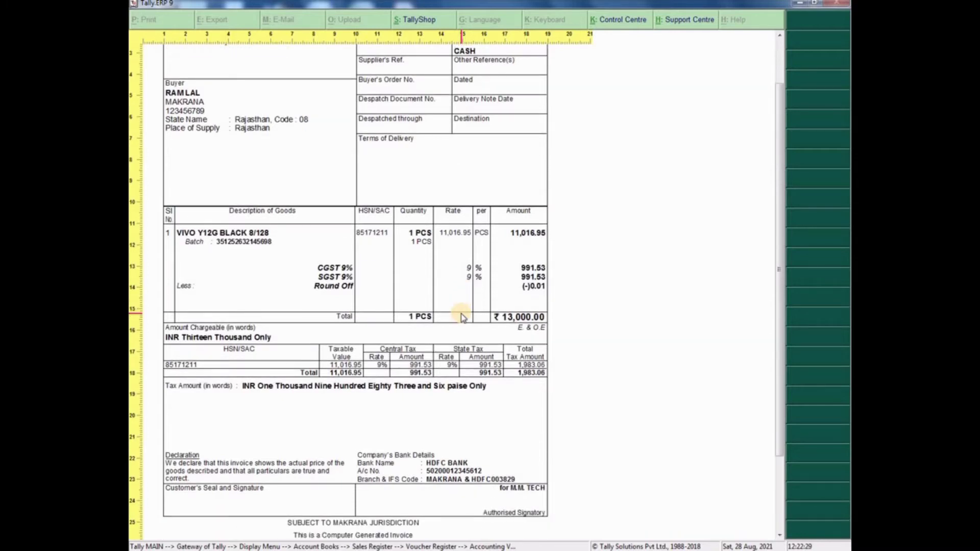
scroll(462, 317, up, 3)
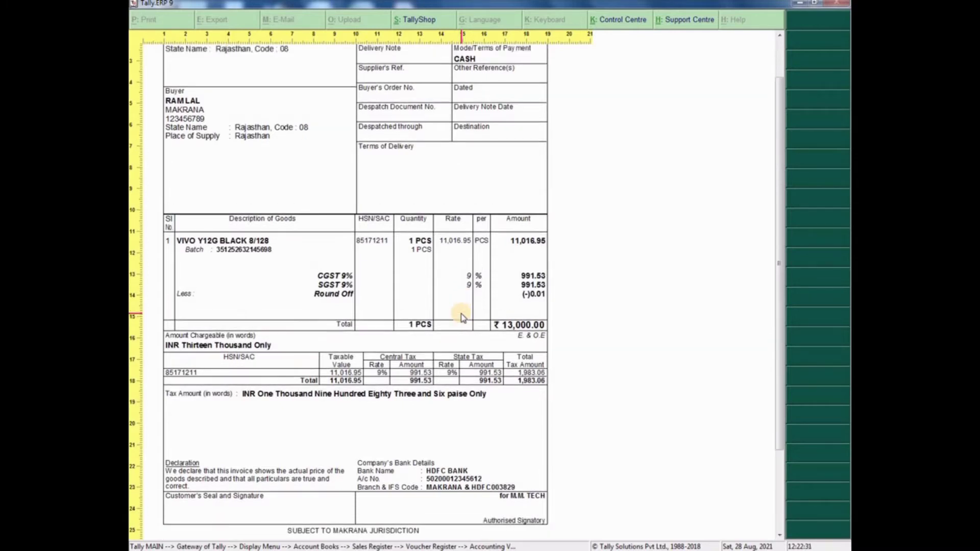
scroll(461, 317, down, 6)
scroll(461, 318, up, 5)
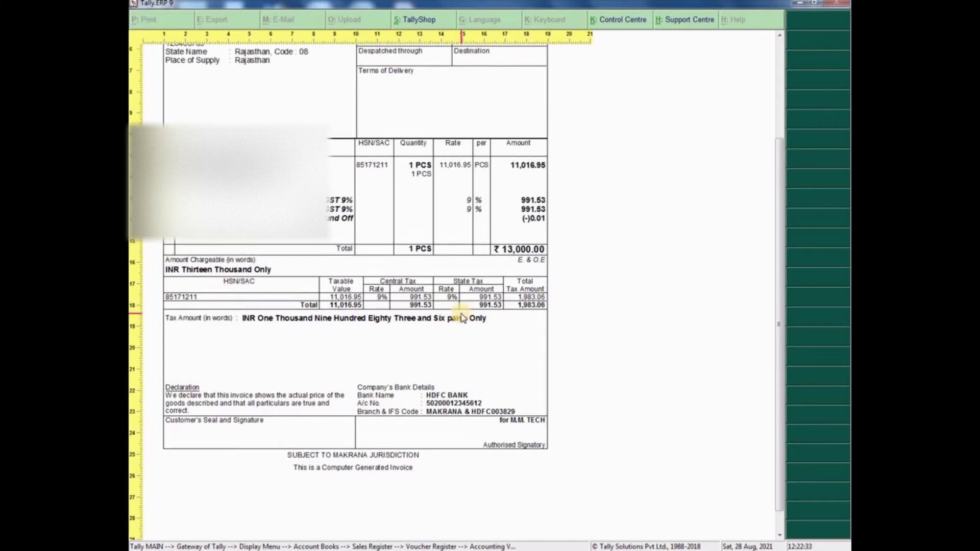
scroll(462, 317, up, 1)
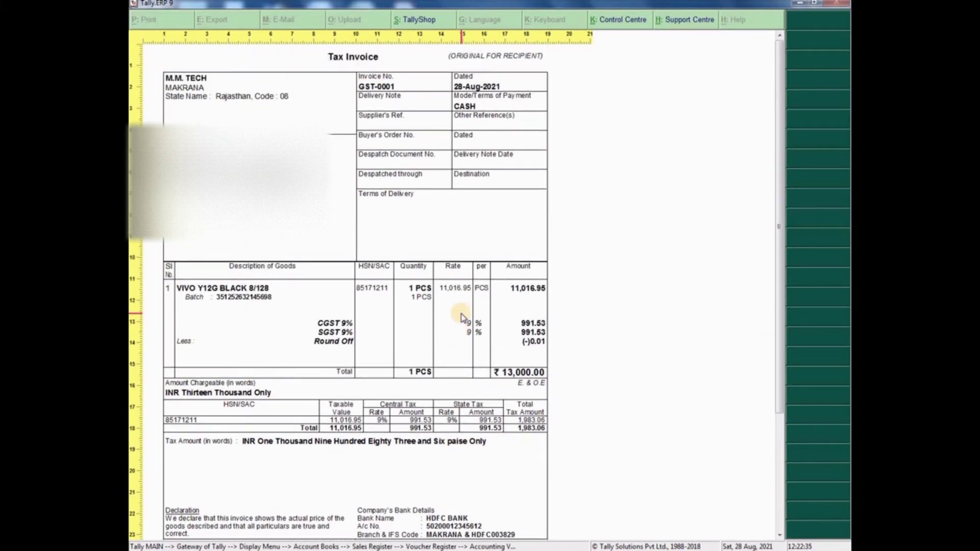
key(Escape)
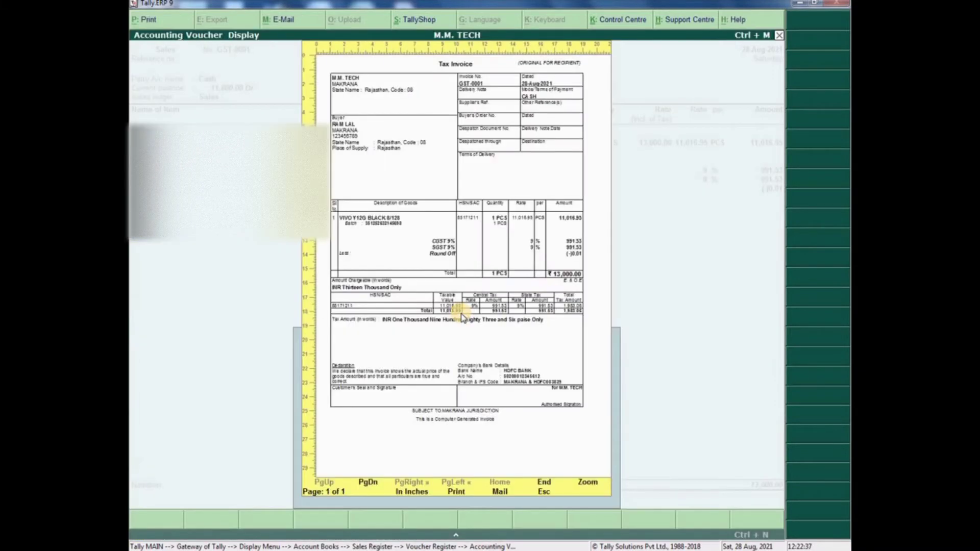
- Close the preview and inspect the Sales Accounts group in Profit & Loss A/c
key(Escape)
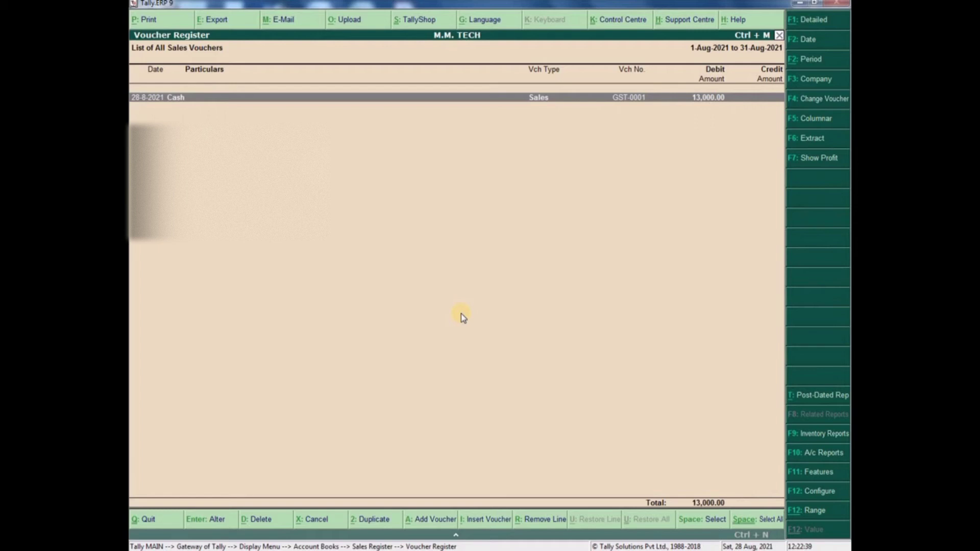
key(Escape)
key(Escape)
key(Escape)
key(Escape)
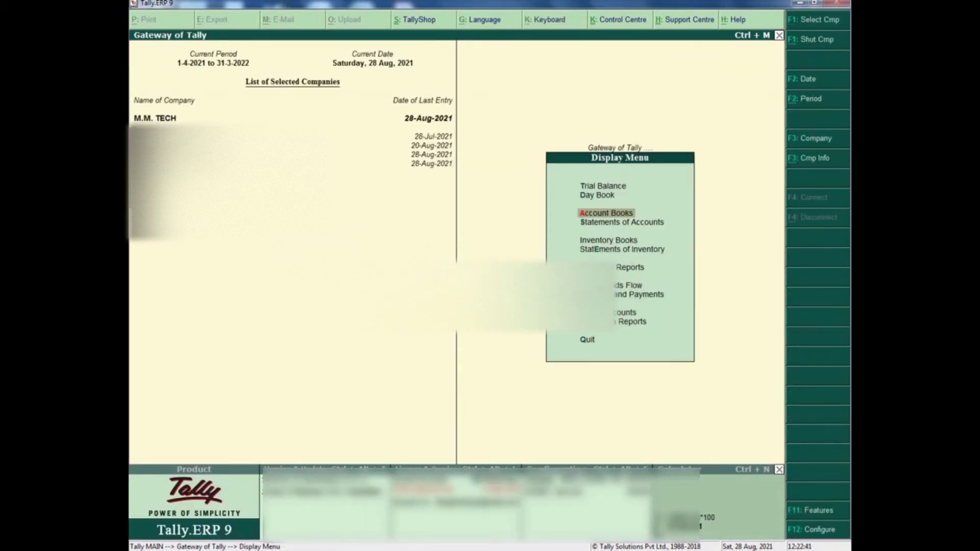
key(p)
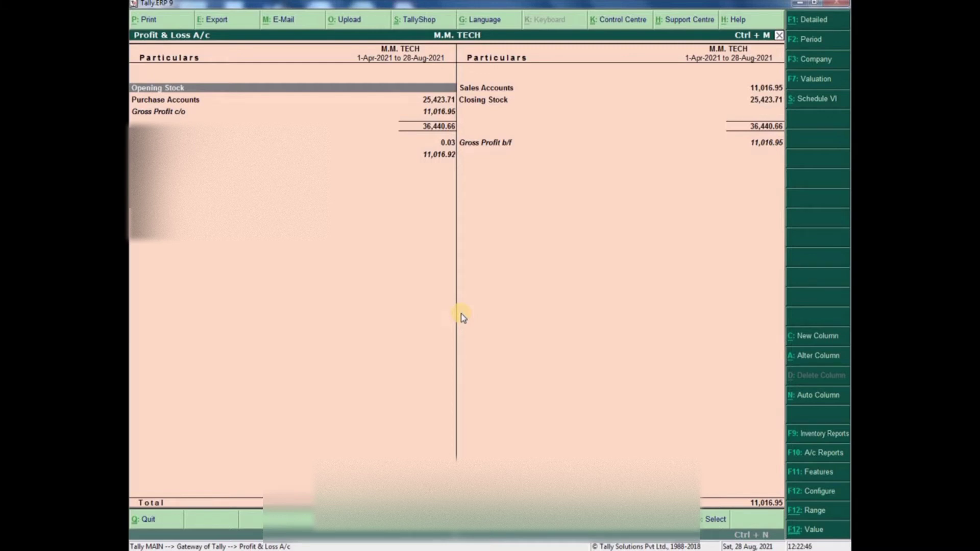
key(Right)
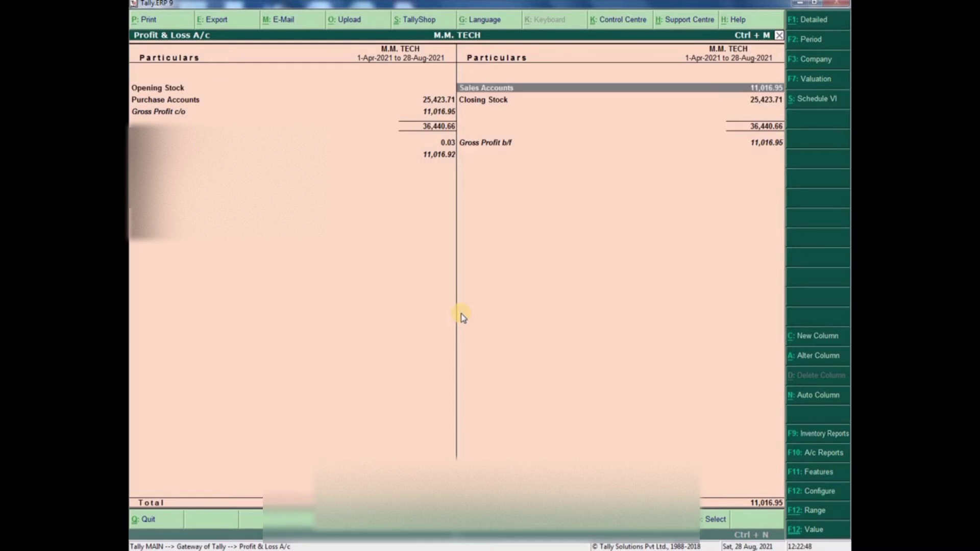
key(Return)
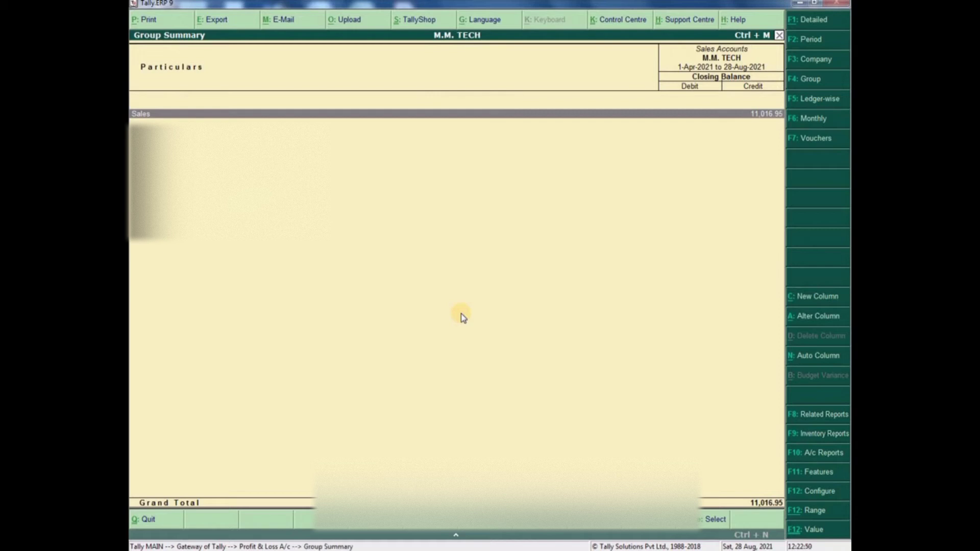
key(Escape)
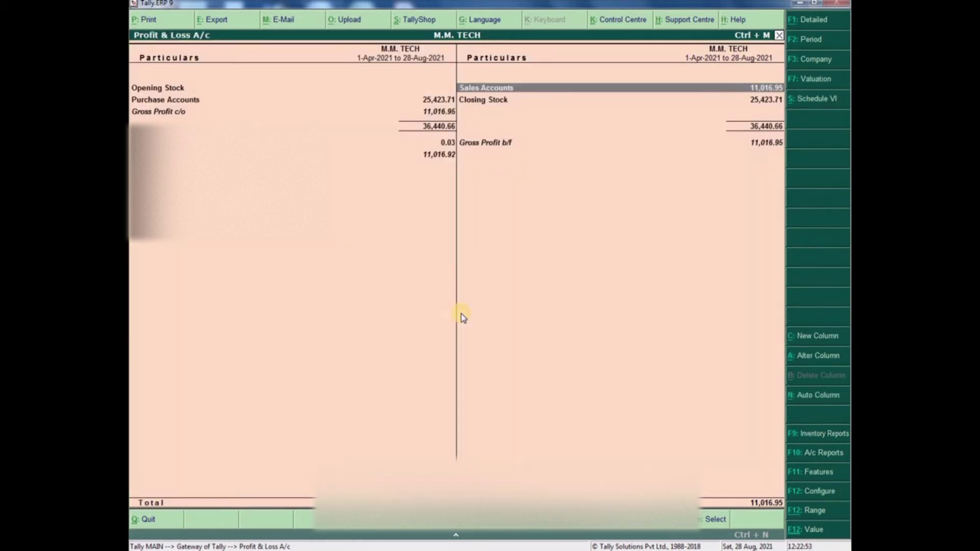
- View the SAMSUNG and VIVO MOBILE items behind Closing Stock
key(Down)
key(Down)
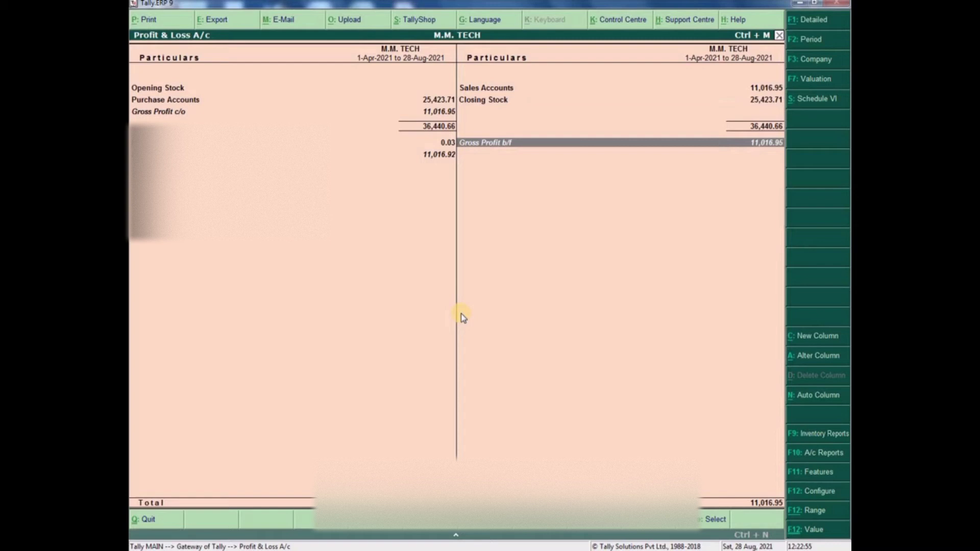
key(Up)
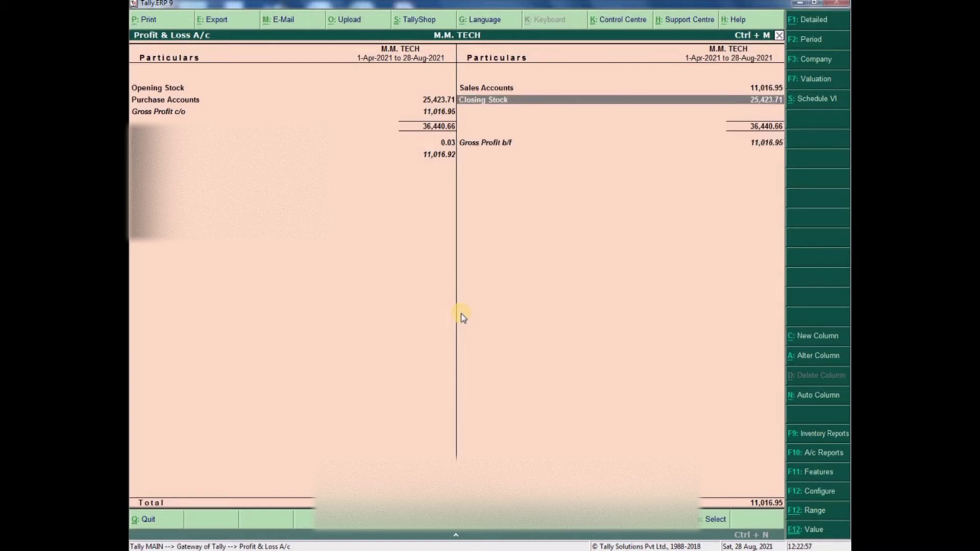
key(Up)
key(Down)
key(Return)
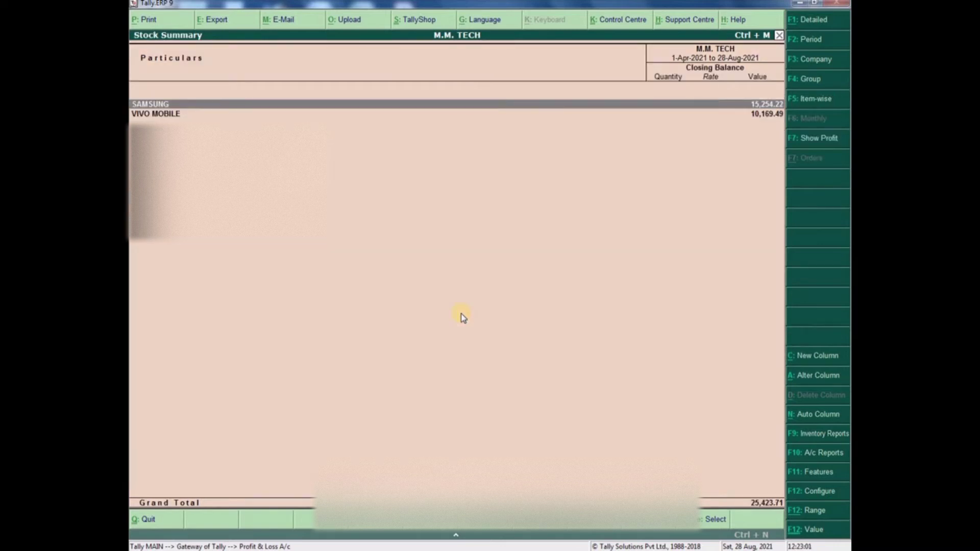
key(Return)
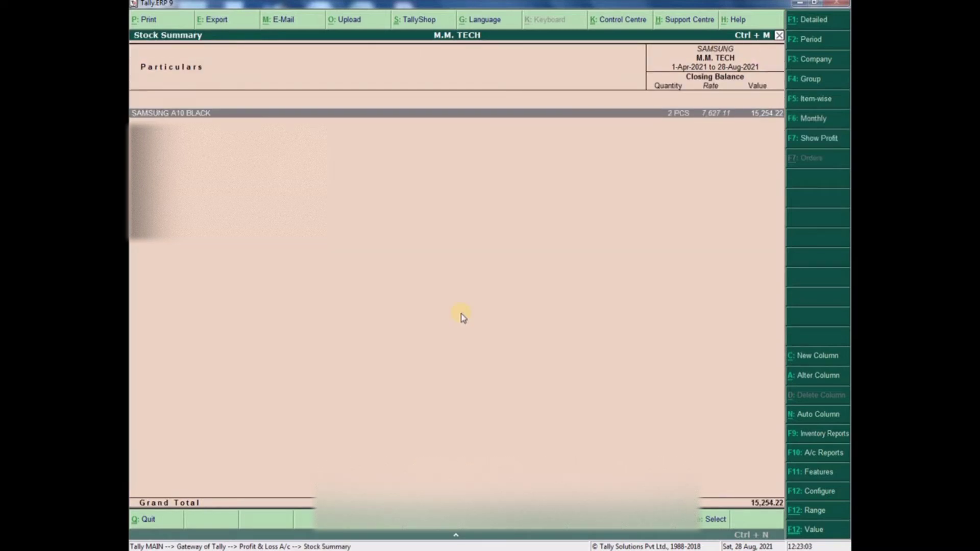
key(Escape)
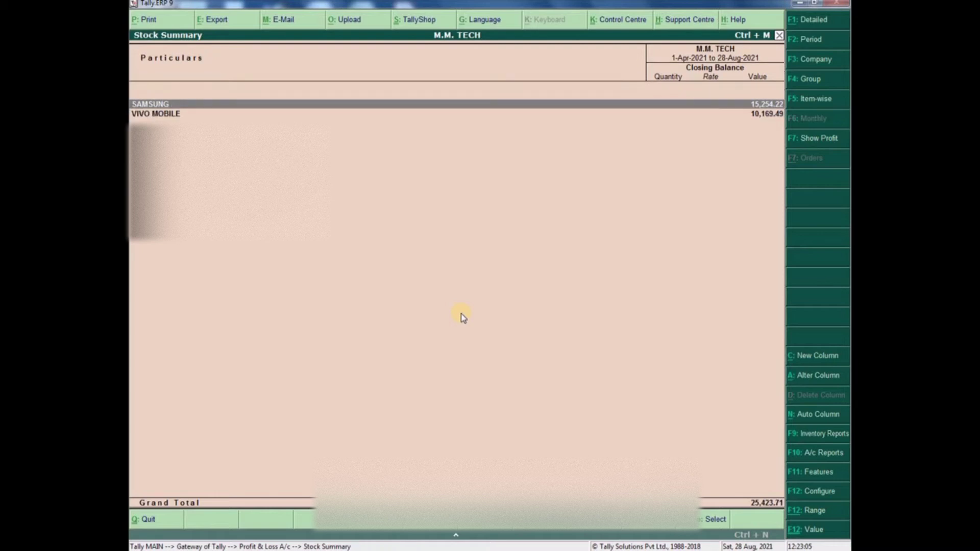
key(Down)
key(Return)
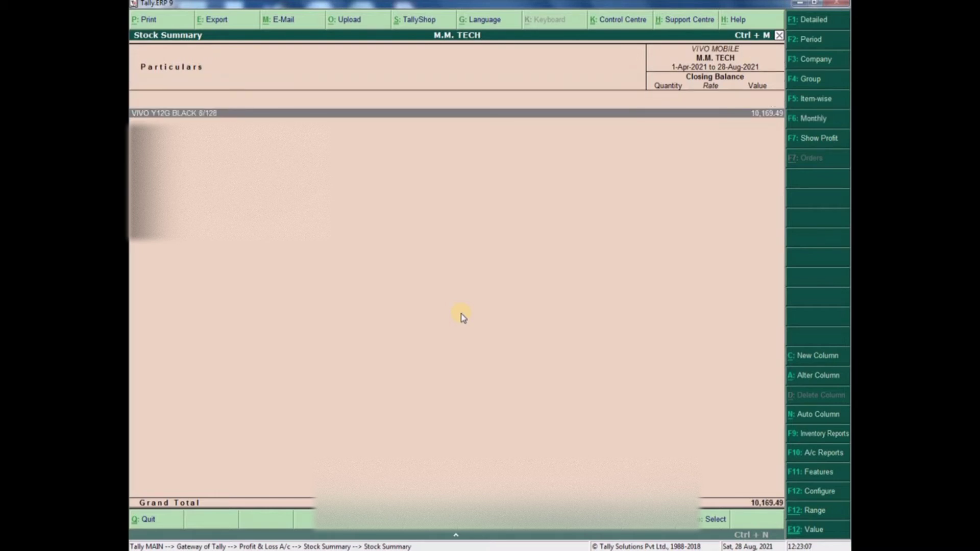
key(Escape)
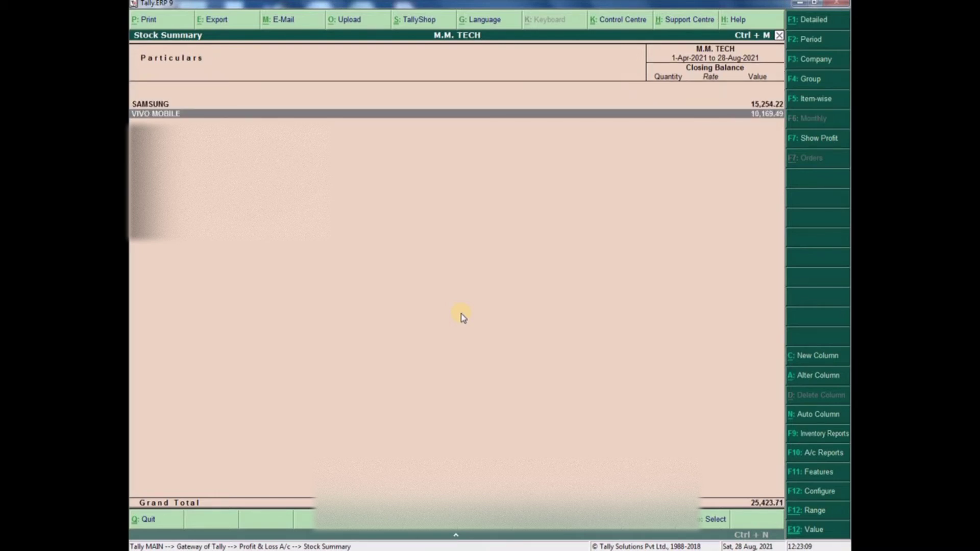
- Recheck the SAMSUNG stock, add outwards and gross profit columns, then return to Gateway
key(Escape)
key(Return)
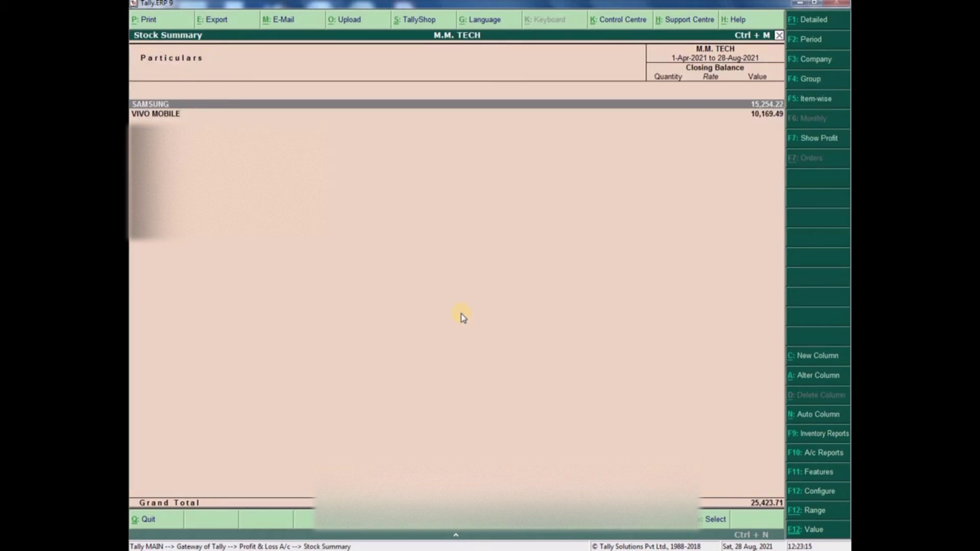
key(Return)
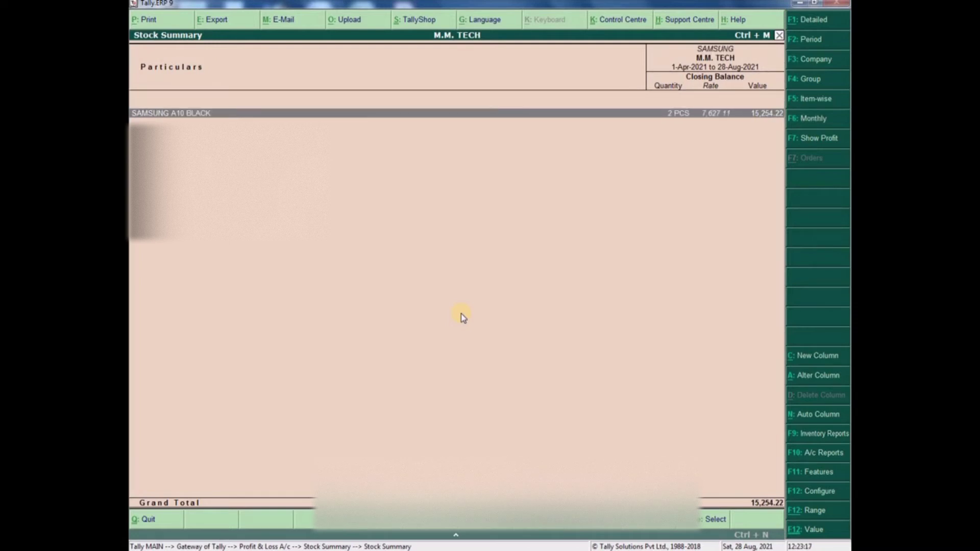
key(Escape)
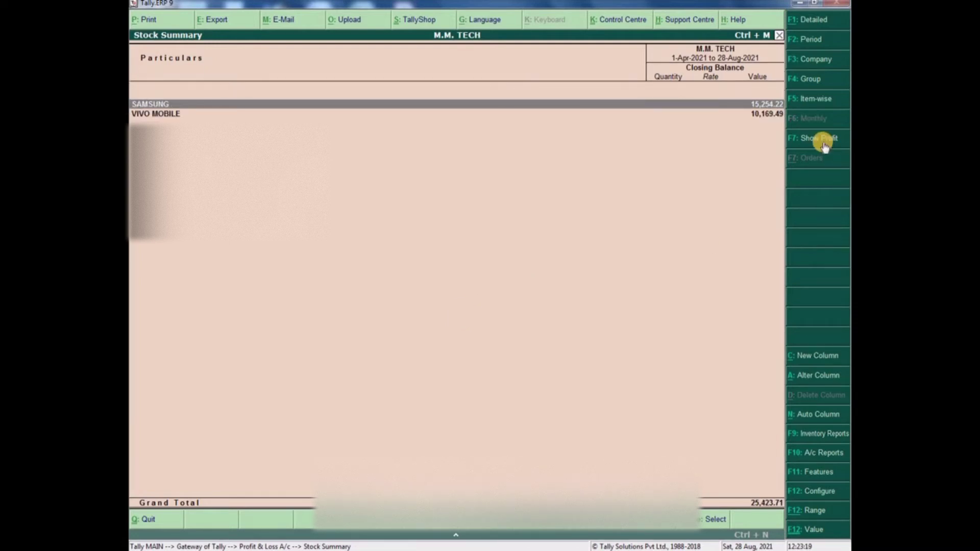
click(819, 141)
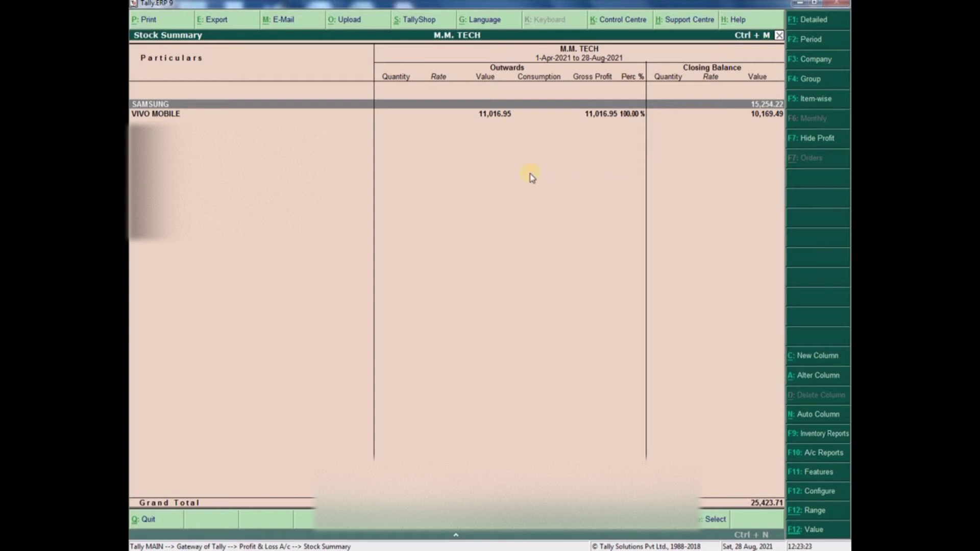
key(Escape)
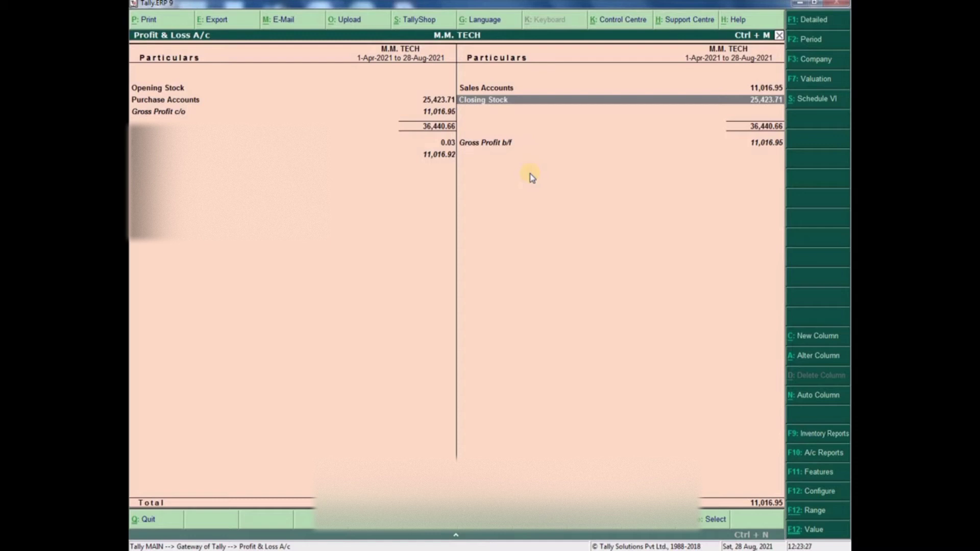
key(Escape)
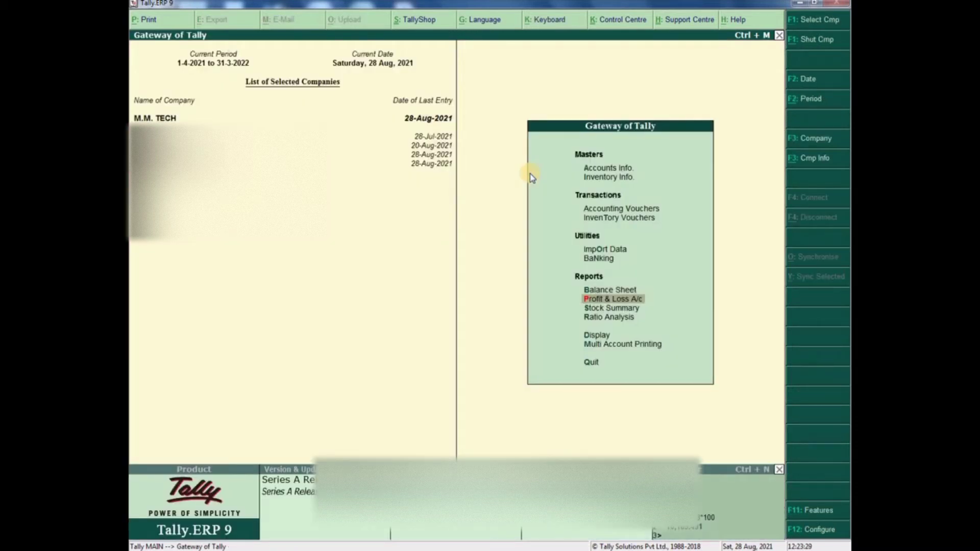
- Show profit in the August Sales Register: GST-0001 earns 847.45 (7.69%)
key(d)
key(a)
key(s)
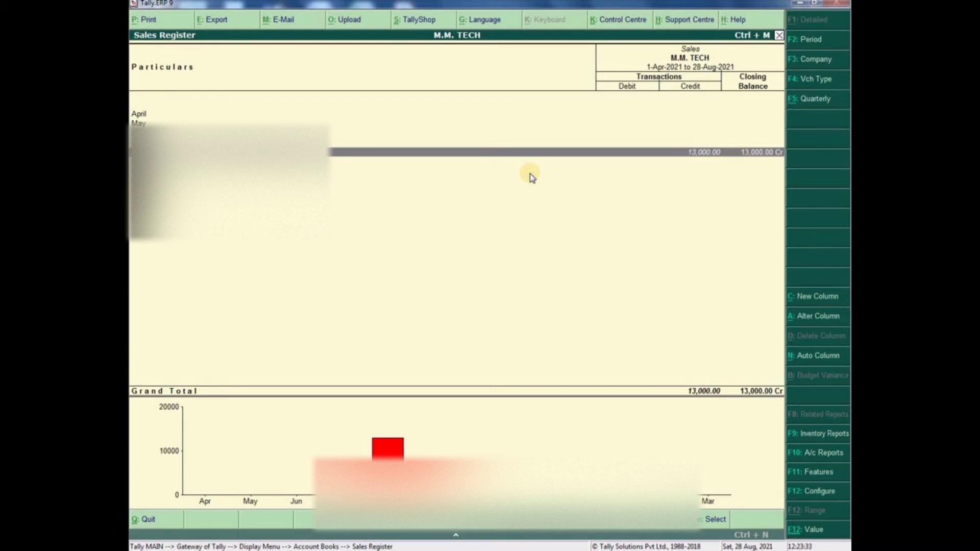
key(Return)
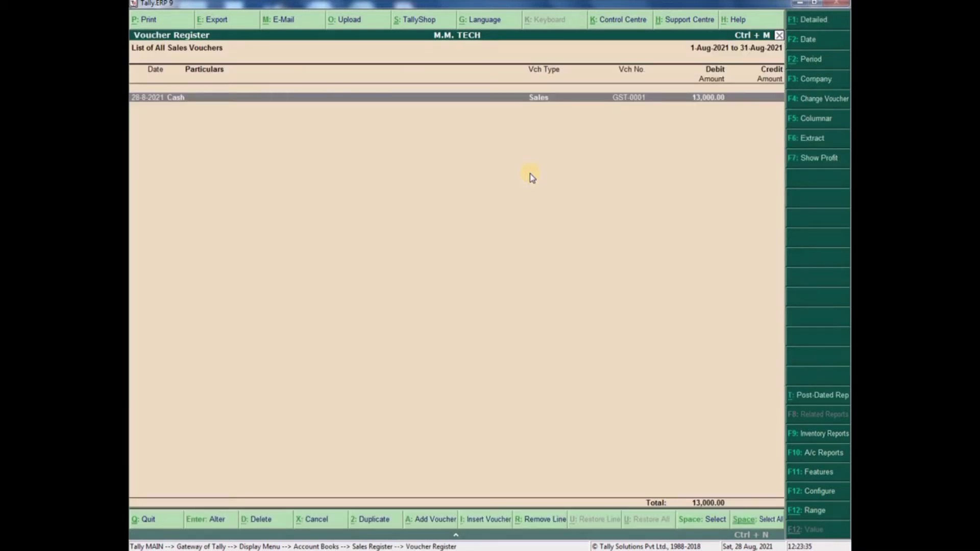
click(810, 159)
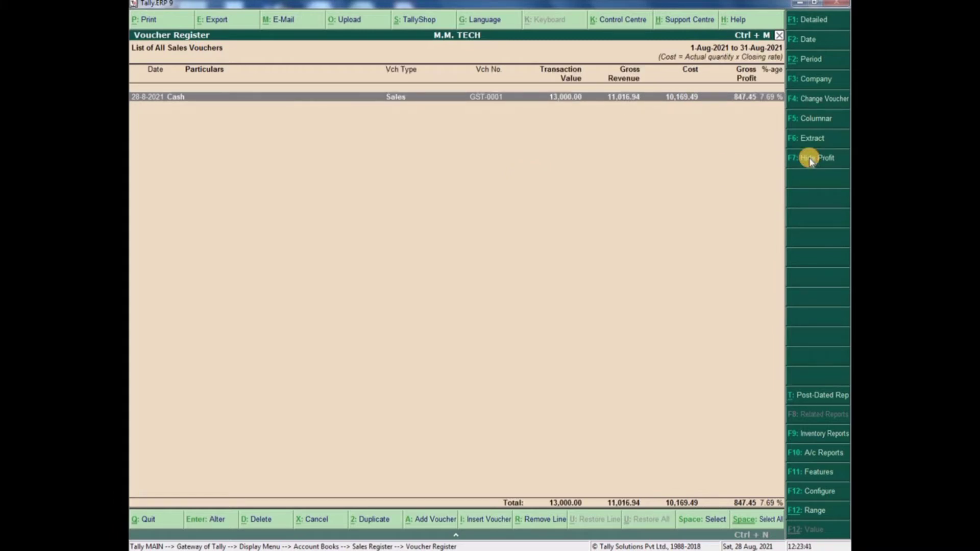
click(744, 101)
- Go from the main menu through Display and Inventory Books to the VIVO Y12G BLACK 8/128 batch list
key(Escape)
key(Escape)
key(Escape)
key(Escape)
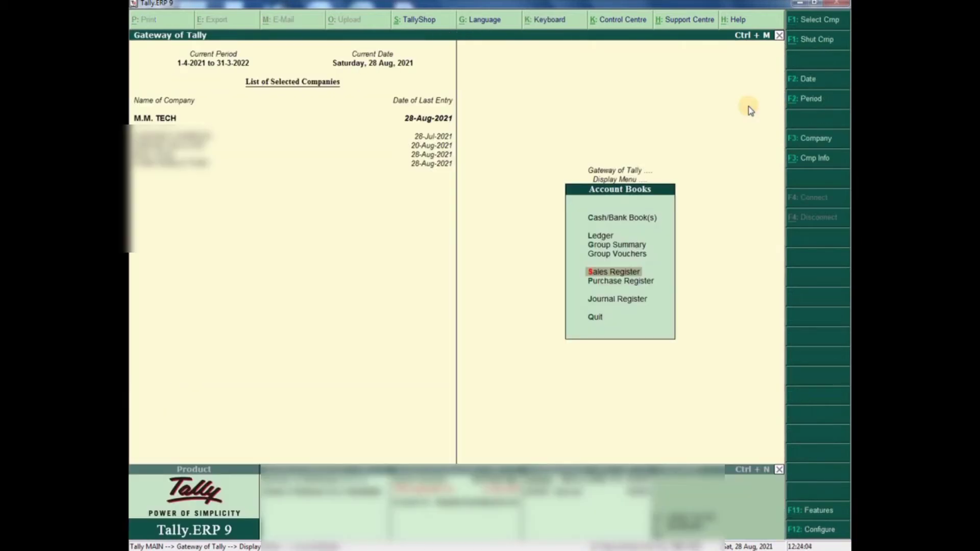
key(n)
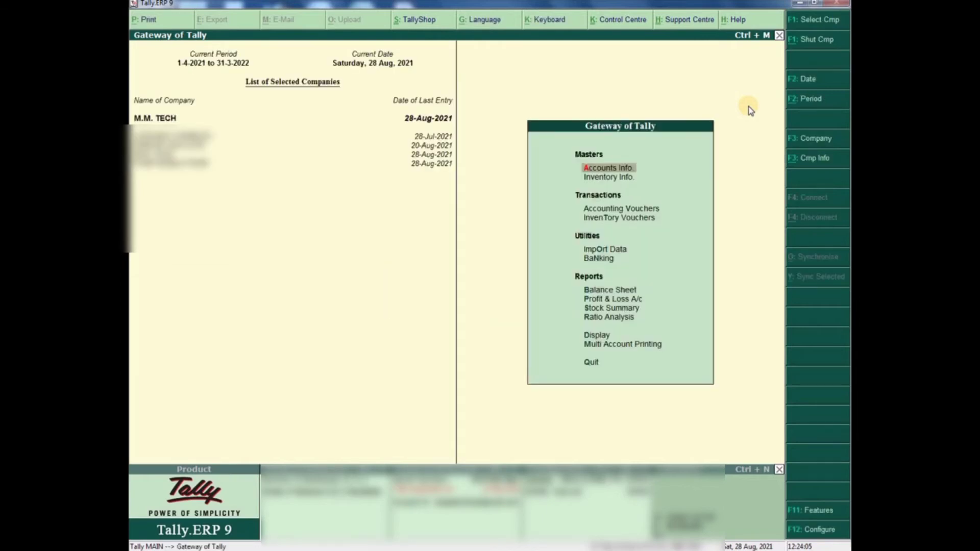
key(Down)
key(Down)
key(Down)
key(Down)
key(Down)
key(Down)
key(Down)
key(Down)
key(Down)
key(Down)
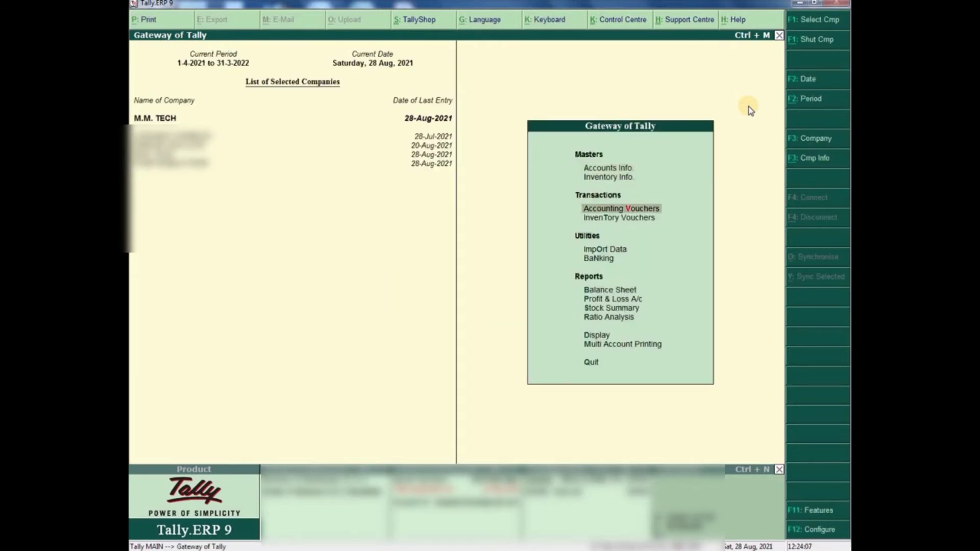
key(Return)
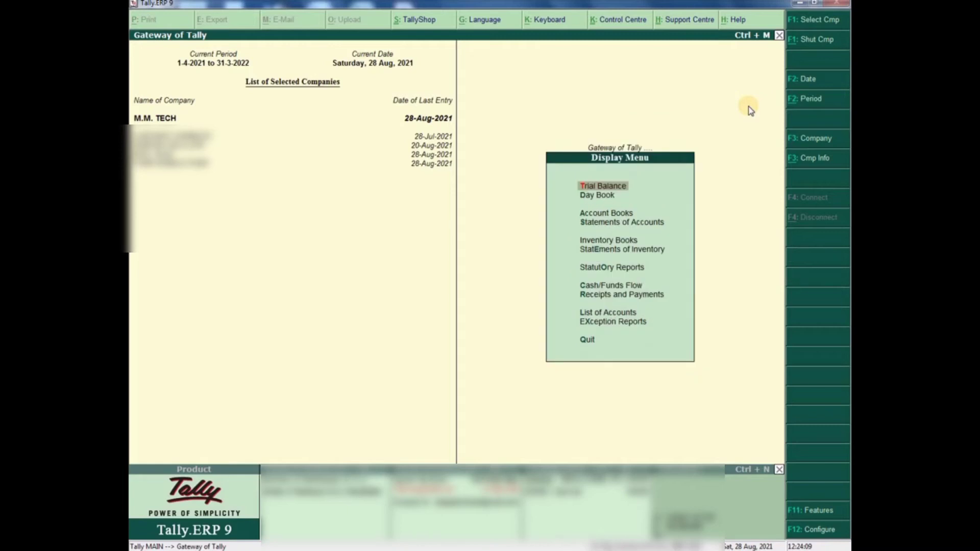
key(Down)
key(Down)
key(Down)
key(Down)
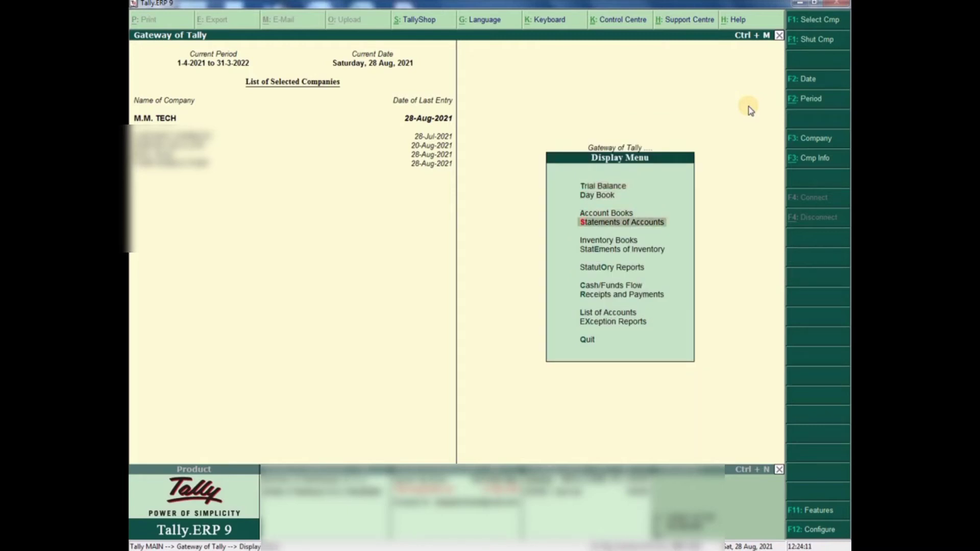
key(Return)
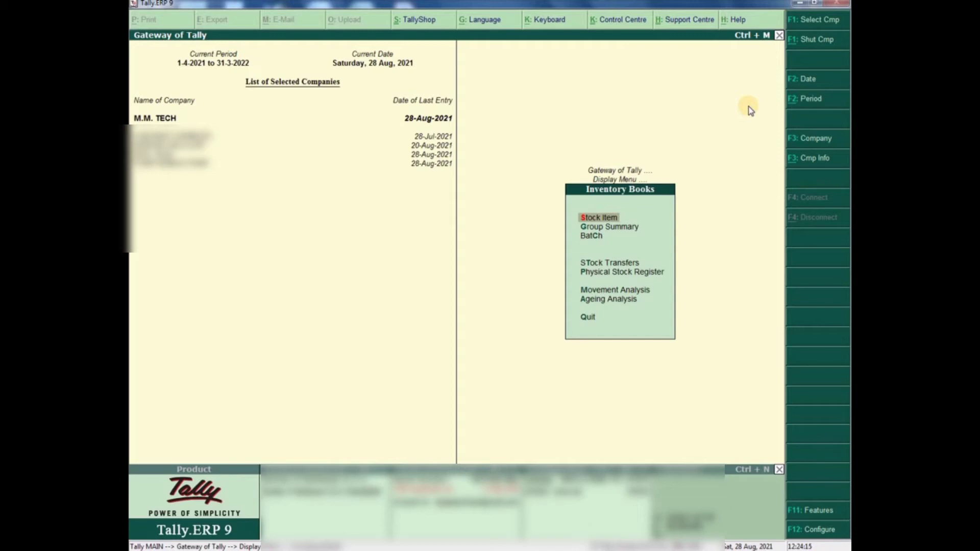
key(Down)
key(Down)
key(Return)
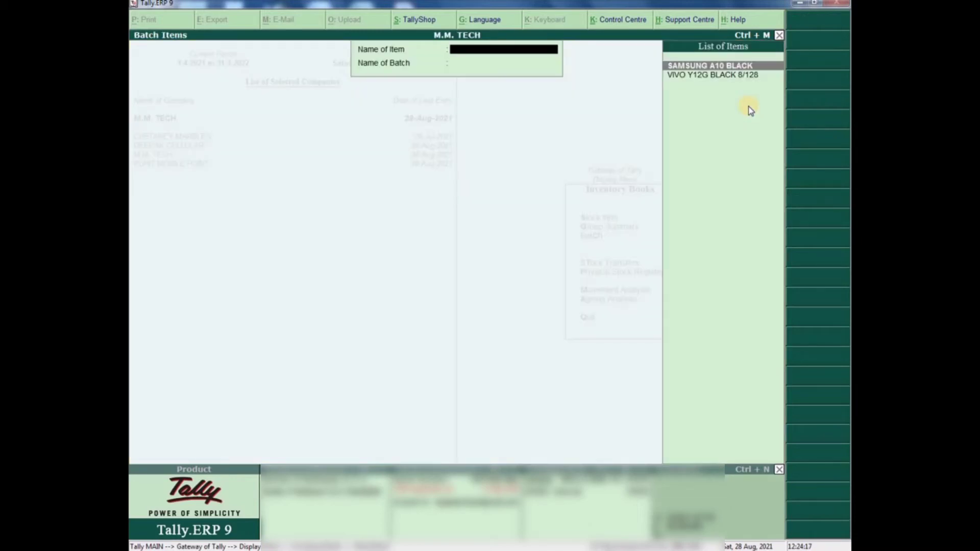
key(Down)
key(Return)
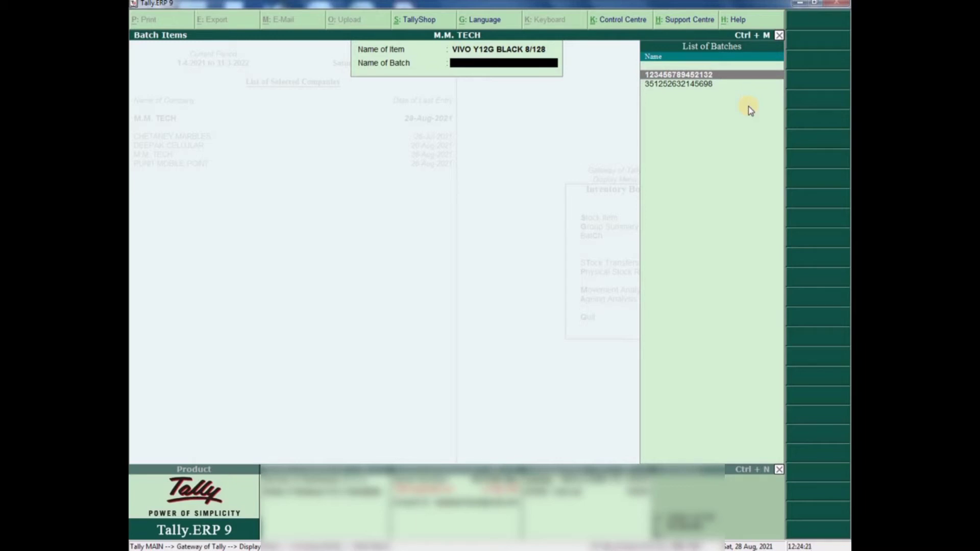
- Open the batch's vouchers and toggle Show Profit to review the 847.46 gross profit
key(Return)
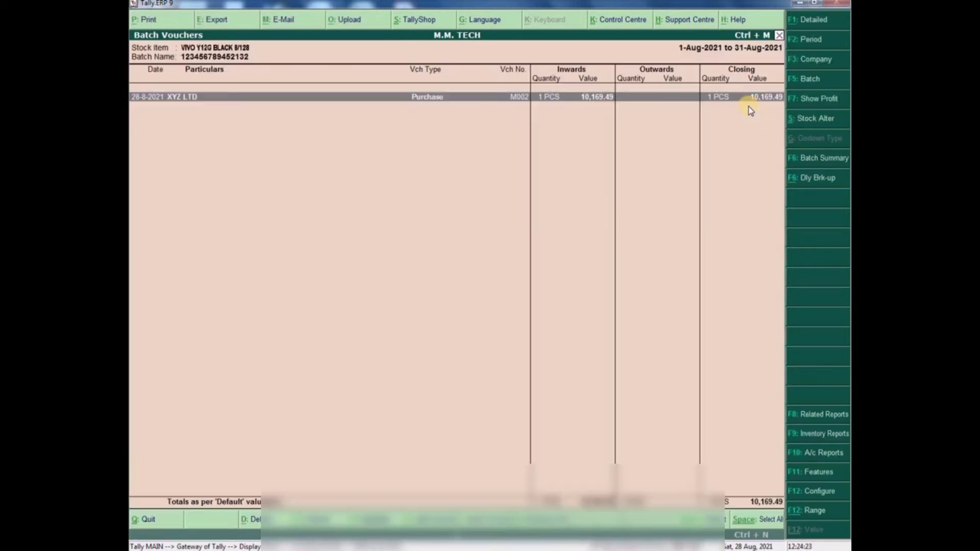
key(Escape)
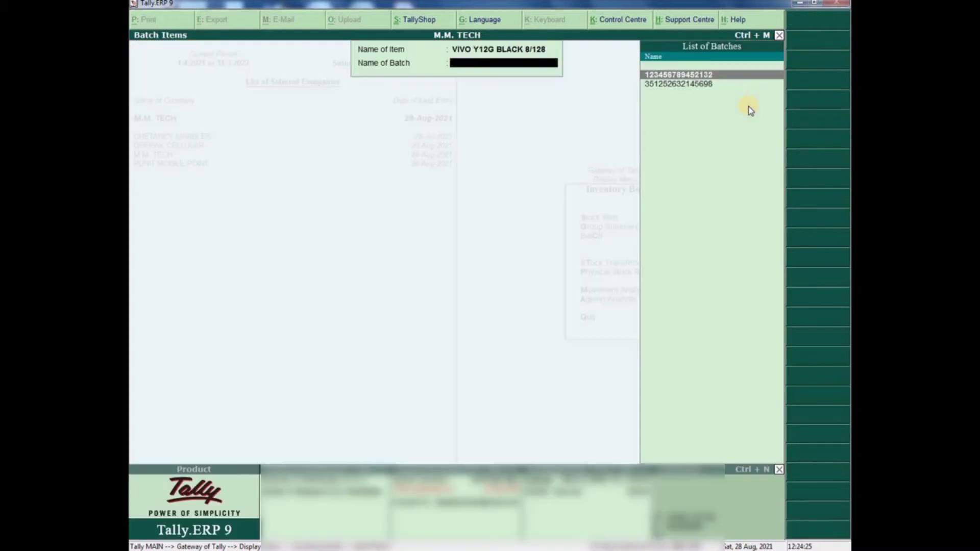
key(Down)
key(Return)
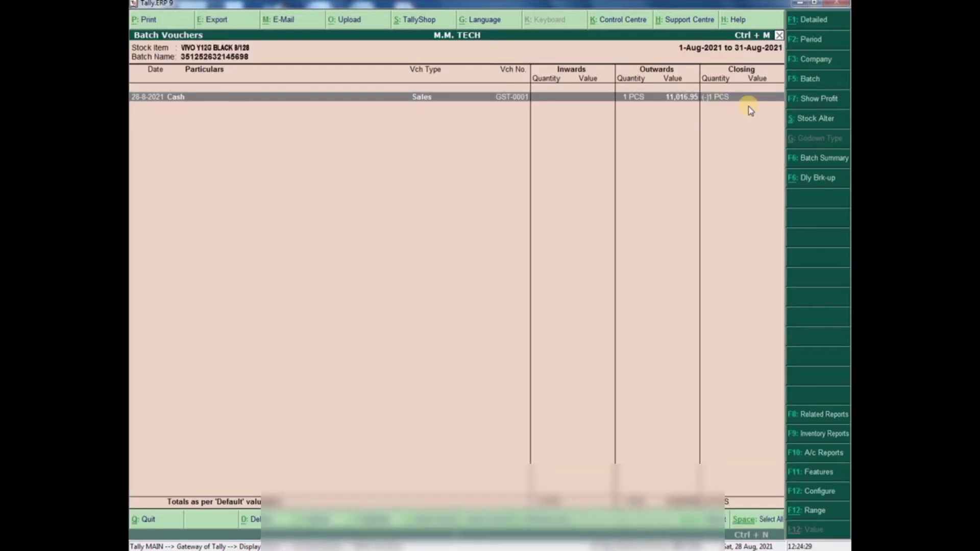
key(Escape)
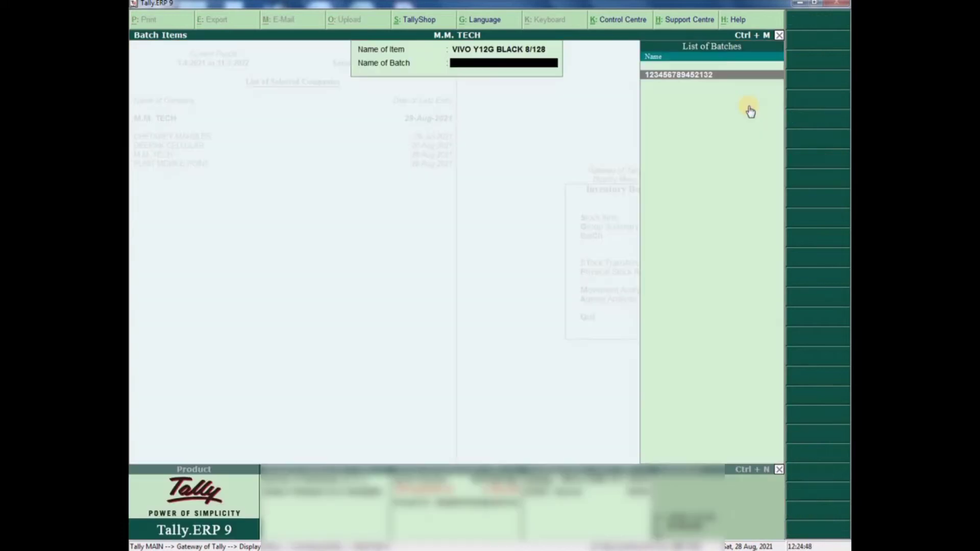
key(Return)
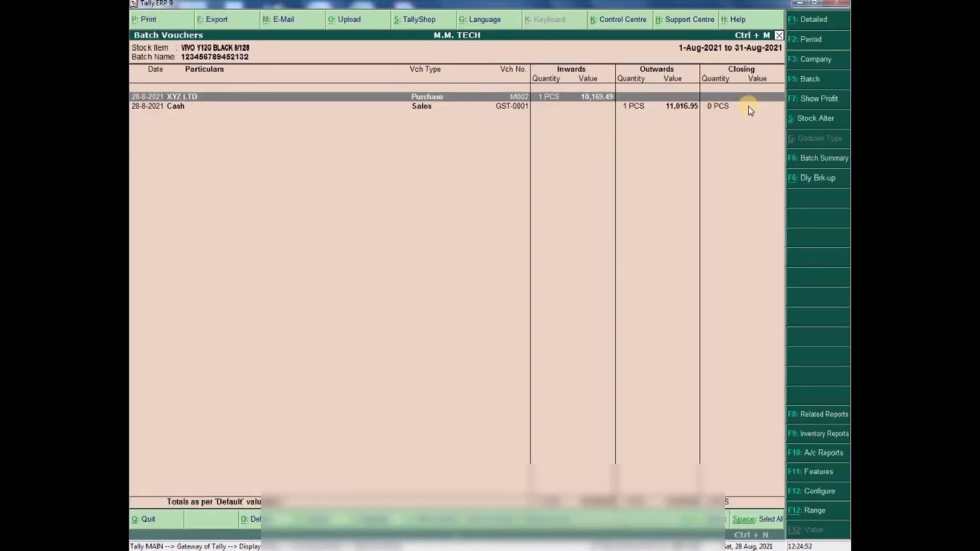
click(797, 101)
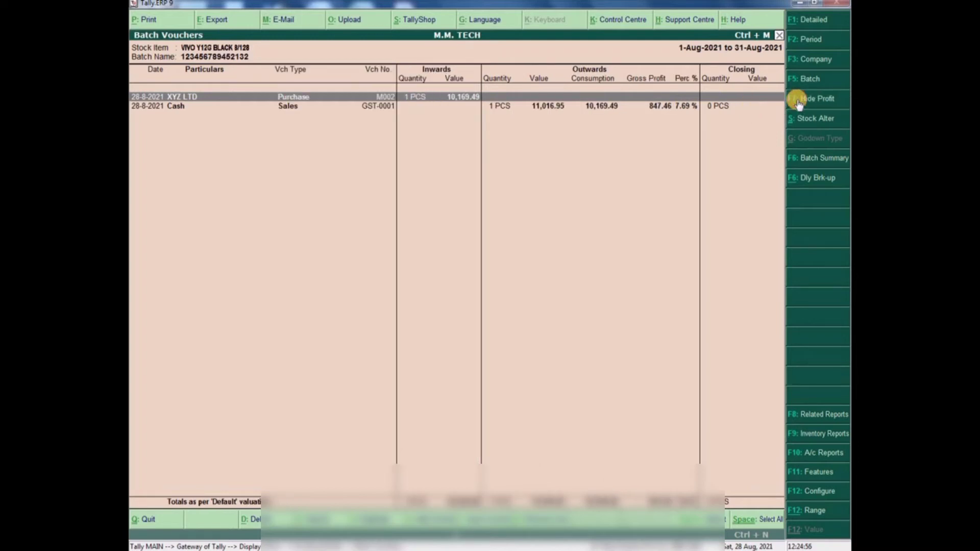
click(799, 102)
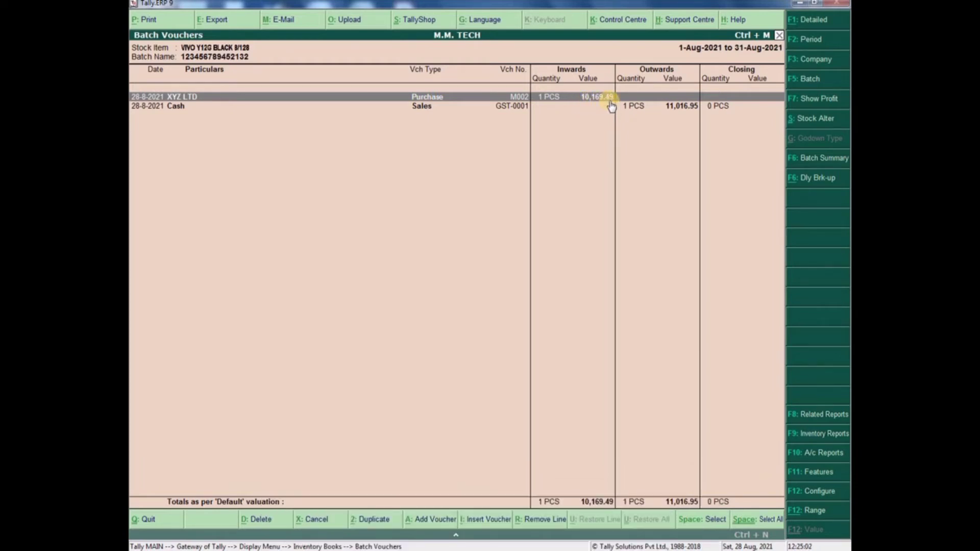
- Check the profit in Windows Calculator by computing 10169.49 - 11016.95
key(ctrl+n)
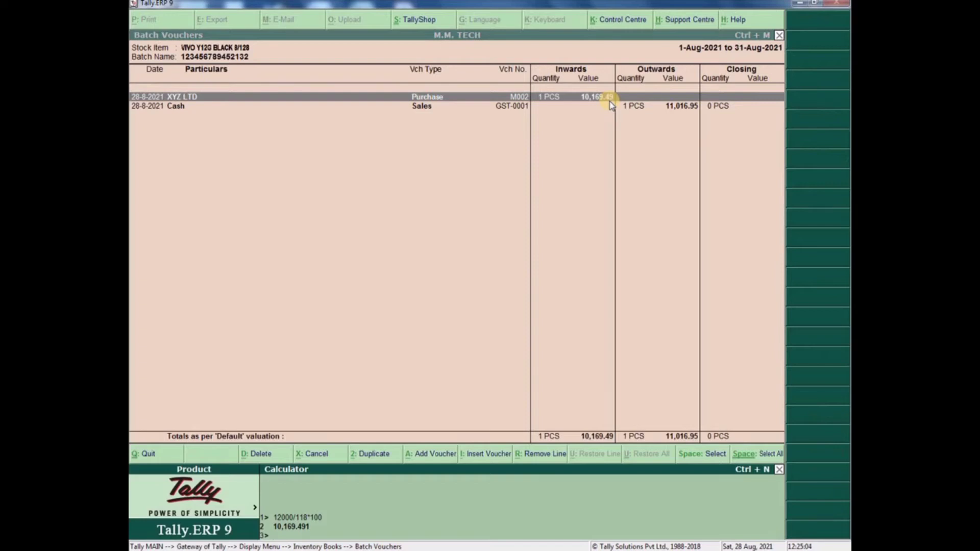
text(10169.49)
key(BackSpace)
key(BackSpace)
key(BackSpace)
key(BackSpace)
key(BackSpace)
key(BackSpace)
key(BackSpace)
key(BackSpace)
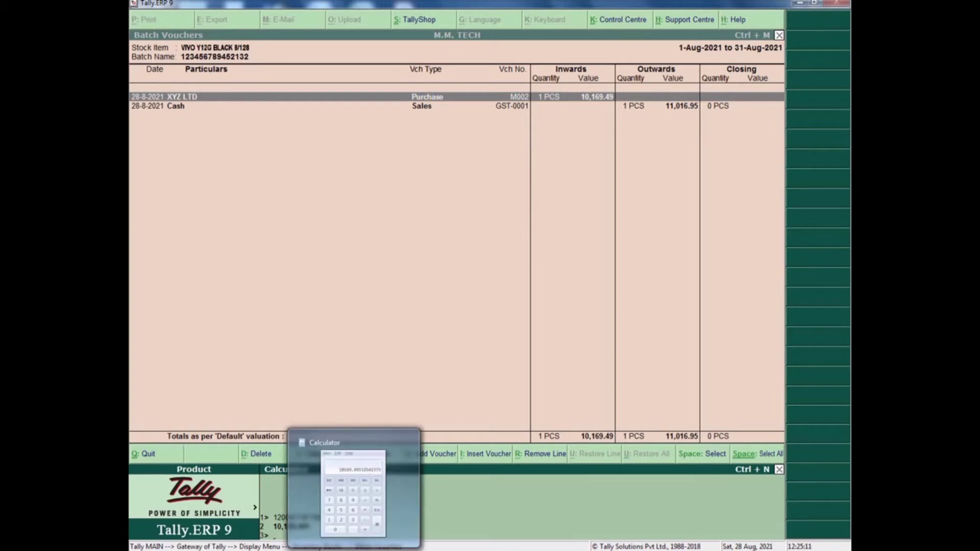
click(353, 550)
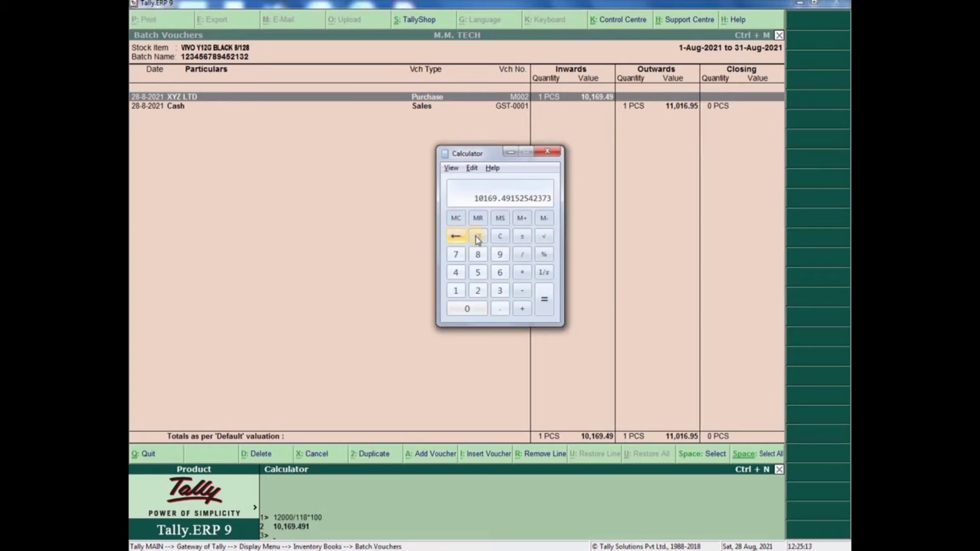
click(476, 237)
drag(462, 149, 381, 116)
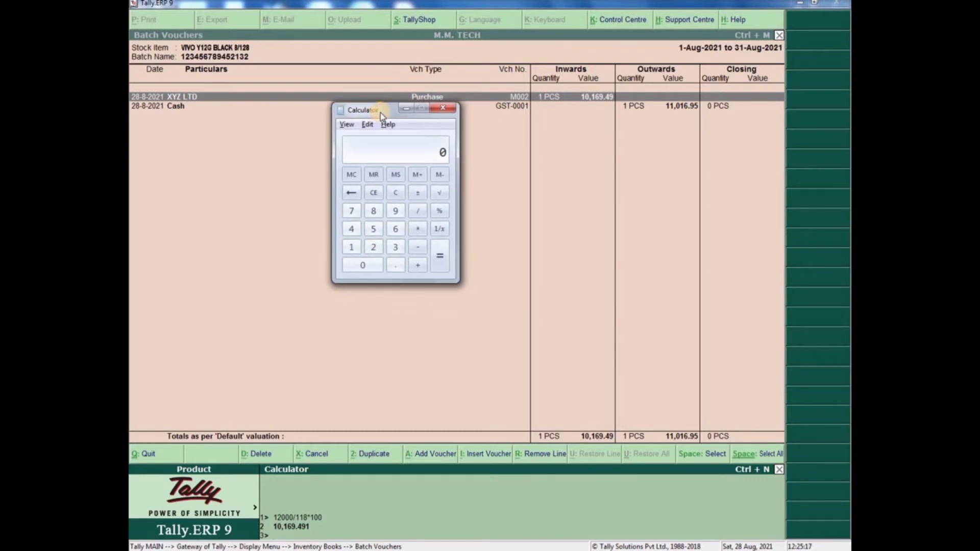
text(10169.49 - )
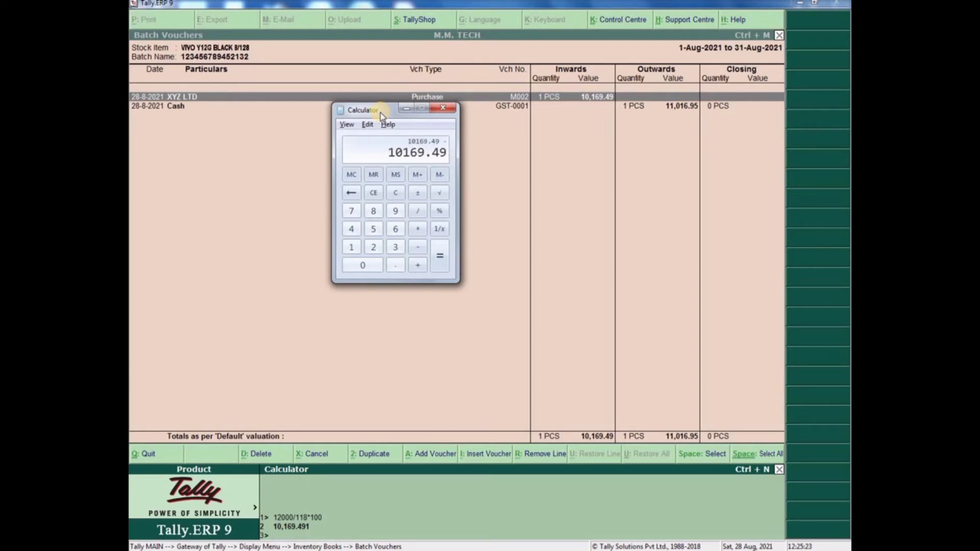
text(11016.95)
key(Return)
click(442, 108)
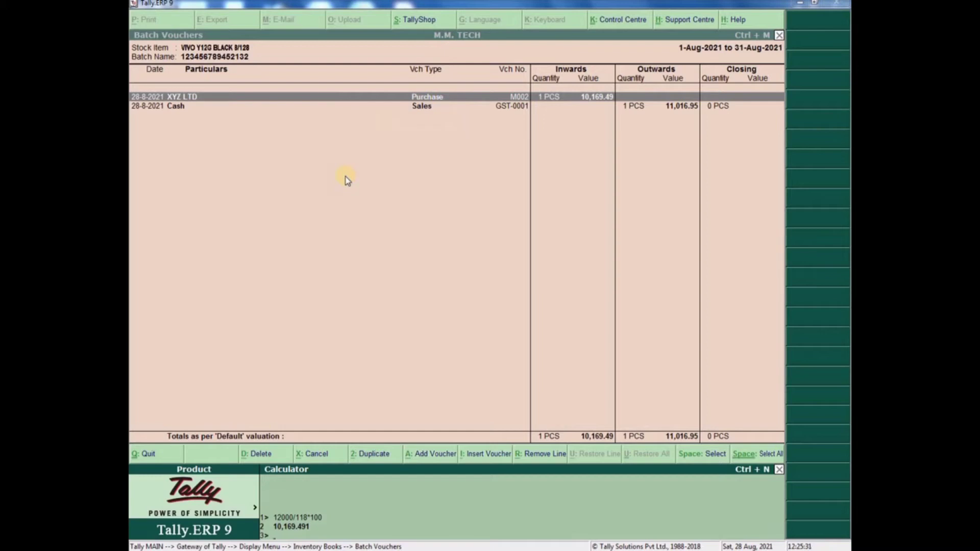
- Show the batch's gross profit columns again, then return to the Gateway of Tally
click(386, 253)
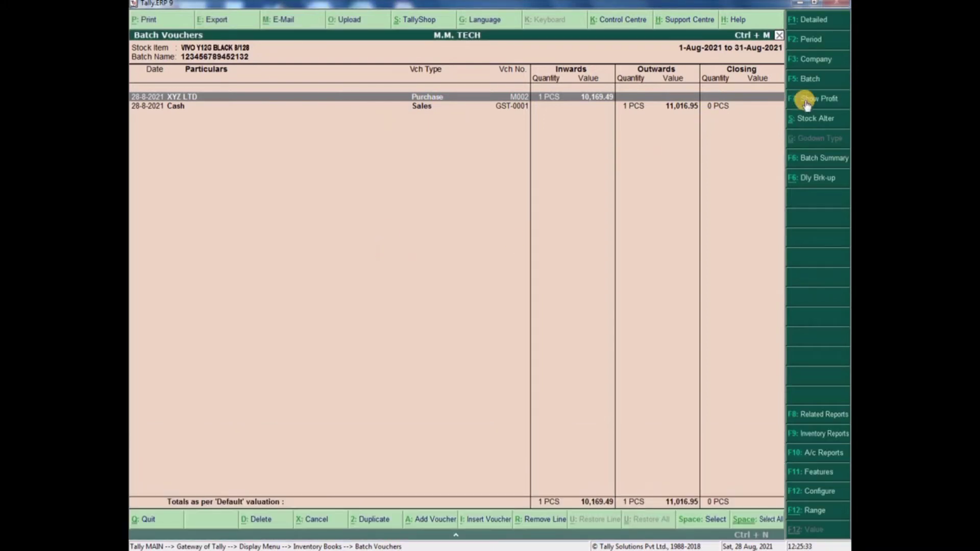
click(805, 99)
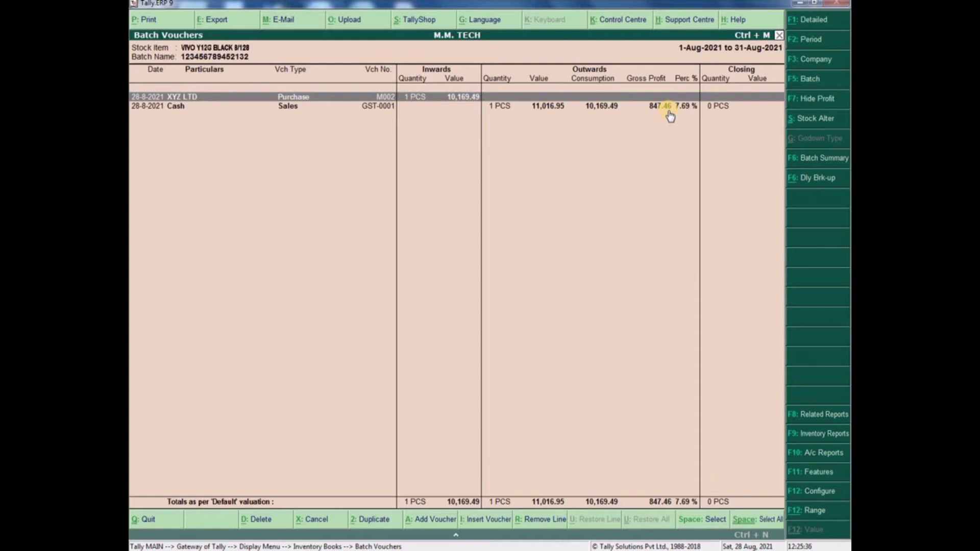
key(Escape)
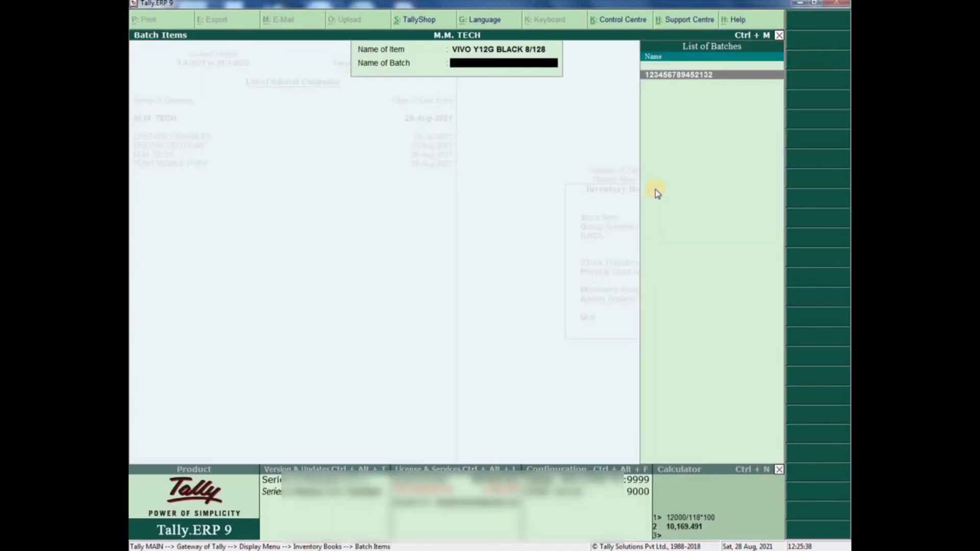
key(Escape)
key(Escape)
key(Escape)
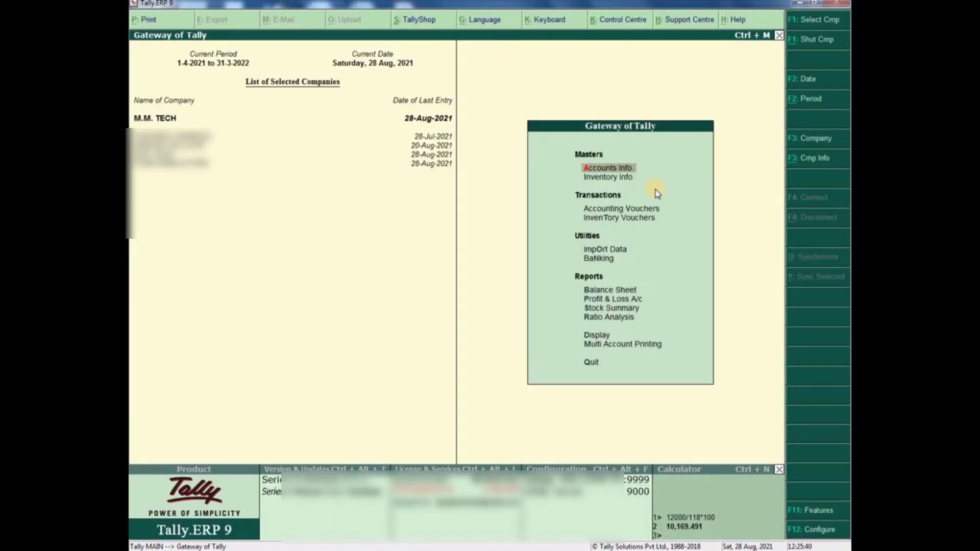
- Start sales voucher GST-0002, set its date, and bring up the party ledger list
key(v)
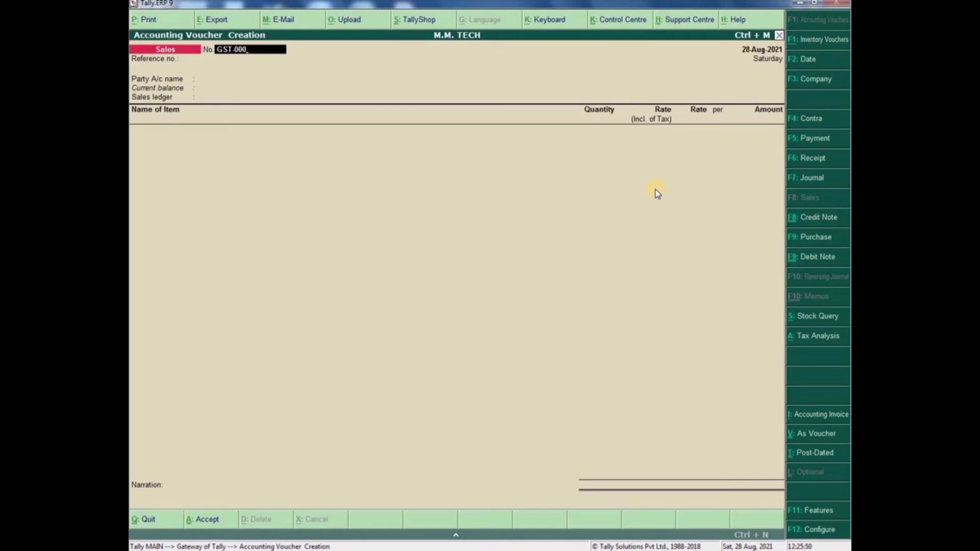
text(2)
key(Return)
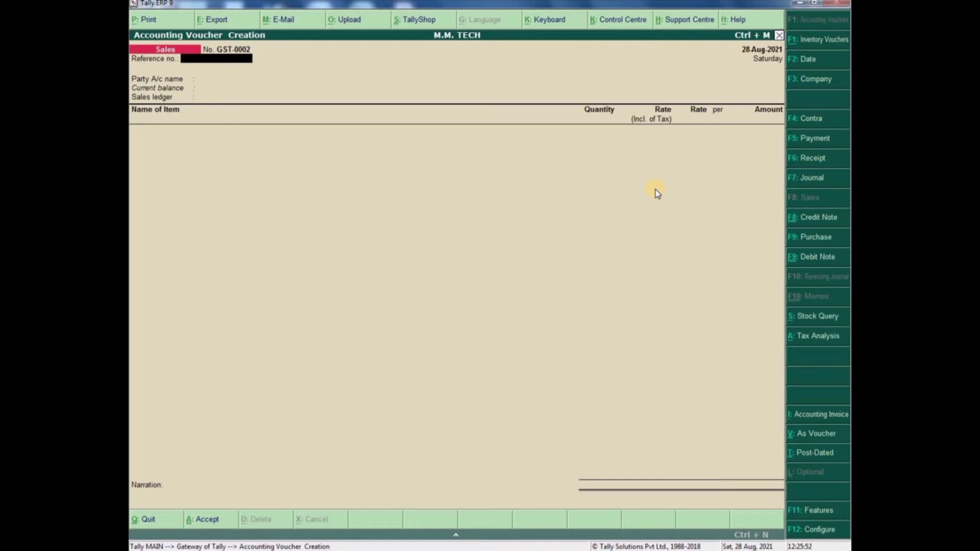
key(F2)
key(Return)
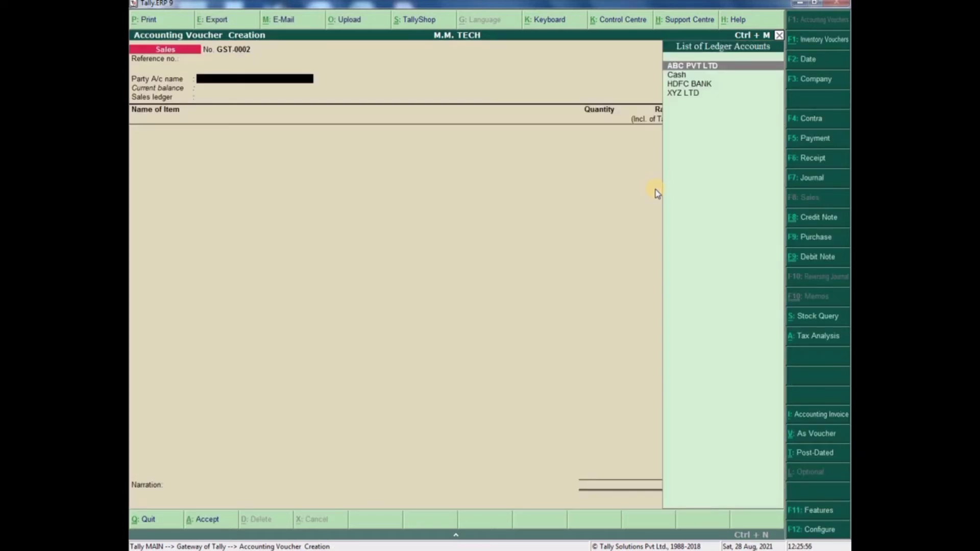
key(Down)
key(Down)
key(Down)
key(Up)
key(Up)
key(Up)
- Create a new ledger named MOBILE POINT under Sundry Debtors
key(alt+c)
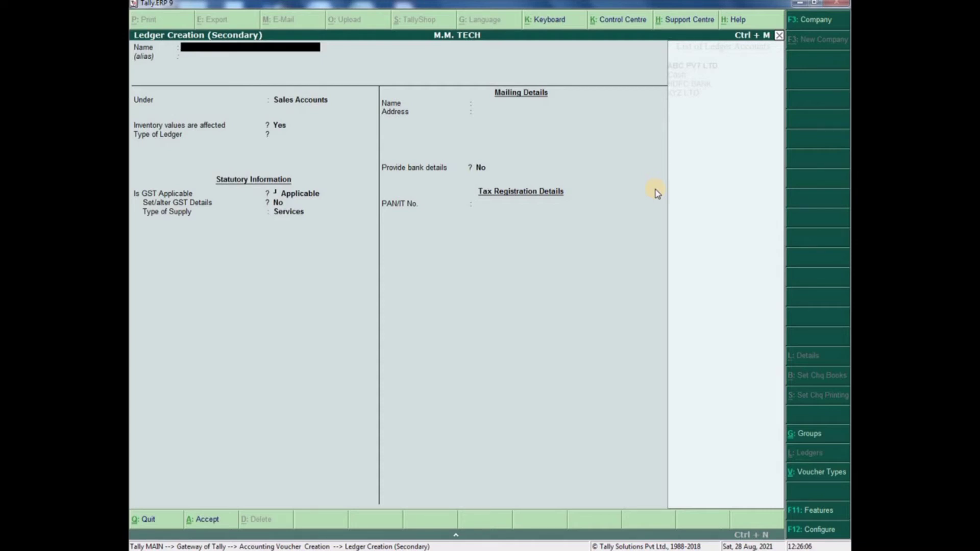
text(MOBILE POINT)
key(Return)
key(Return)
text(DEB)
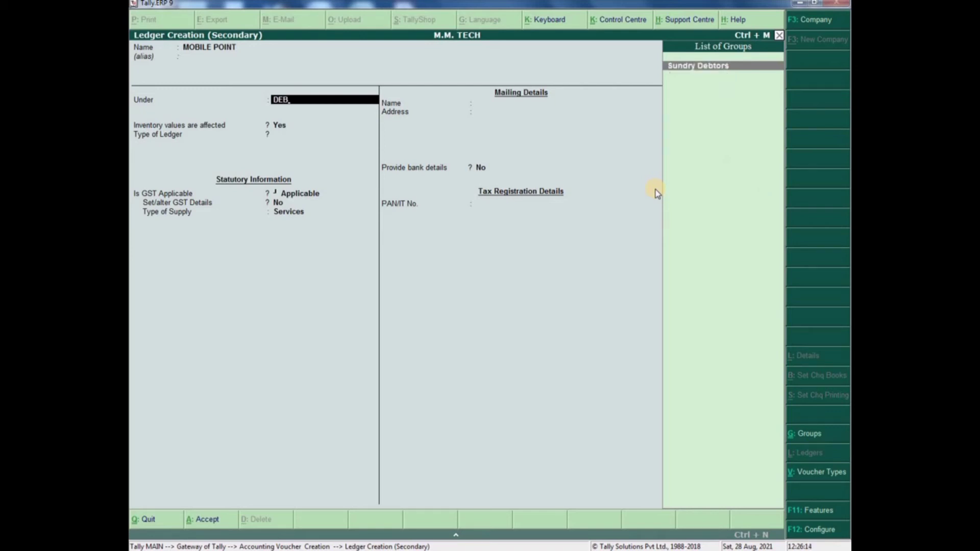
key(Return)
- Enter the ledger's address, state Rajasthan, Regular registration type, and its GSTIN
key(Return)
key(Return)
key(Return)
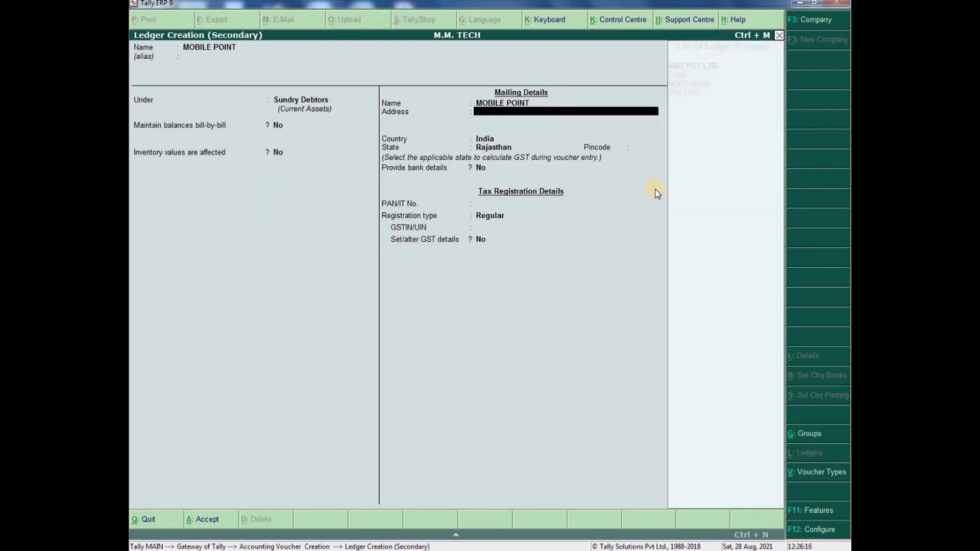
text(MAKRANA)
key(Return)
text(123456789)
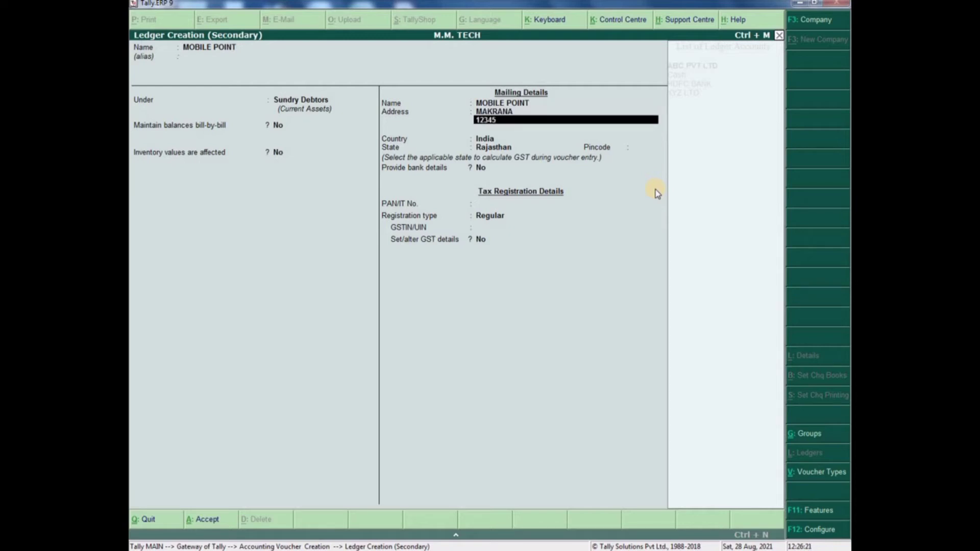
key(Return)
key(Return)
key(Return)
key(Return)
key(Return)
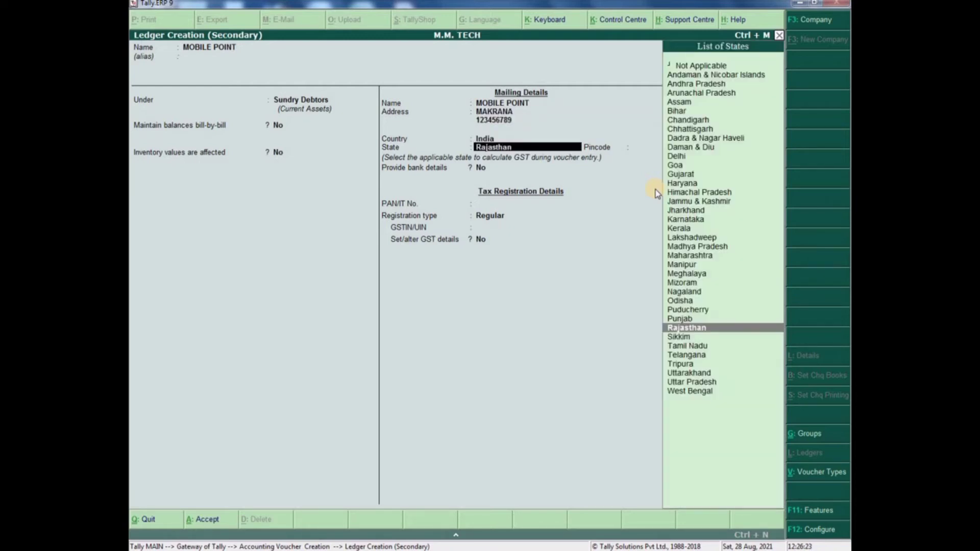
key(Return)
key(Return)
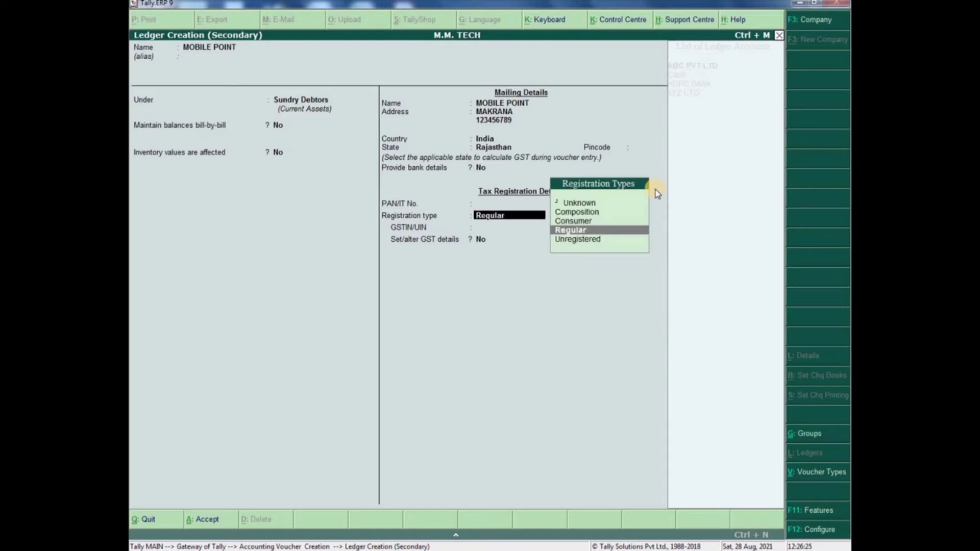
key(Return)
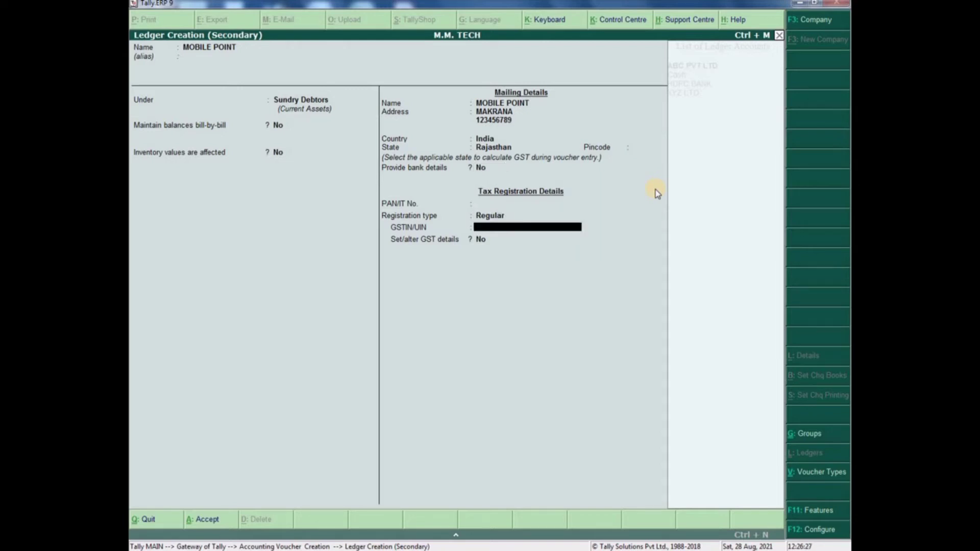
text(08HDAFHDLFHALGJ)
- Save the MOBILE POINT ledger and set CREDIT as the payment terms in Party Details
key(Return)
key(Return)
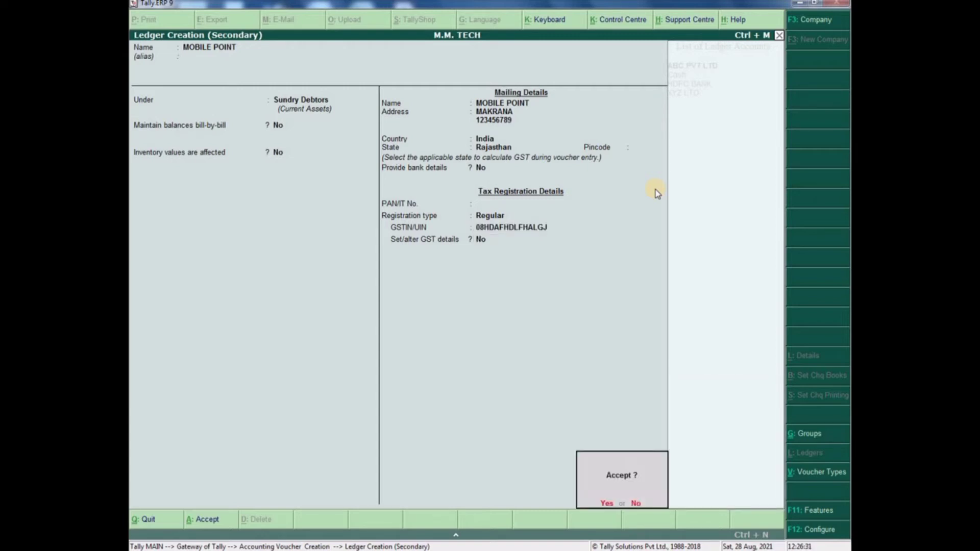
key(Return)
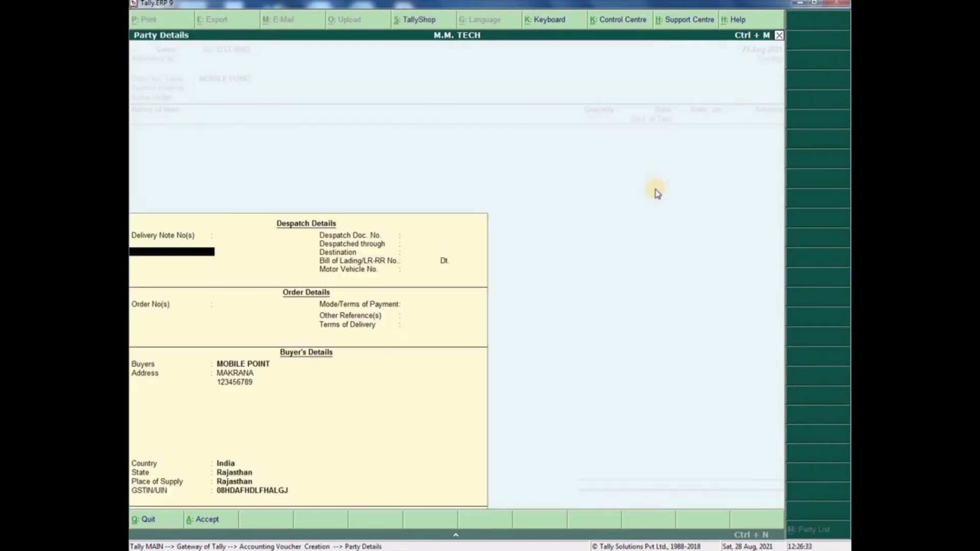
key(Return)
key(Return)
key(Return)
key(Return)
key(Return)
key(Return)
key(Return)
key(Return)
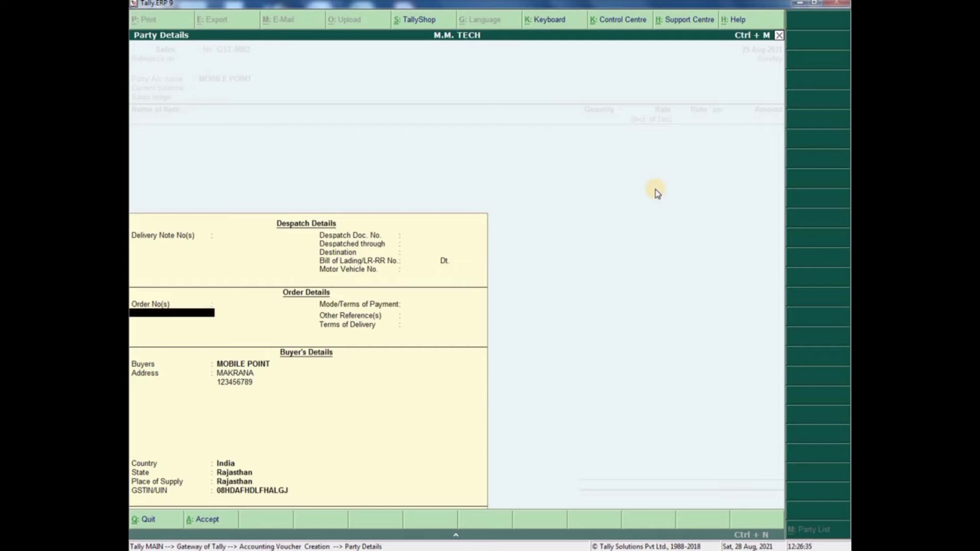
text(CREDIT)
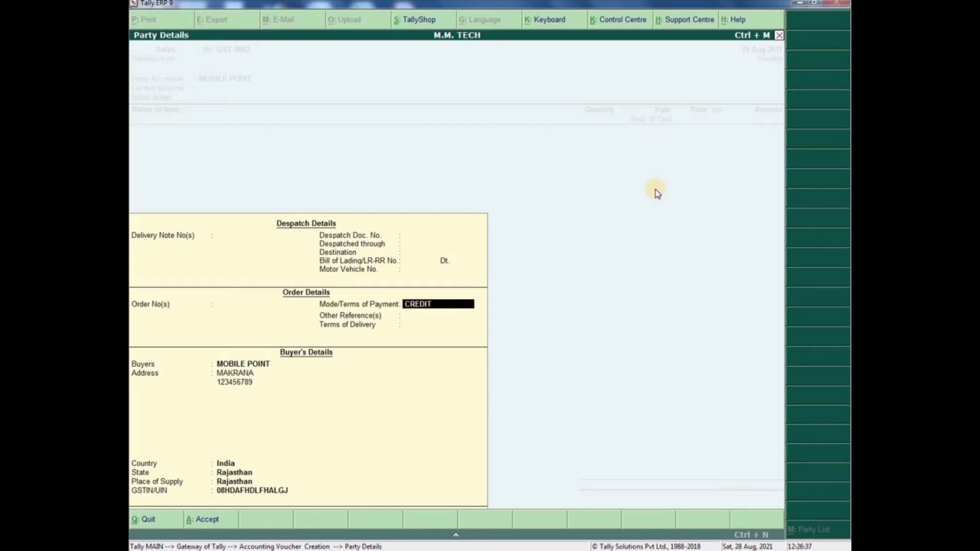
key(Return)
key(Return)
key(Return)
key(Return)
key(Return)
key(Return)
key(Return)
key(Return)
key(Return)
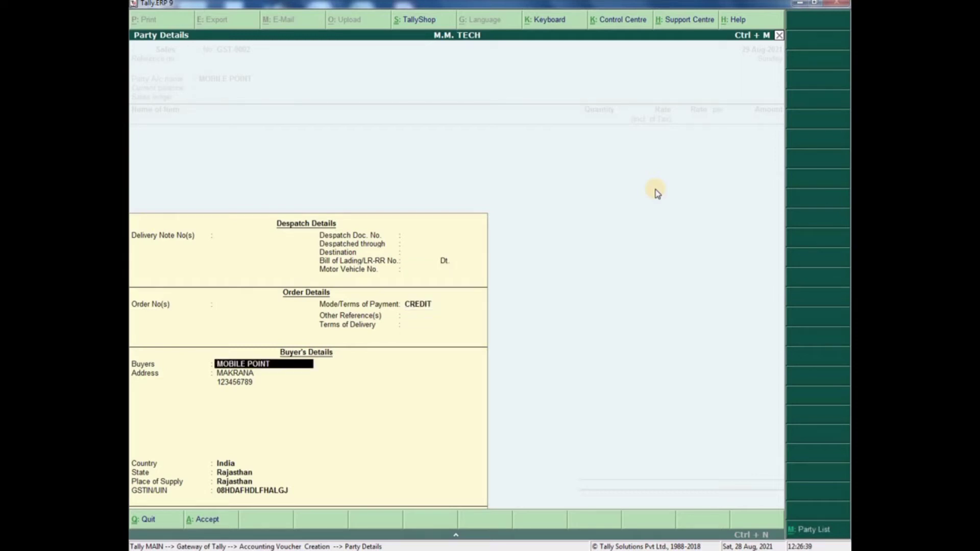
key(Return)
key(Return)
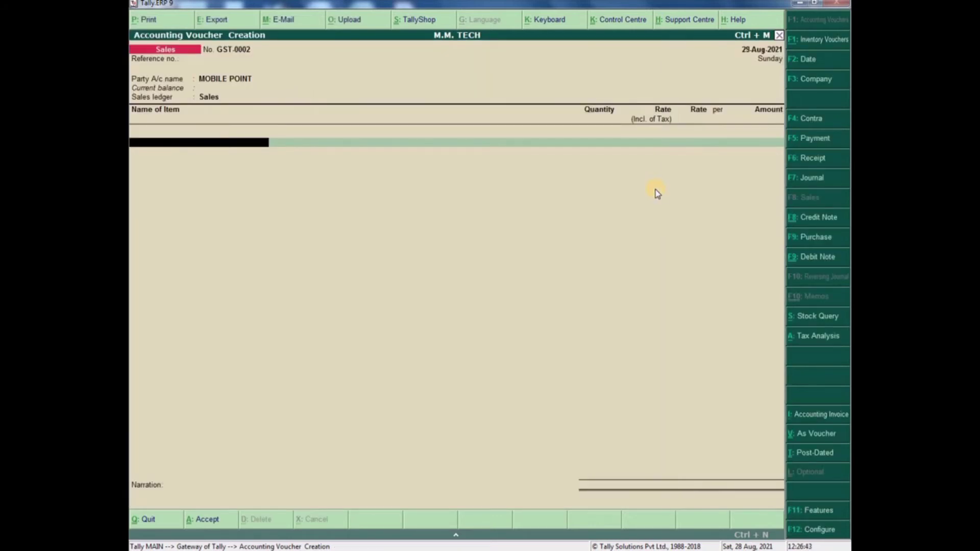
key(BackSpace)
key(Return)
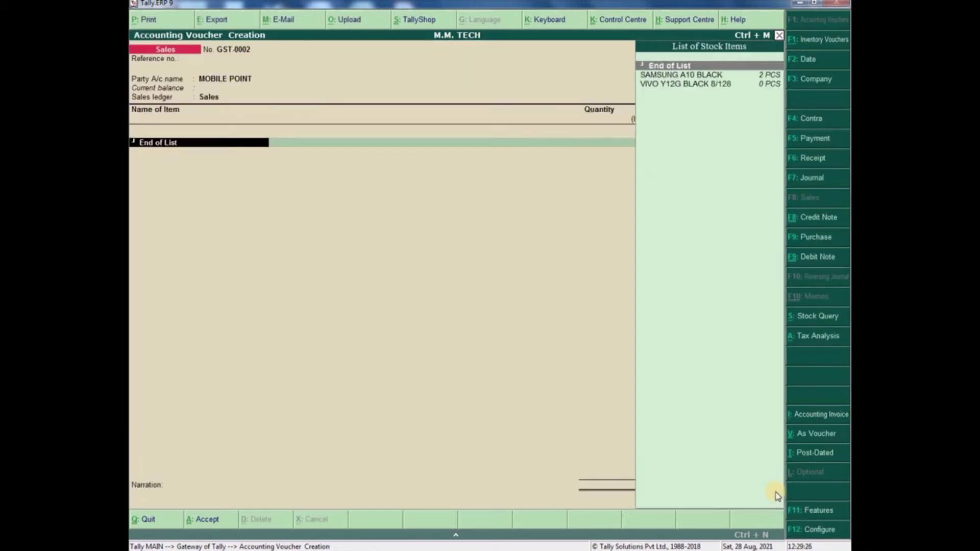
key(Down)
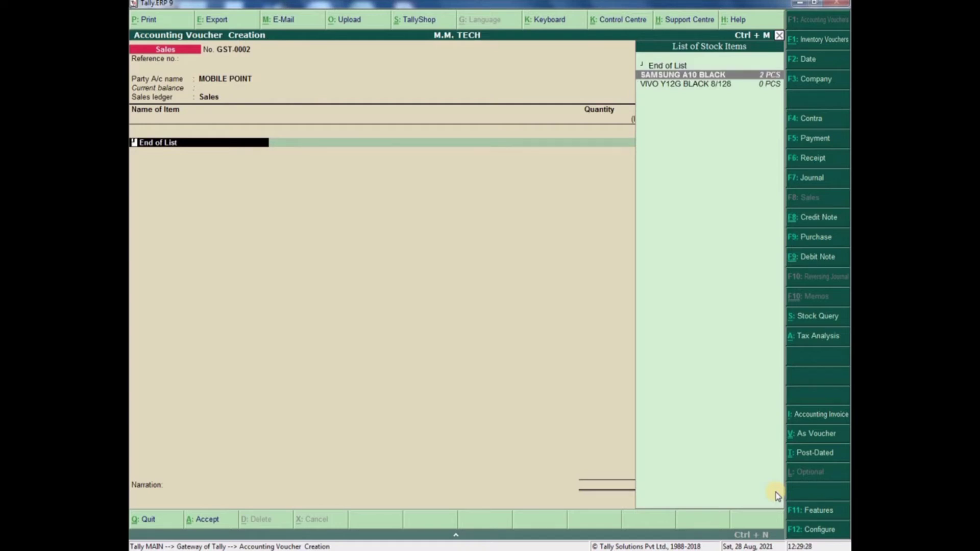
key(Return)
key(Return)
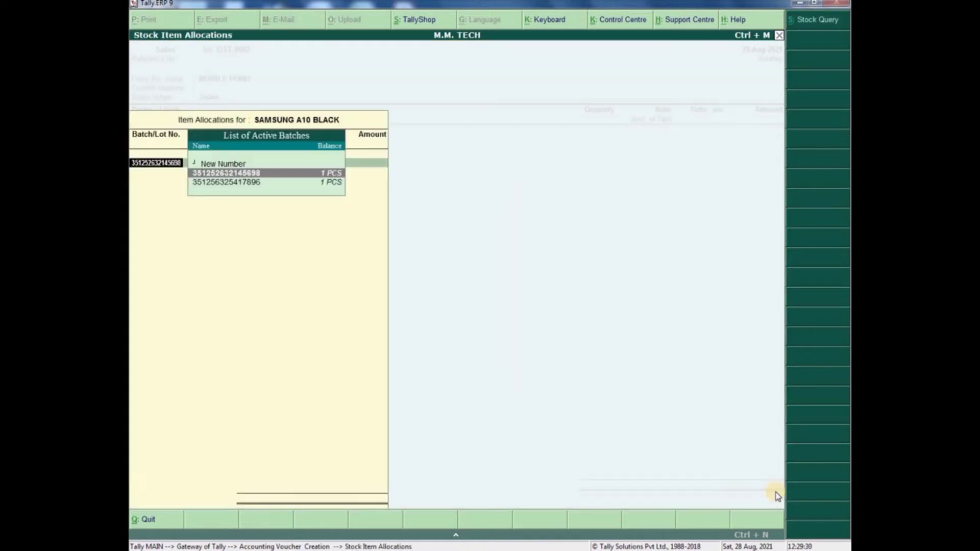
key(Return)
key(Return)
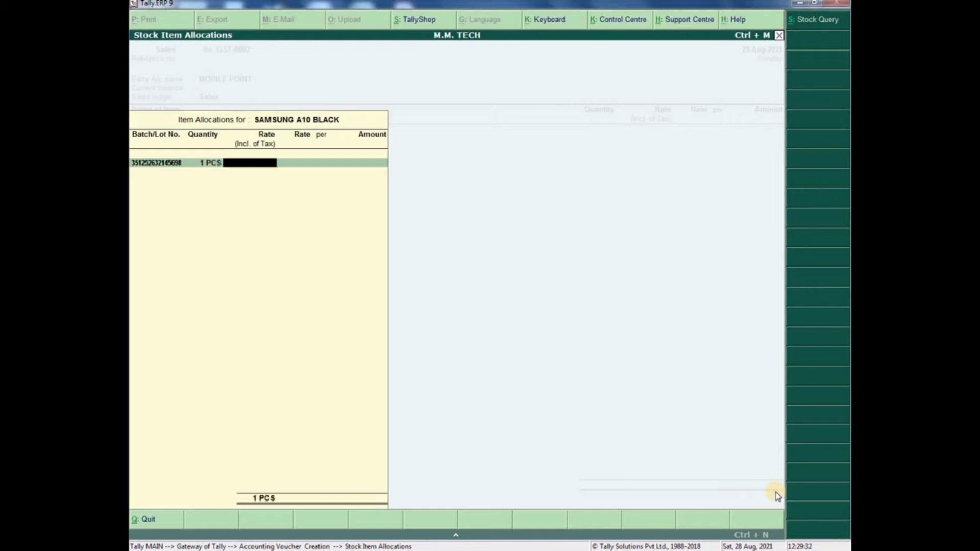
text(10,000)
key(Return)
key(Return)
key(Return)
key(Return)
key(Return)
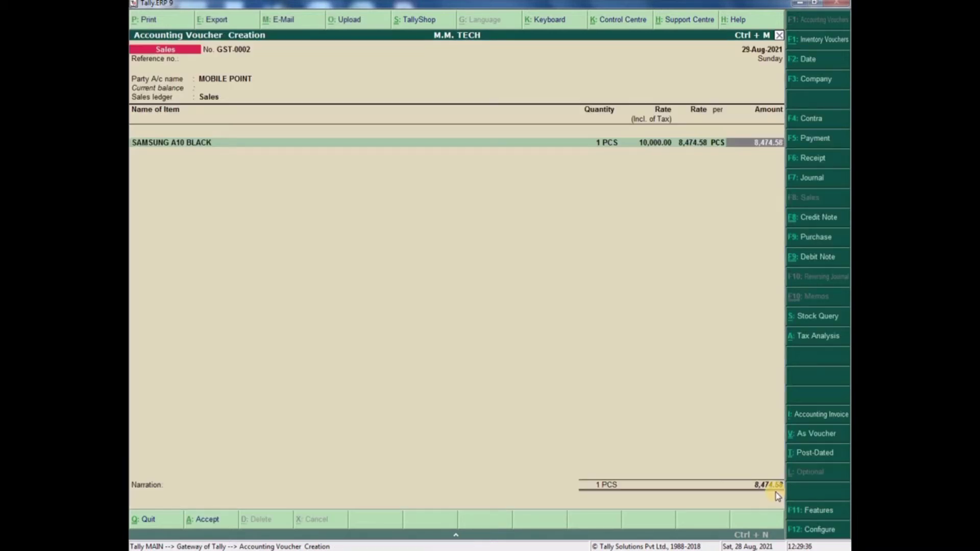
key(Return)
key(Return)
- Add the CGST 9% and SGST 9% tax ledger lines
text(CG)
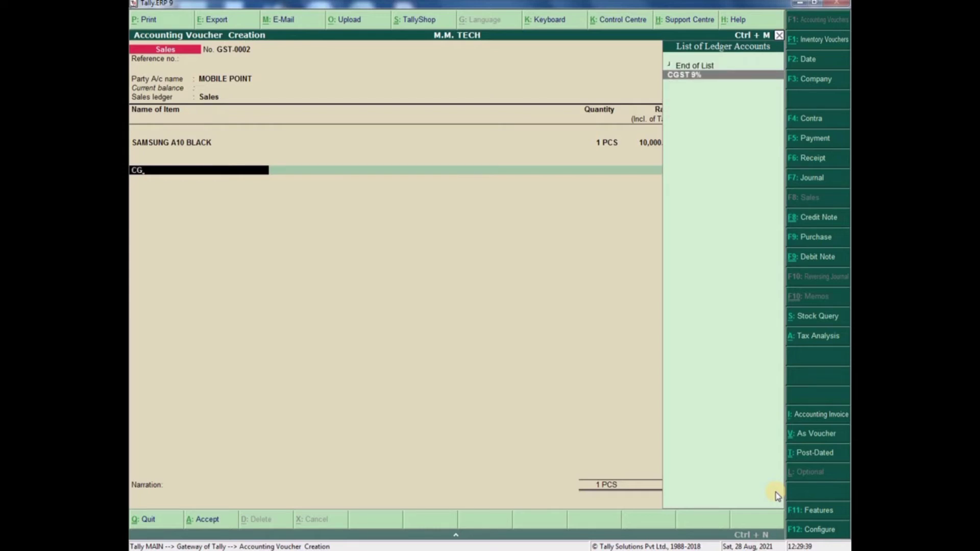
key(Return)
key(Return)
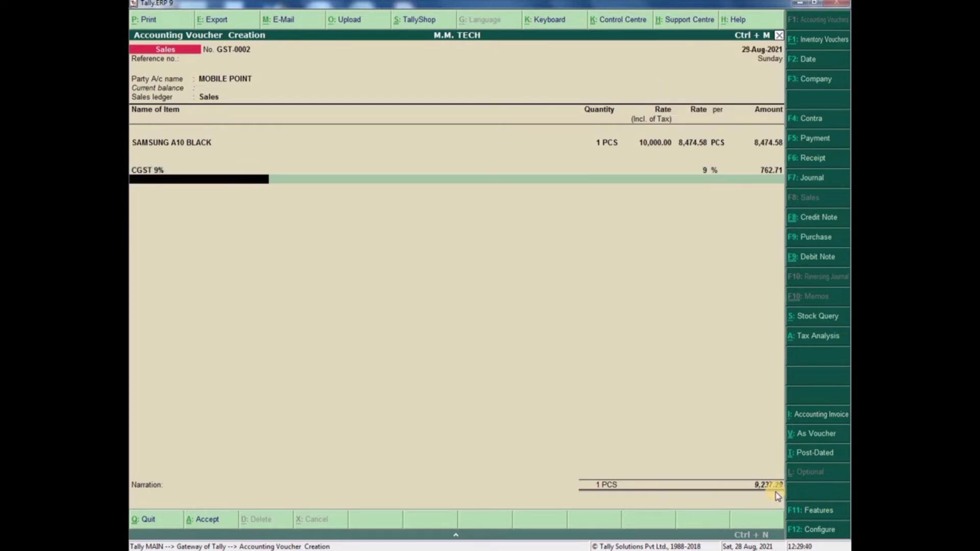
text(SGST)
key(Return)
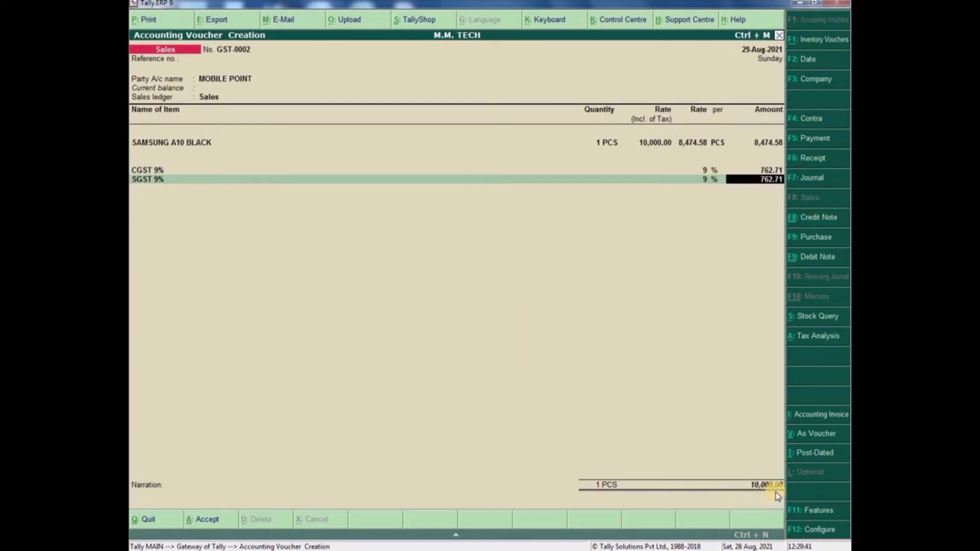
key(Return)
key(Return)
key(Return)
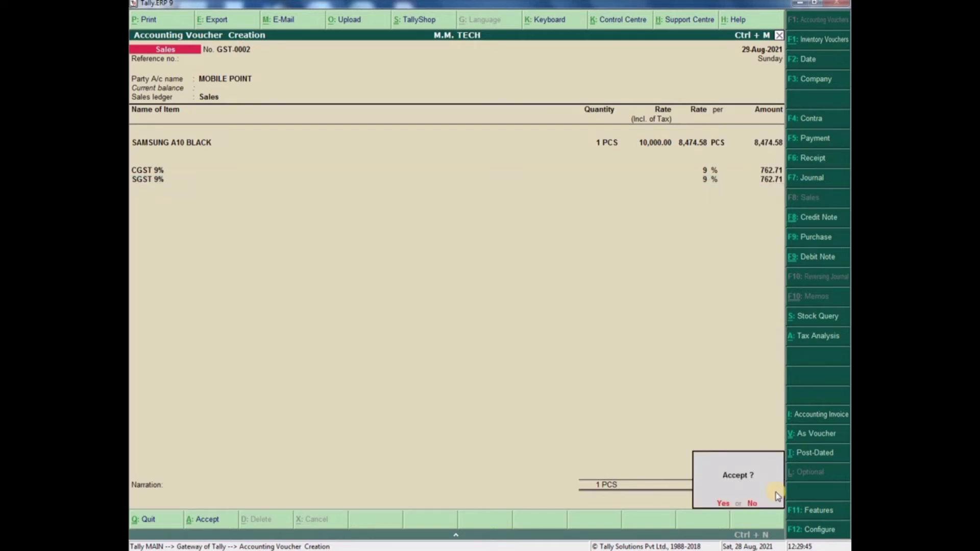
- Accept GST-0002 and inspect the zoomed ₹10,000.00 tax invoice preview, then close it
key(Return)
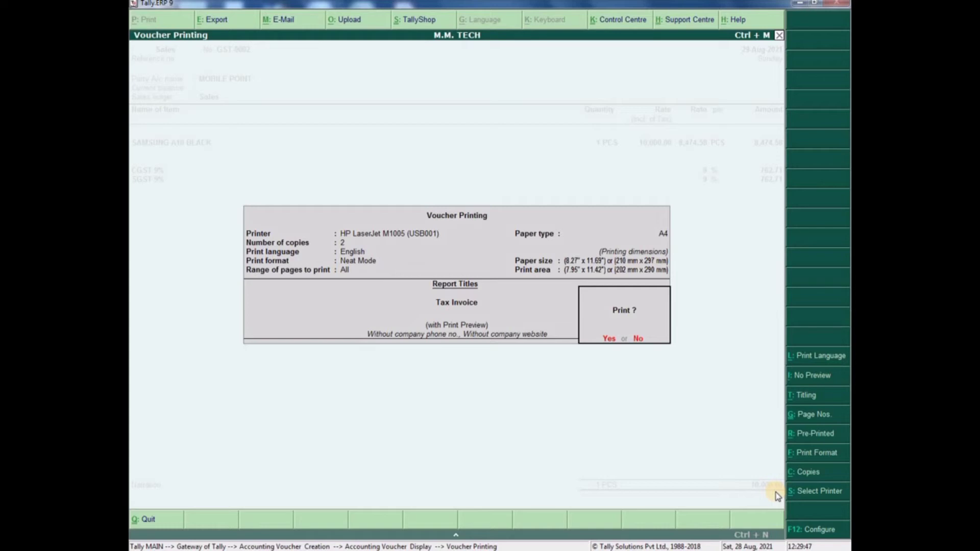
key(Return)
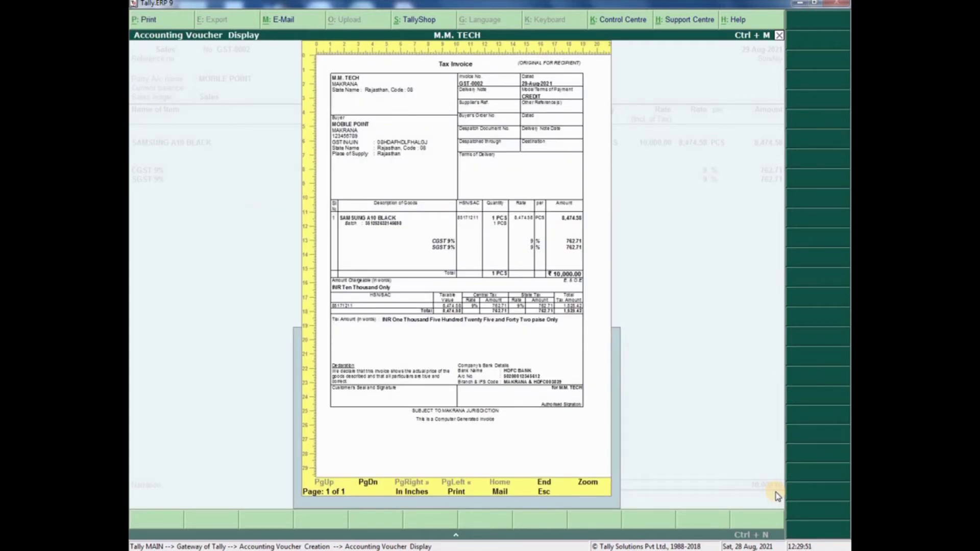
click(587, 483)
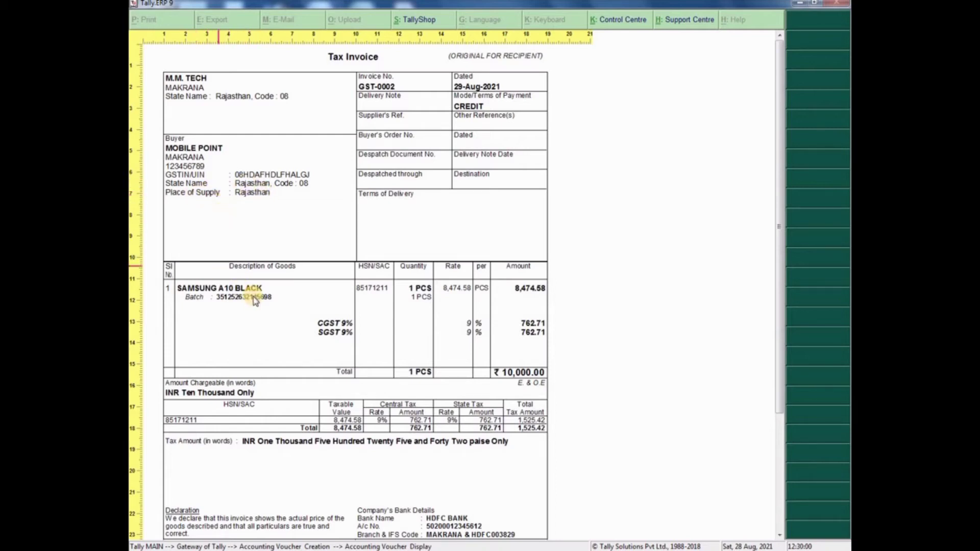
scroll(462, 347, down, 3)
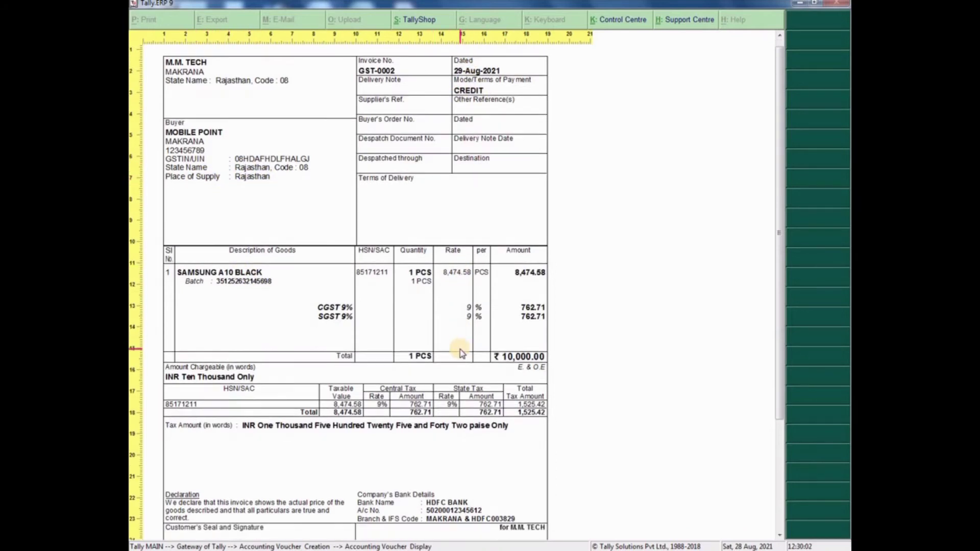
scroll(461, 352, down, 2)
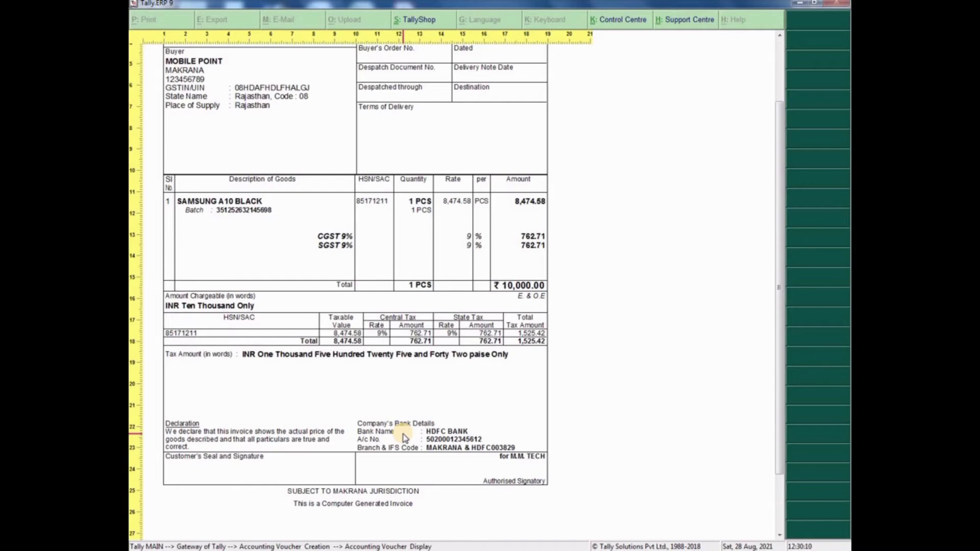
scroll(403, 437, up, 5)
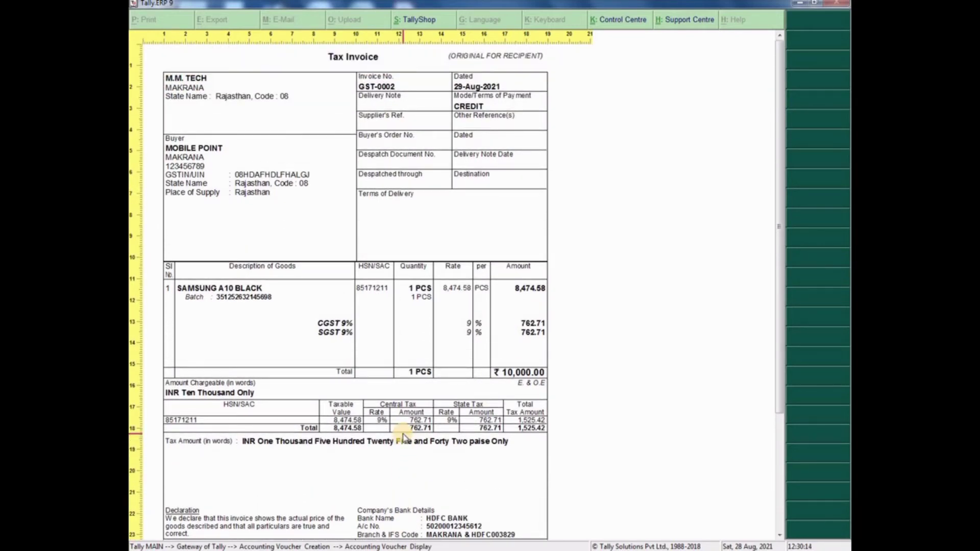
click(403, 437)
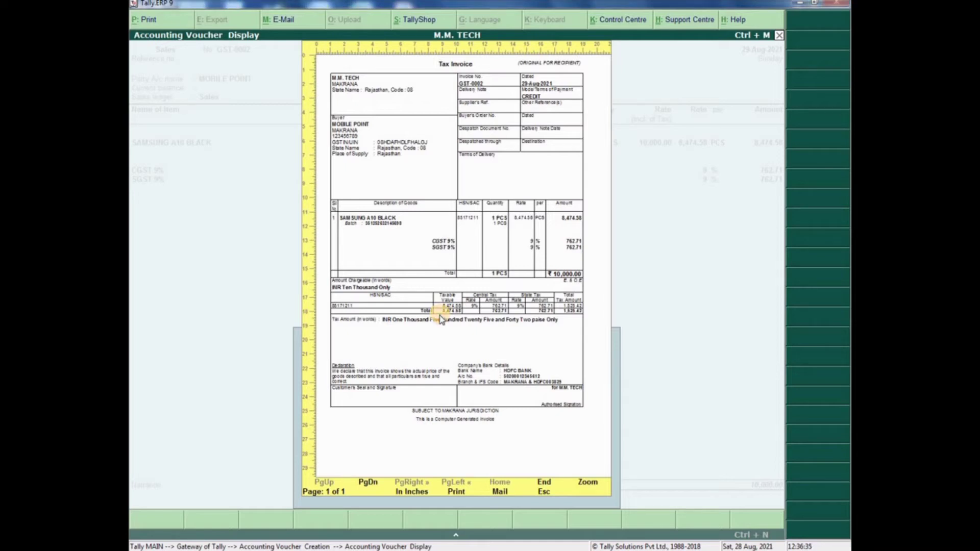
key(Escape)
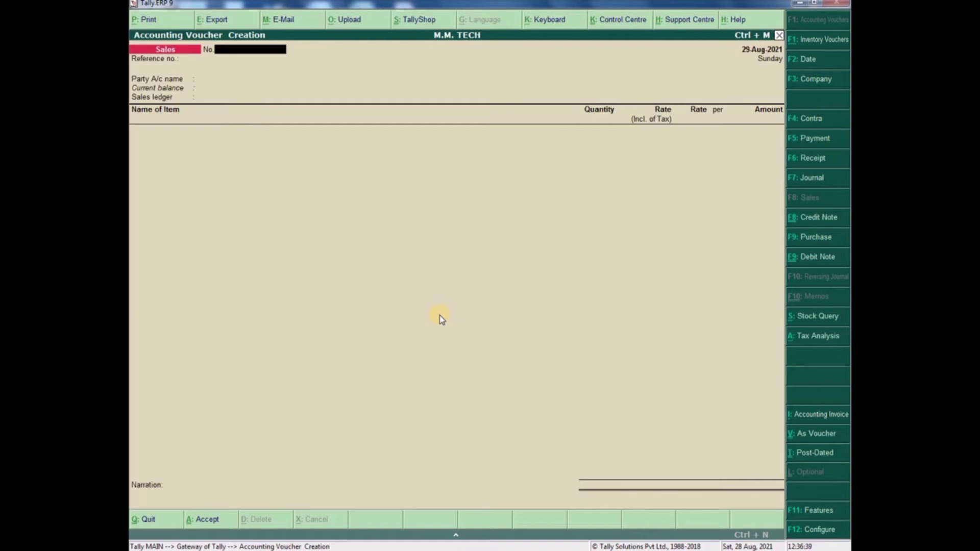
- Number the voucher GST-0003 and choose Cash as the party account
key(BackSpace)
text(3)
key(Return)
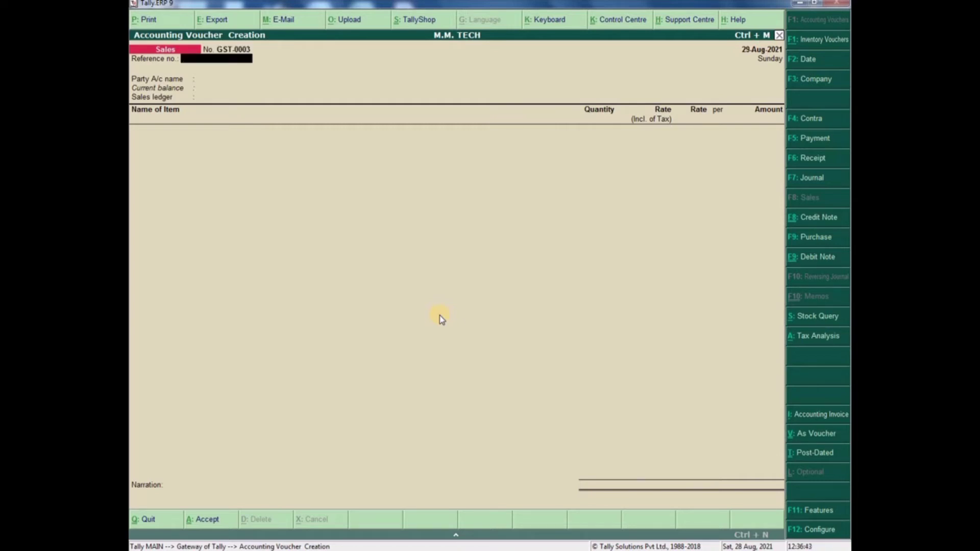
key(Return)
key(Down)
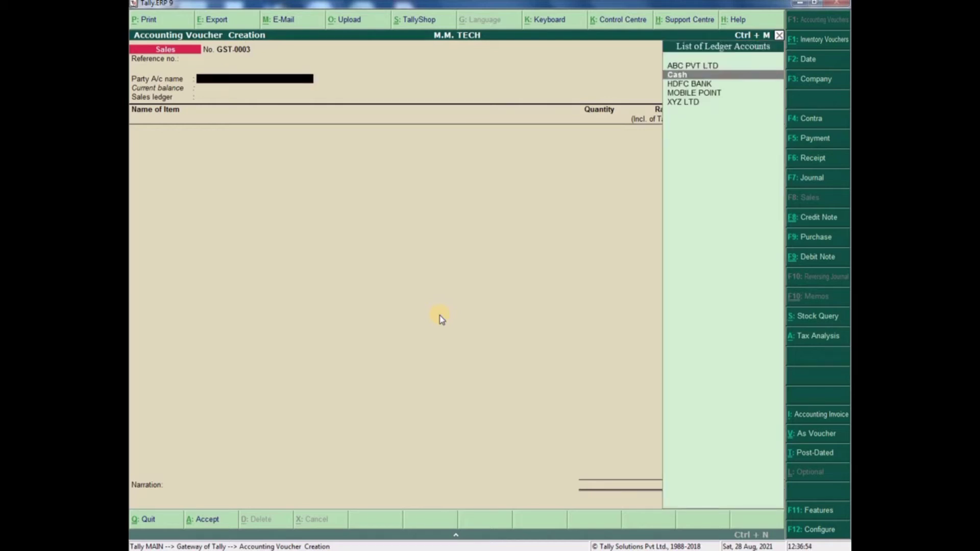
key(Return)
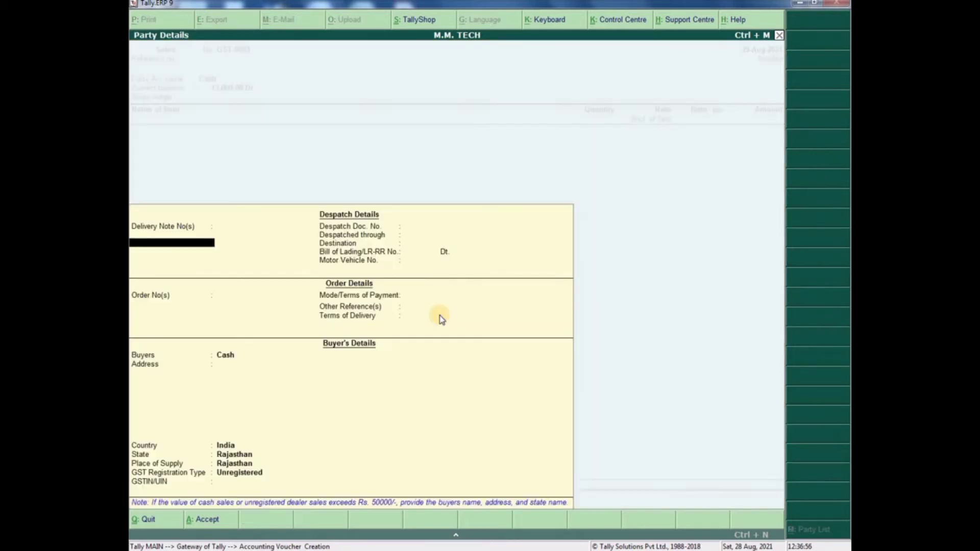
key(Return)
key(Return)
key(Return)
key(Return)
key(Return)
- Enter payment mode CASH, the buyer's name, and a Delhi address in Party Details
key(Return)
key(Return)
key(Return)
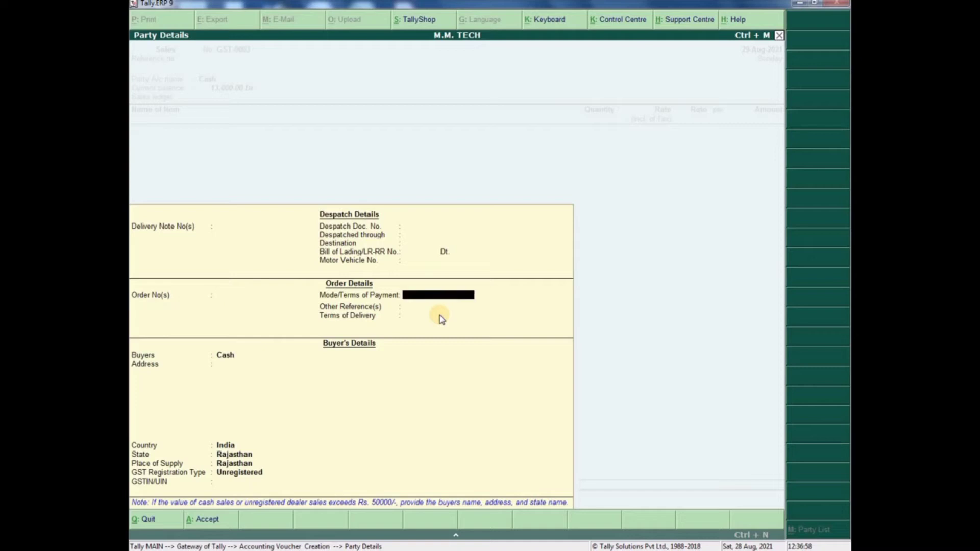
text(CASH)
key(Return)
key(Return)
key(Return)
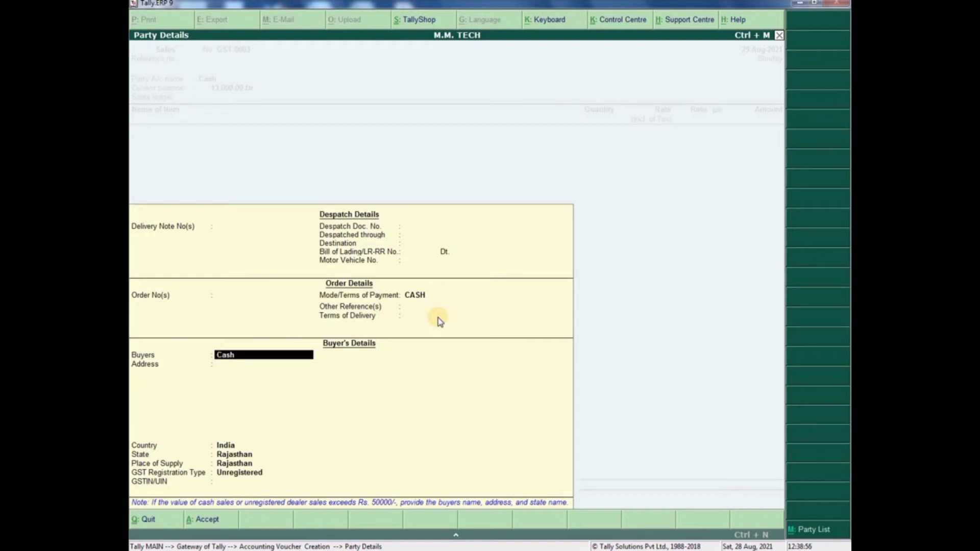
key(Return)
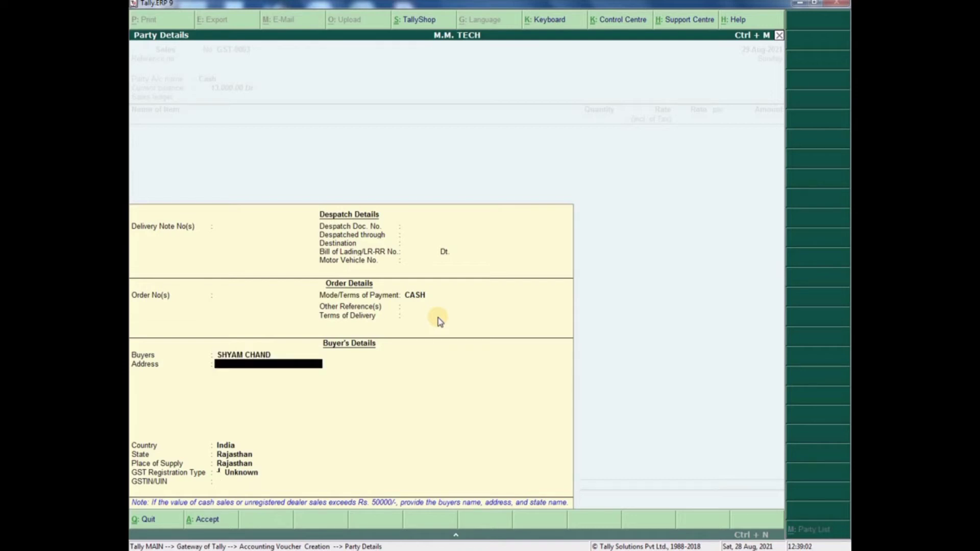
text(DELHI)
key(Return)
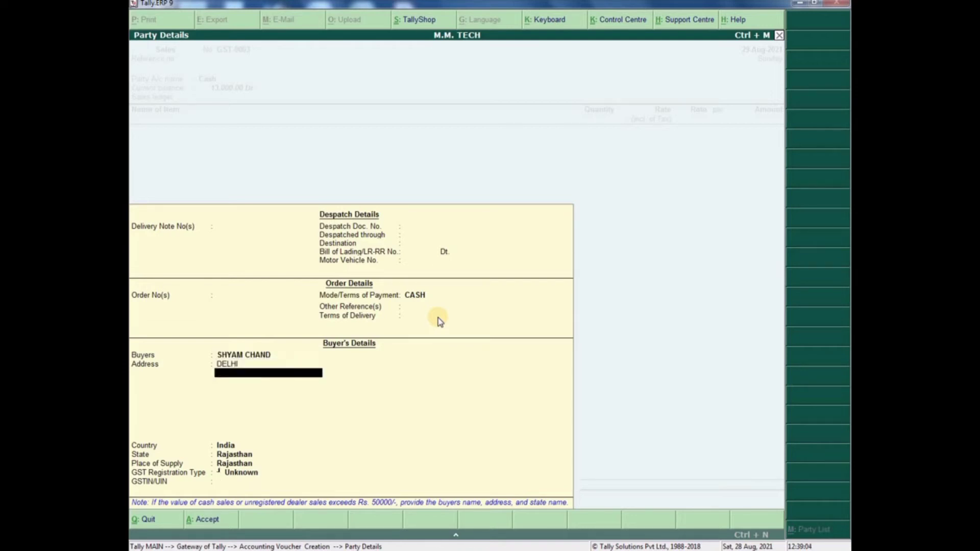
text(123456789)
key(Return)
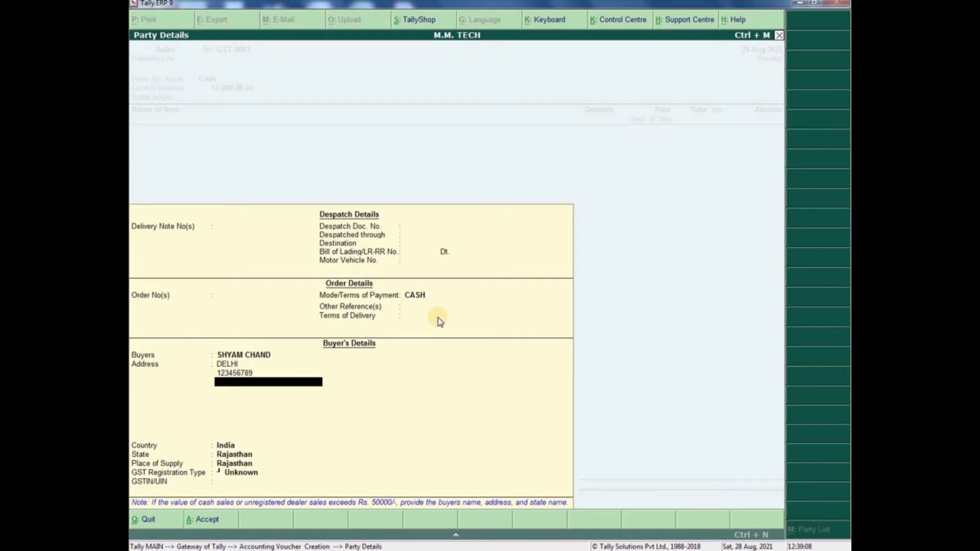
- Set the buyer's state to Delhi with Consumer registration and accept the party details
key(Return)
key(Return)
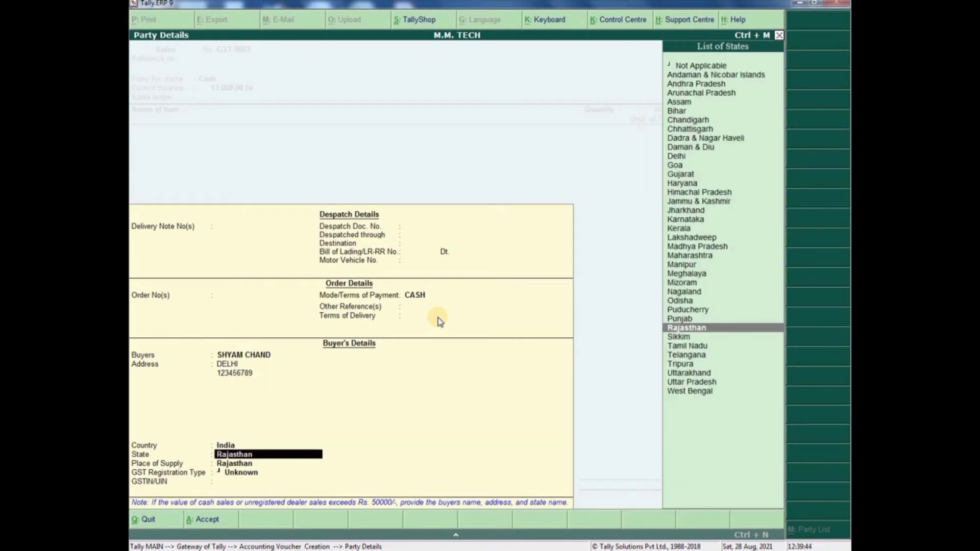
text(DEL)
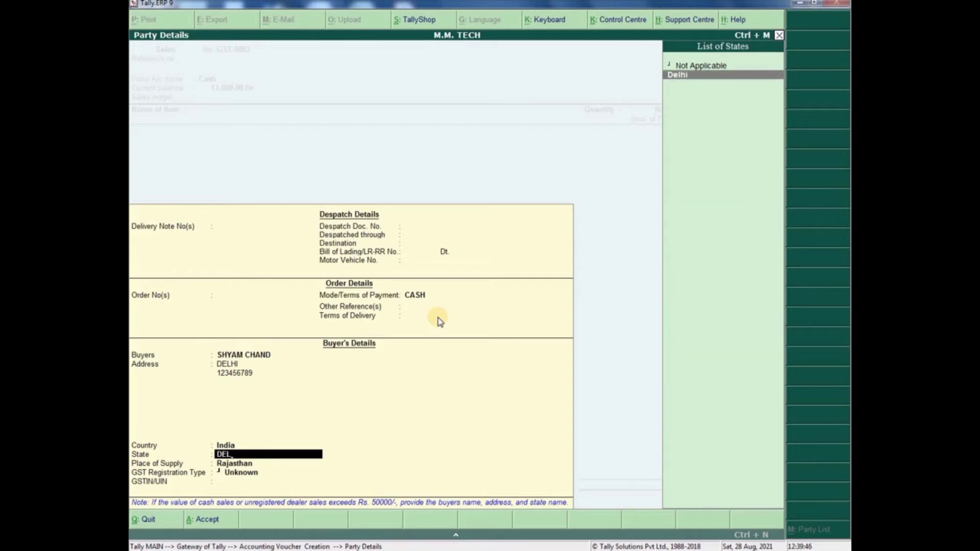
key(Return)
key(Return)
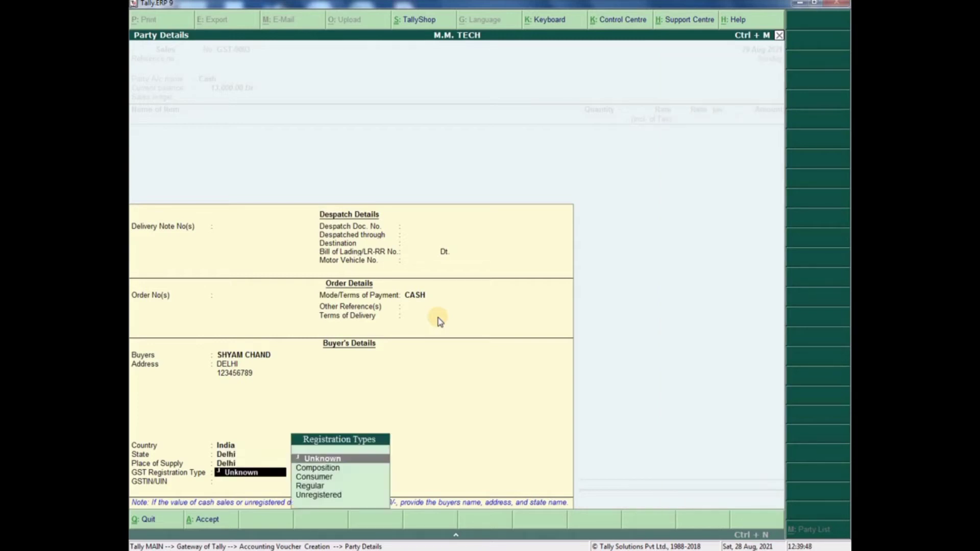
key(Down)
key(Down)
key(Return)
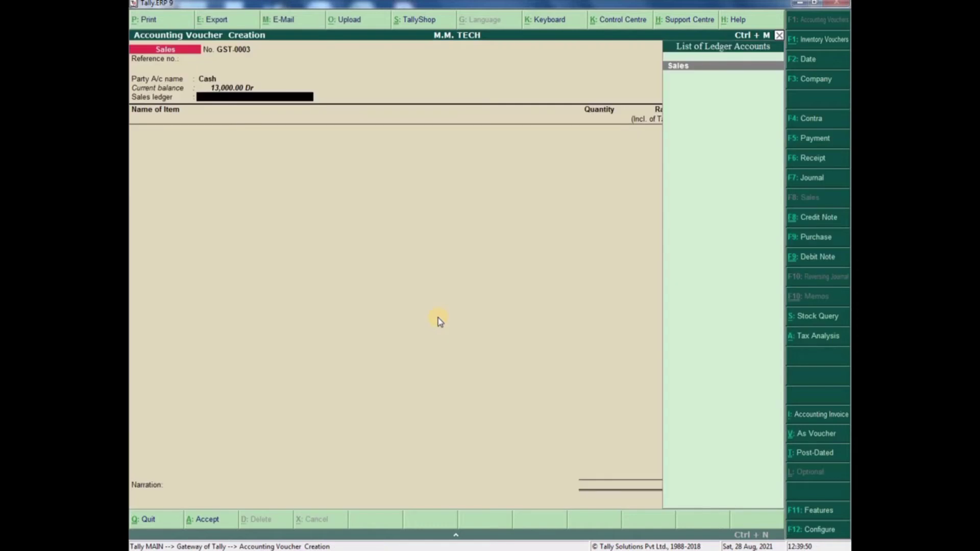
key(Return)
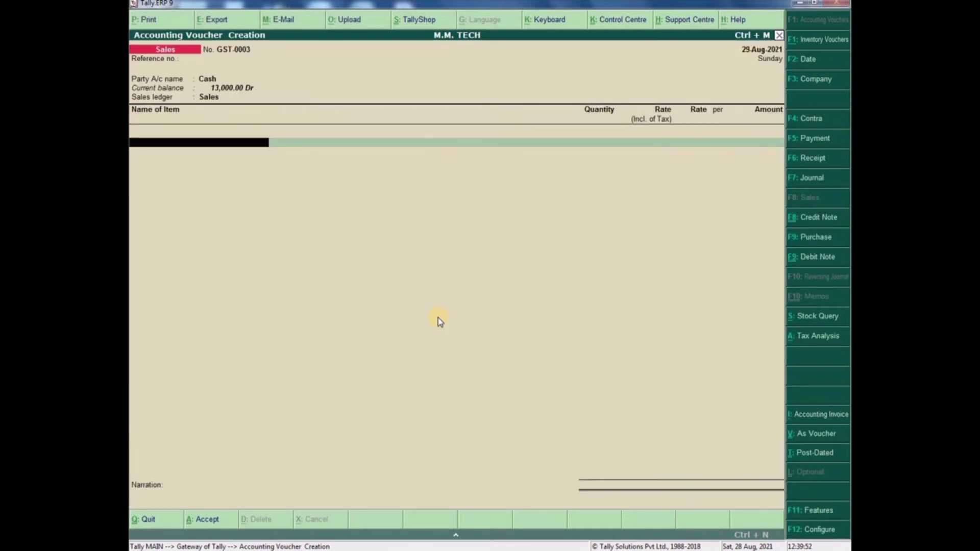
text(A)
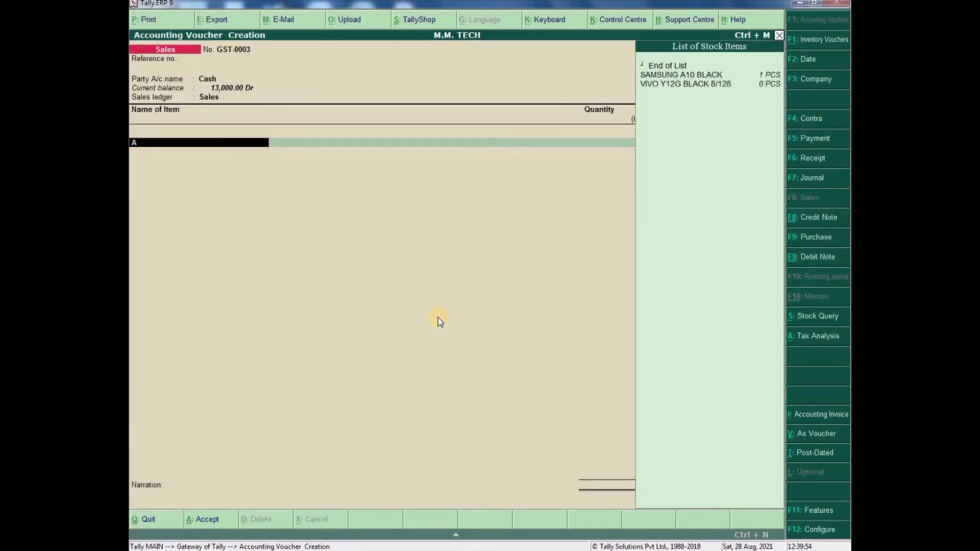
key(Down)
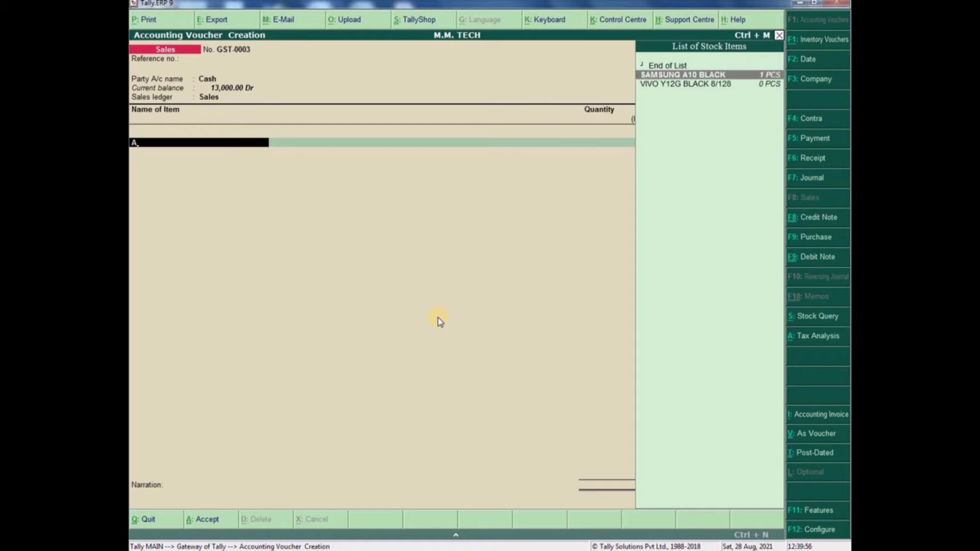
key(Return)
key(Return)
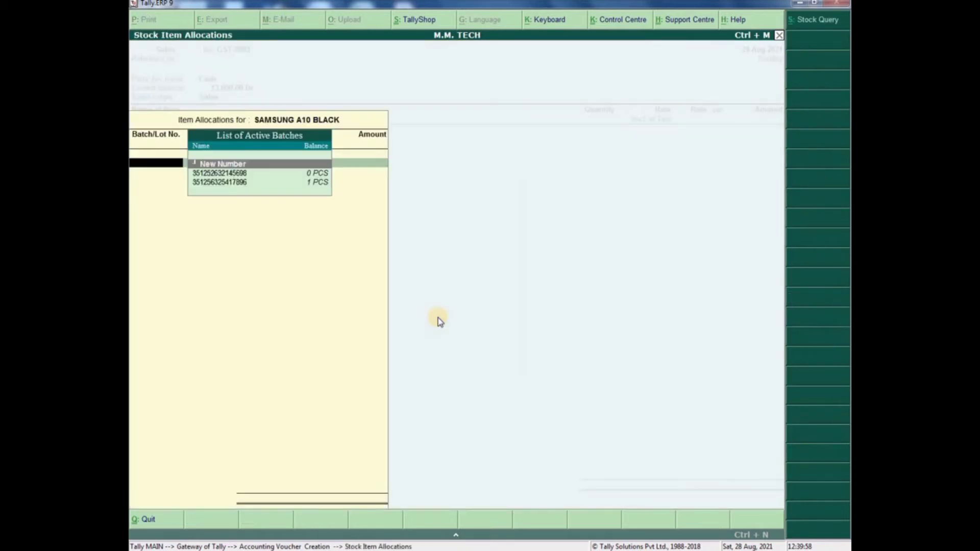
key(Down)
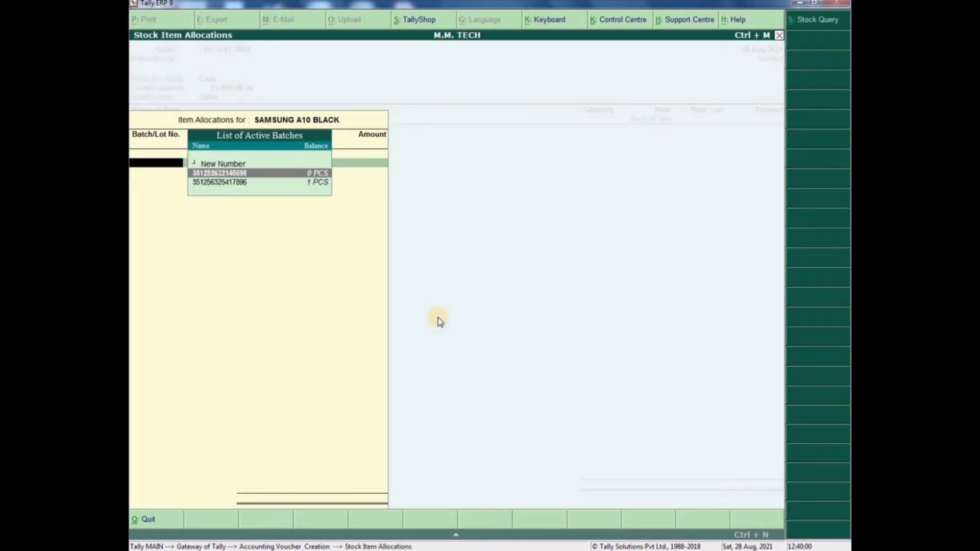
key(Down)
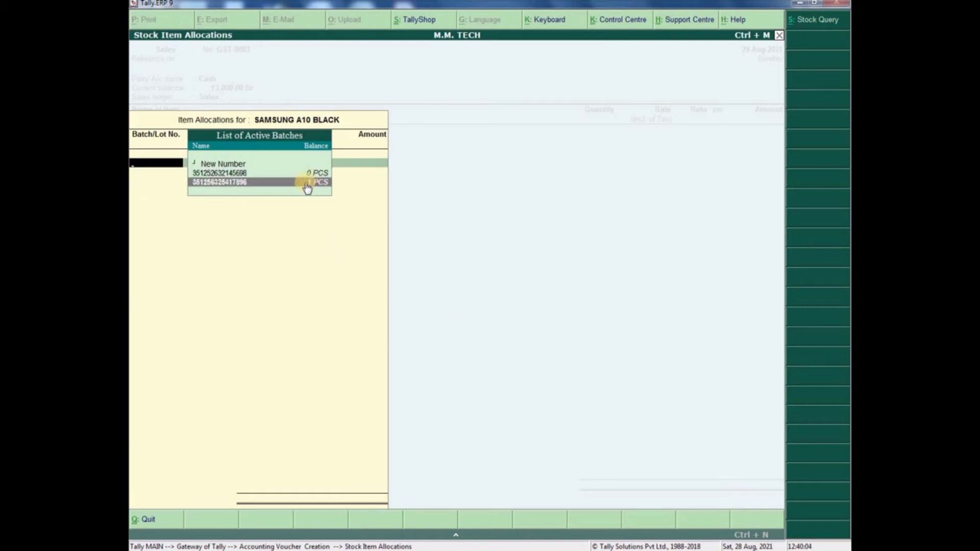
key(Return)
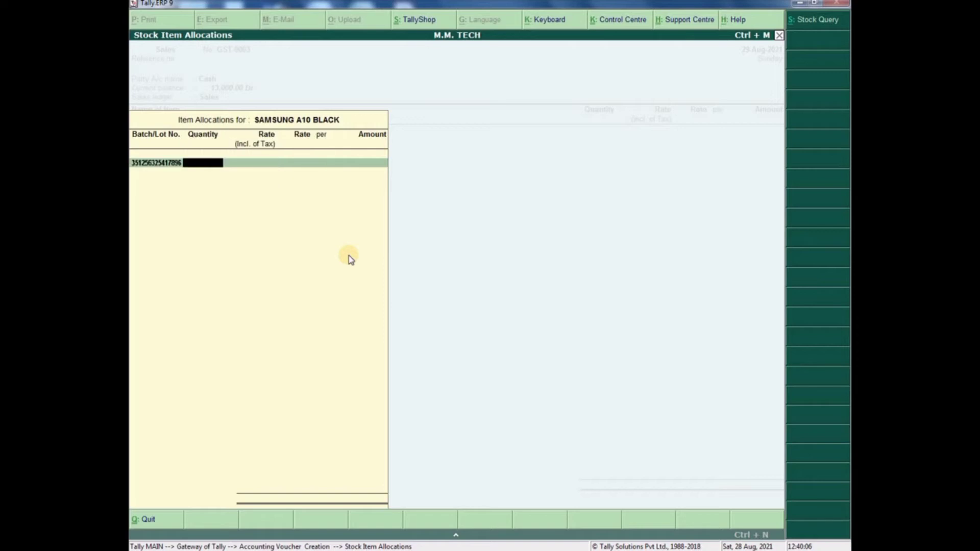
text(1)
key(Return)
text(10,000)
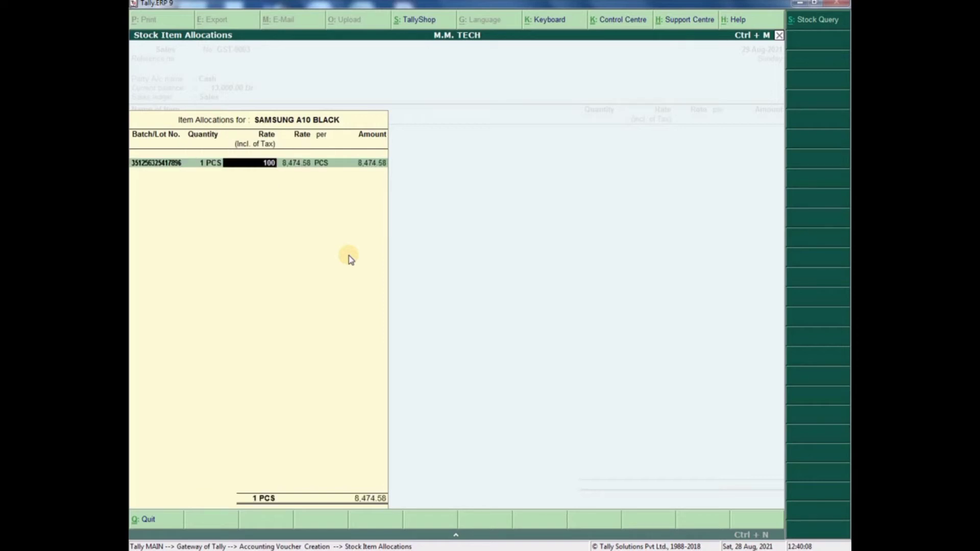
key(Return)
key(Return)
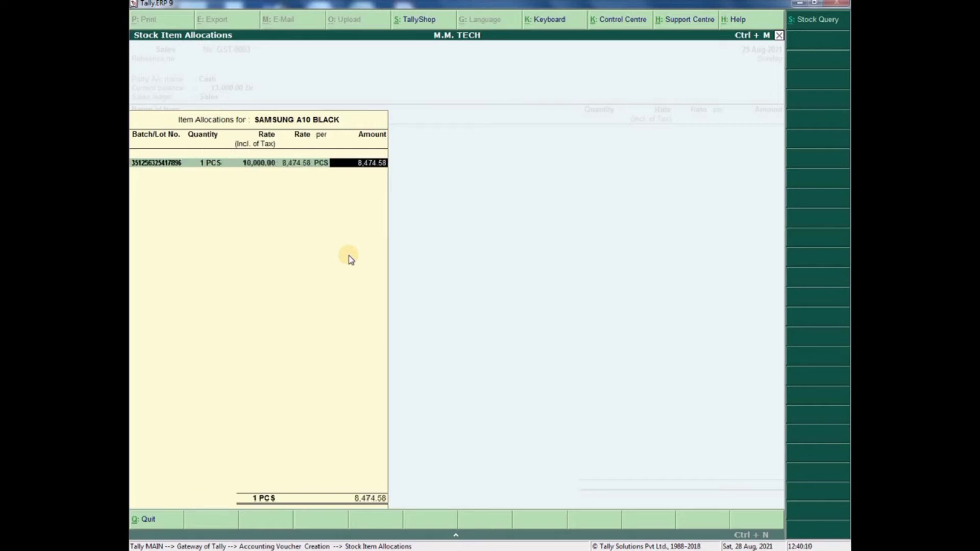
key(Return)
key(Return)
key(Return)
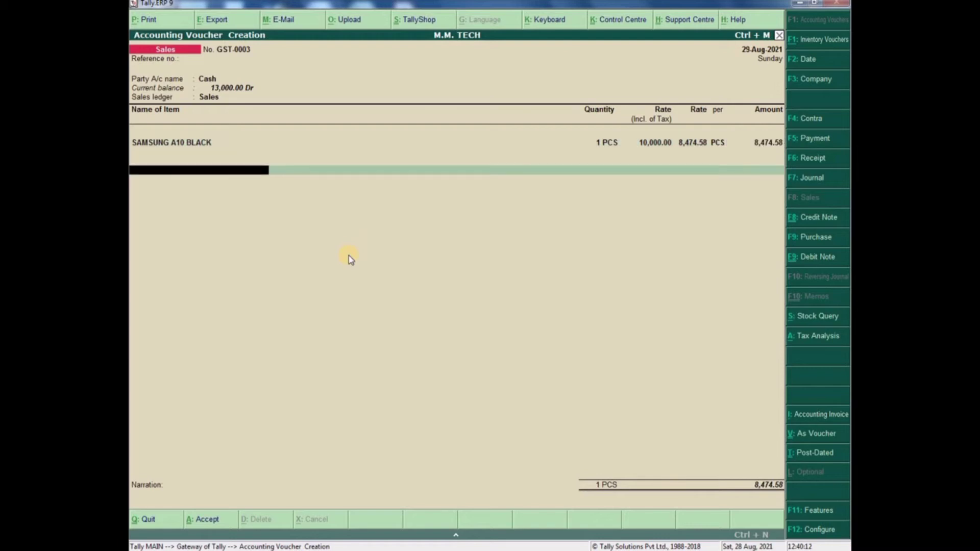
- Add IGST TAX 18% for 1,525.42, bringing the total to 10,000.00
text(IGST)
key(Return)
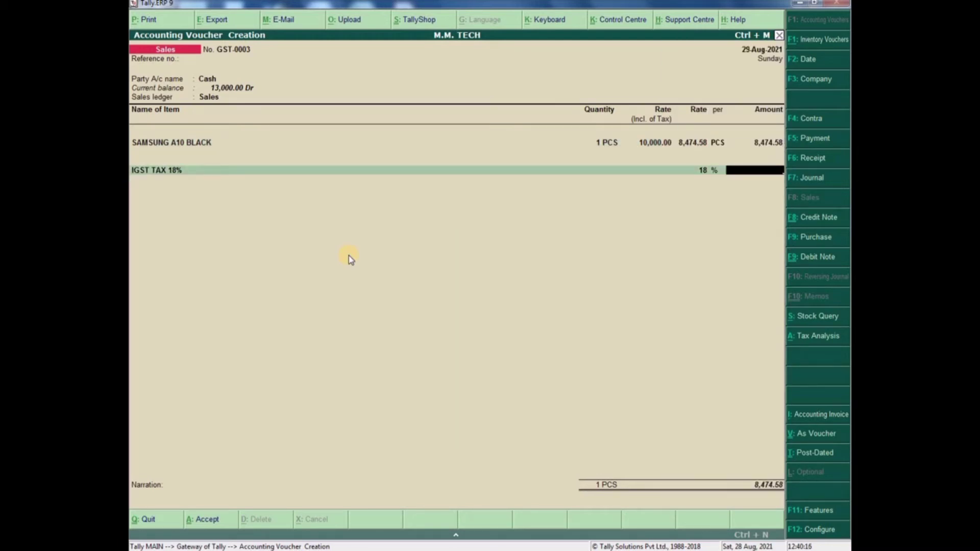
key(BackSpace)
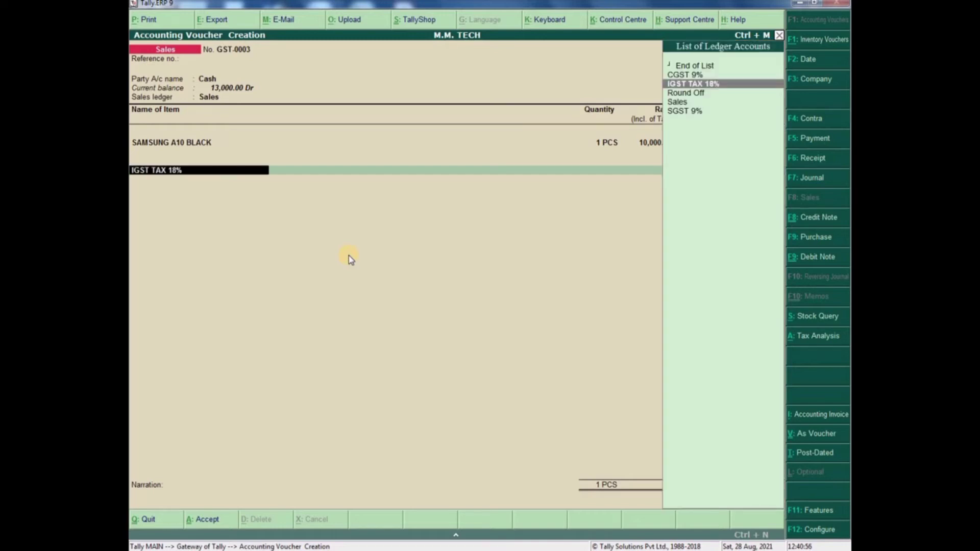
key(Return)
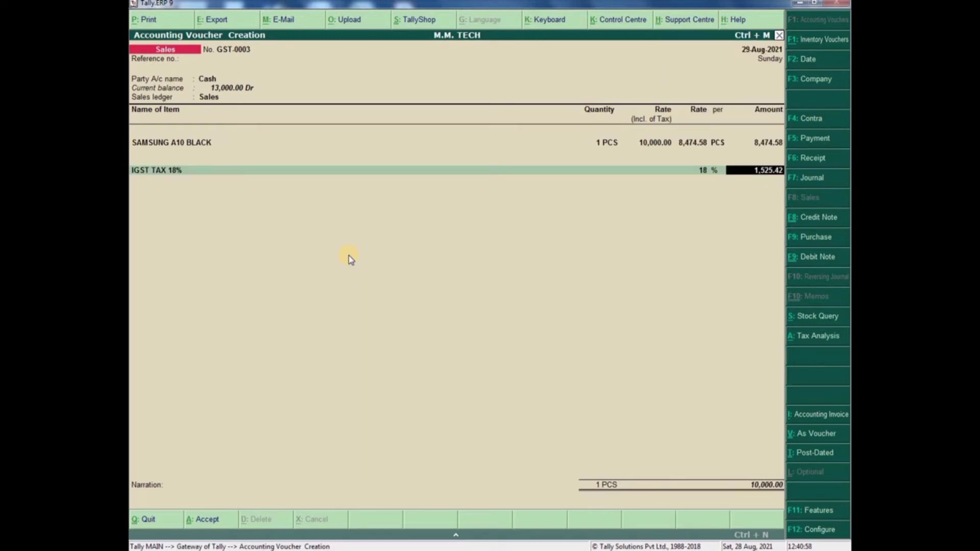
key(Return)
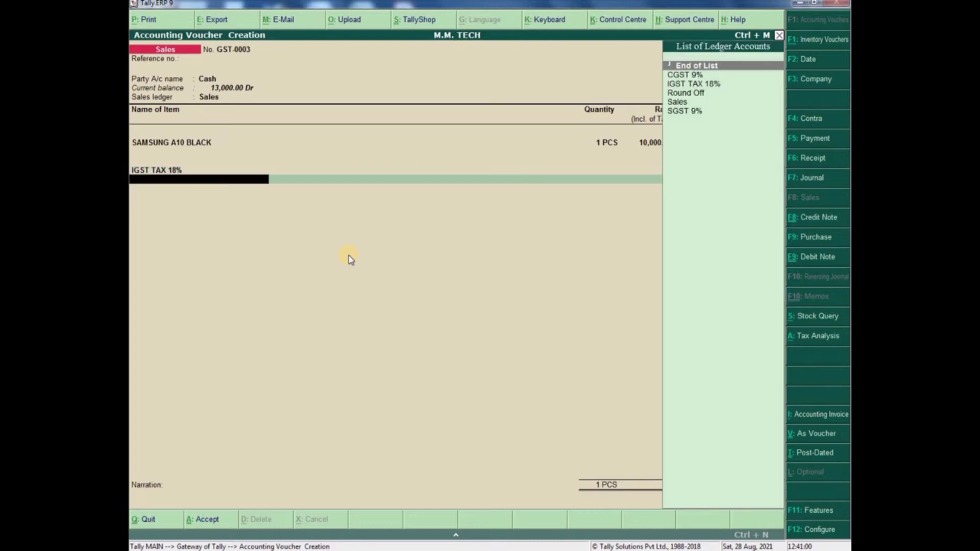
key(Return)
key(Return)
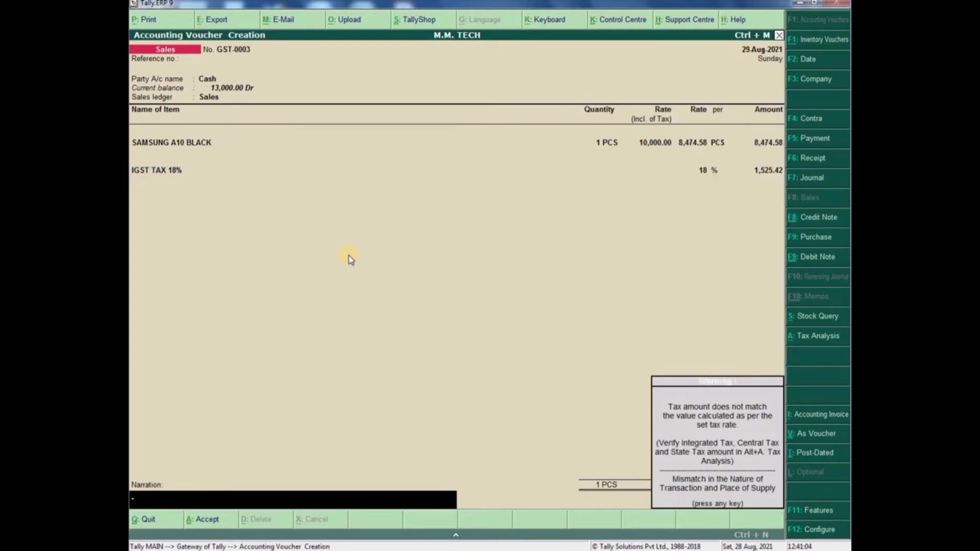
key(Return)
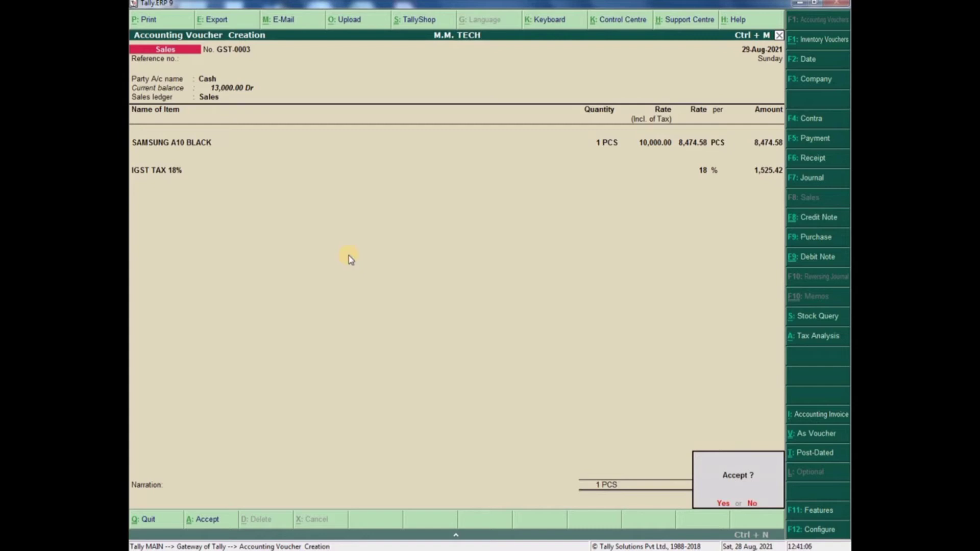
- Accept sales voucher GST-0003, close its tax invoice preview, and begin Credit Note No. 1
key(Return)
key(Return)
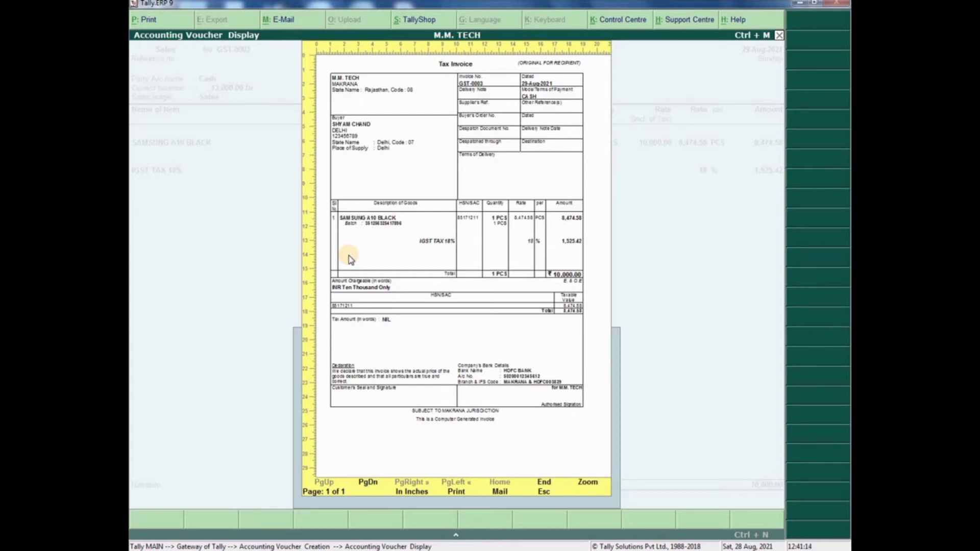
key(Escape)
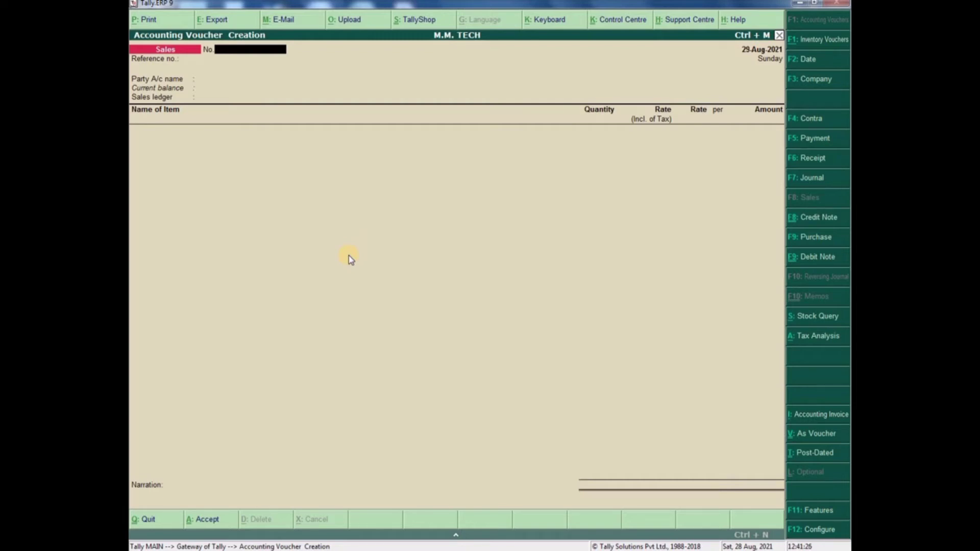
click(813, 223)
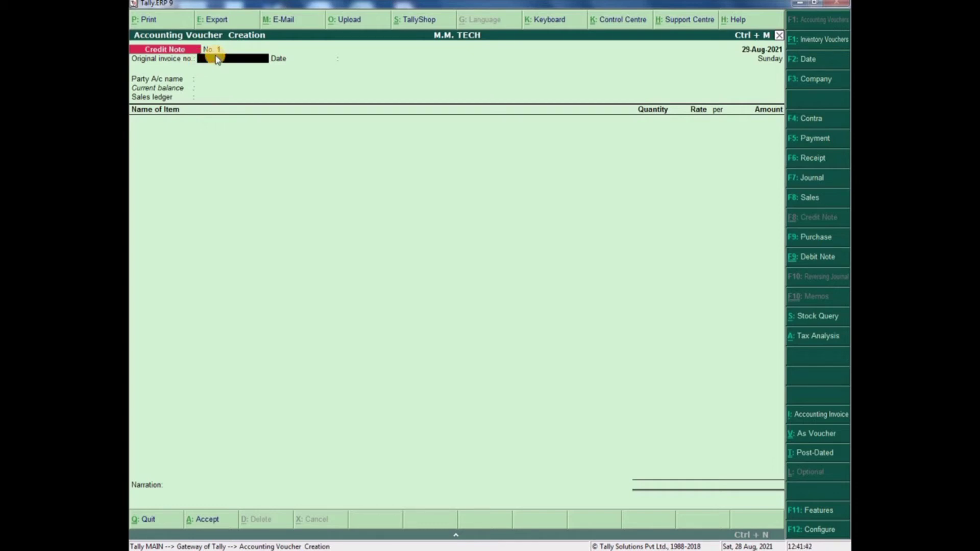
key(Escape)
key(y)
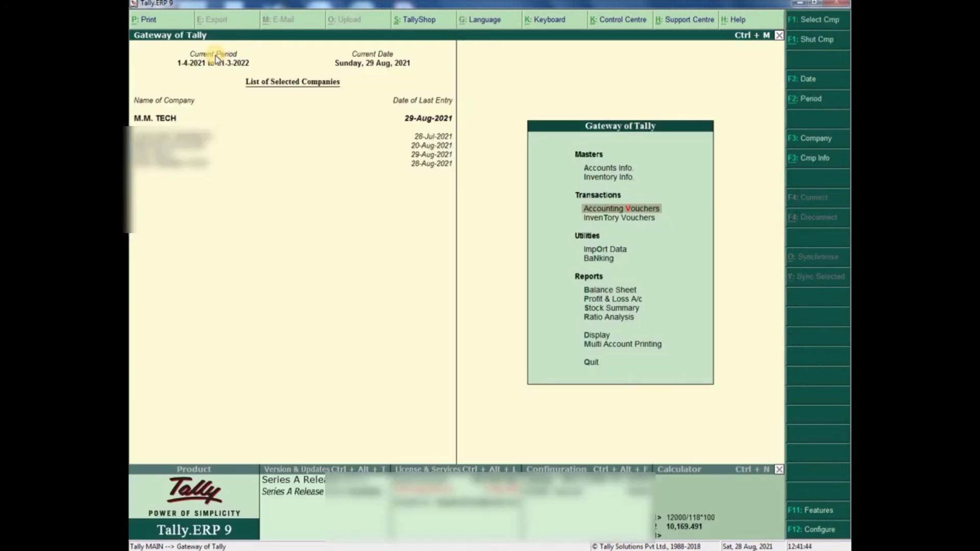
key(Down)
key(Down)
key(Down)
key(Down)
key(Down)
key(Return)
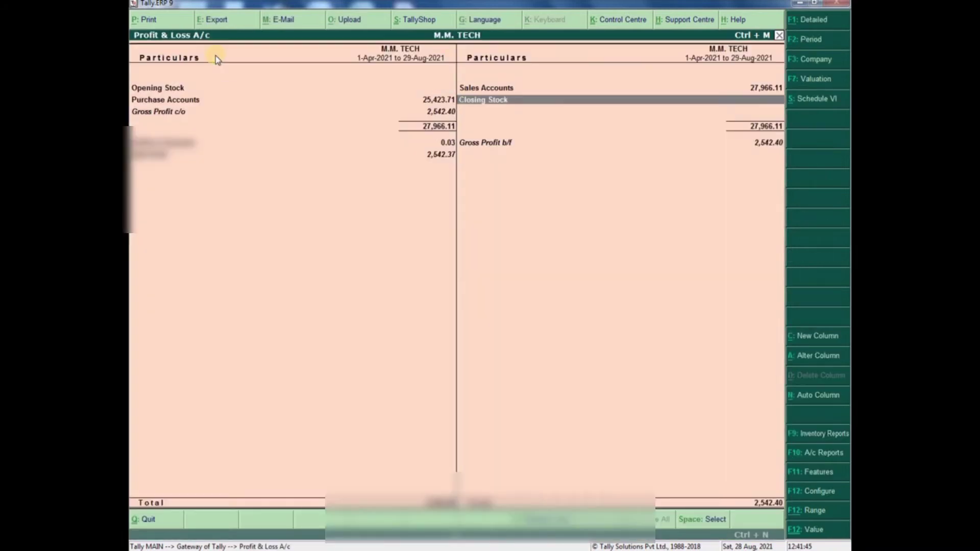
key(Return)
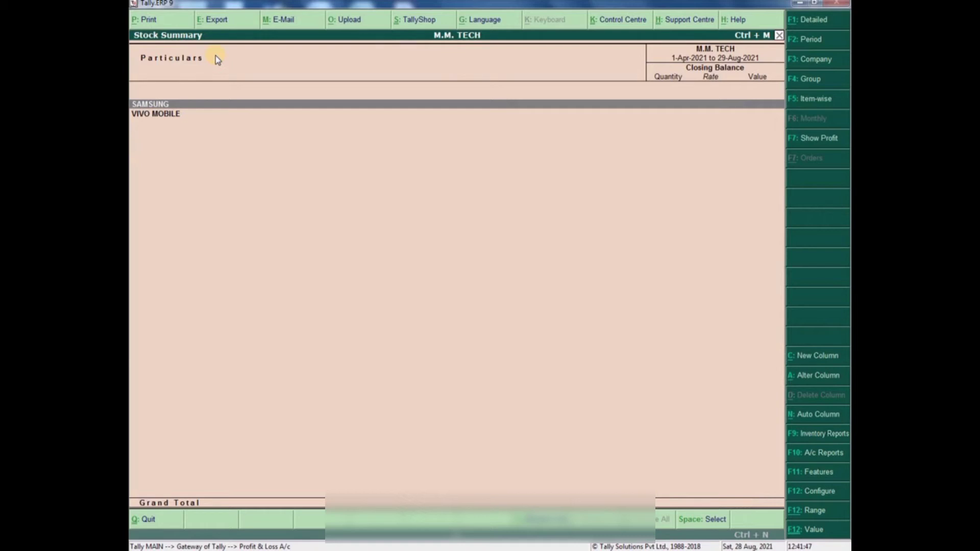
key(Escape)
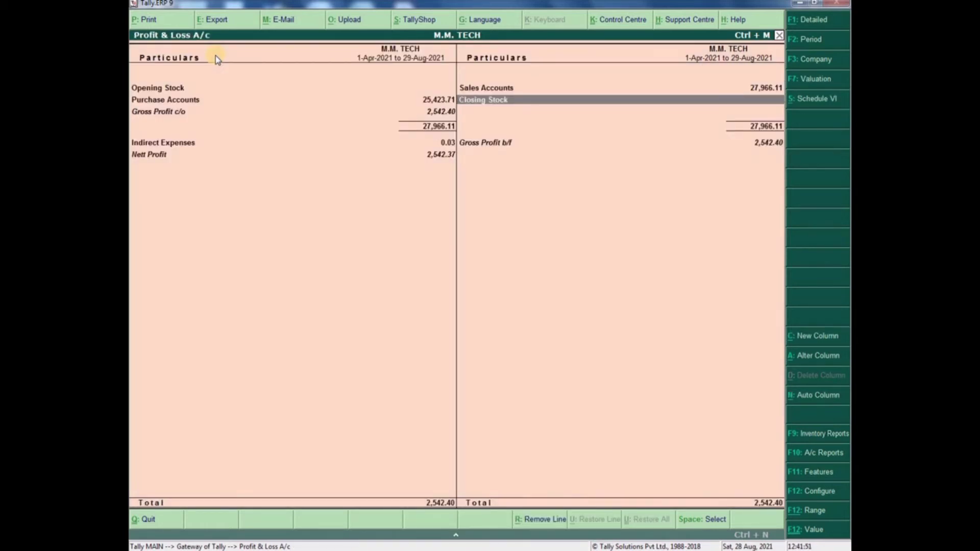
key(Escape)
key(ctrl+F8)
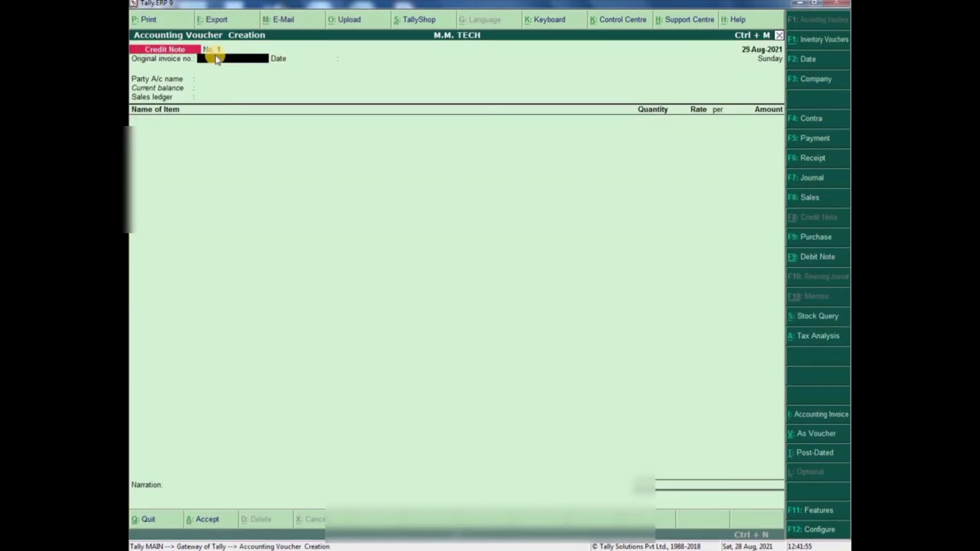
text(M002)
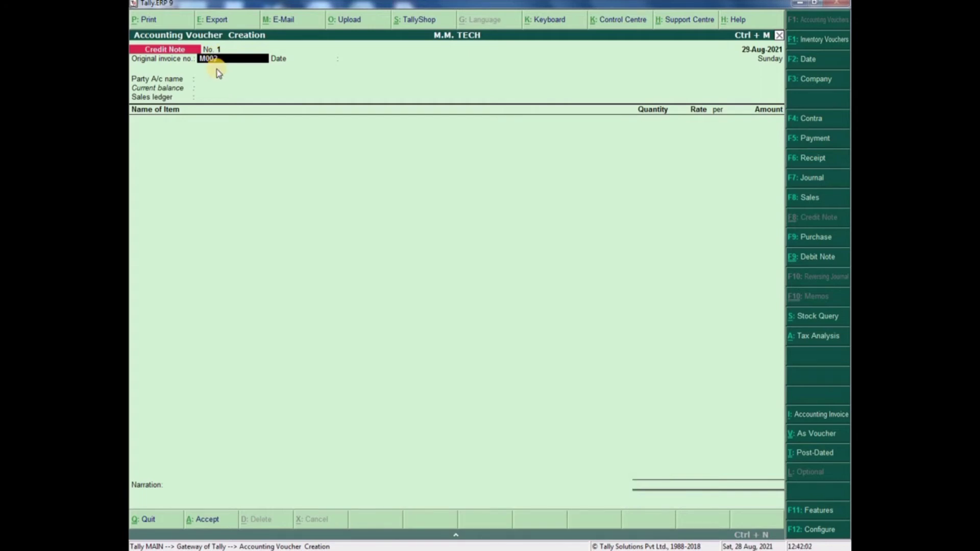
key(Return)
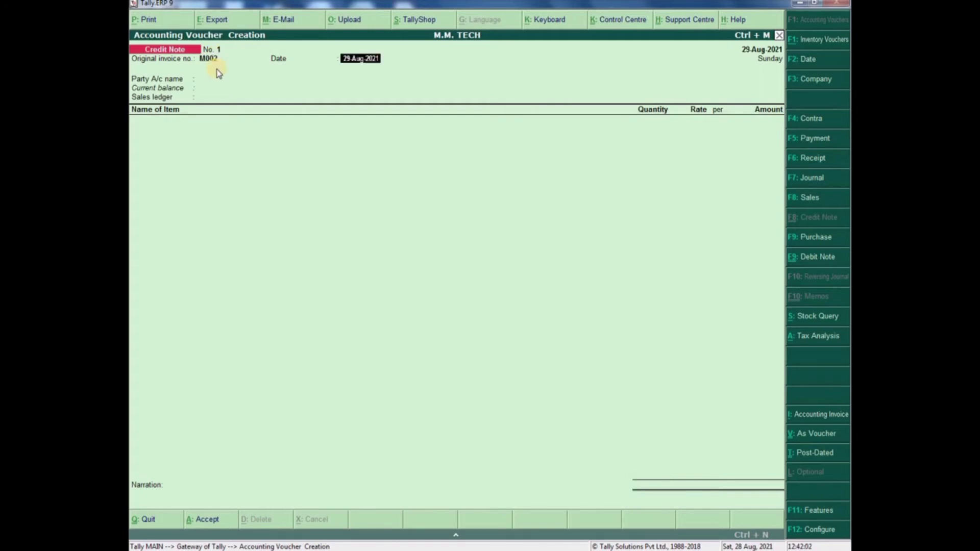
text(28.8)
key(Return)
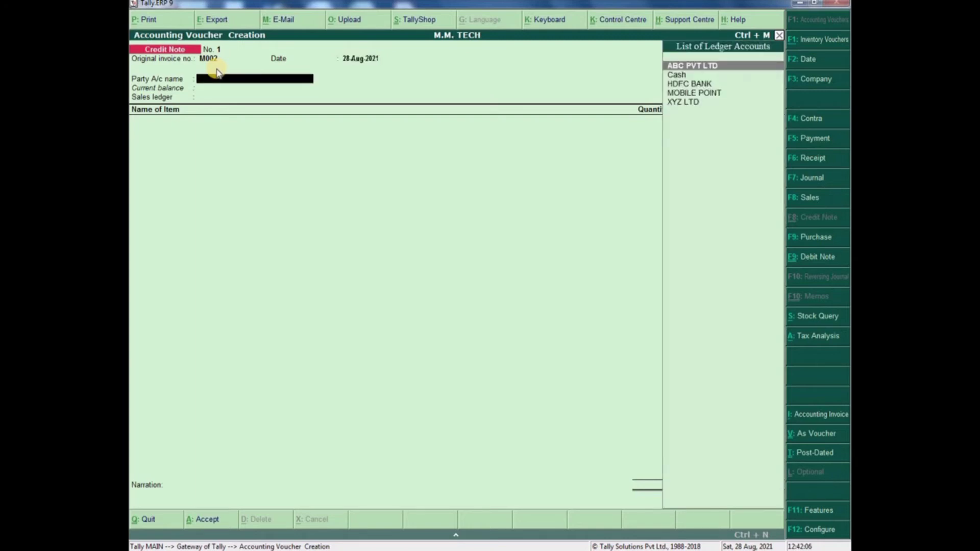
key(Down)
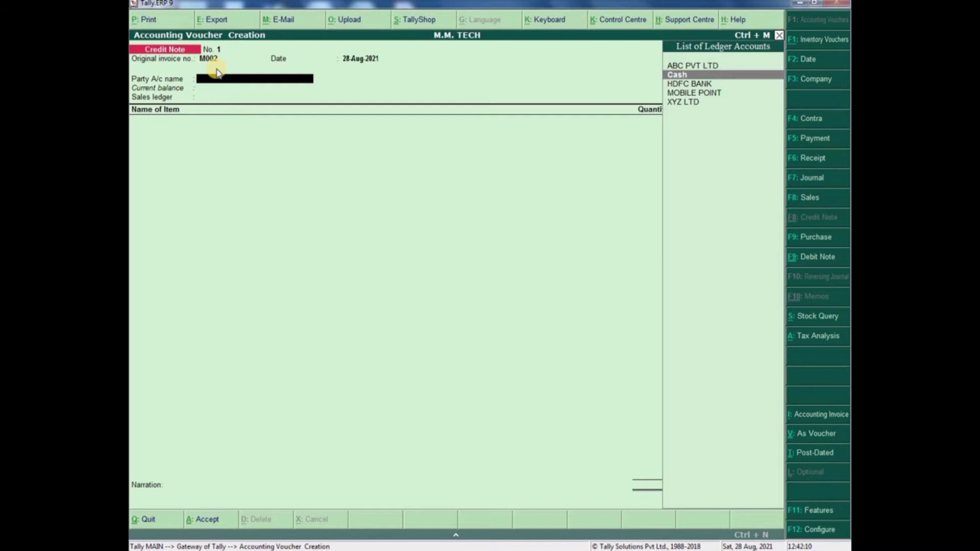
key(Return)
key(Return)
key(Return)
key(Return)
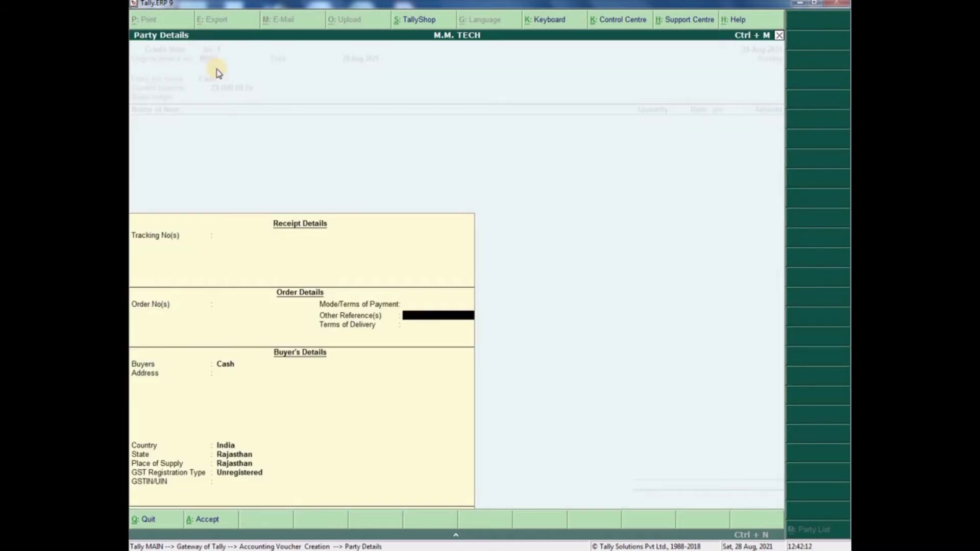
key(Return)
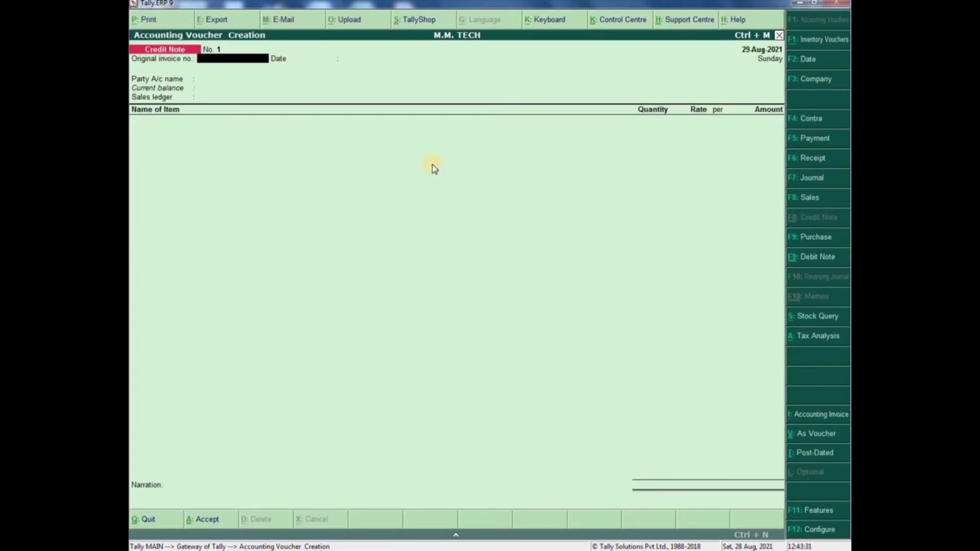
- Reference original invoice GST-0001 dated 28-Aug-2021 and choose Cash as the party
text(GST-0001)
key(Return)
text(28)
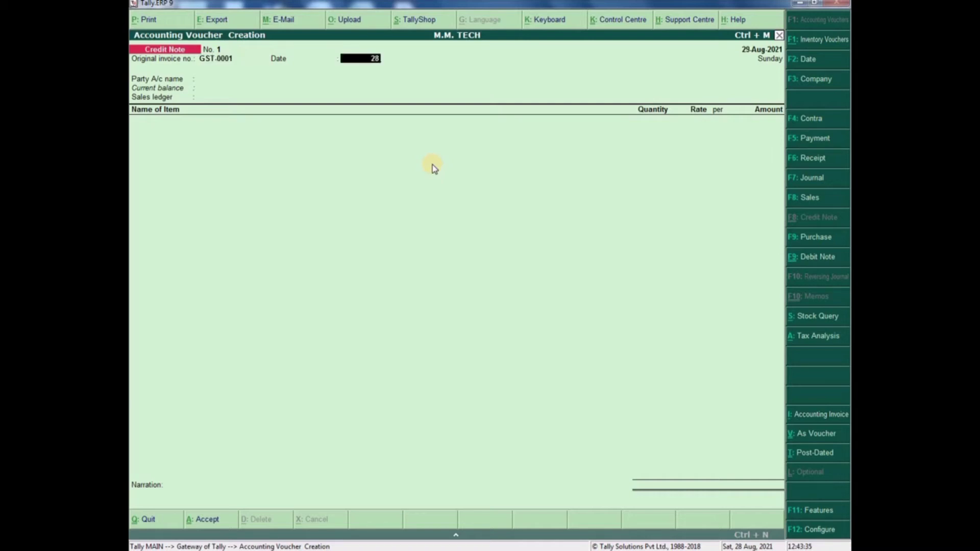
text(-8)
key(Return)
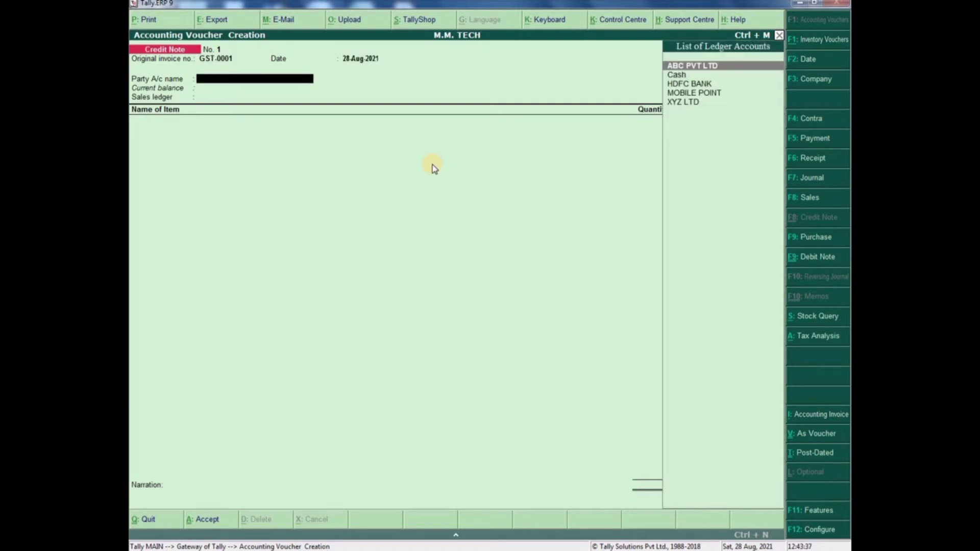
key(Down)
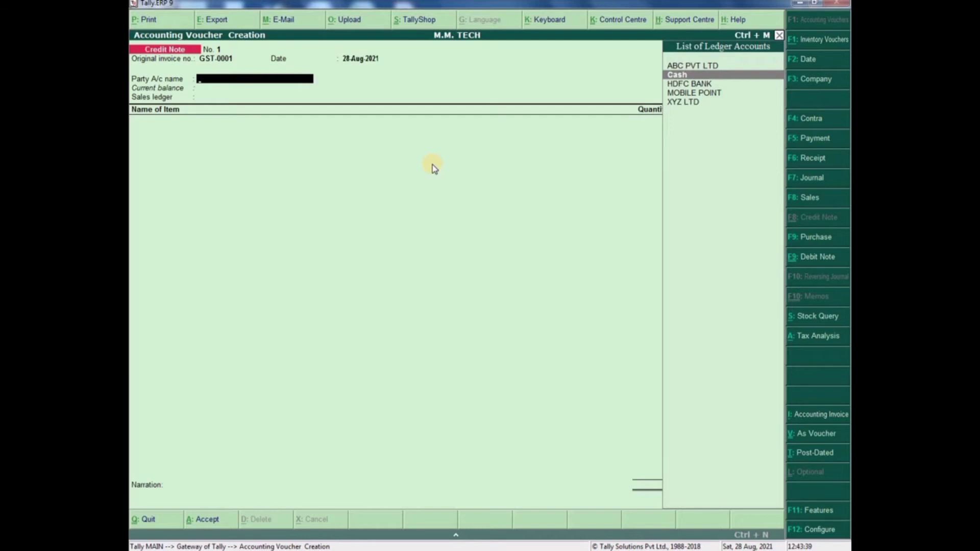
key(Return)
key(Return)
key(Return)
key(Return)
key(Return)
key(Return)
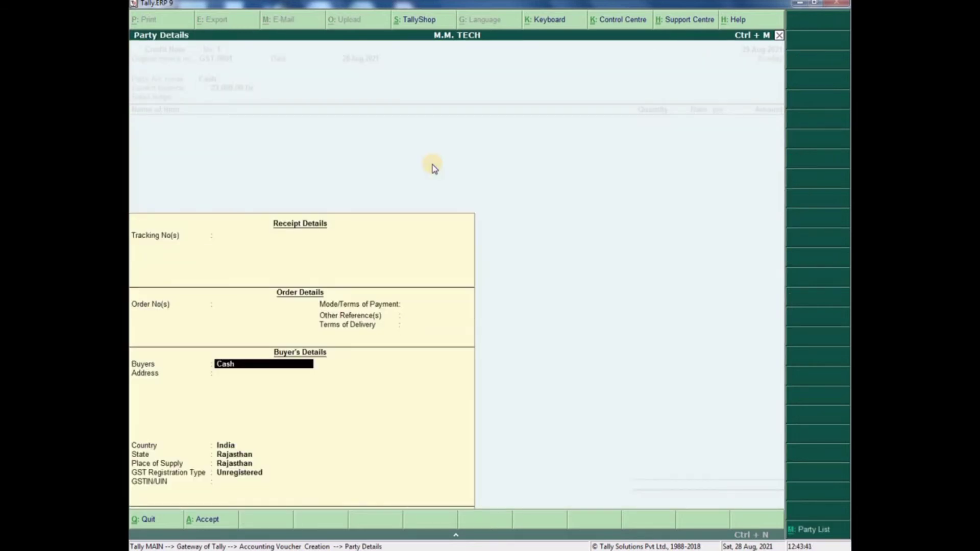
- Enter the buyer's name and two address lines, with GST registration type Consumer
key(Return)
text(MAKRANA)
key(Return)
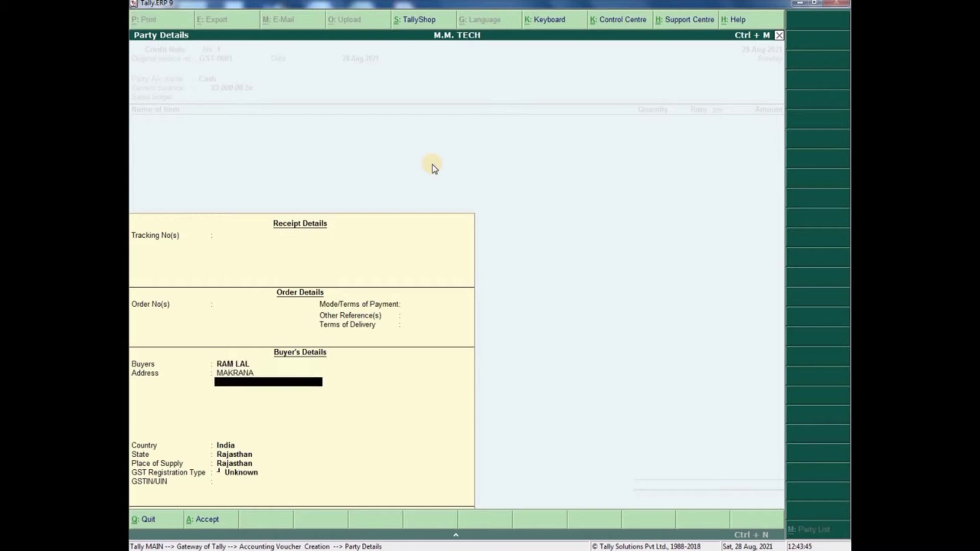
text(12345678)
key(Return)
key(Return)
key(Return)
key(Return)
key(Return)
key(Down)
key(Down)
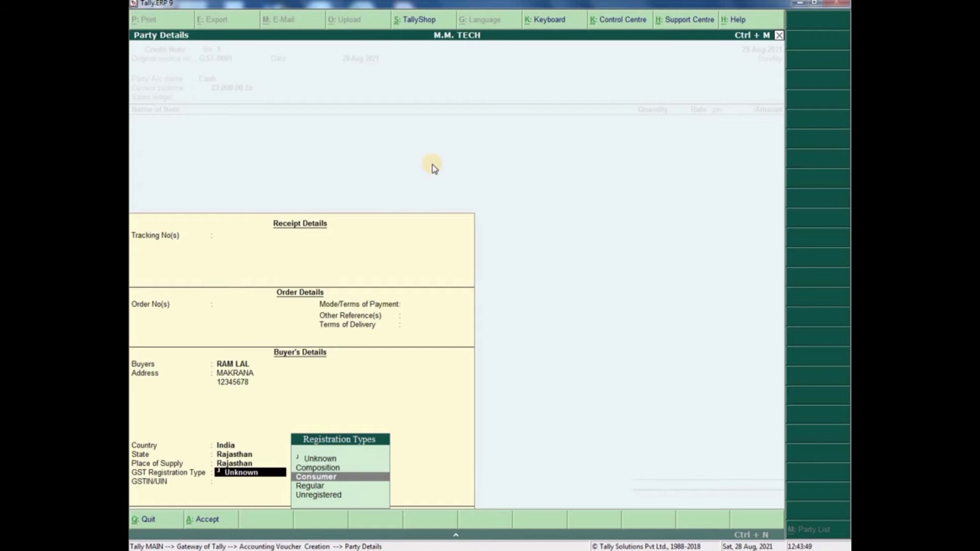
key(Return)
key(Return)
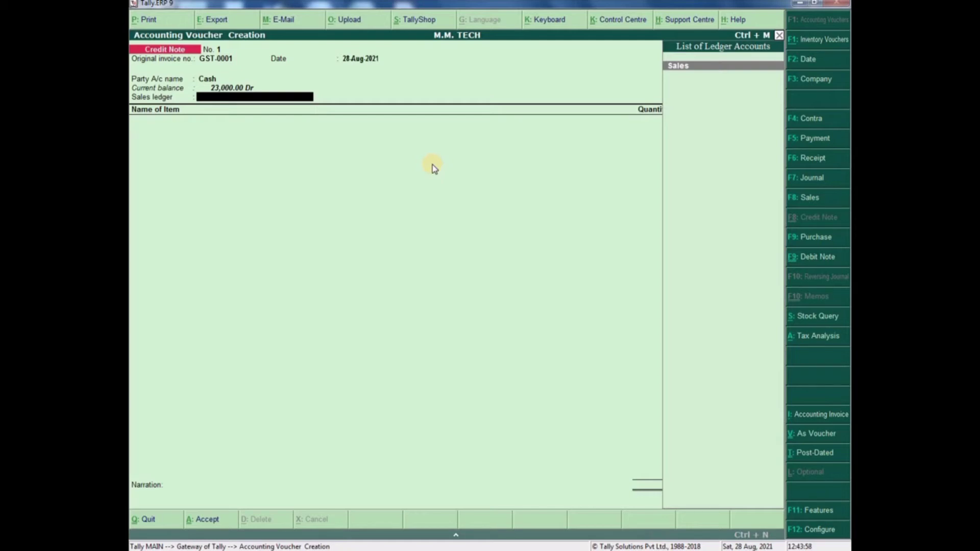
- Under the Sales ledger, return 1 PCS of SAMSUNG A10 BLACK from its existing batch at 8,474.58
key(Return)
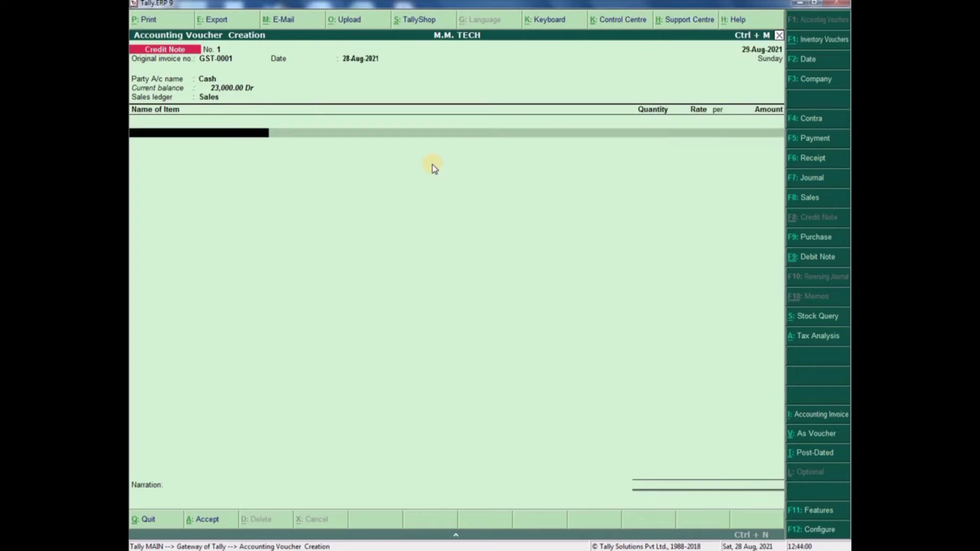
text(A10)
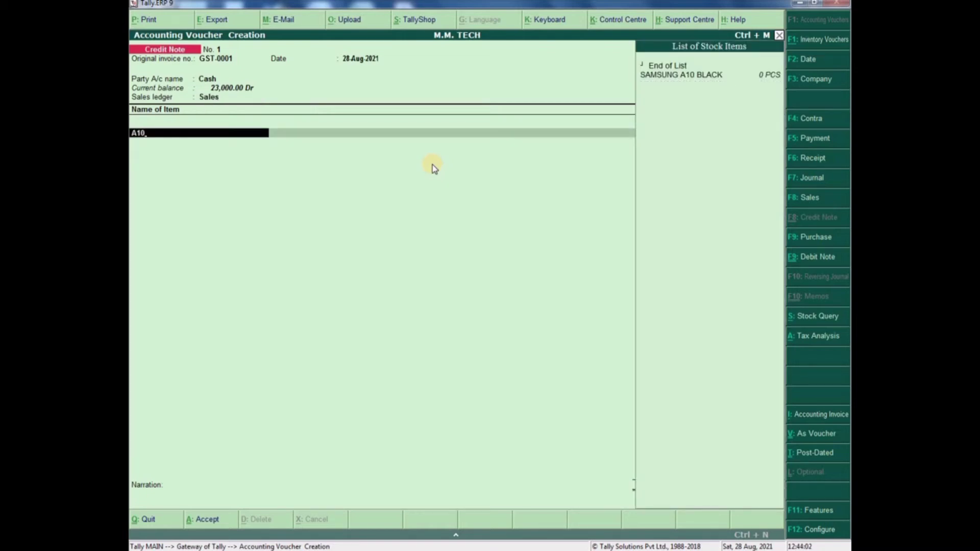
key(Return)
key(Return)
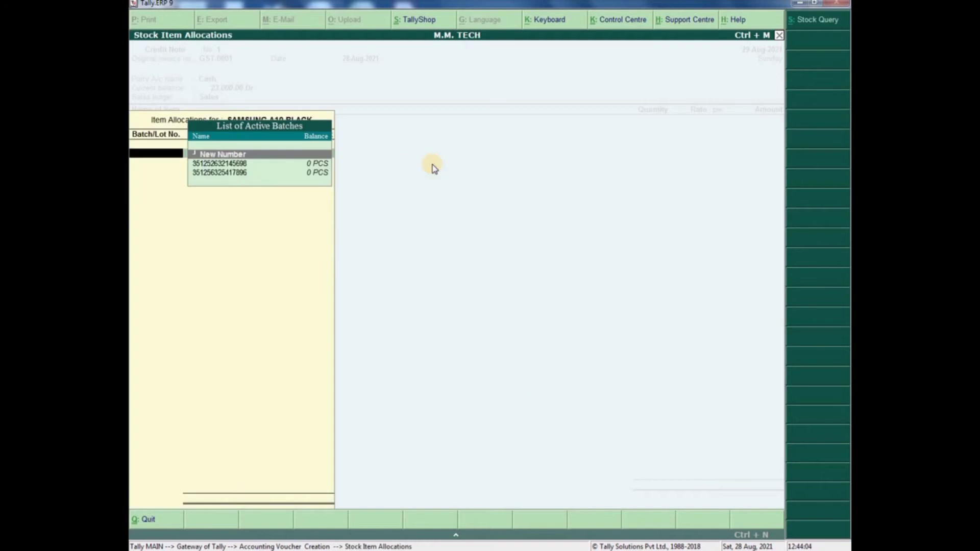
key(Down)
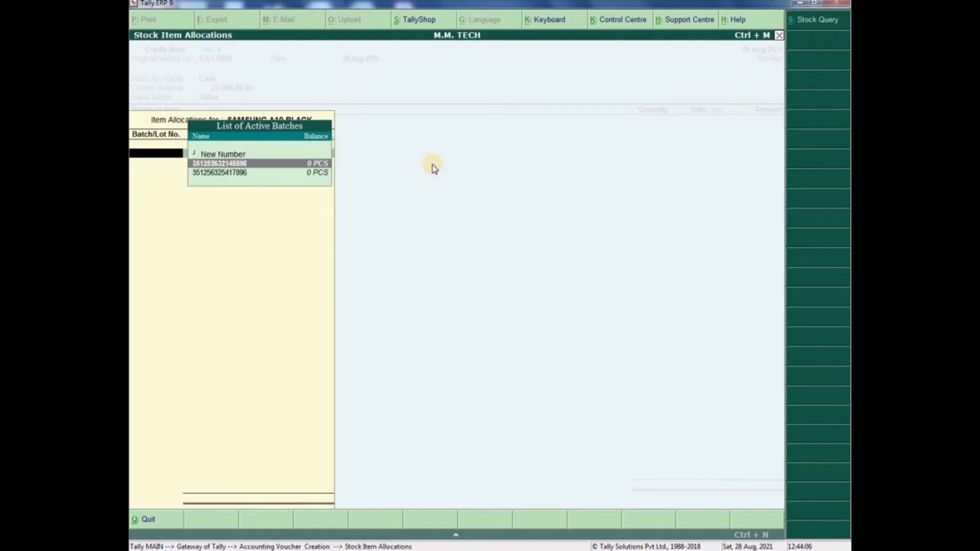
key(Return)
text(1)
key(Return)
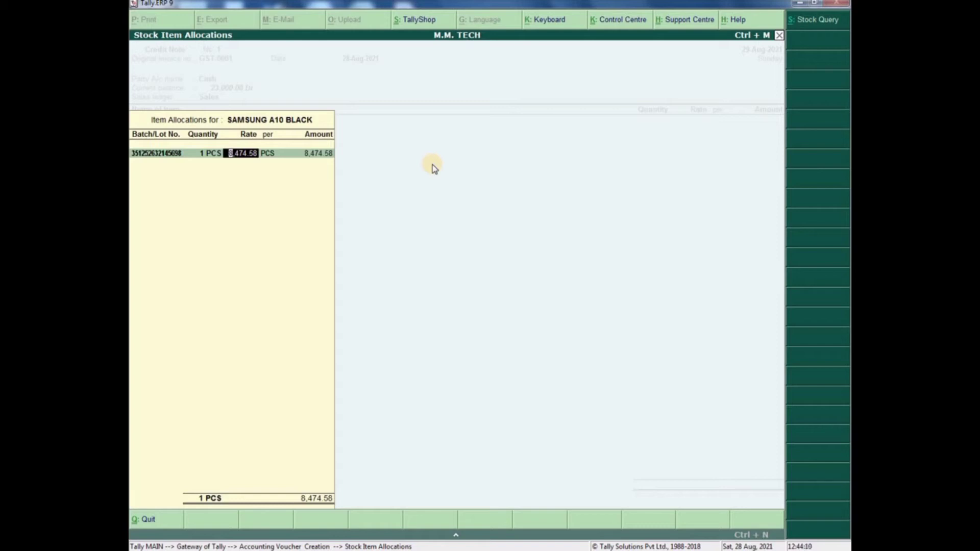
key(Return)
key(Return)
key(Return)
key(Return)
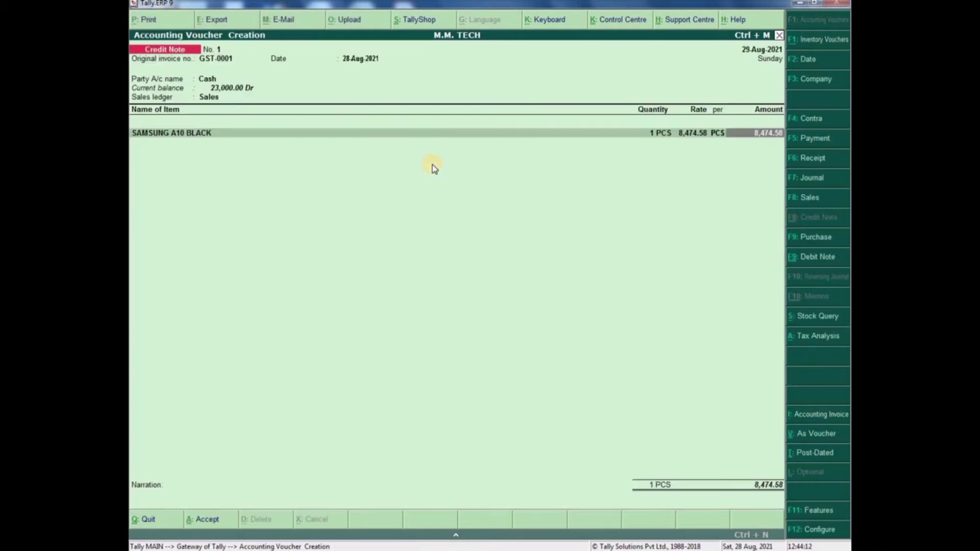
key(Return)
key(Return)
- Add CGST 9% and SGST 9% tax lines, 762.71 each
text(CGST)
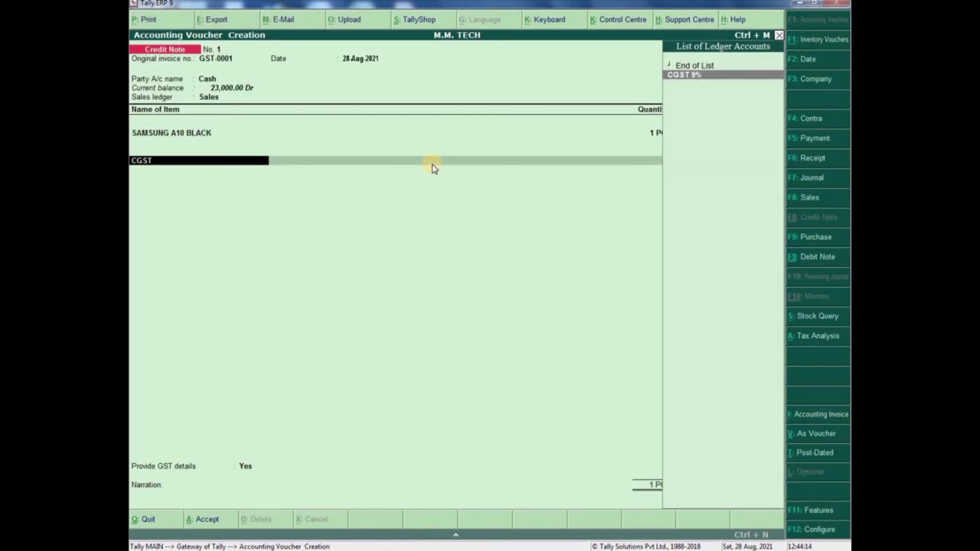
key(Return)
key(Return)
text(SGST)
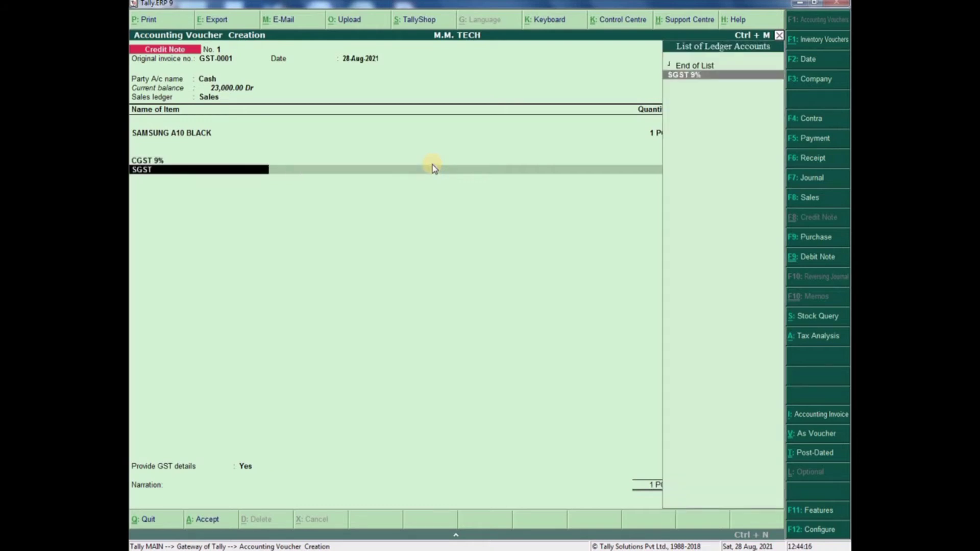
key(Return)
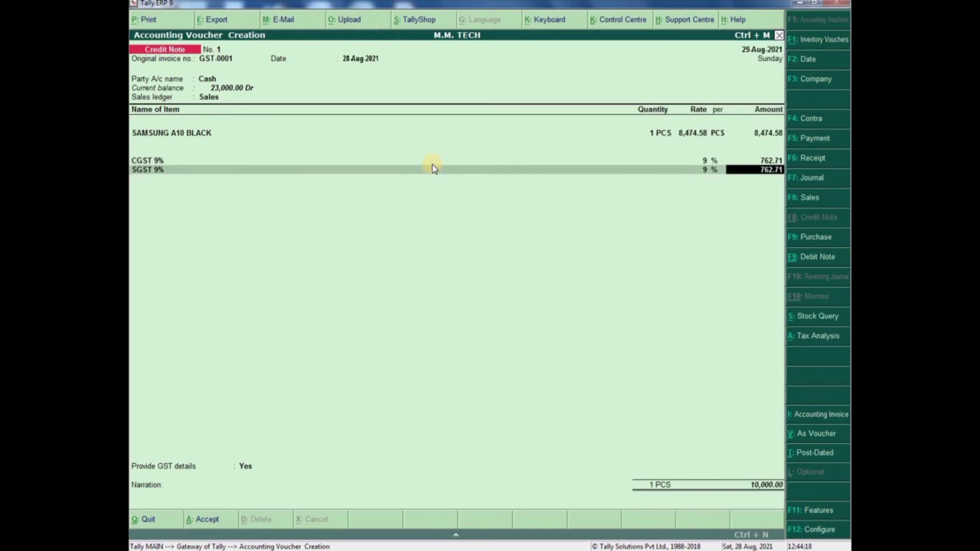
key(Return)
key(Return)
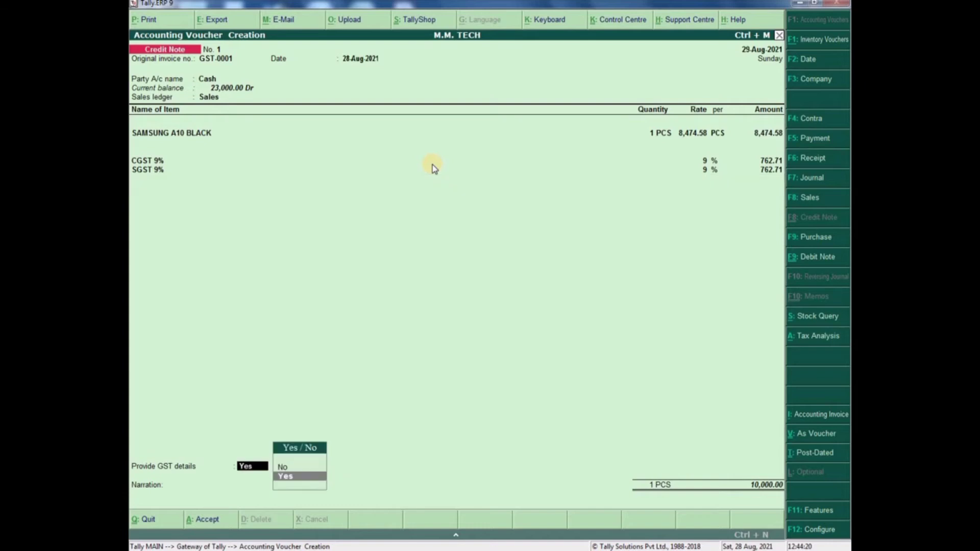
key(Return)
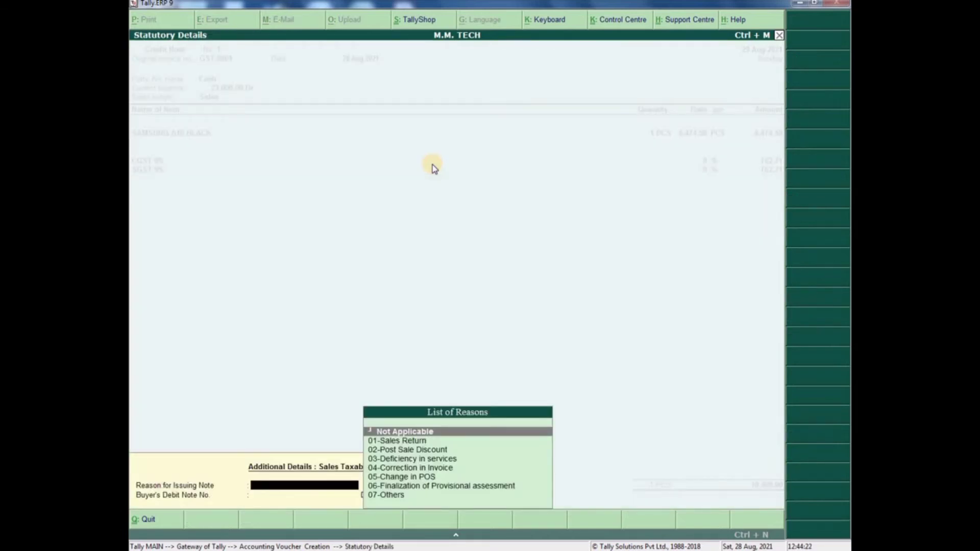
- Set reason 01-Sales Return with buyer's debit note 1 dated 28.8, then save credit note 1
key(Down)
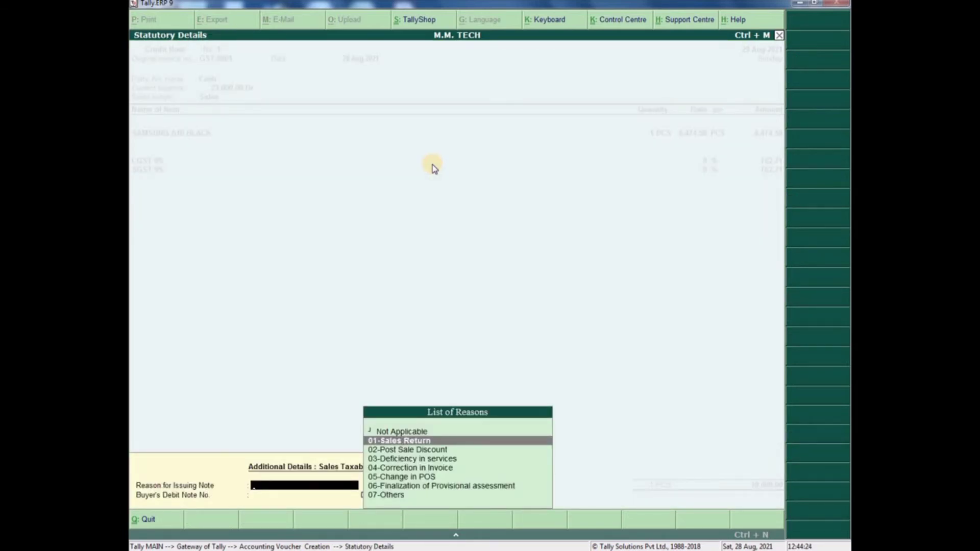
key(Return)
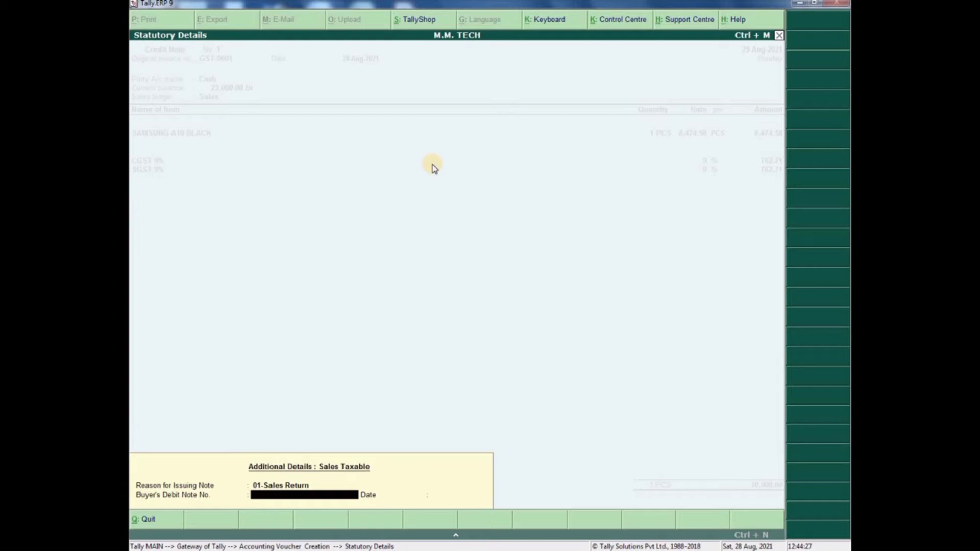
text(1)
key(Return)
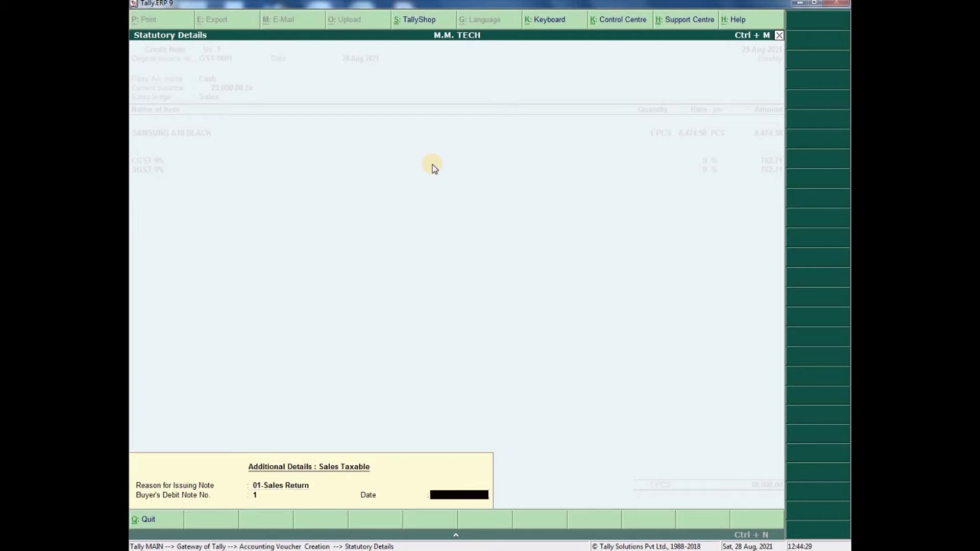
text(28.8)
key(Return)
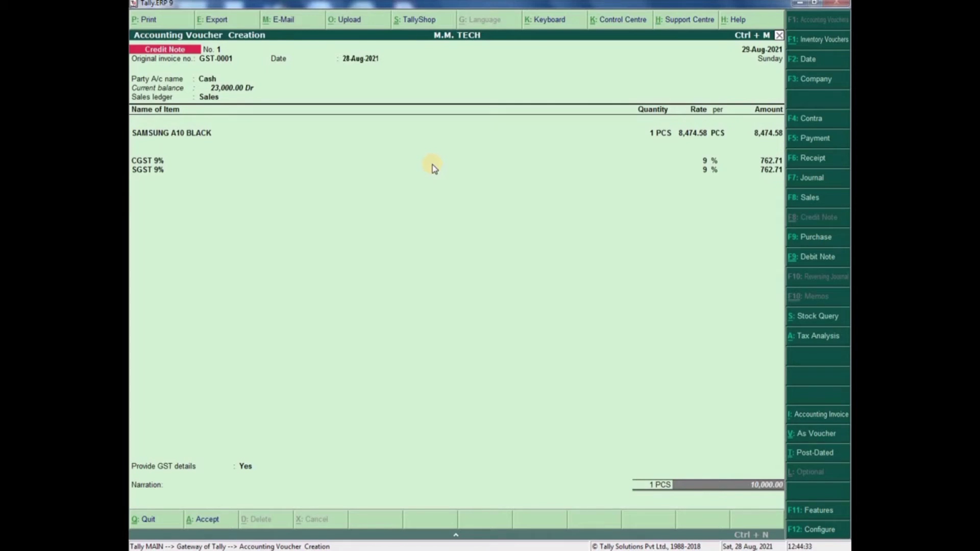
key(Return)
key(Return)
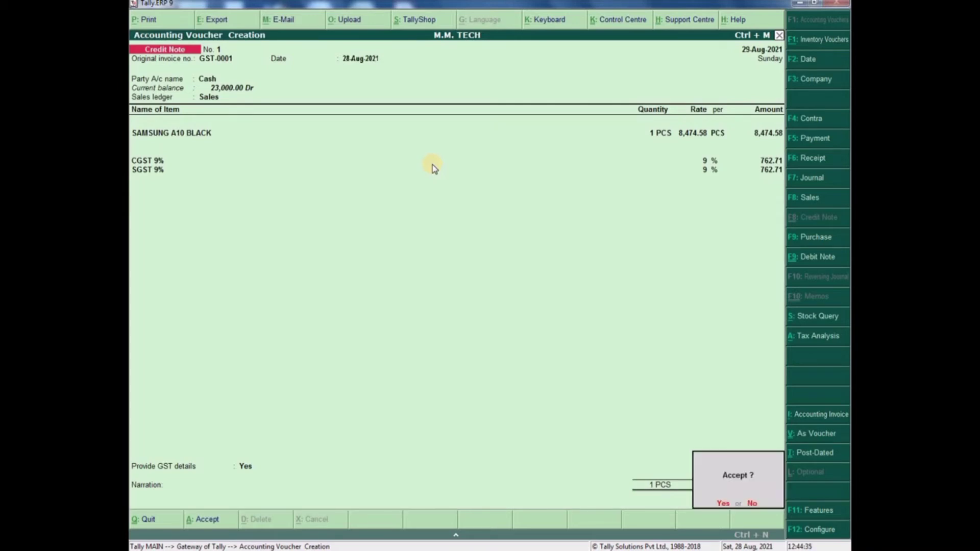
key(Return)
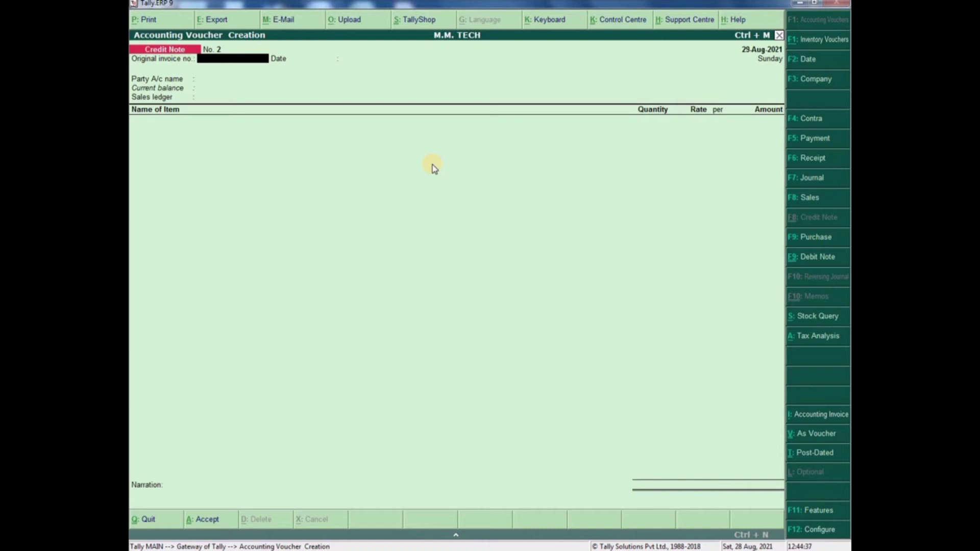
- From Profit & Loss closing stock, drill down to SAMSUNG A10 BLACK's August stock vouchers
key(Escape)
key(Return)
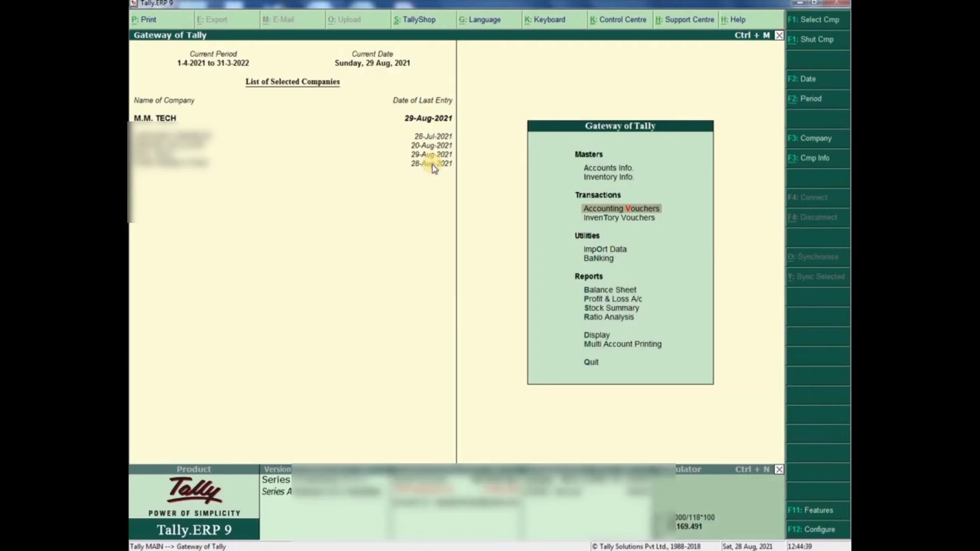
key(Down)
key(Down)
key(Down)
key(Down)
key(Down)
key(Return)
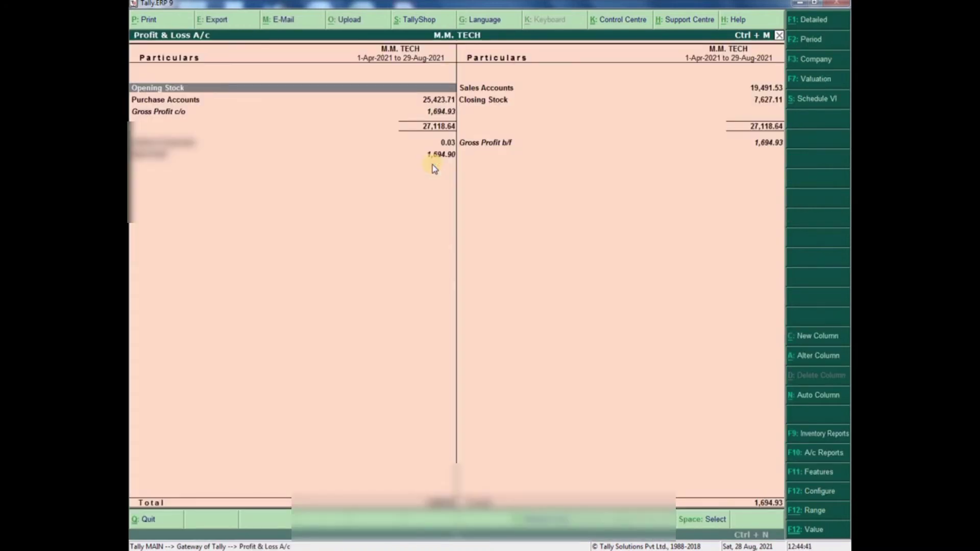
key(Right)
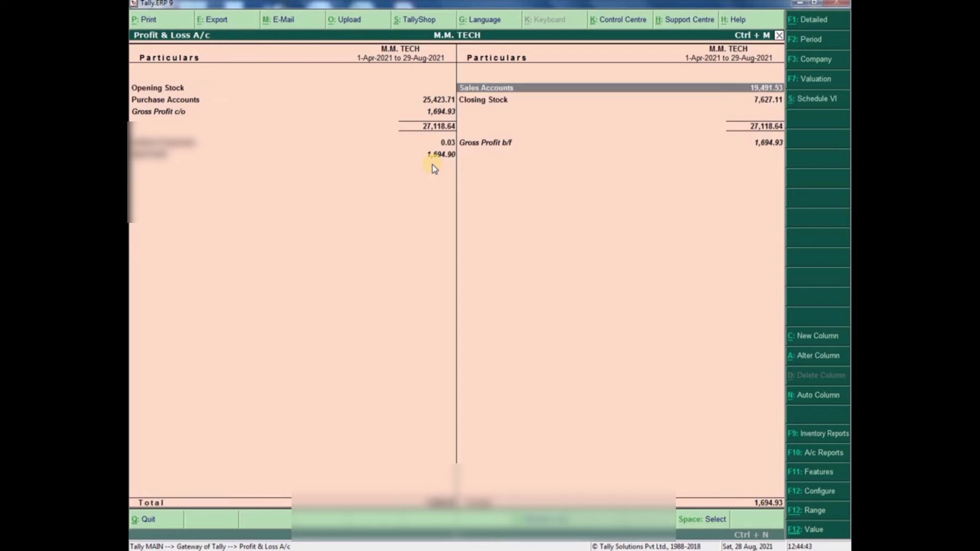
key(Down)
key(Return)
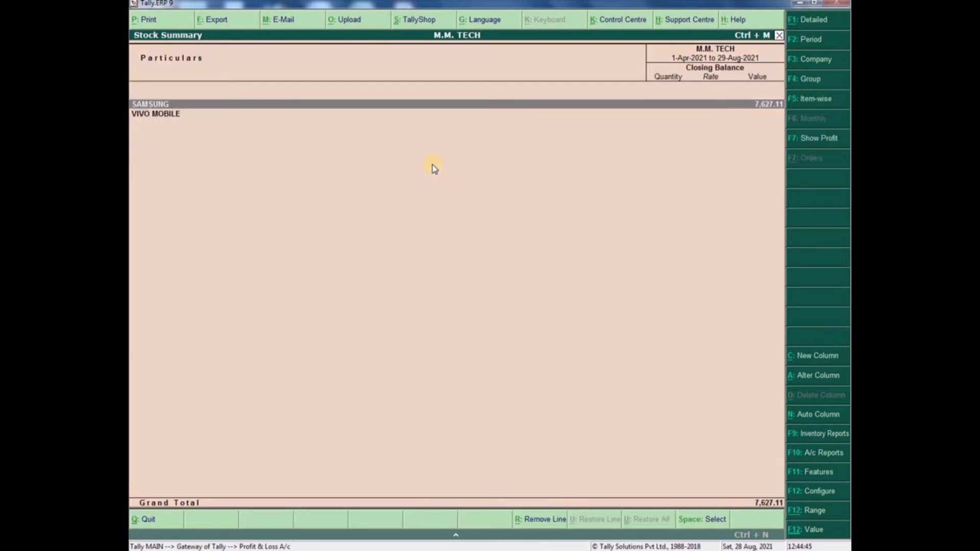
key(Return)
key(Return)
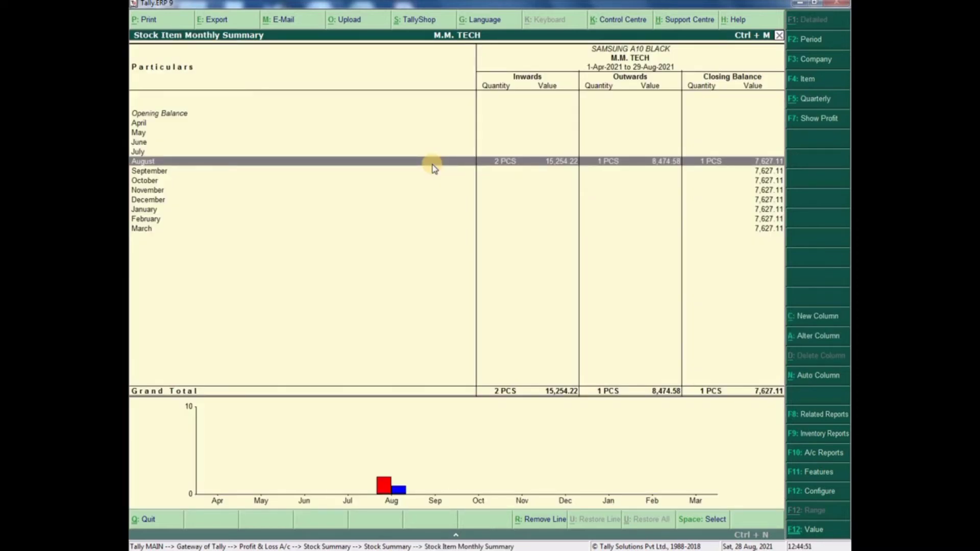
key(Return)
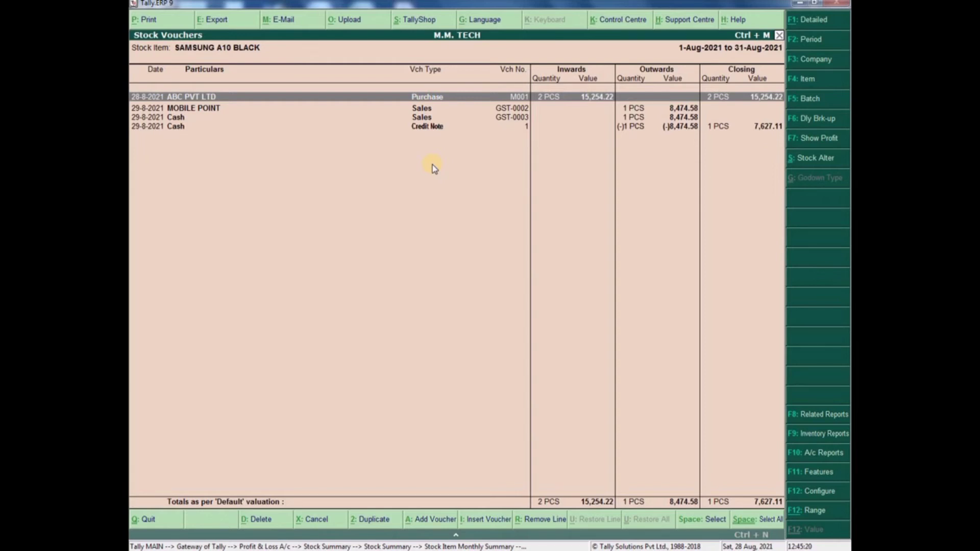
- Scroll through SAMSUNG A10 BLACK's stock voucher rows, including the MOBILE POINT sale and credit note
key(Down)
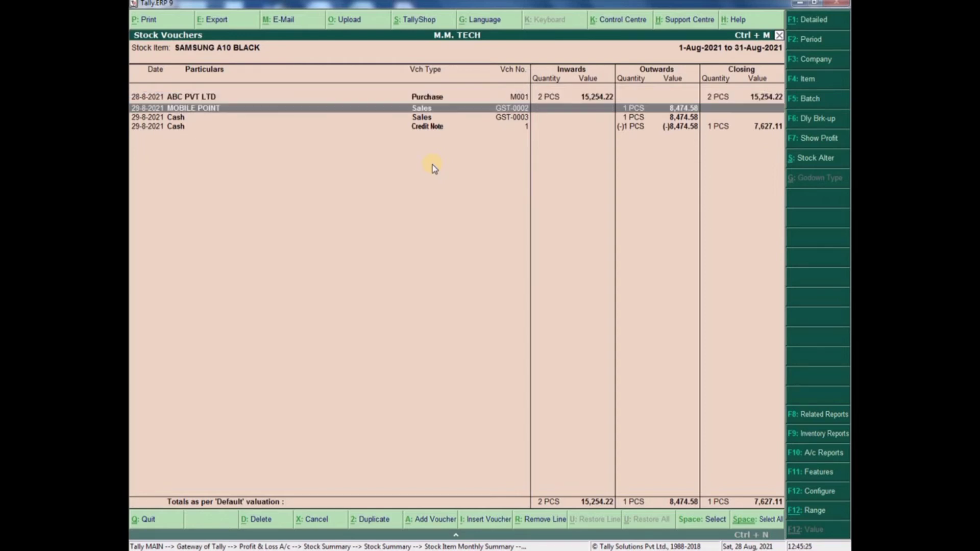
key(Down)
key(Down)
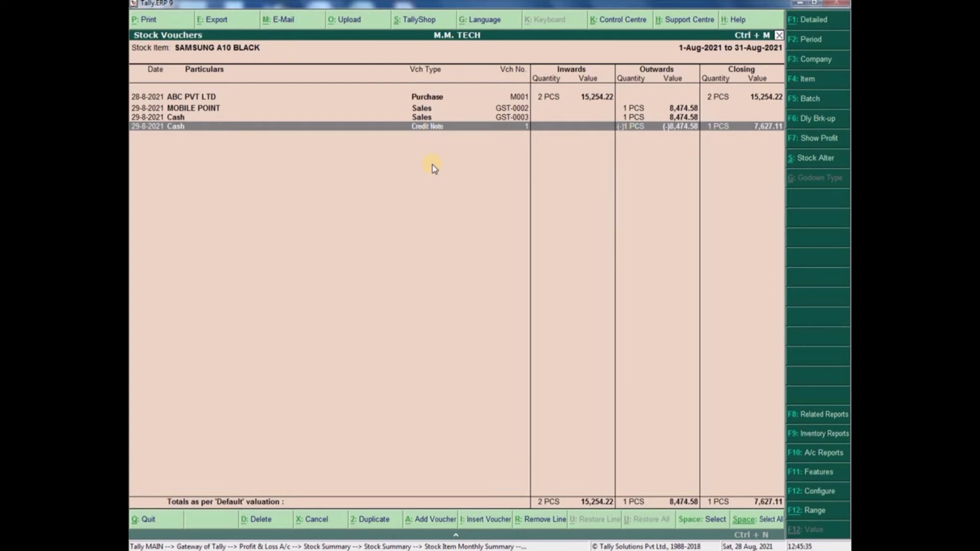
key(Up)
key(Up)
key(Up)
key(Down)
key(Down)
key(Down)
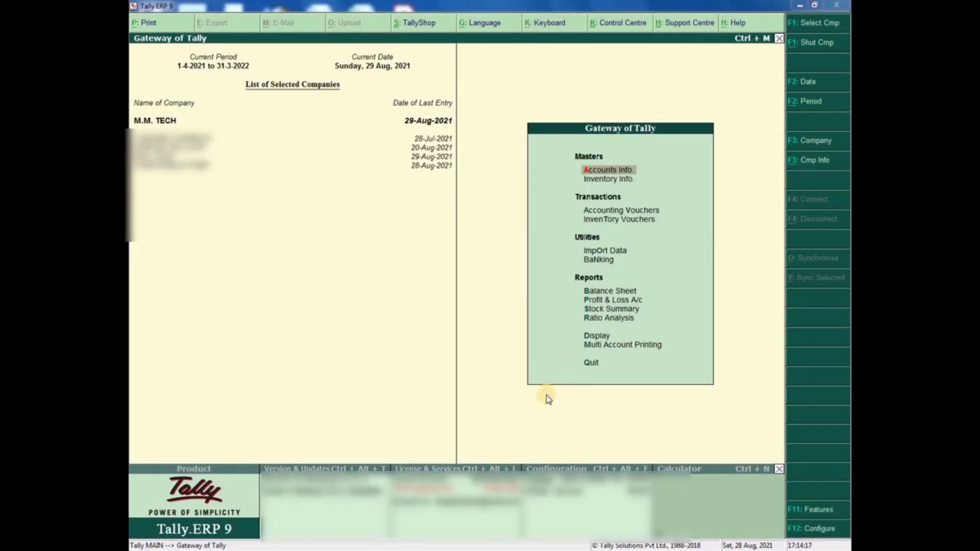
- Open the Purchase Register's August vouchers and view ABC PVT LTD purchase voucher M001
click(598, 338)
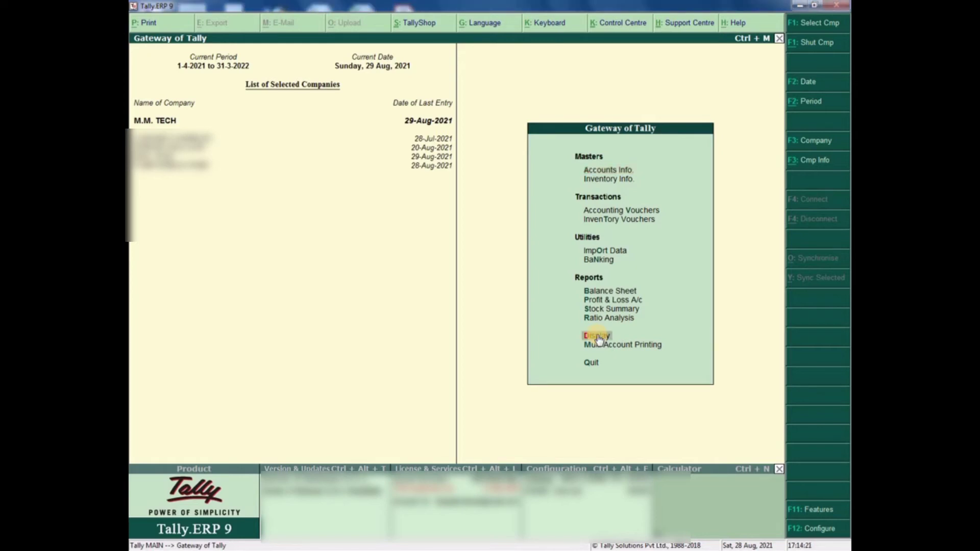
click(599, 339)
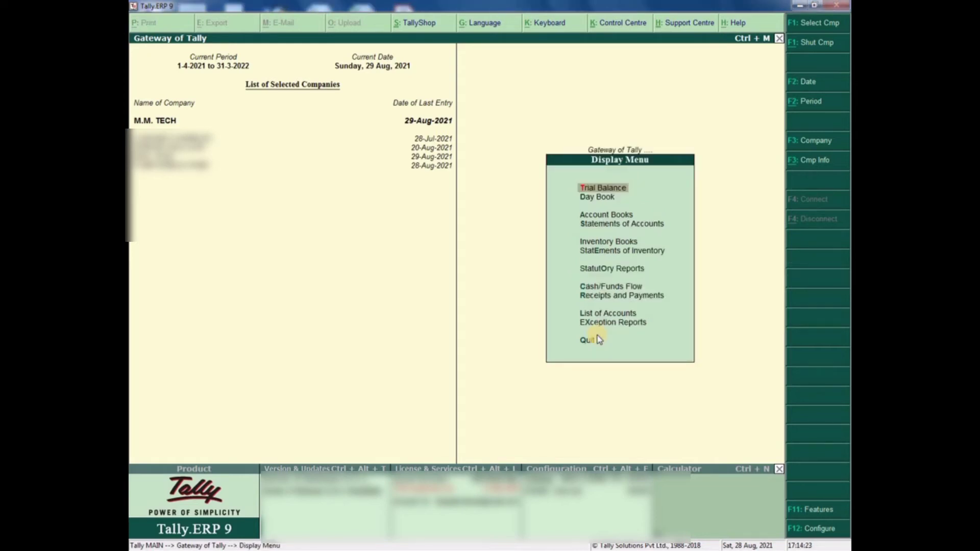
key(Down)
key(Down)
key(Return)
key(Down)
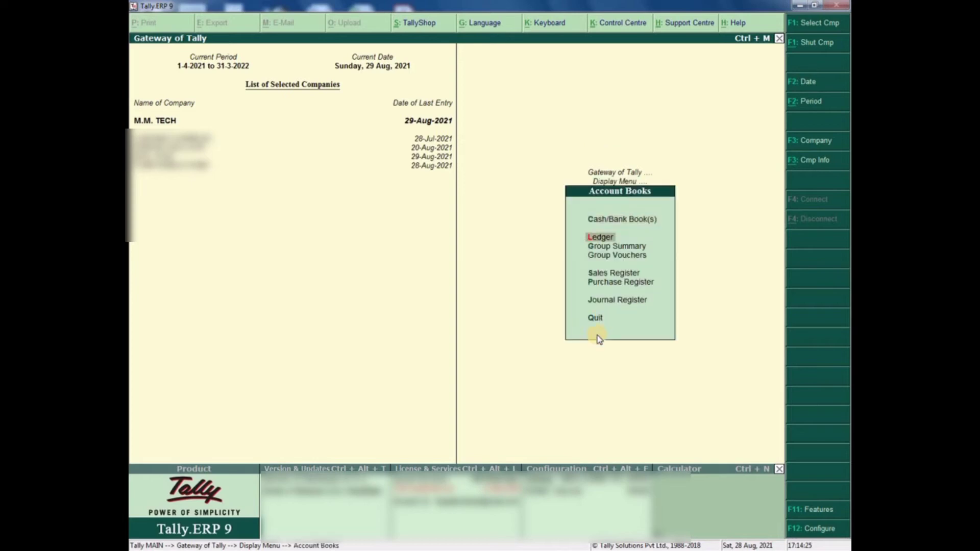
key(Down)
key(Down)
key(Down)
key(Down)
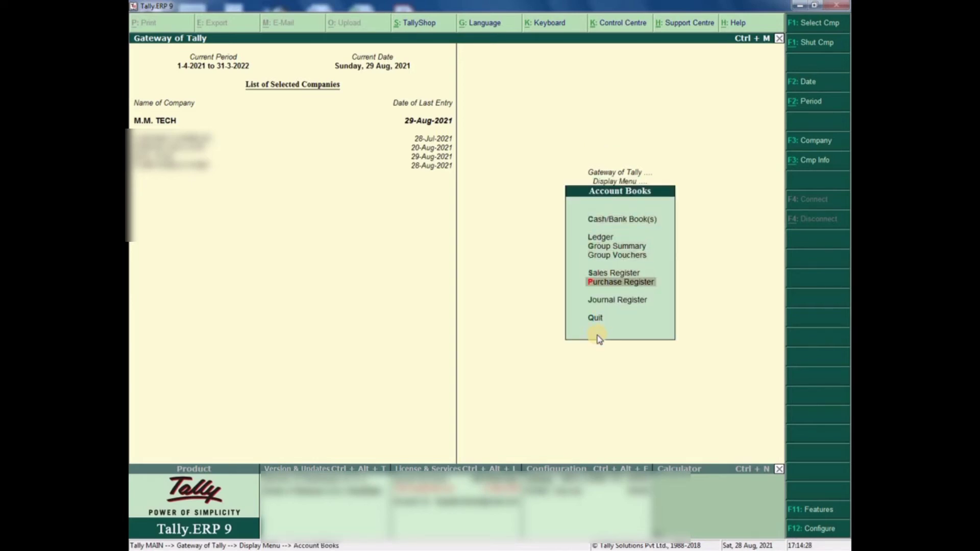
key(Return)
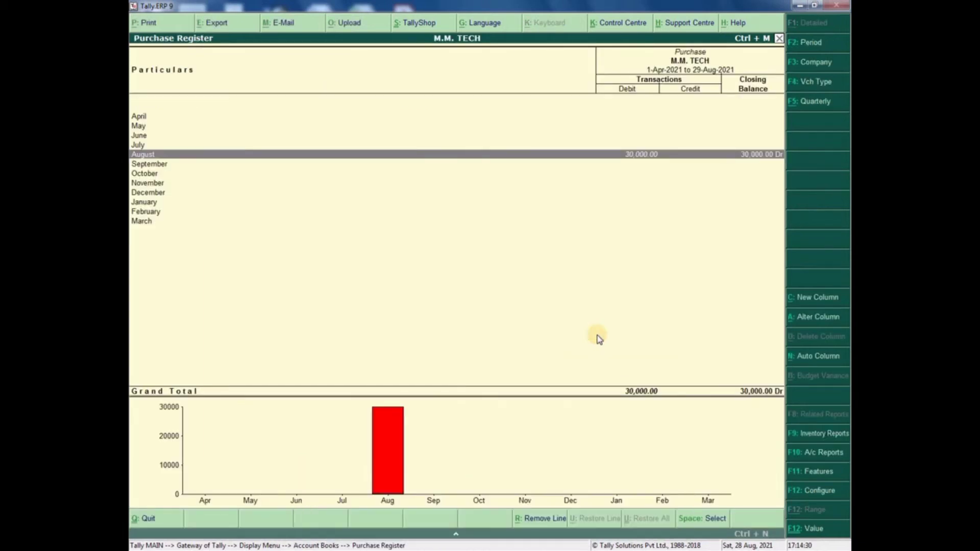
key(Return)
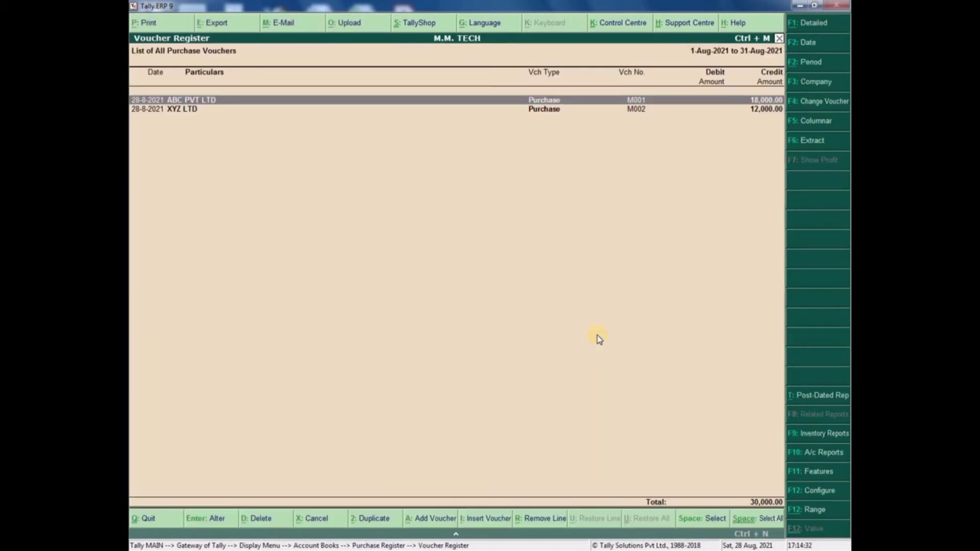
key(Return)
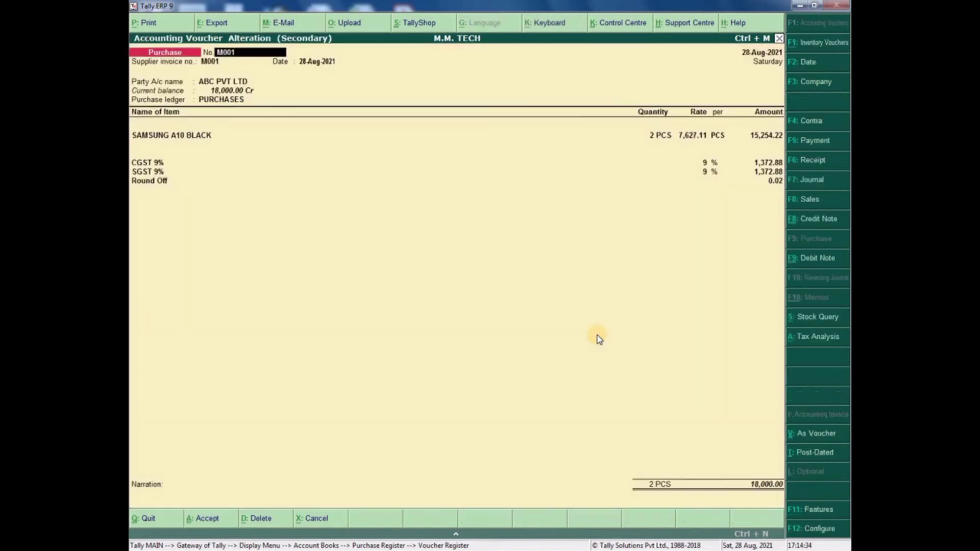
- Leave voucher M001 unchanged and start a new accounting voucher dated 29-Aug-2021
key(BackSpace)
key(Escape)
key(Return)
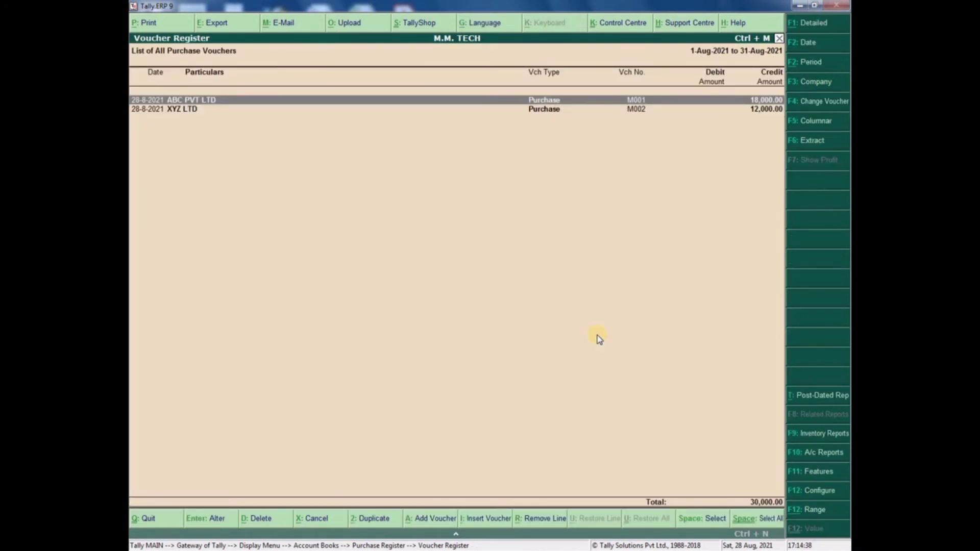
key(Escape)
key(Escape)
key(Escape)
key(Escape)
key(Escape)
key(Escape)
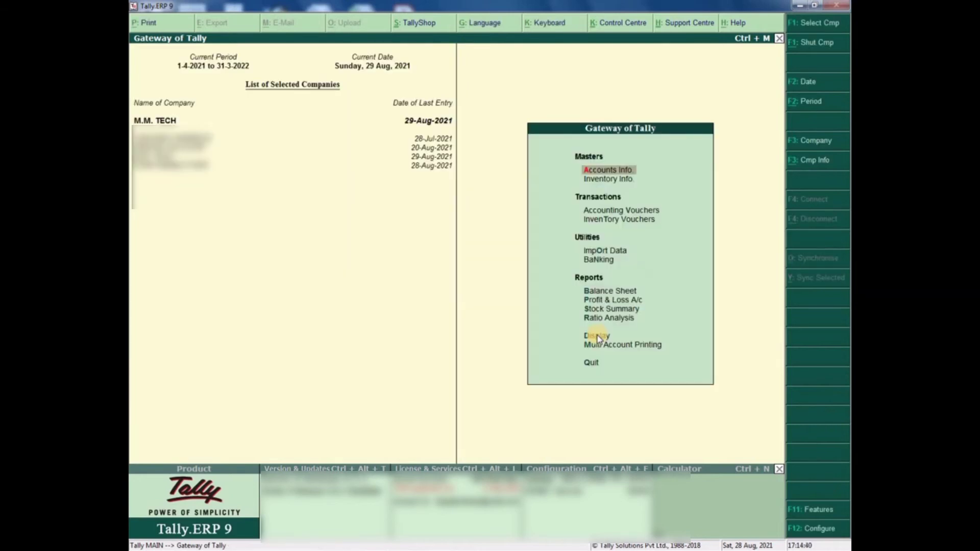
key(Down)
key(Down)
key(Return)
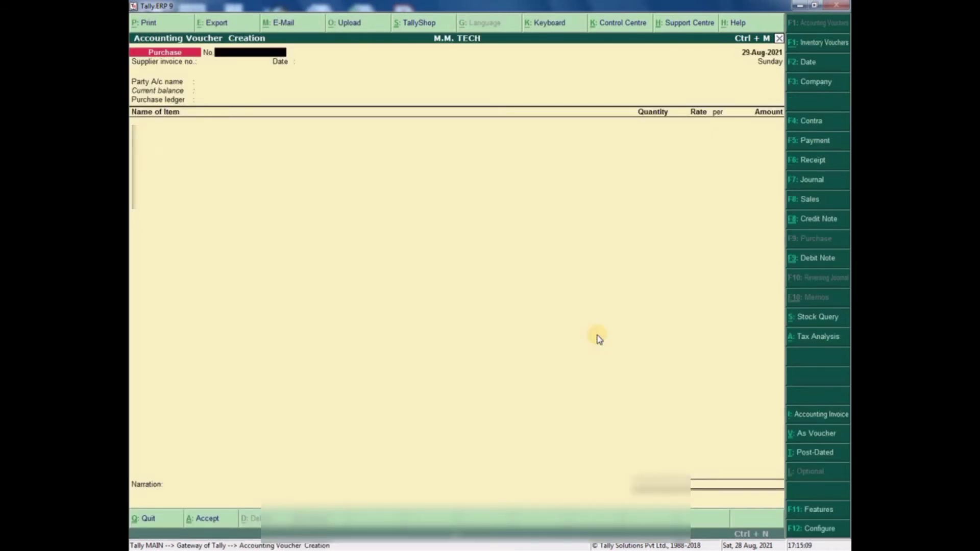
- Switch to Debit Note: original invoice M001, dated 28-Aug-2021, party ABC PVT LTD, PURCHASES ledger
click(819, 259)
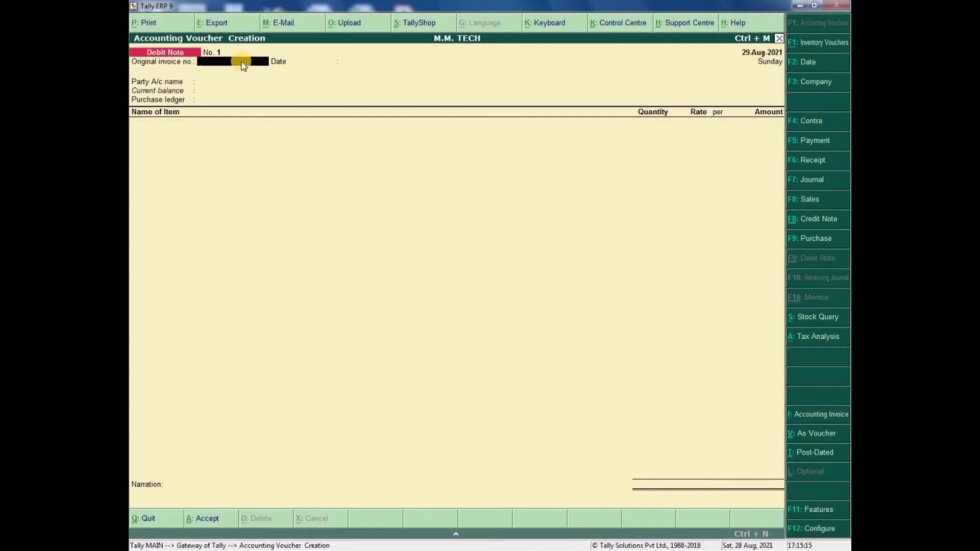
text(M001)
key(Return)
text(28.8)
key(Return)
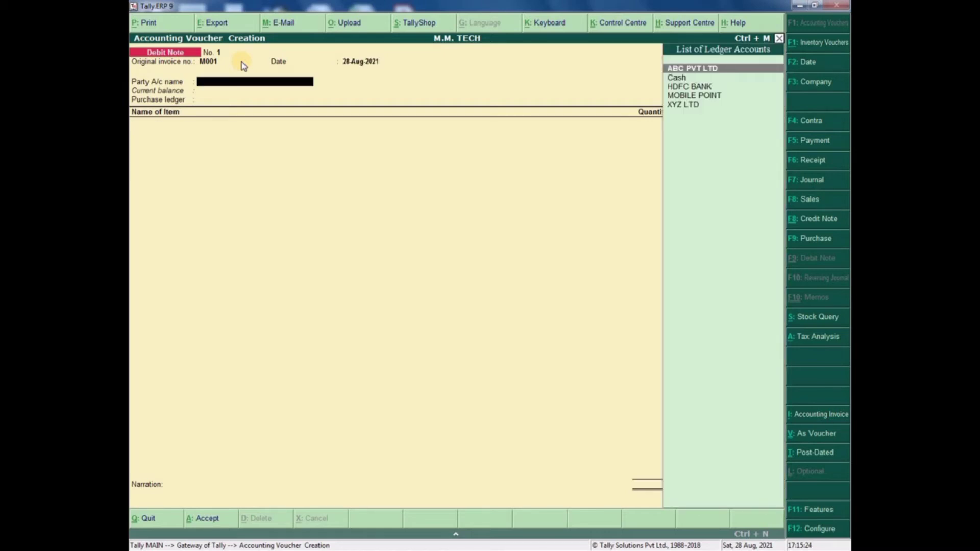
key(Return)
key(Return)
key(Return)
key(Return)
key(Return)
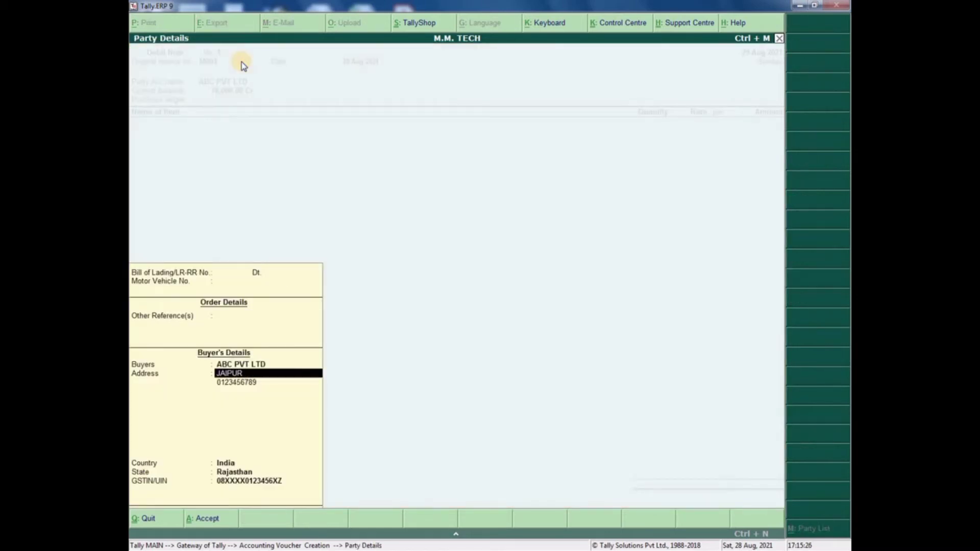
key(Return)
key(Return)
key(Return)
key(Return)
key(Return)
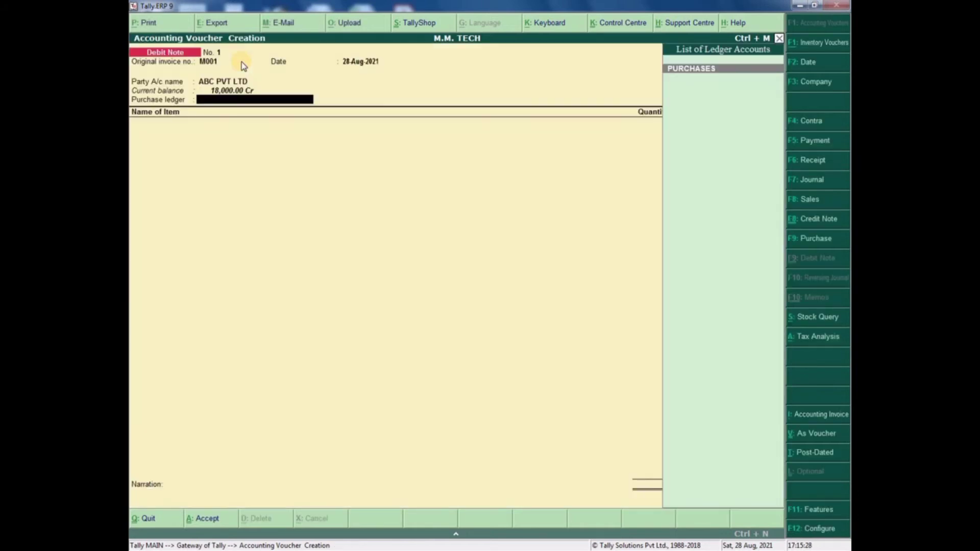
key(Return)
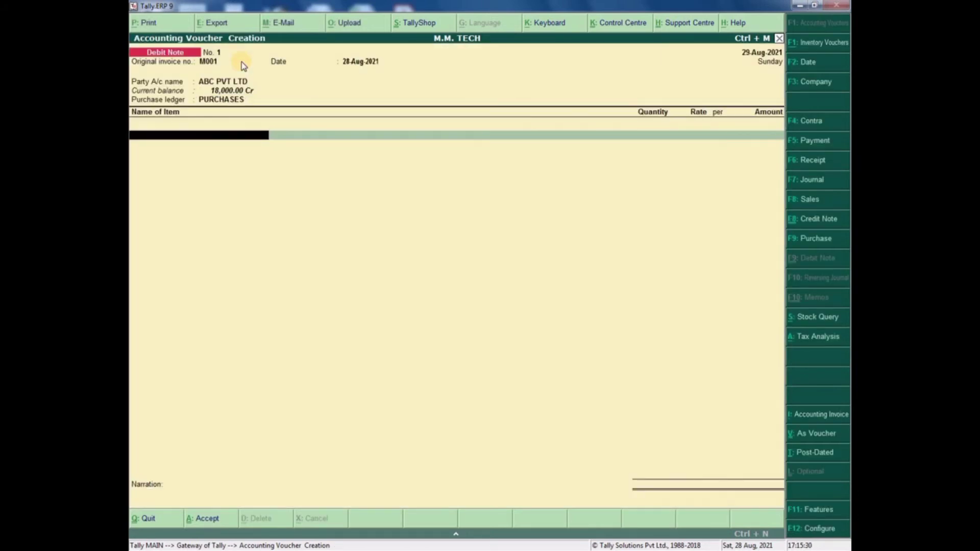
text(S)
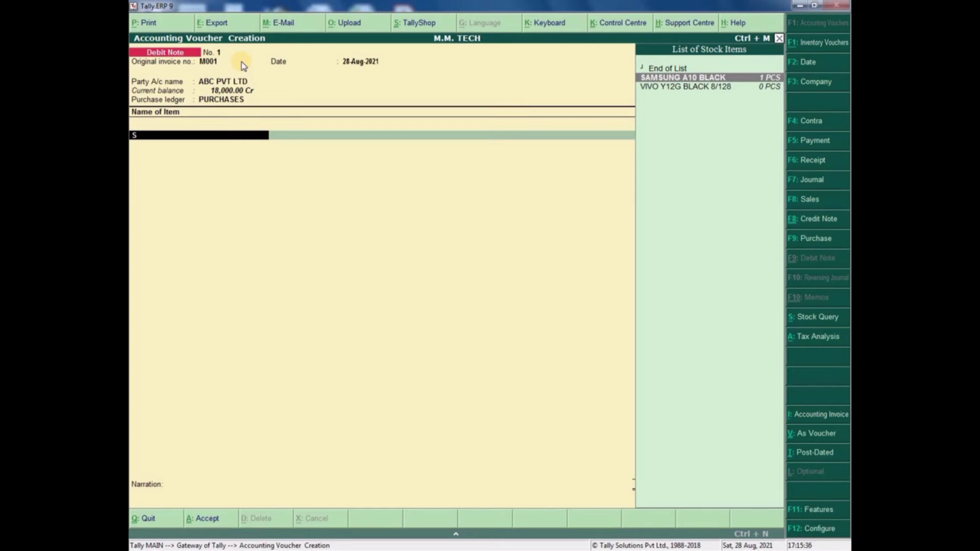
key(Down)
key(Up)
key(Return)
key(Return)
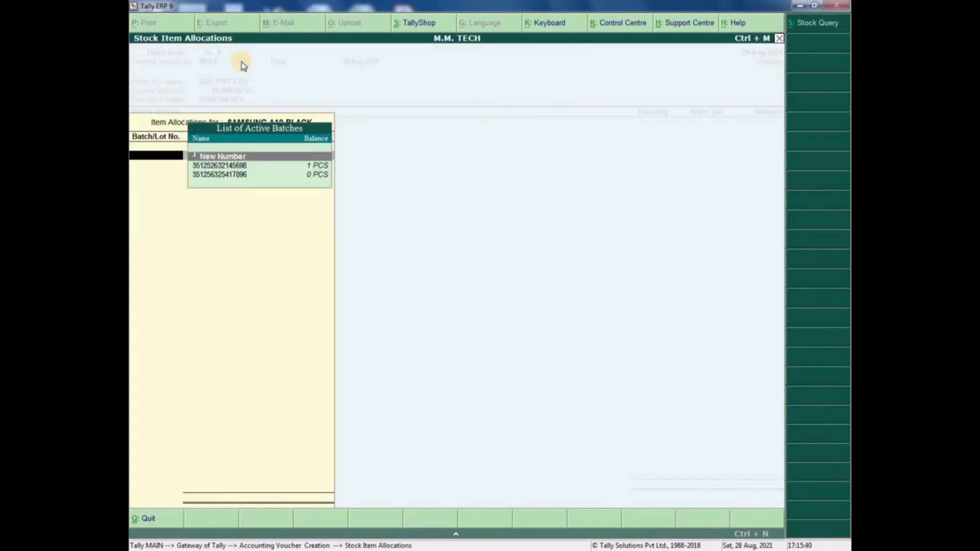
key(Down)
key(Down)
key(Return)
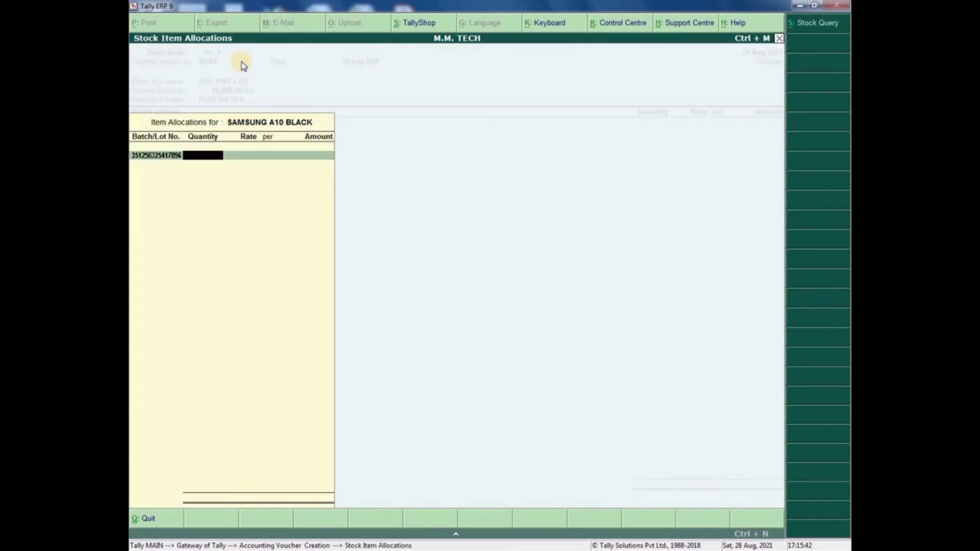
text(1)
key(Return)
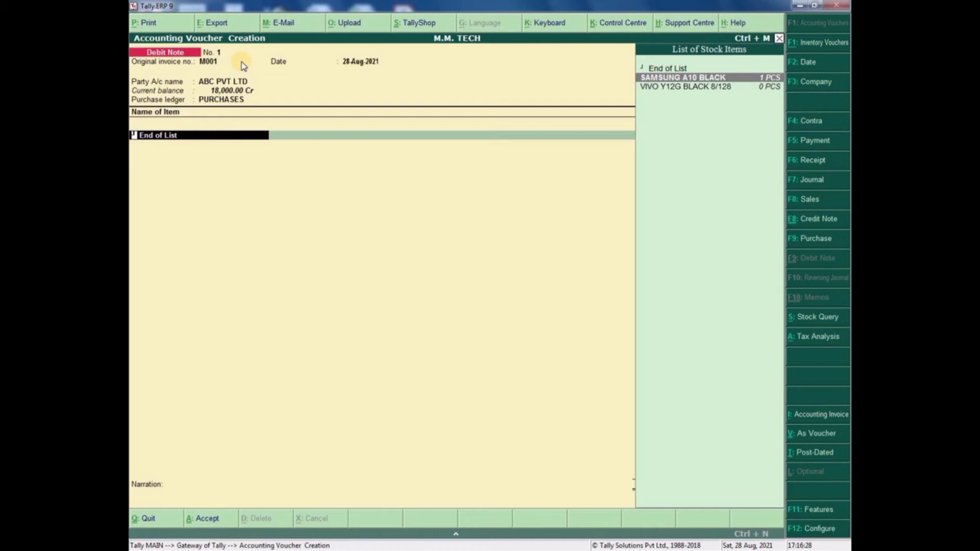
key(Return)
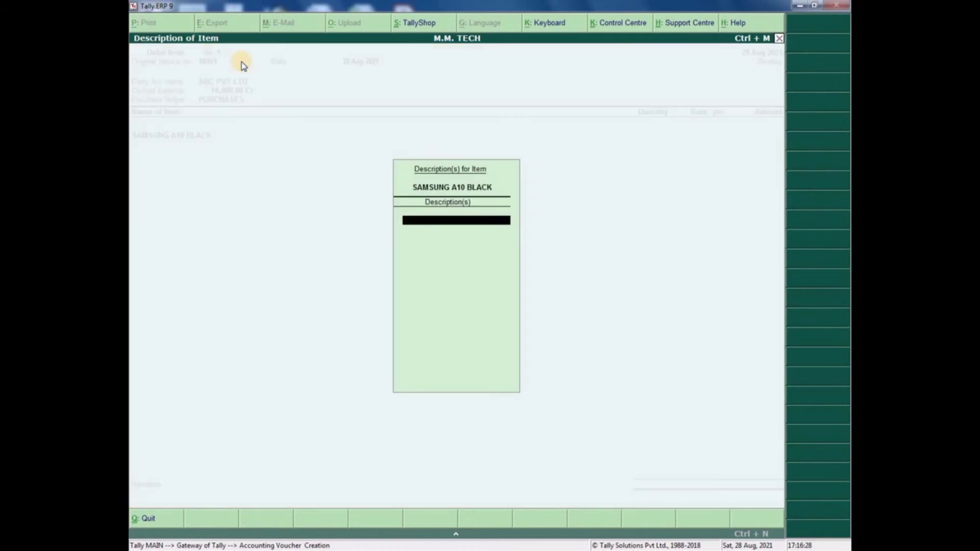
key(Return)
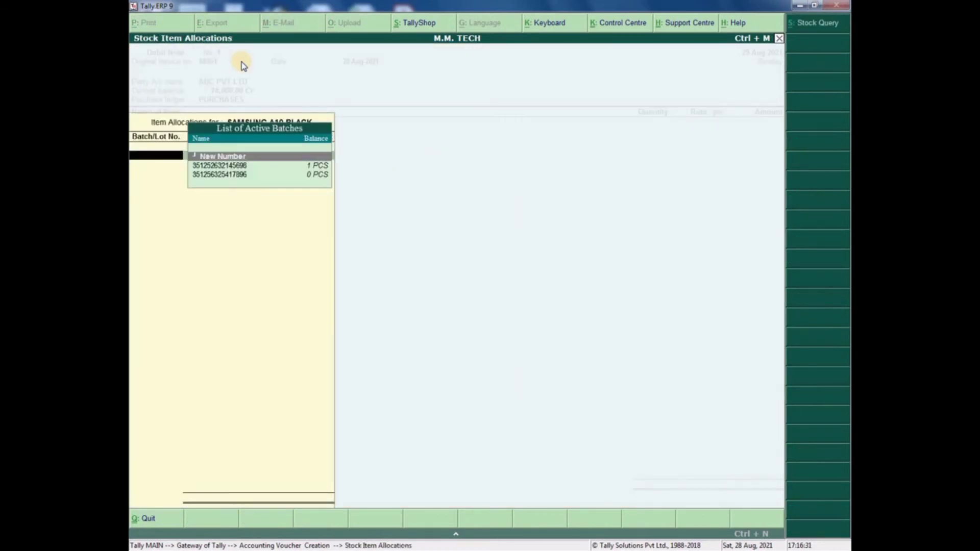
key(Down)
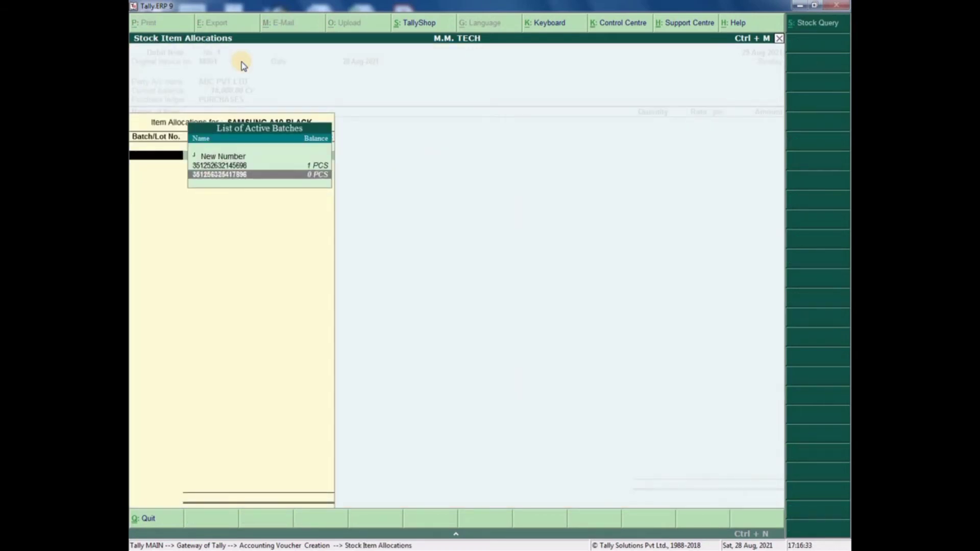
key(Up)
key(Return)
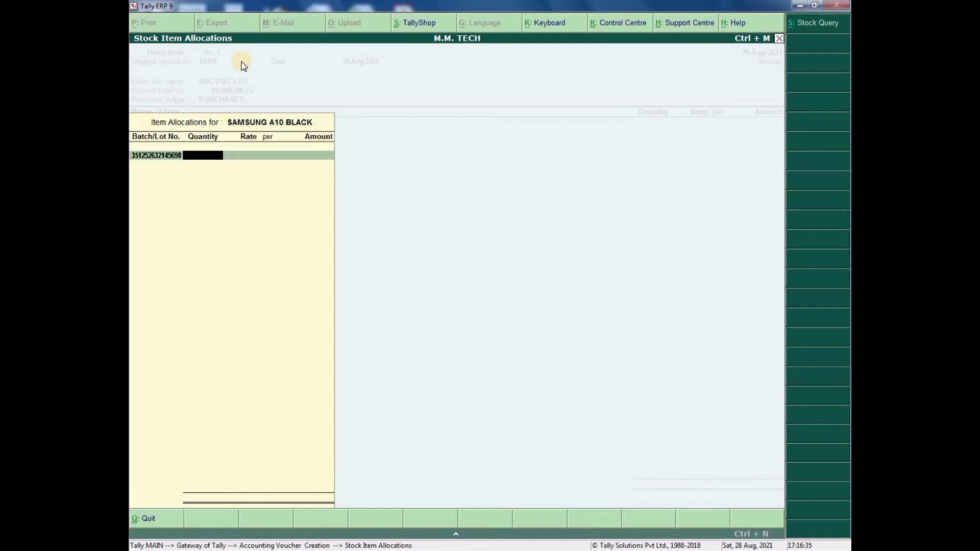
text(1)
key(Return)
key(Return)
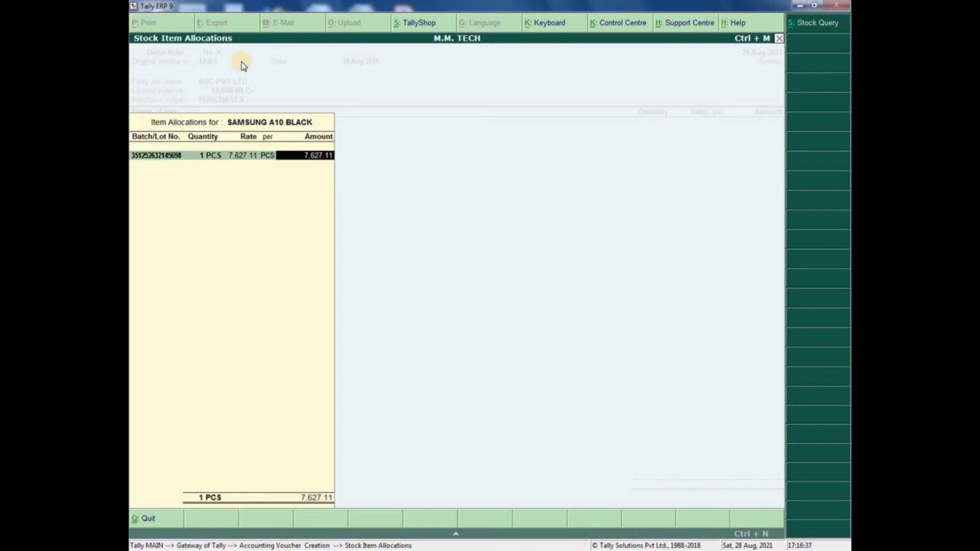
key(Return)
key(Return)
key(Return)
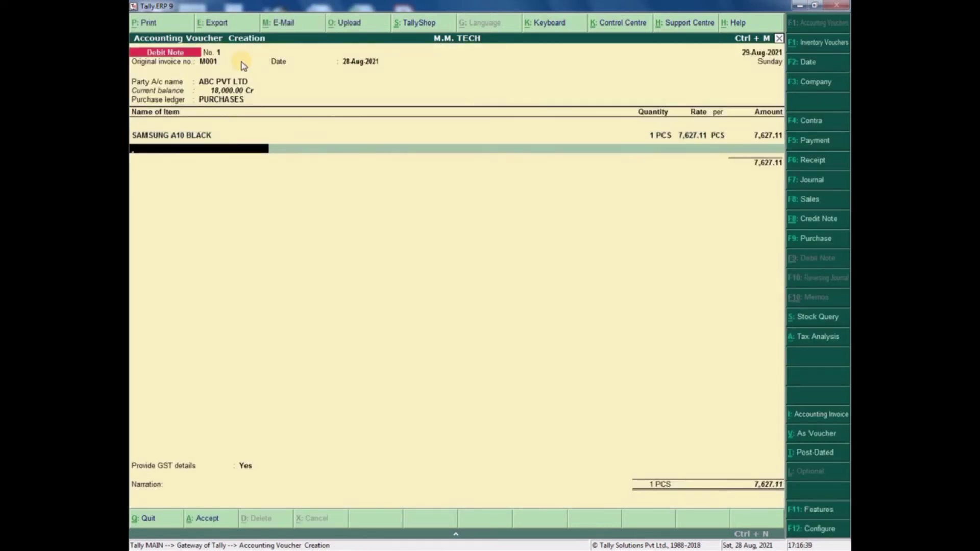
key(Return)
- Add CGST 9% and SGST 9% at 686.44 each plus a 0.01 Round Off, totalling 9,000.00
text(cgst)
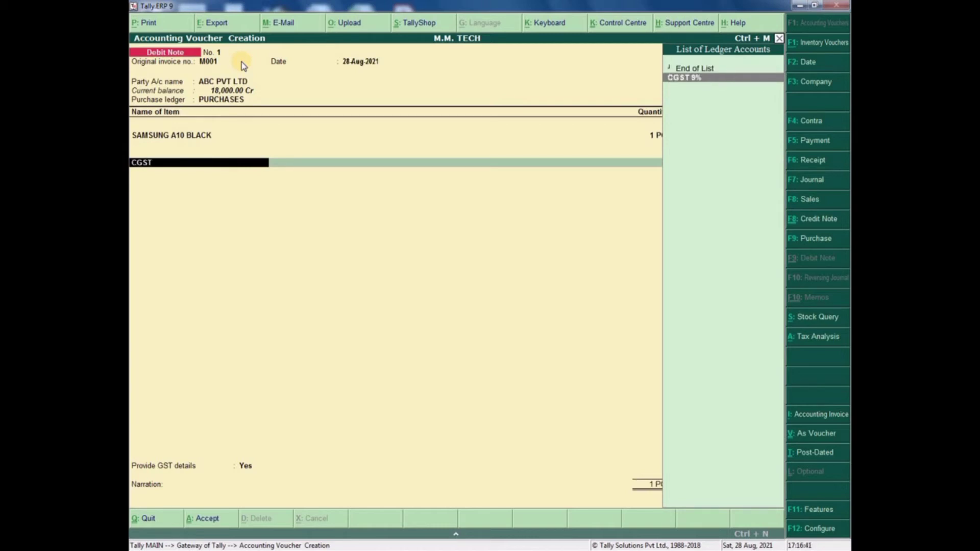
key(Return)
text(sgst)
key(Return)
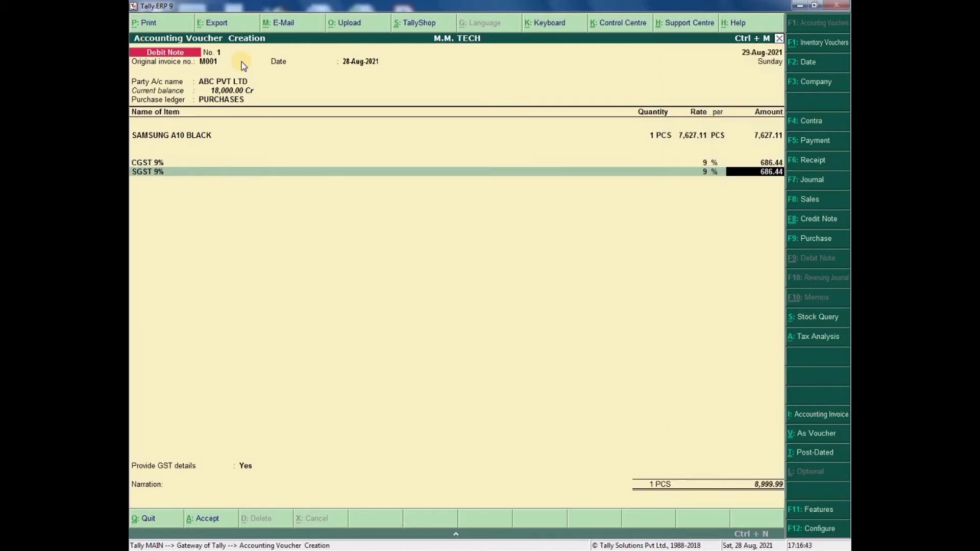
key(Return)
key(Return)
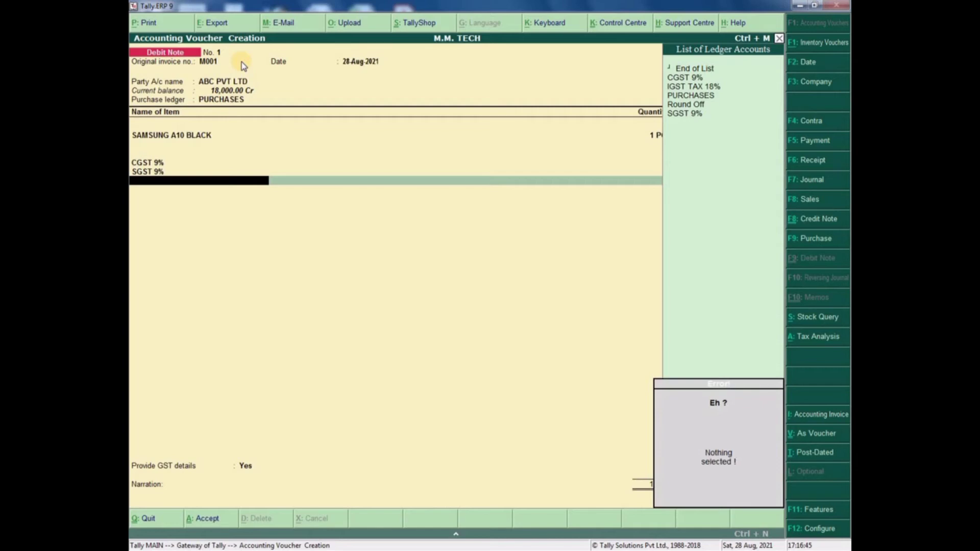
text(ro)
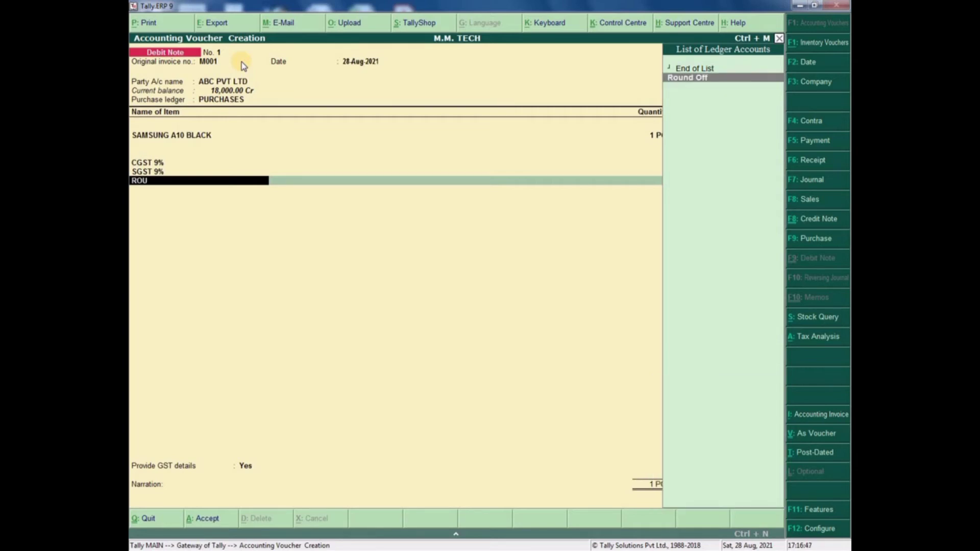
key(Return)
key(Return)
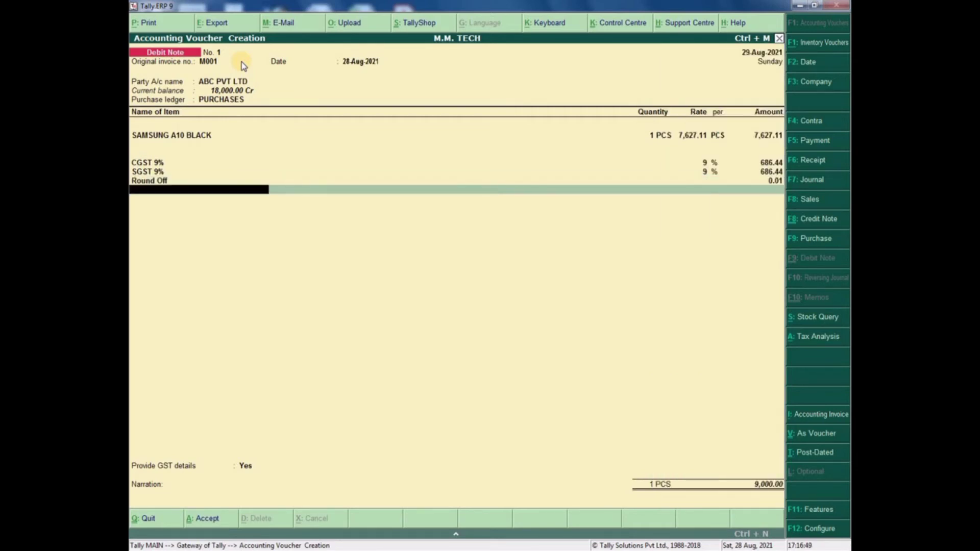
key(Return)
key(Return)
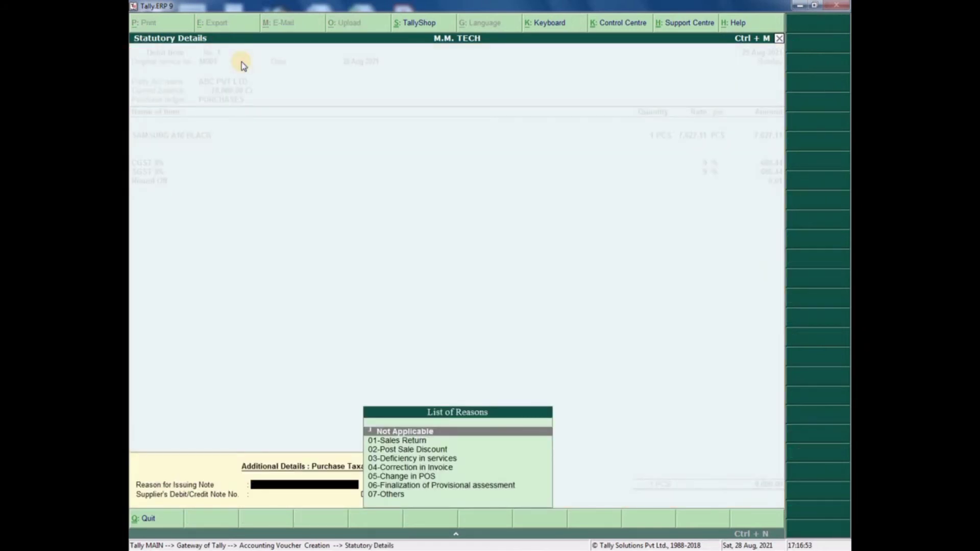
- Choose reason 07-Others, enter supplier note M001 dated 28-Aug-2021, and save Debit Note 1
key(Down)
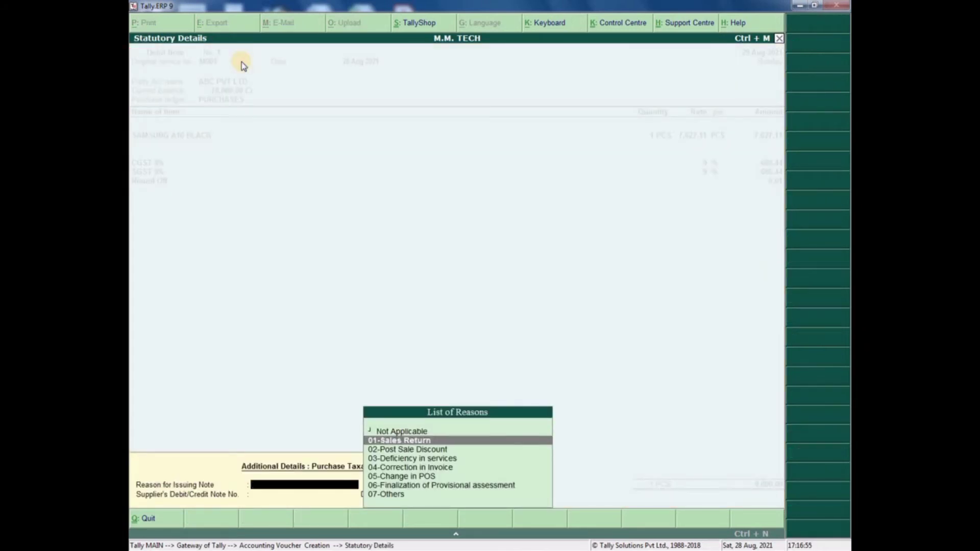
key(Down)
key(Down)
key(Down)
key(Down)
key(Down)
key(Down)
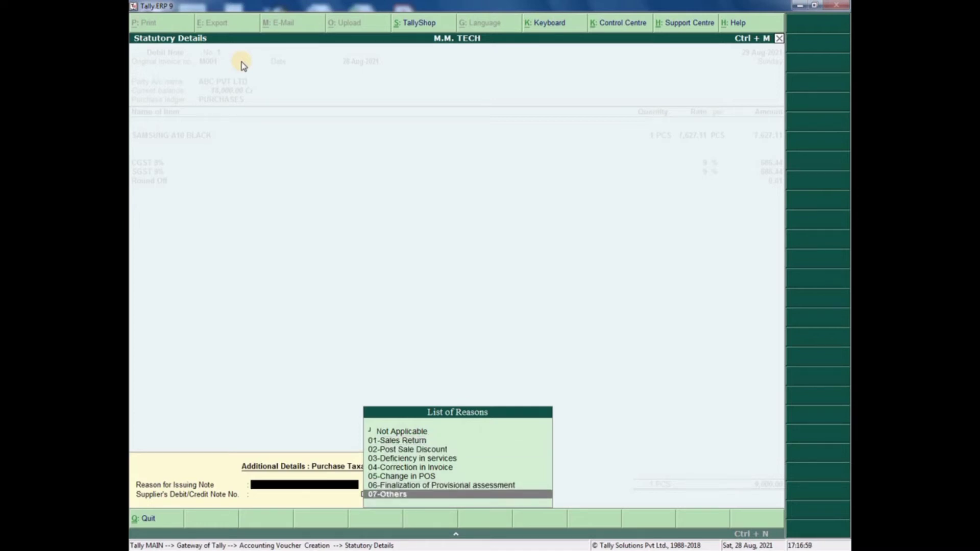
key(Up)
key(Up)
key(Up)
key(Up)
key(Up)
key(Up)
key(Up)
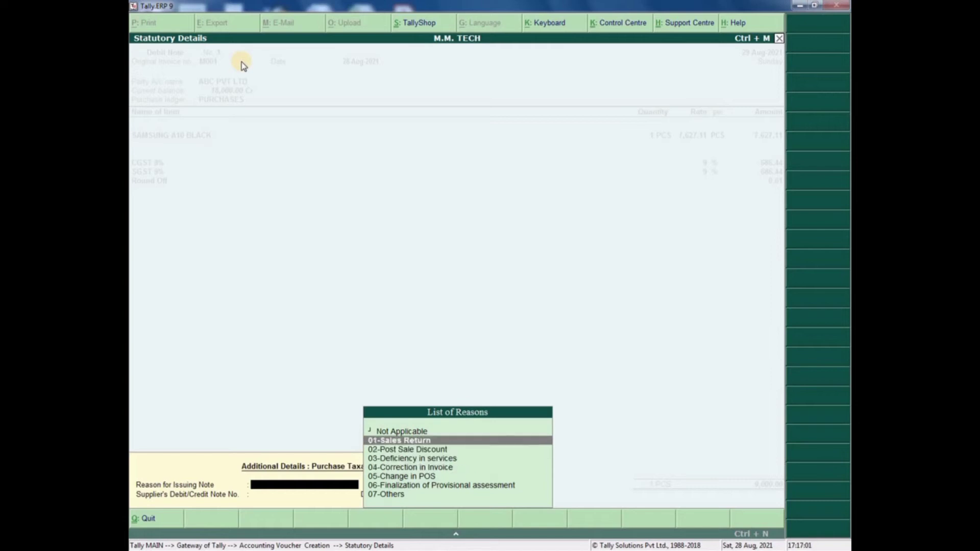
key(Down)
key(Down)
key(Down)
key(Down)
key(Down)
key(Down)
key(Down)
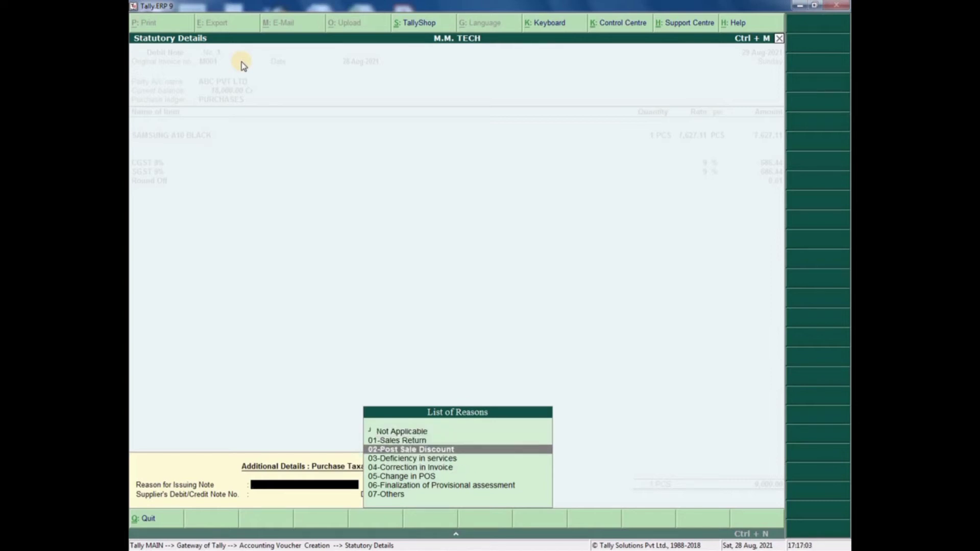
key(Return)
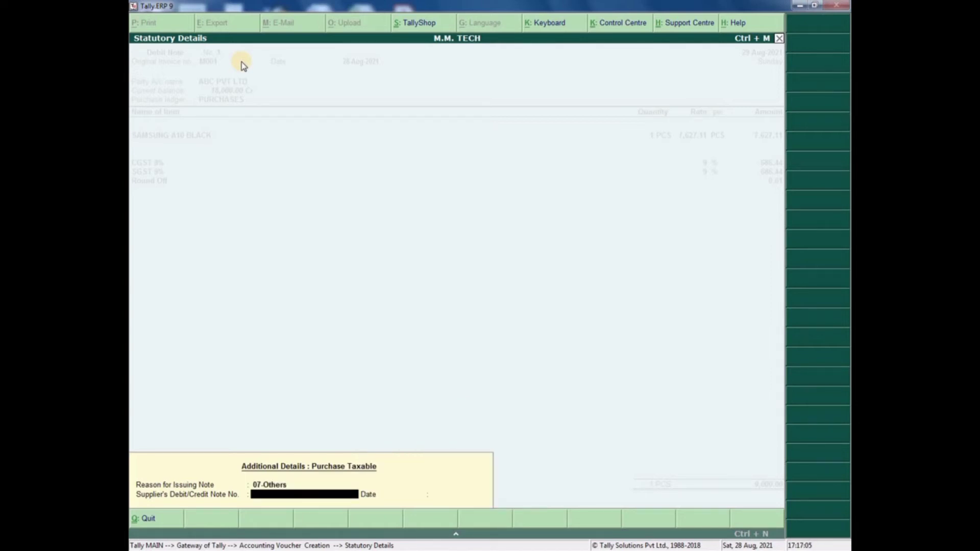
text(M001)
key(Return)
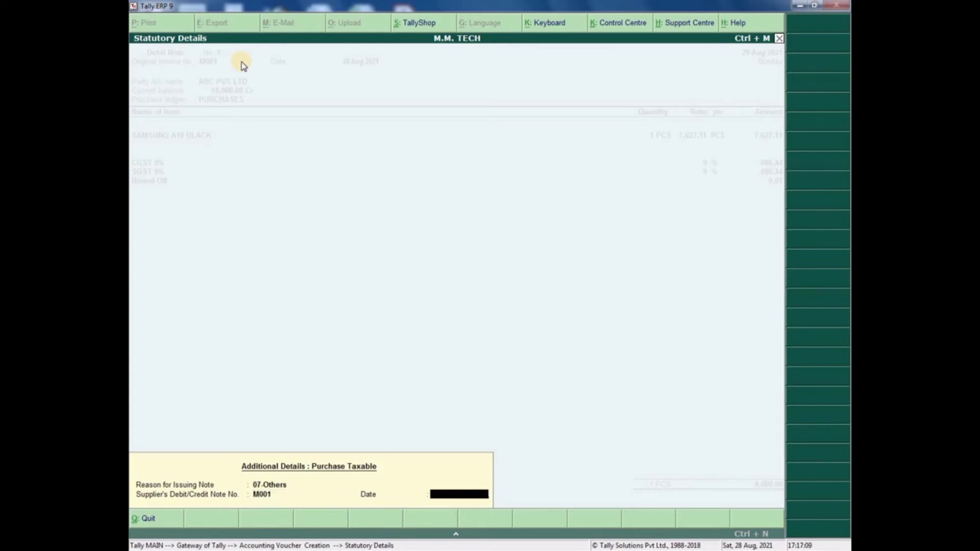
text(28.)
key(Return)
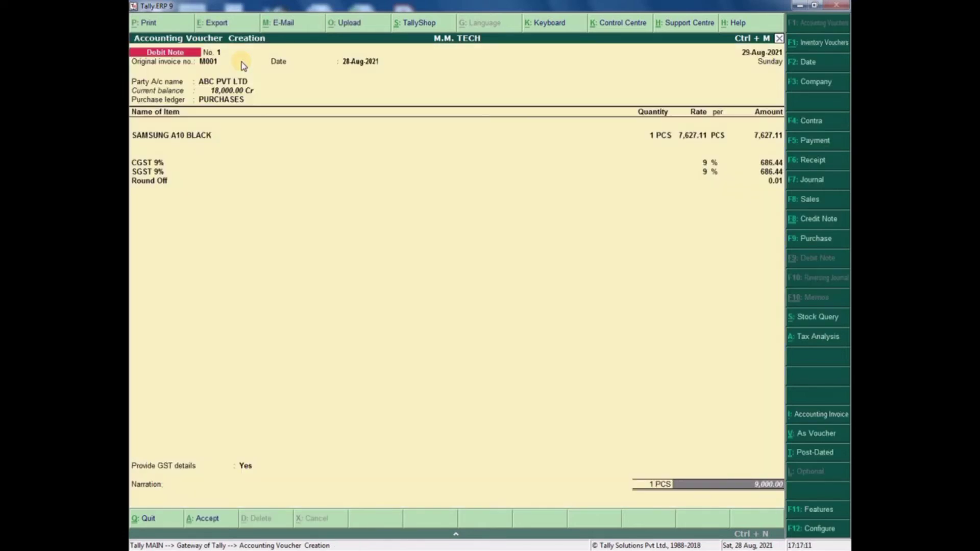
key(Return)
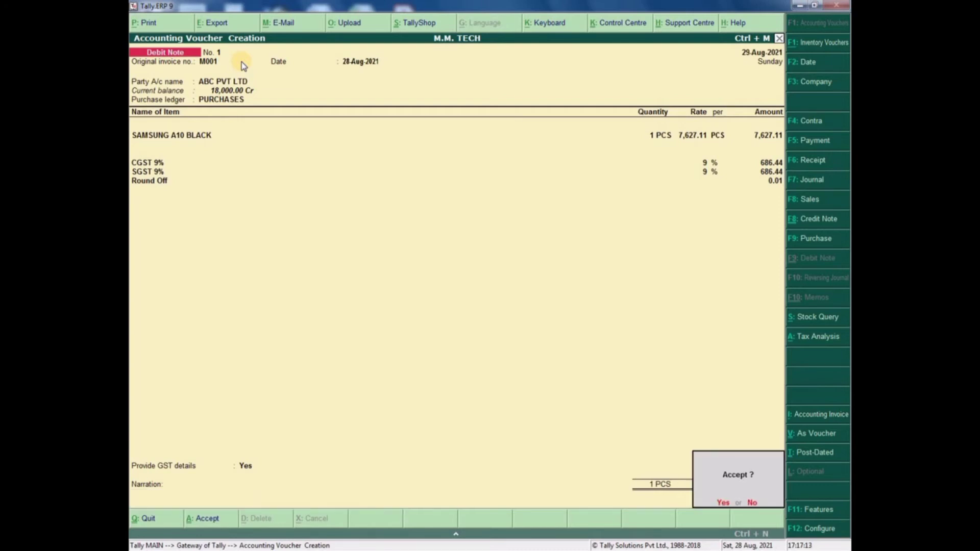
key(Return)
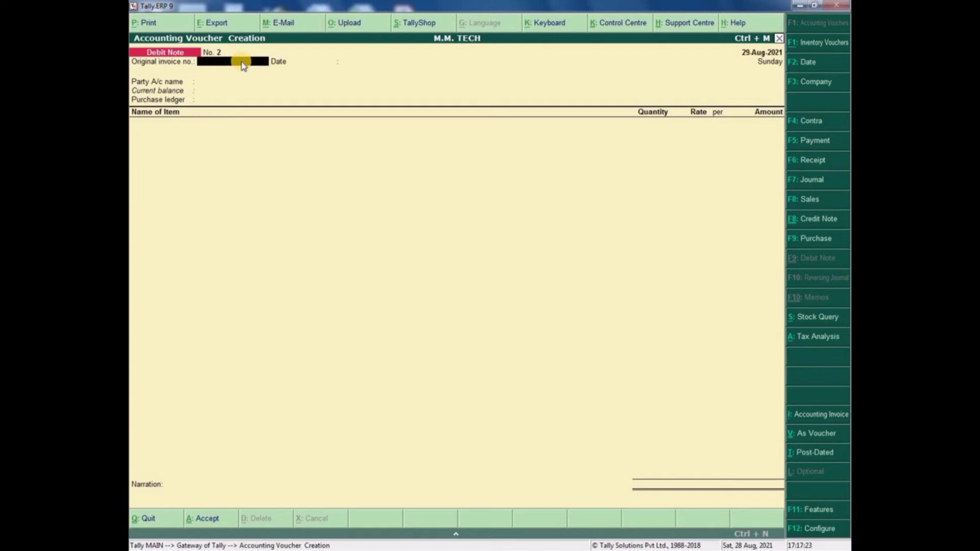
- Review the Profit & Loss A/c (nett profit 1,694.91) and its Closing Stock summary, then exit to the Gateway
key(Escape)
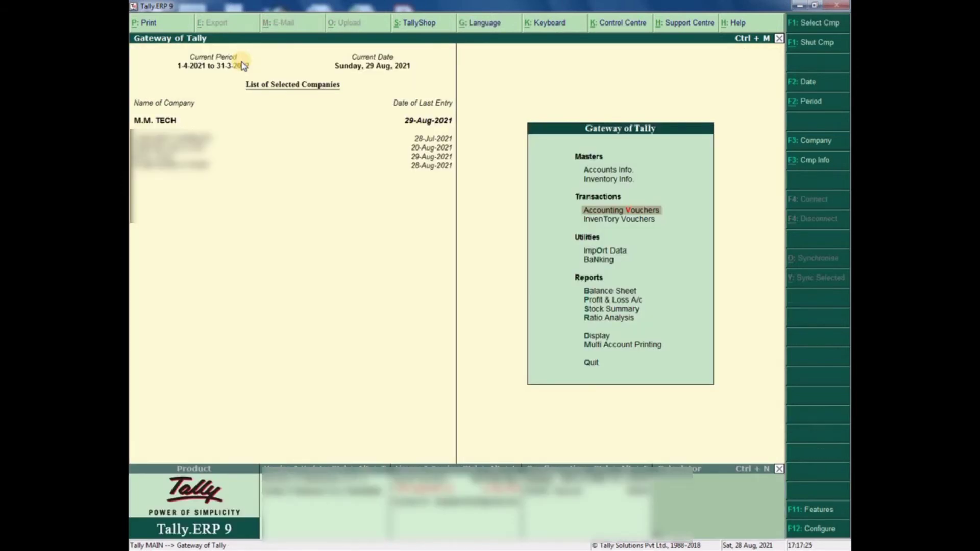
key(p)
key(Right)
key(Down)
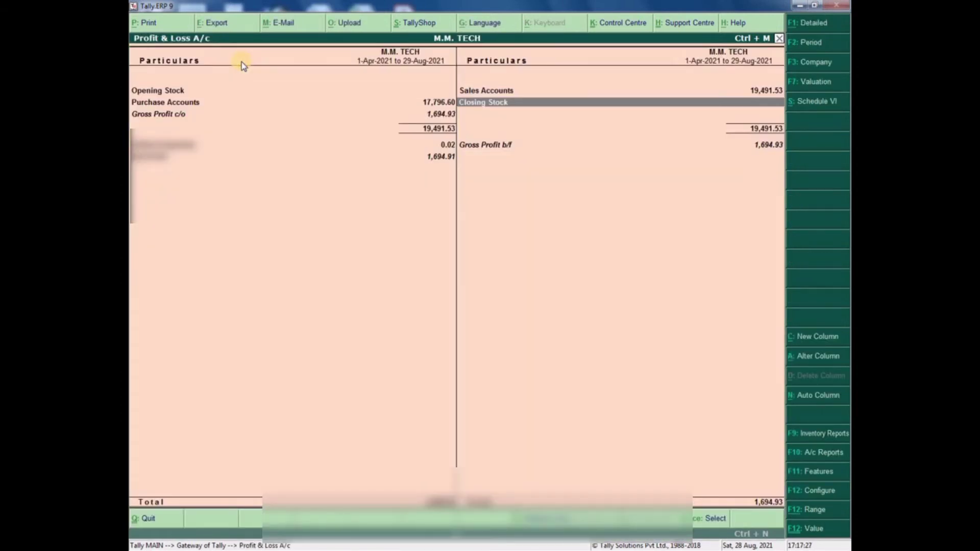
key(Return)
key(Escape)
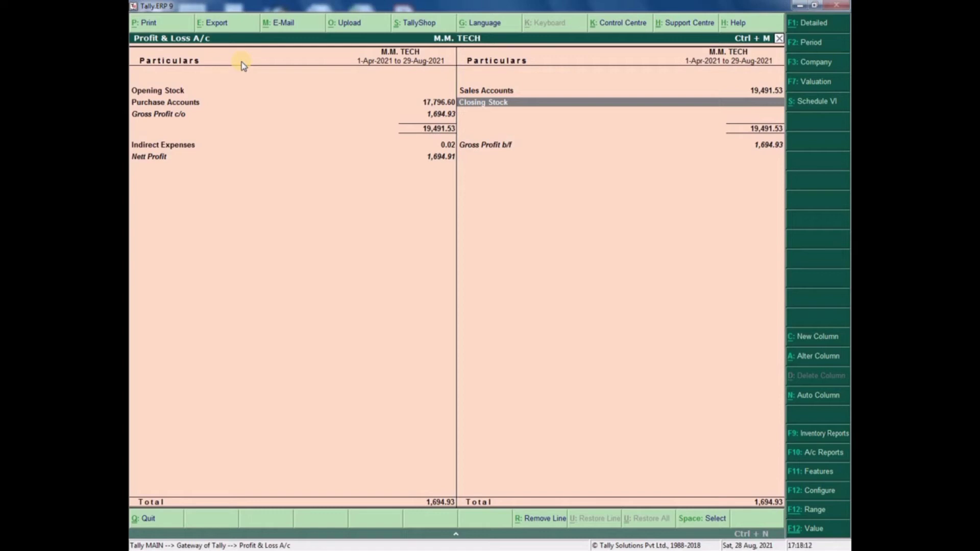
key(Escape)
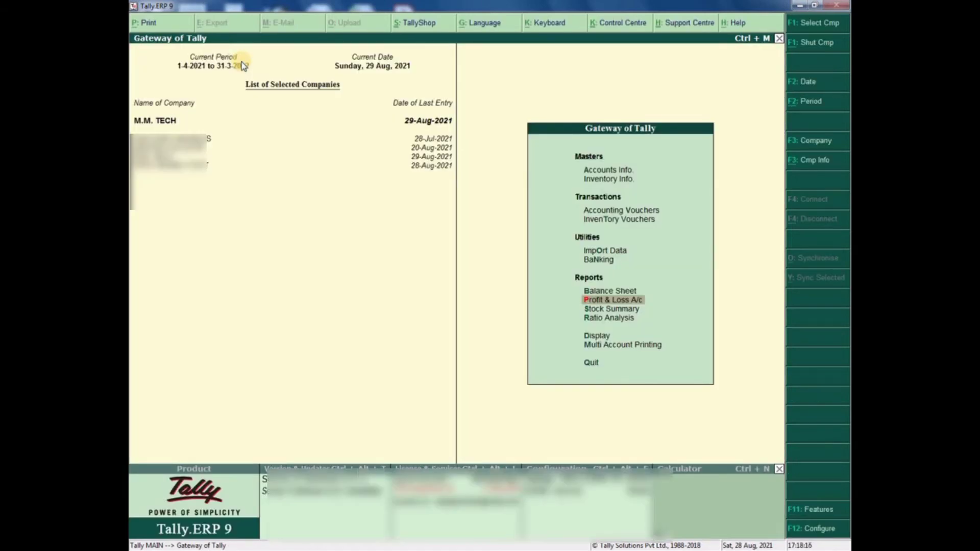
- Start a Contra voucher with Cash as account and HDFC BANK for 1,00,000.00, cheque allocation
key(v)
key(ctrl+F9)
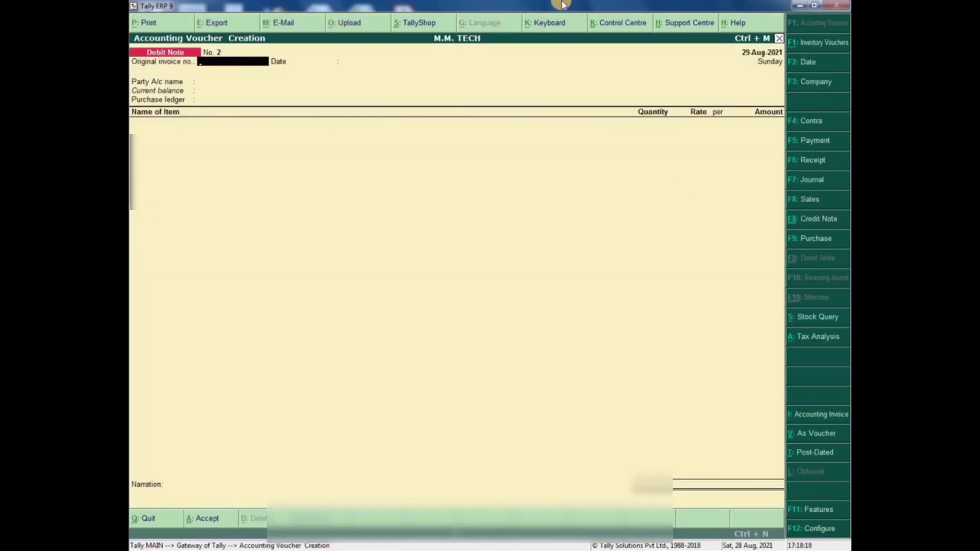
click(795, 127)
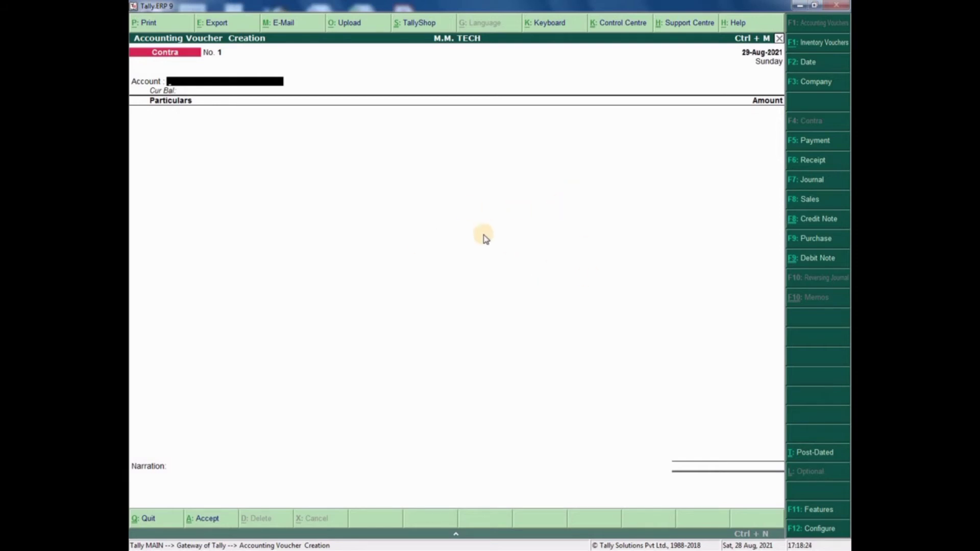
text(cas)
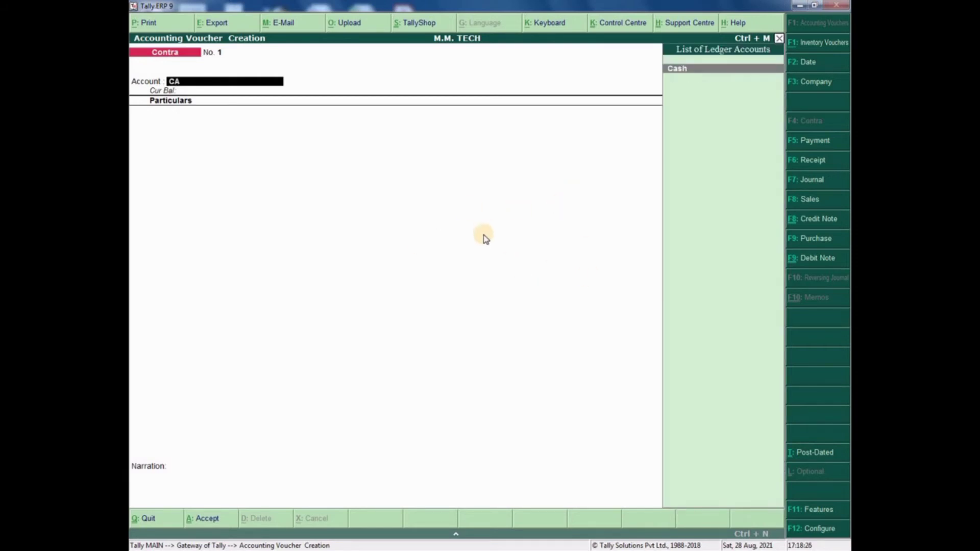
key(Return)
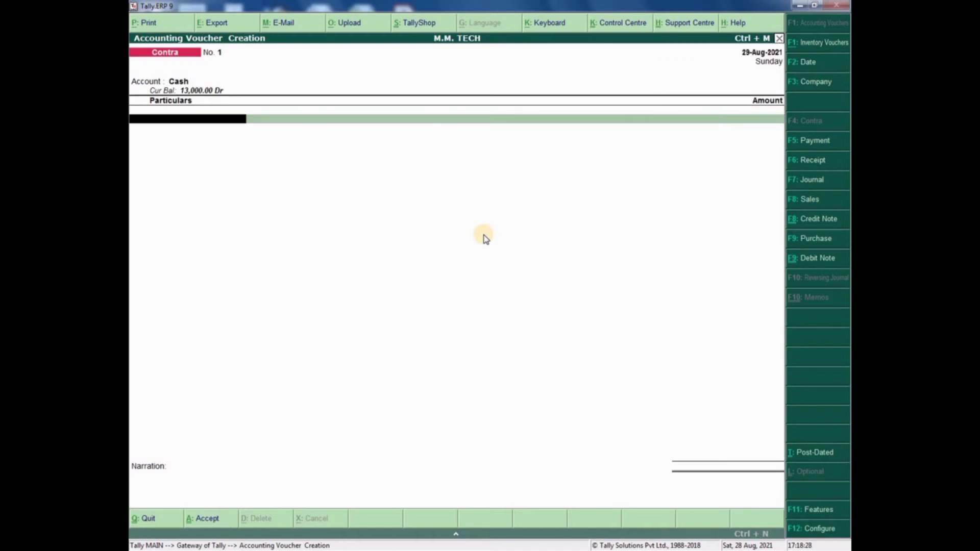
text(HDFC)
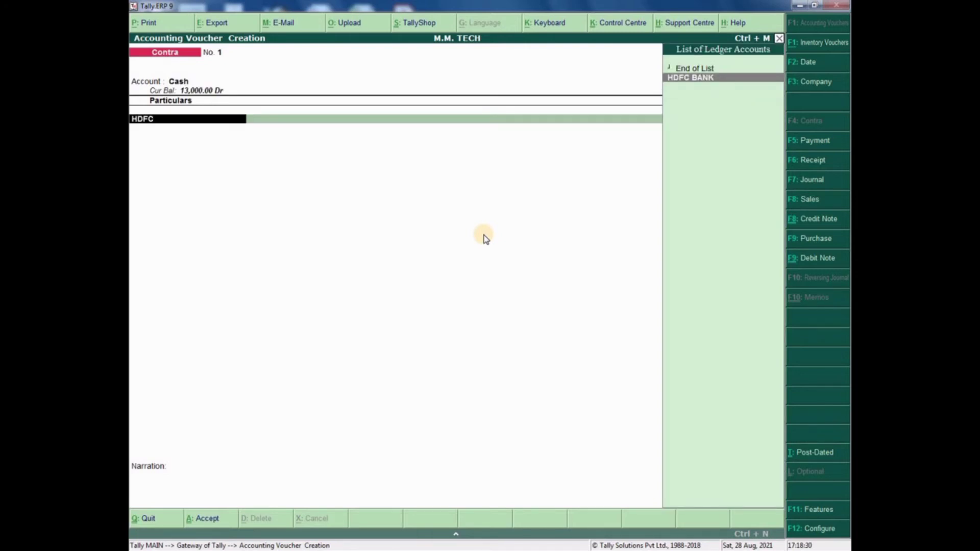
key(Return)
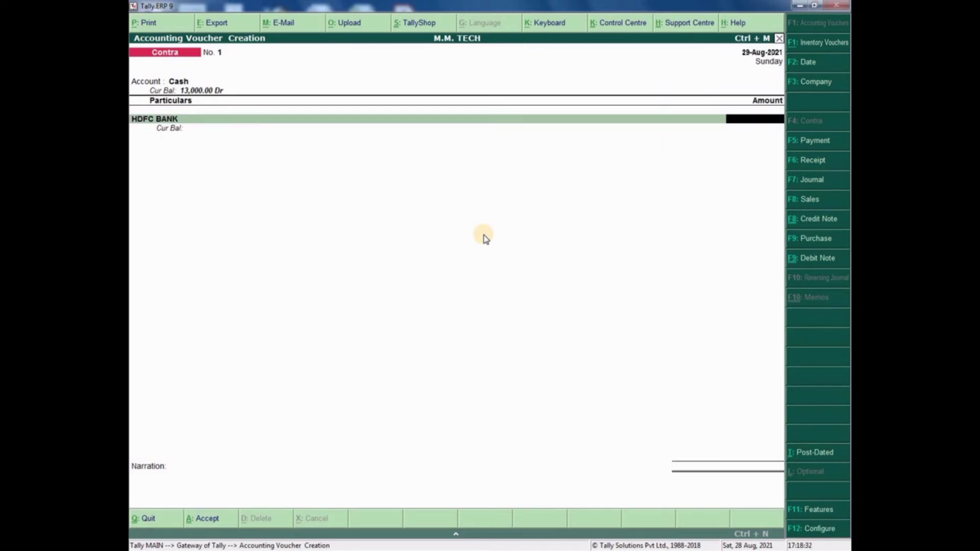
text(100000)
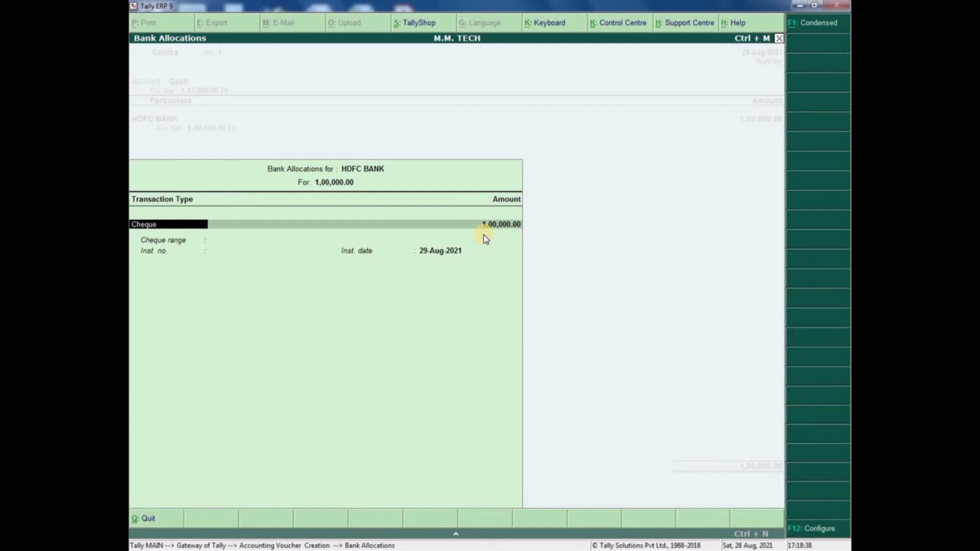
key(Return)
key(Return)
key(Return)
key(Return)
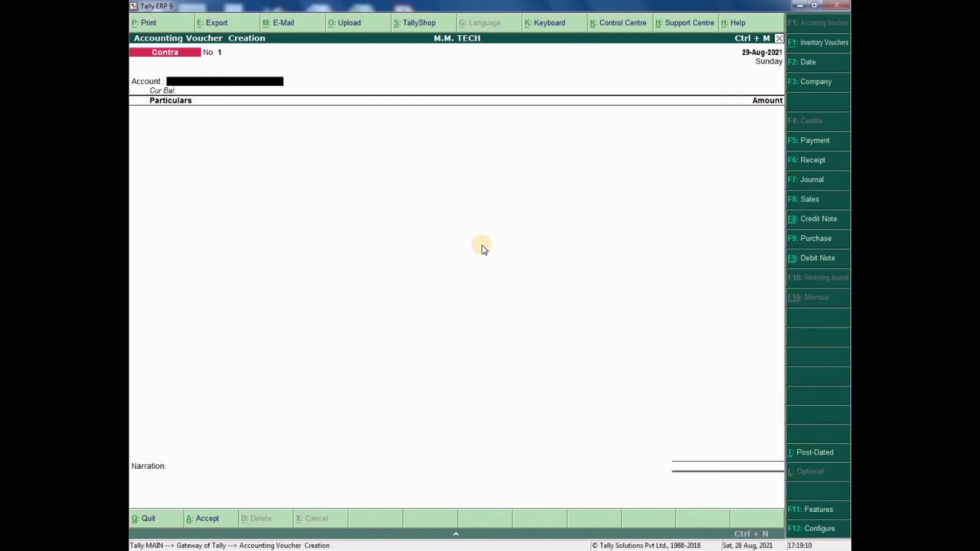
- Set HDFC BANK as the account and Cash for 1,00,000, accepting the bank allocation
text(HDFC)
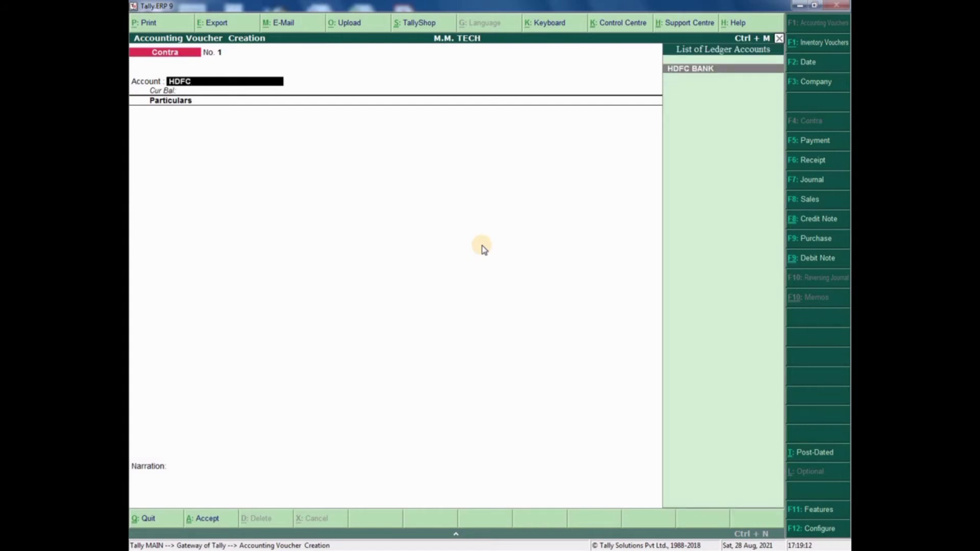
key(Return)
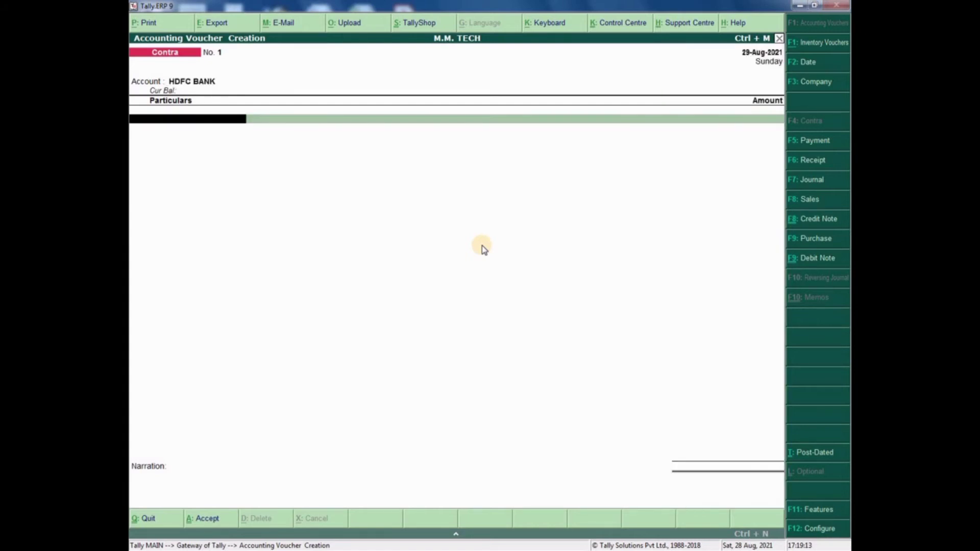
text(CASH)
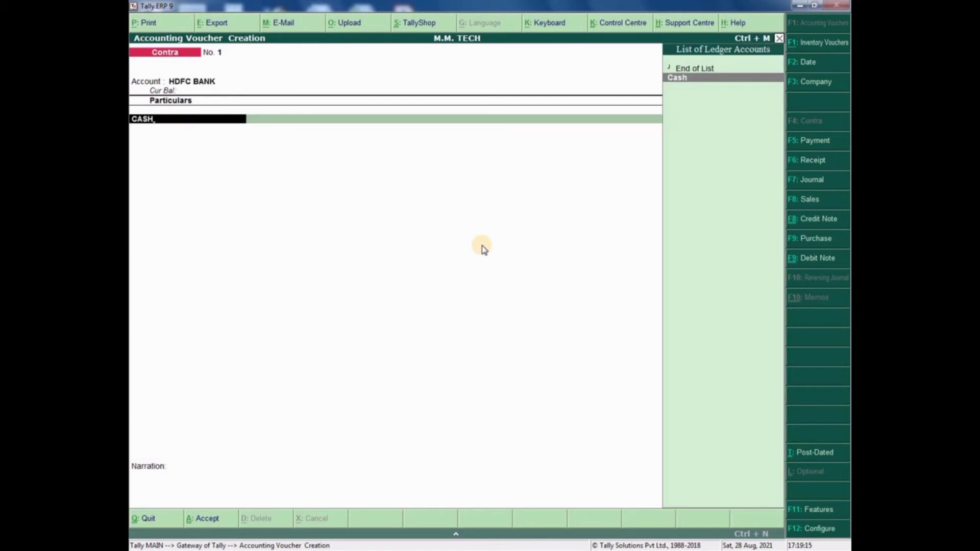
key(Return)
text(100000)
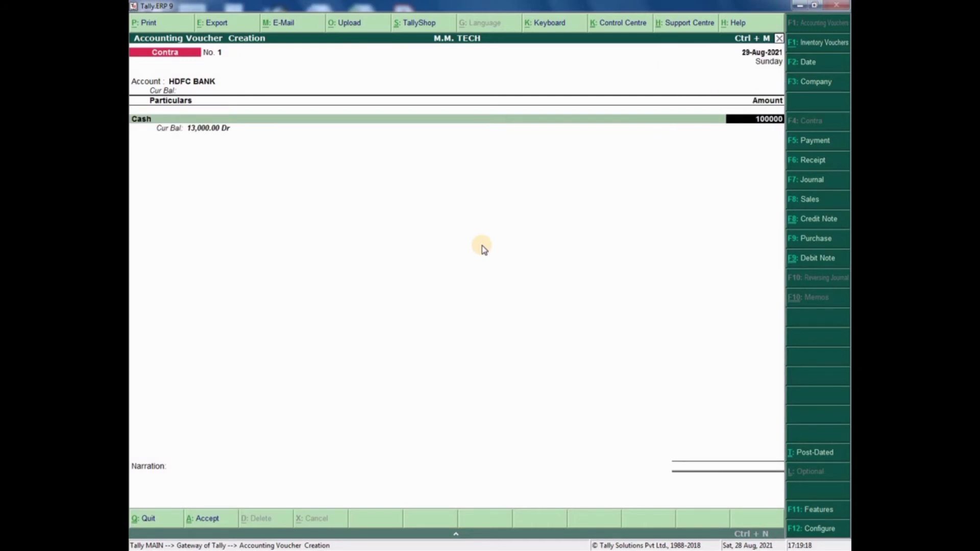
key(Return)
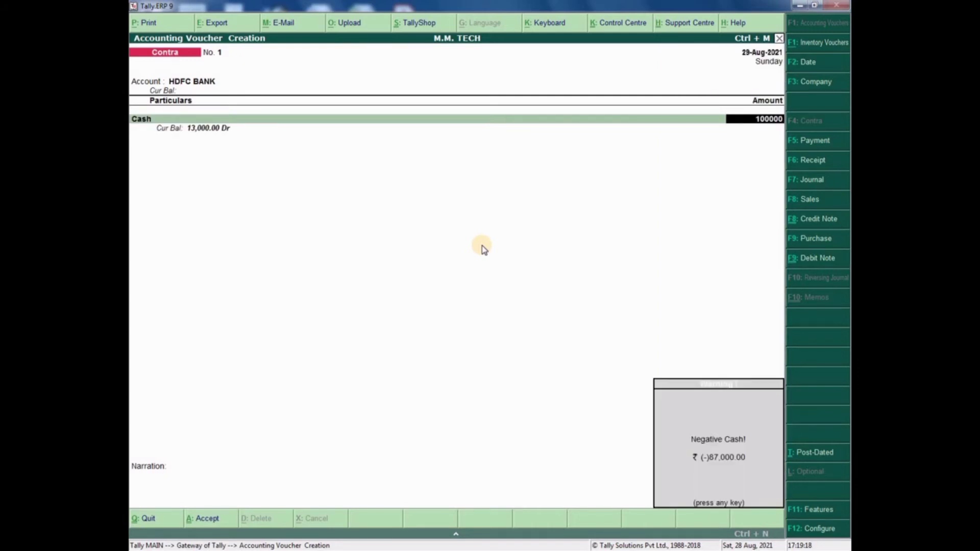
key(Return)
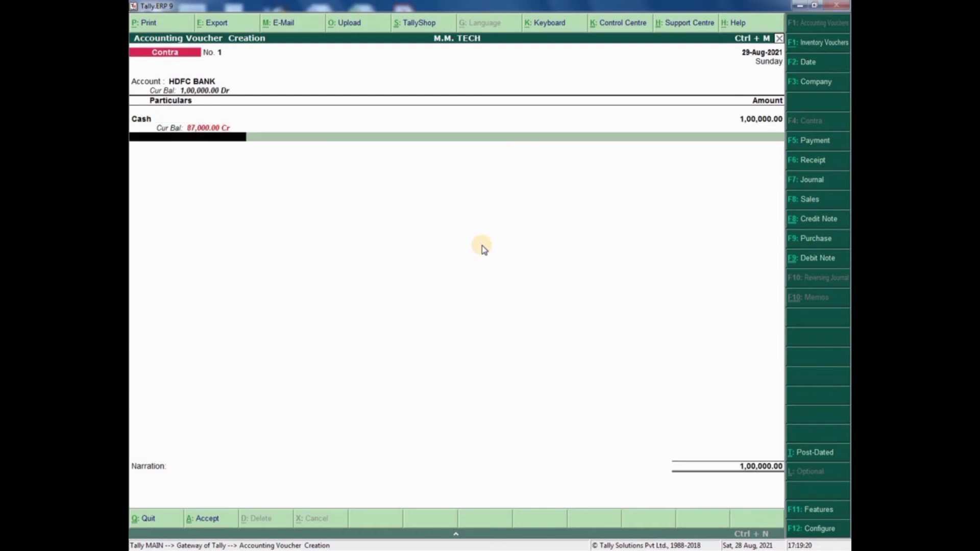
key(Return)
key(Return)
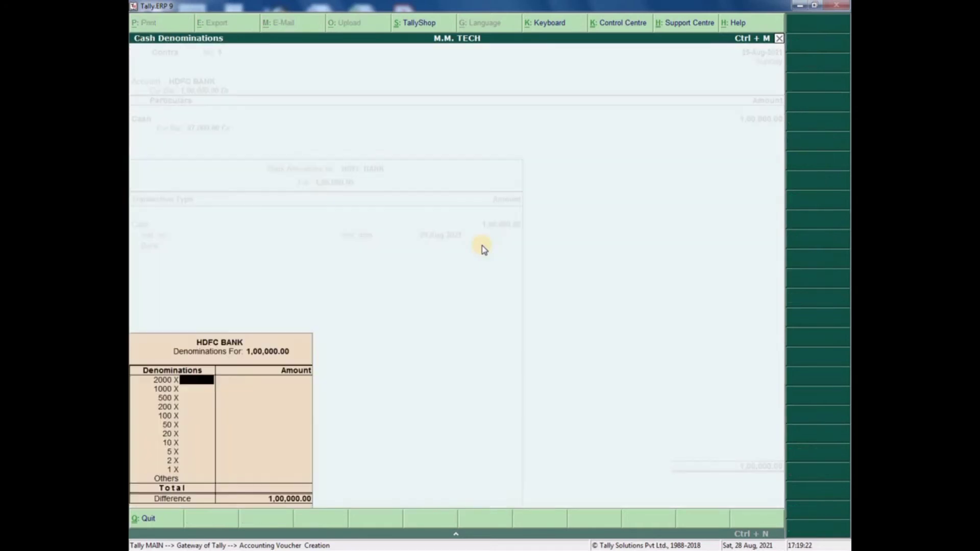
key(Return)
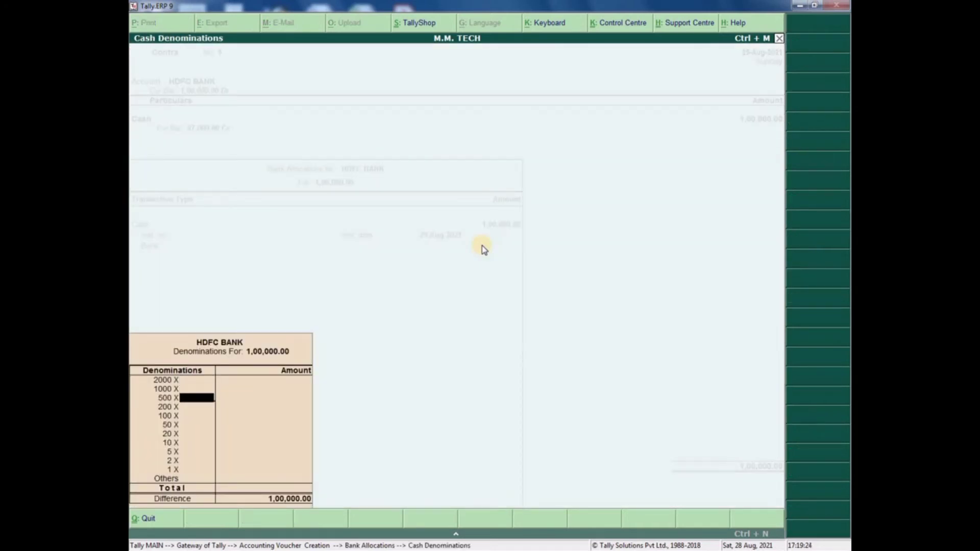
- Skip denominations, add narration 'CASH DEPOSITE', and save contra voucher 1
key(Return)
key(Return)
key(Return)
key(Return)
key(Return)
key(Return)
key(Return)
key(Return)
key(Return)
key(Return)
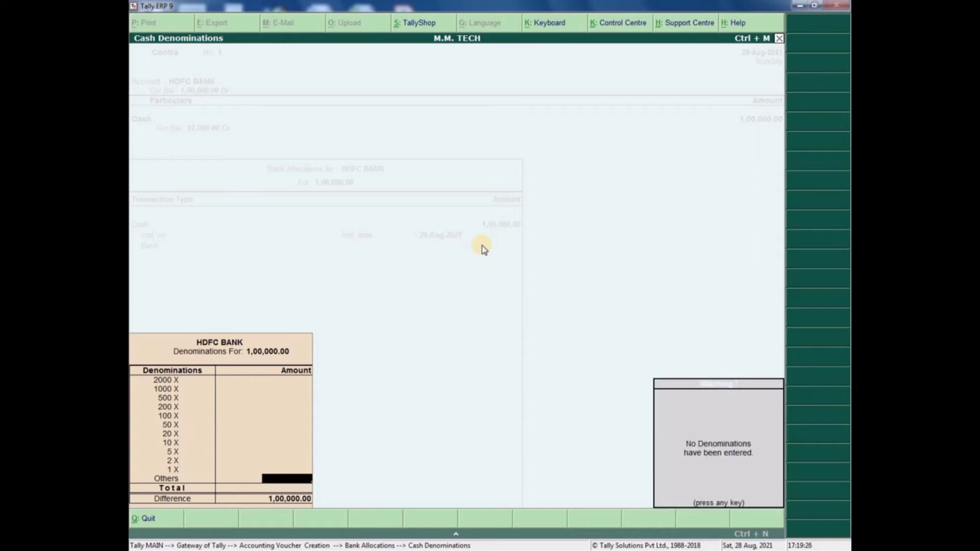
key(Return)
key(Return)
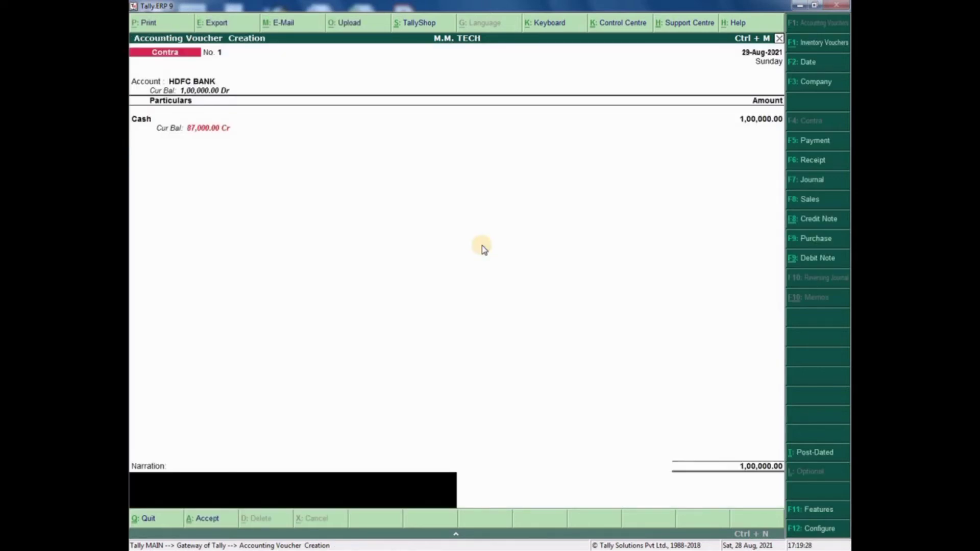
text(CASH DEPOSITE)
key(Return)
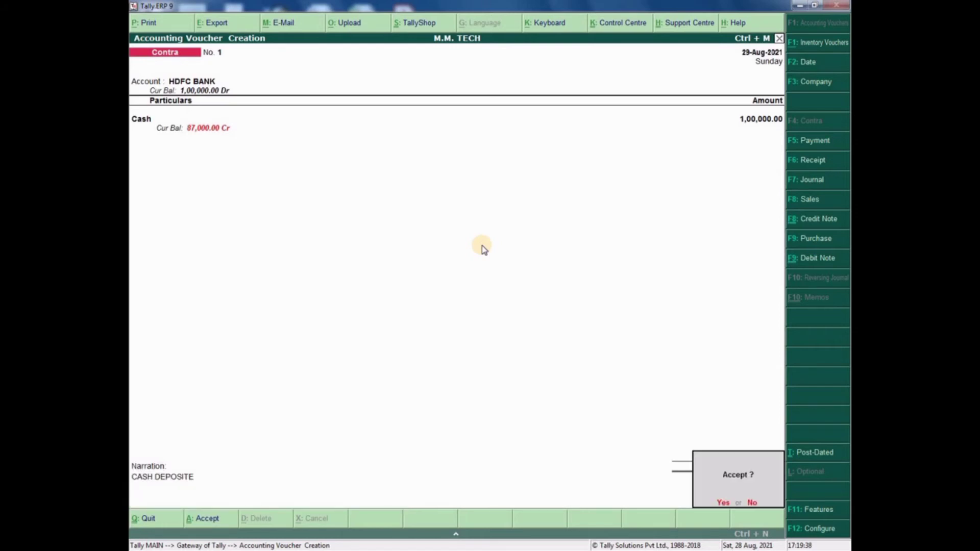
key(y)
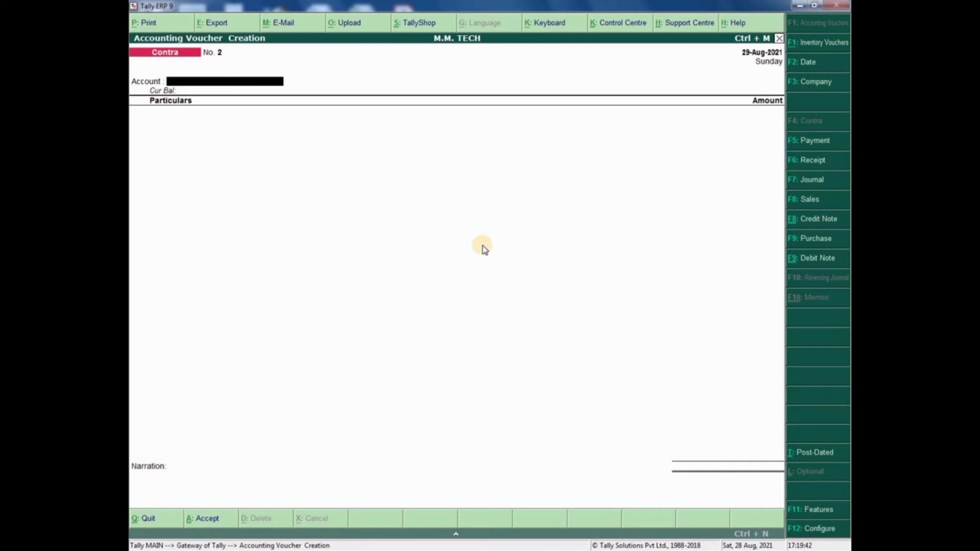
- Abandon the unfinished Contra voucher No. 2
key(Return)
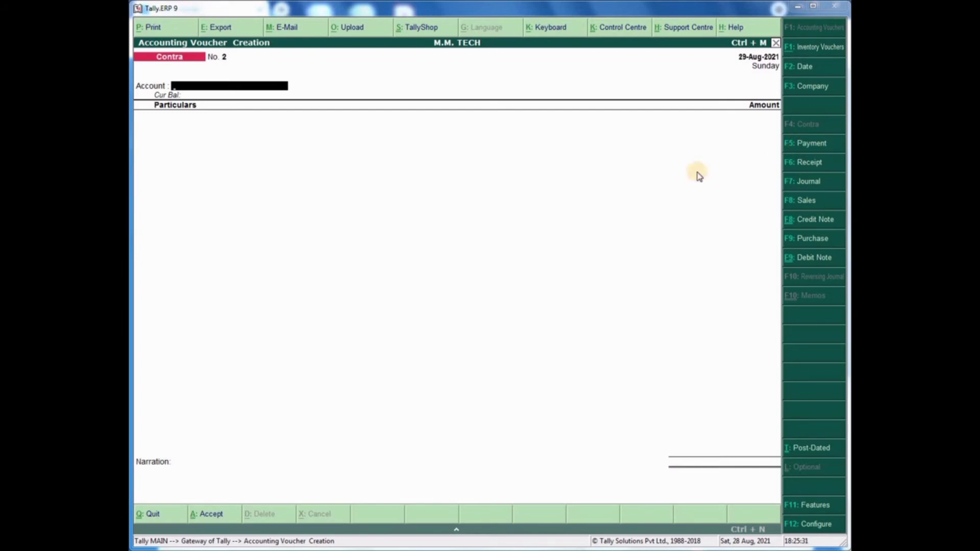
click(272, 128)
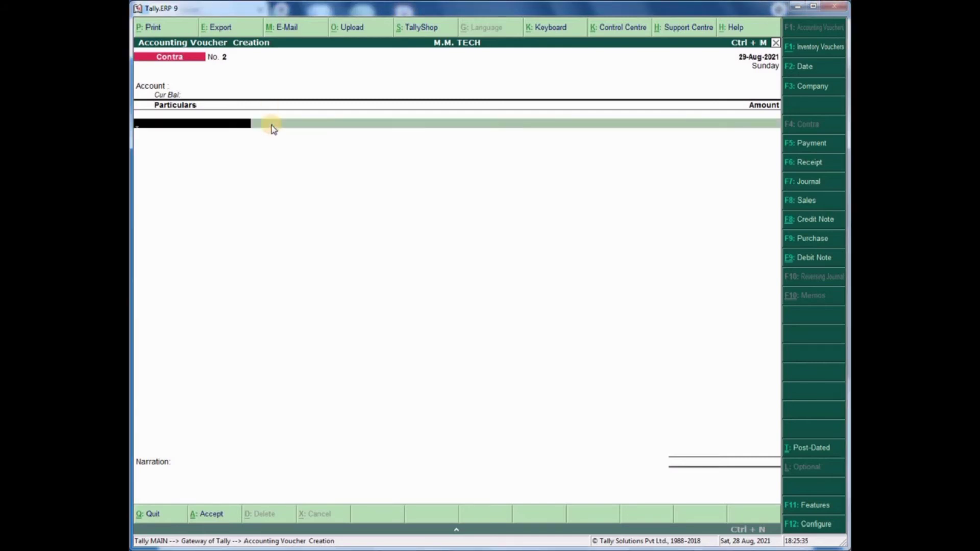
key(Escape)
key(Return)
- Inspect the HDFC BANK ledger's 1,00,000 Cash contra entry, then go back to the Gateway
key(d)
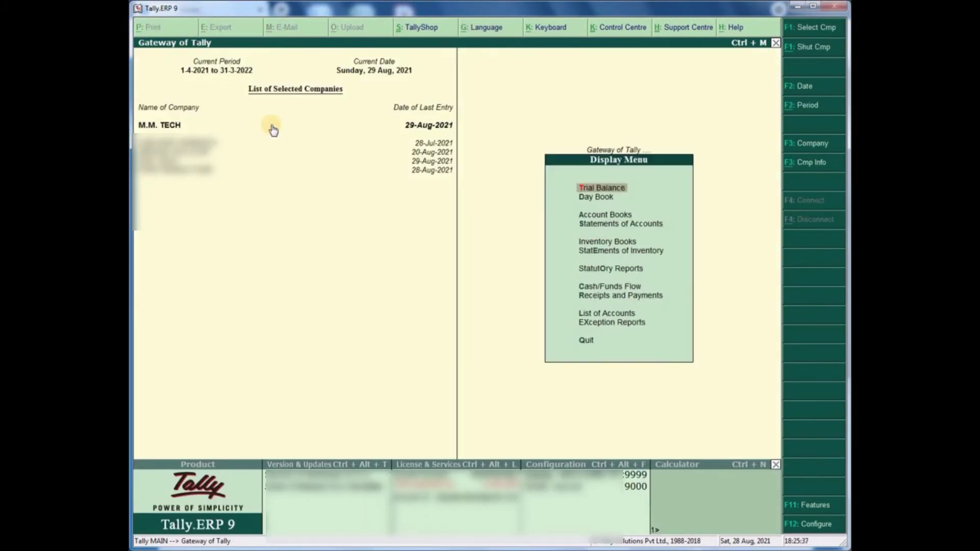
key(a)
key(l)
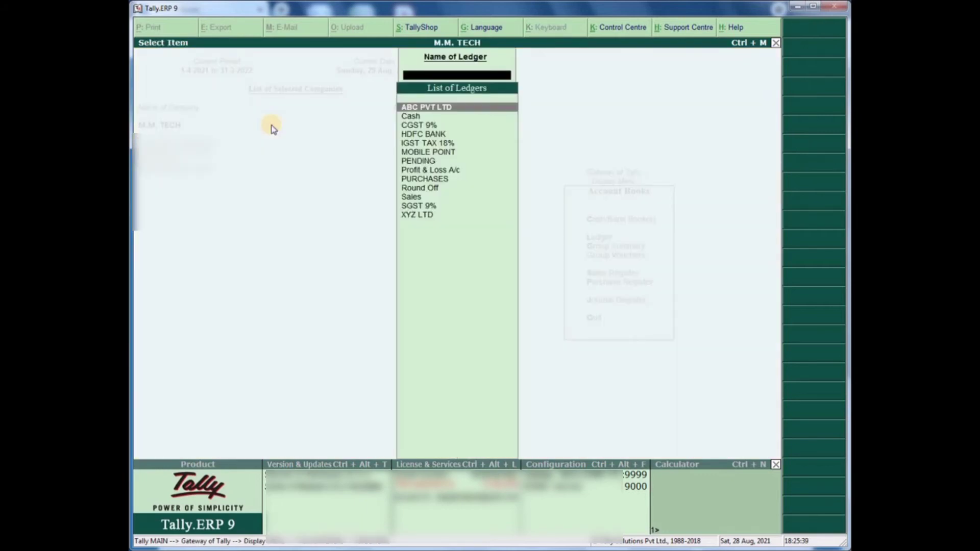
key(Down)
key(Down)
key(Down)
key(Return)
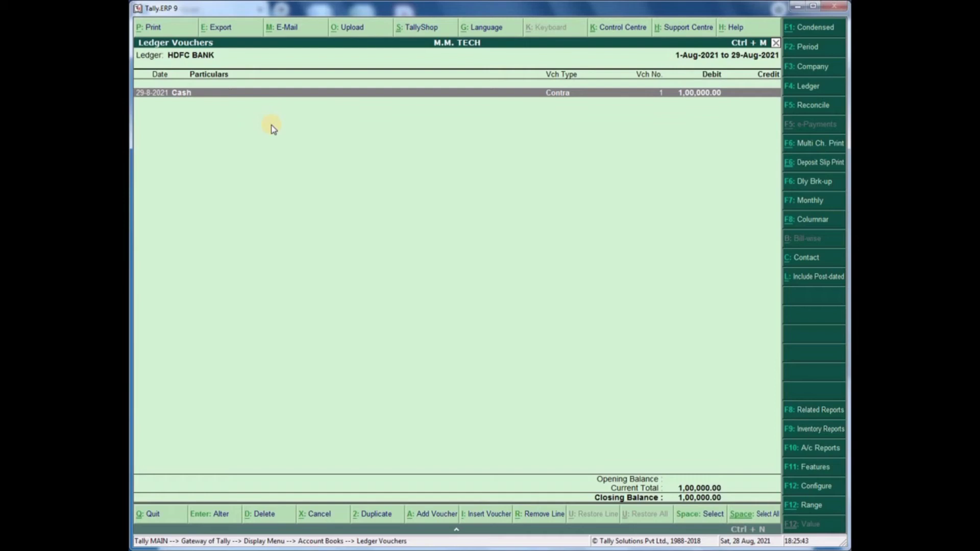
key(Return)
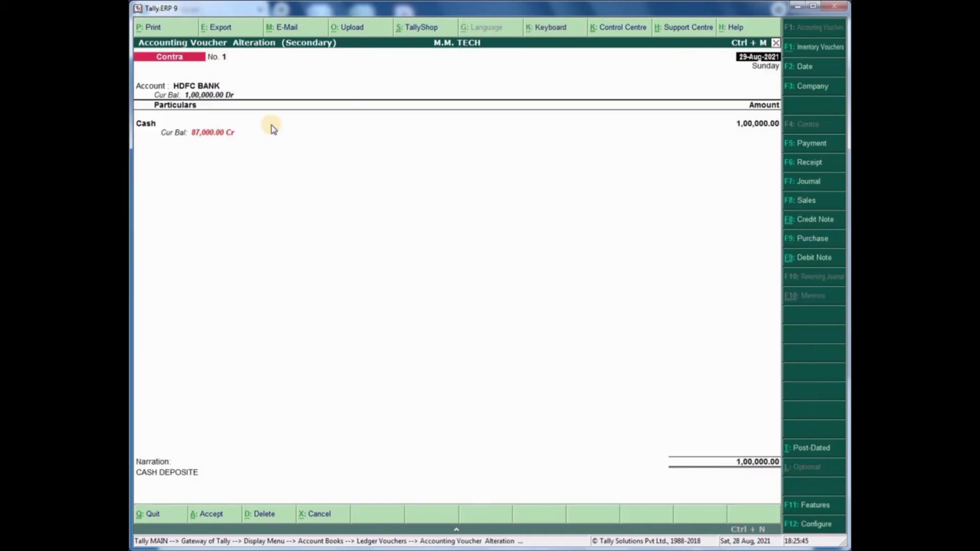
key(Escape)
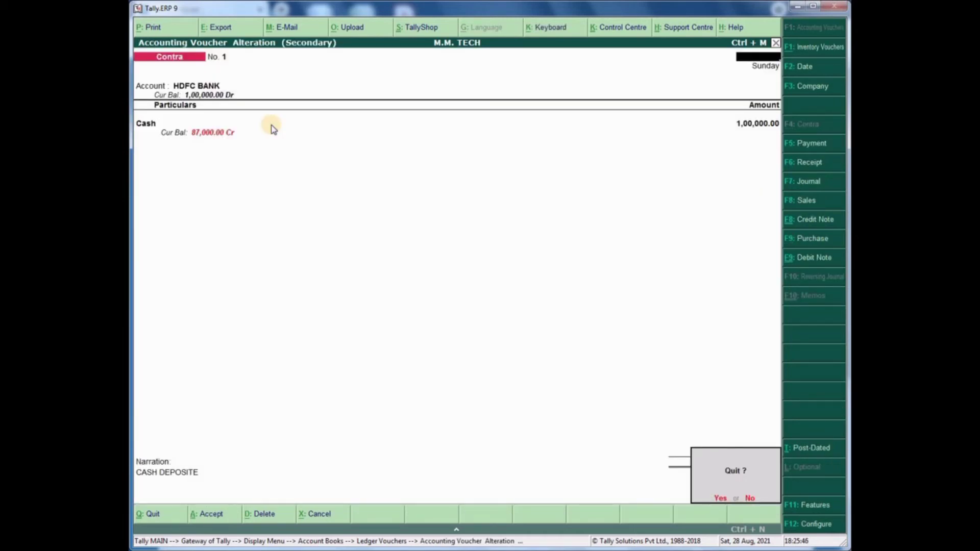
key(y)
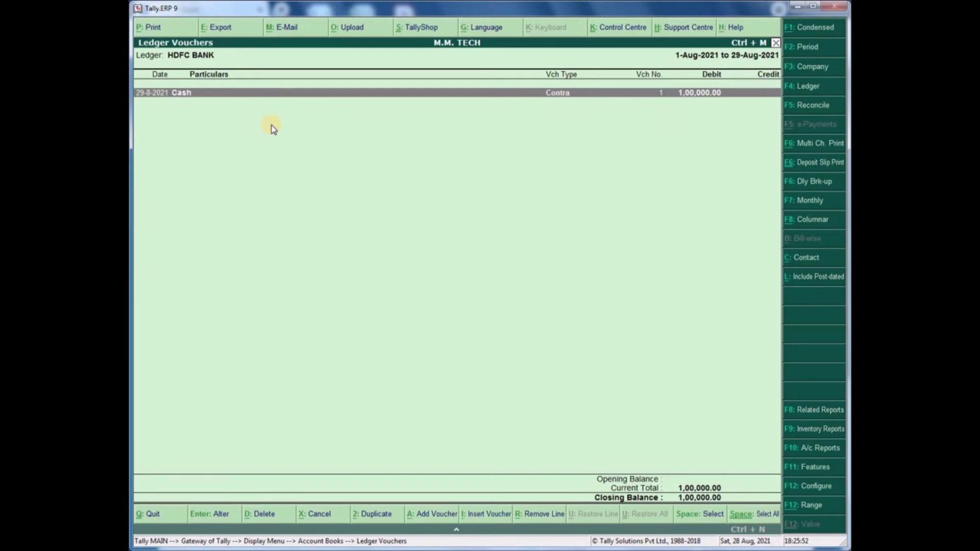
key(Escape)
key(Escape)
key(Escape)
key(Escape)
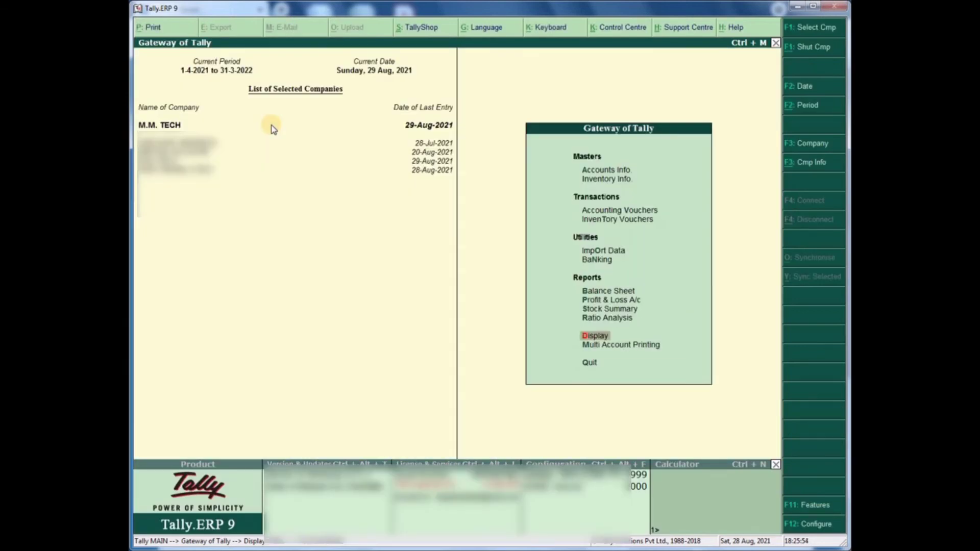
key(Up)
key(Up)
key(Up)
key(Up)
key(Up)
key(Up)
key(Up)
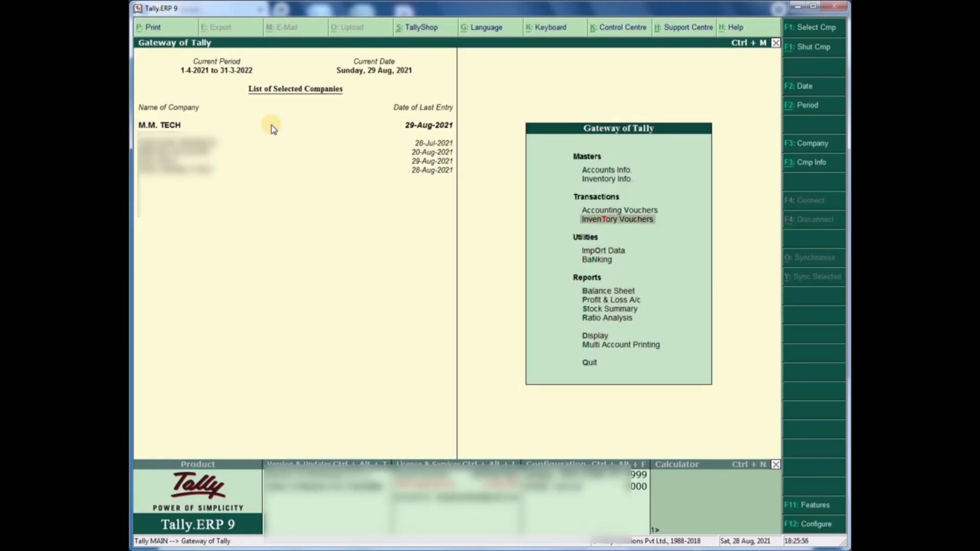
- Fill Contra voucher No. 2 with Cash as the account and HDFC BANK for 20,000
key(Up)
key(Return)
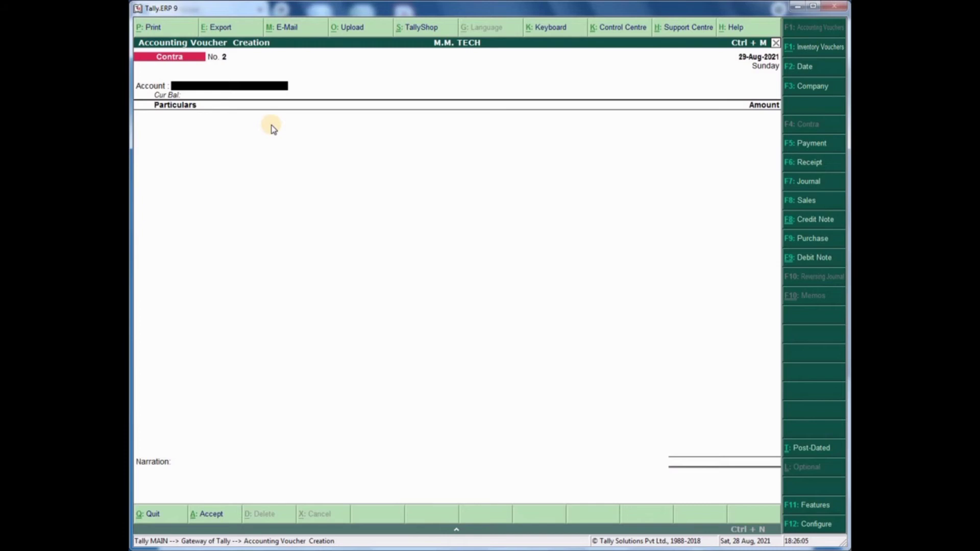
text(Cash)
key(Return)
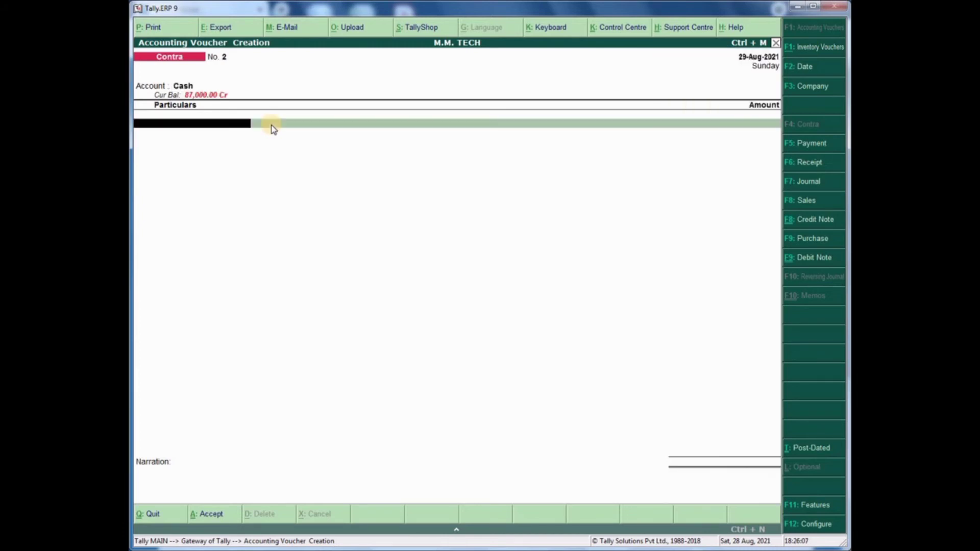
text(Hdfc)
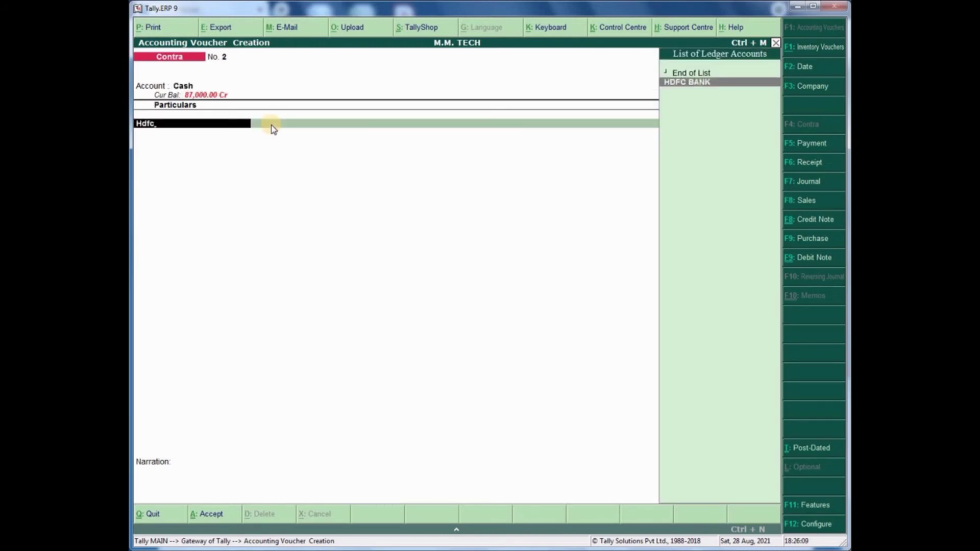
key(Return)
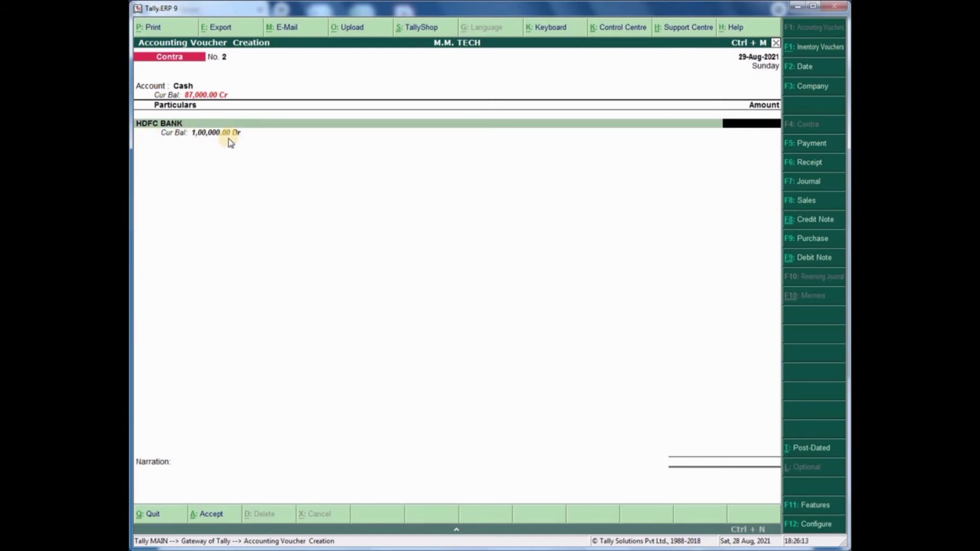
text(20000)
key(Return)
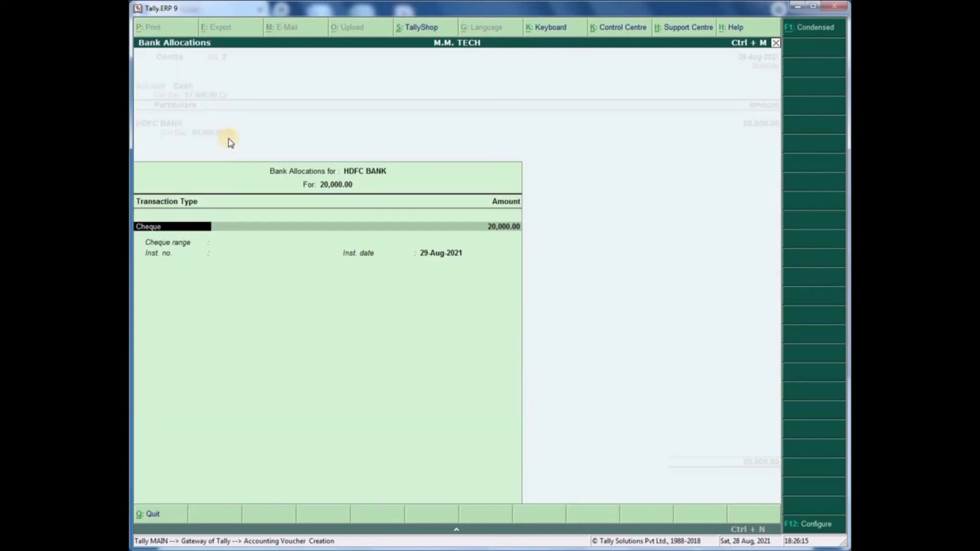
key(Return)
key(Return)
key(Return)
key(Return)
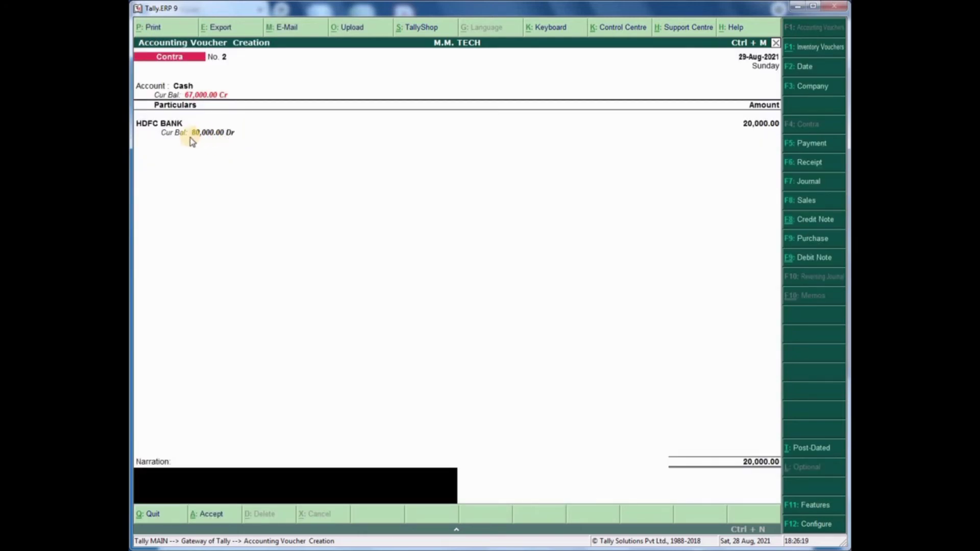
key(BackSpace)
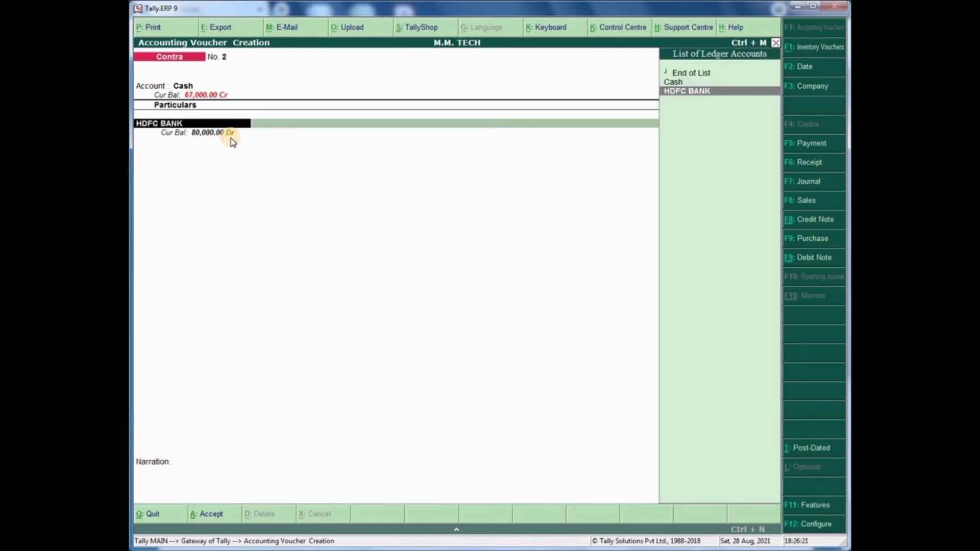
key(Return)
key(Return)
key(Return)
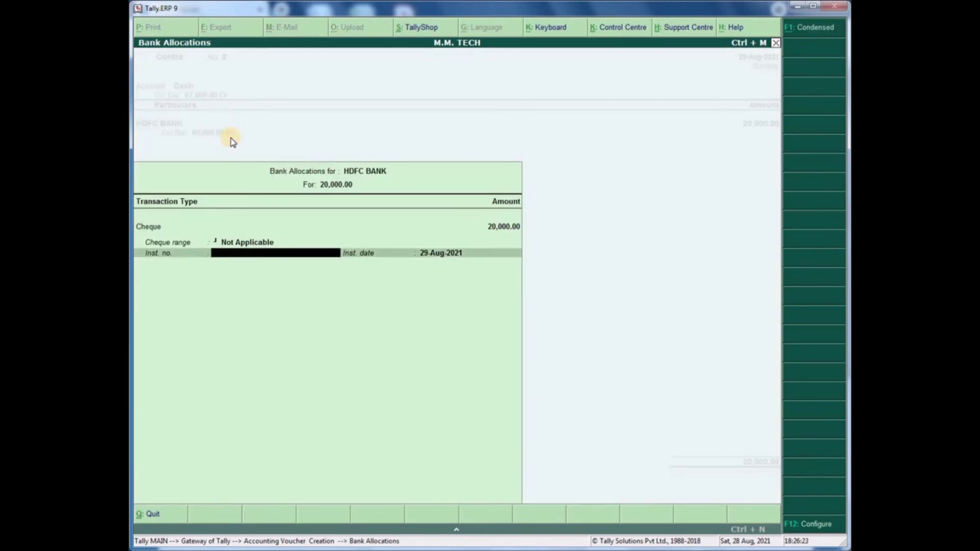
key(Return)
key(Return)
key(Return)
- Add the narration 'CASH WITHDRAWLAL' and accept the voucher
text(c)
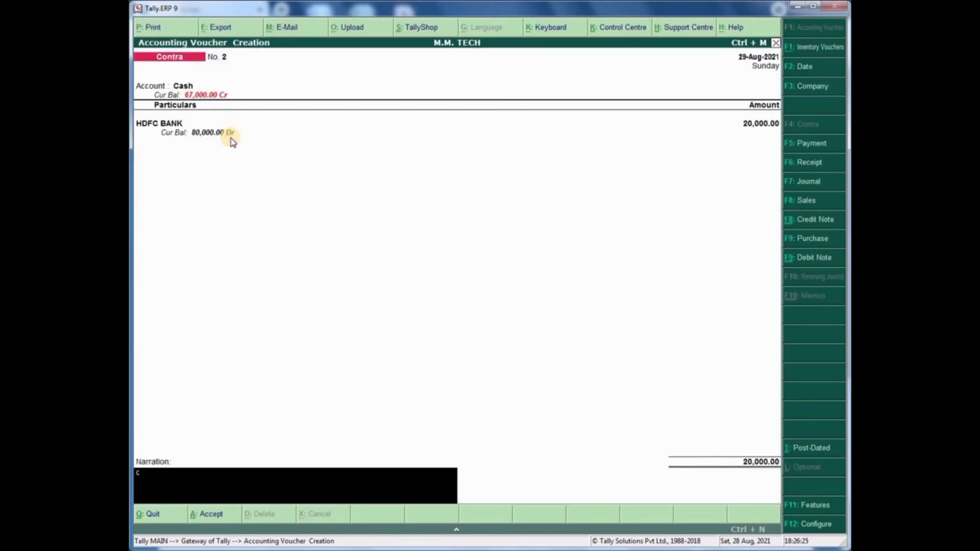
text(ash)
key(BackSpace)
key(BackSpace)
key(BackSpace)
key(BackSpace)
text(CASH WITHDRAWLAL)
key(Return)
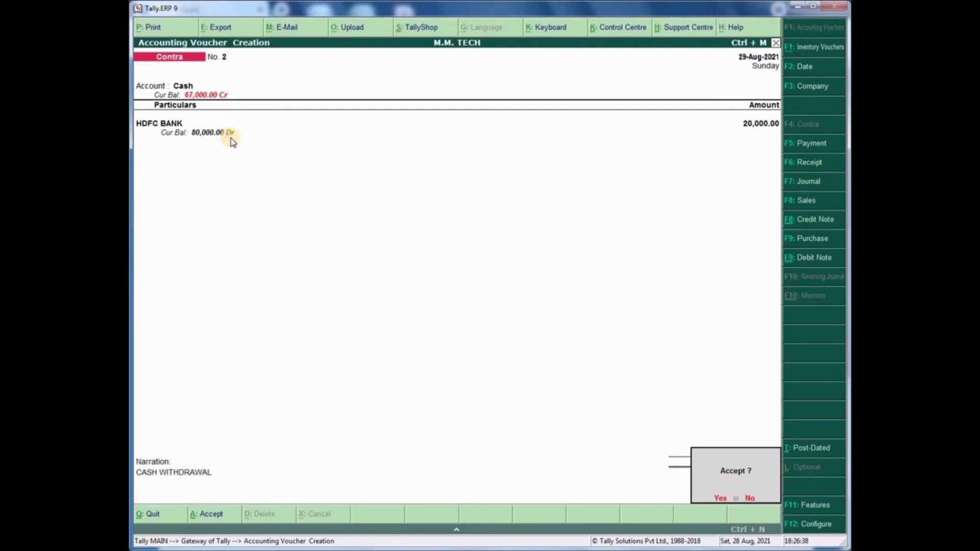
key(y)
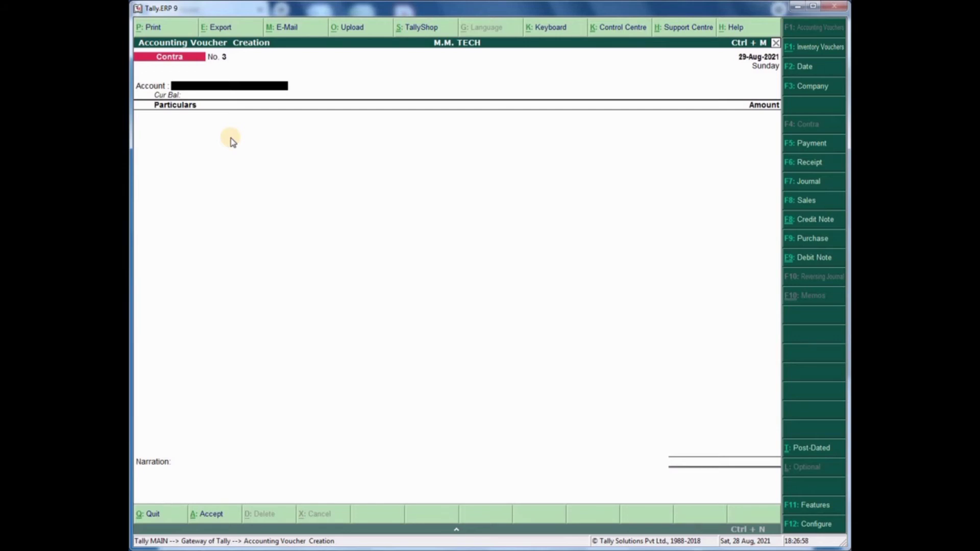
- Start a new ledger named STATE BANK OF INDIA under Bank Accounts
key(Escape)
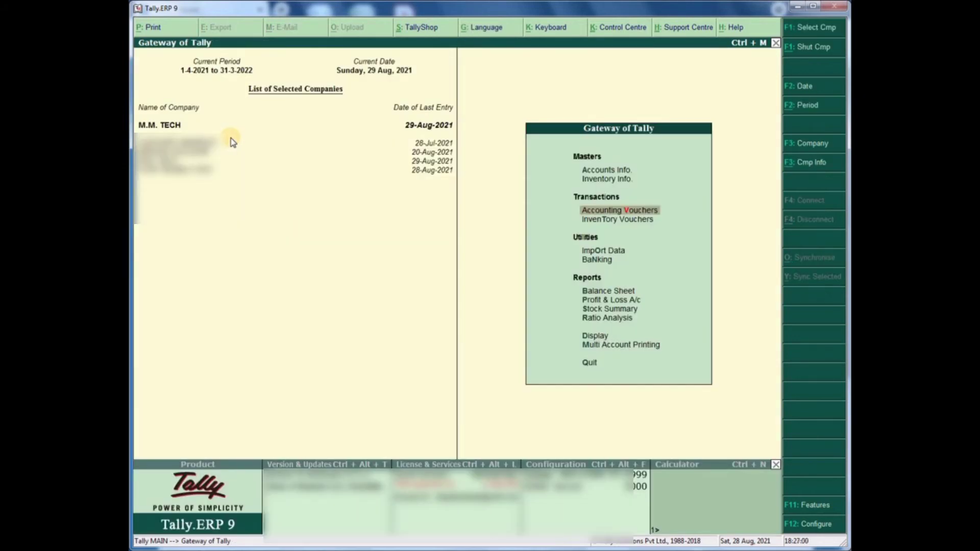
key(a)
key(l)
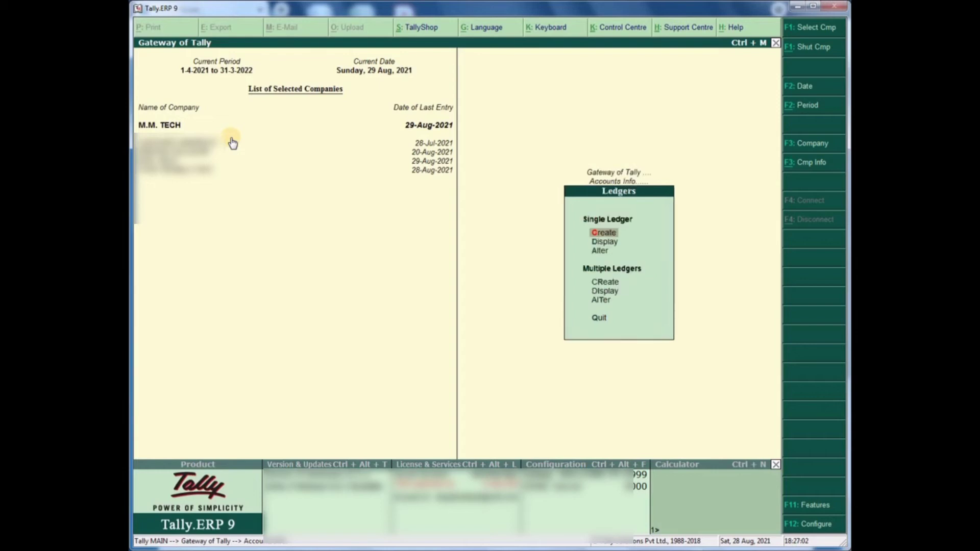
key(c)
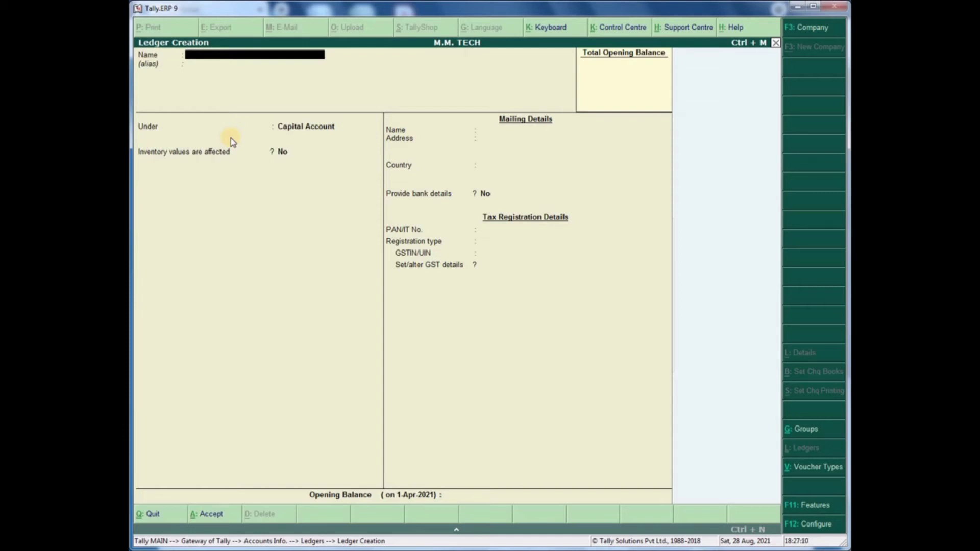
text(STATE BANK OF INDIA)
key(Return)
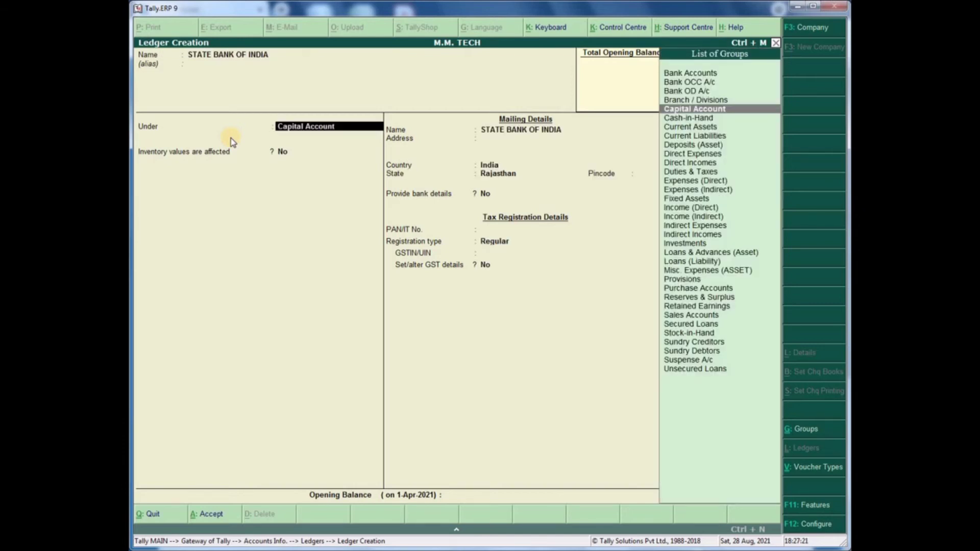
text(BANK)
key(Return)
key(Return)
key(Return)
key(Return)
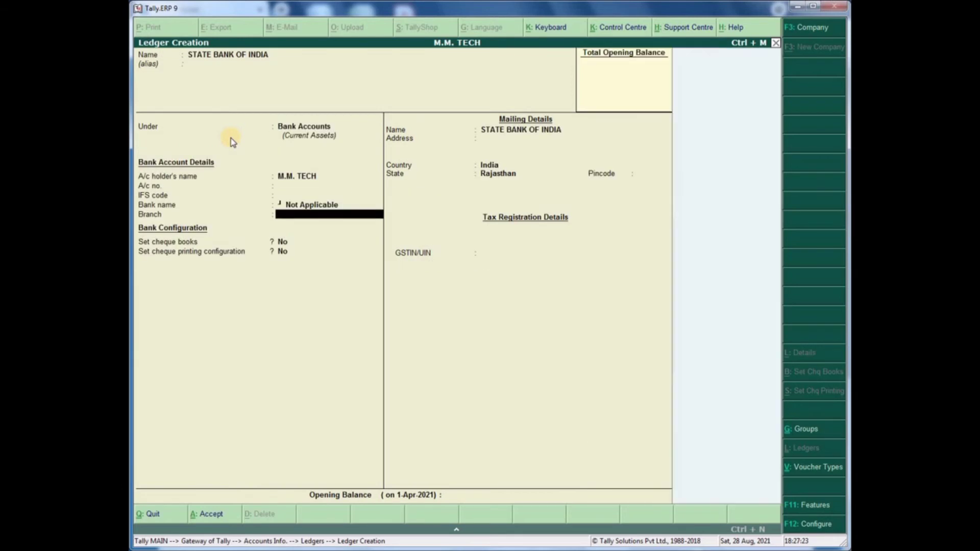
- Enter the bank account number, IFS code SBIN0031113 and bank State Bank of India (India)
key(Up)
key(Up)
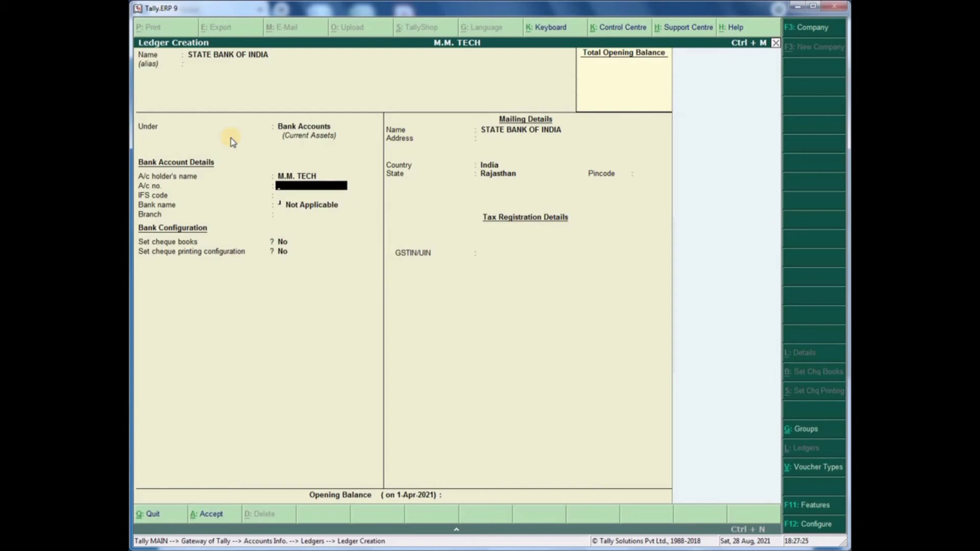
text(610000000000)
key(Return)
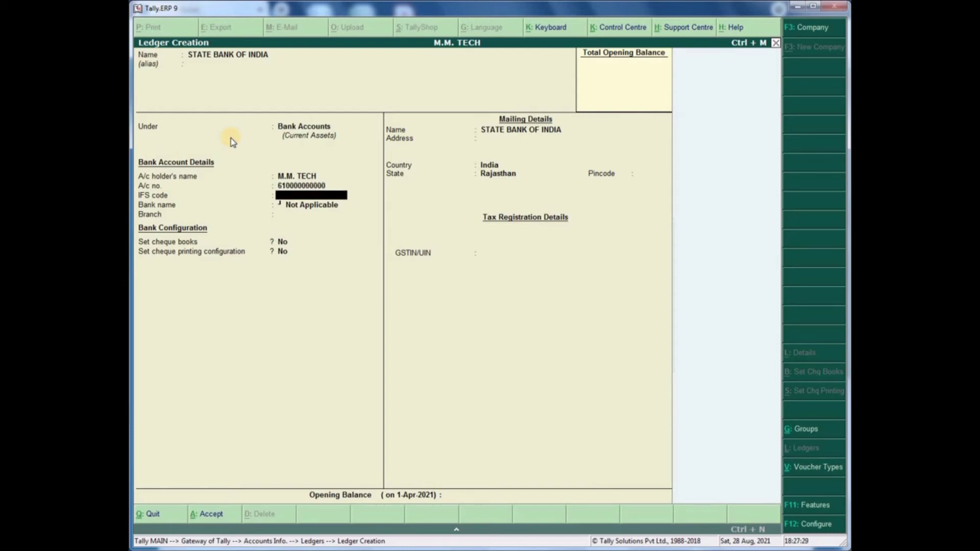
text(SBIN0031113)
key(Return)
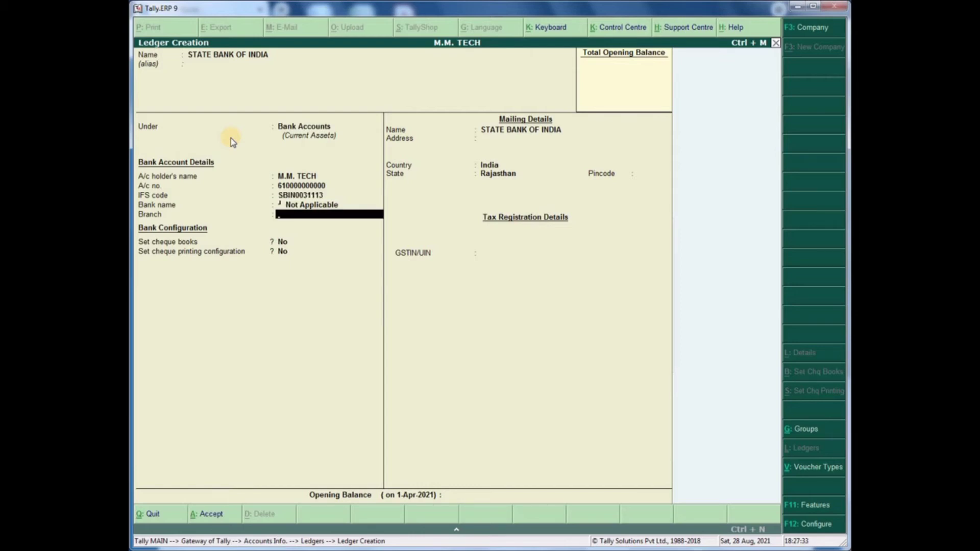
text(STAT)
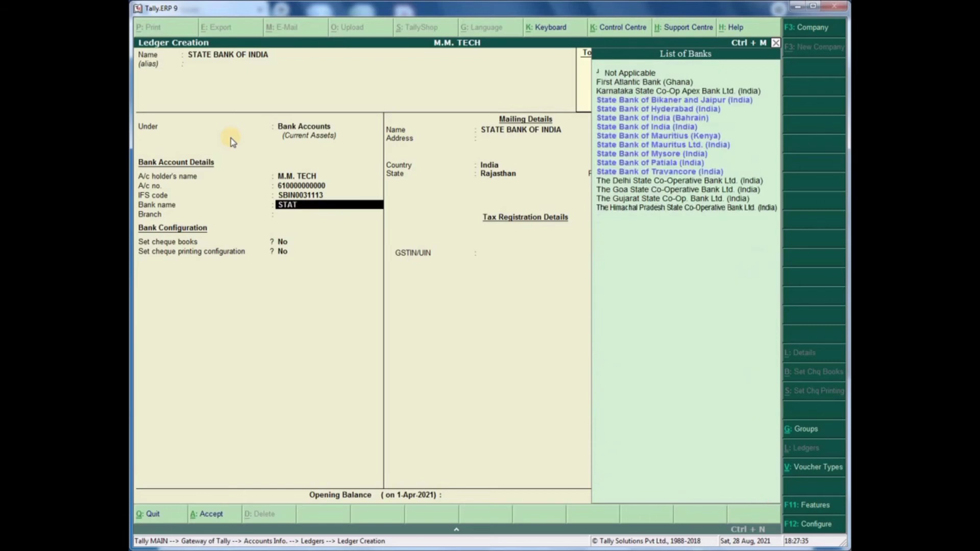
key(Down)
key(Down)
key(Down)
key(Down)
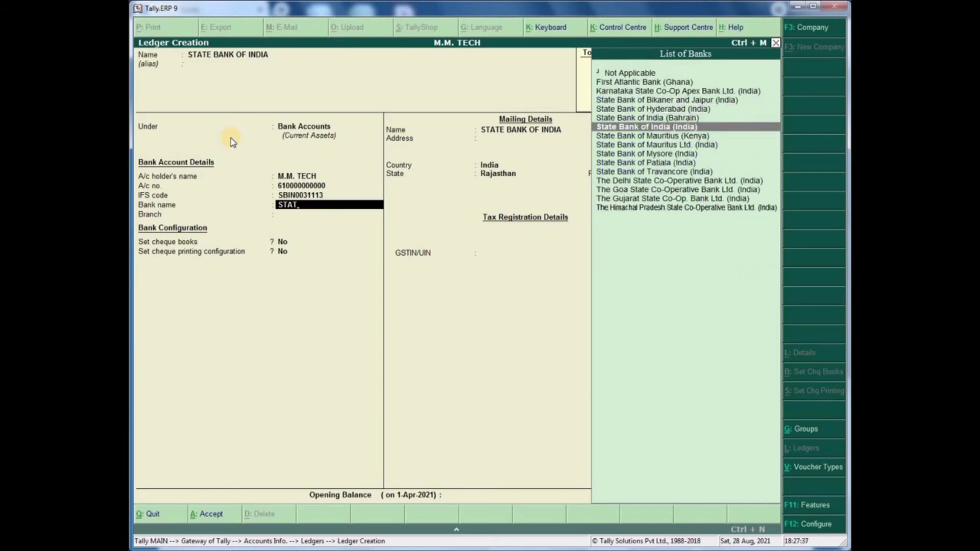
key(Return)
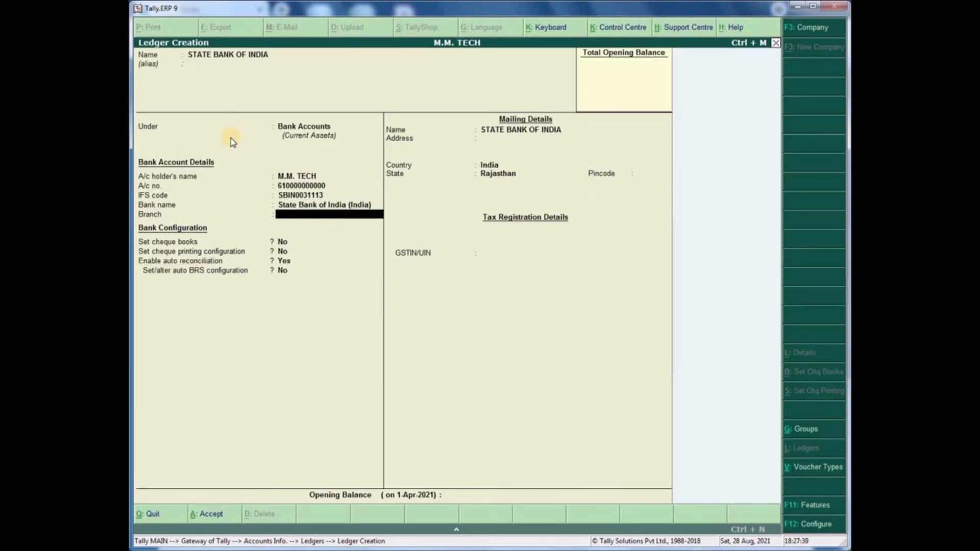
- Set branch MAKRANA and address MAKRANA, keeping Rajasthan as state, and accept the ledger
text(MAKRANA)
key(Return)
key(Return)
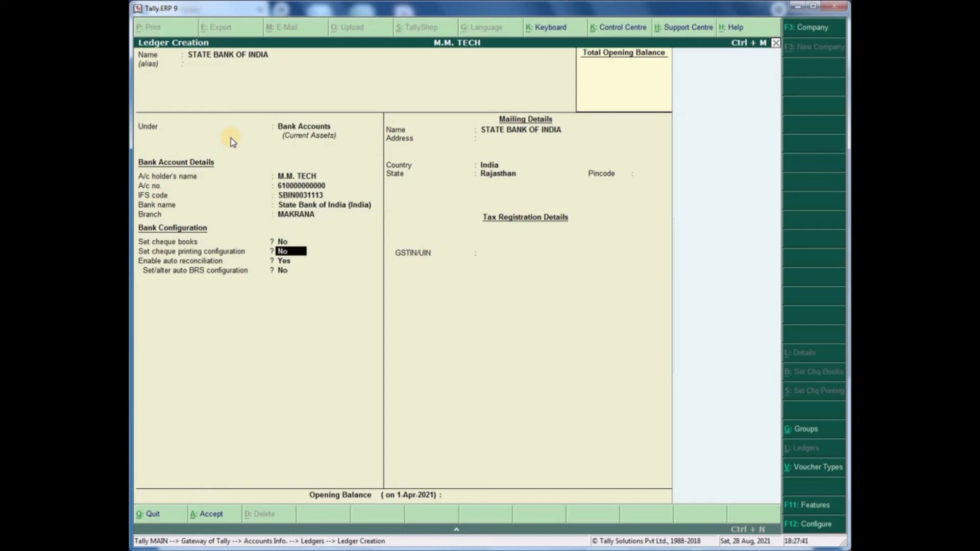
key(Return)
key(Return)
key(Return)
key(Return)
key(Return)
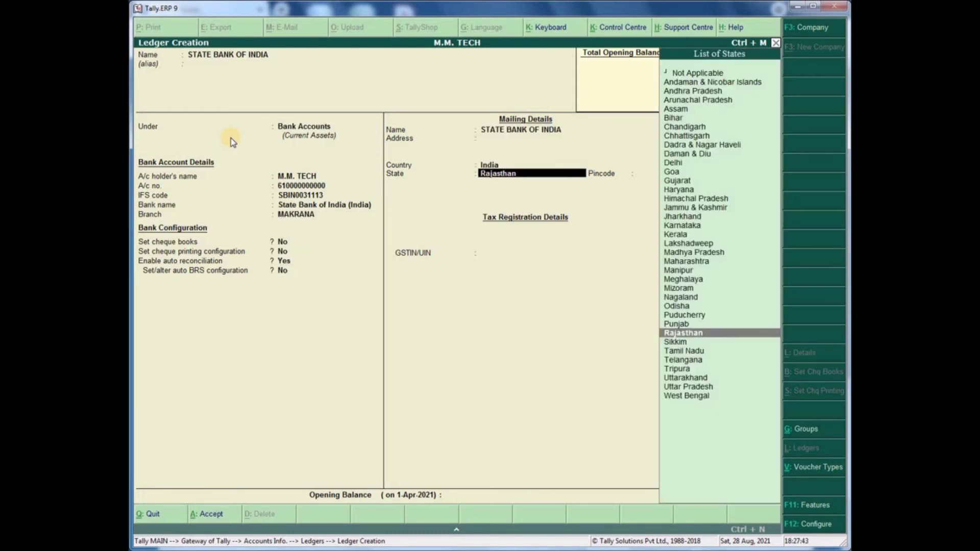
key(BackSpace)
text(MAKRANA)
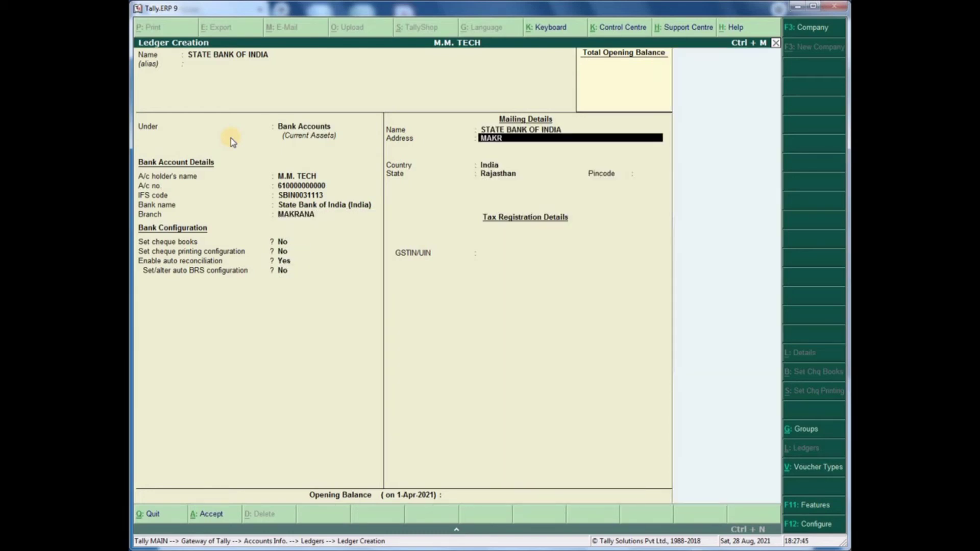
key(Return)
key(Return)
key(Return)
key(Return)
key(Return)
key(Return)
key(Return)
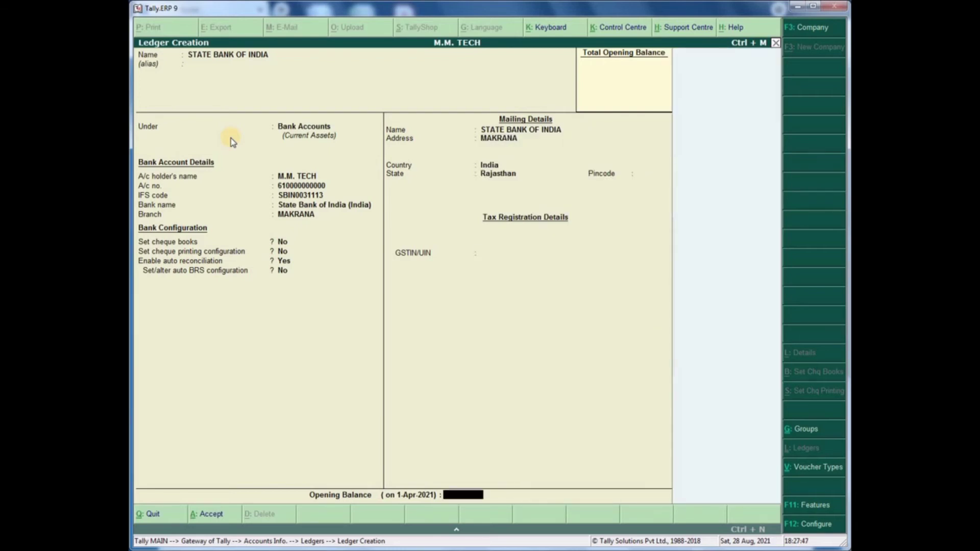
key(Return)
key(Return)
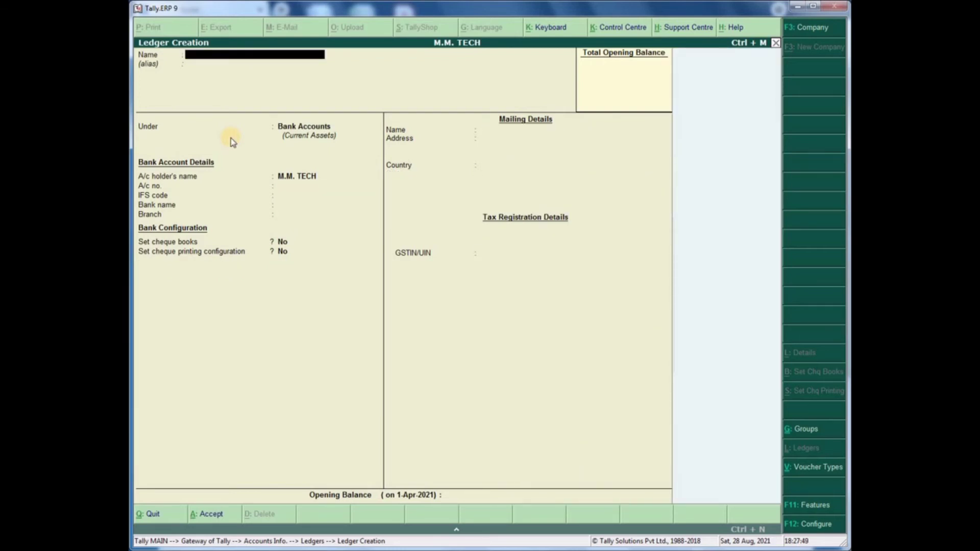
key(Escape)
- Start Contra No. 3 with STATE BANK OF INDIA as account and HDFC BANK for 25,000
key(Escape)
key(Escape)
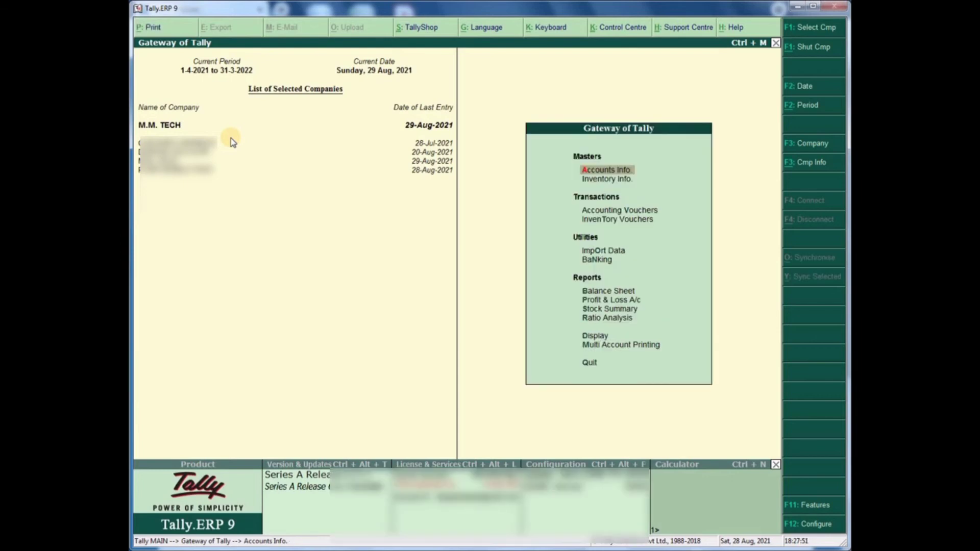
key(Escape)
key(Escape)
key(v)
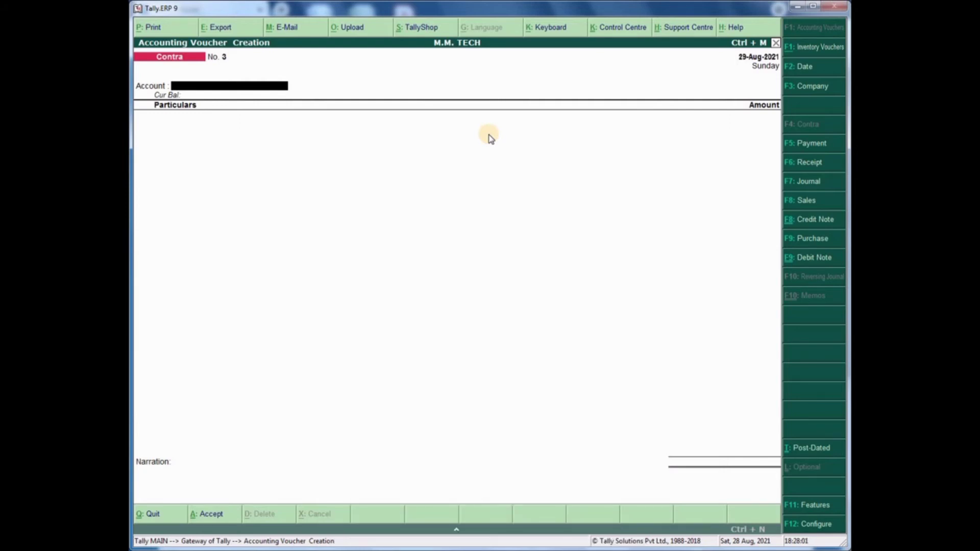
text(STA)
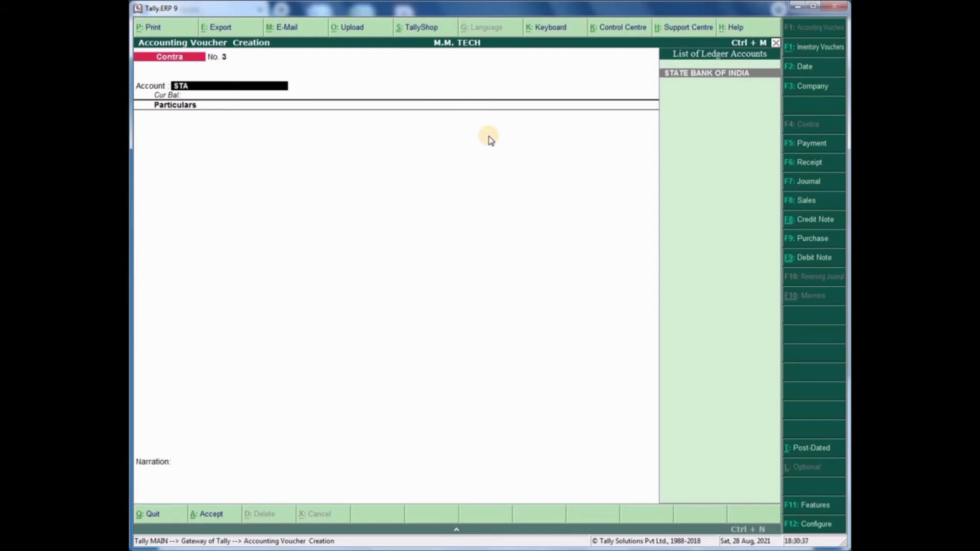
key(Return)
text(HDFC)
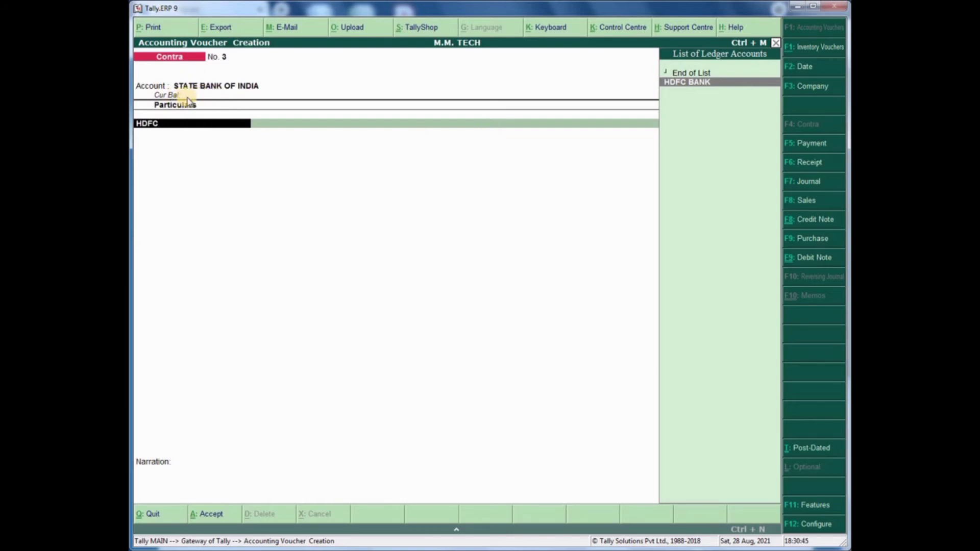
key(Return)
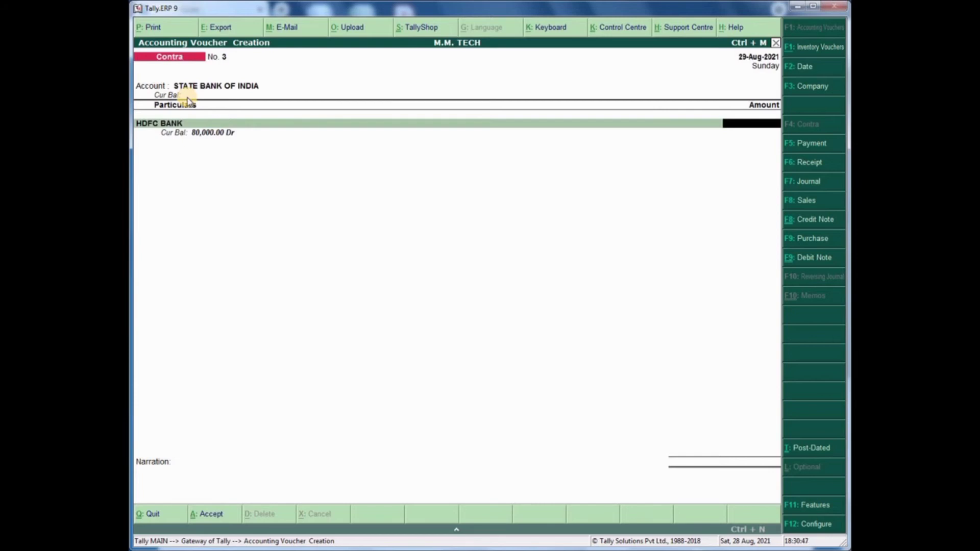
text(25000)
key(Return)
- Accept the bank allocations, narrate 'TRANSFER FROM HDFC BANK TO STATE BANK OF IN', and save
key(Return)
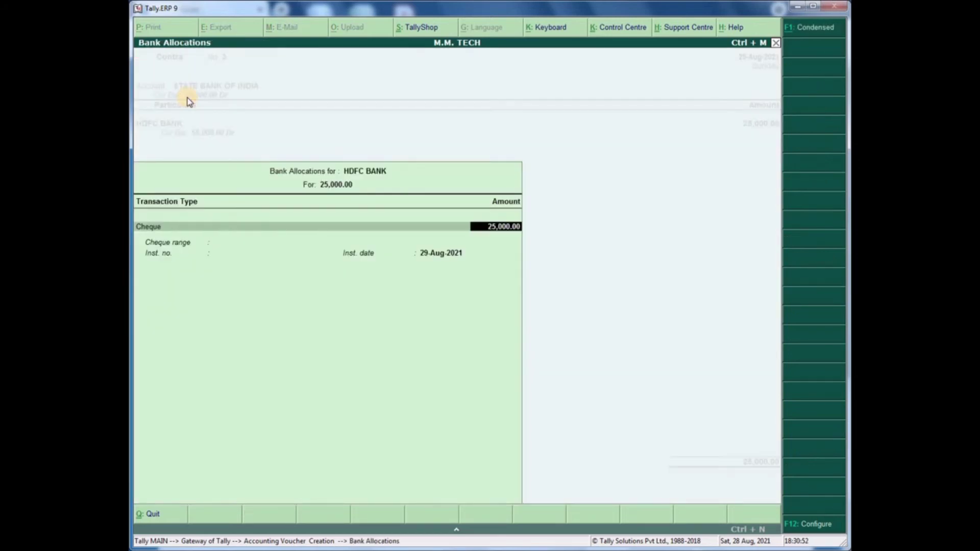
key(Return)
key(Return)
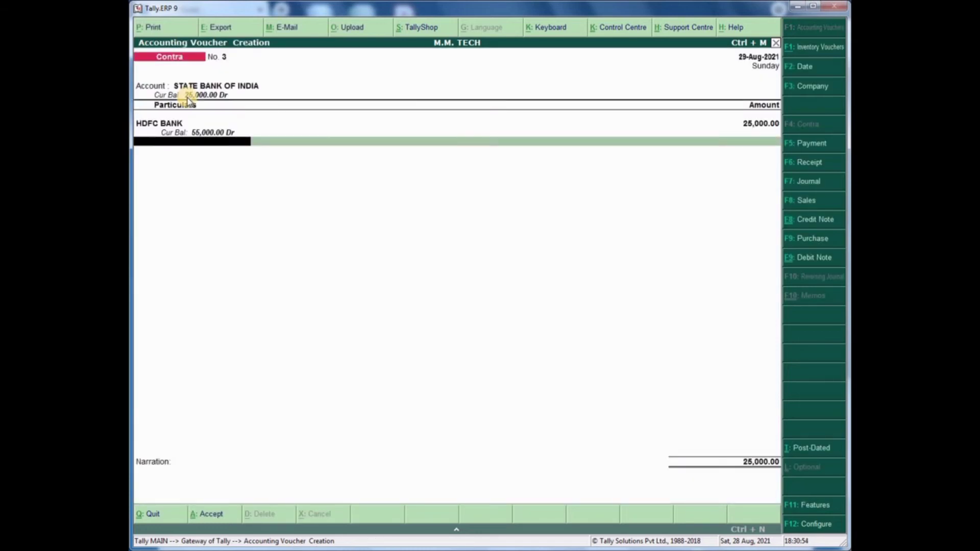
key(Return)
key(Return)
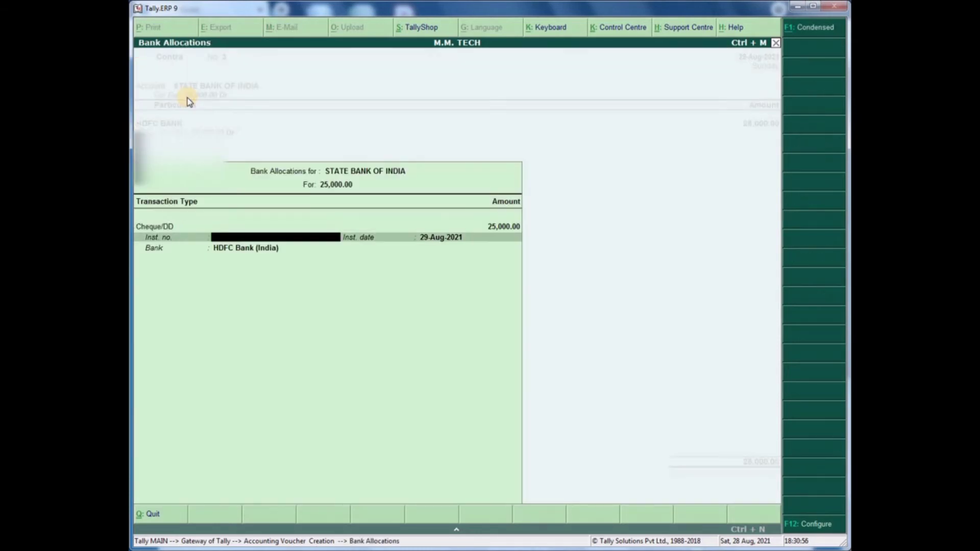
key(Return)
key(Return)
key(Return)
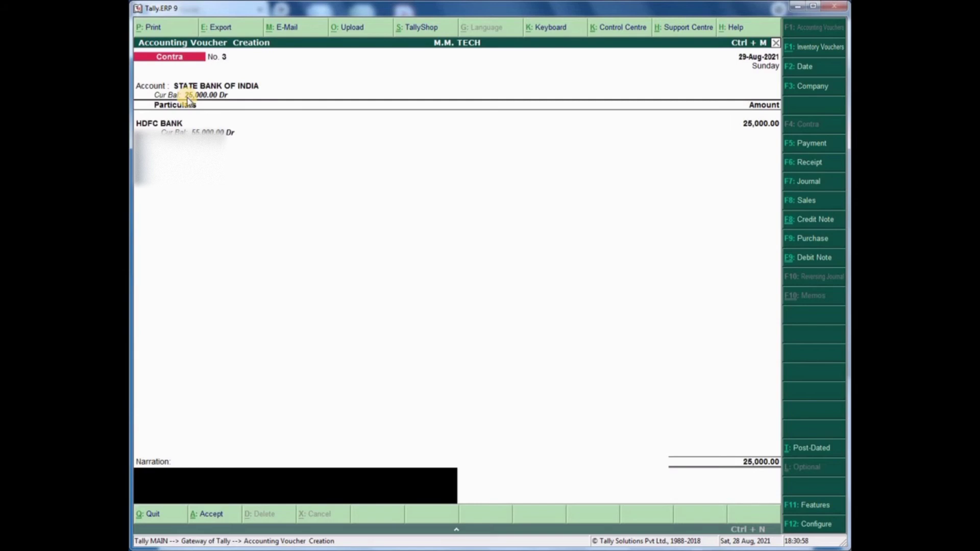
text(TRANSFER FROM HDFC)
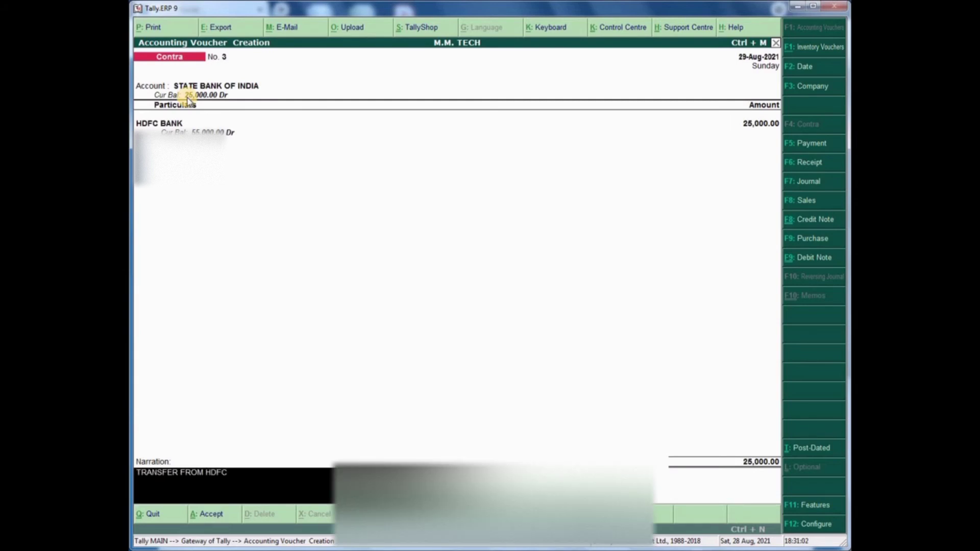
text( BANK TO STATE BANK)
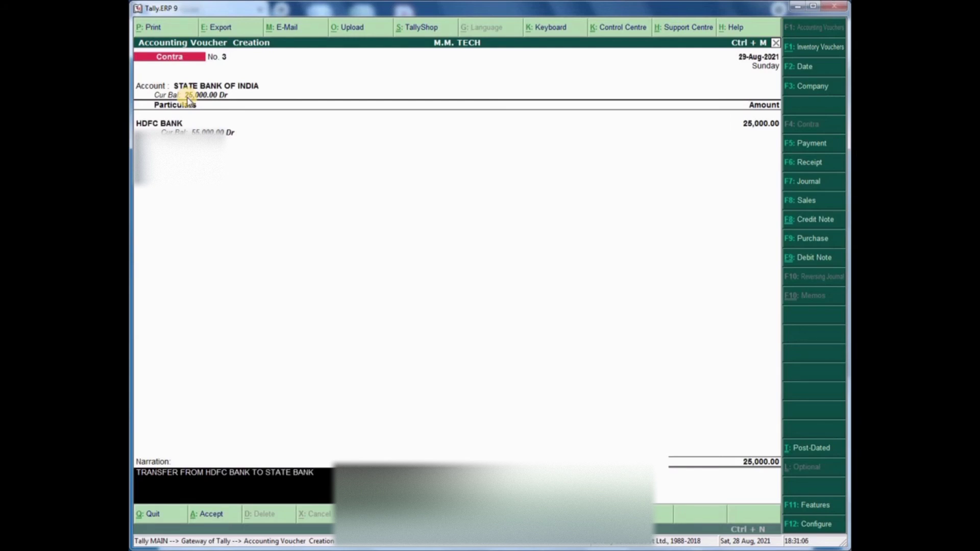
text( OF IN)
key(Return)
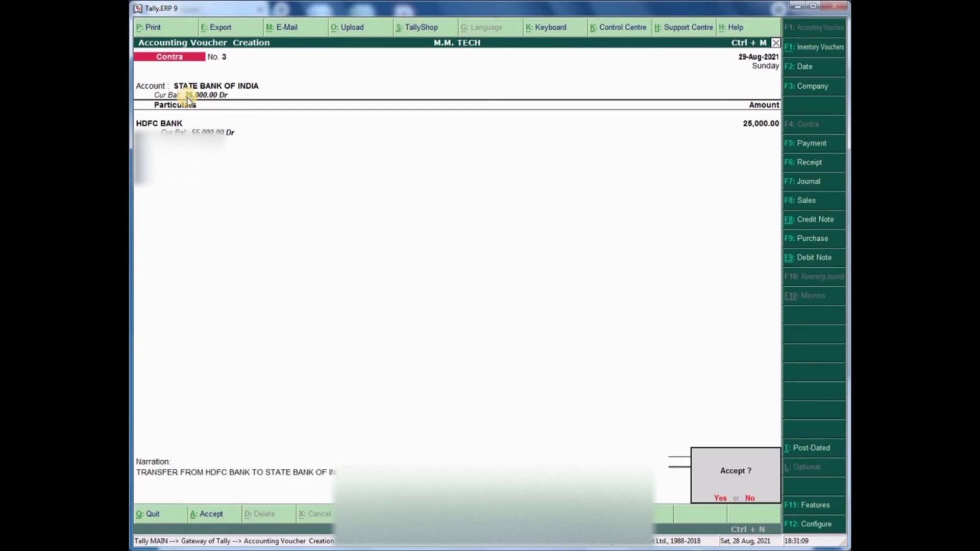
key(Return)
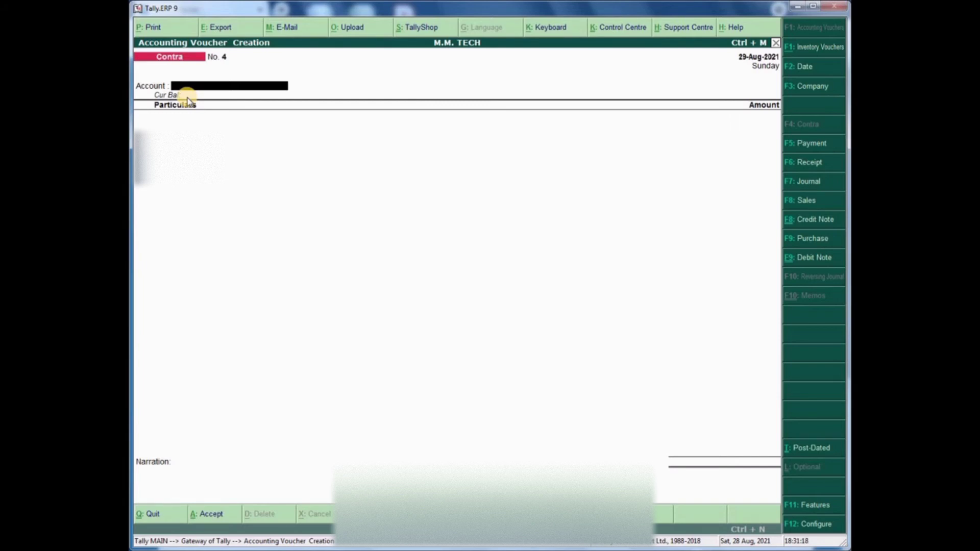
key(Escape)
- Leave voucher entry and view the STATE BANK OF INDIA ledger under Display > Account Books
key(Return)
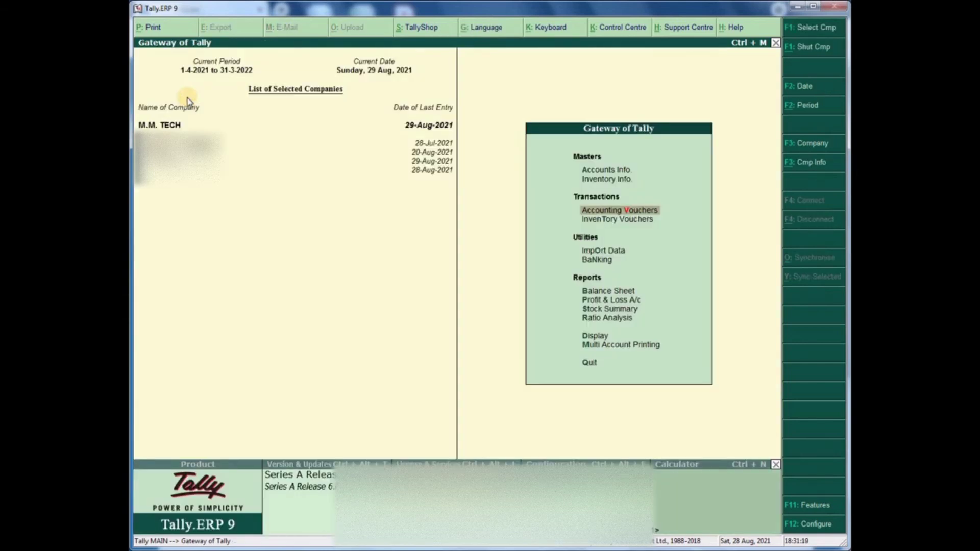
key(d)
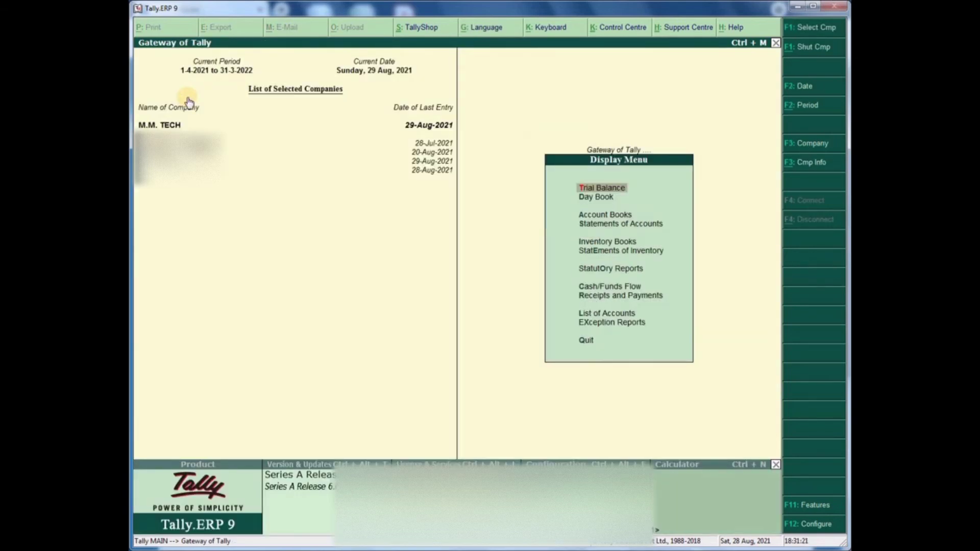
key(a)
key(l)
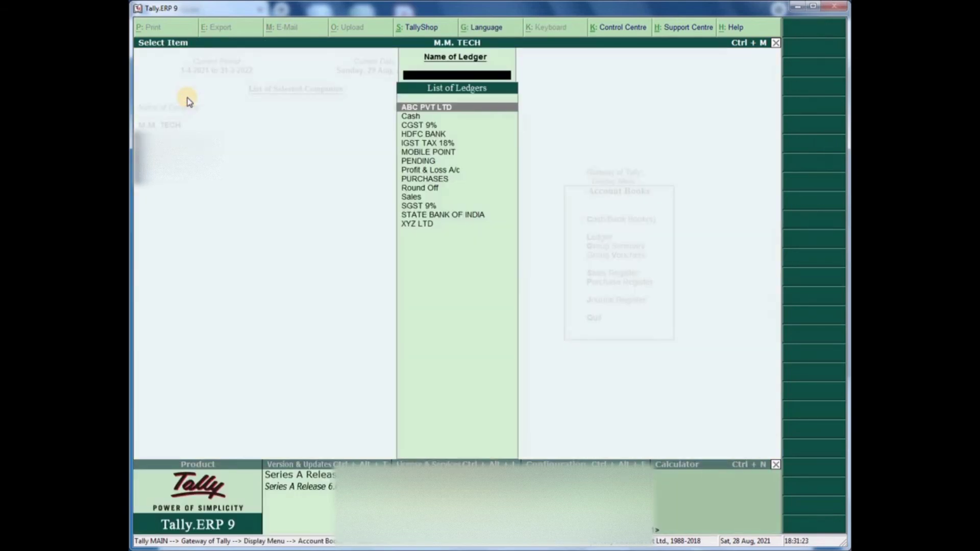
key(Down)
key(Down)
key(Down)
key(Down)
key(Down)
key(Down)
key(Down)
key(Down)
key(Down)
key(Down)
key(Down)
key(Down)
key(Down)
key(Up)
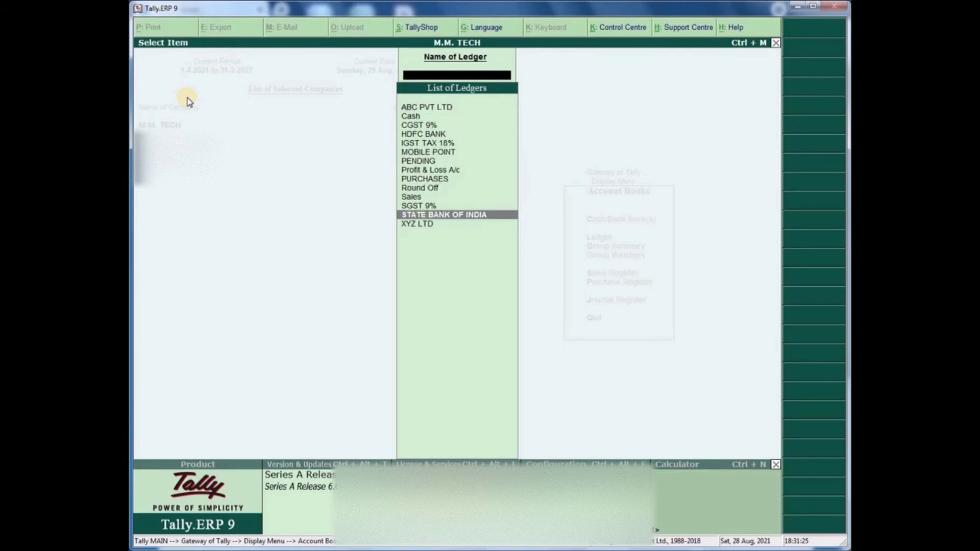
key(Return)
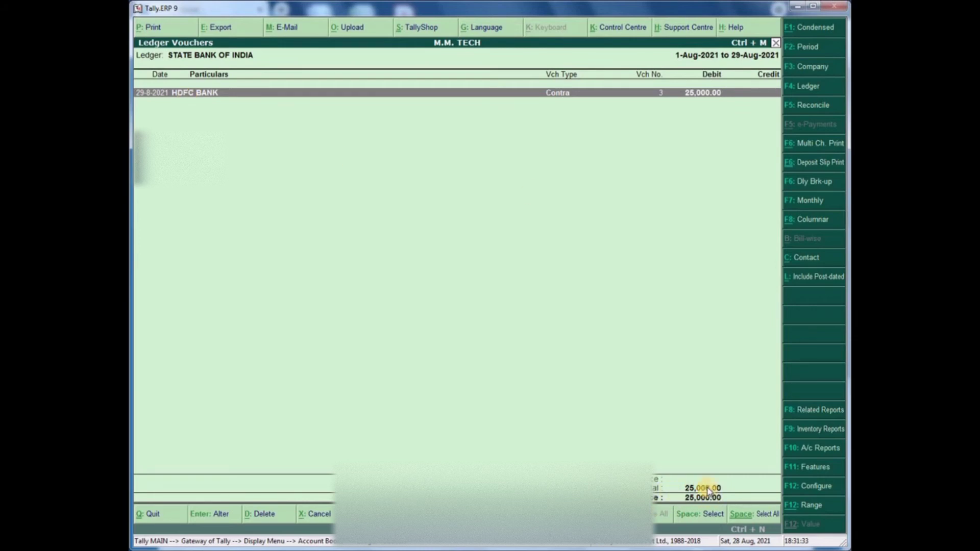
key(Escape)
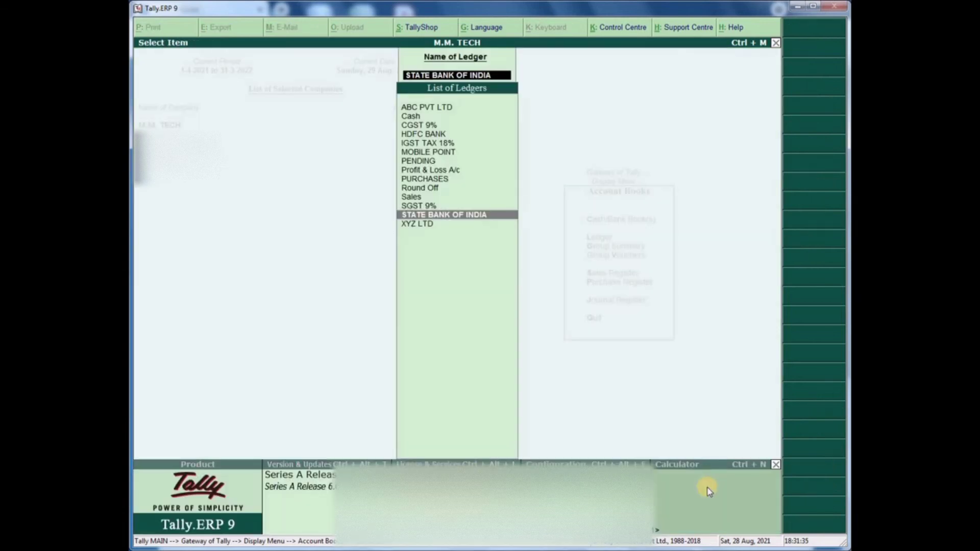
- Review the HDFC BANK ledger's three contra entries, closing 55,000.00, then back out
text(HDFC)
key(Return)
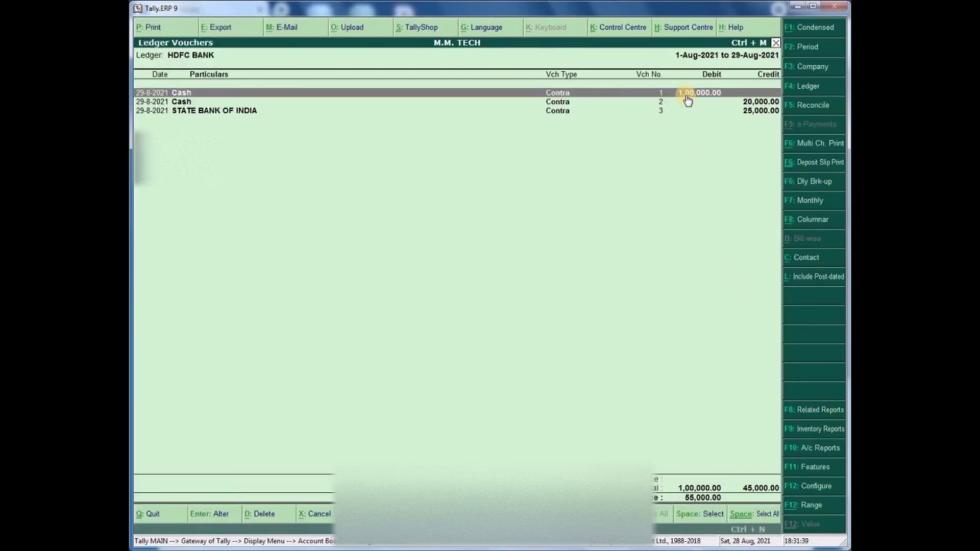
click(746, 105)
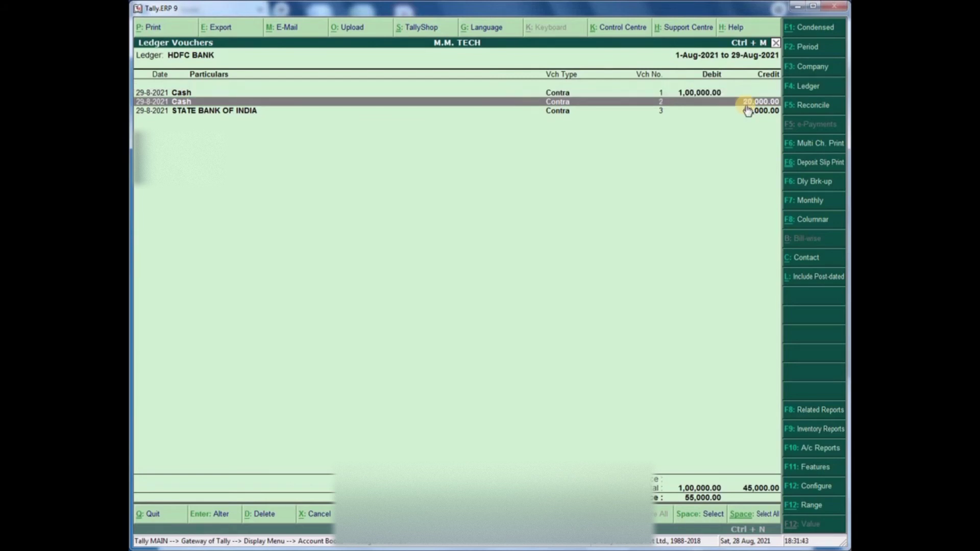
click(747, 111)
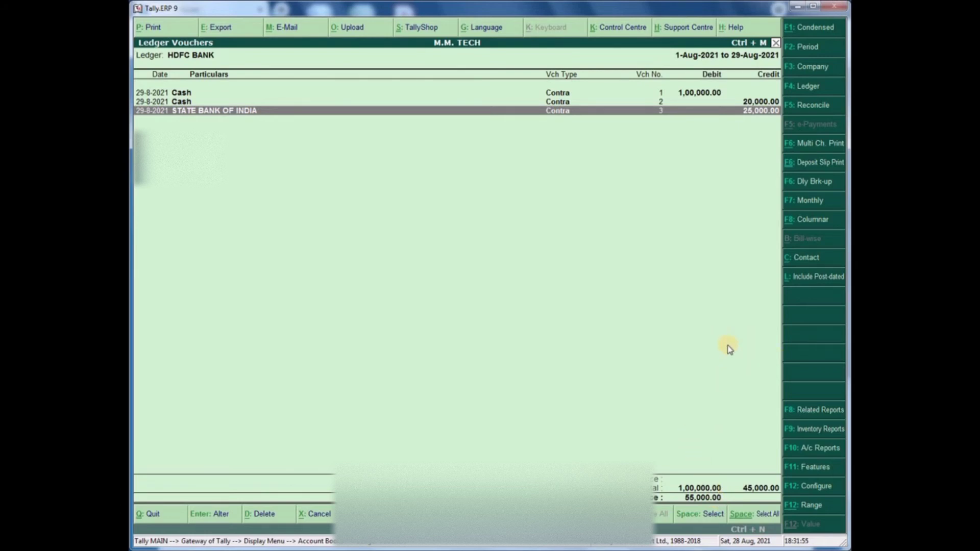
key(Escape)
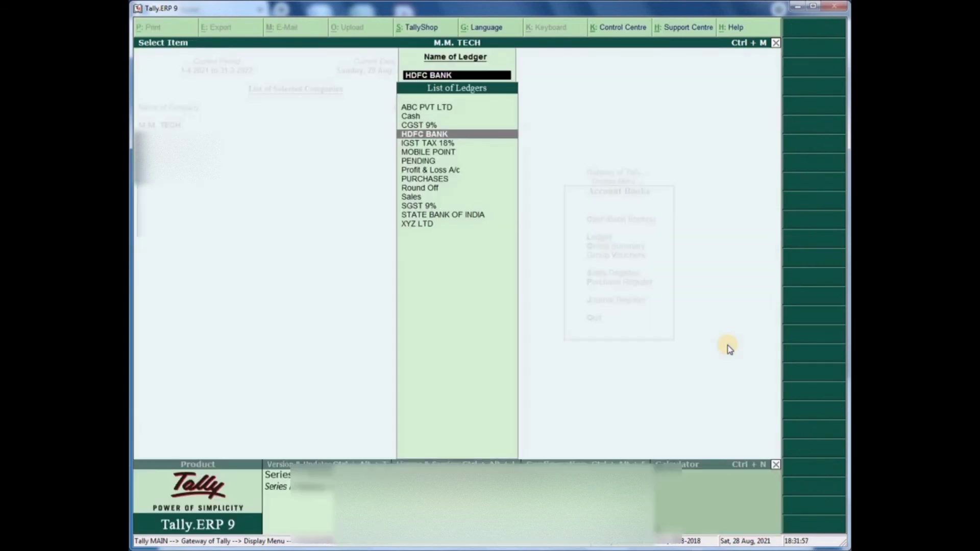
key(Escape)
key(Escape)
key(Escape)
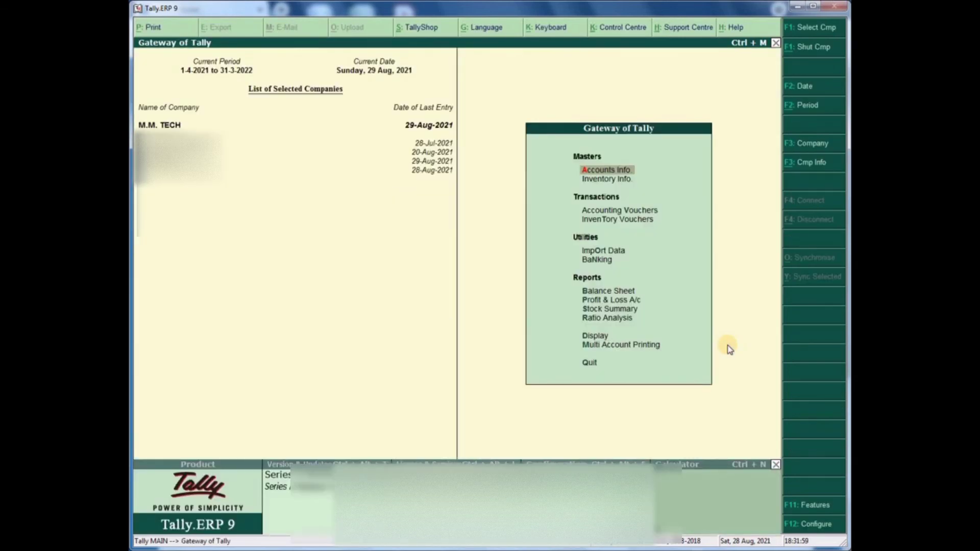
- Start Contra No. 4 with HDFC BANK as account and STATE BANK OF INDIA for 5,000
key(v)
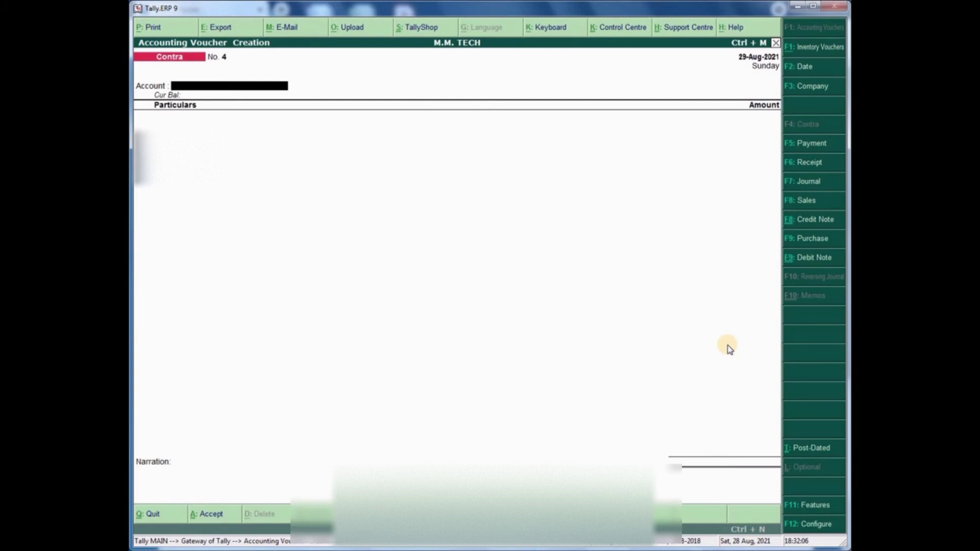
text(HDFC)
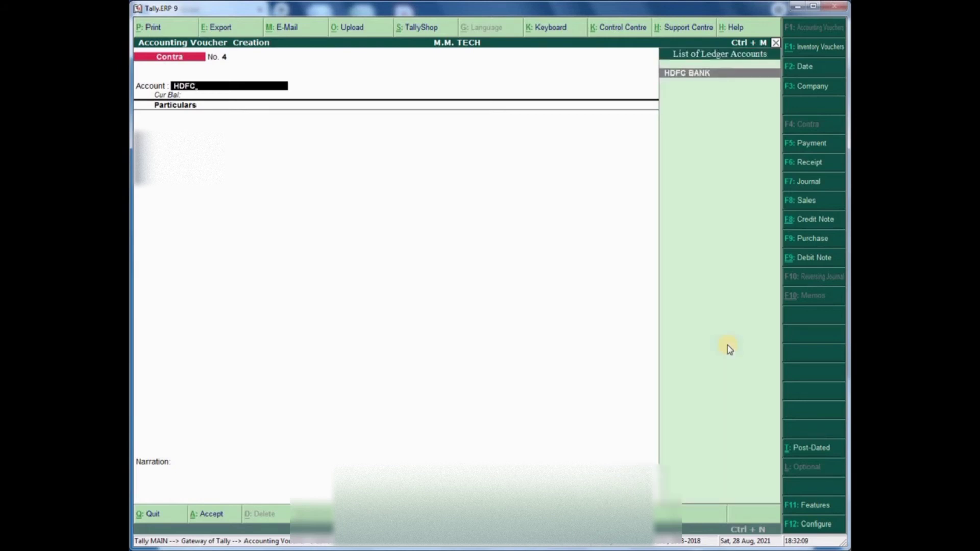
key(Return)
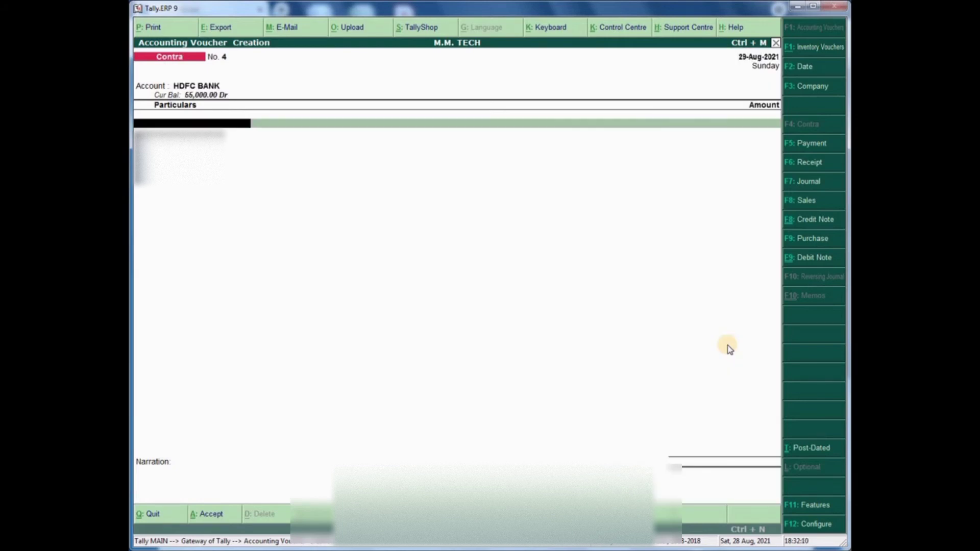
text(STATE)
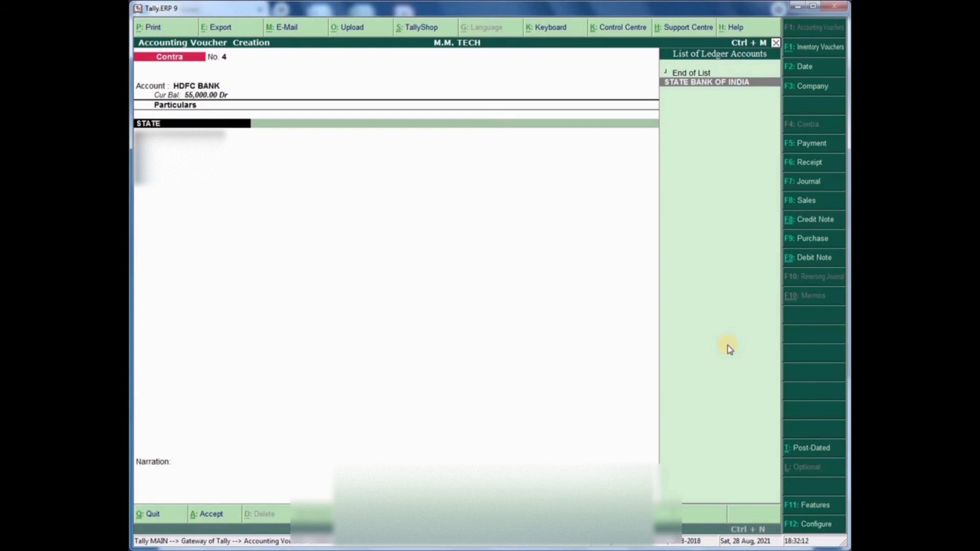
key(Return)
text(5000)
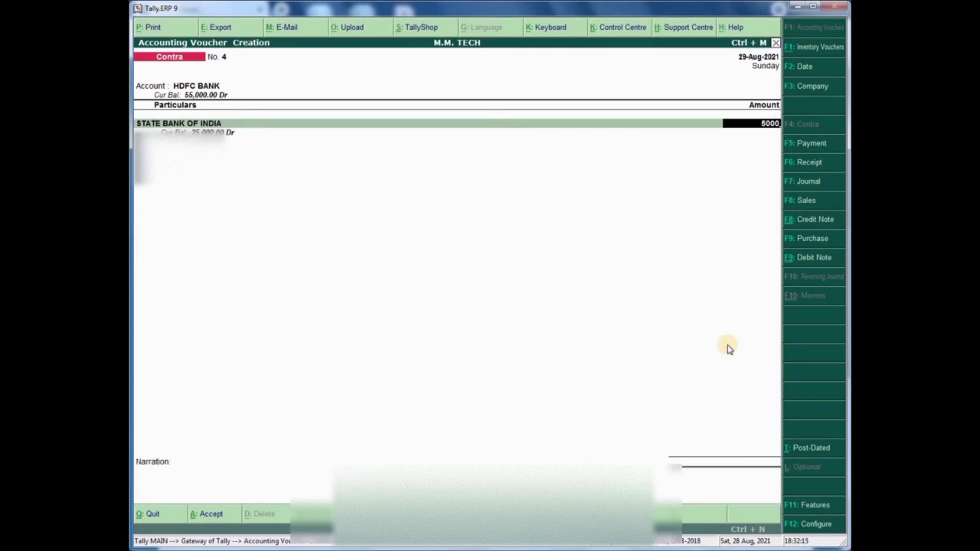
key(Return)
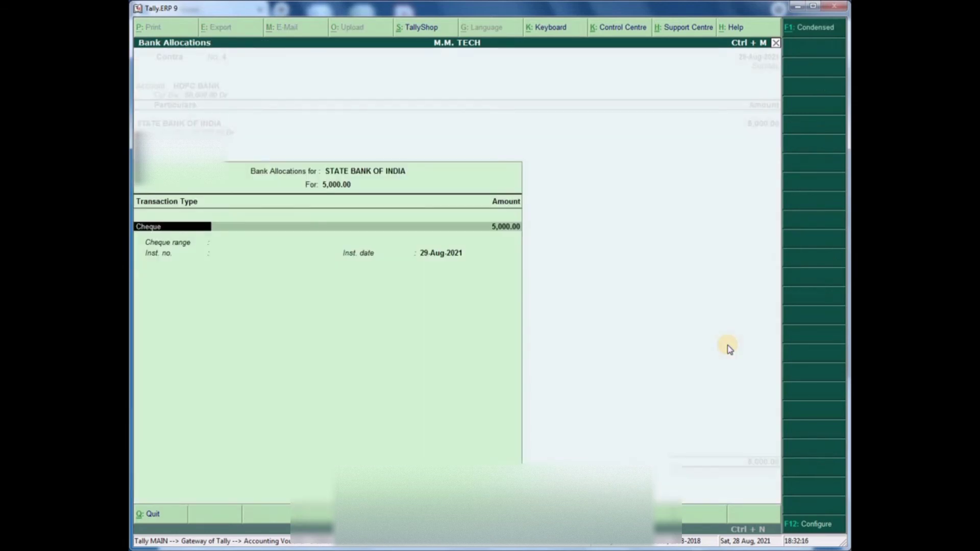
key(Return)
key(Return)
key(Return)
key(Return)
key(Return)
key(Return)
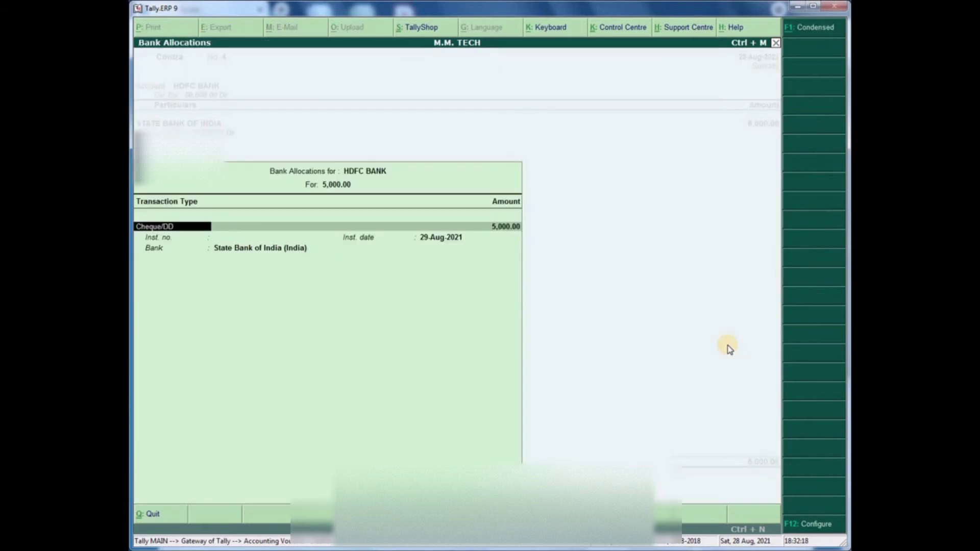
key(Return)
key(Return)
key(Return)
key(Return)
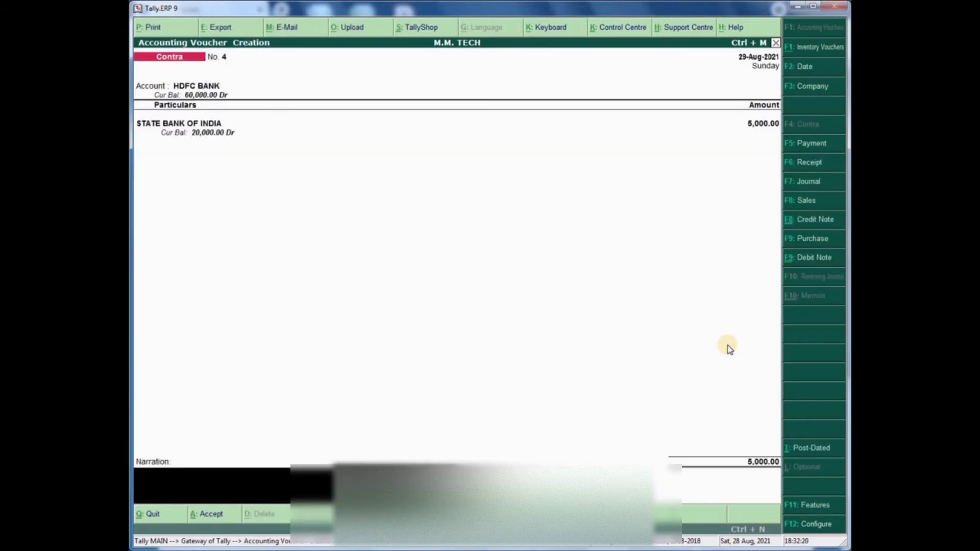
- Narrate 'TRANSFER FROM STATE BANK OF INDIA TO HDFC BANK' and save the voucher
key(ctrl+alt+v)
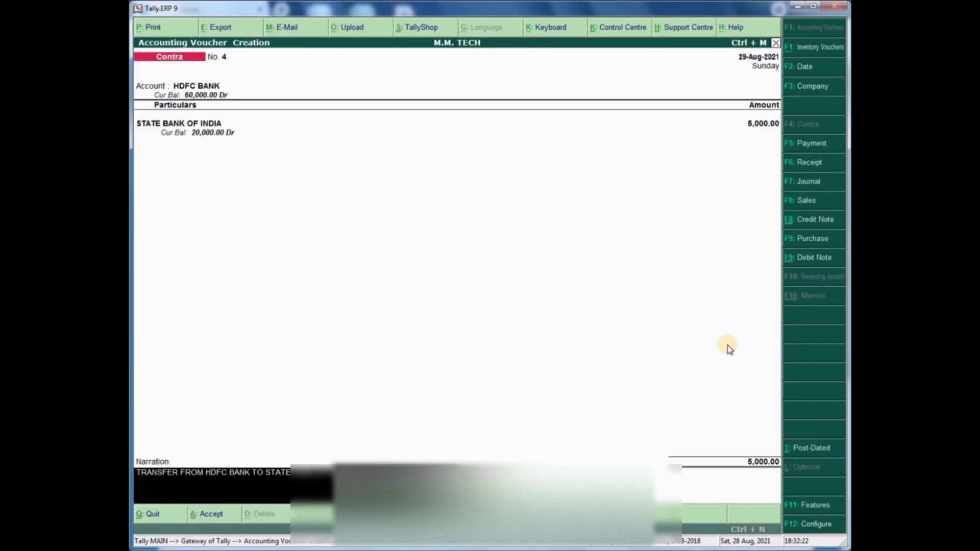
key(BackSpace)
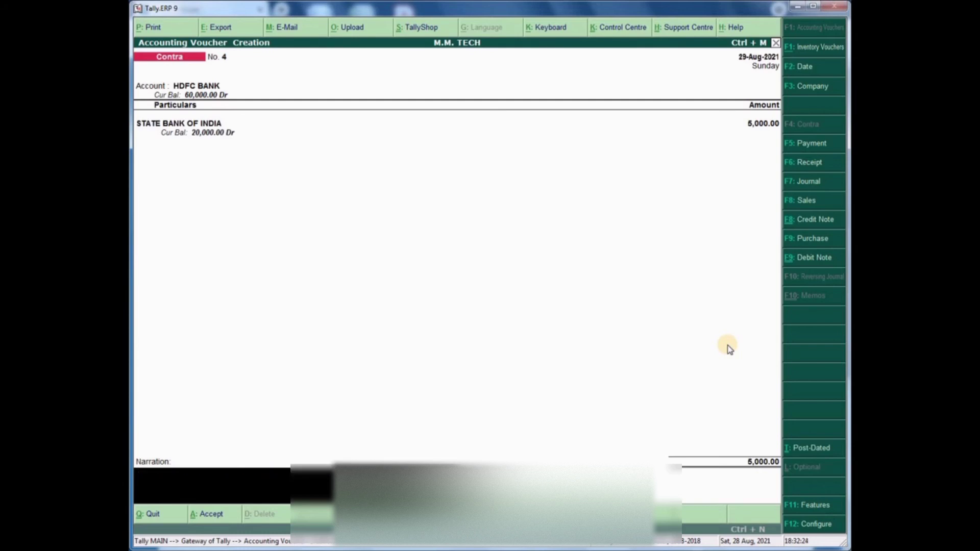
text(TRANSFER FROM STATE BA)
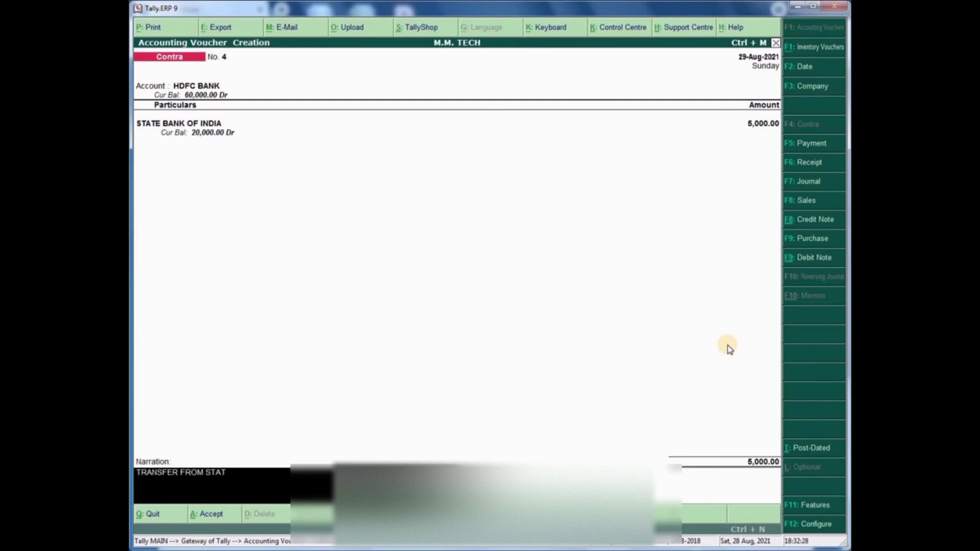
key(BackSpace)
key(BackSpace)
text(BANK OF INDIA TO HD)
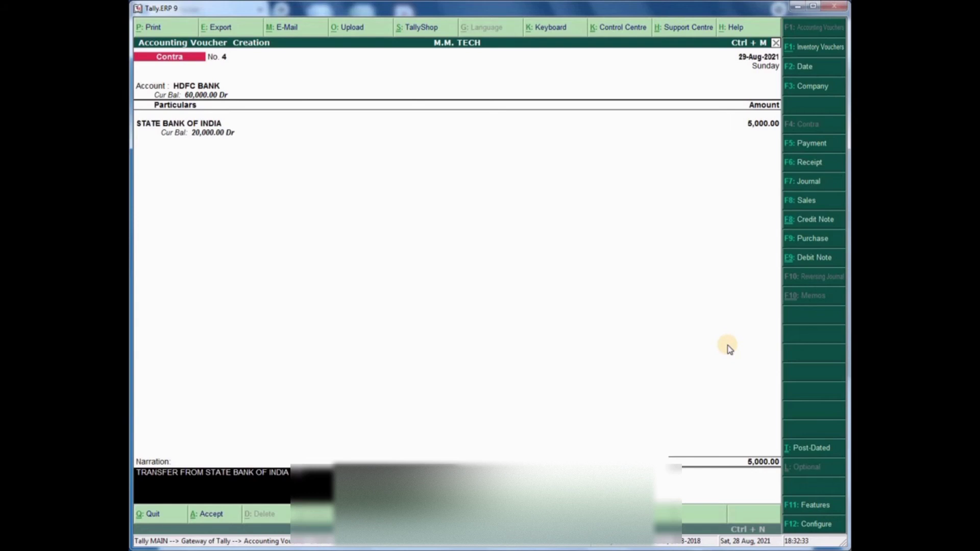
text(FC BANK)
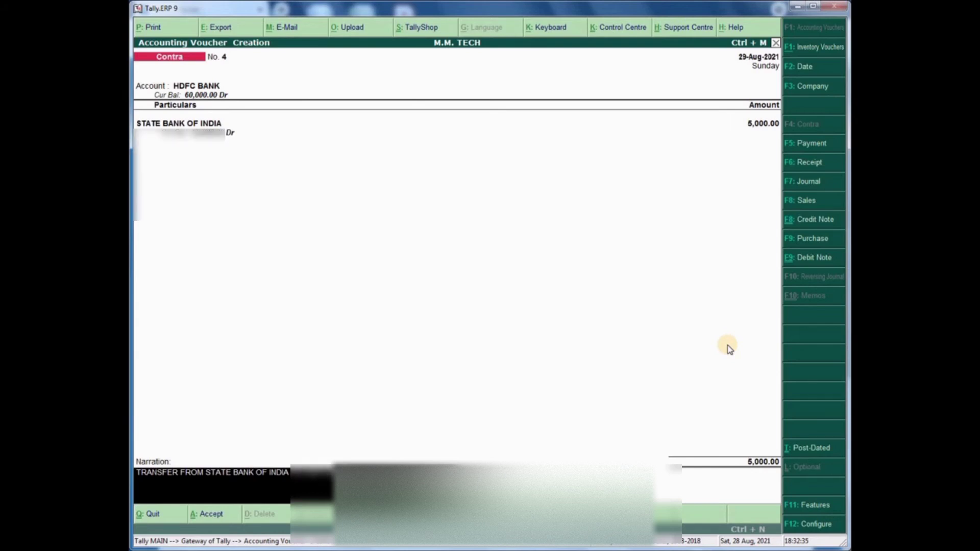
key(Return)
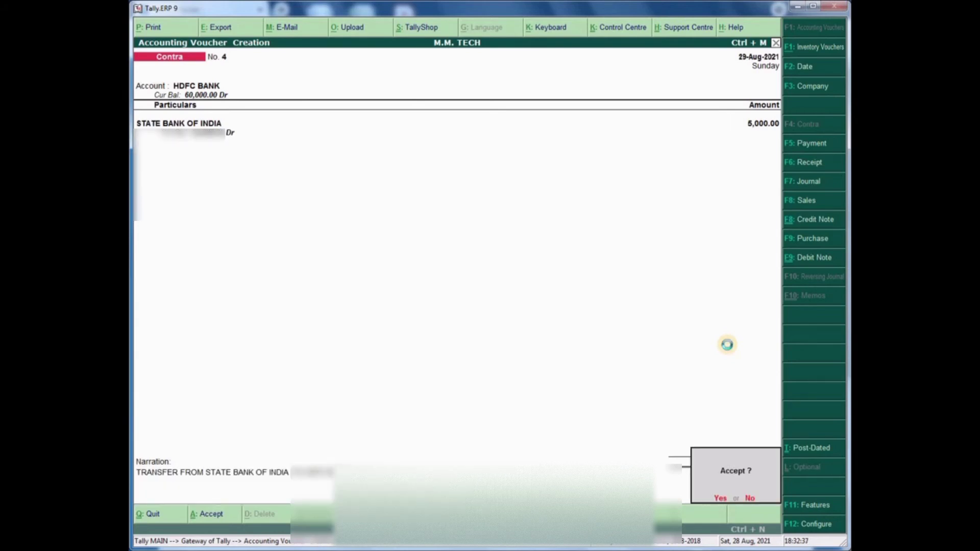
key(Return)
- Reopen the HDFC BANK ledger report with the 'dalhdfc' shortcut sequence
key(Escape)
text(da)
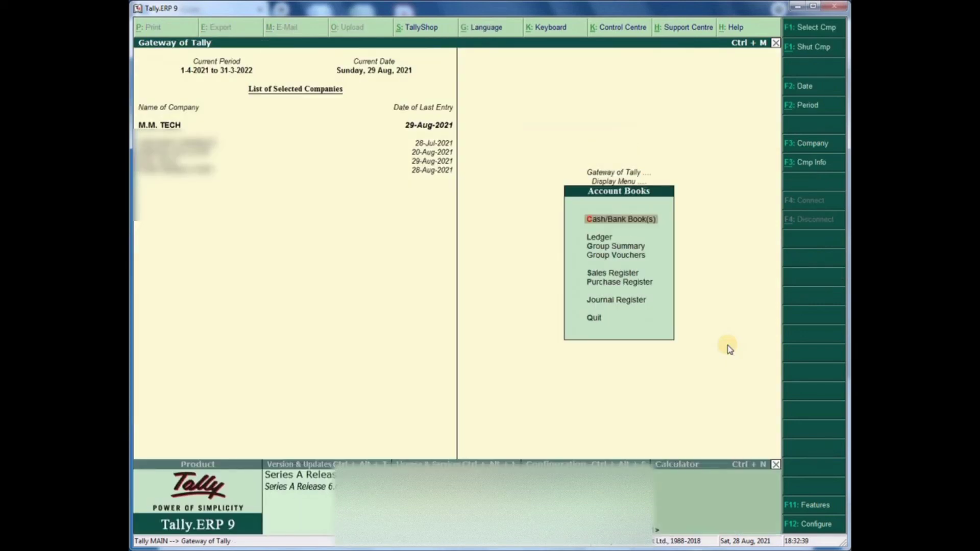
text(lhdfc)
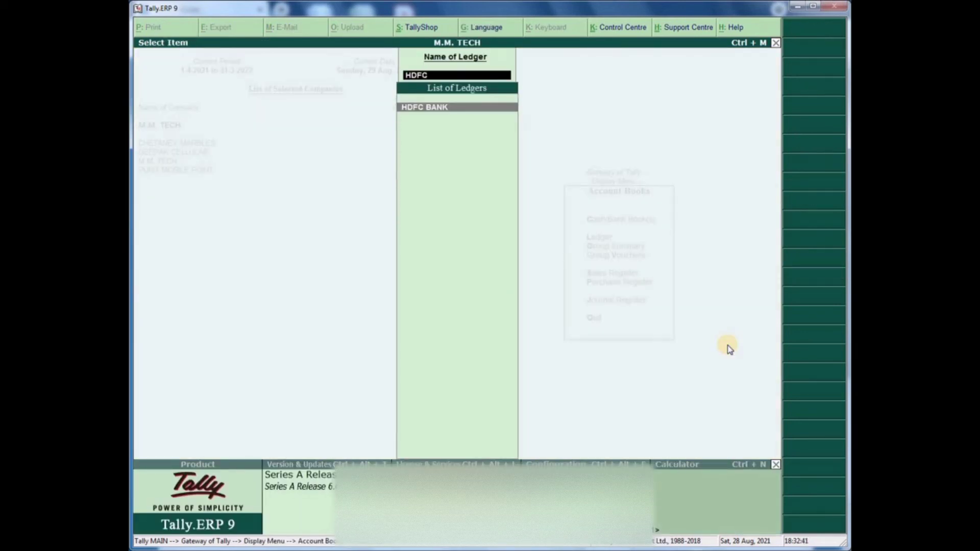
key(Return)
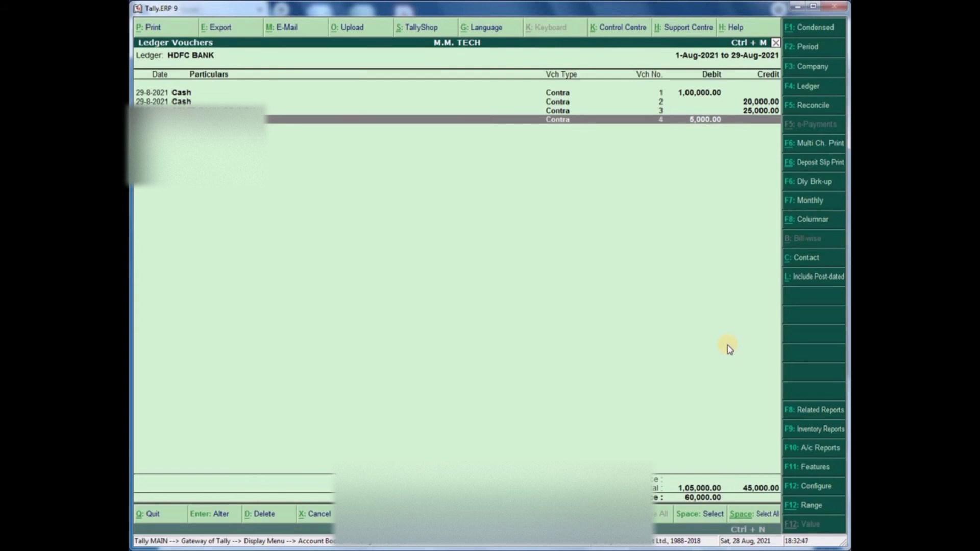
key(Escape)
- Check the STATE BANK OF INDIA ledger's voucher 3 and 4 entries, closing 20,000.00, then exit
text(state)
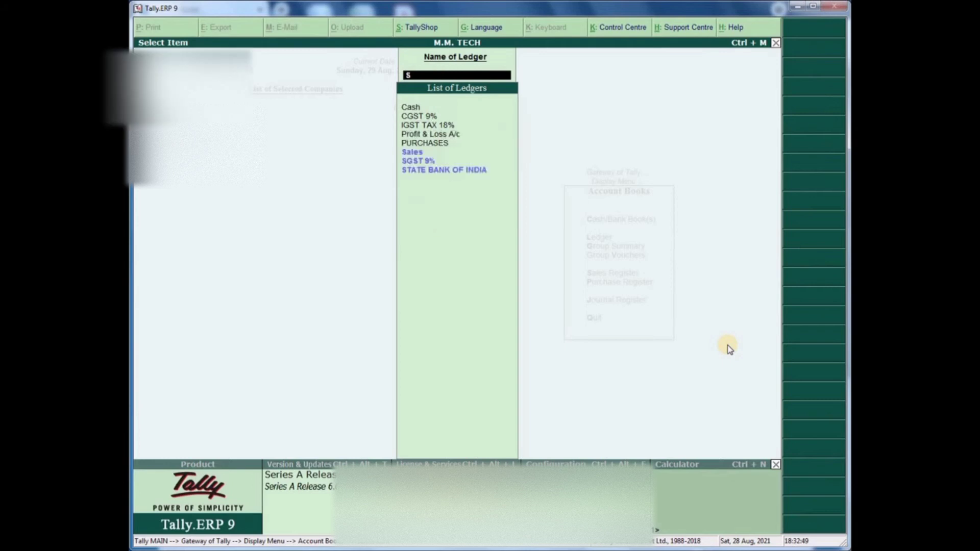
key(Return)
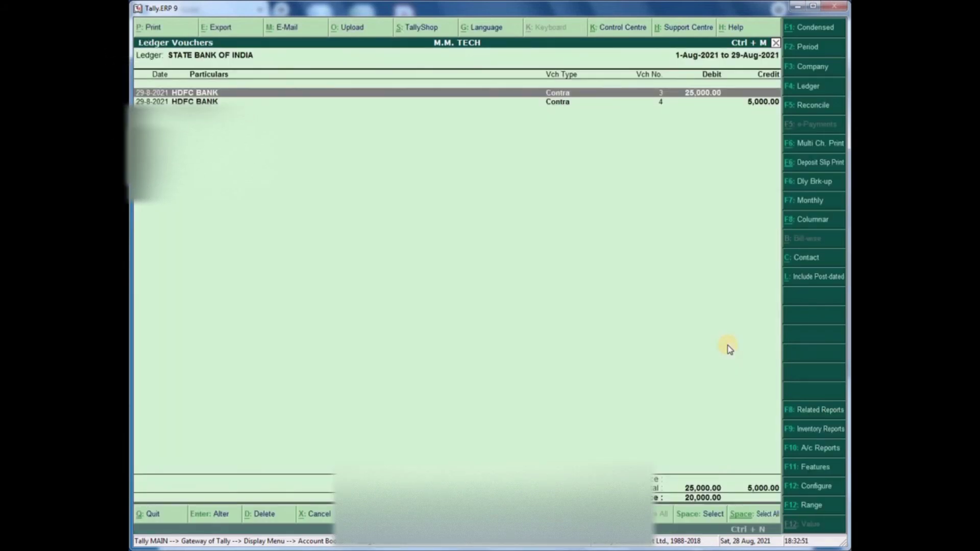
key(Down)
key(Up)
key(Down)
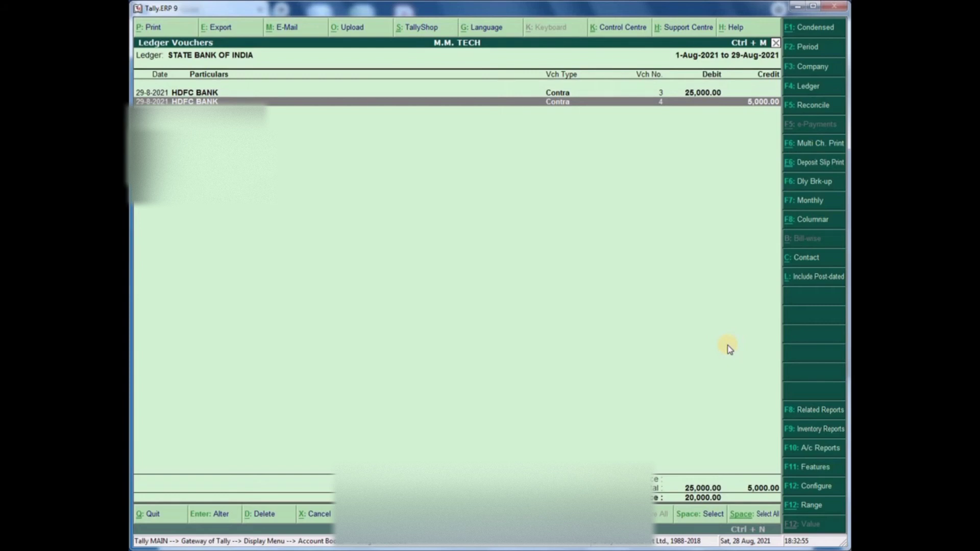
key(Up)
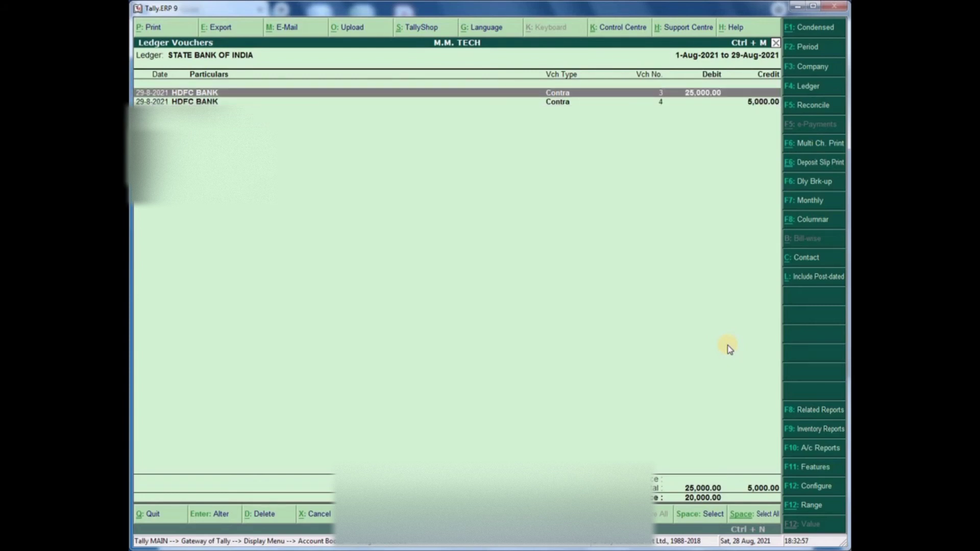
key(Down)
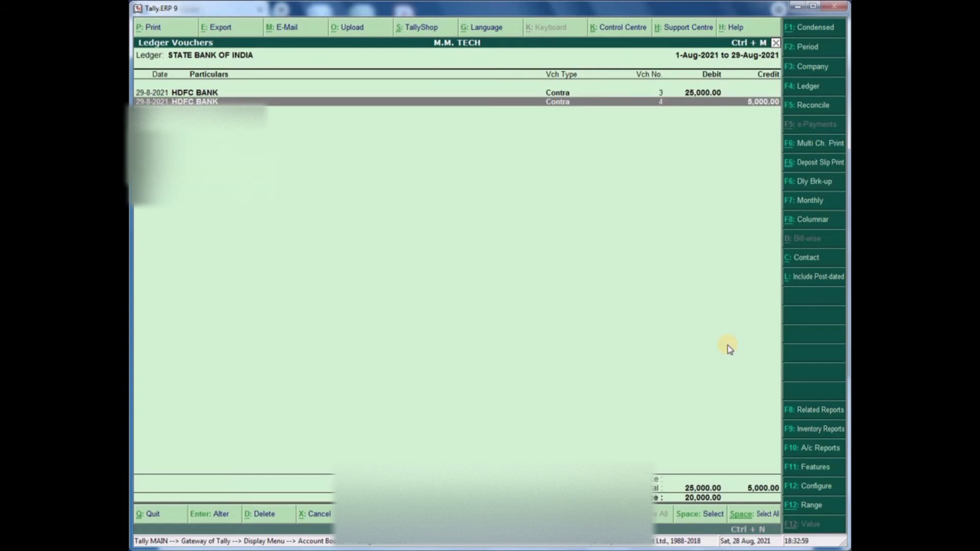
key(Escape)
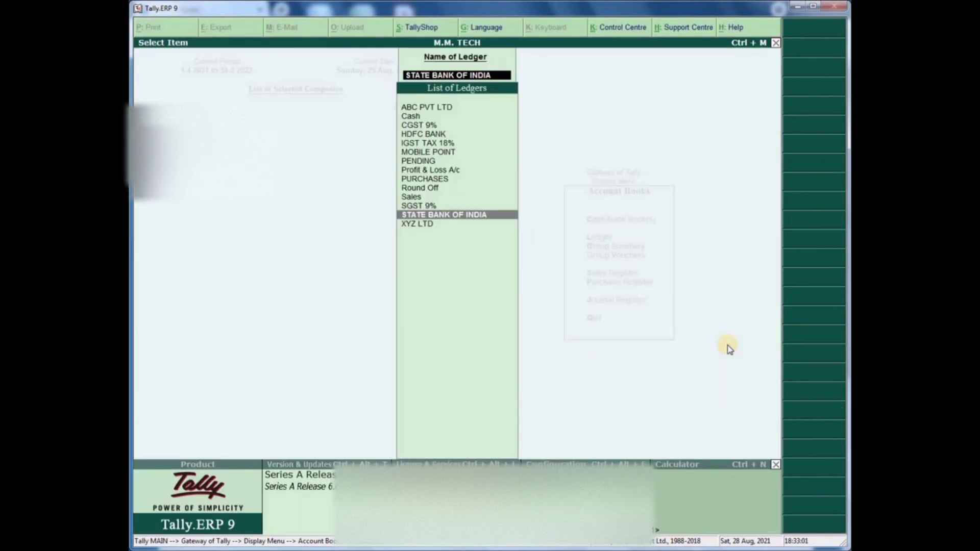
key(BackSpace)
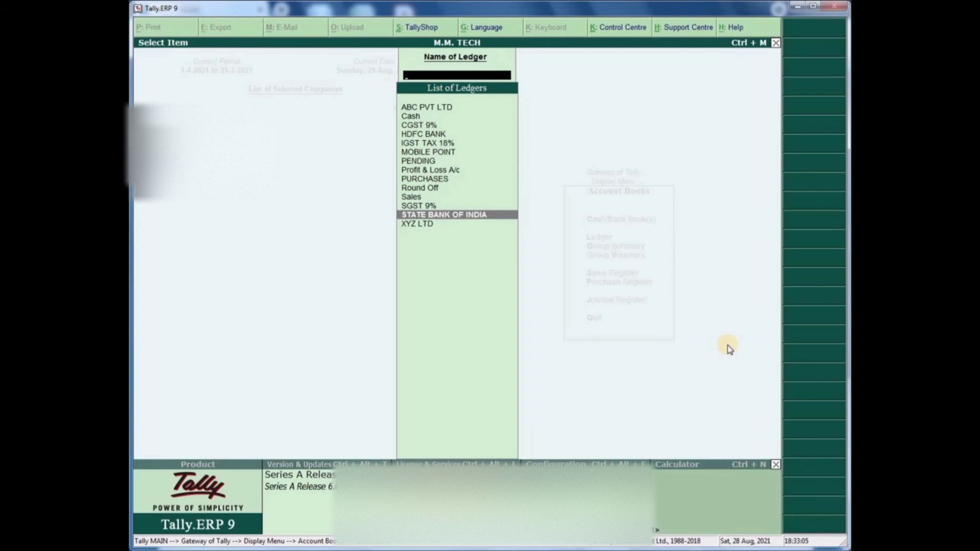
key(Escape)
key(Escape)
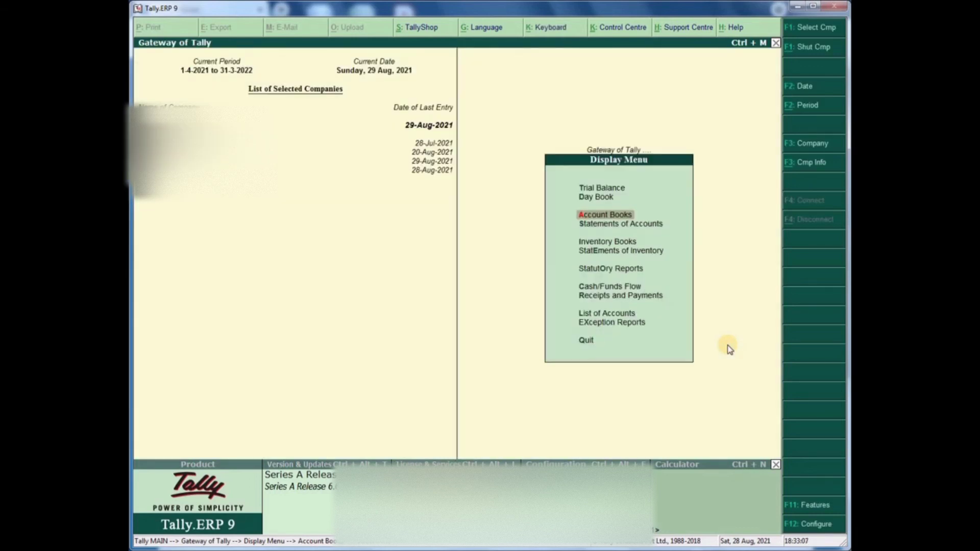
key(Escape)
key(Home)
- Switch the new voucher to Payment, quit it unsaved, then open Display > Account Books
key(v)
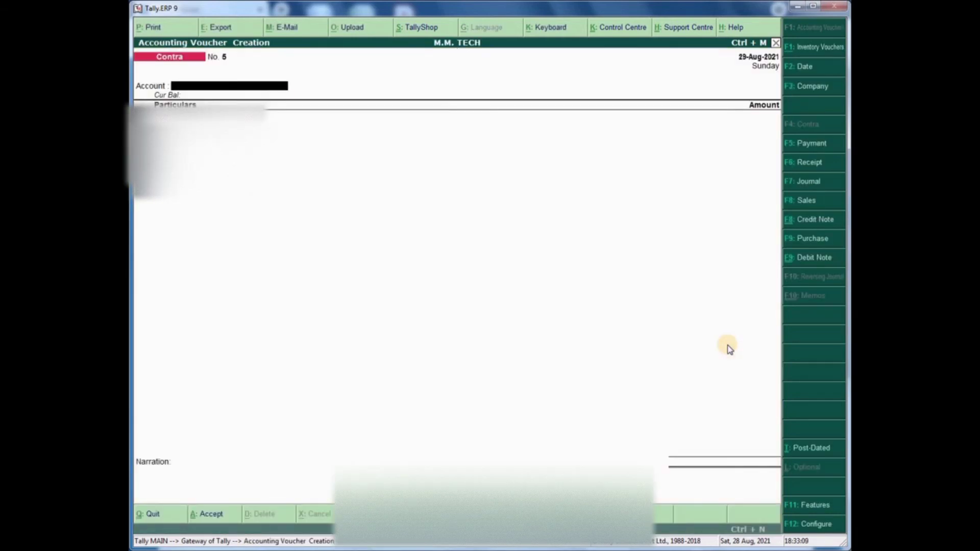
click(816, 144)
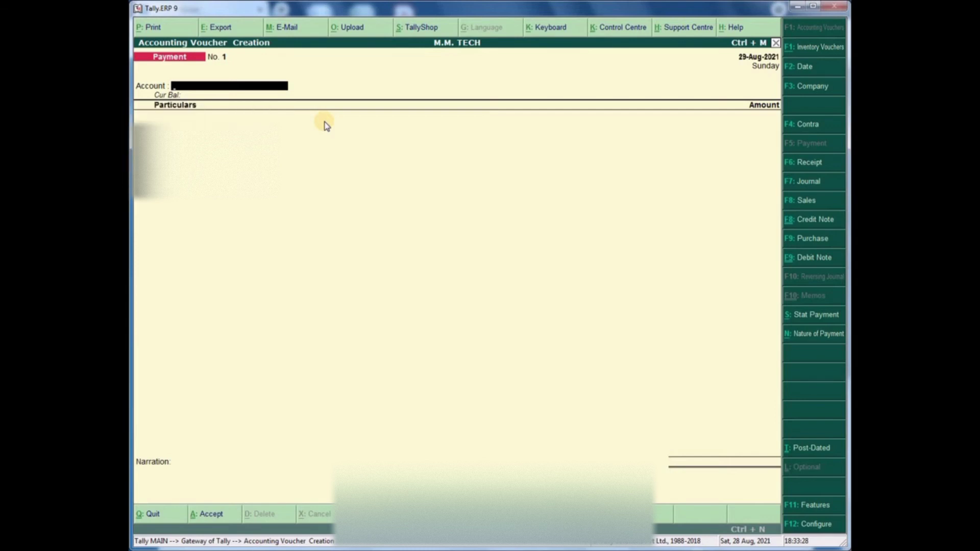
key(Escape)
key(Return)
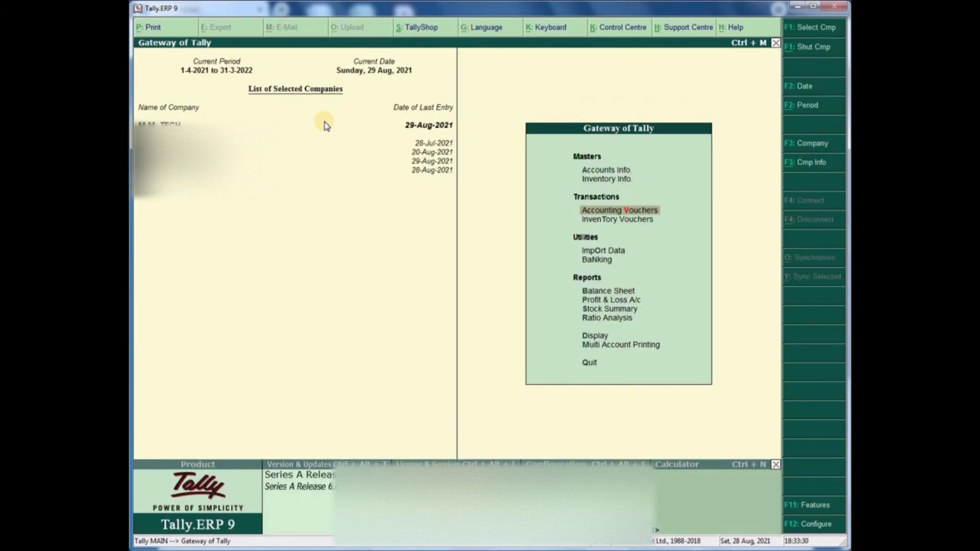
click(587, 337)
click(595, 220)
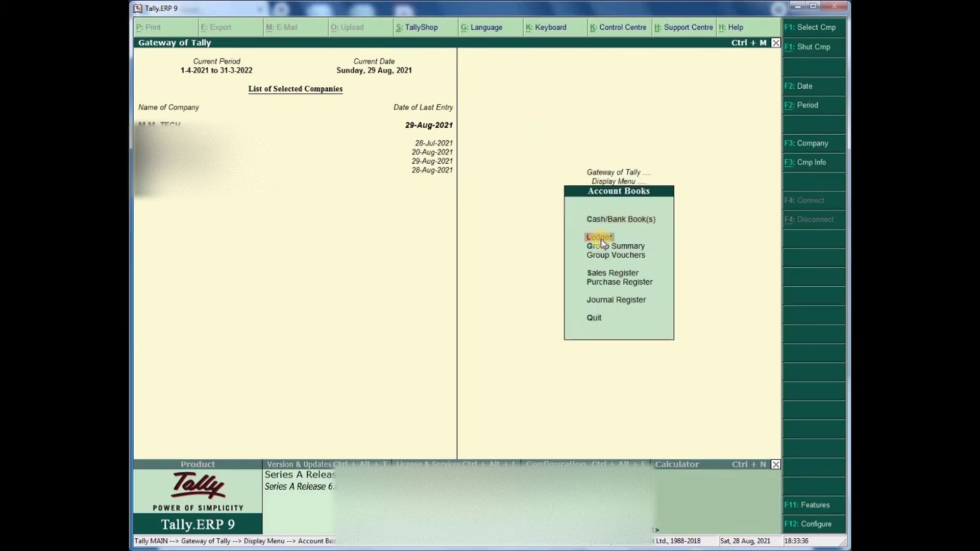
click(600, 237)
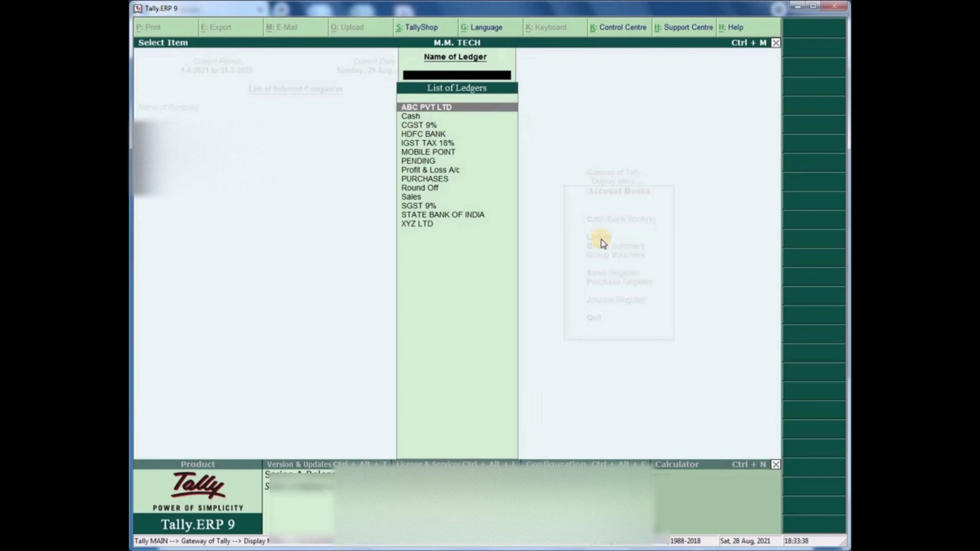
key(Down)
key(Down)
key(Down)
key(Down)
key(Down)
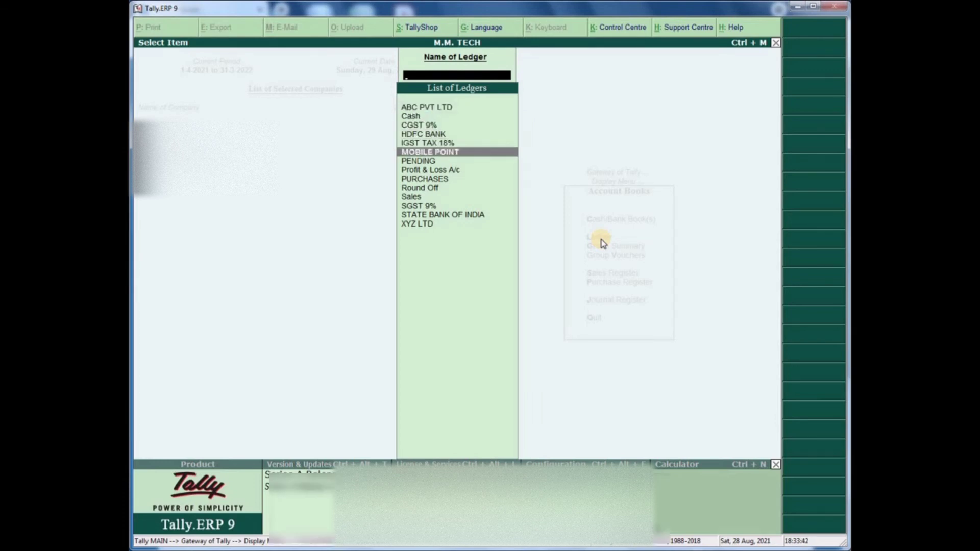
key(Return)
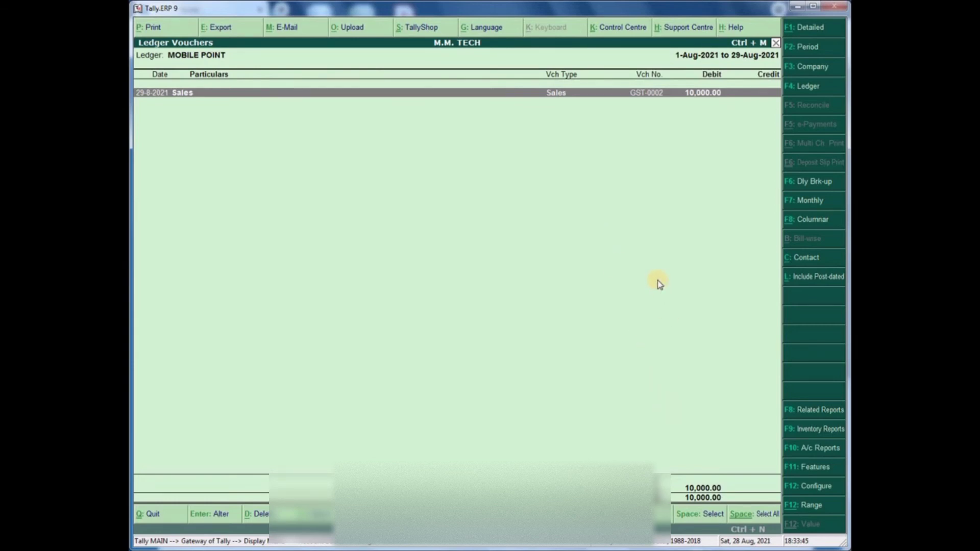
key(Escape)
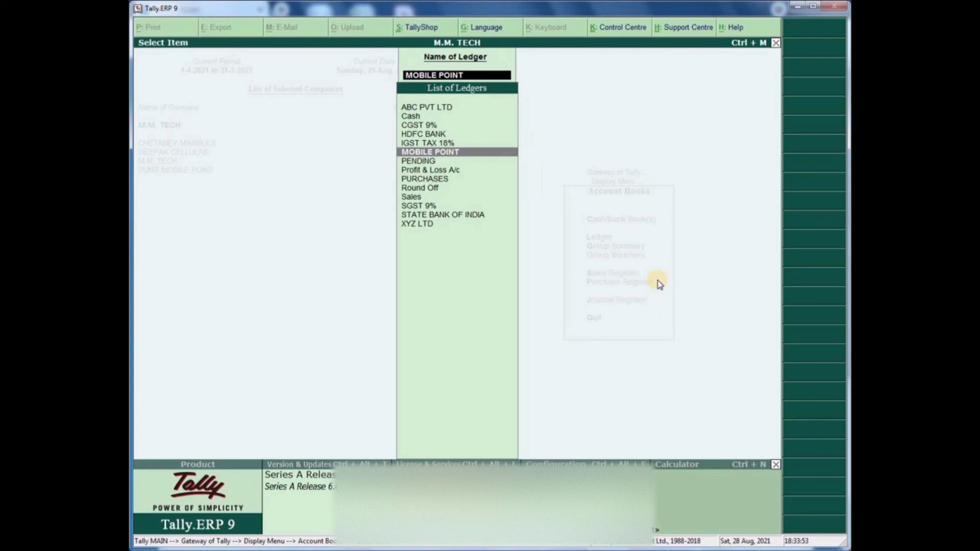
key(Up)
key(Up)
key(Up)
key(Up)
key(Up)
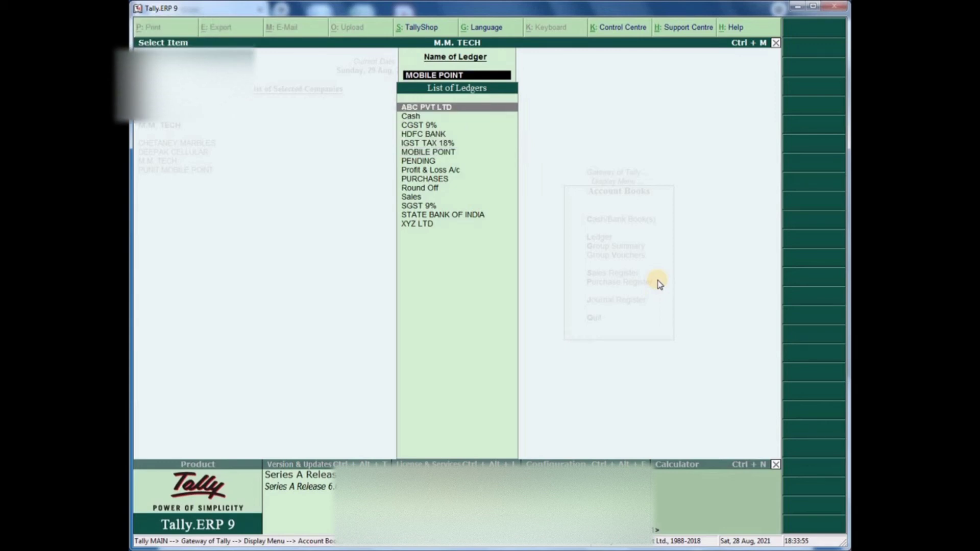
key(Return)
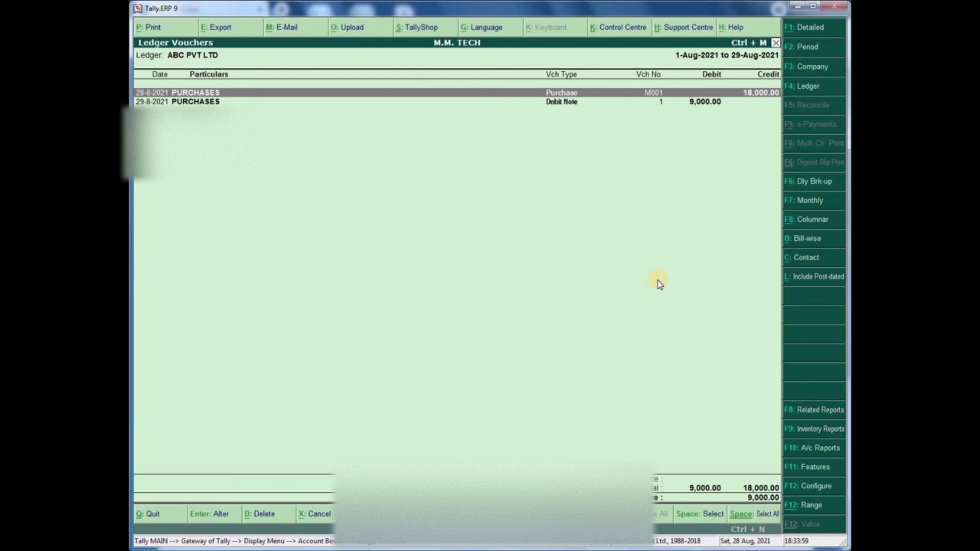
key(Down)
key(Up)
key(Down)
key(Up)
key(Down)
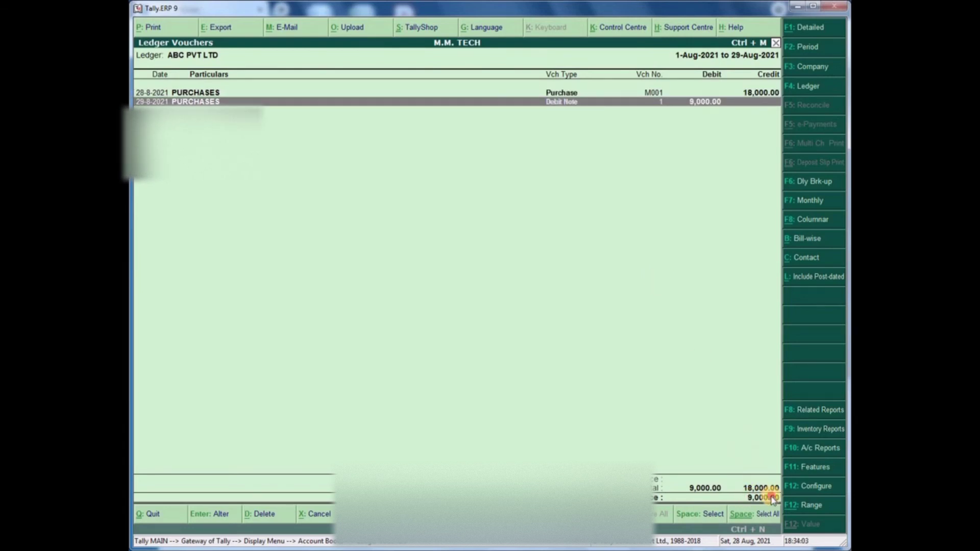
key(Up)
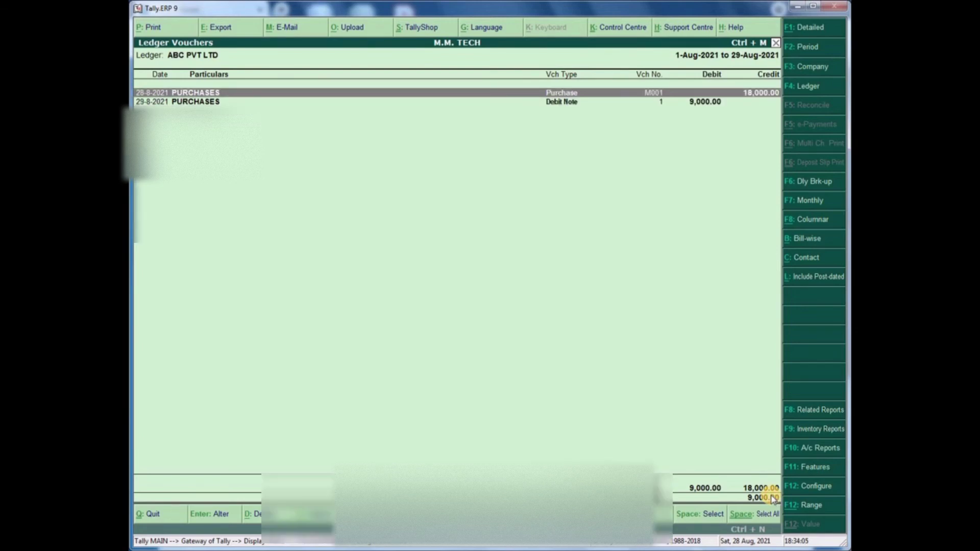
key(Down)
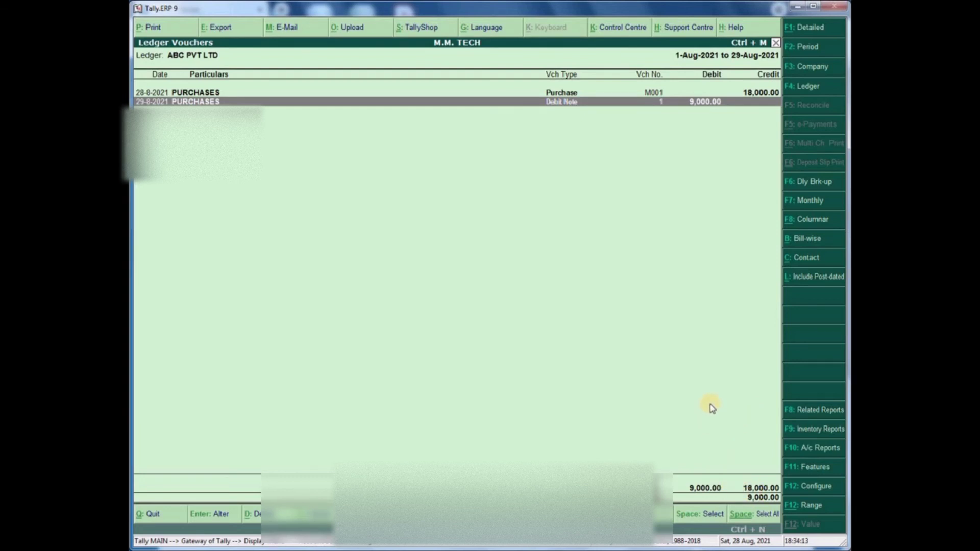
key(Escape)
key(Down)
key(Down)
key(Down)
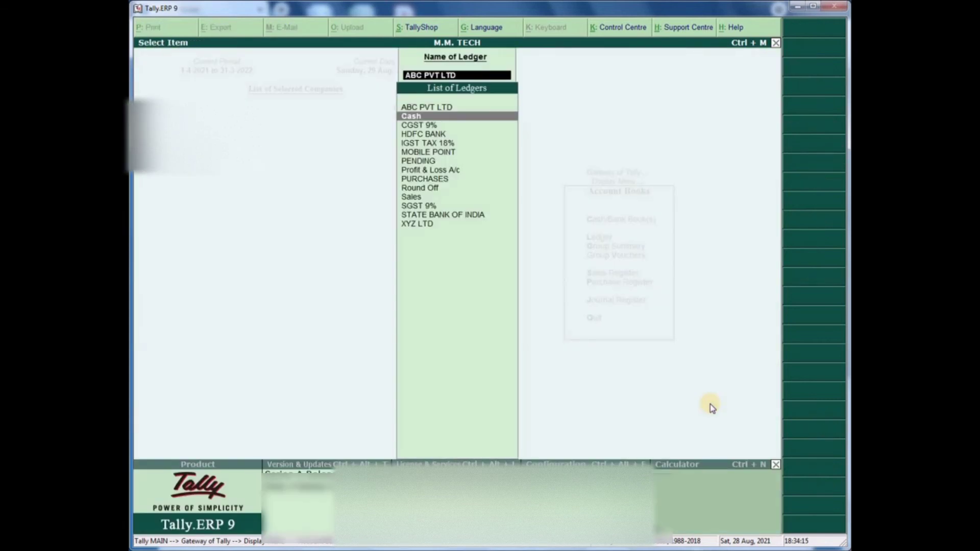
key(Down)
key(Down)
key(Down)
key(Down)
key(Down)
key(Down)
key(Down)
key(Down)
key(Down)
key(Down)
key(Return)
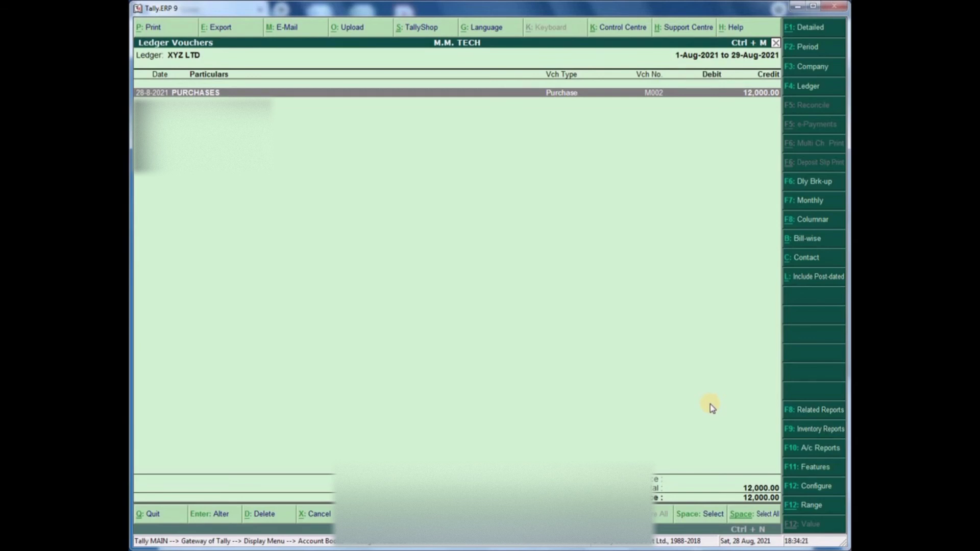
key(Escape)
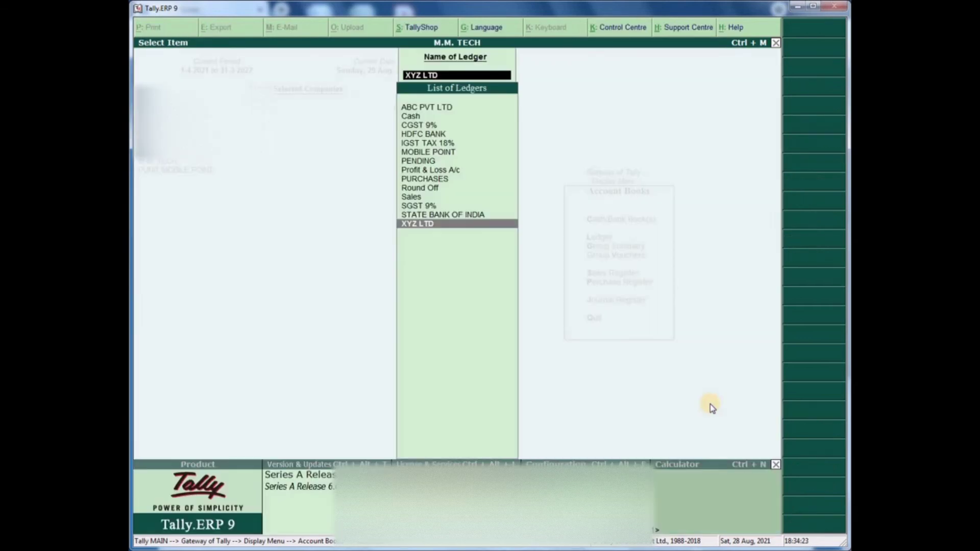
key(Escape)
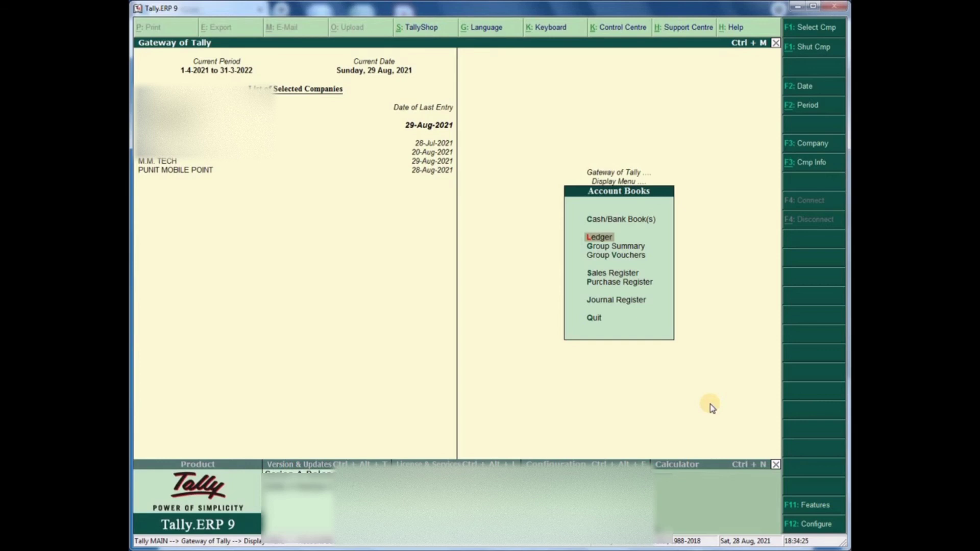
- Open the Balance Sheet in its detailed view
key(Escape)
key(Escape)
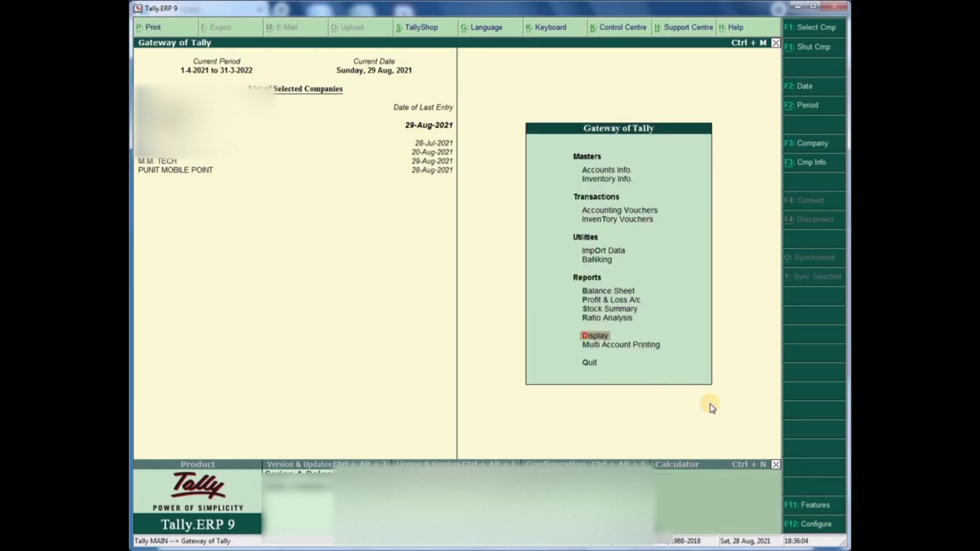
key(Up)
key(Up)
key(Up)
key(Up)
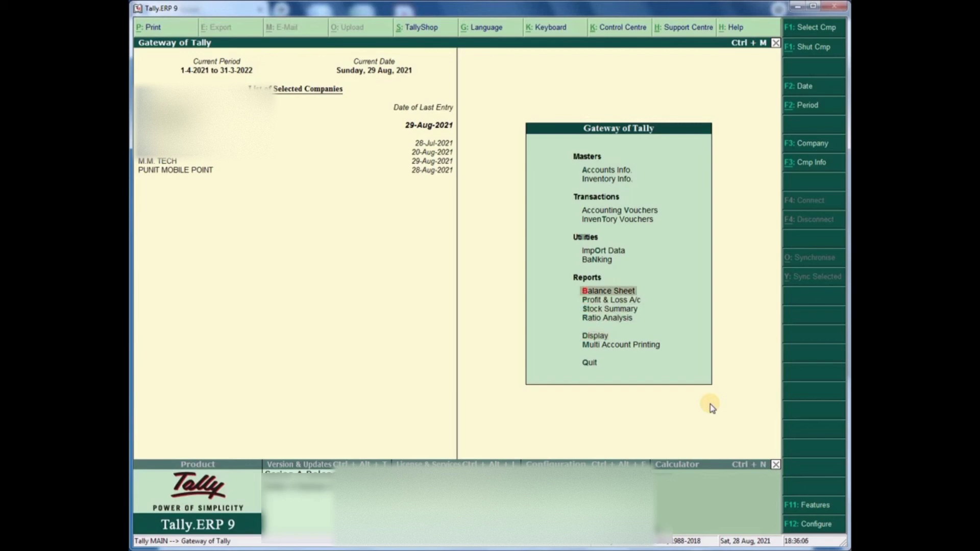
key(Return)
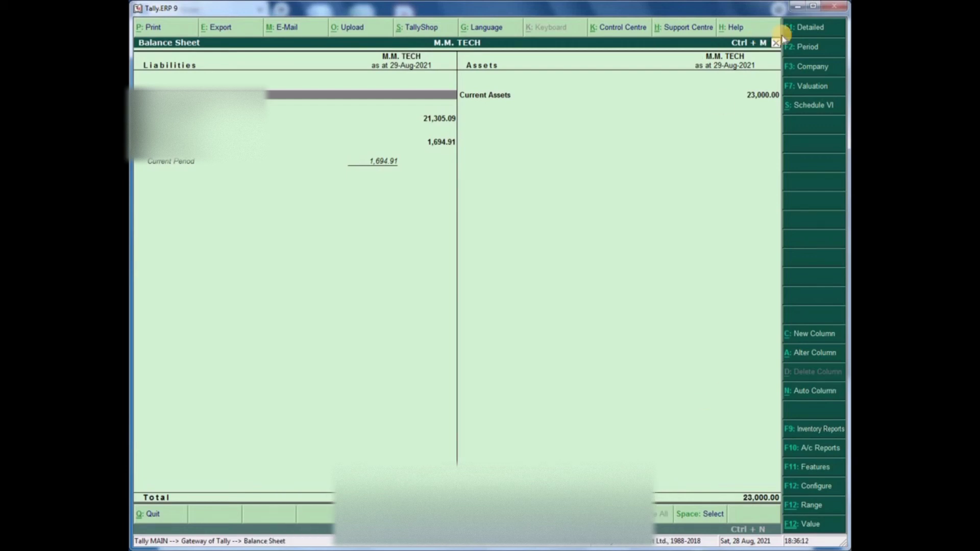
click(807, 32)
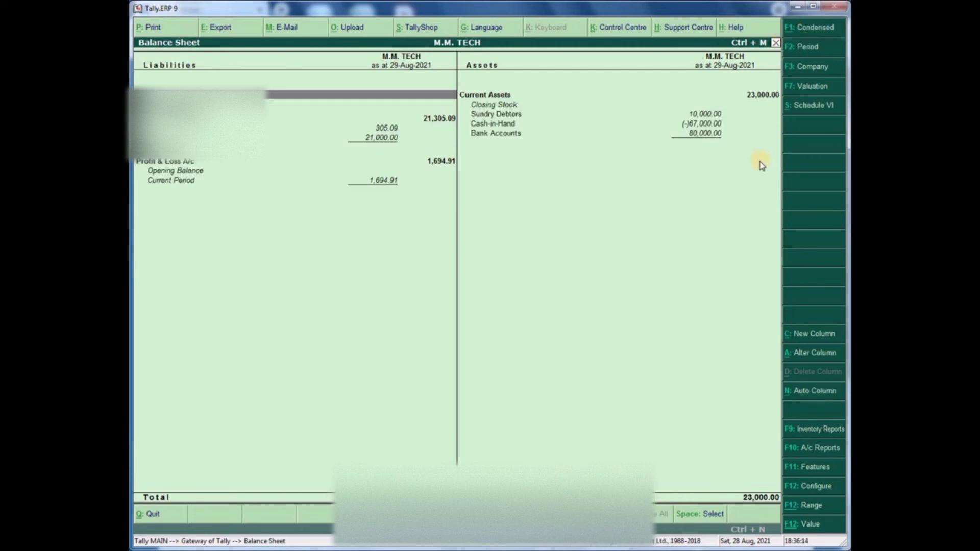
- Review the 21,000.00 Sundry Creditors breakdown across ABC PVT LTD and XYZ LTD
key(Down)
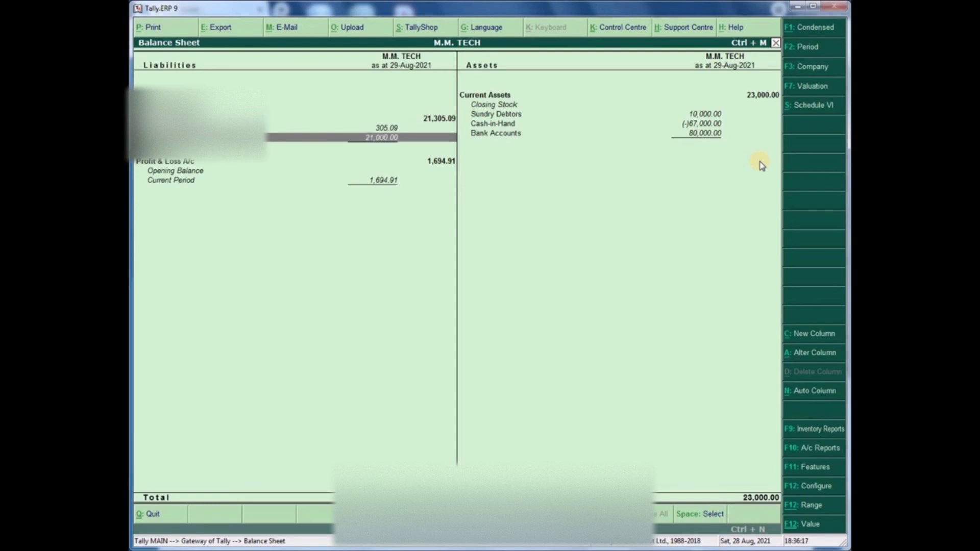
key(Return)
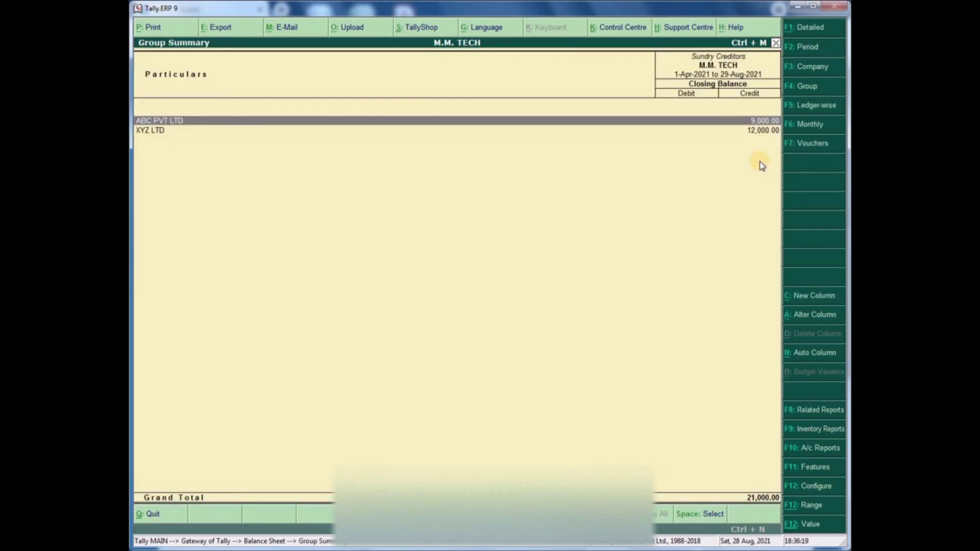
key(Down)
key(Up)
key(Down)
key(Up)
key(Down)
key(Up)
key(Down)
key(Up)
key(Down)
key(Up)
key(Escape)
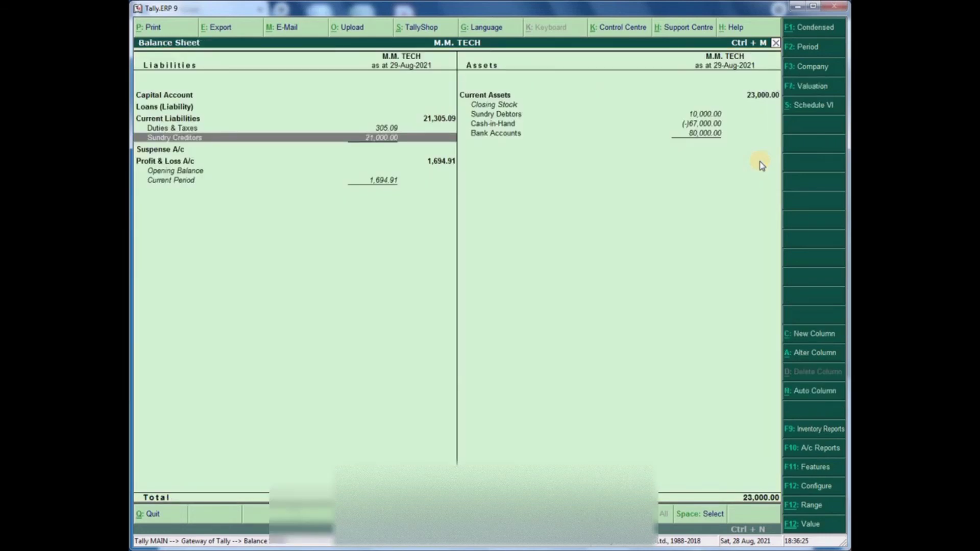
- Drill into Sundry Debtors and MOBILE POINT's 10,000.00 summary, then close to the Gateway
key(Right)
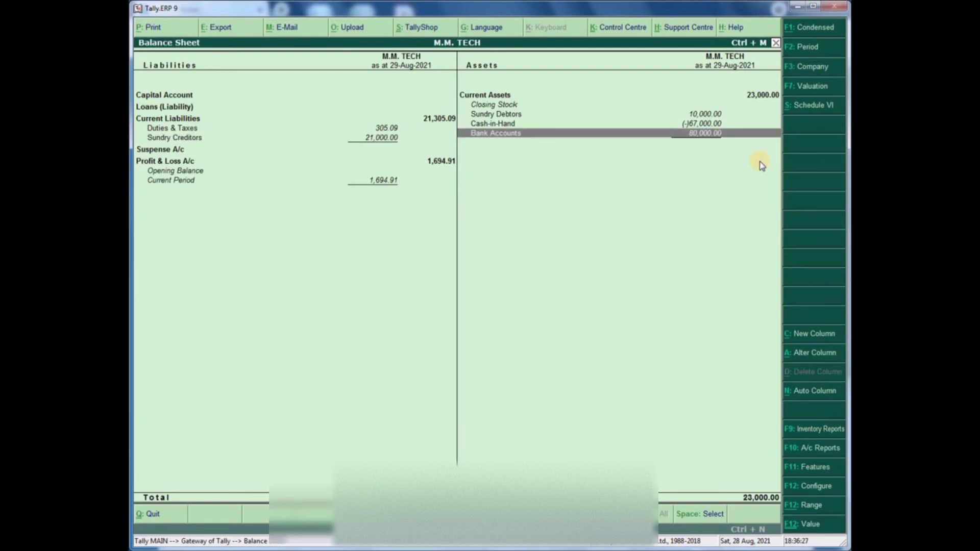
key(Up)
key(Up)
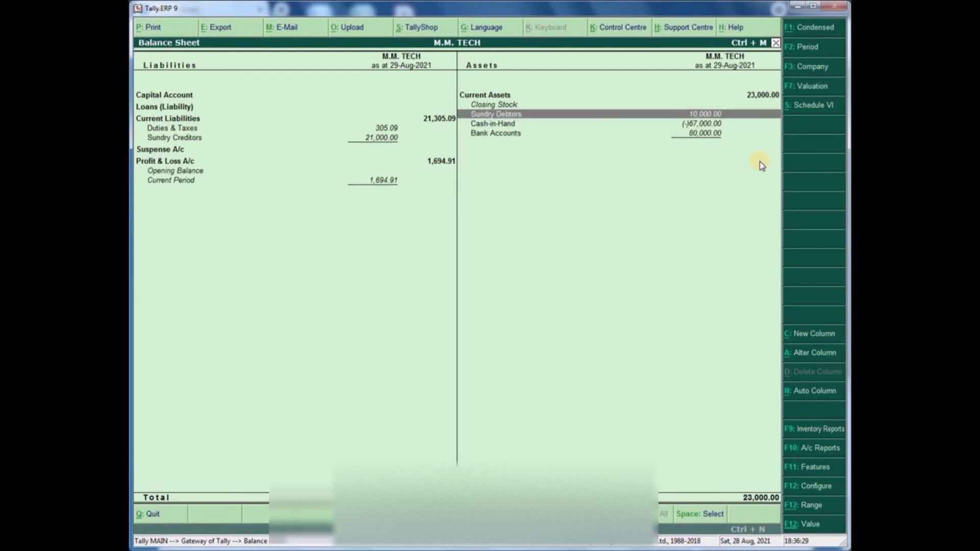
key(Return)
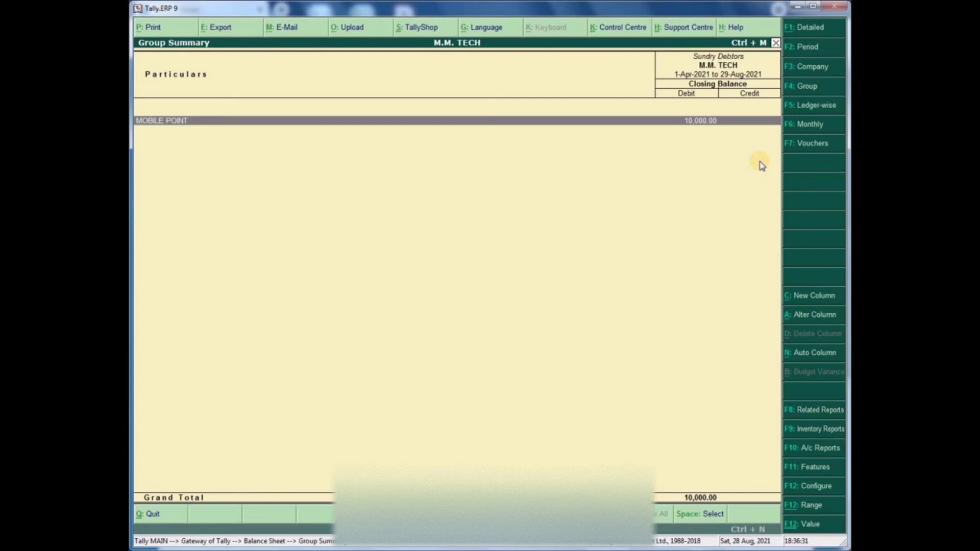
key(Return)
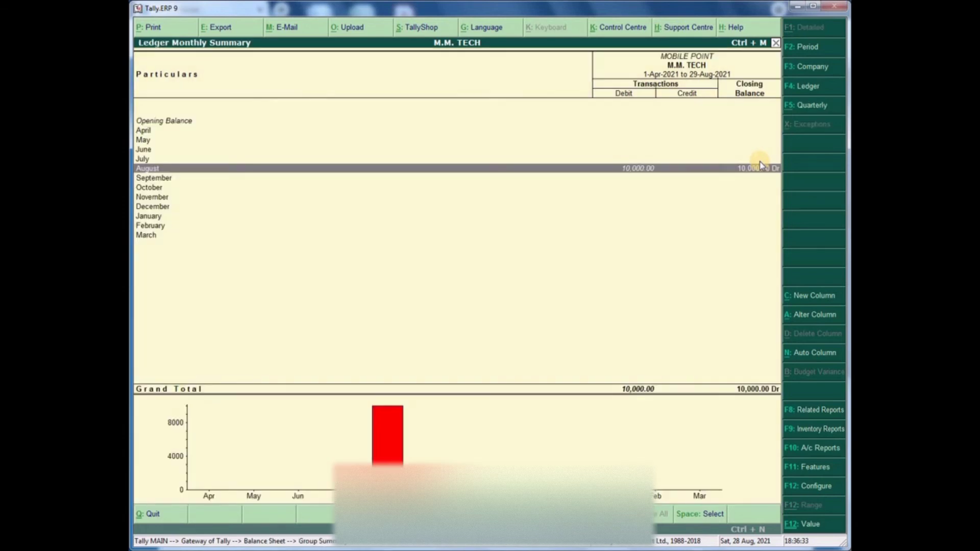
key(Escape)
key(Escape)
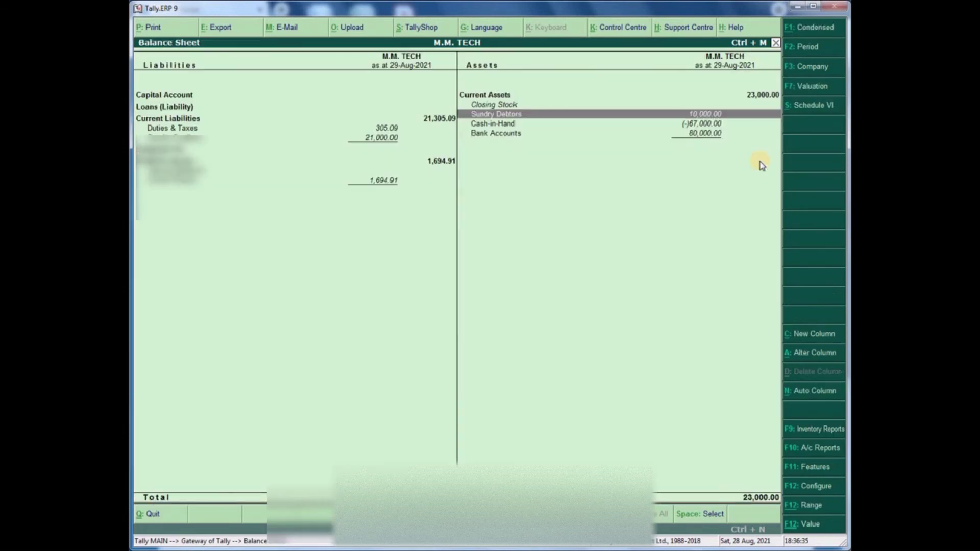
key(Escape)
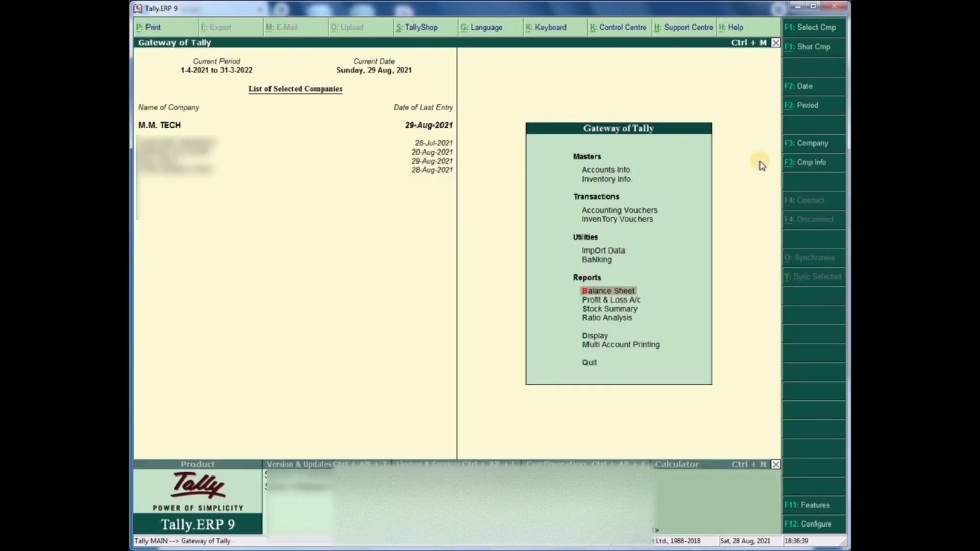
- Enter Payment voucher 1 paying XYZ LTD 10,000 from HDFC BANK
key(v)
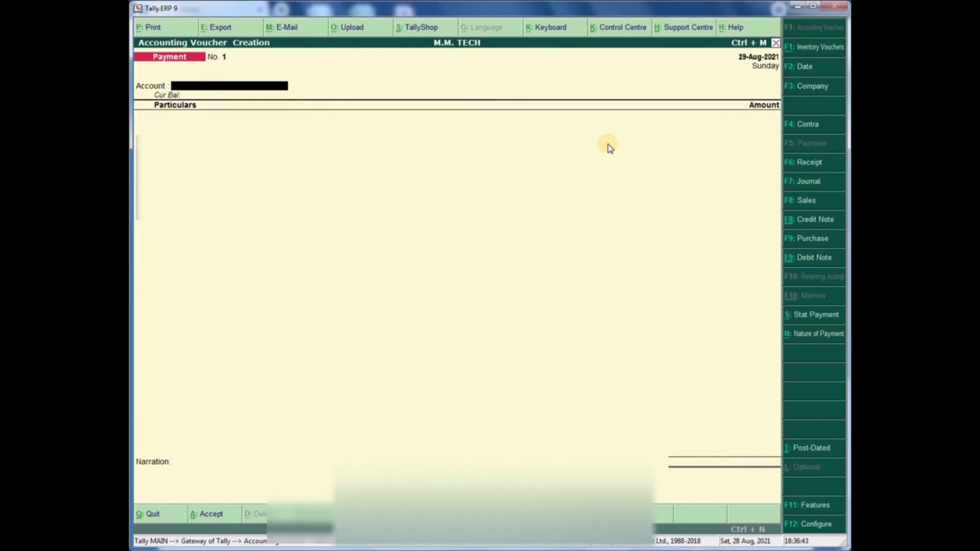
text(HDFC)
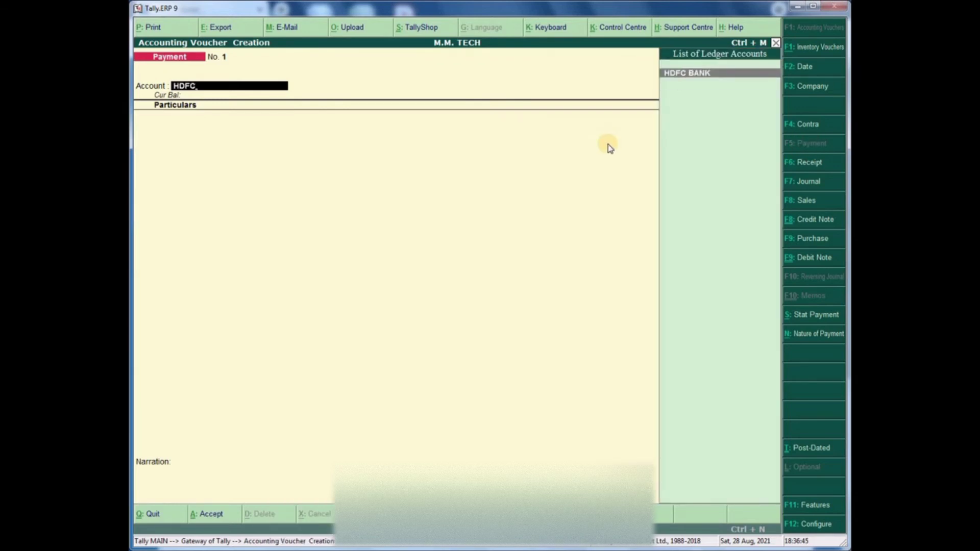
key(Return)
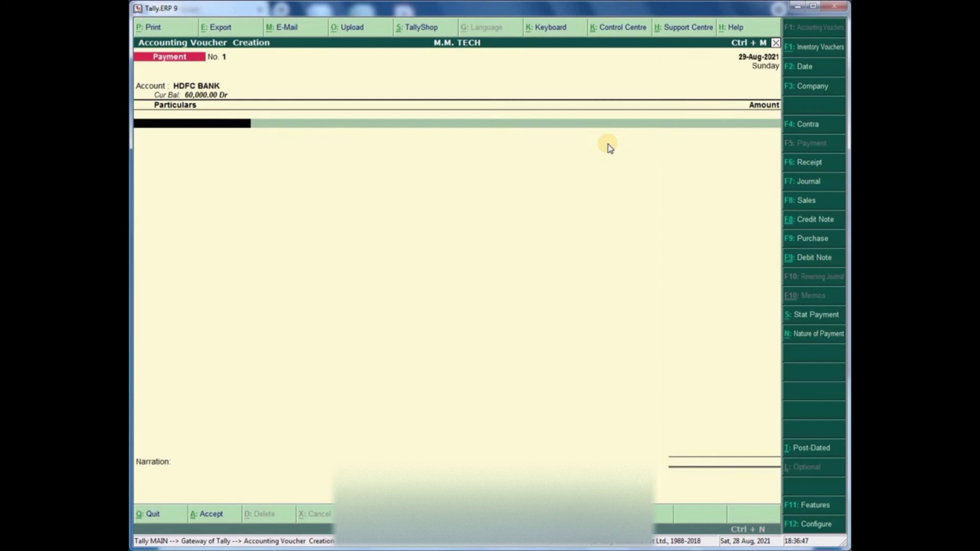
text(XYZ)
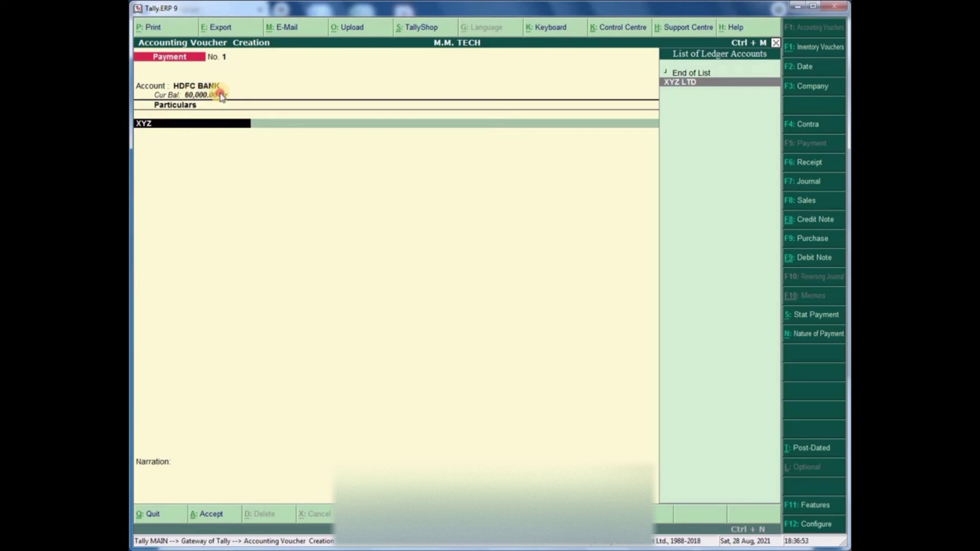
key(Return)
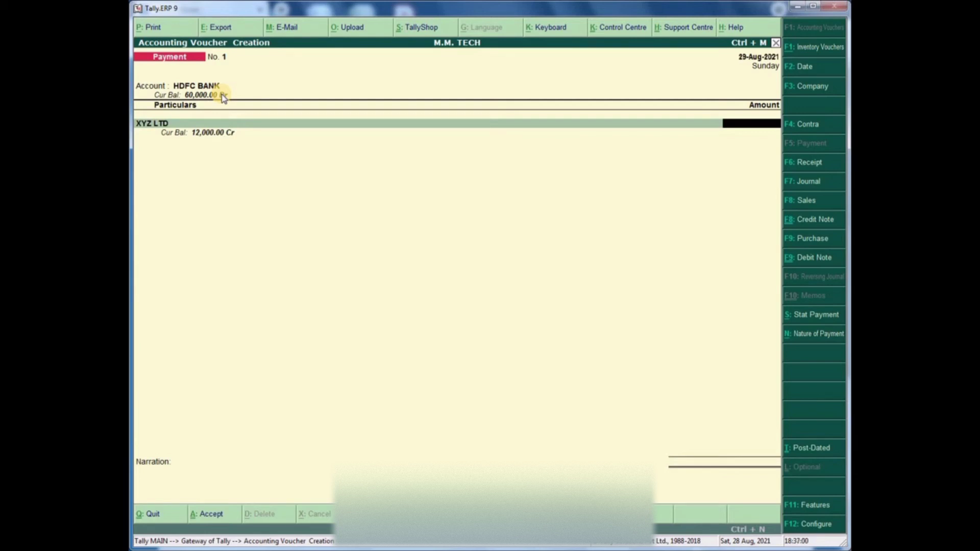
text(10000)
key(Return)
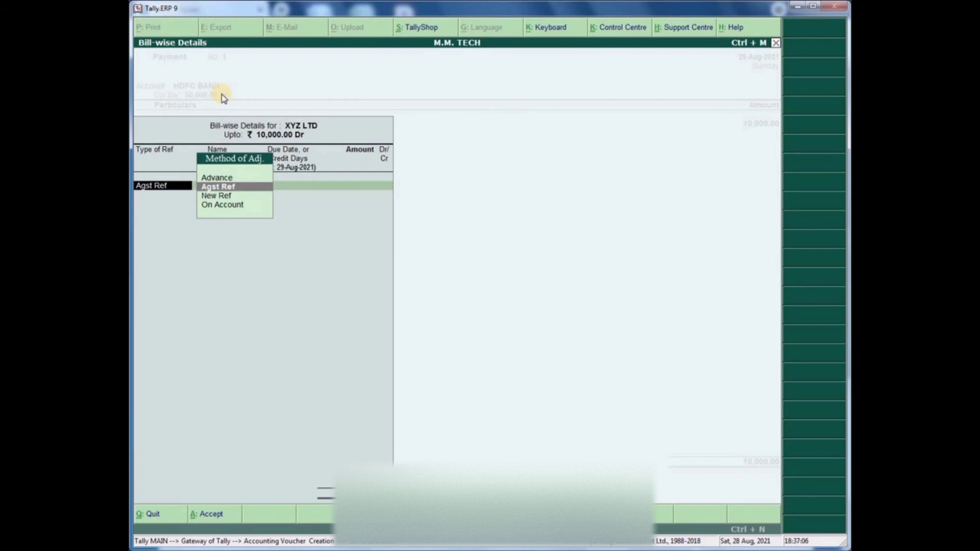
- Settle the payment against bill M002, complete the bank allocation, narrate NEFT and save
key(Return)
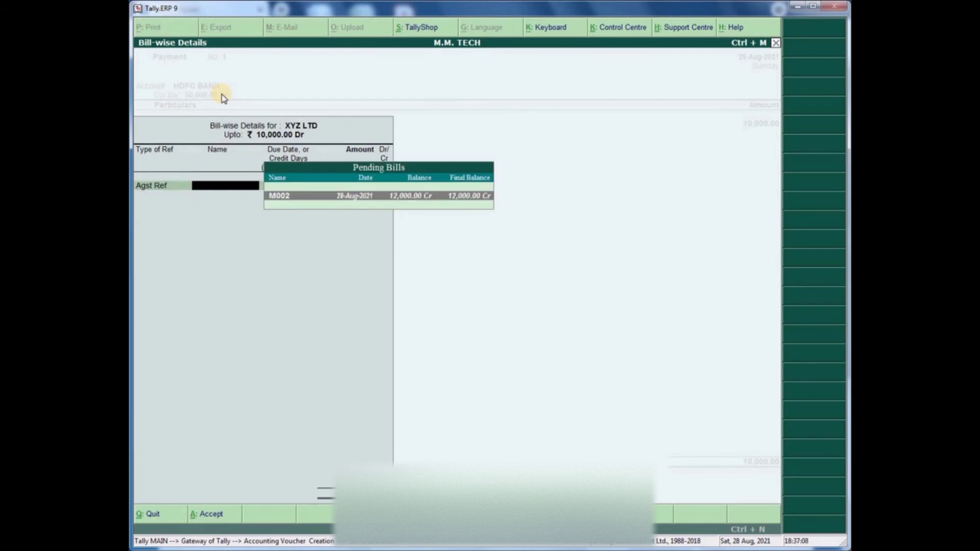
key(Return)
key(Return)
key(Return)
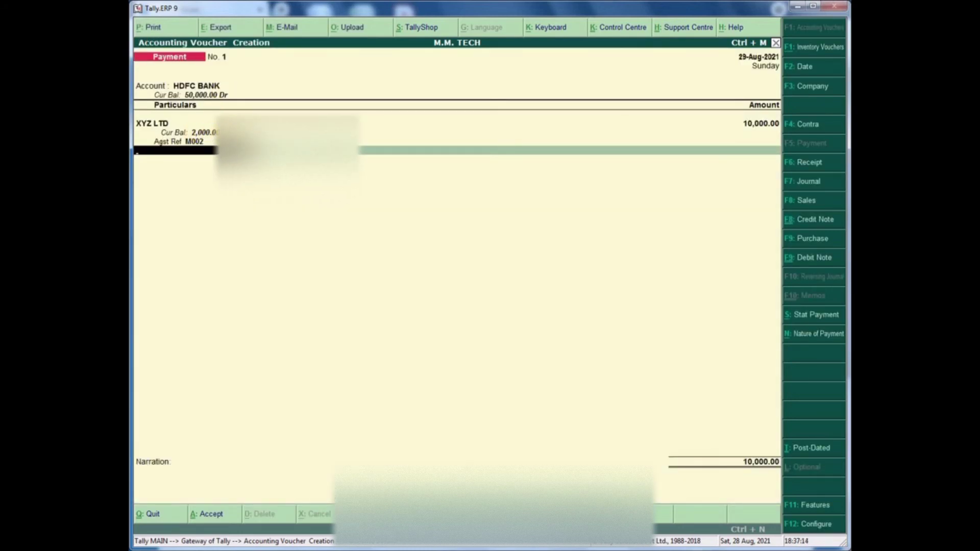
key(Return)
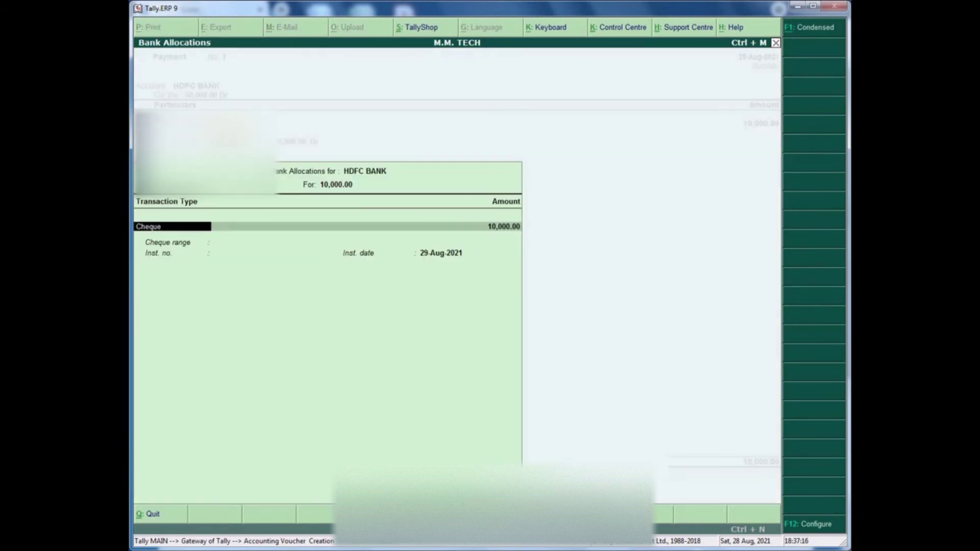
key(Return)
key(Return)
key(Return)
key(Return)
key(Return)
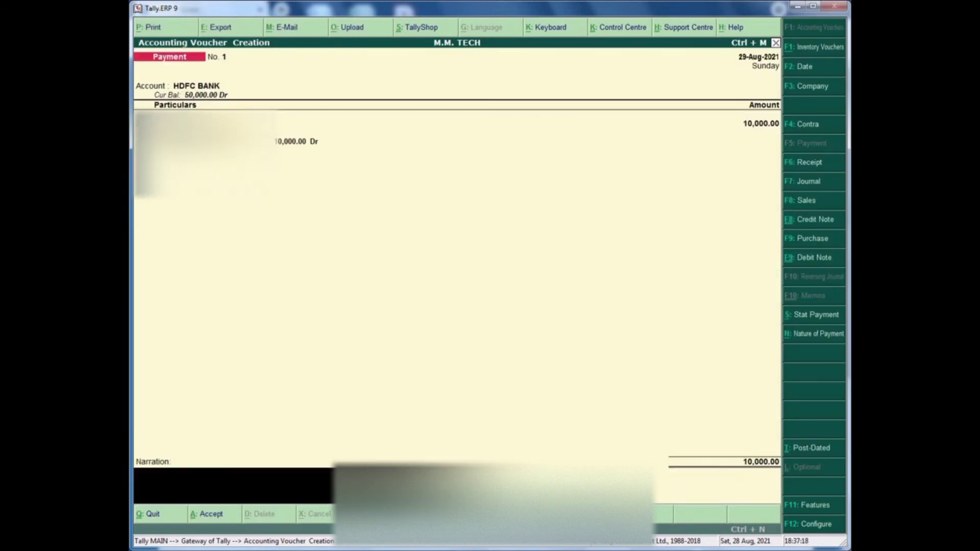
text(NEFT)
key(Return)
key(Return)
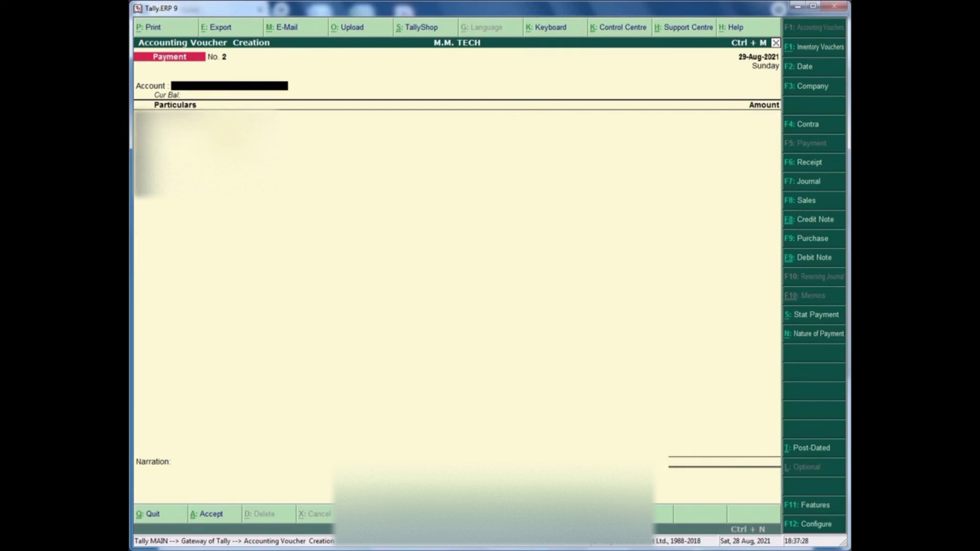
- Leave voucher entry and drill into the 11,000 Sundry Creditors line of the detailed balance sheet
key(Escape)
key(Return)
key(b)
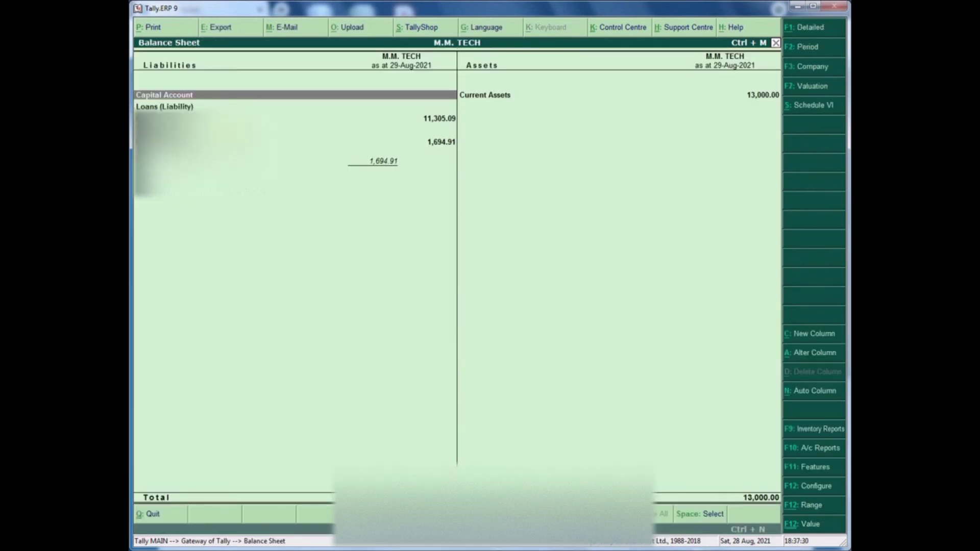
key(alt+F1)
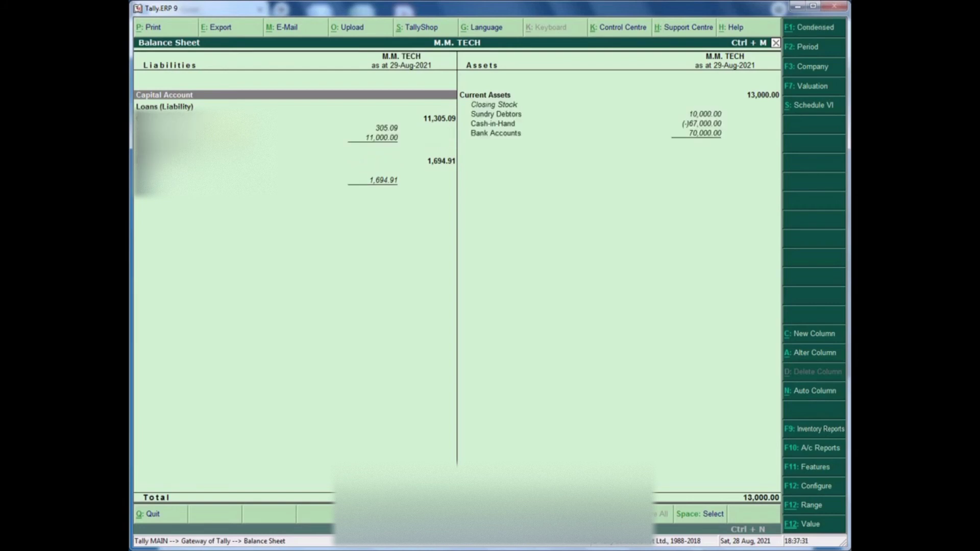
key(Down)
key(Down)
key(Down)
key(Down)
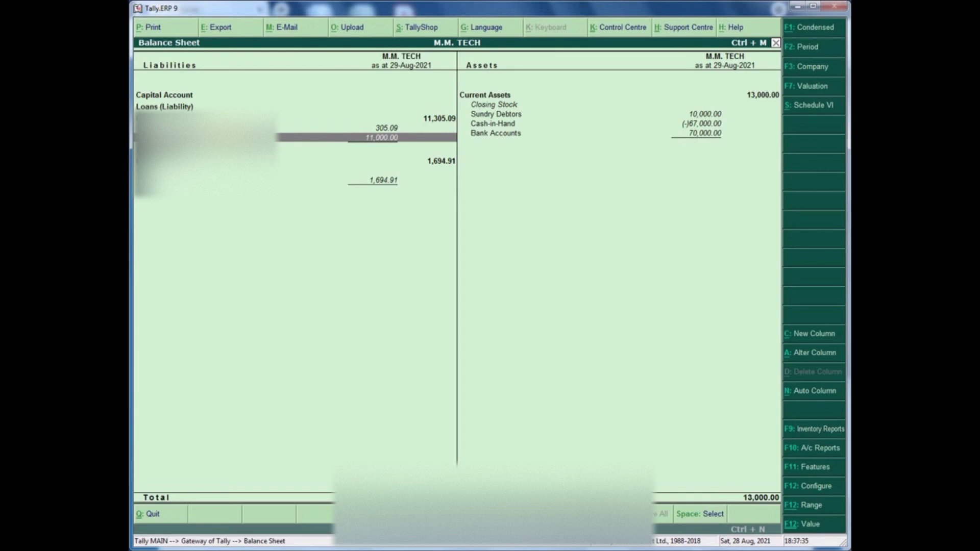
click(228, 137)
- Review XYZ LTD's August vouchers to confirm the HDFC BANK payment, leaving a 2,000 balance
click(229, 131)
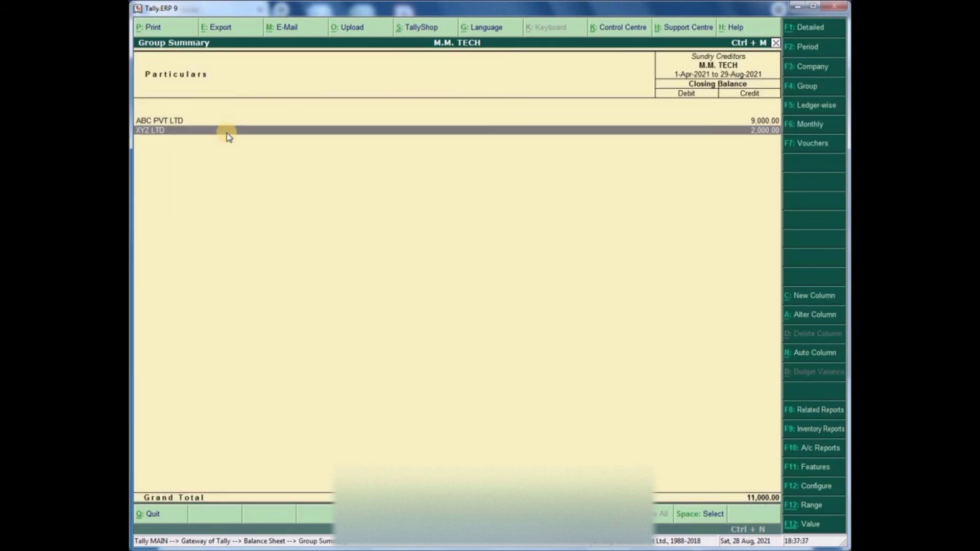
click(228, 133)
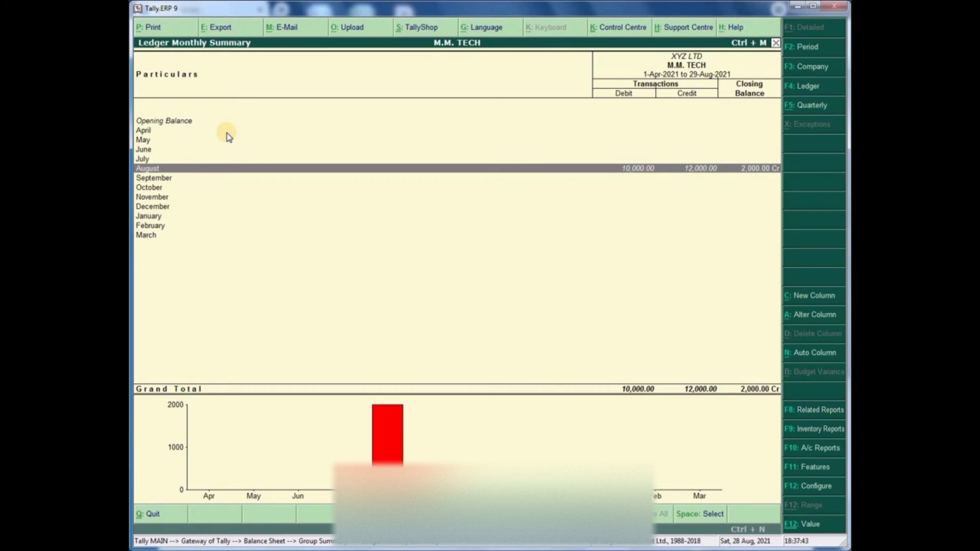
key(Return)
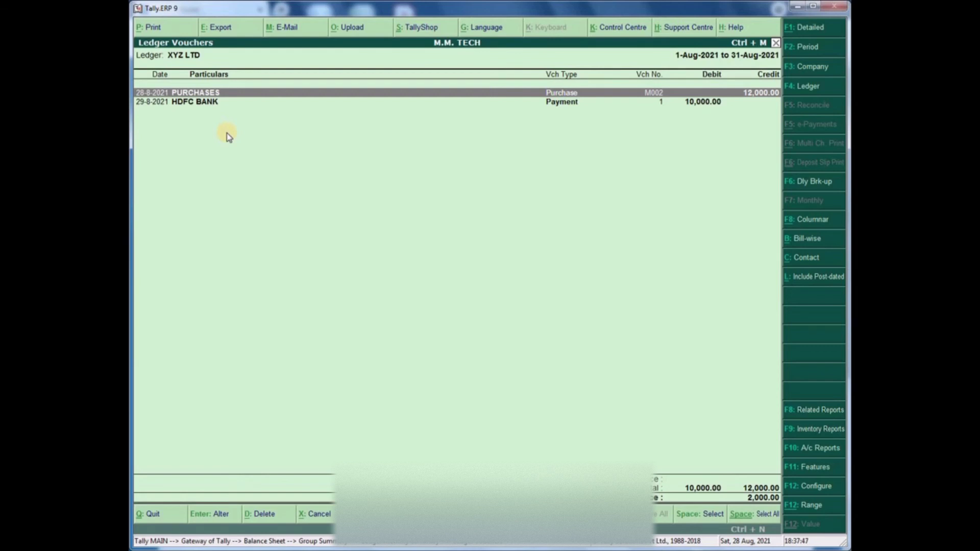
key(Down)
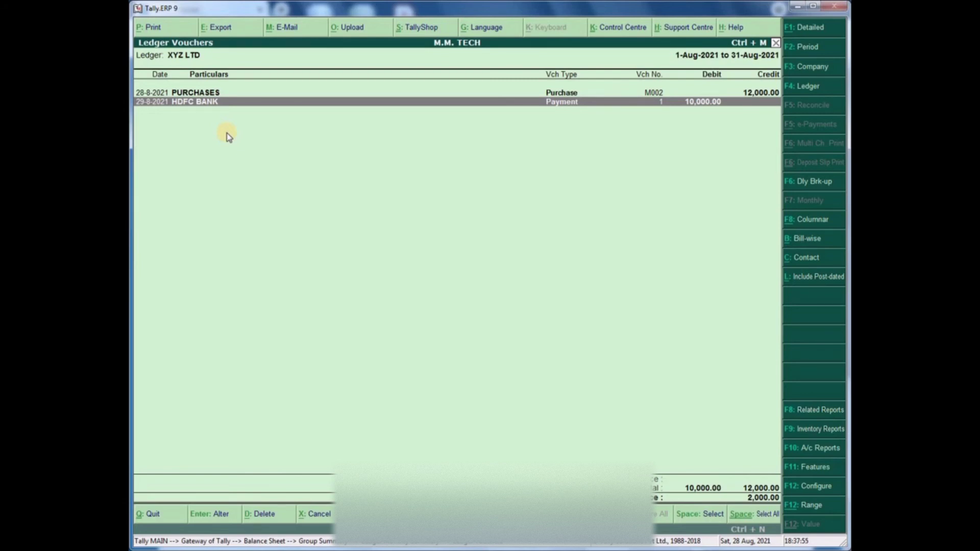
key(Escape)
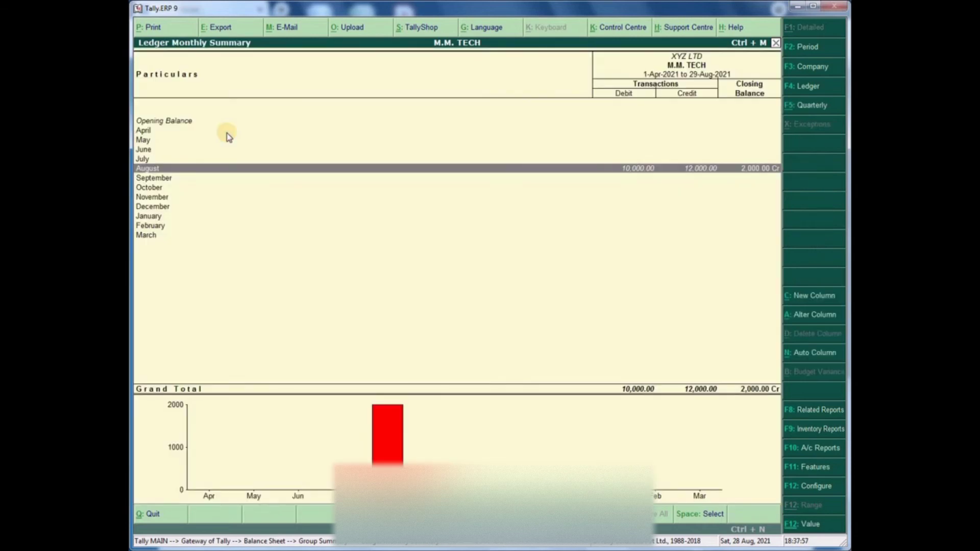
key(Escape)
- Check ABC PVT LTD's 9,000 monthly summary and return to the Sundry Creditors summary
key(Up)
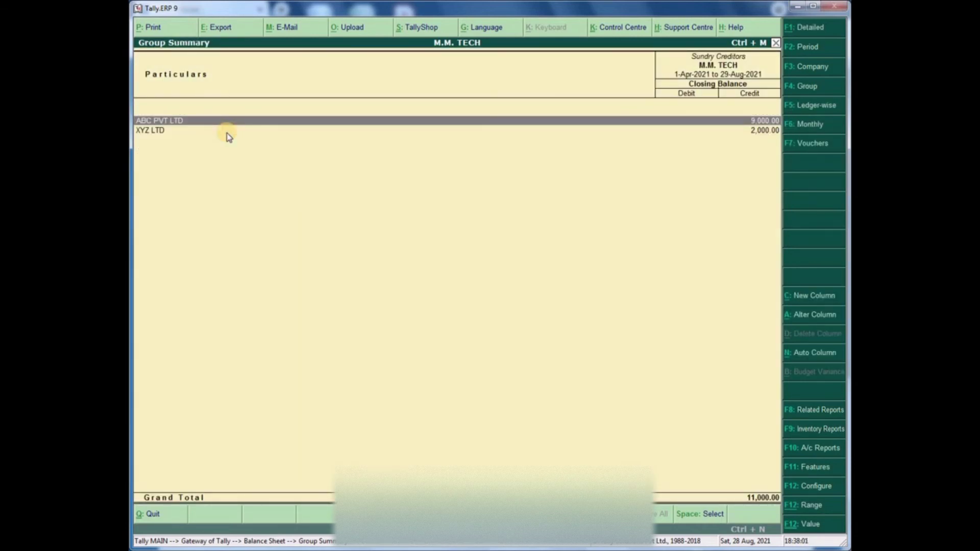
key(Return)
key(Escape)
key(Escape)
key(Escape)
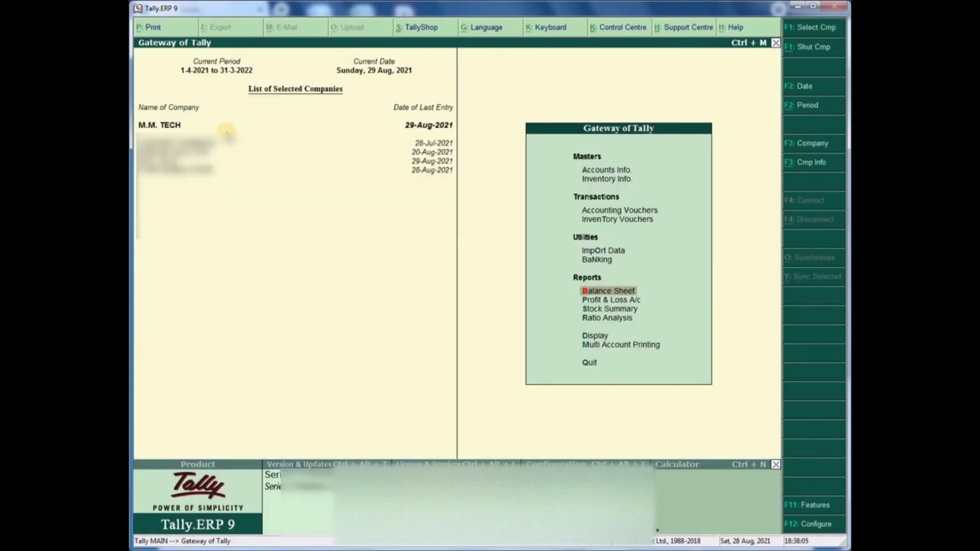
- Start a payment from STATE BANK OF INDIA to ABC PVT LTD for 5,000
key(v)
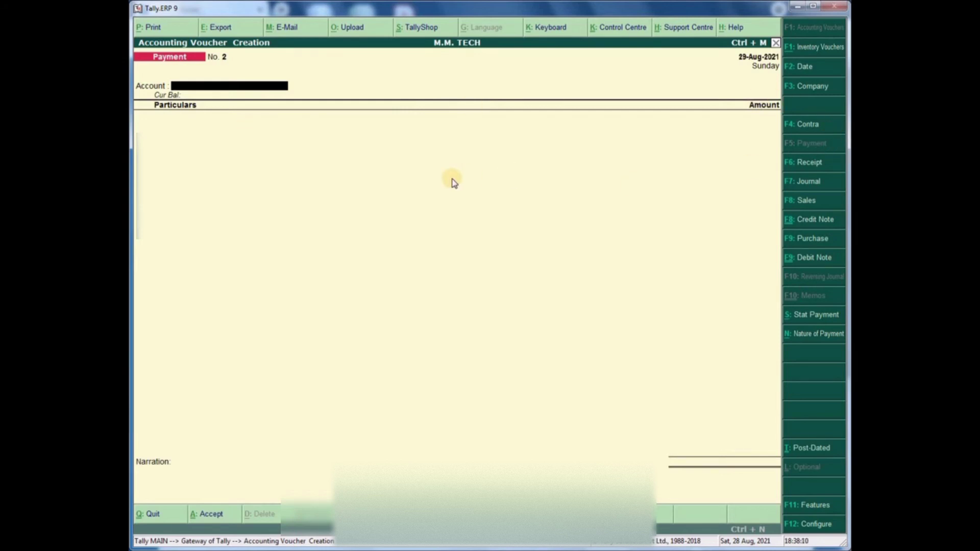
text(STAT)
key(Return)
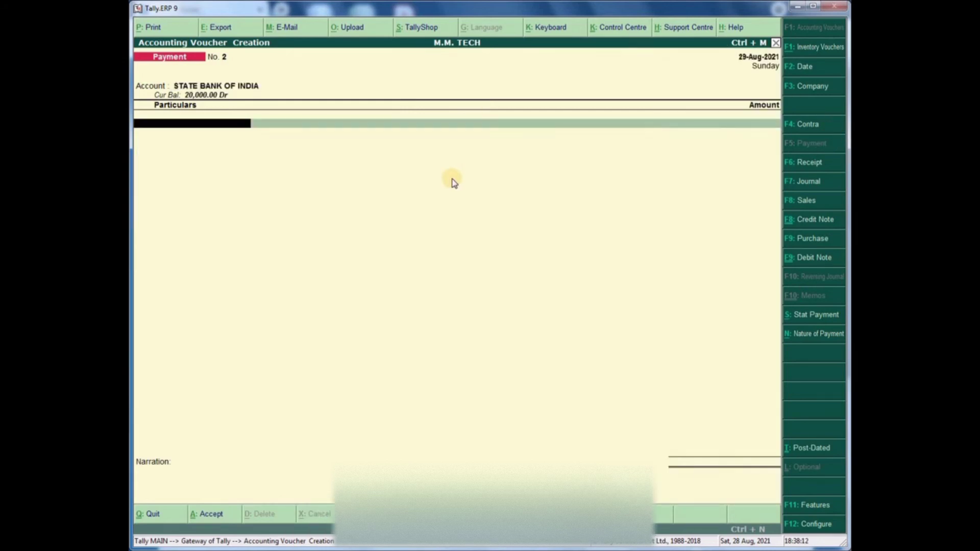
text(AB)
key(Return)
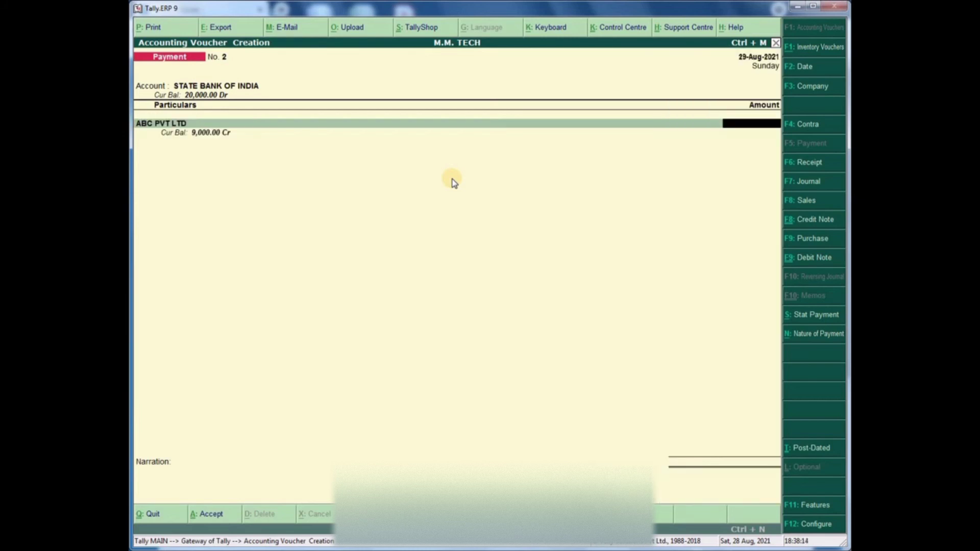
text(5000)
- Change the voucher date to 28-Aug-2021 and confirm the 5,000 amount
key(F2)
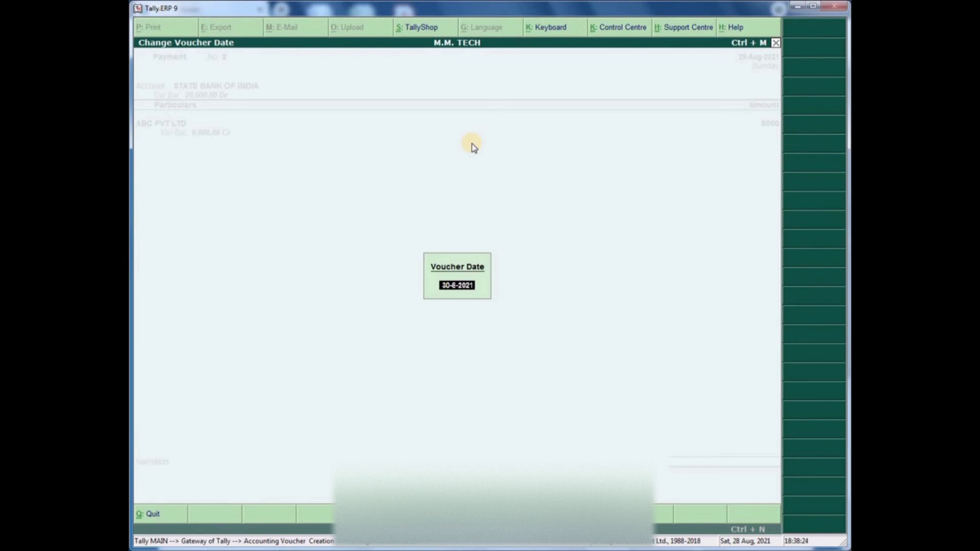
key(Return)
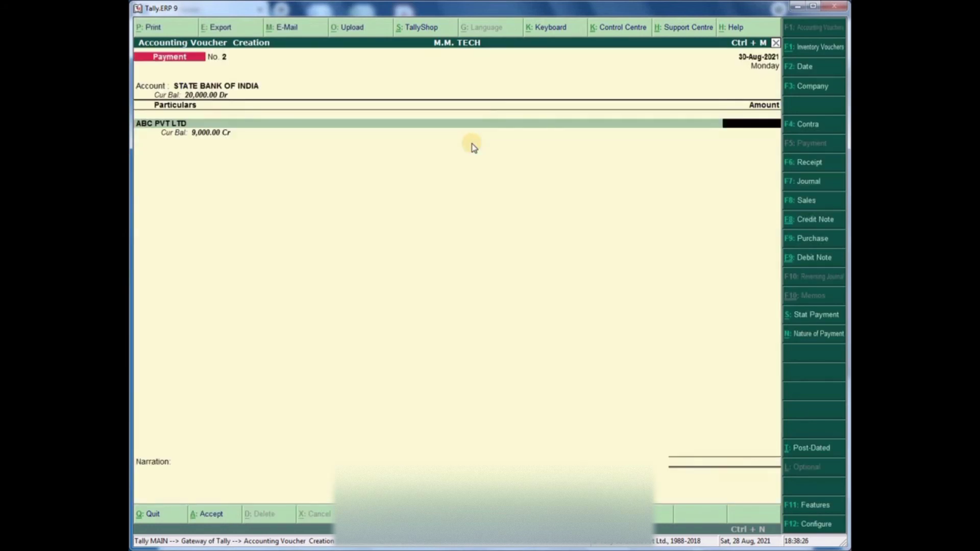
key(F2)
text(29)
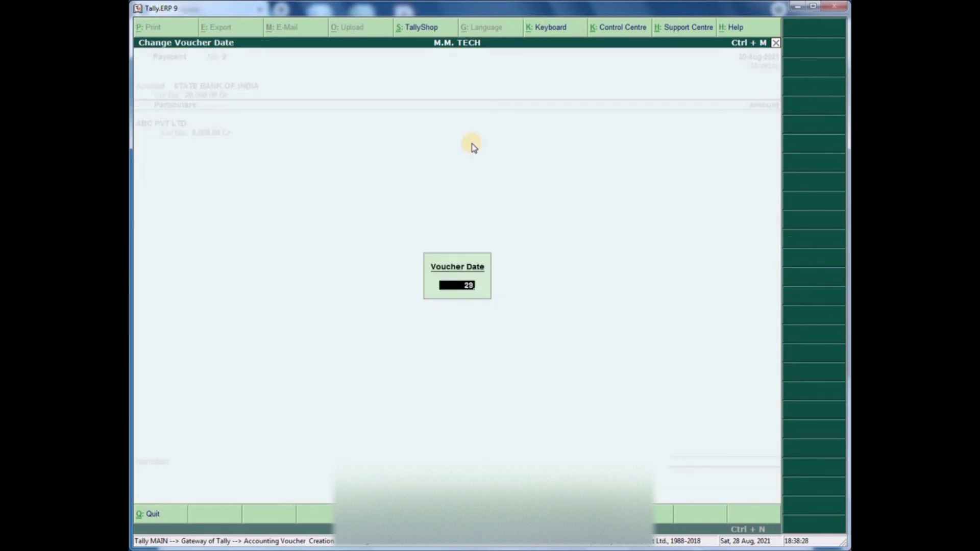
key(BackSpace)
key(BackSpace)
text(28-8)
key(Return)
text(5000)
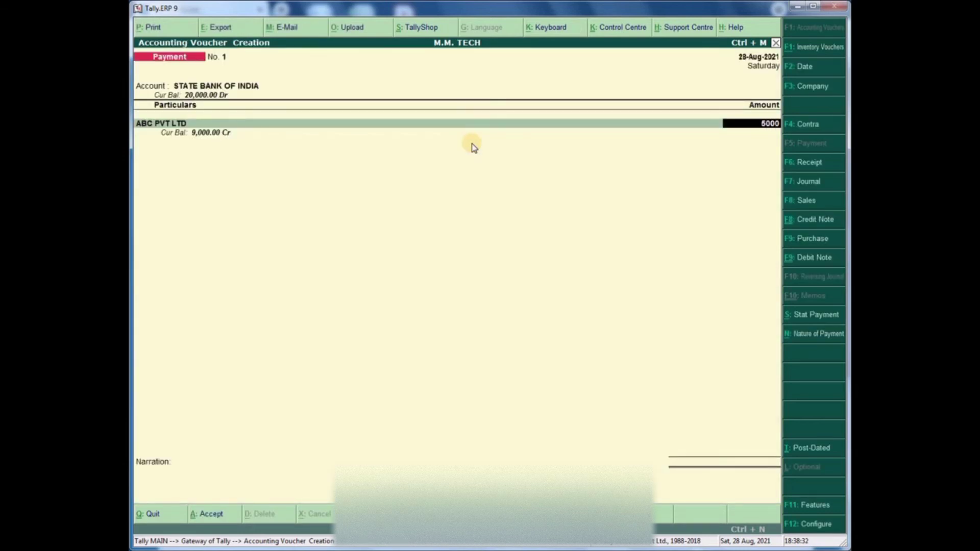
key(Return)
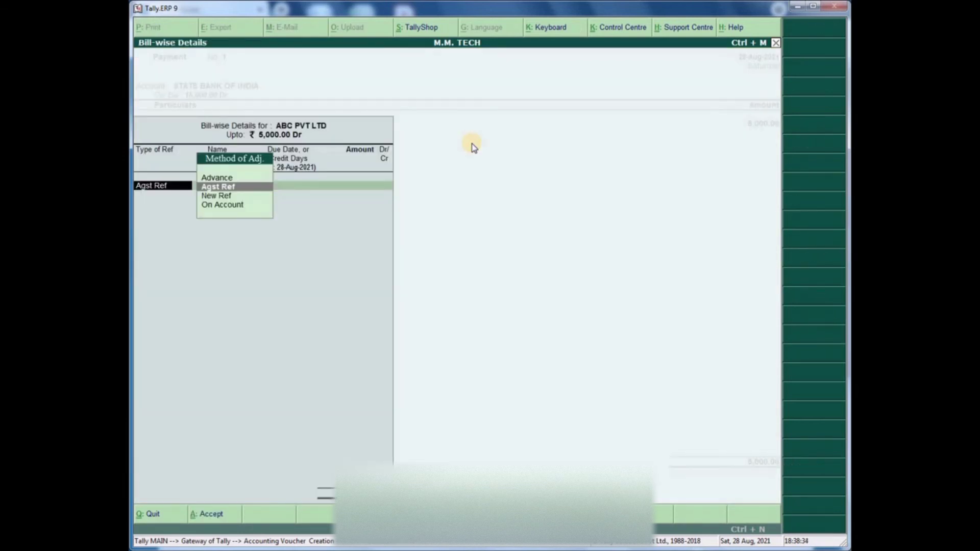
- Settle against bill M001, narrate RTGS and save the payment voucher
key(Return)
key(Return)
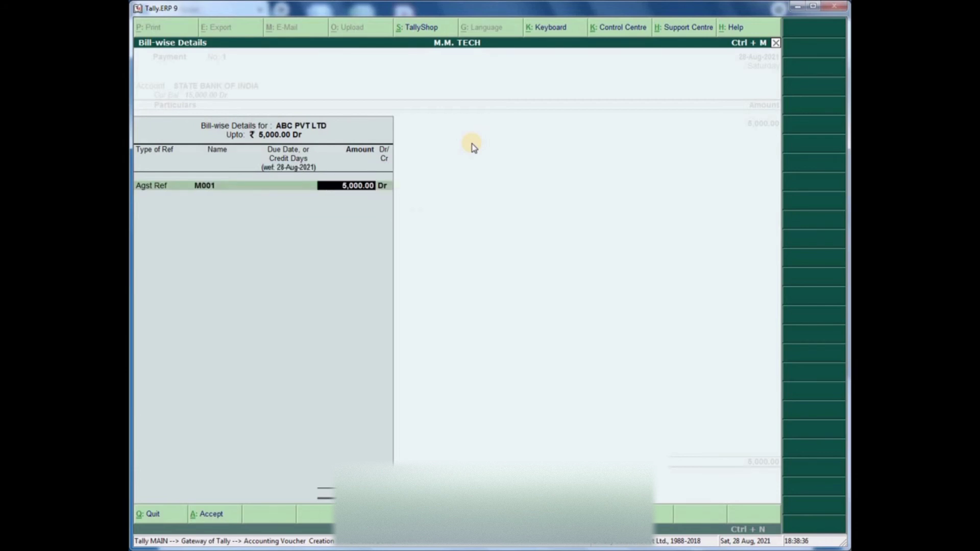
key(Return)
key(Return)
key(Return)
key(Return)
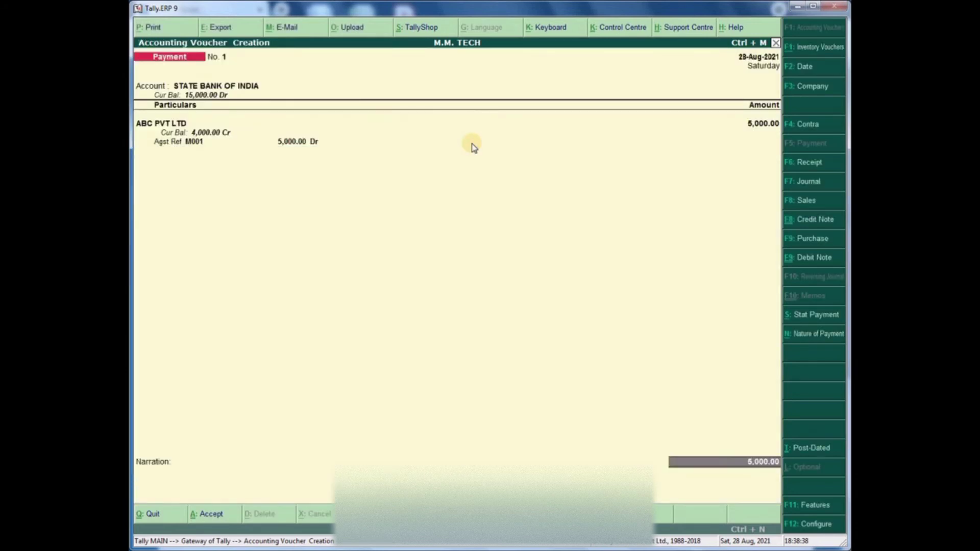
key(Return)
key(Return)
key(Return)
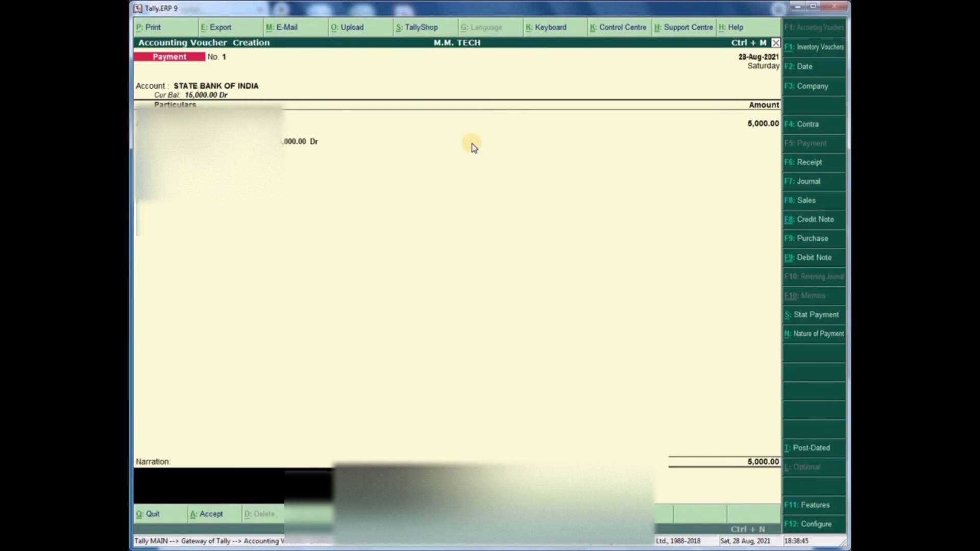
text(BY TR)
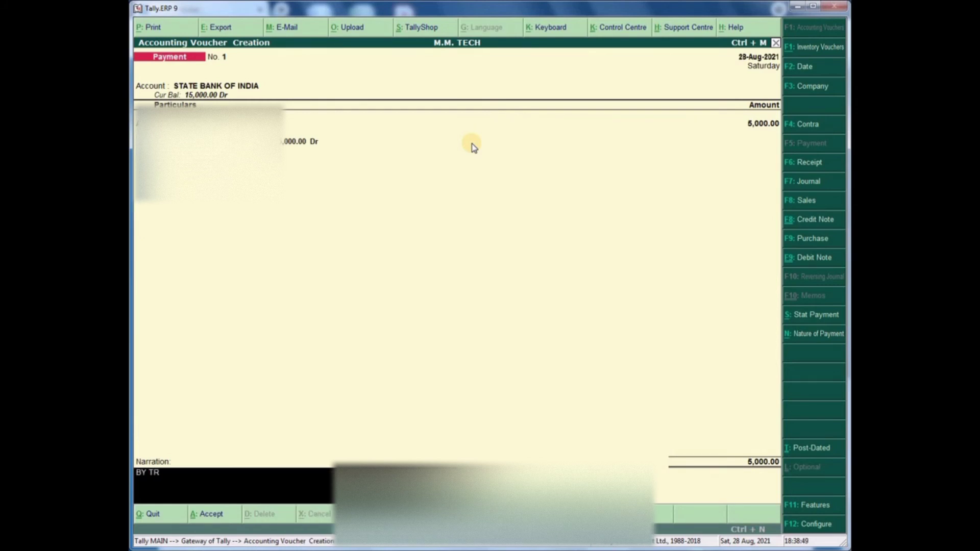
text(FR)
key(BackSpace)
key(BackSpace)
key(BackSpace)
key(BackSpace)
key(BackSpace)
key(BackSpace)
key(BackSpace)
text(RTGS)
key(BackSpace)
text(S)
key(Return)
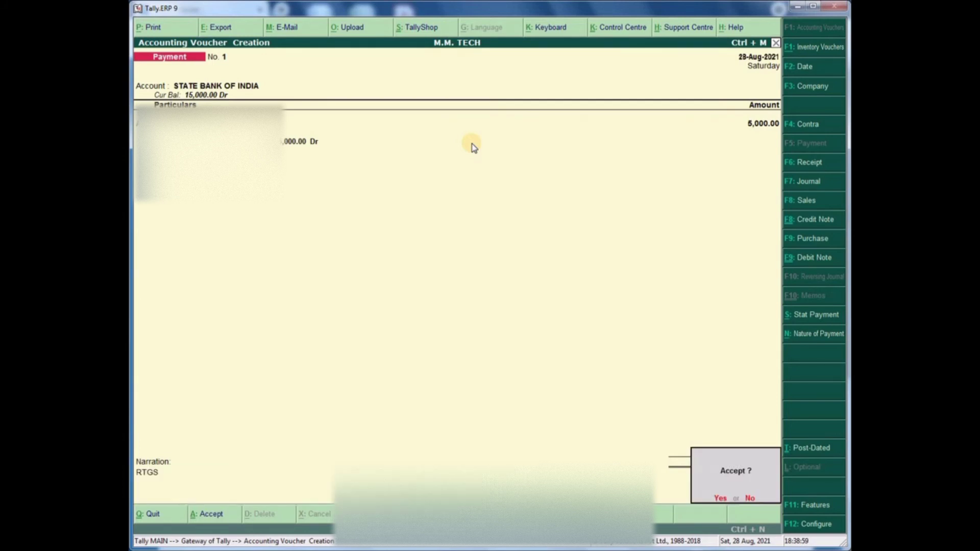
key(Return)
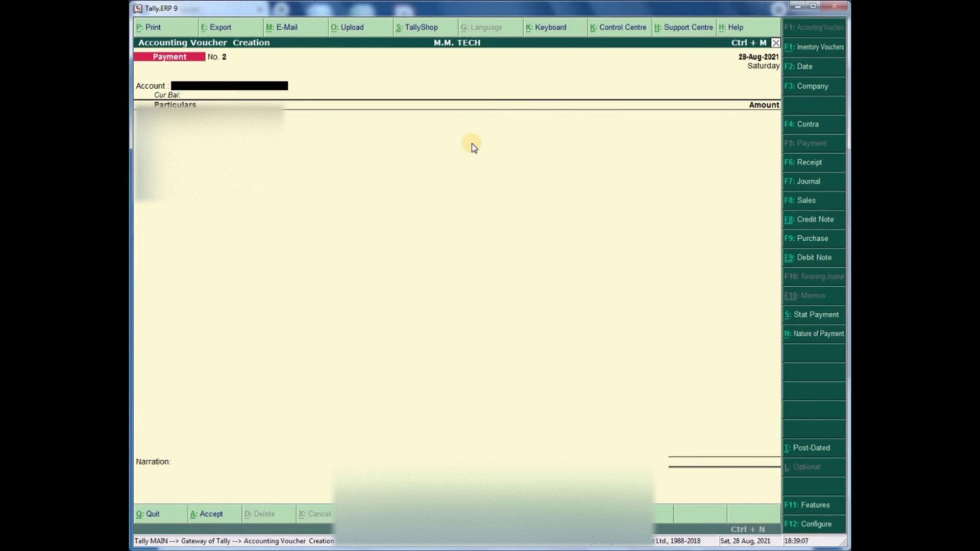
- Quit voucher entry and open the balance sheet in detailed view
key(Escape)
key(Return)
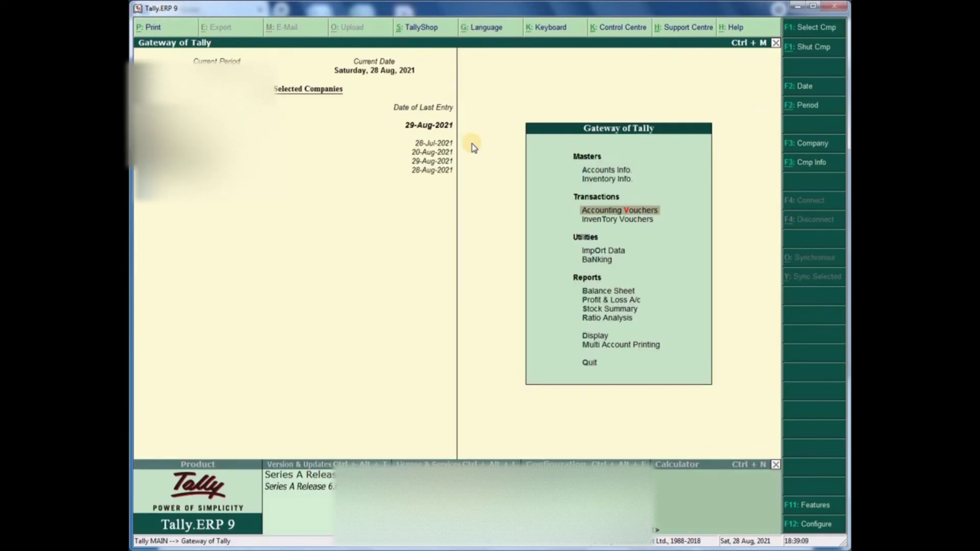
key(Down)
key(Down)
key(Down)
key(Down)
key(Down)
key(Up)
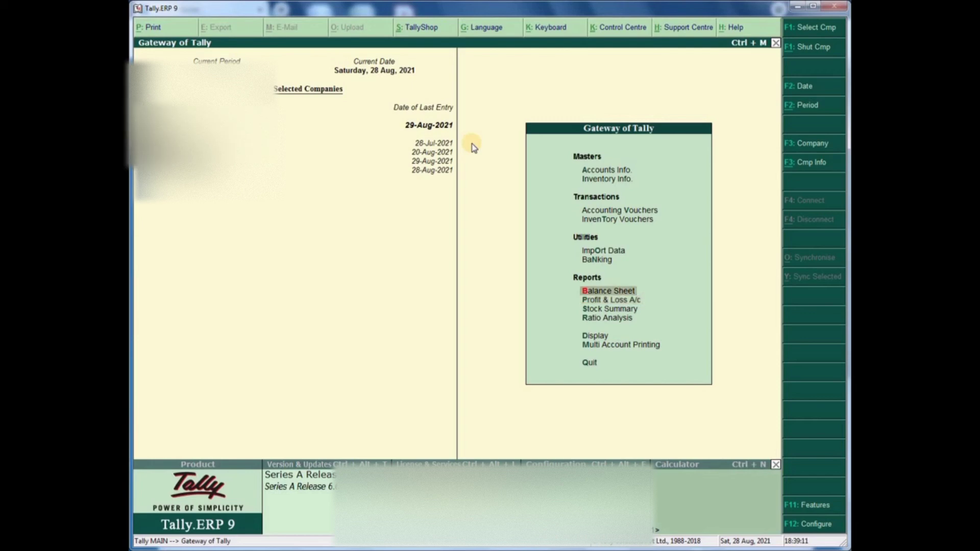
key(Return)
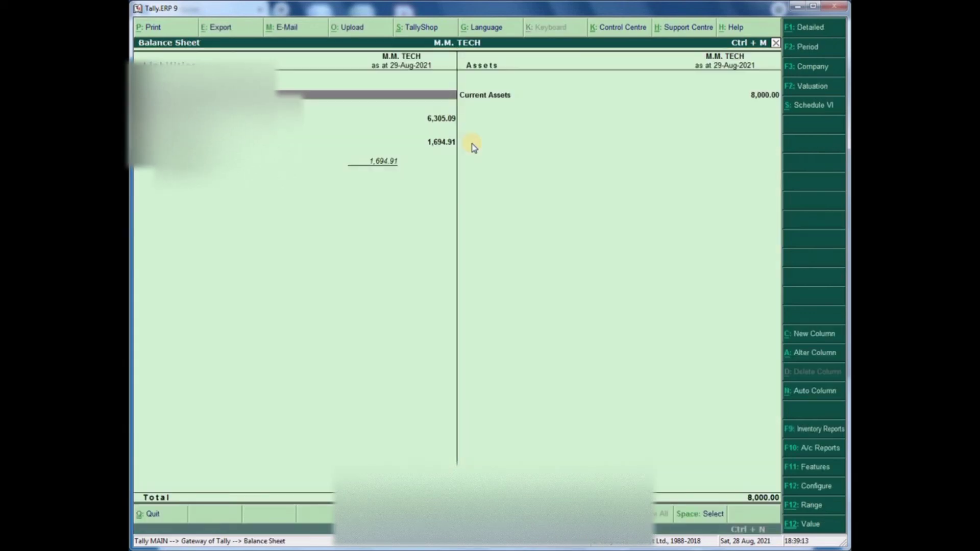
click(814, 27)
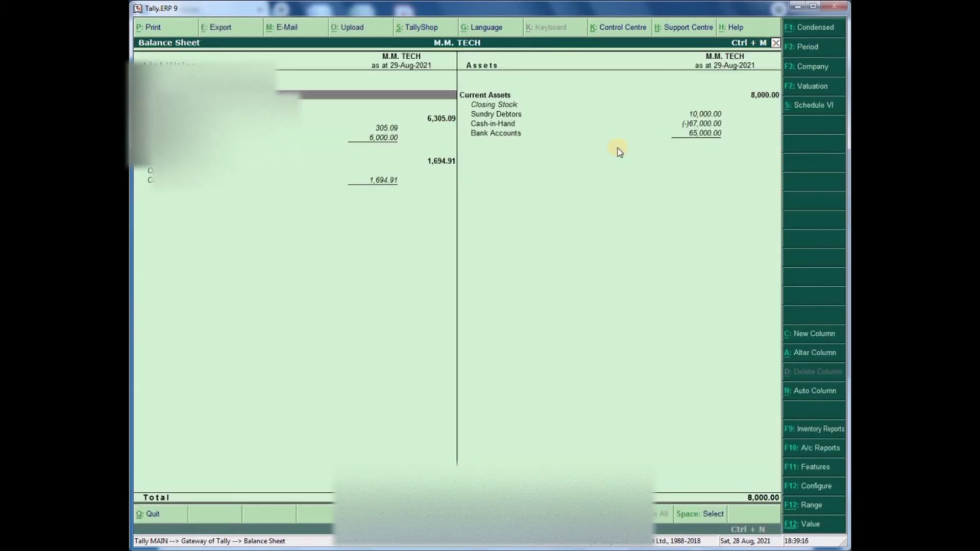
- Drill into Sundry Debtors to MOBILE POINT's August 10,000 sale GST-0002, then back out
click(501, 115)
key(Return)
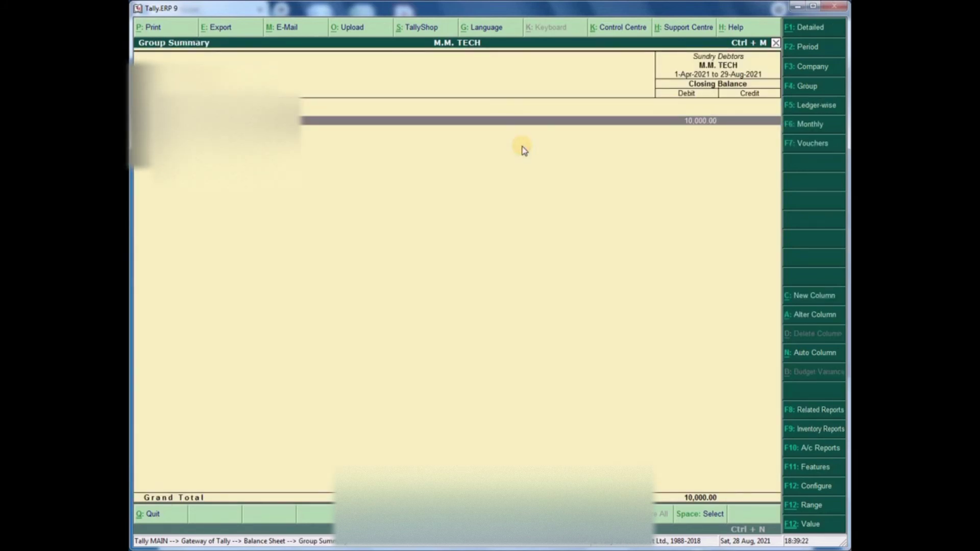
key(Return)
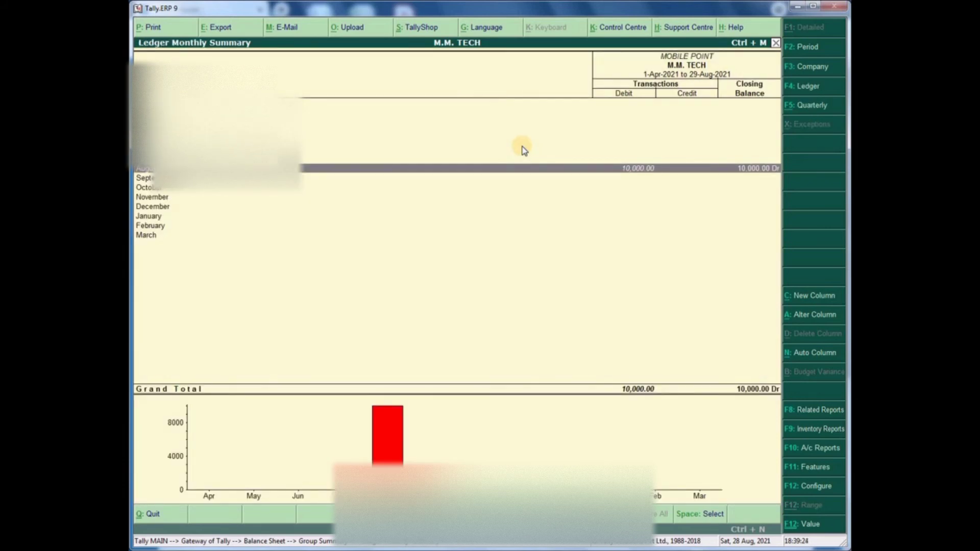
key(Return)
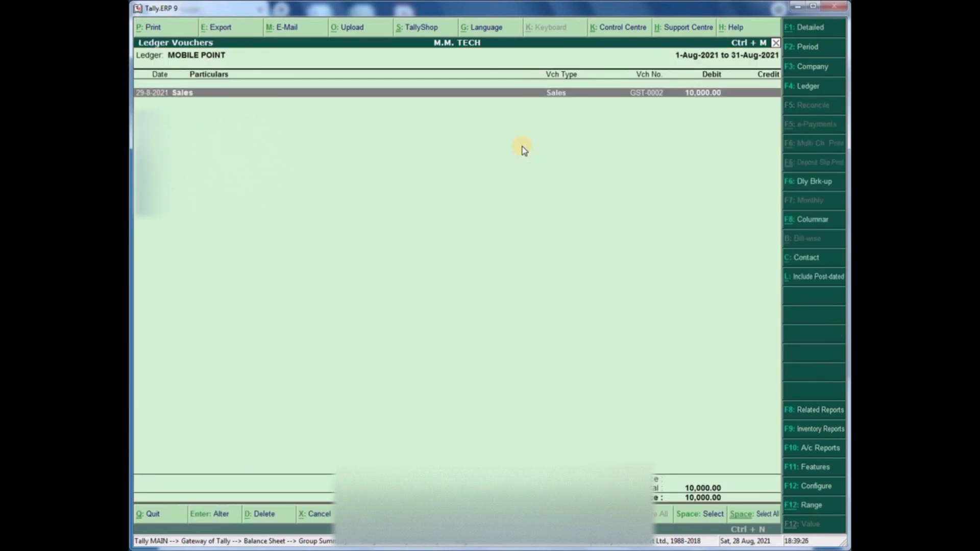
key(Escape)
key(Escape)
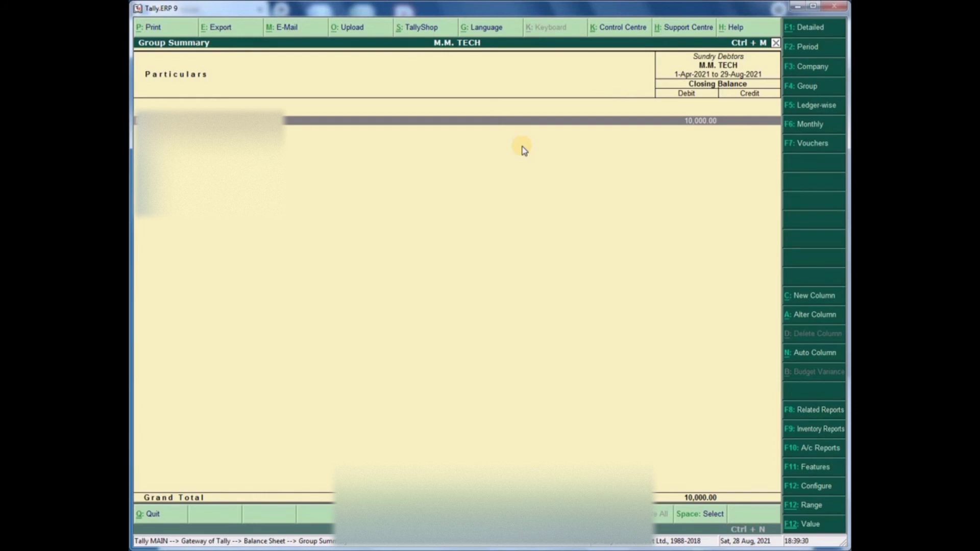
key(Escape)
key(Escape)
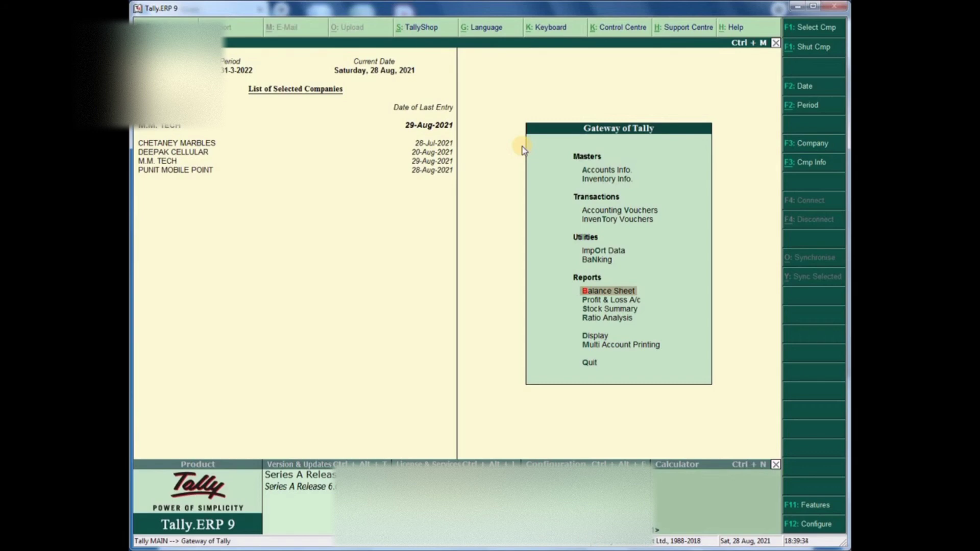
key(Up)
key(Up)
key(Up)
key(Up)
key(Up)
key(Up)
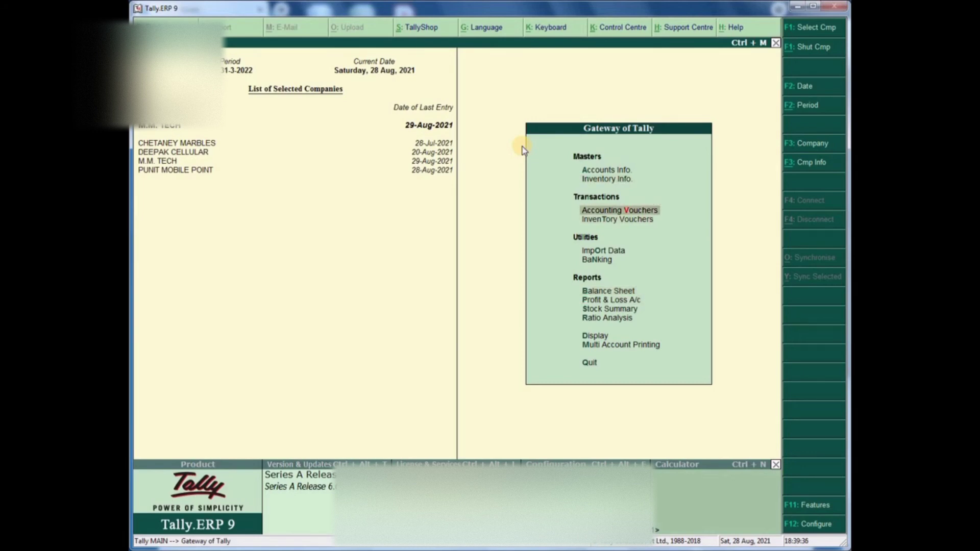
- Open accounting voucher entry and switch to a Receipt voucher
key(Return)
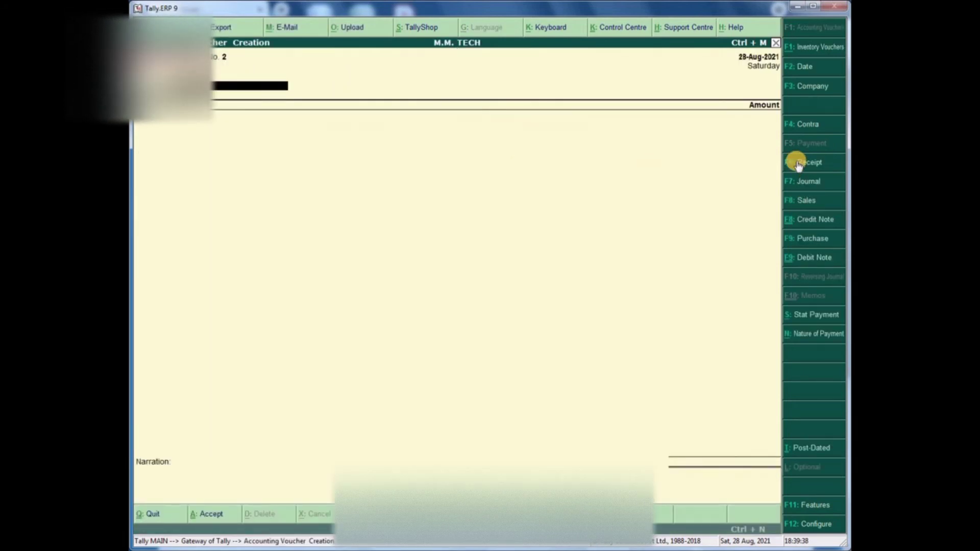
click(799, 162)
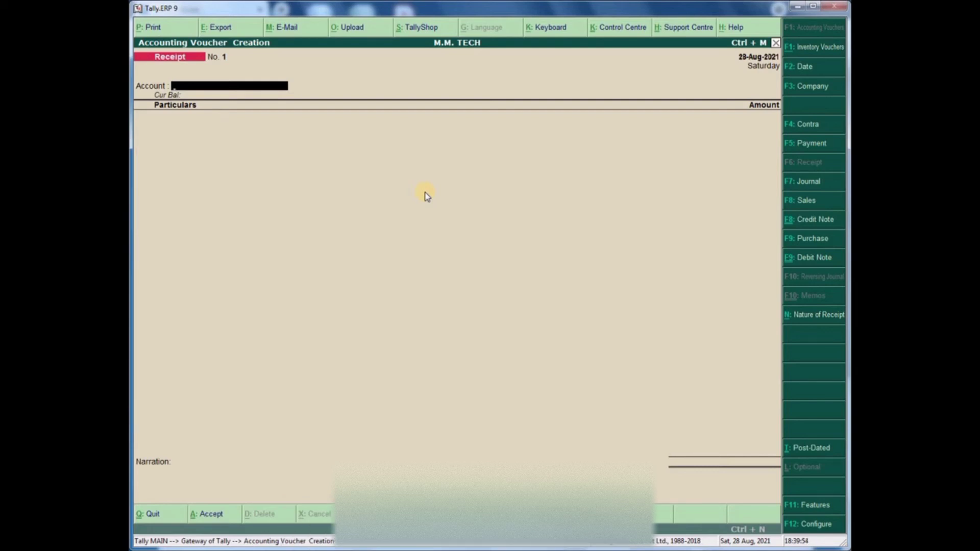
- Select HDFC BANK as the receipt account and MOBILE POINT as the paying party
text(hdfc)
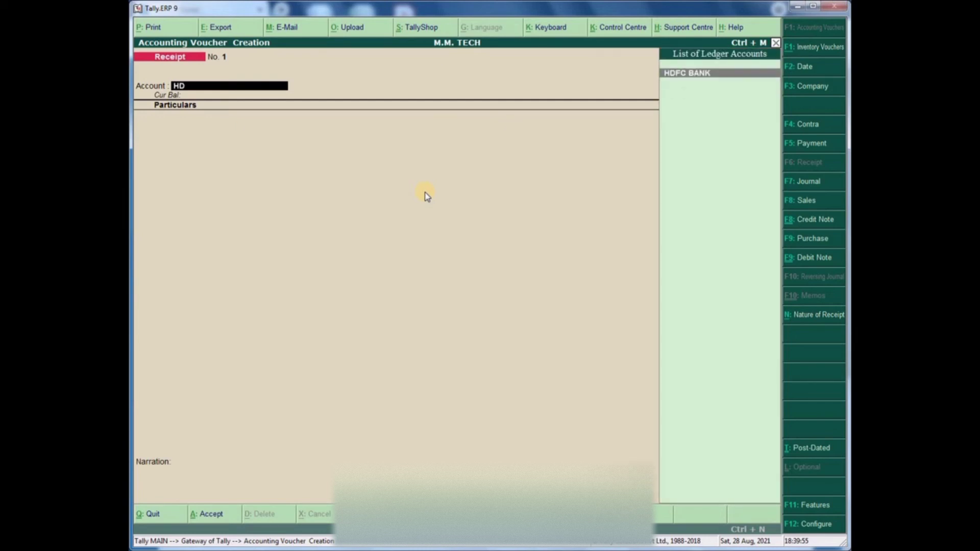
key(Return)
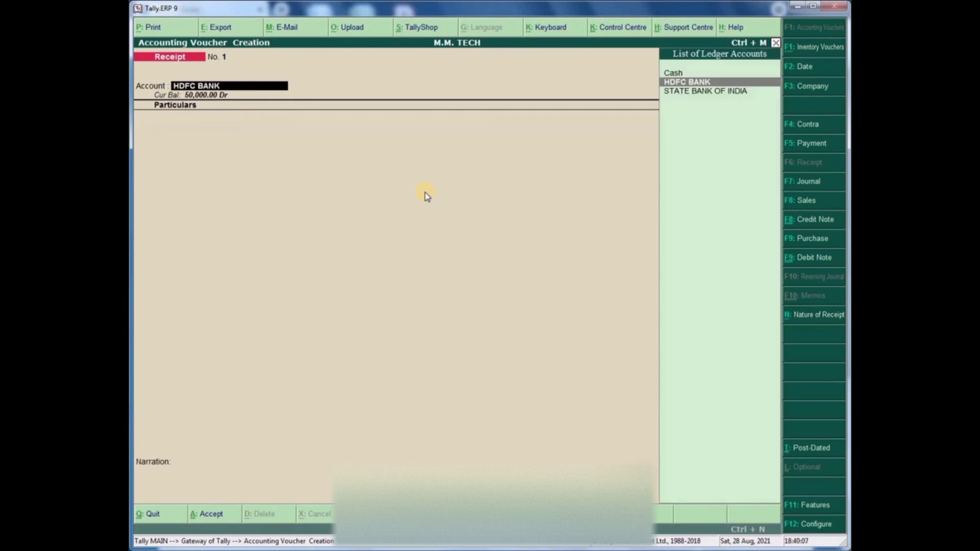
key(Return)
text(mo)
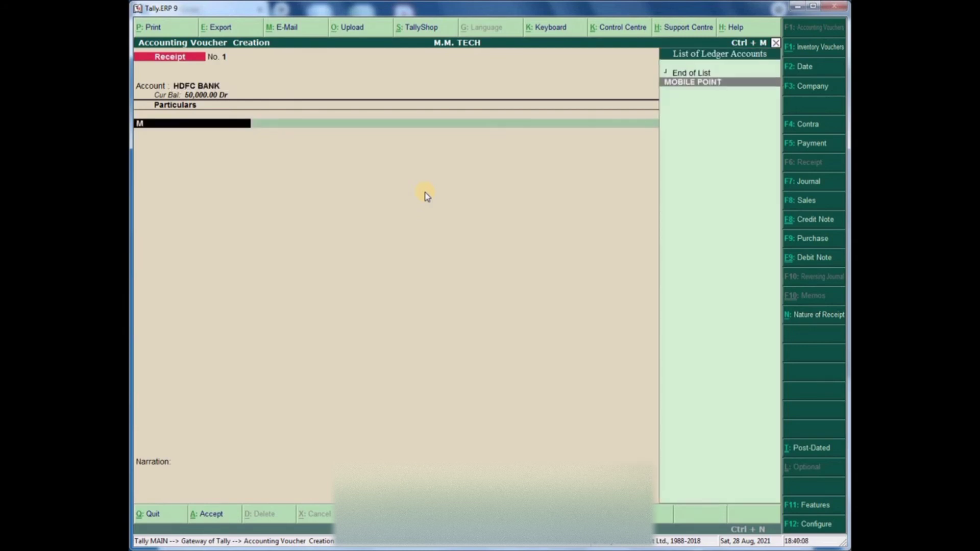
key(Return)
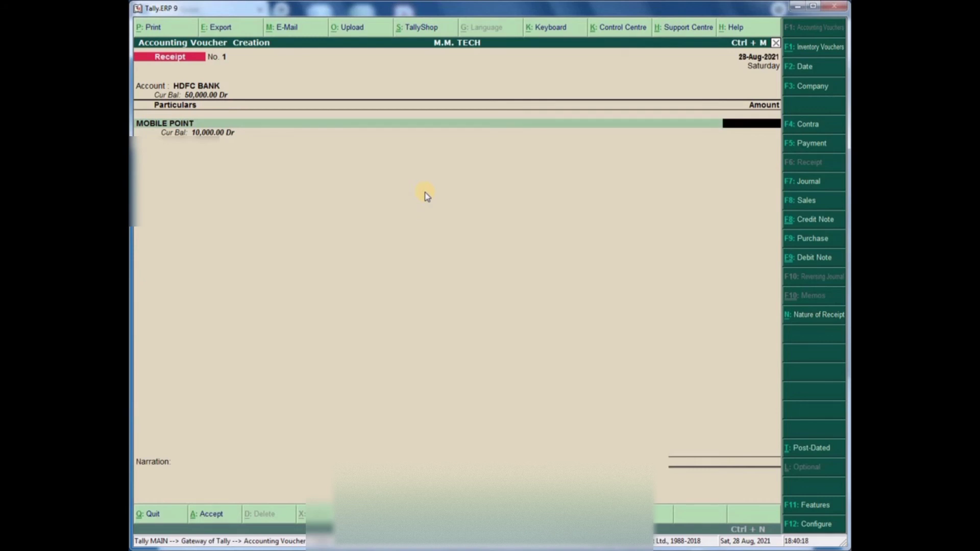
- Enter the received amount of 10,000 and continue on toward the bank allocation
text(10,000)
key(Return)
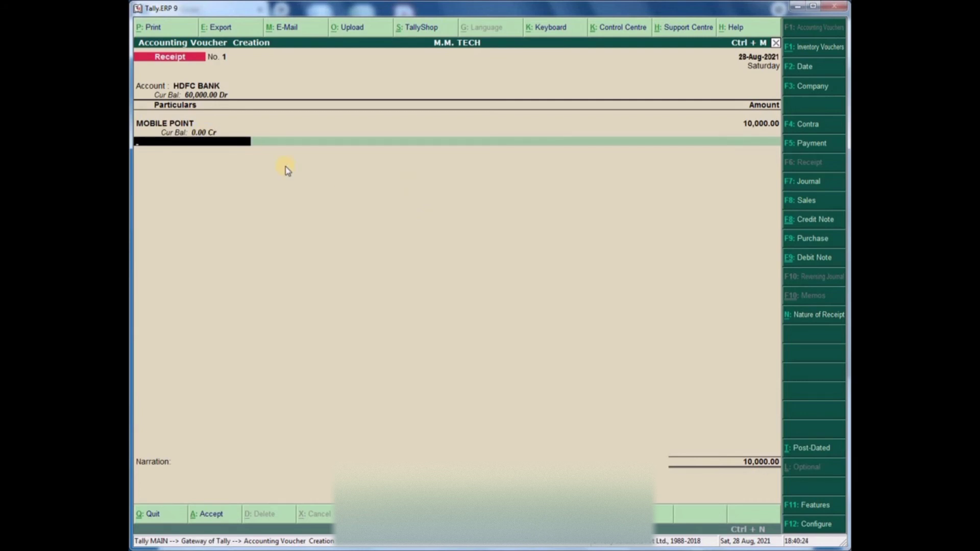
key(Return)
key(Return)
key(Return)
key(Return)
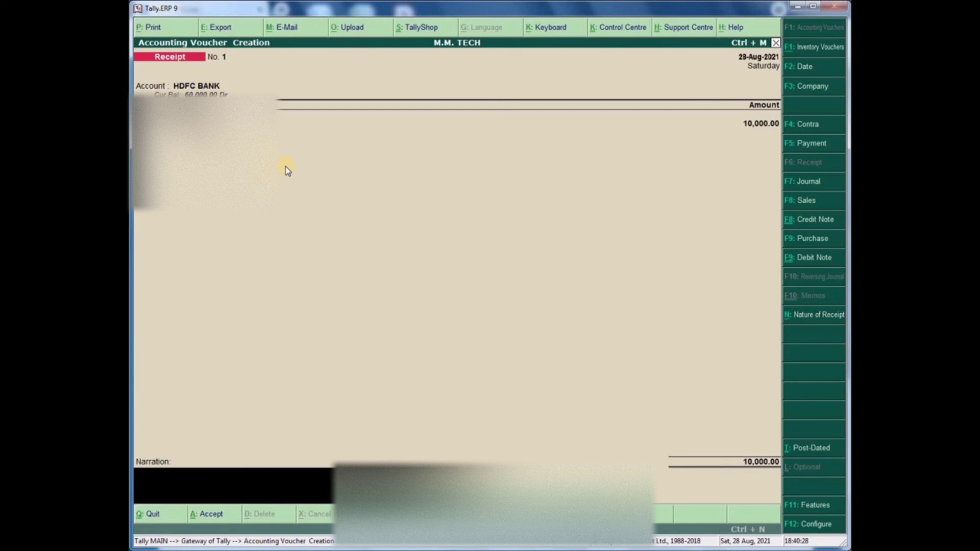
text(NEFT)
key(BackSpace)
key(BackSpace)
key(BackSpace)
key(BackSpace)
key(BackSpace)
- Keep Cheque/DD in bank allocations, add narration NEFT, save receipt No. 1, and exit to Gateway
key(Return)
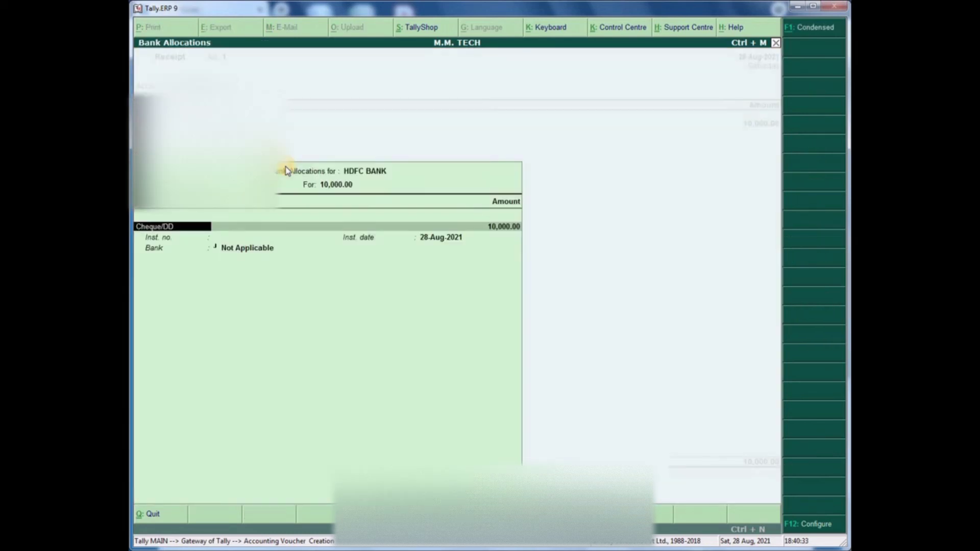
key(BackSpace)
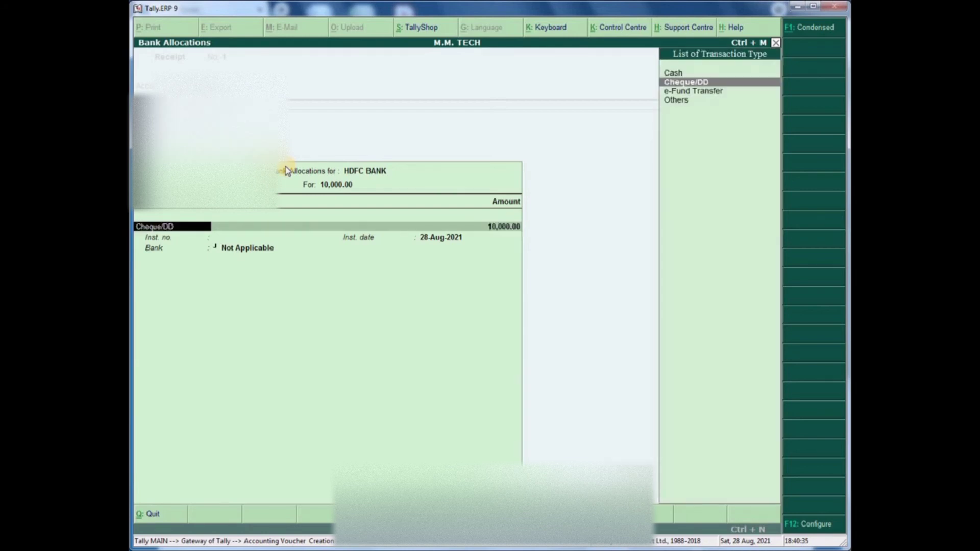
key(Return)
key(Return)
key(Return)
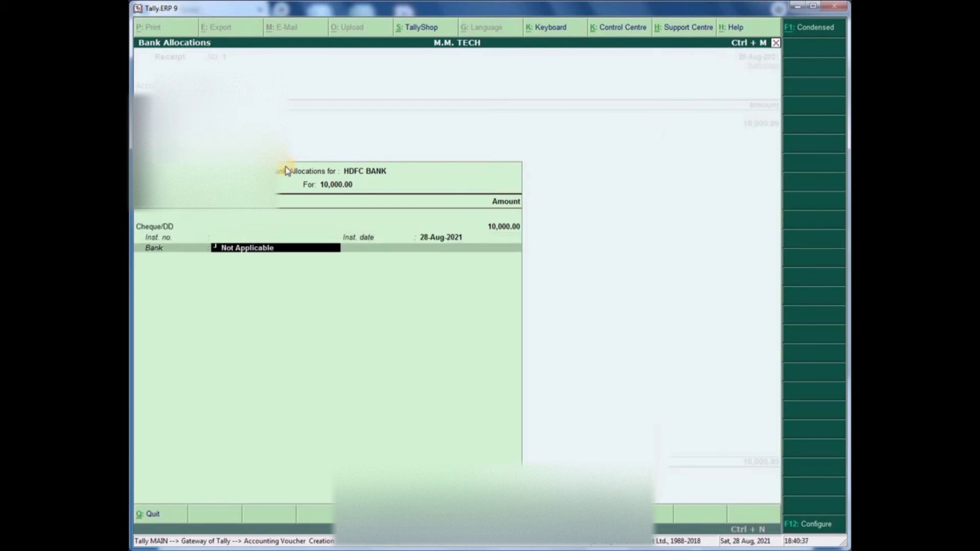
key(Return)
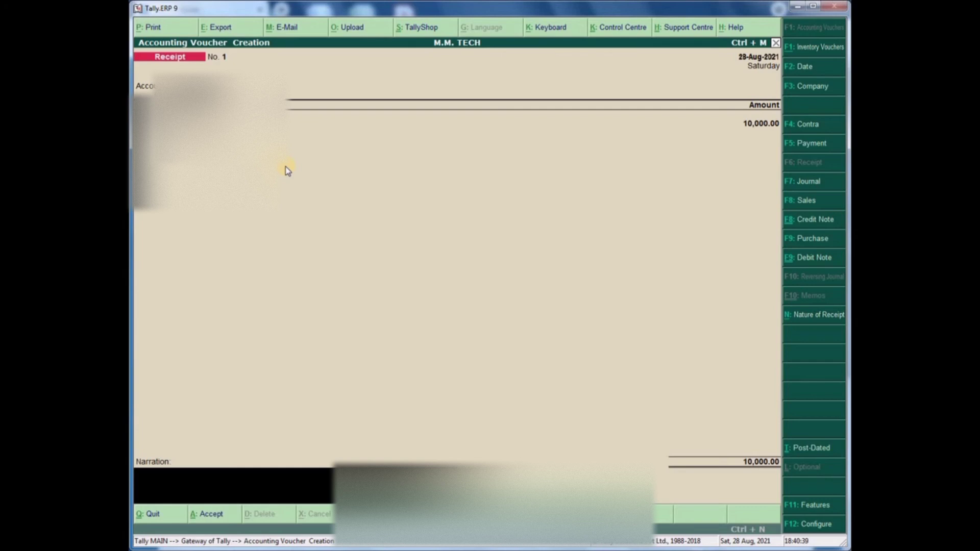
text(NEFT)
key(Return)
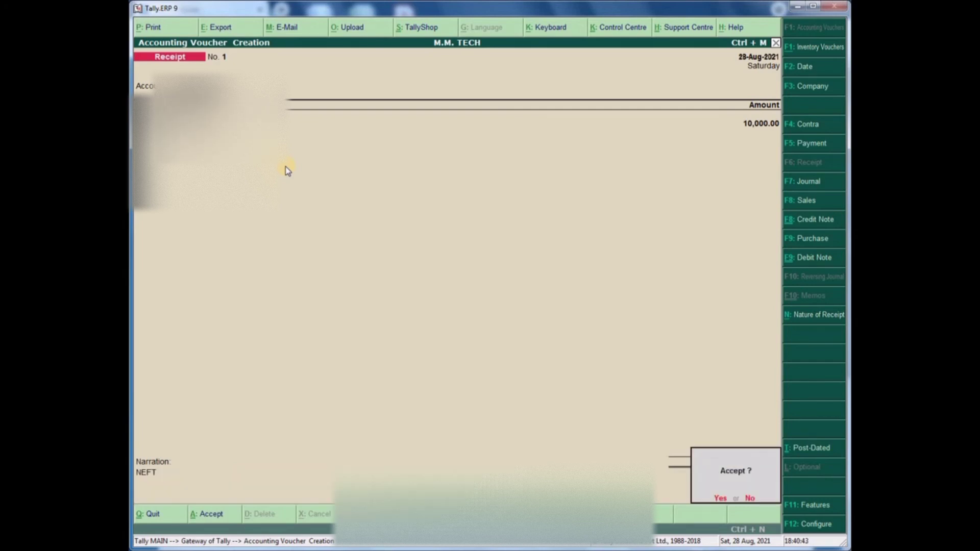
key(Return)
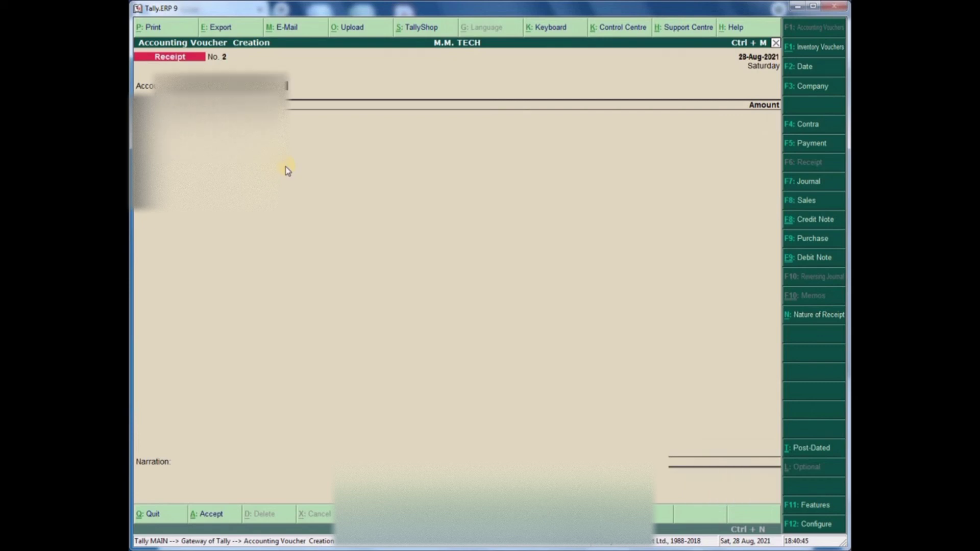
key(Escape)
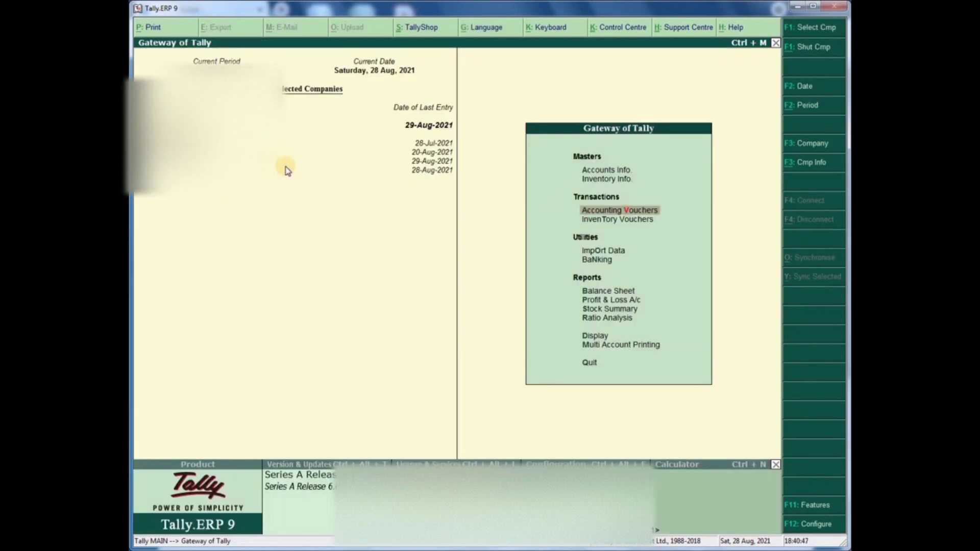
- Open the MOBILE POINT ledger and browse its 10,000.00 Sales GST-0002 and Receipt 1 entries
text(dal)
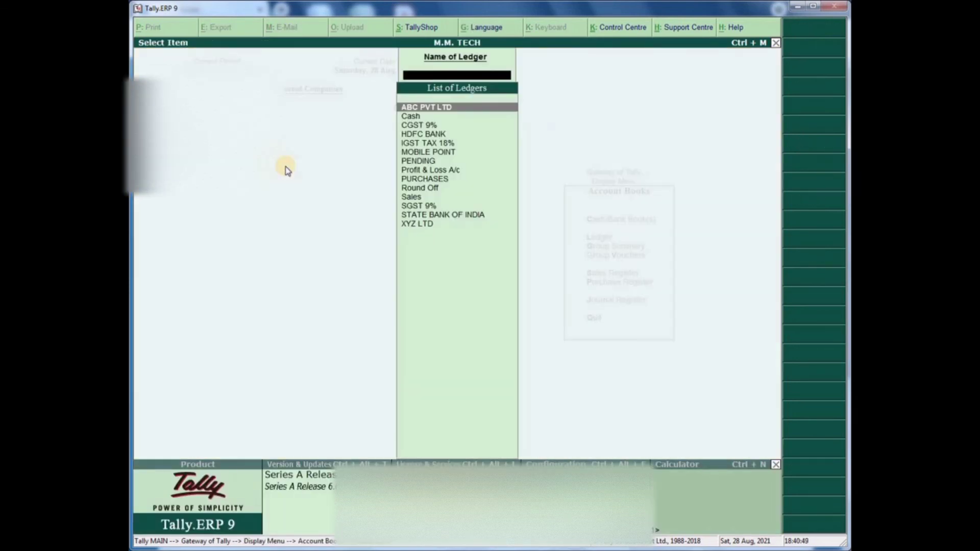
text(MOB)
key(Return)
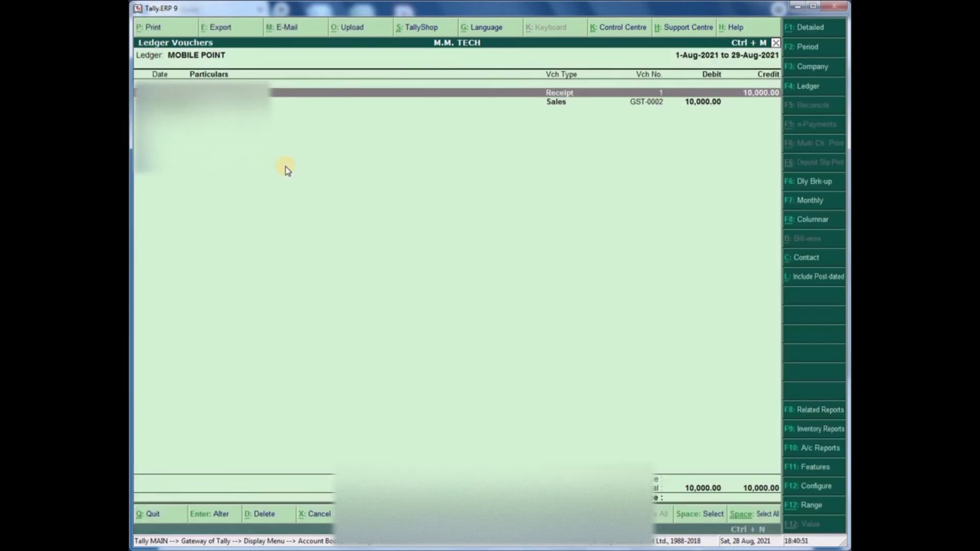
key(Down)
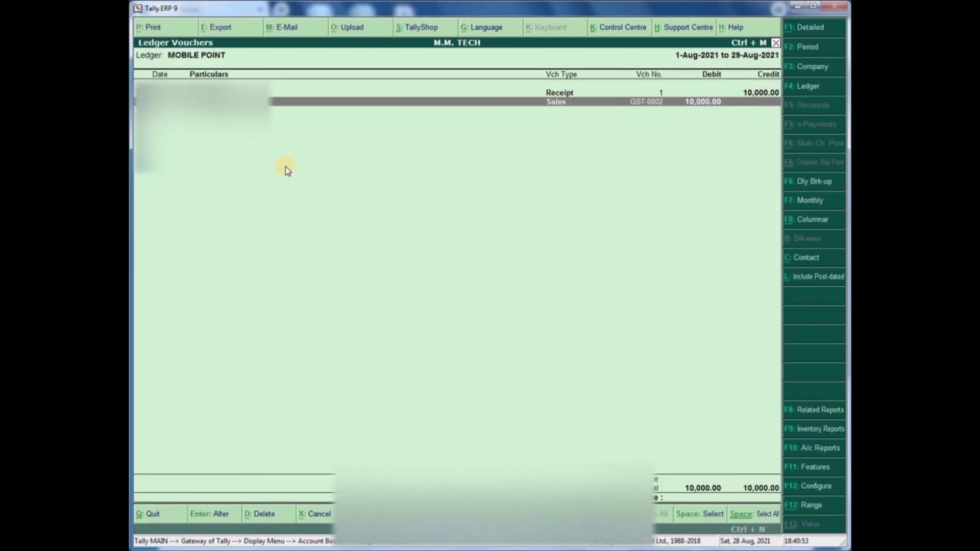
key(Up)
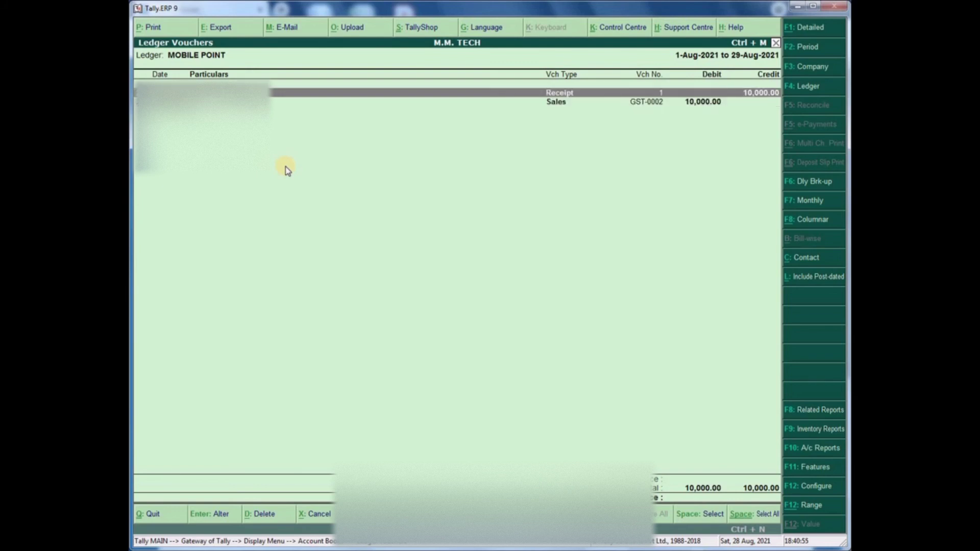
key(Down)
key(Up)
key(Down)
key(Up)
key(Down)
key(Up)
key(Down)
key(Up)
key(Down)
key(Up)
key(Down)
key(Up)
key(Down)
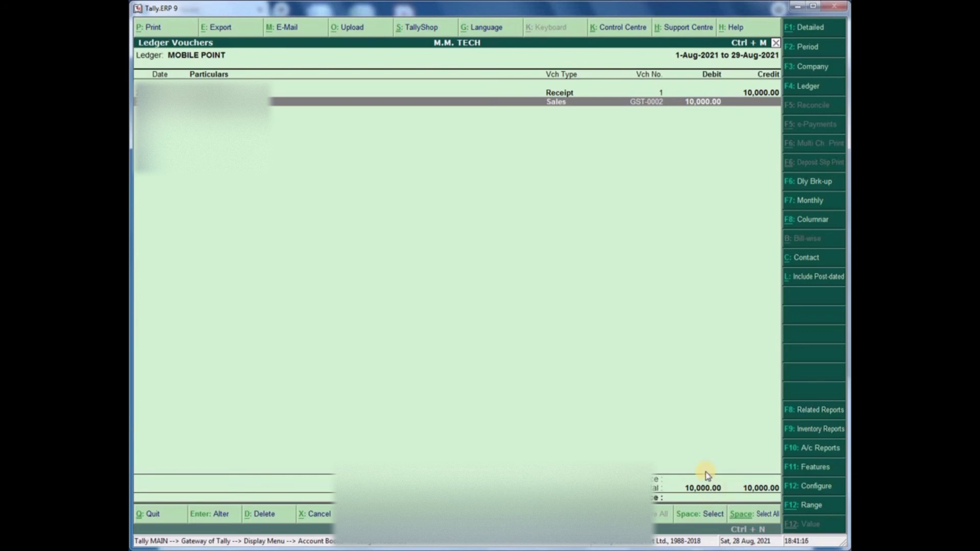
key(Escape)
key(Escape)
key(Escape)
key(Escape)
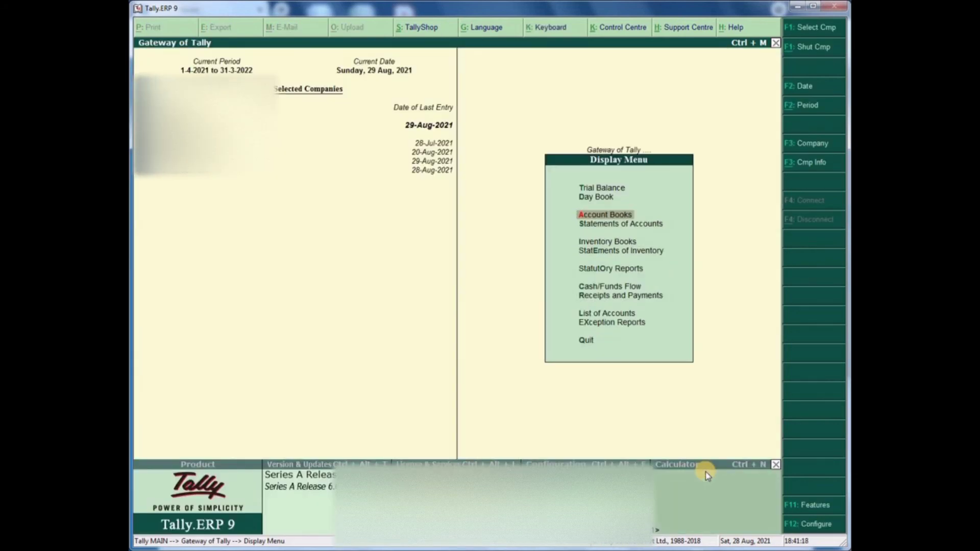
- Review the detailed Balance Sheet down to Sundry Debtors, then start a new receipt voucher No. 2
key(Up)
key(Up)
key(Up)
key(Up)
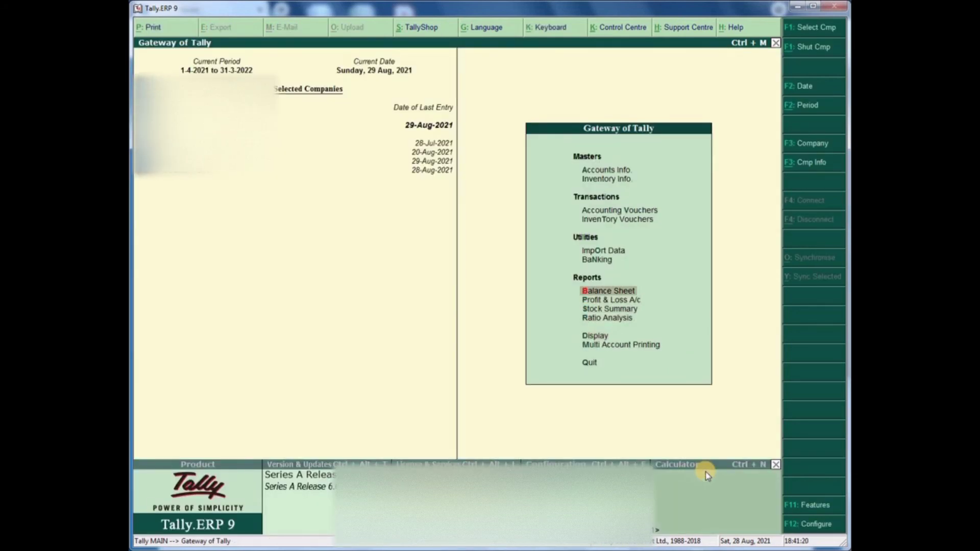
key(Return)
key(alt+F1)
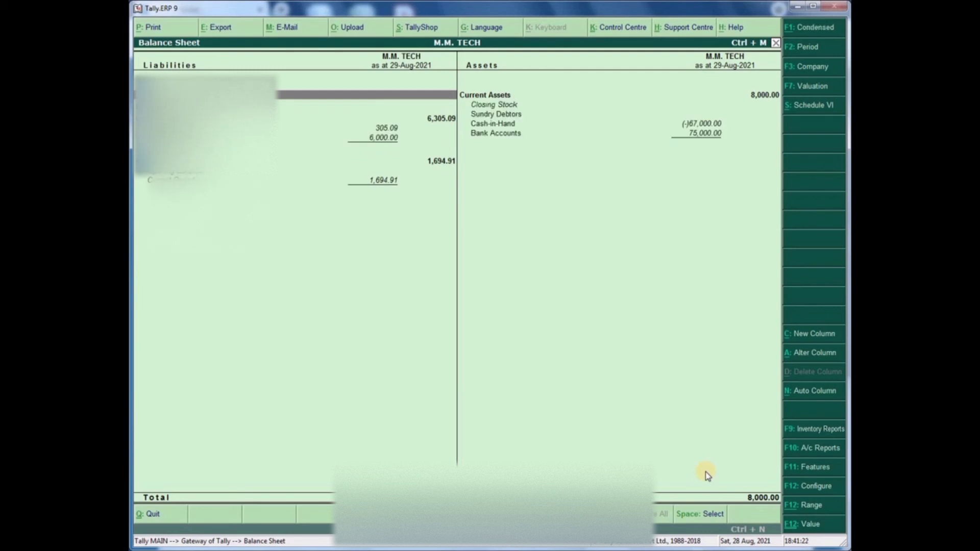
key(Right)
key(Down)
key(Down)
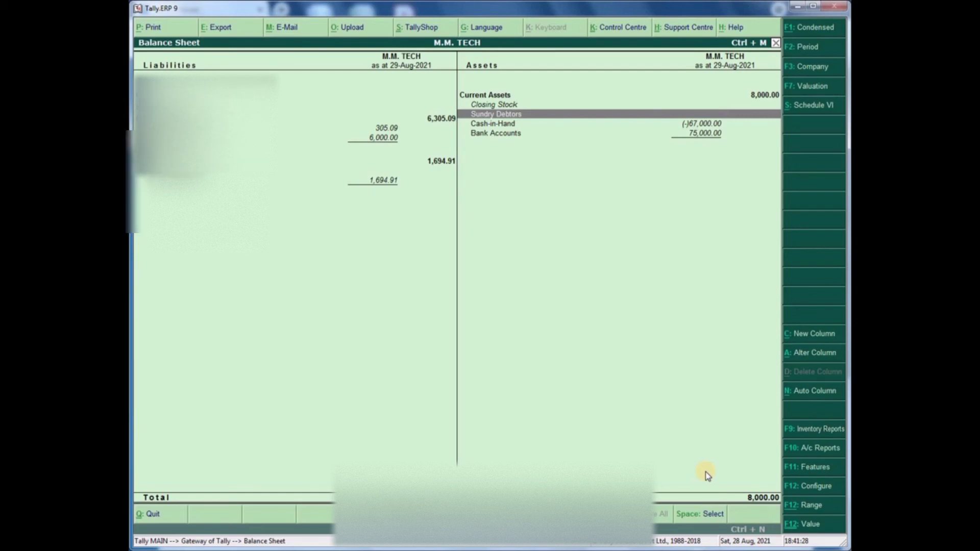
key(Escape)
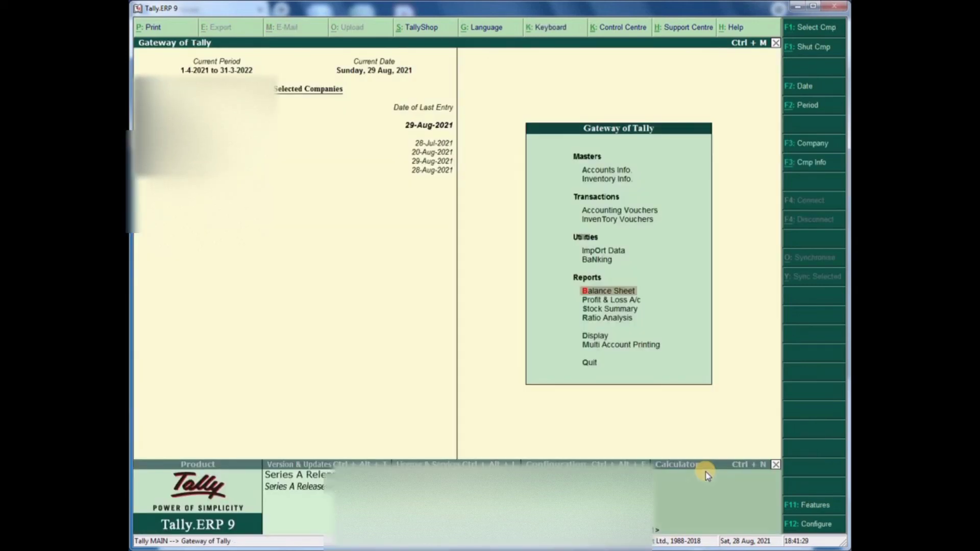
key(Up)
key(Up)
key(Up)
key(Up)
key(Return)
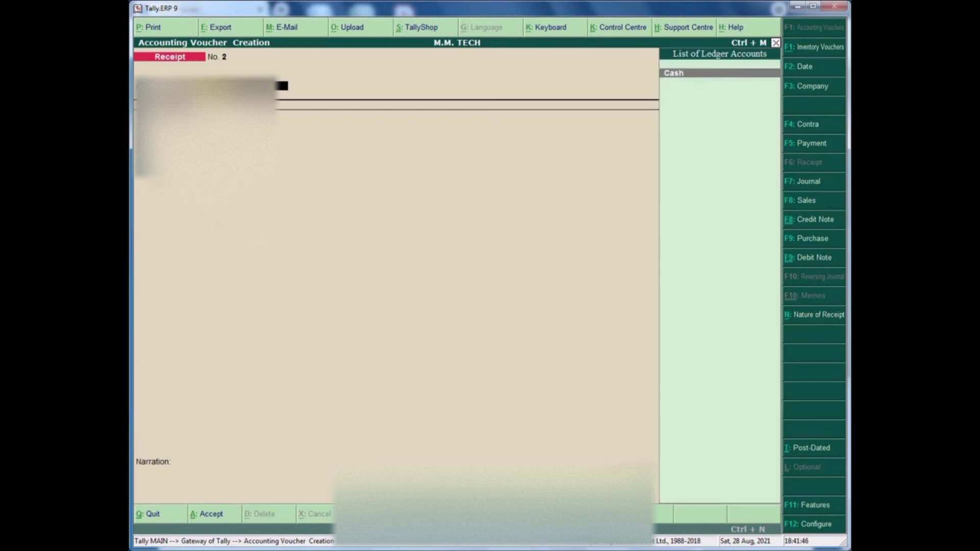
- Browse the ledger list, switch the voucher to Journal, then quit it without saving
key(Return)
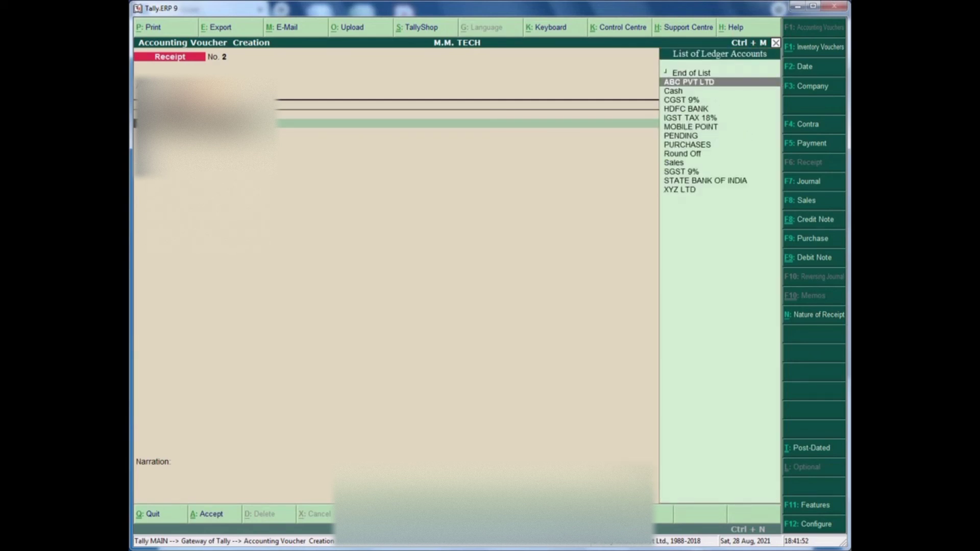
key(Down)
key(Down)
key(Down)
key(Down)
key(Down)
key(Down)
key(Down)
key(Down)
key(Down)
key(Down)
key(Down)
key(Down)
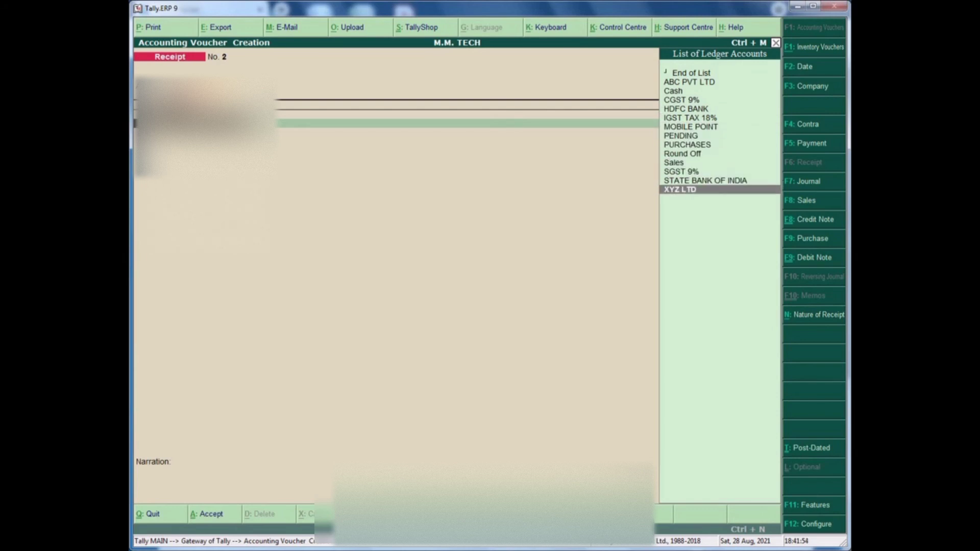
key(BackSpace)
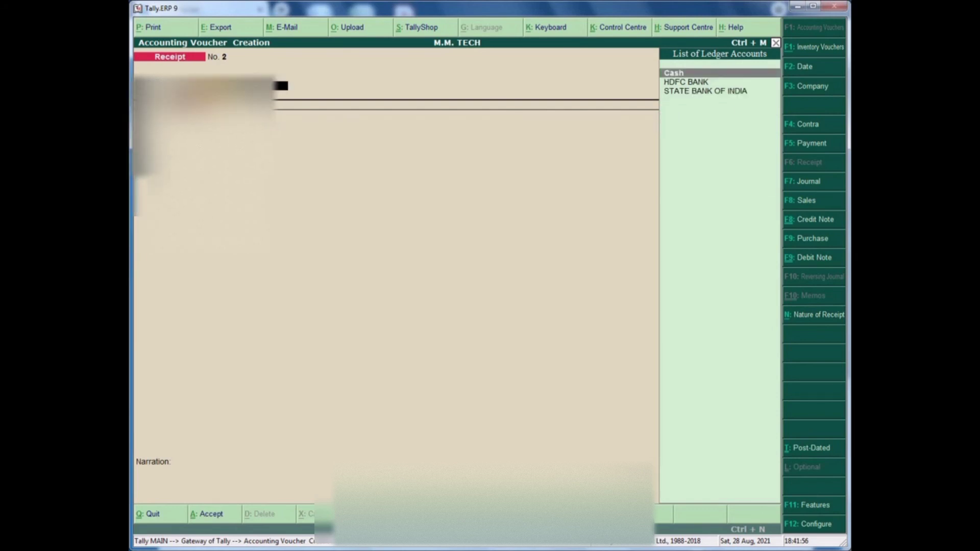
click(795, 182)
key(Escape)
key(y)
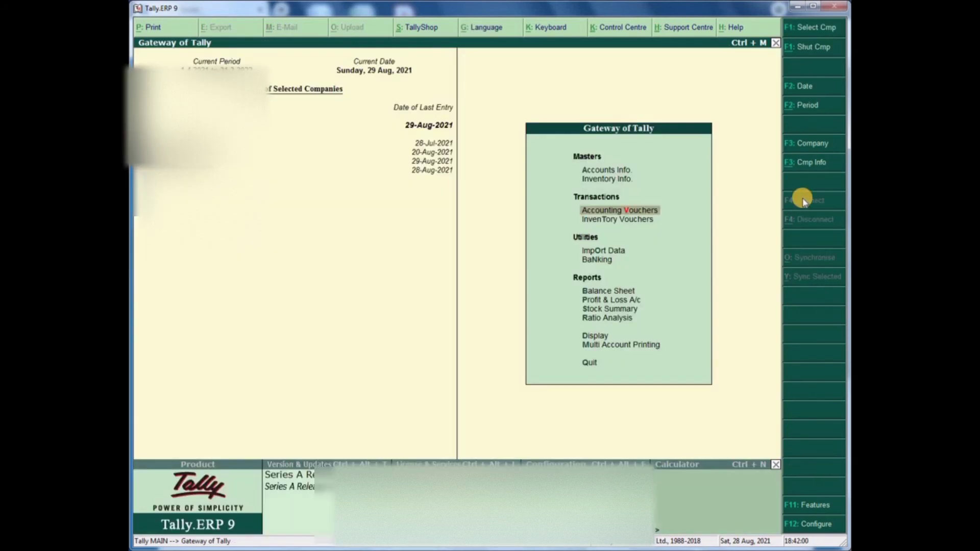
key(Return)
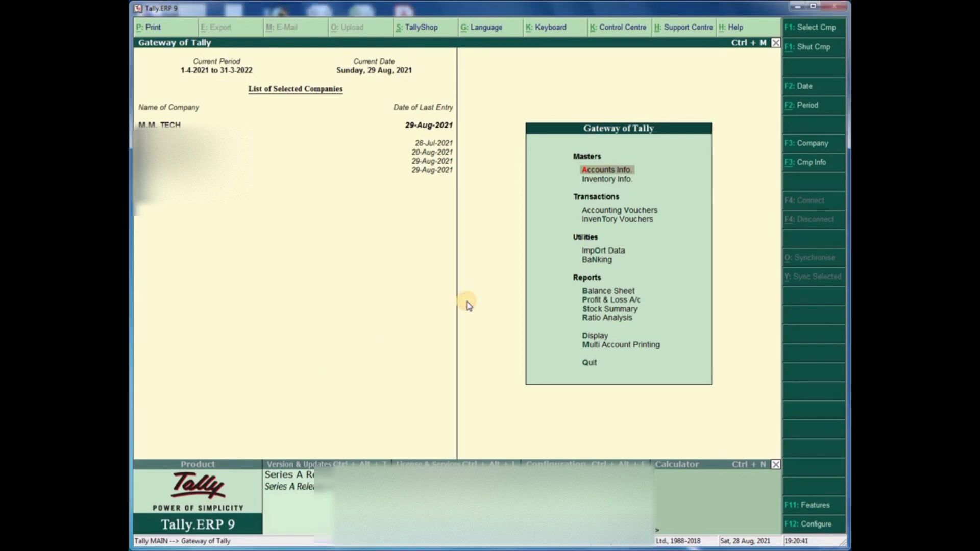
key(Down)
key(Down)
key(Down)
key(Down)
key(Down)
key(Down)
key(Down)
key(Down)
key(Down)
key(Down)
key(Down)
key(Up)
key(Return)
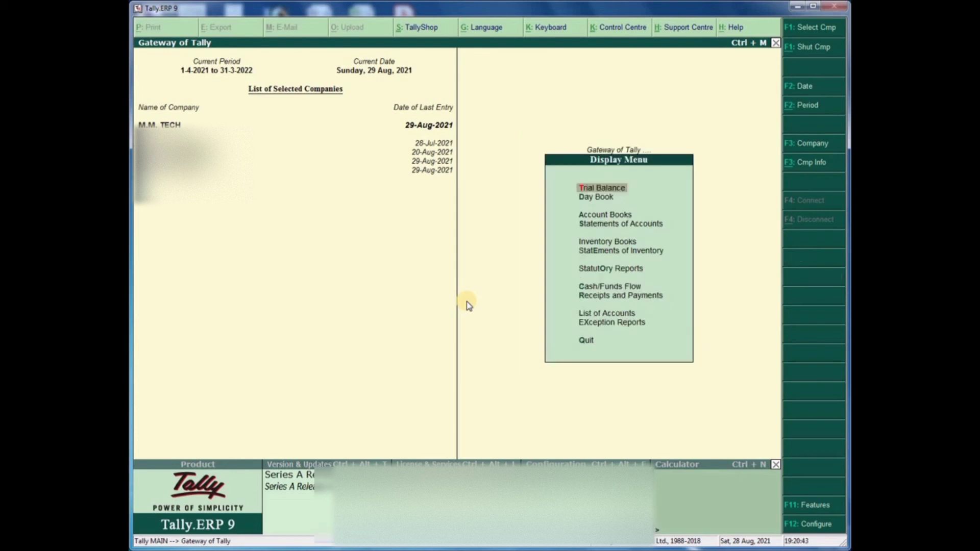
key(Down)
key(Down)
key(Return)
key(Down)
key(Down)
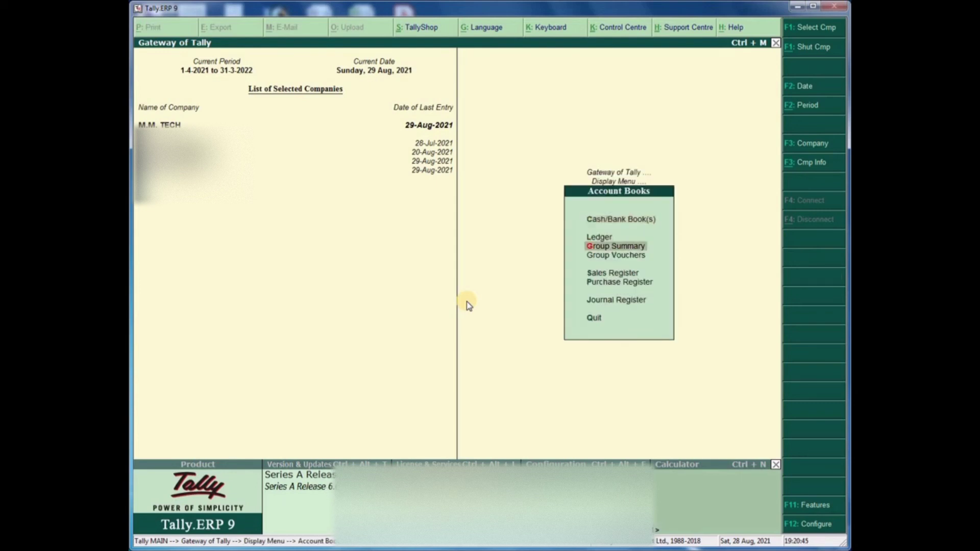
key(Up)
key(Return)
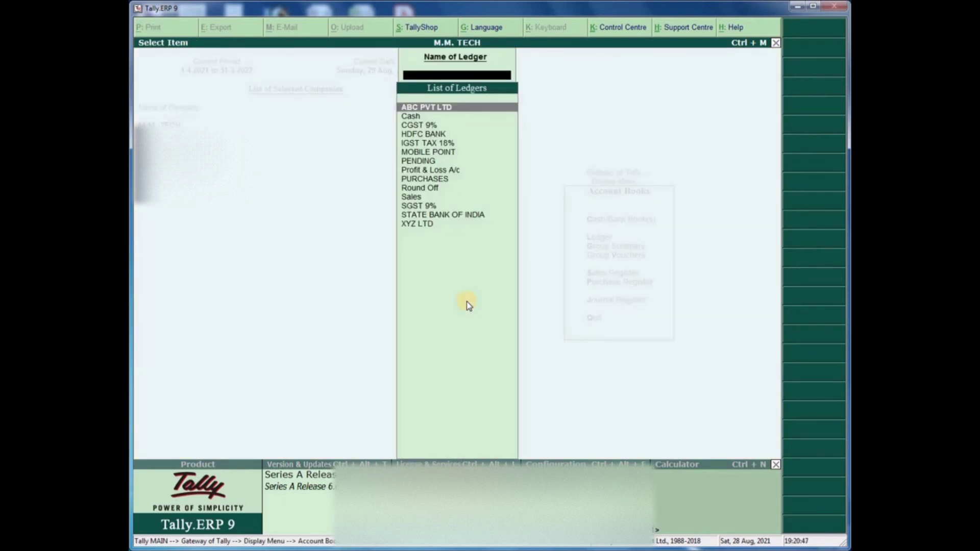
key(Down)
key(Down)
key(Down)
key(Down)
key(Down)
key(Down)
key(Down)
key(Down)
key(Down)
key(Down)
key(Down)
key(Down)
key(Down)
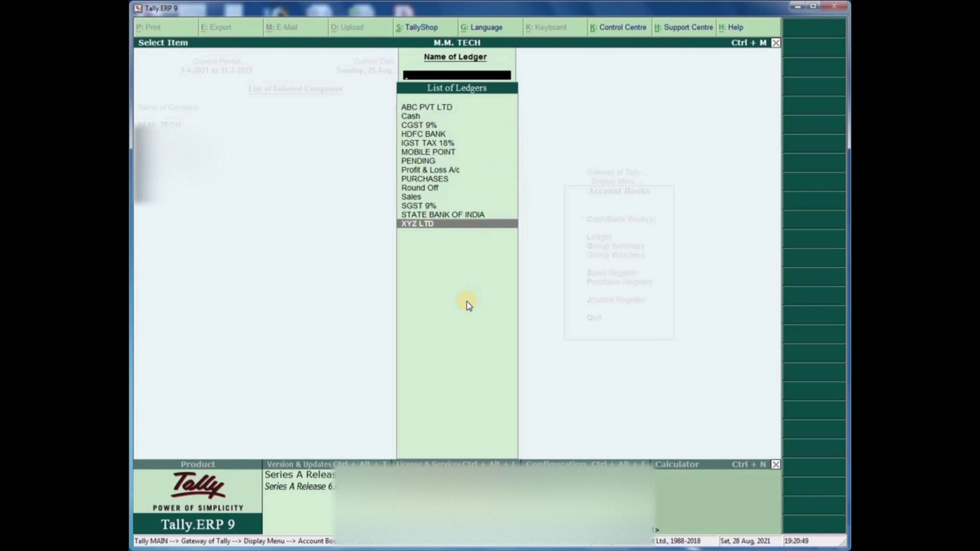
key(Return)
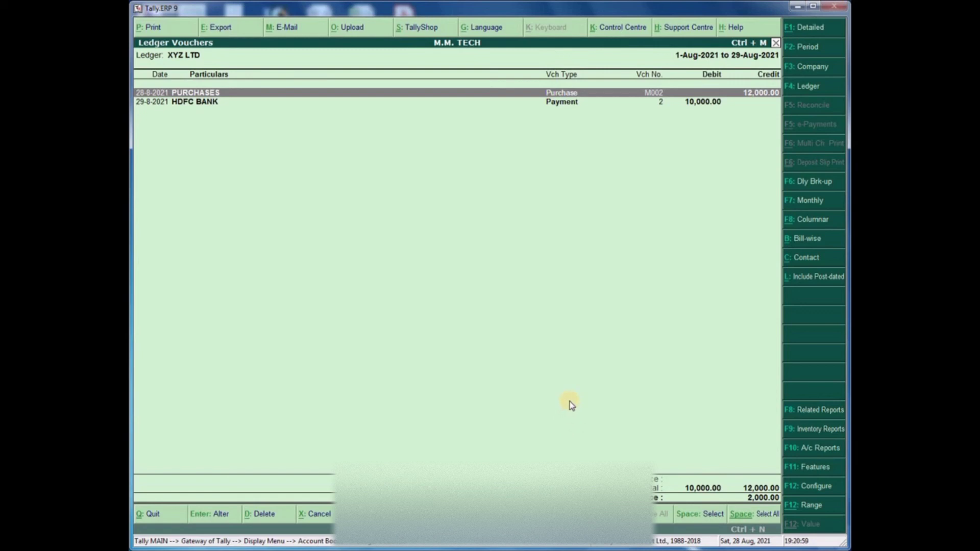
key(Escape)
key(Escape)
key(Escape)
key(Escape)
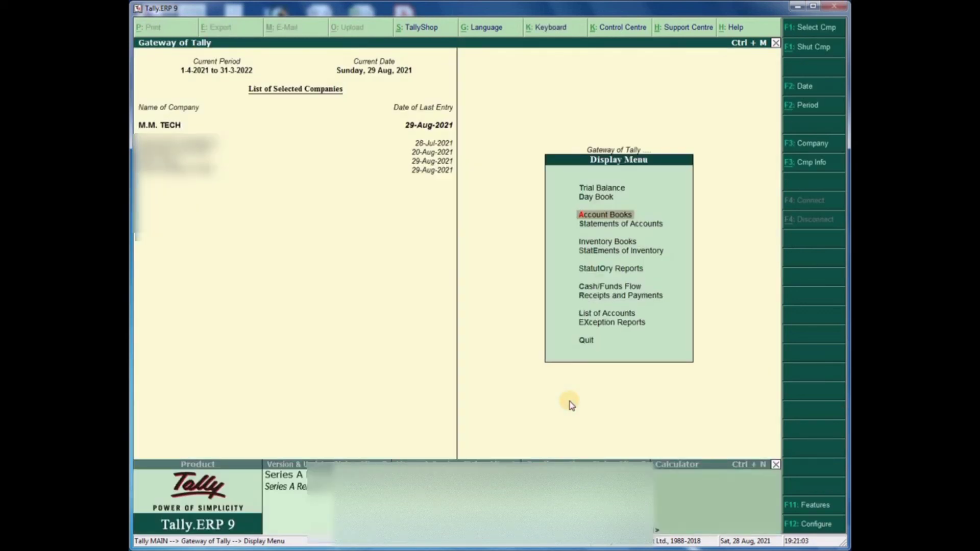
- Start a Journal voucher and debit XYZ LTD with 1,000.00
key(Escape)
key(Up)
key(Up)
key(Up)
key(Up)
key(Up)
key(Up)
key(Up)
key(Up)
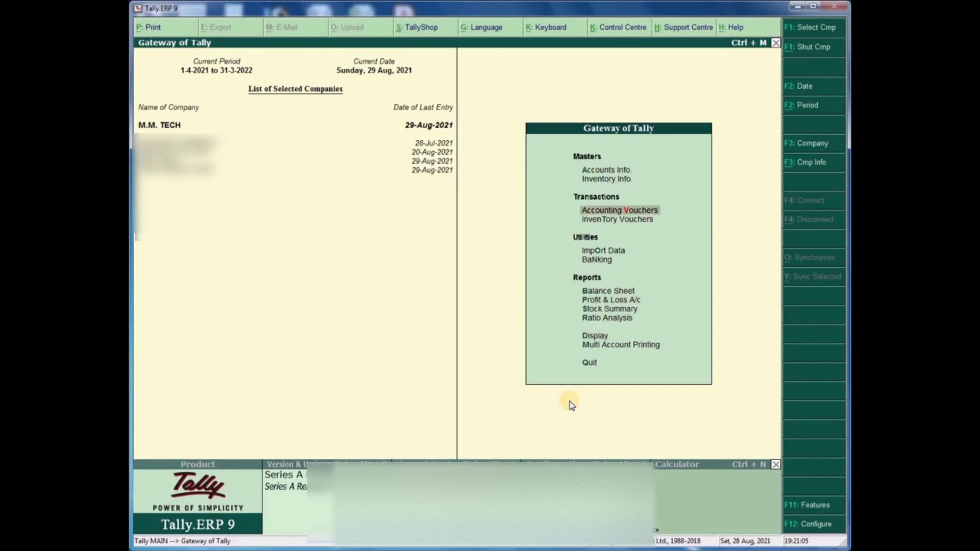
key(Return)
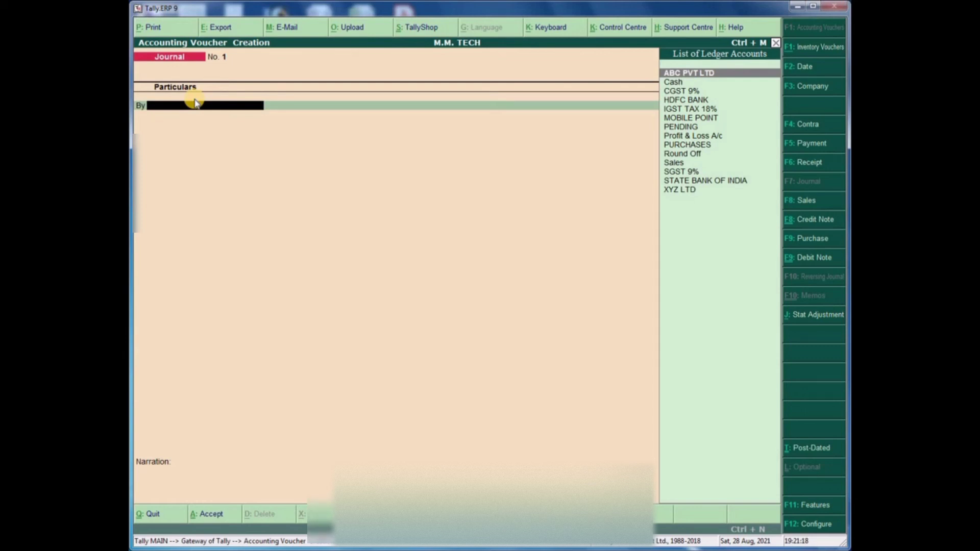
key(Down)
key(Down)
key(Down)
key(Down)
key(Down)
key(Down)
key(Down)
key(Down)
key(Down)
key(Down)
key(Down)
key(Down)
key(Down)
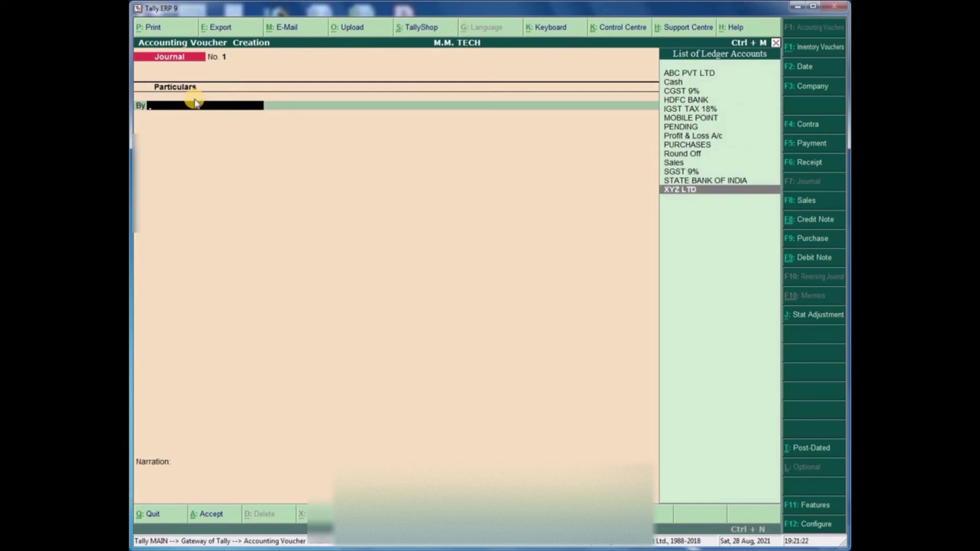
key(Return)
text(1)
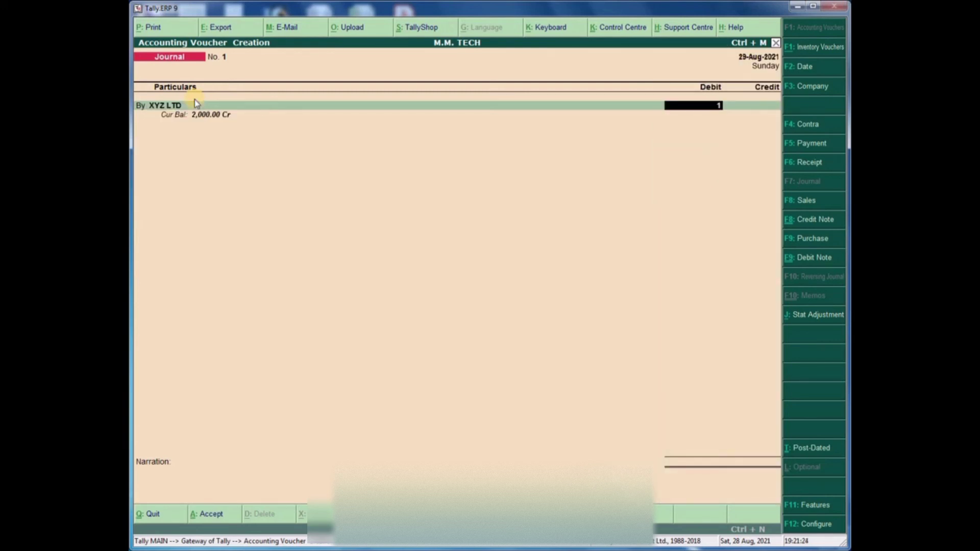
text(,000)
key(Return)
- Set the XYZ LTD bill reference type to On Account
key(Return)
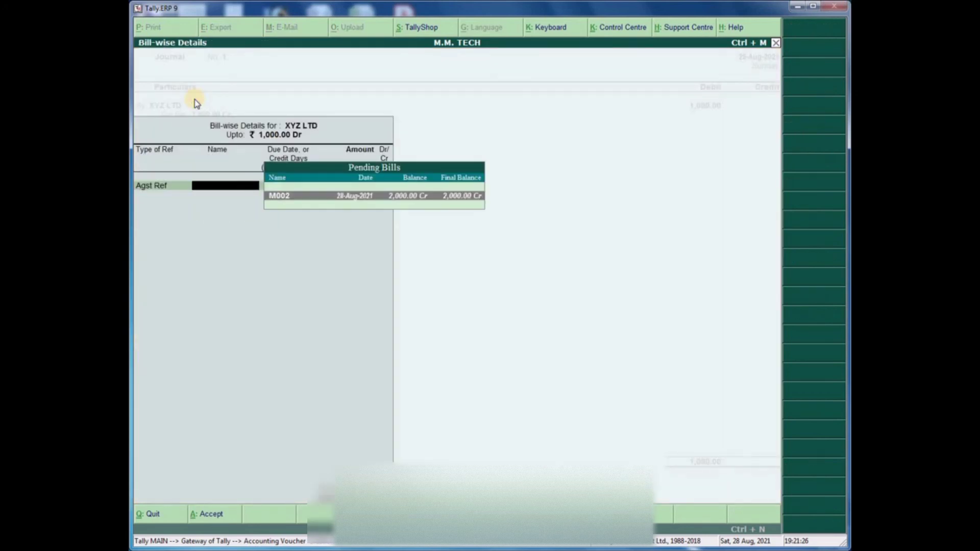
key(Return)
key(Return)
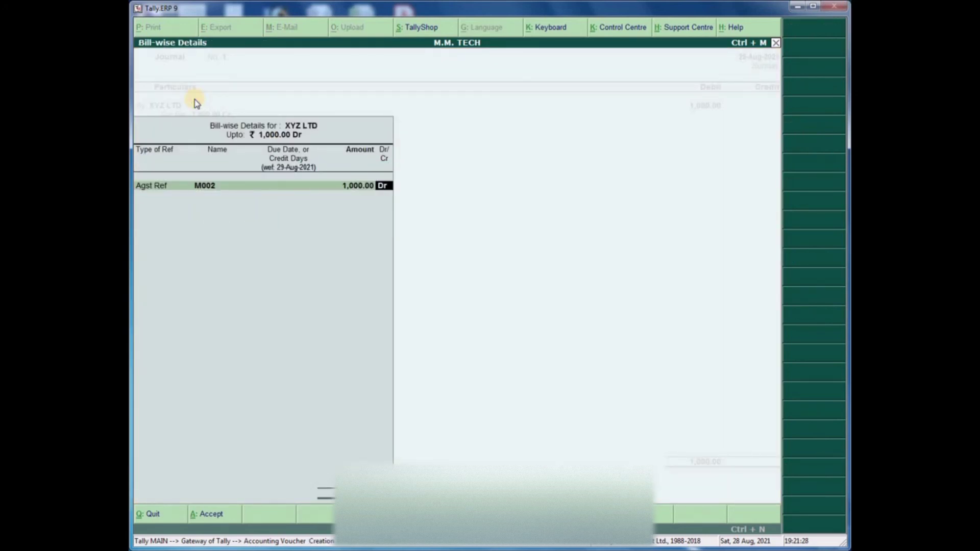
key(BackSpace)
key(BackSpace)
key(BackSpace)
key(Return)
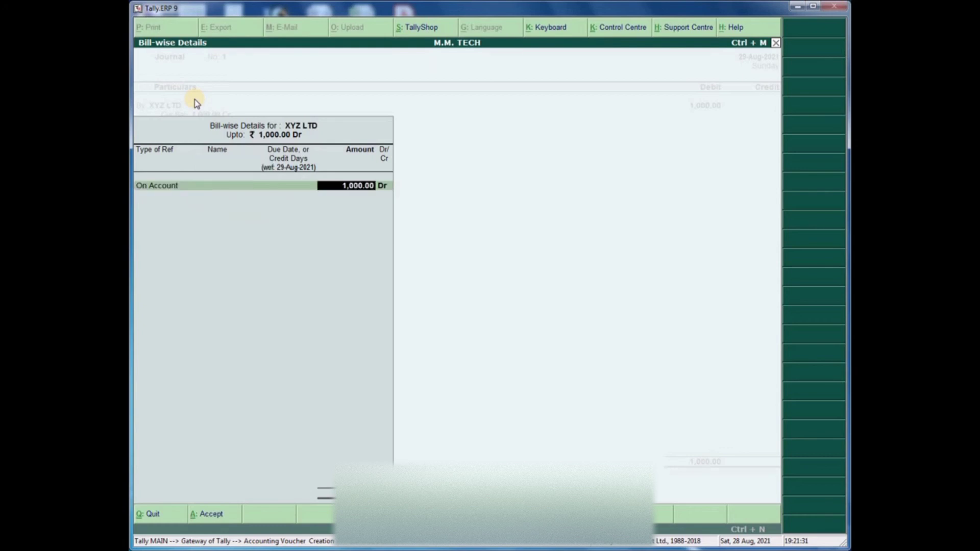
key(Return)
key(Return)
key(Return)
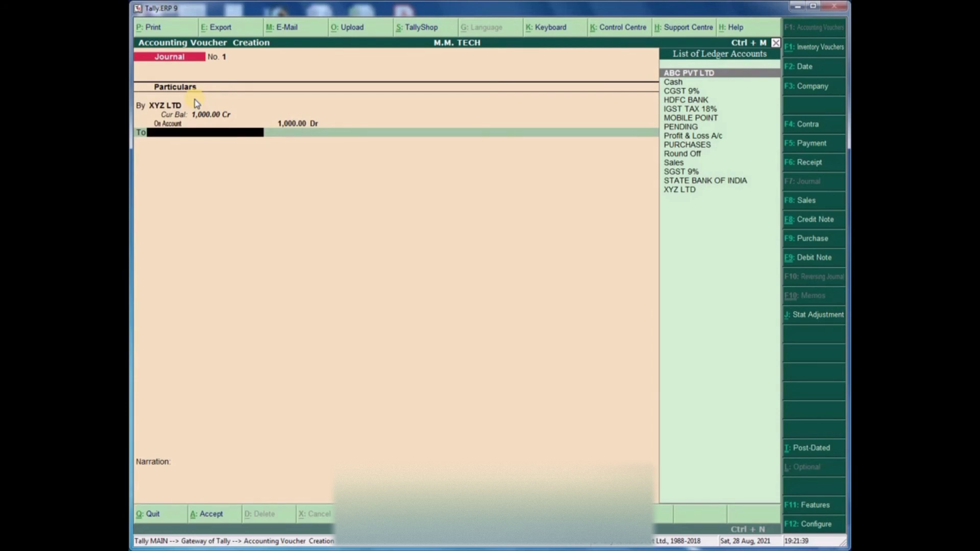
key(alt+c)
- Name the new ledger Discount and Scheme, group it under Direct Incomes, and save it
text(D)
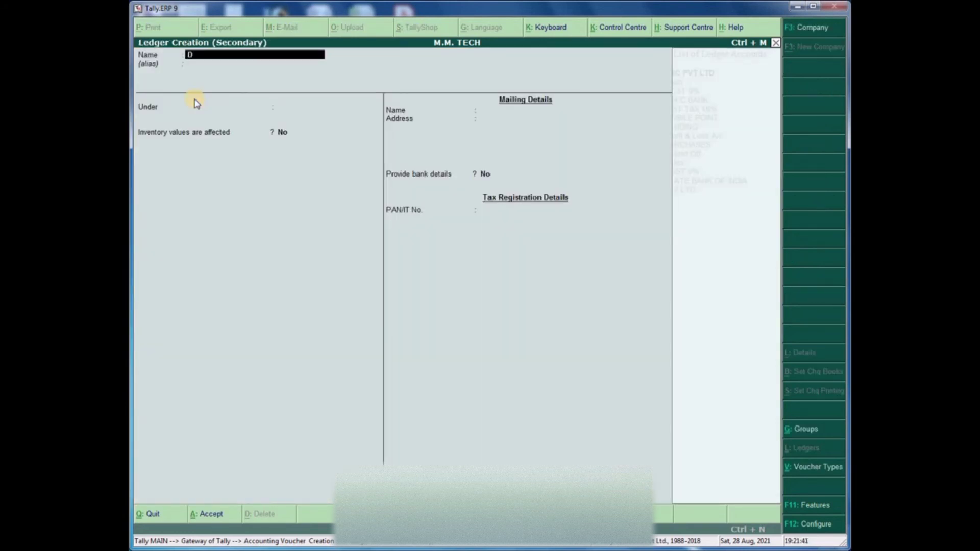
text(iscount and Scheme)
key(Return)
key(Return)
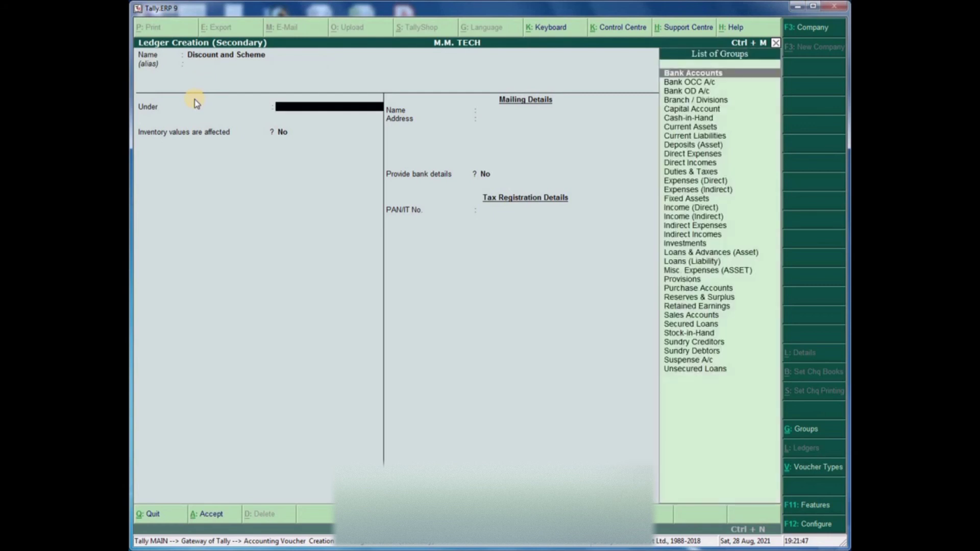
text(In)
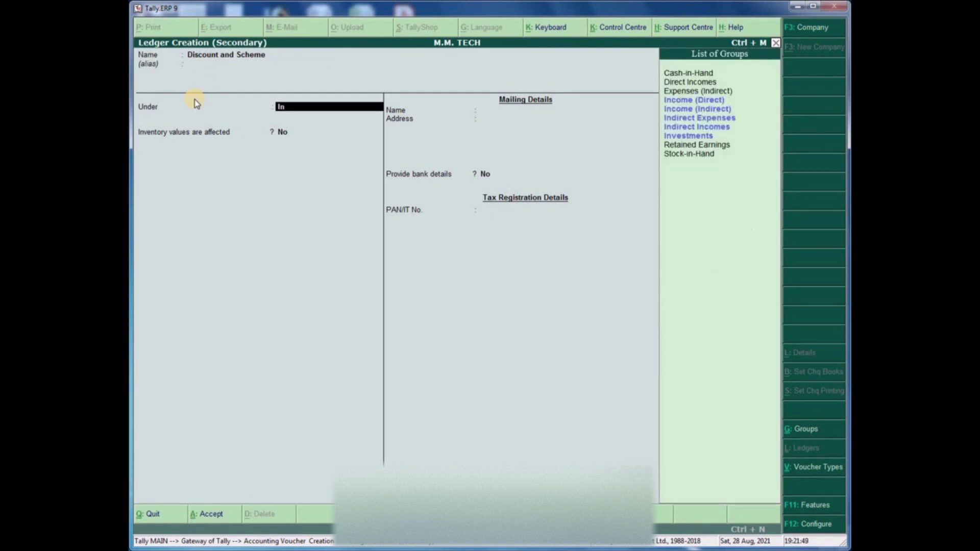
key(Down)
key(Down)
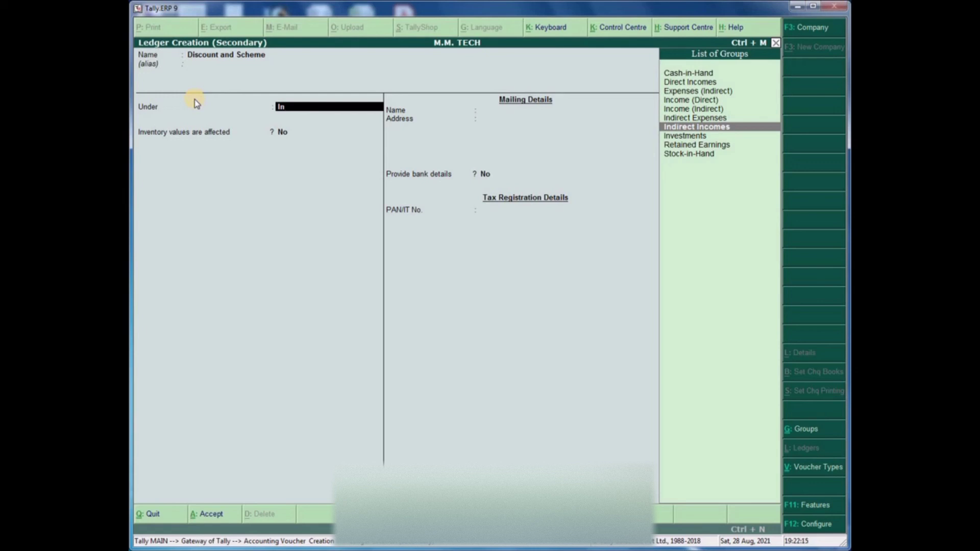
key(BackSpace)
key(BackSpace)
text(Dir)
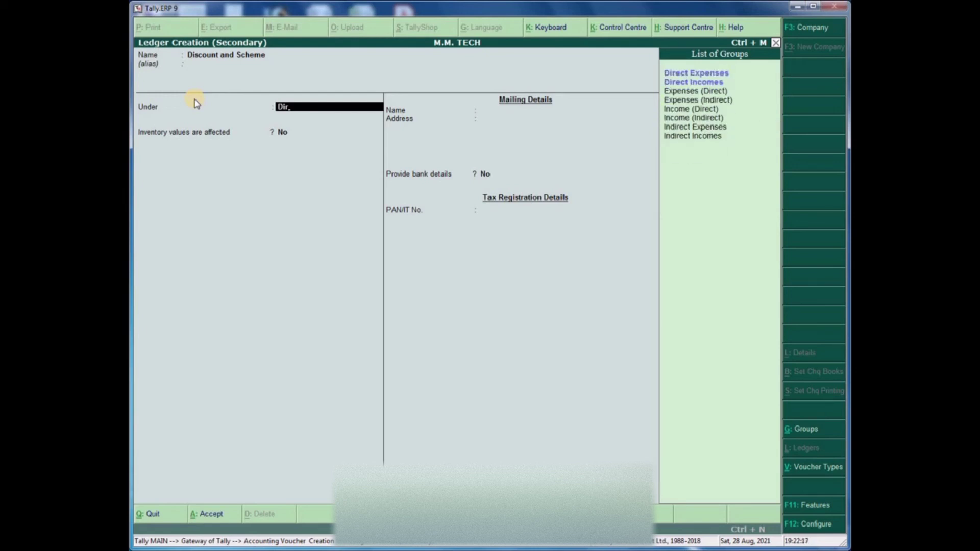
key(Down)
key(Return)
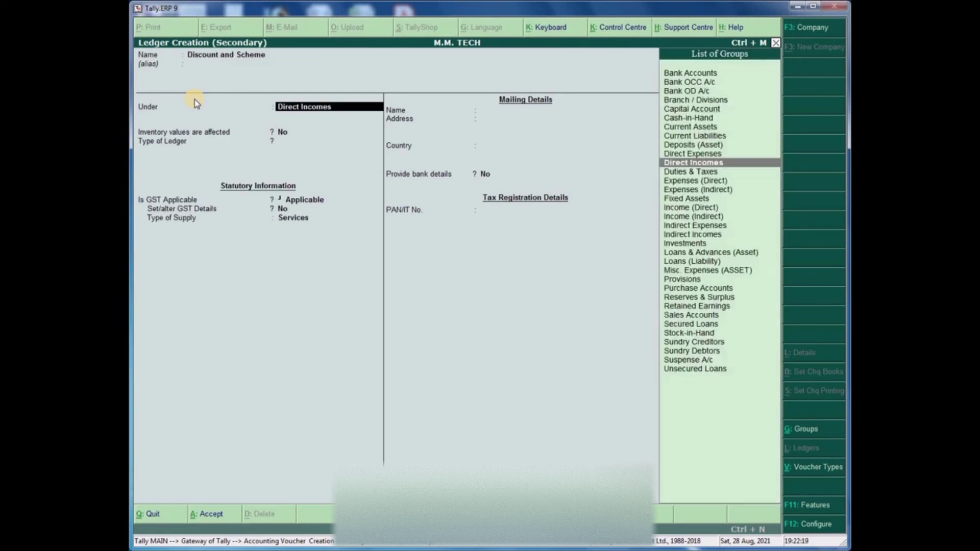
key(Return)
key(Return)
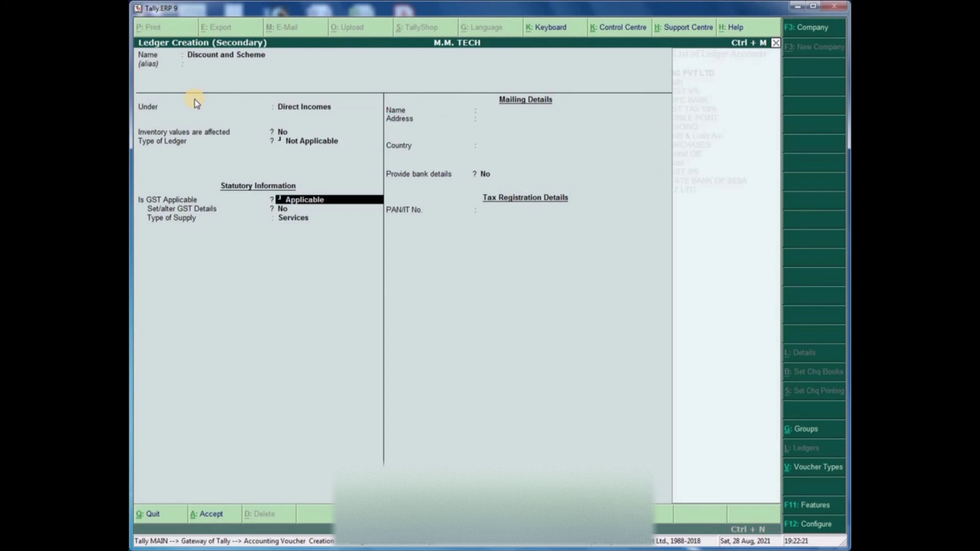
key(Return)
key(Return)
key(Return)
key(Return)
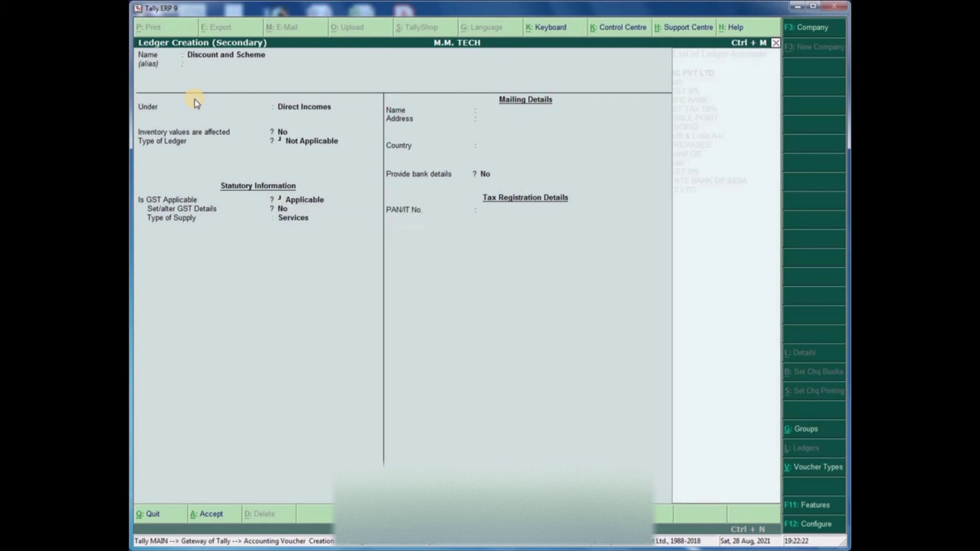
key(Return)
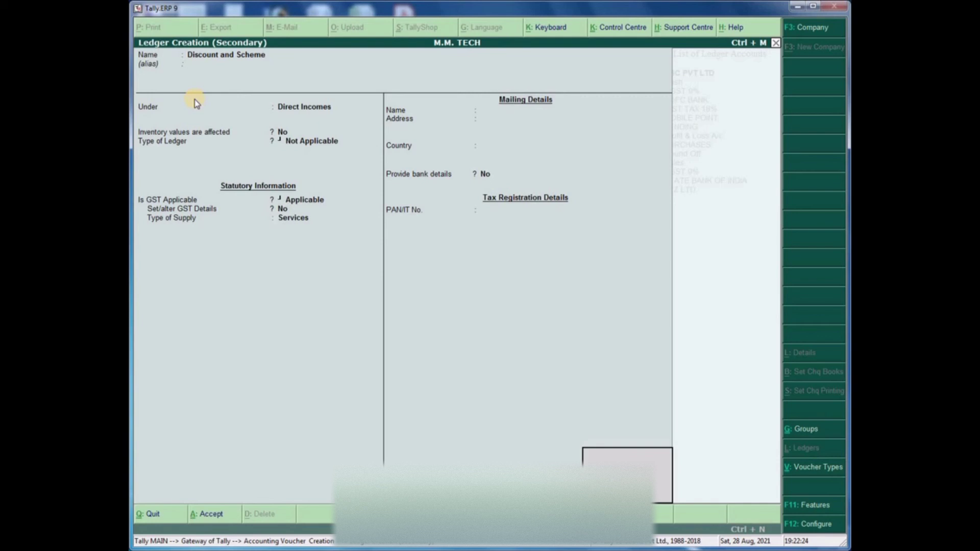
key(Return)
key(Return)
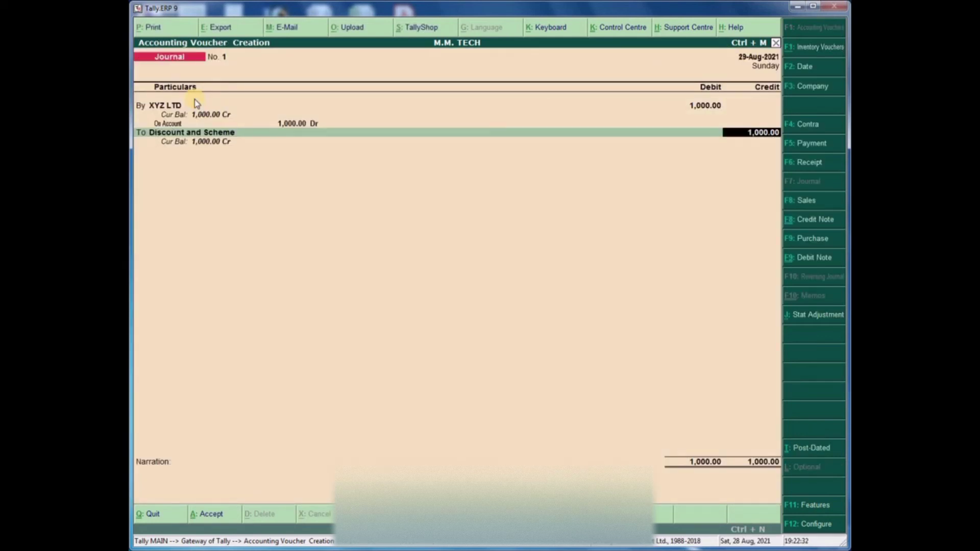
- Enter the narration 'BEING AMOUNT CREDITED TO RETAILER. FOR MONT'
key(Return)
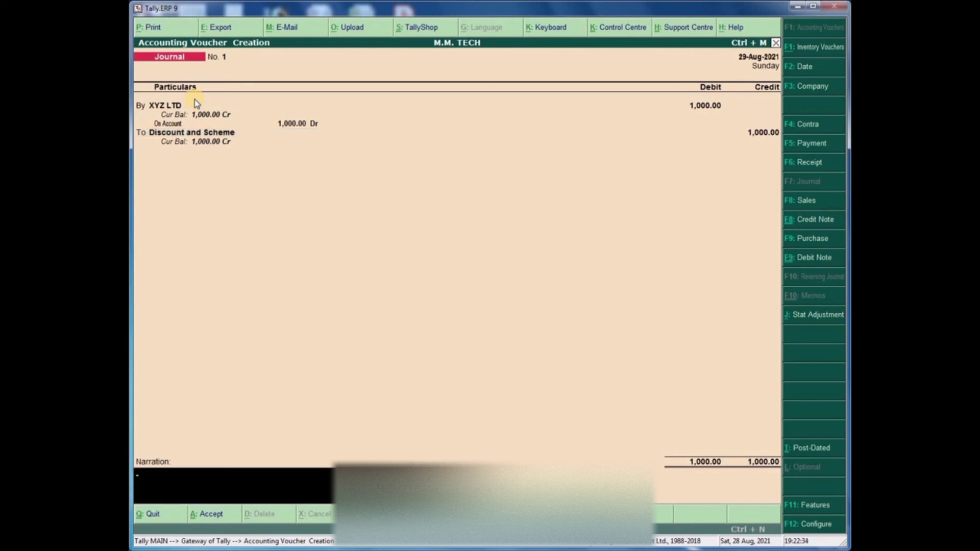
text(BEING AMOUNT CREDITED)
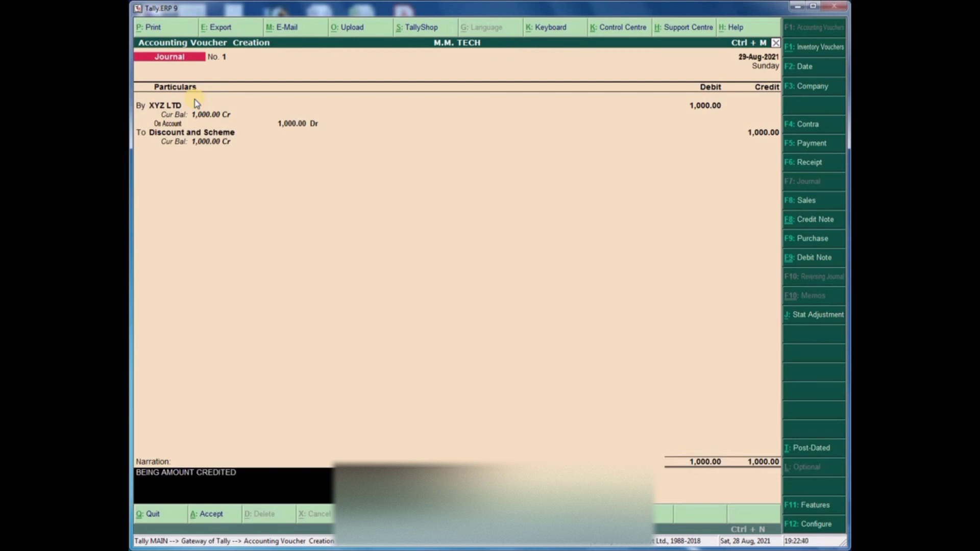
text( TO RETAILER. FOR MOY)
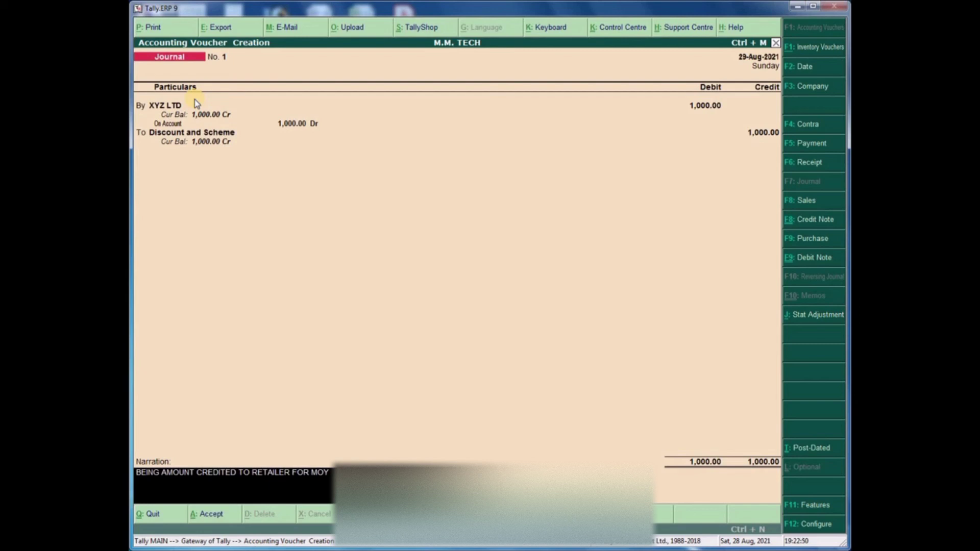
key(BackSpace)
text(NT)
- Change the journal date to 28-8 and save the voucher
key(F2)
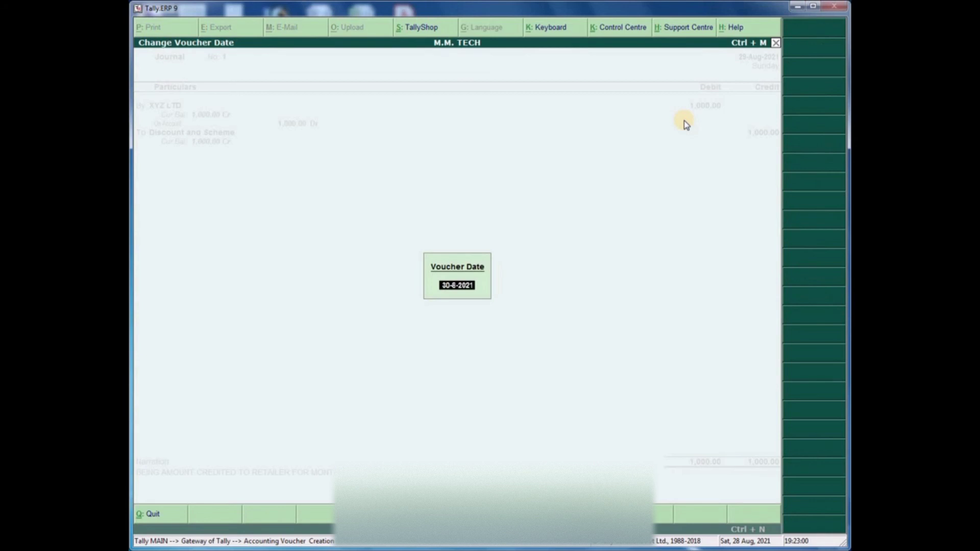
text(28-8)
key(Return)
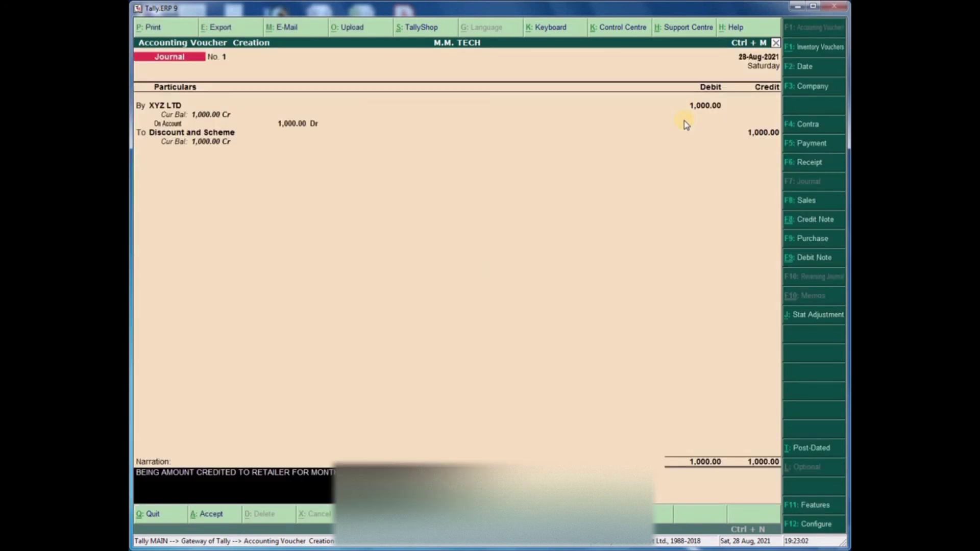
key(Return)
key(Return)
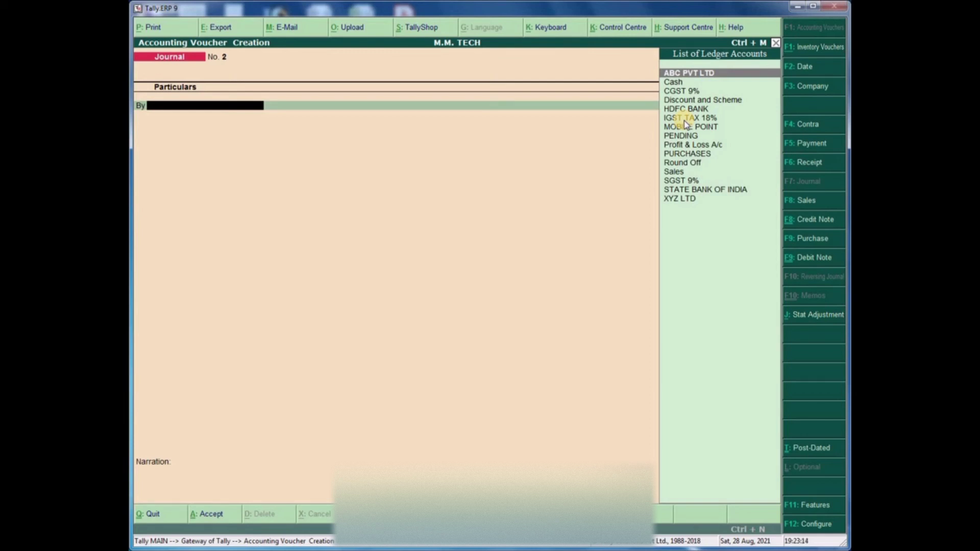
- Quit the blank journal and open the ledger list under Display > Account Books
key(Escape)
key(Return)
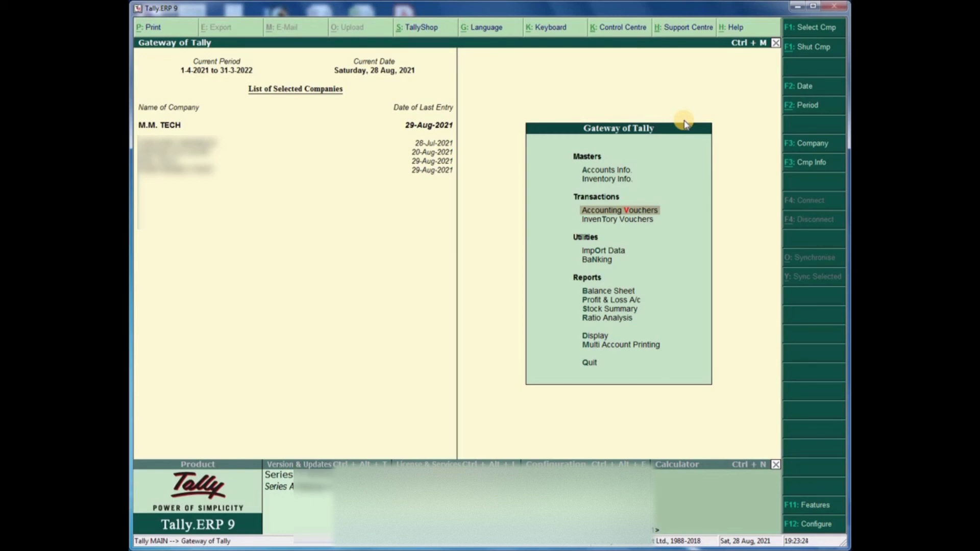
key(Down)
key(Down)
key(Down)
key(Down)
key(Down)
key(Down)
key(Down)
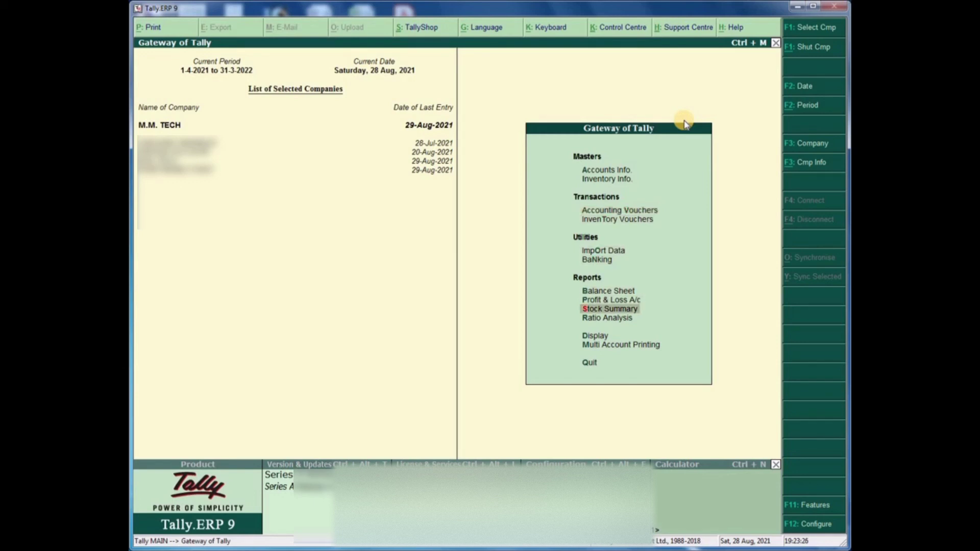
key(Down)
key(Return)
key(Down)
key(Down)
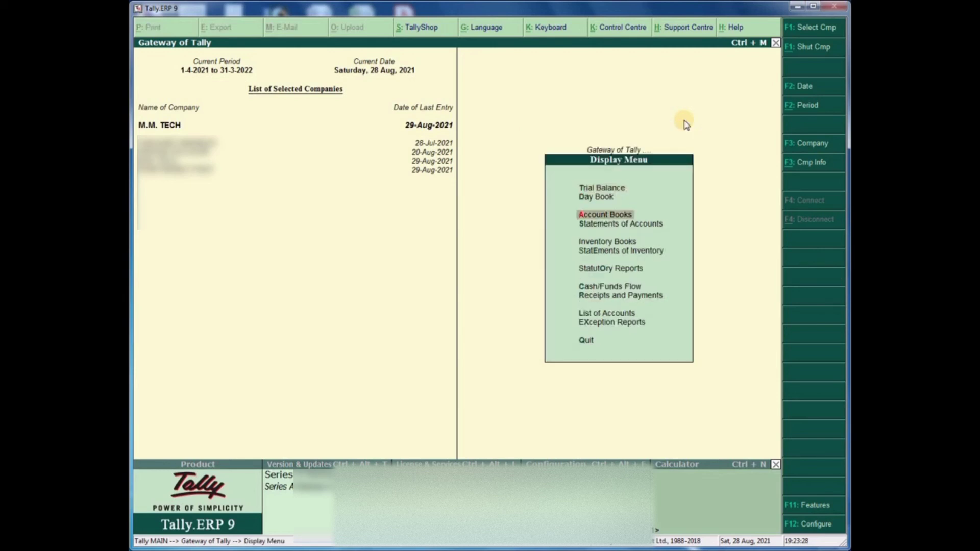
key(Return)
key(Down)
key(Return)
- Open the XYZ LTD ledger, review its vouchers, and back out to Account Books
key(Down)
key(Down)
key(Down)
key(Down)
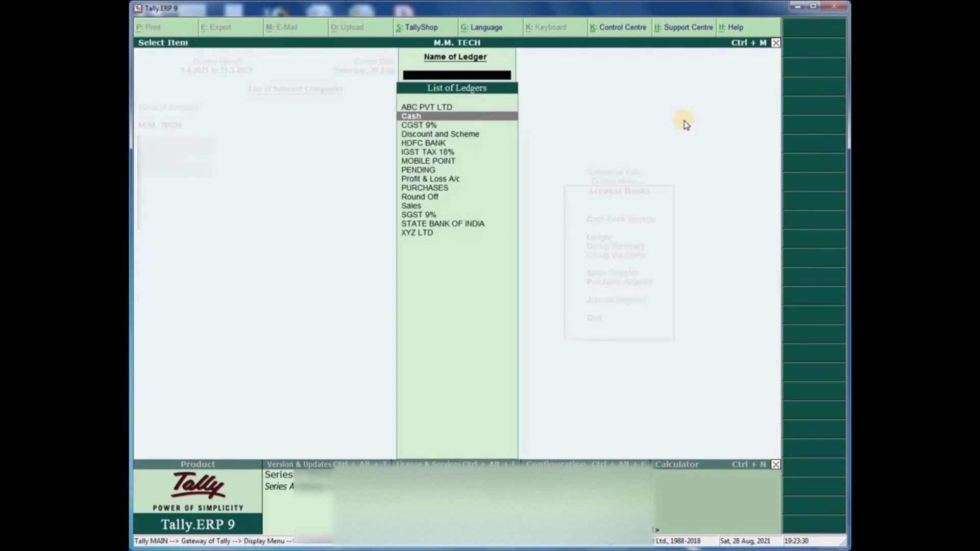
key(Down)
key(Down)
key(Down)
key(Down)
key(Down)
key(Down)
key(Down)
key(Down)
key(Down)
key(Down)
key(Return)
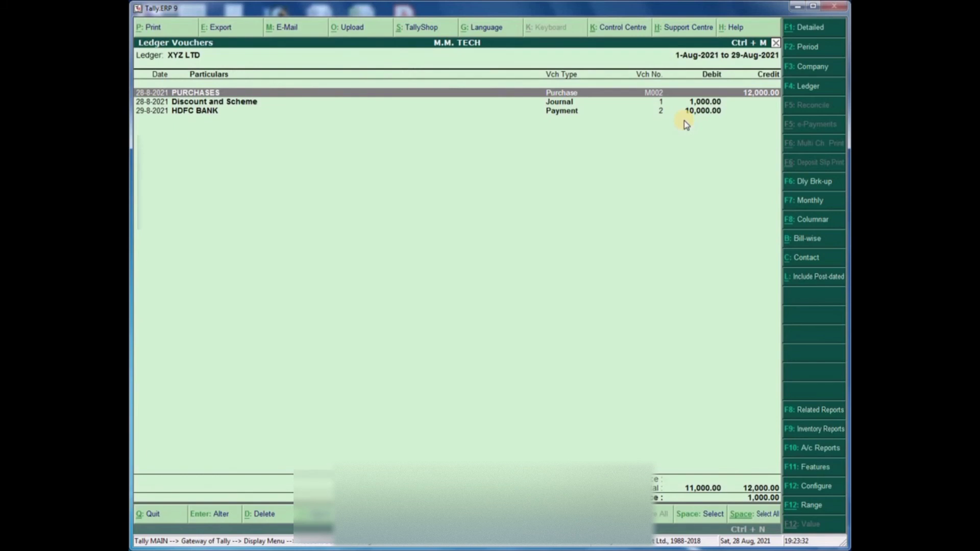
key(Down)
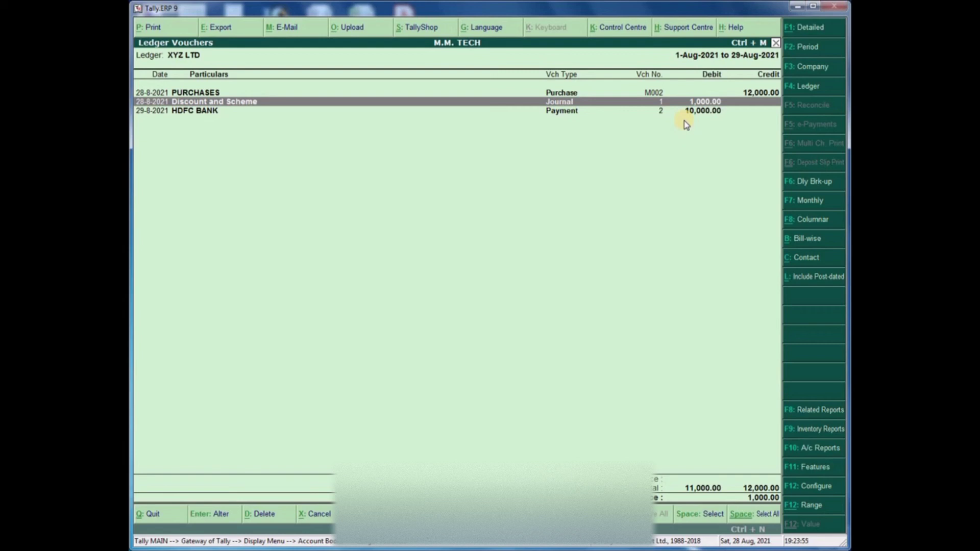
key(Escape)
key(Escape)
key(Escape)
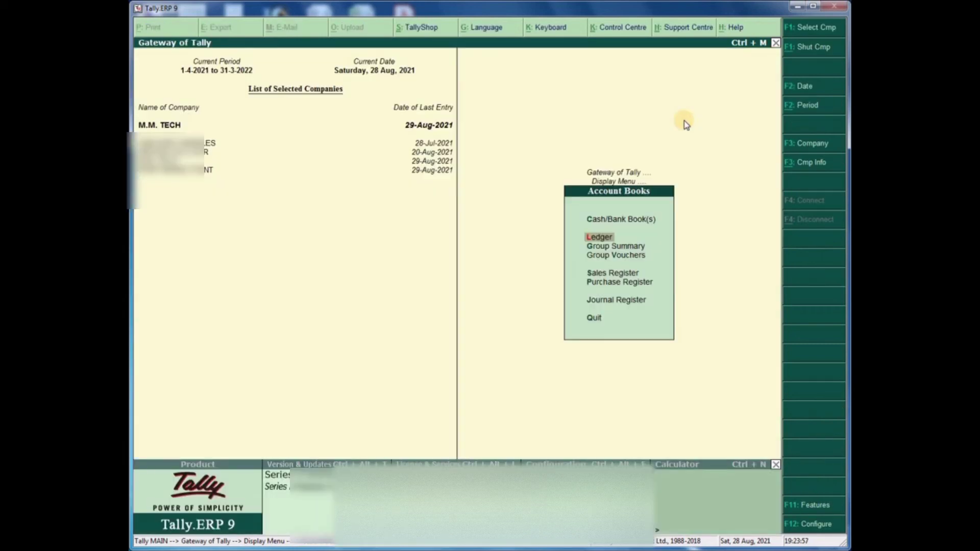
- From the journal's debit line, create a ledger named COMPUTER under Current Assets
key(Escape)
key(Escape)
key(Escape)
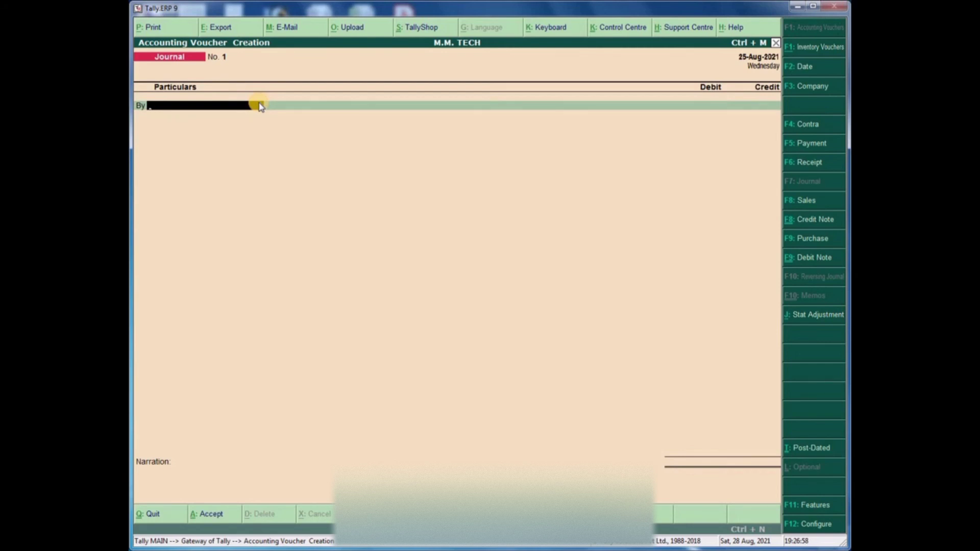
key(alt+c)
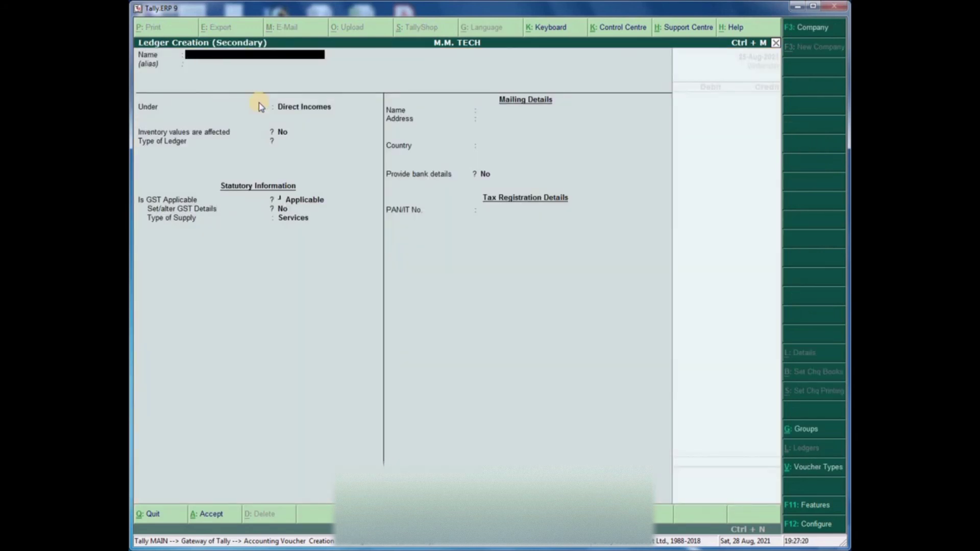
text(COMPUTER)
key(Return)
key(Return)
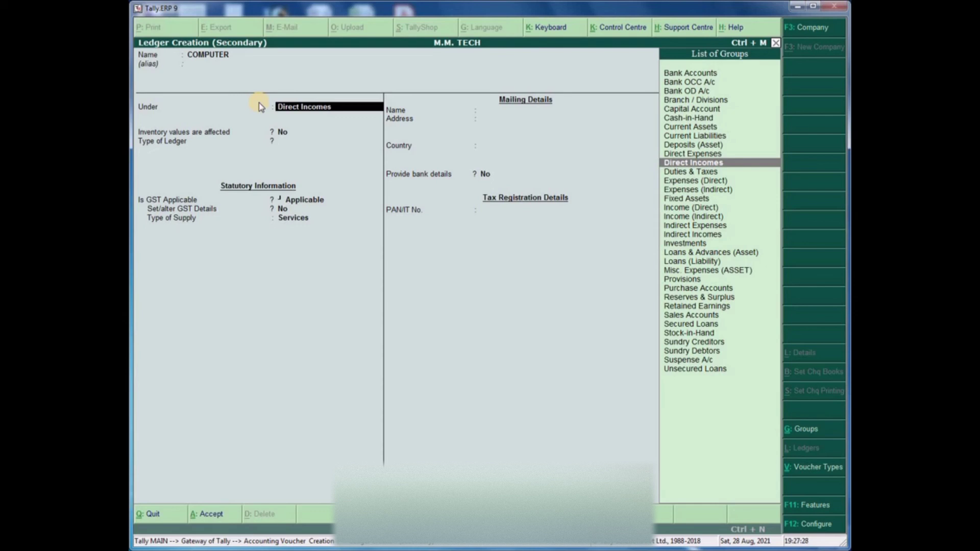
key(Up)
key(Up)
key(Up)
key(Up)
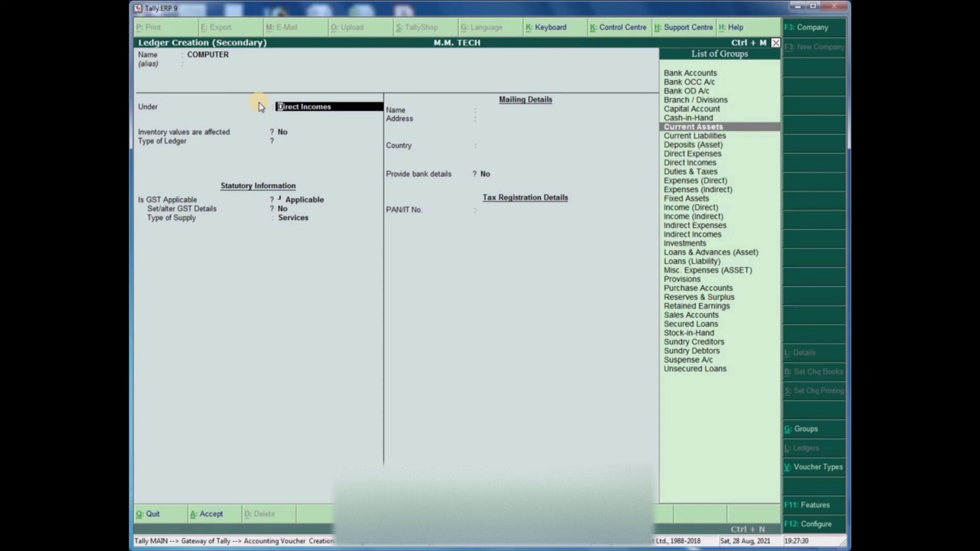
key(Return)
key(Return)
key(Return)
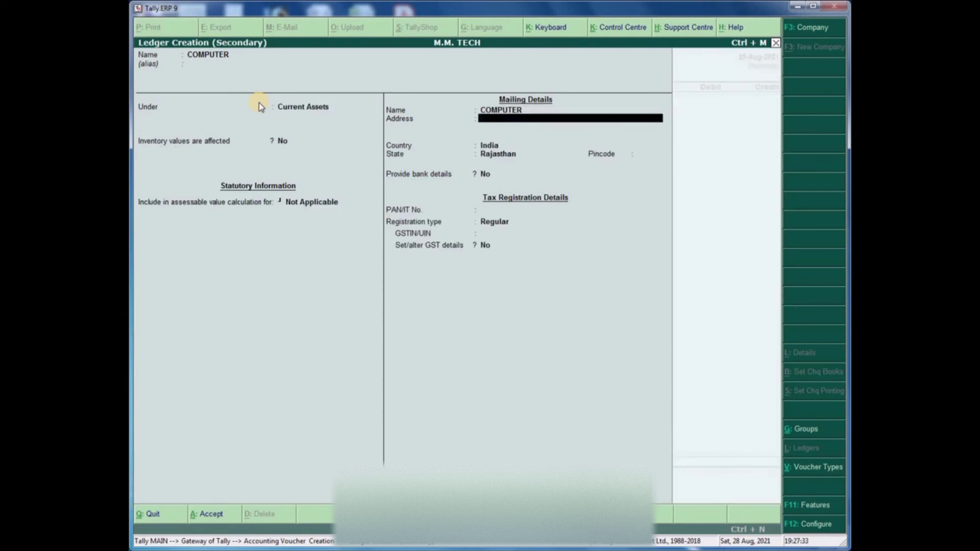
key(Return)
key(Return)
key(Return)
key(Return)
key(Return)
key(Return)
key(Return)
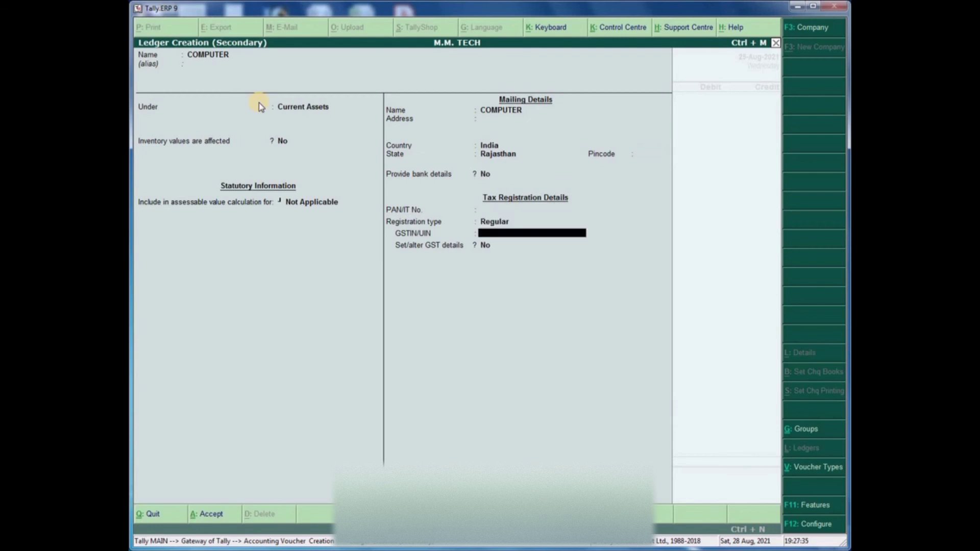
key(Return)
key(Return)
key(Return)
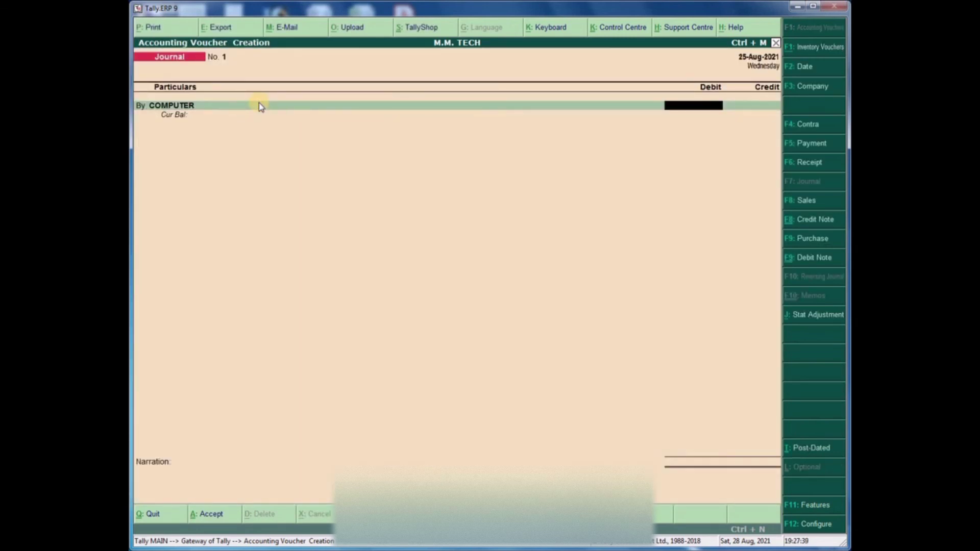
- Debit COMPUTER 20,000 and CGST 9% 1,800 in the journal
text(20000)
key(Return)
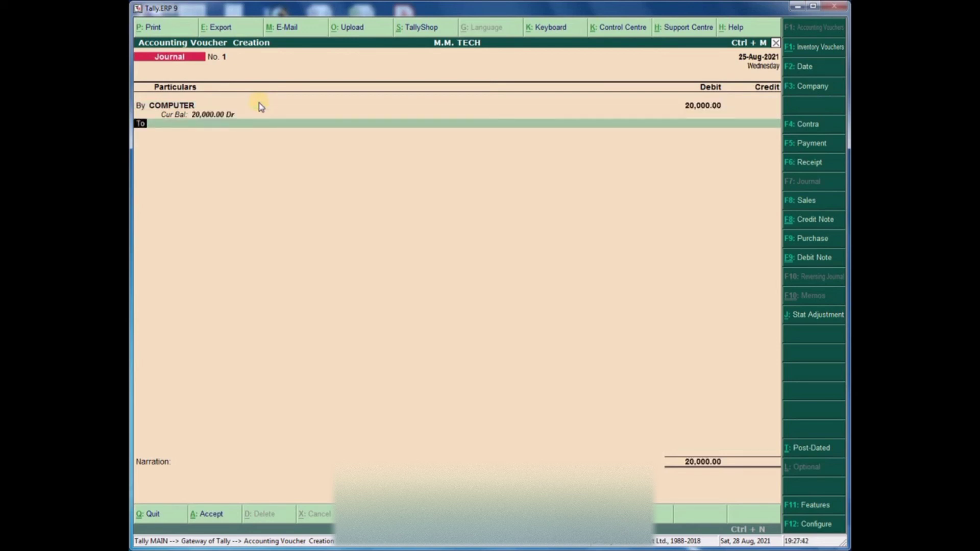
text(by)
key(Return)
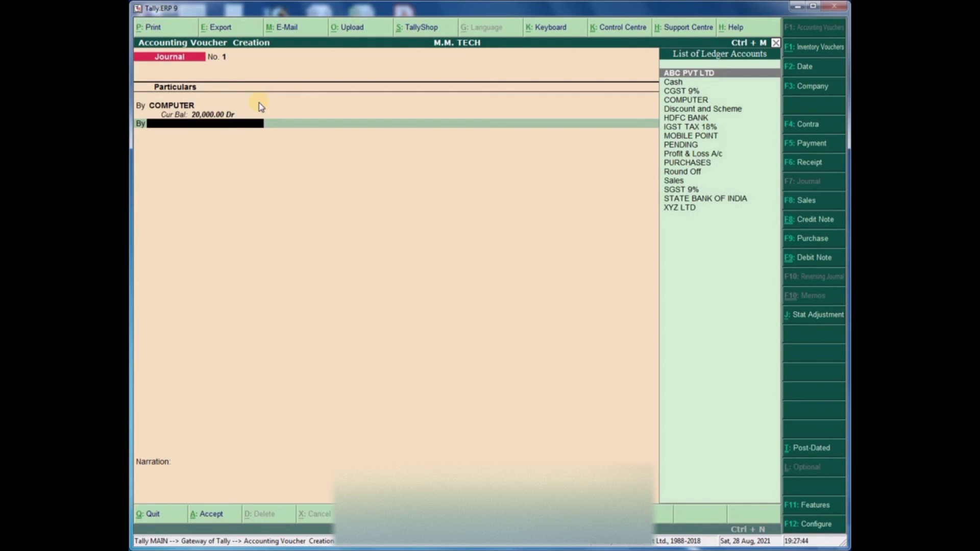
text(CGS)
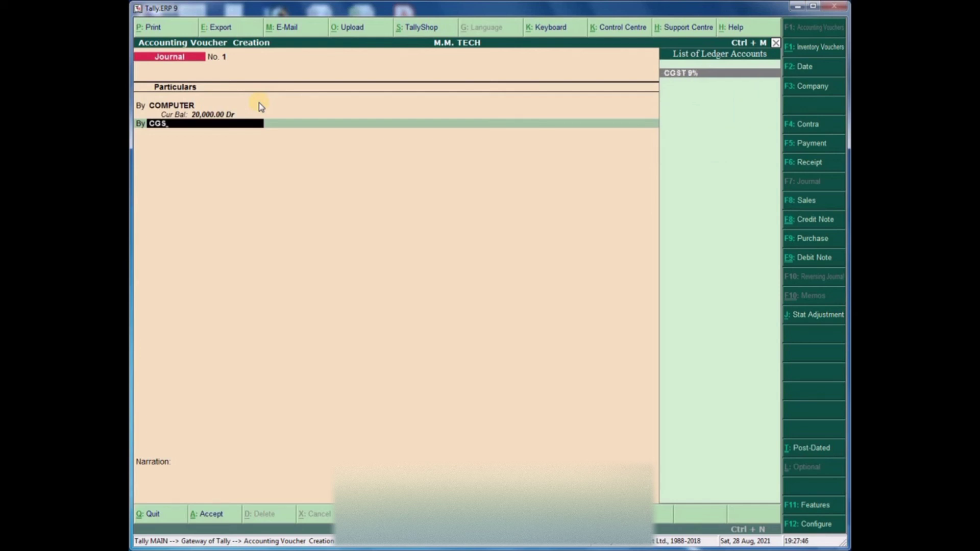
key(Return)
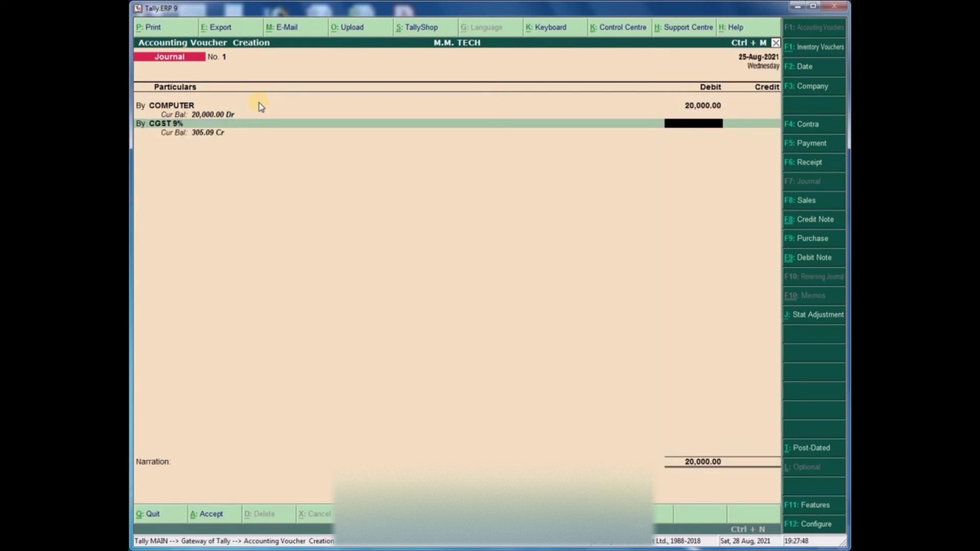
text(1800)
key(Return)
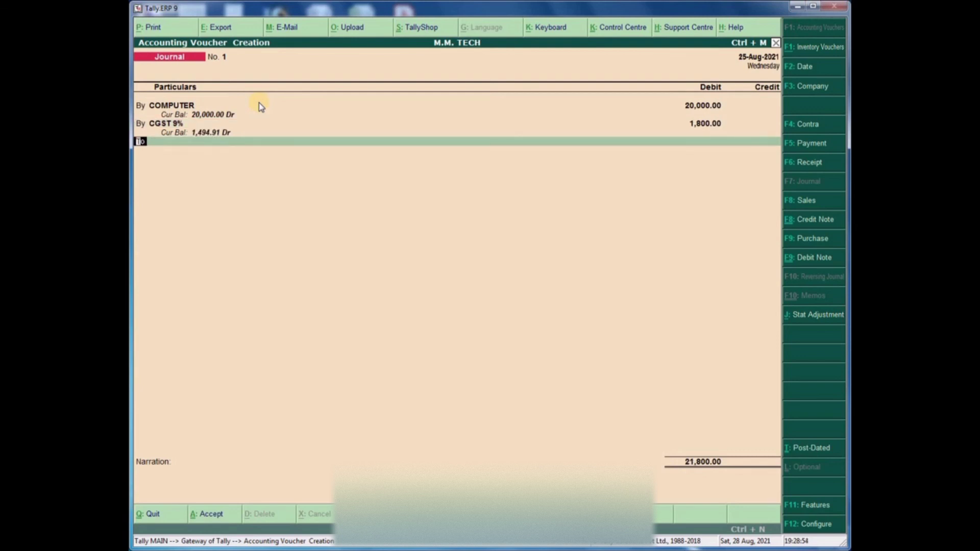
- Add a third debit line for SGST 9% of 1,800
key(b)
key(Return)
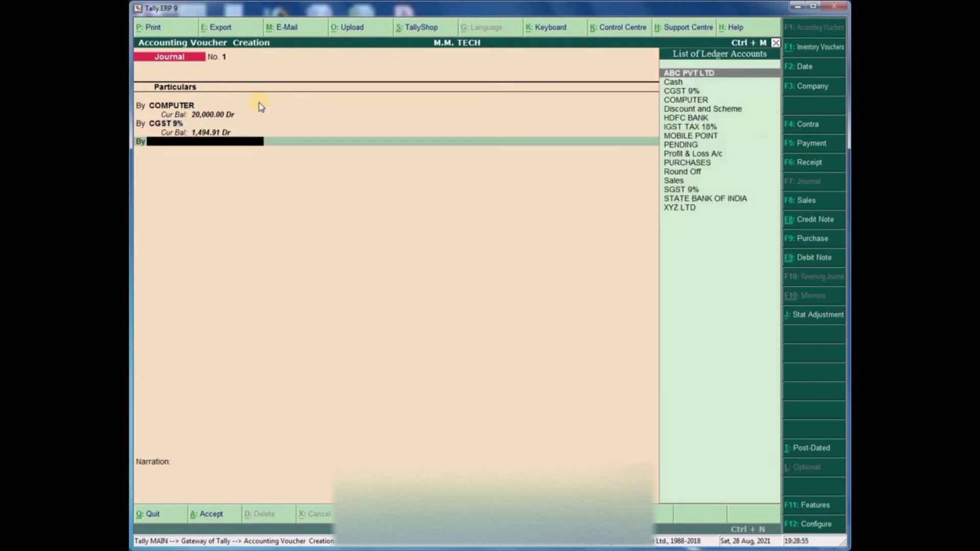
text(SGST)
key(Return)
text(1800)
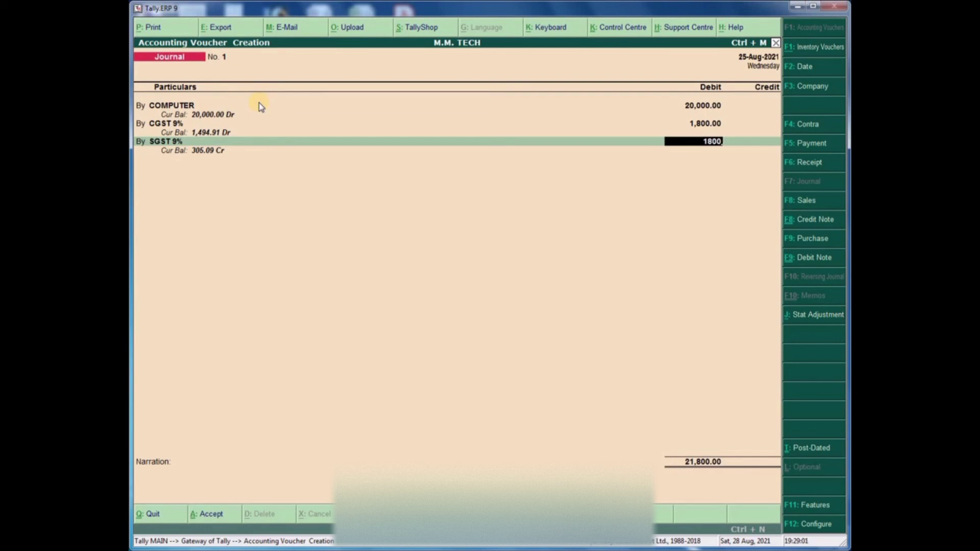
key(Return)
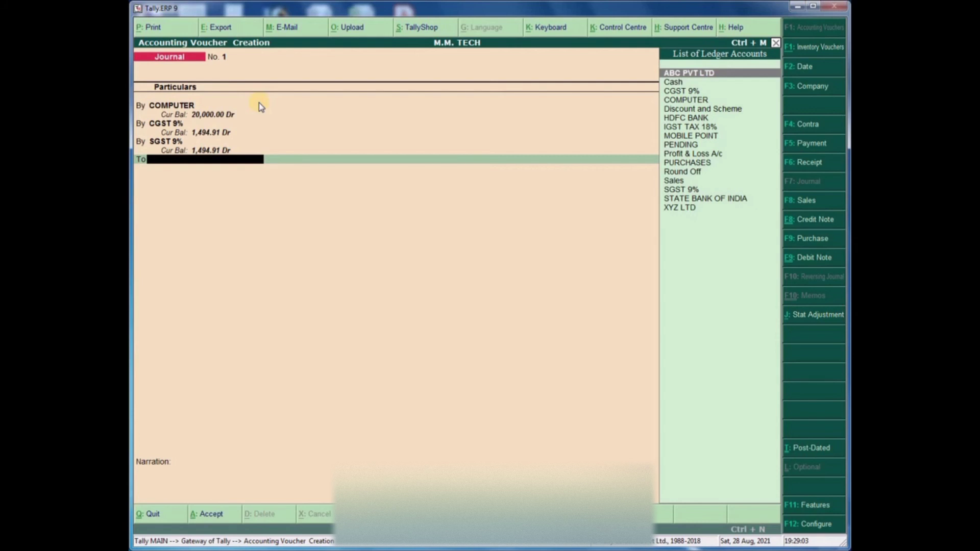
- Credit XYZ LTD 23,600 On Account, add narration INV. NO 1234, and save
key(Down)
key(Down)
key(Down)
key(Down)
key(Down)
key(Down)
key(Down)
key(Down)
key(Down)
key(Down)
key(Down)
key(Down)
key(Down)
key(Down)
key(Down)
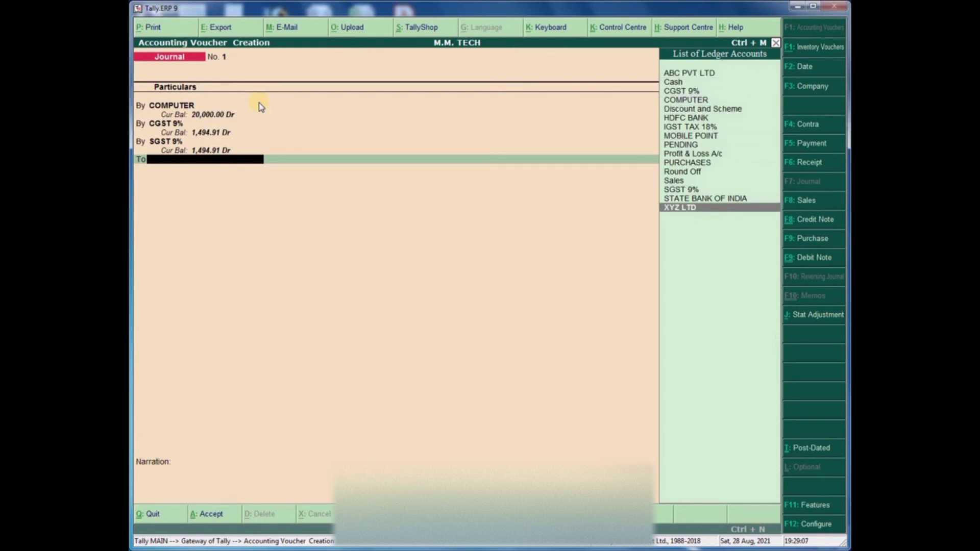
key(Return)
key(Return)
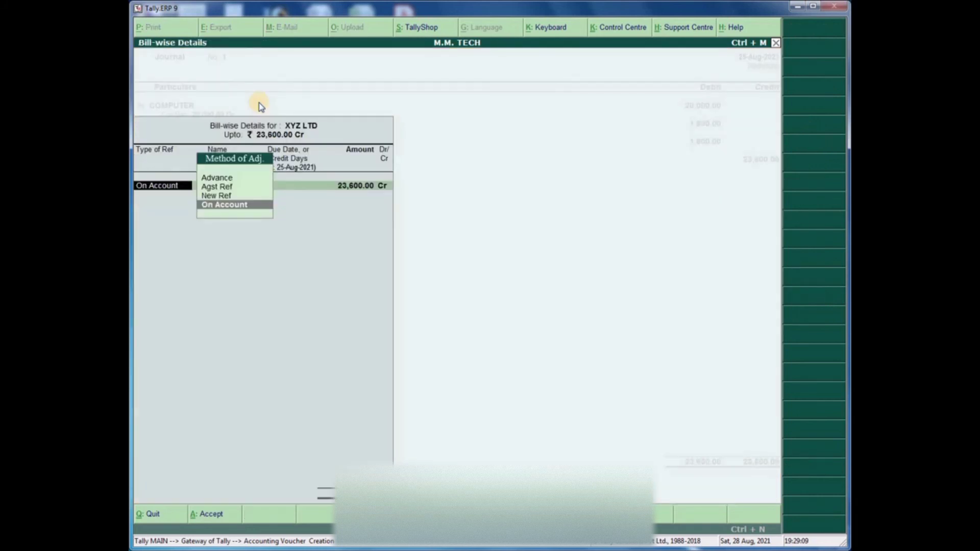
key(Return)
key(Return)
key(Return)
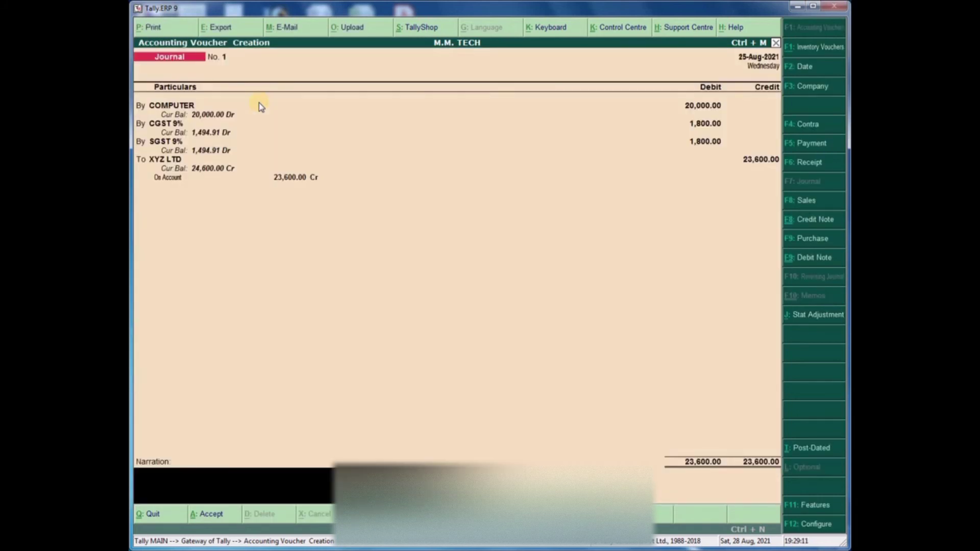
text(INV. NO 1234)
key(Return)
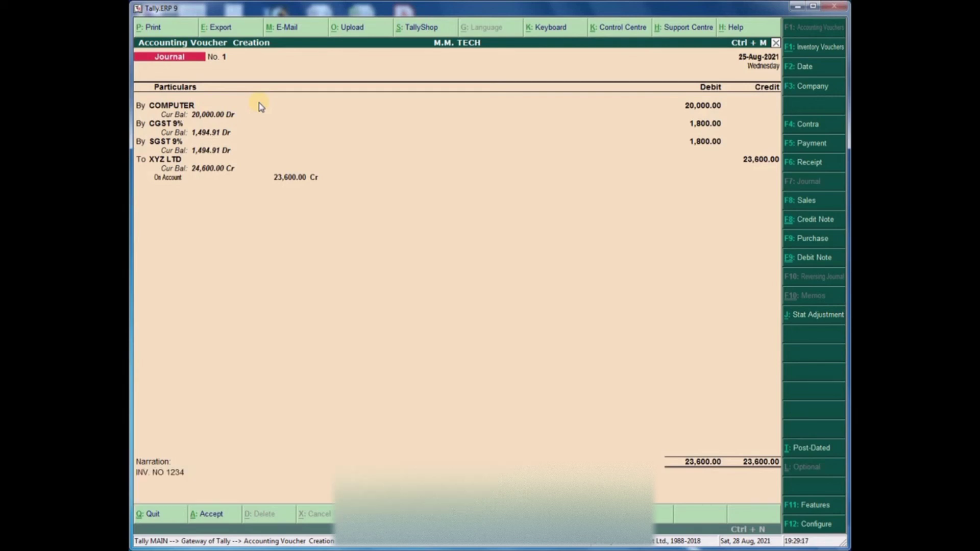
key(Return)
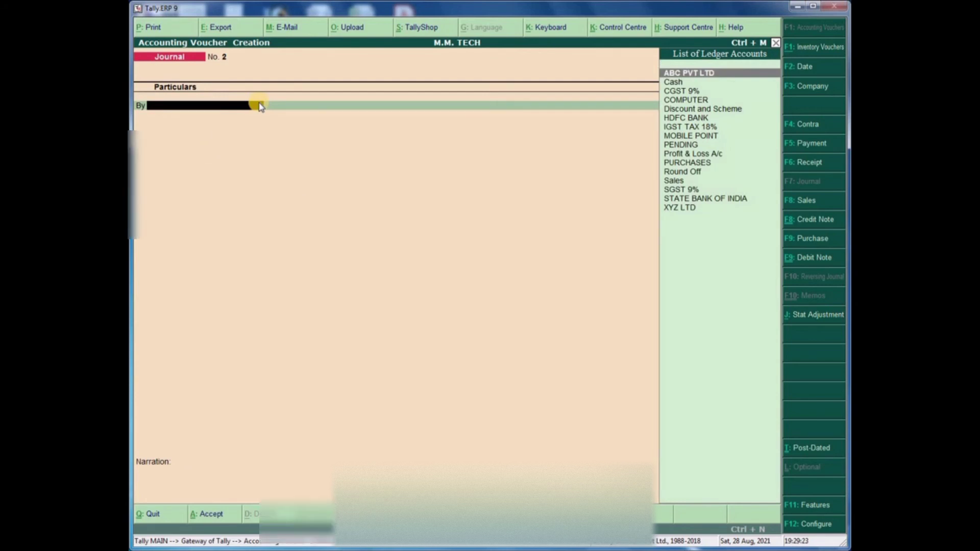
- Exit the blank Journal No. 2 back to the Gateway of Tally
key(Escape)
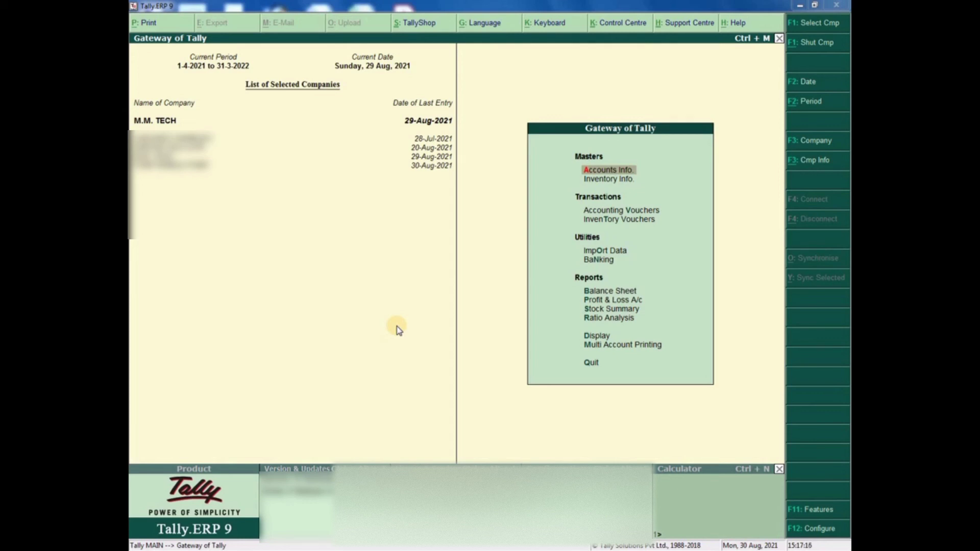
key(Down)
key(Down)
key(Down)
key(Down)
key(Down)
key(Down)
key(Down)
key(Down)
key(Down)
key(Down)
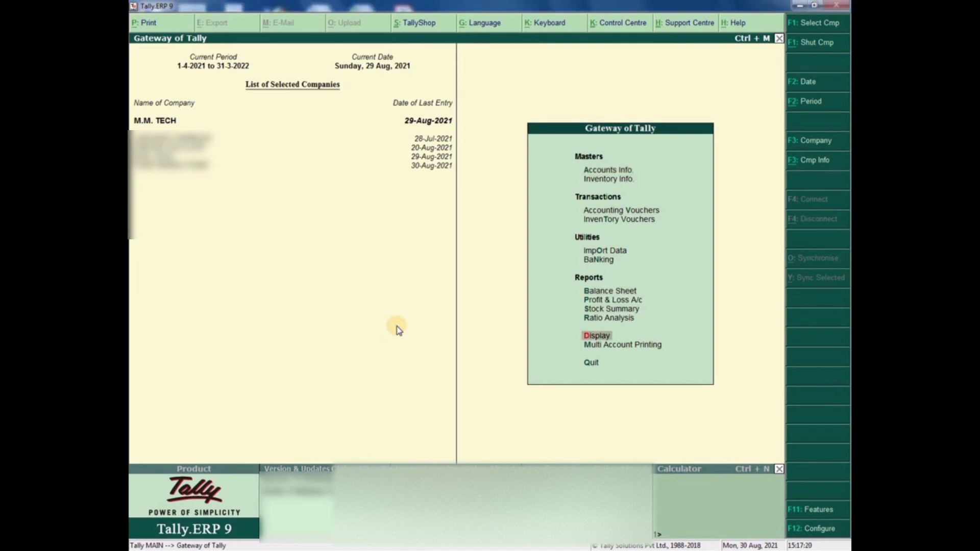
- Go through Display, Statutory Reports and GST Reports to open GSTR-1 for July 2021
key(Return)
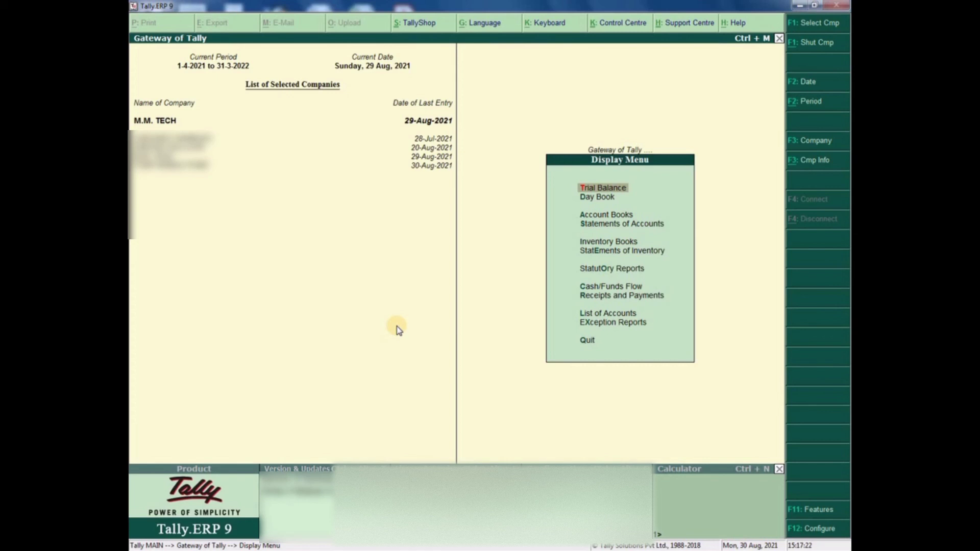
key(Down)
key(Down)
key(Down)
key(Down)
key(Down)
key(Down)
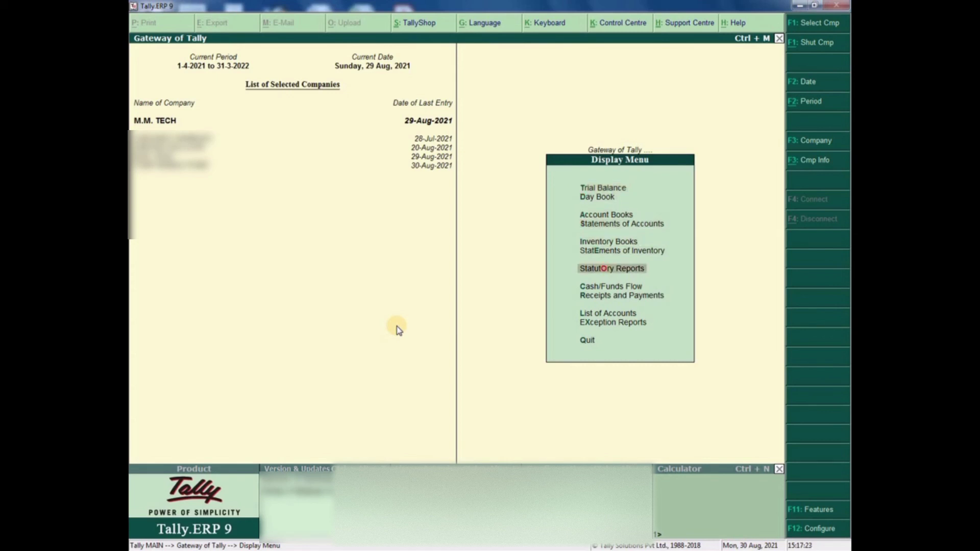
key(Return)
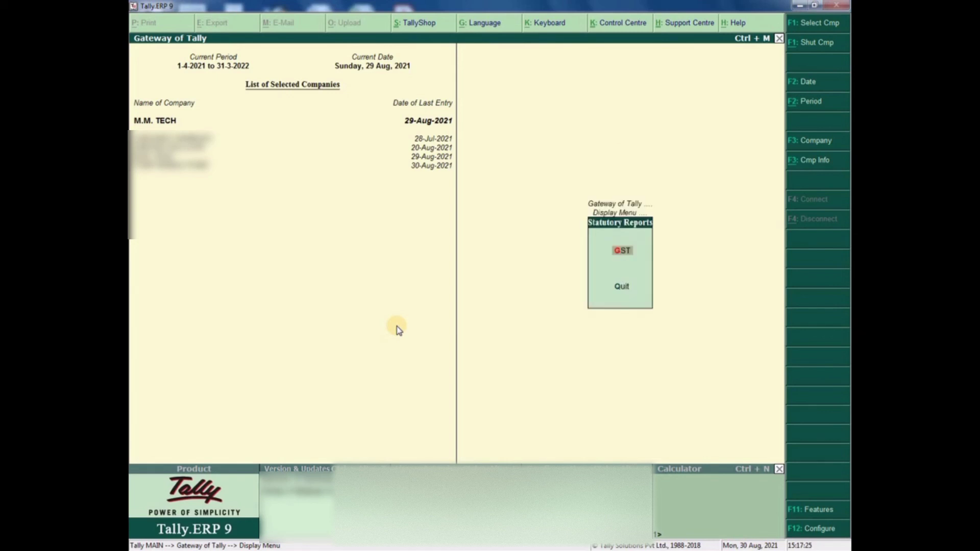
key(Return)
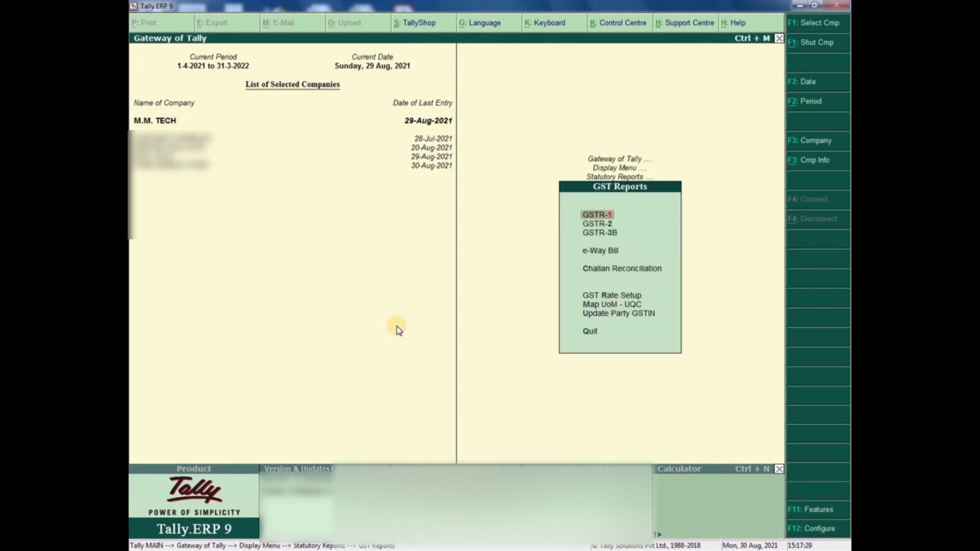
key(Down)
key(Up)
key(Down)
key(Down)
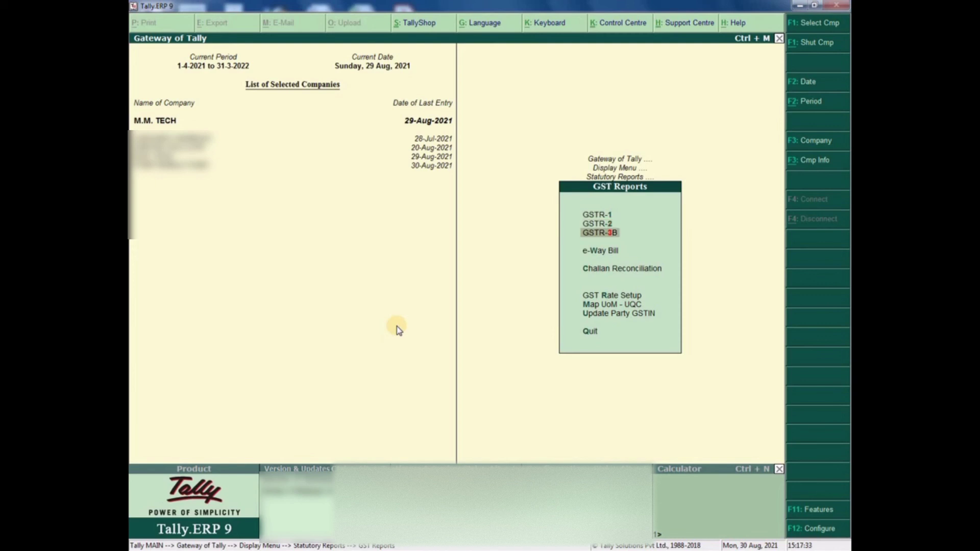
key(Down)
key(Up)
key(Up)
key(Up)
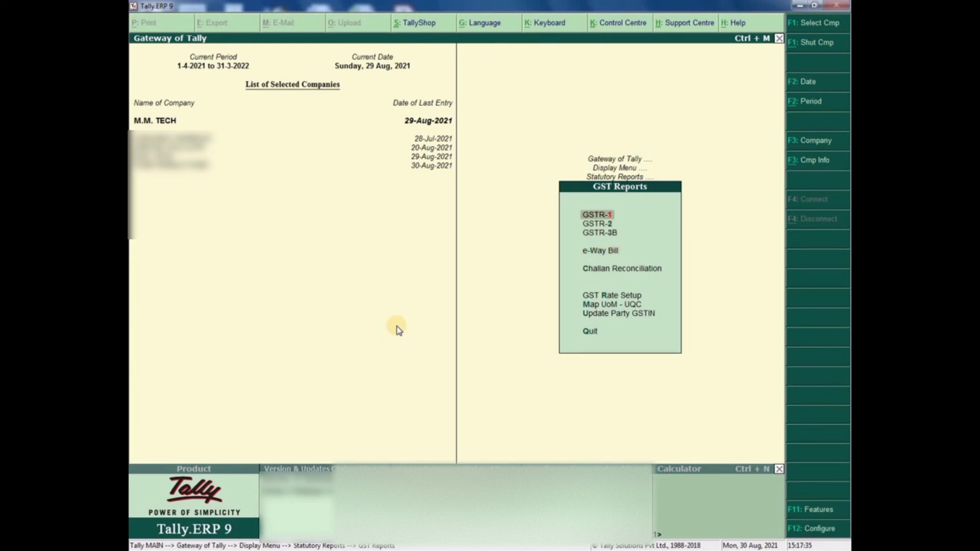
key(Return)
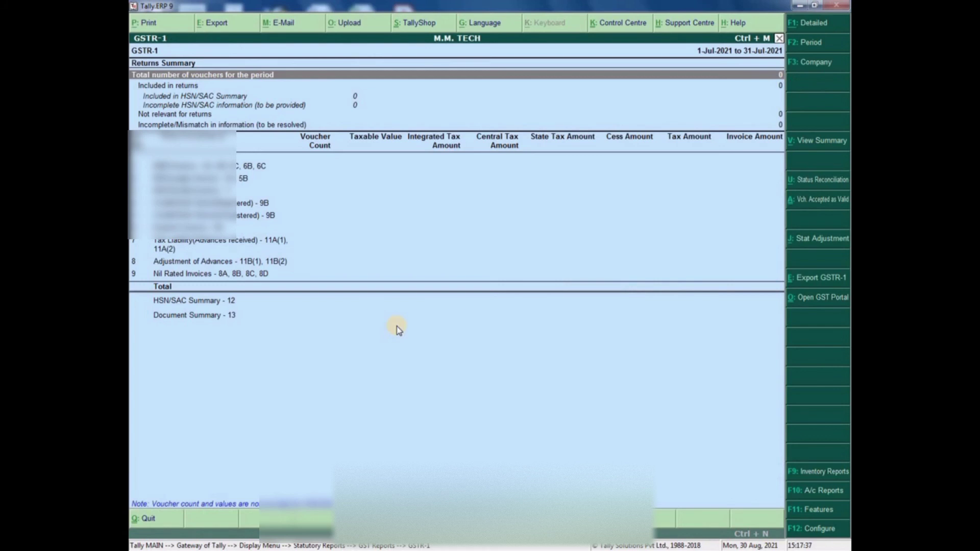
- Check the GSTR-1 voucher status rows: included, not relevant, and incomplete HSN/SAC
key(Down)
key(Down)
key(Down)
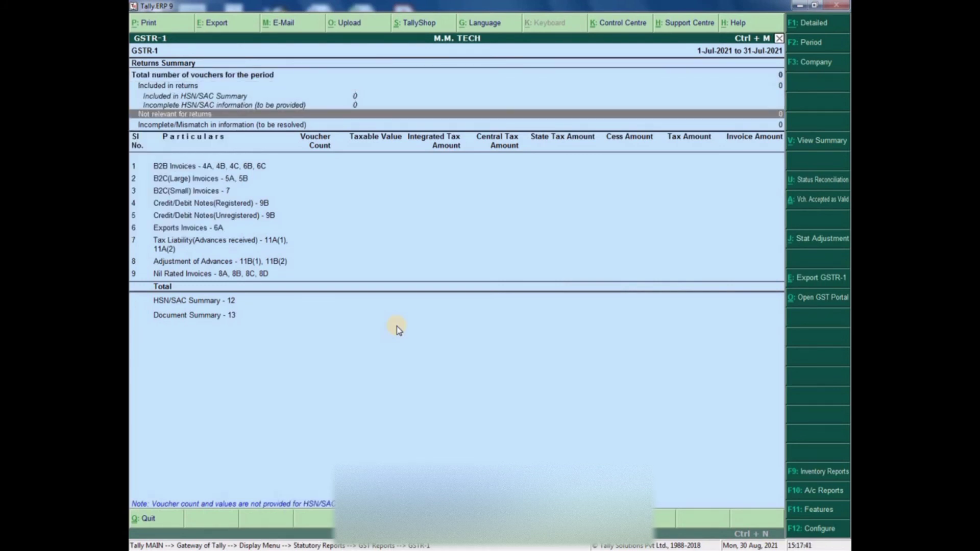
key(Up)
key(Up)
key(Up)
key(Down)
key(Up)
key(Up)
key(Up)
key(Up)
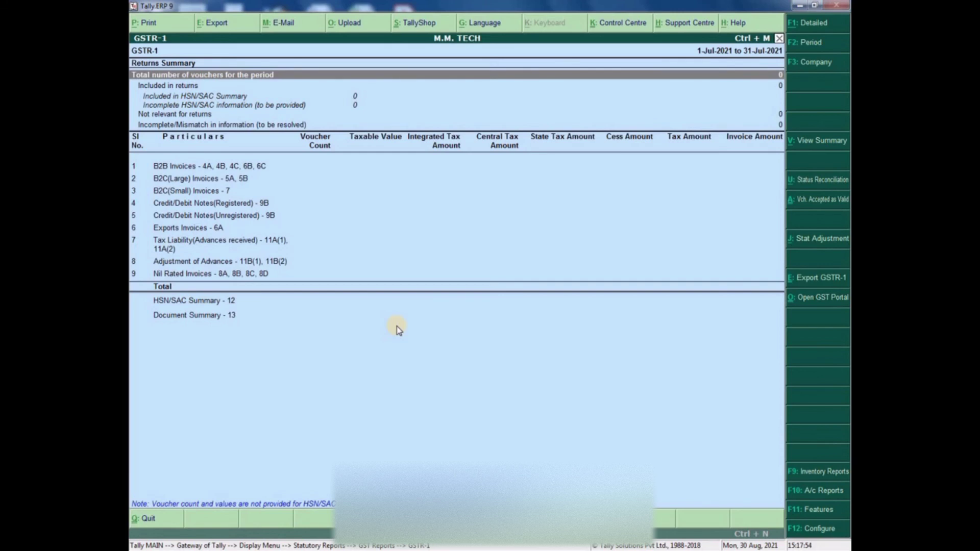
key(Down)
key(Down)
key(Down)
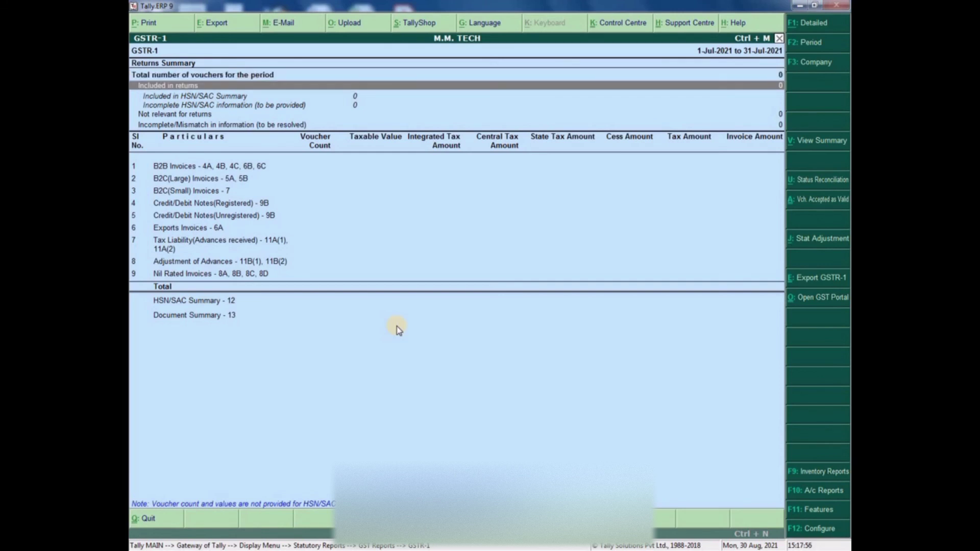
- Review the B2B, B2C, Exports and Document Summary rows, then close GSTR-1
key(Down)
key(Down)
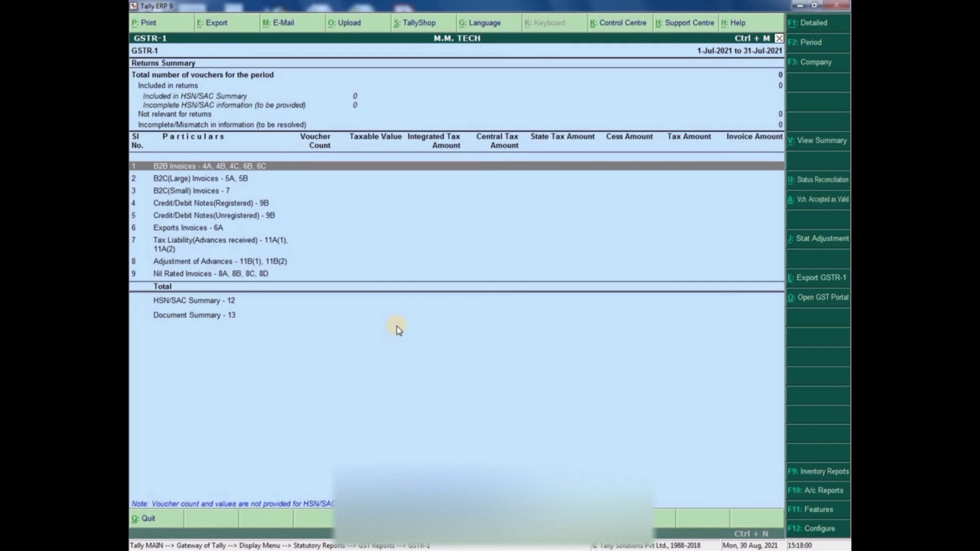
key(Down)
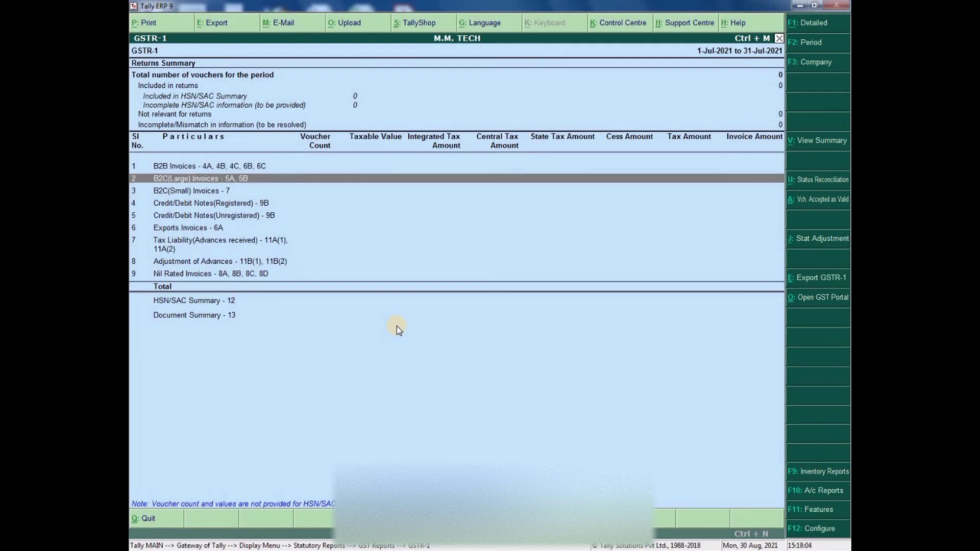
key(Down)
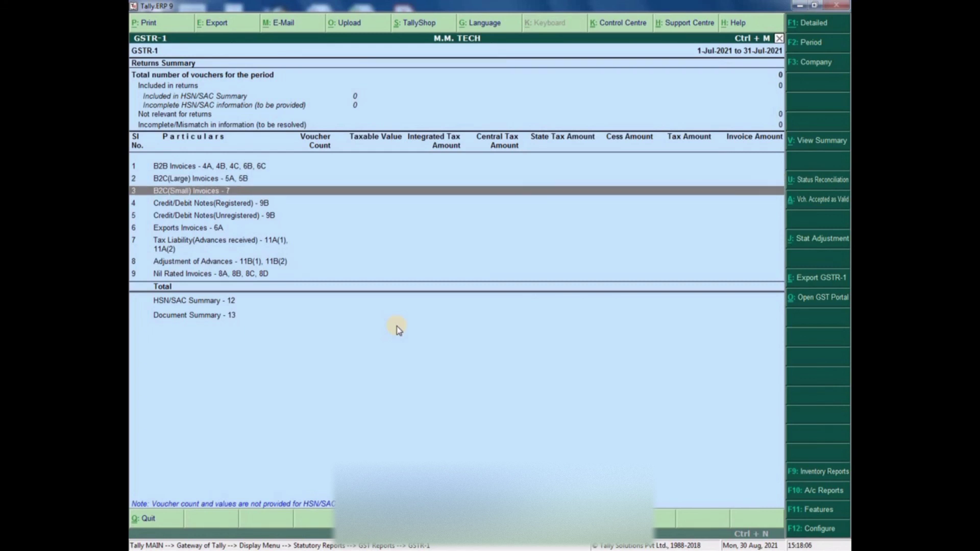
key(Down)
key(Down)
key(Down)
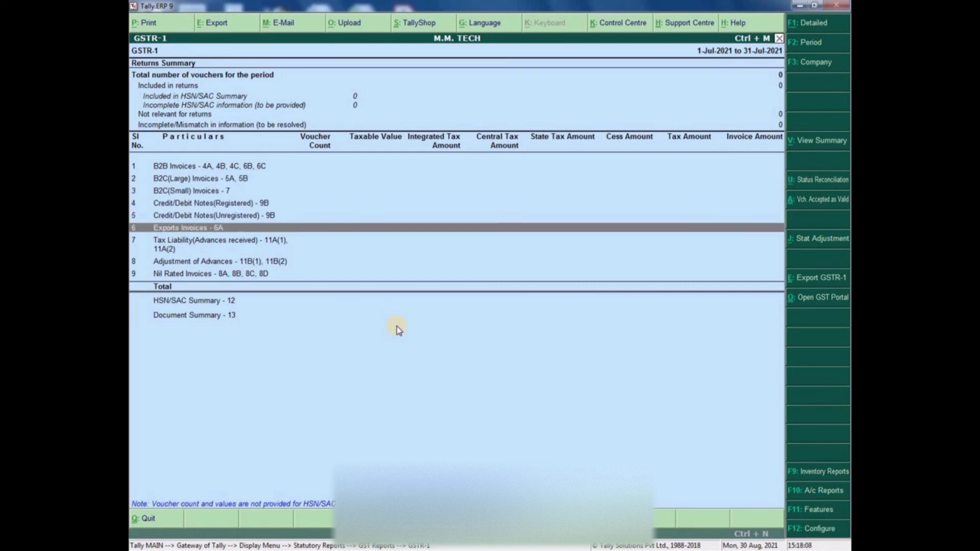
key(Down)
key(Down)
key(Down)
key(Down)
key(Down)
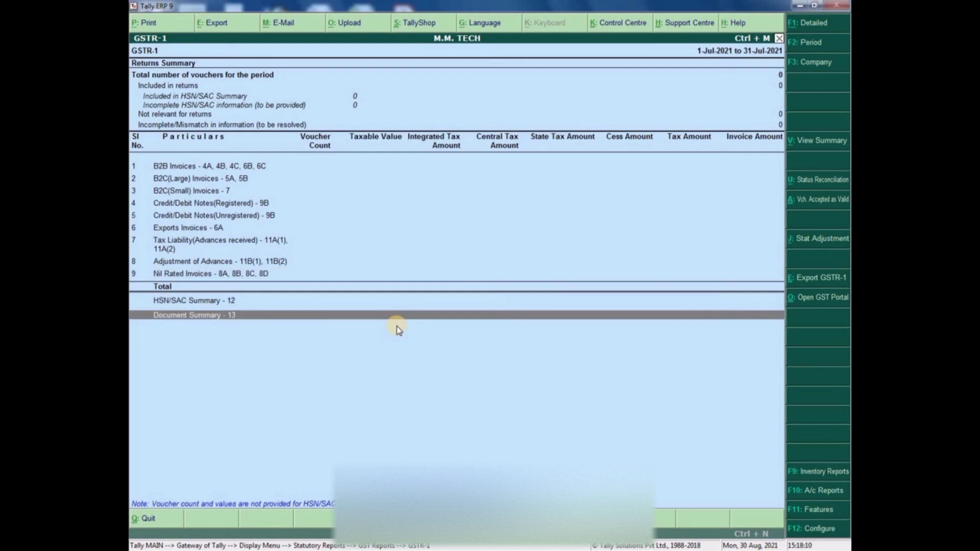
key(Up)
key(Up)
key(Up)
key(Up)
key(Up)
key(Up)
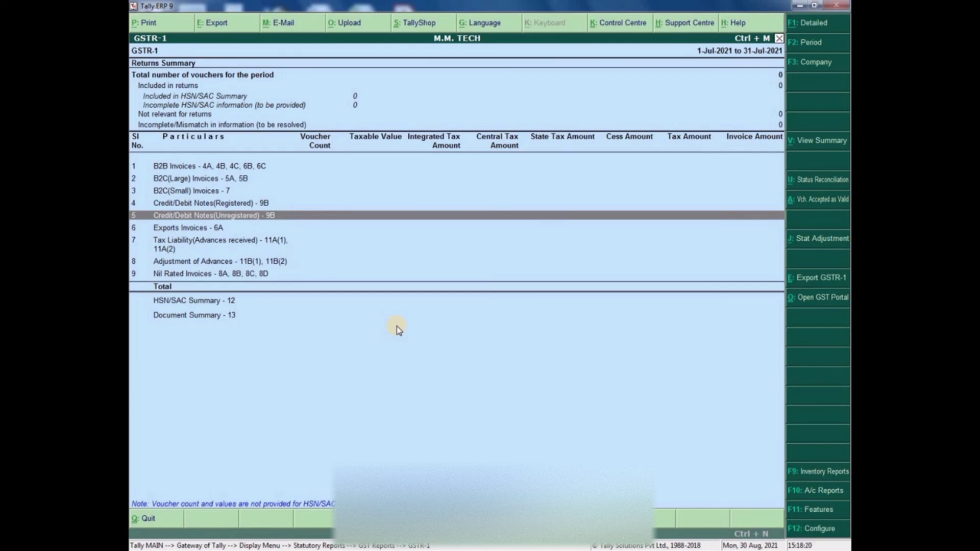
key(Escape)
key(Down)
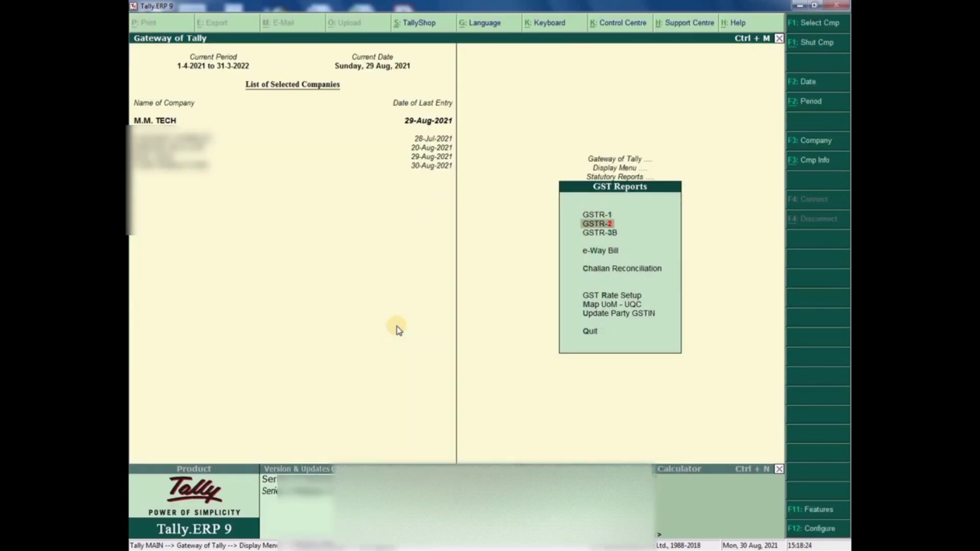
key(Return)
key(Down)
key(Down)
key(Down)
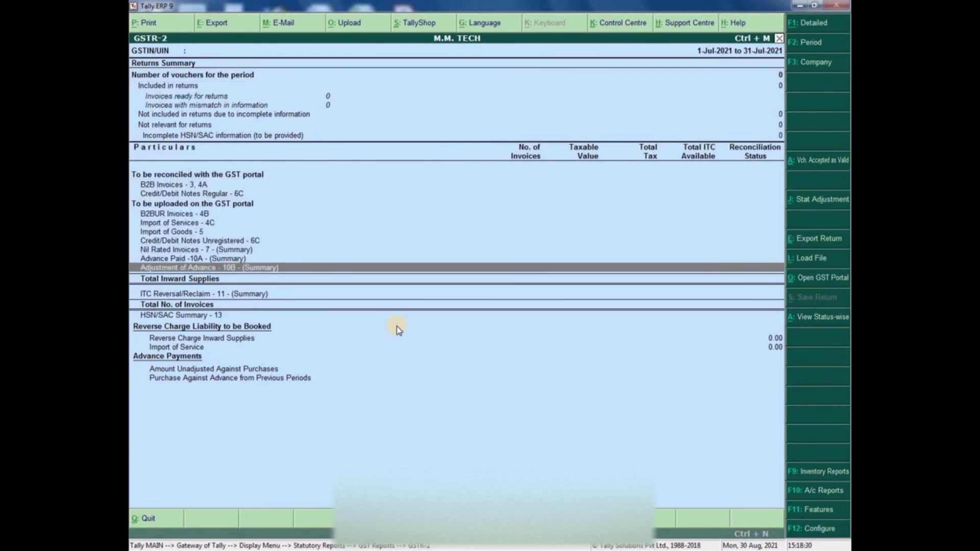
key(Up)
key(Up)
key(Up)
key(Up)
key(Up)
key(Up)
key(Up)
key(Up)
key(Up)
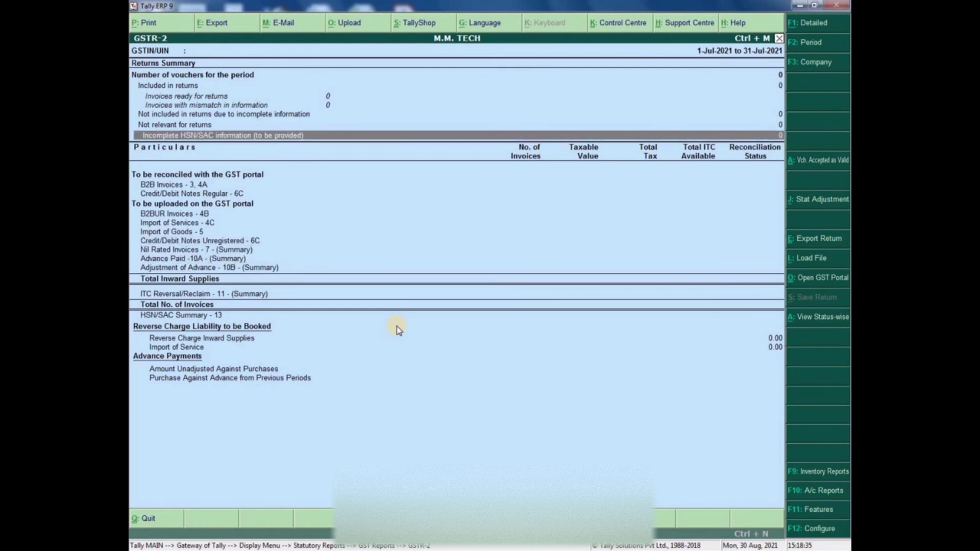
key(Down)
key(Down)
key(Down)
key(Down)
key(Down)
key(Down)
key(Down)
key(Down)
key(Down)
key(Down)
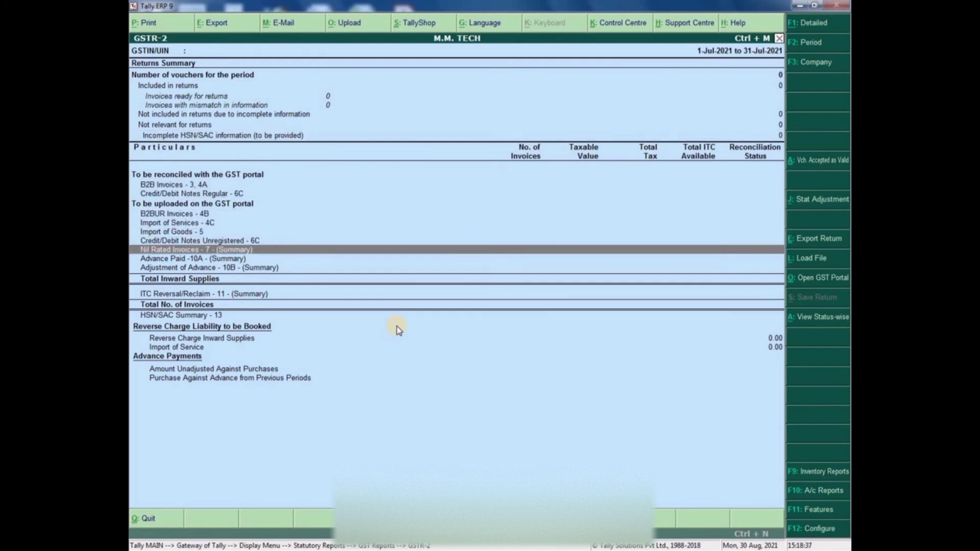
key(Down)
key(Down)
key(Down)
key(Down)
key(Down)
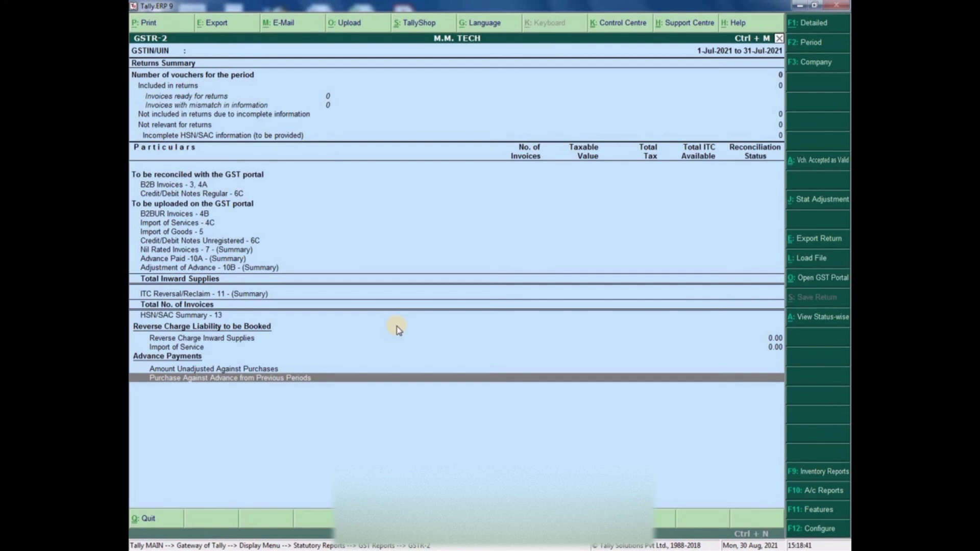
key(Escape)
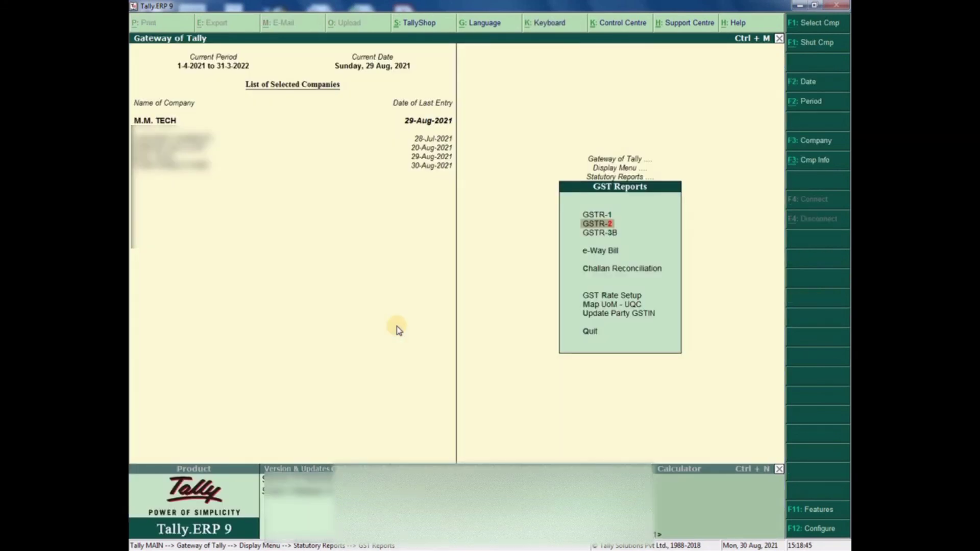
key(Down)
key(Return)
key(Down)
key(Down)
key(Down)
key(Down)
key(Down)
key(Down)
key(Down)
key(Down)
key(Down)
key(Down)
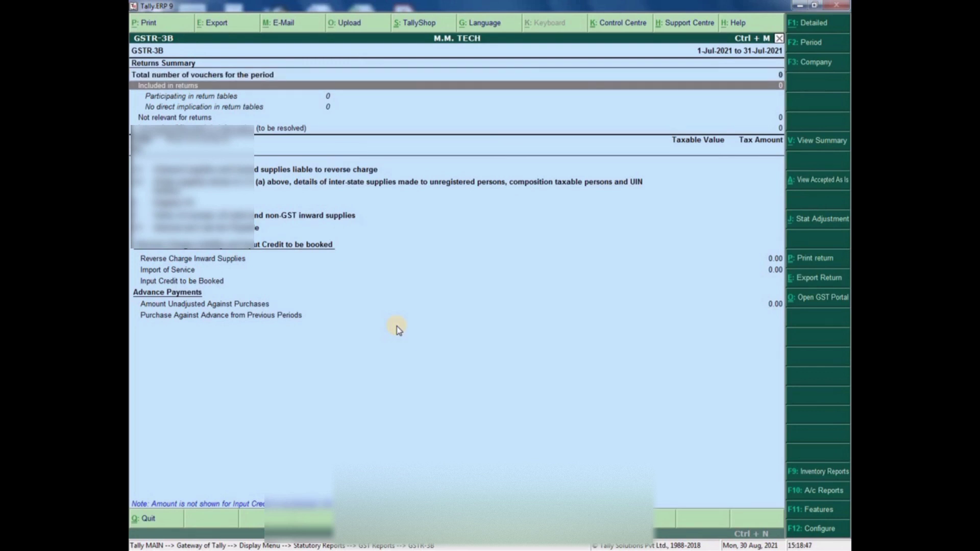
key(Up)
key(Up)
key(Up)
key(Up)
key(Up)
key(Up)
key(Up)
key(Up)
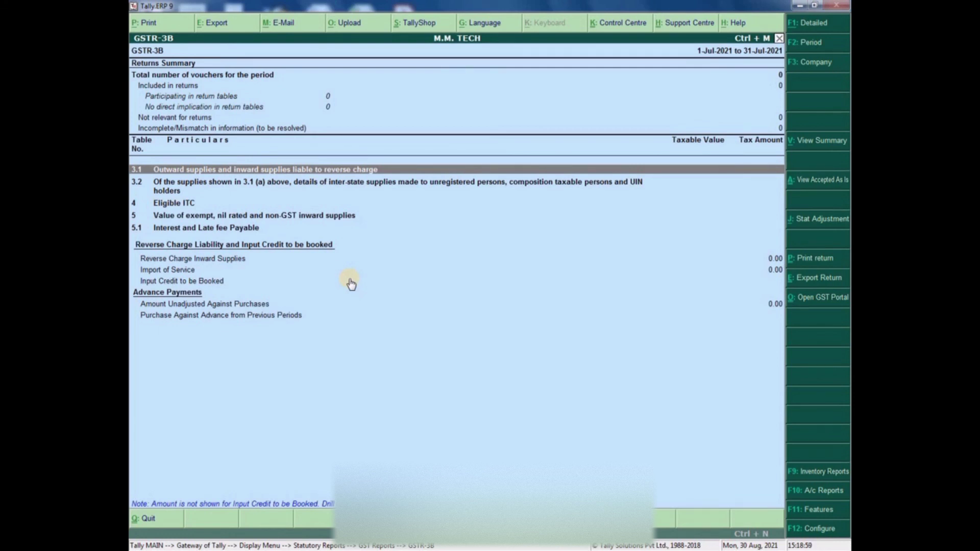
key(Down)
key(Down)
key(Down)
key(Down)
key(Down)
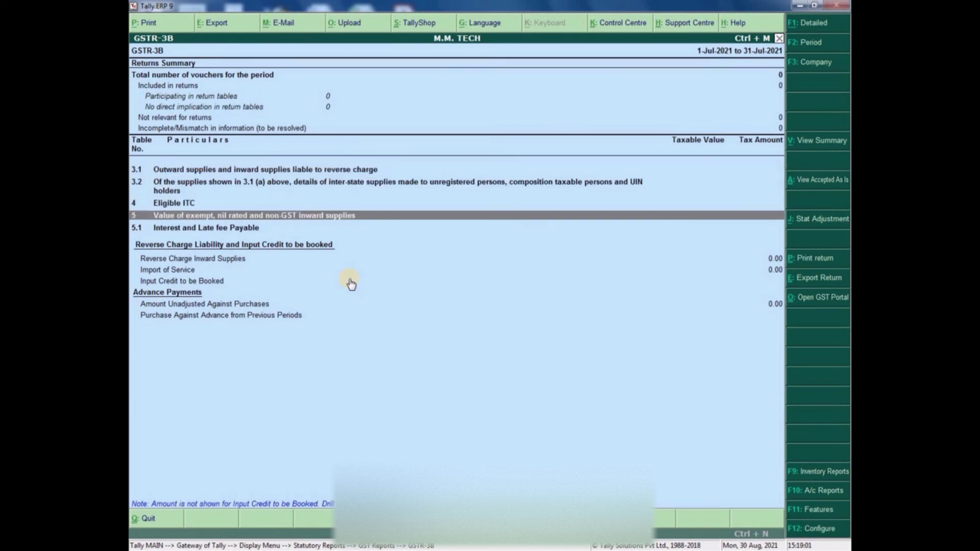
key(Down)
key(Down)
key(Down)
key(Down)
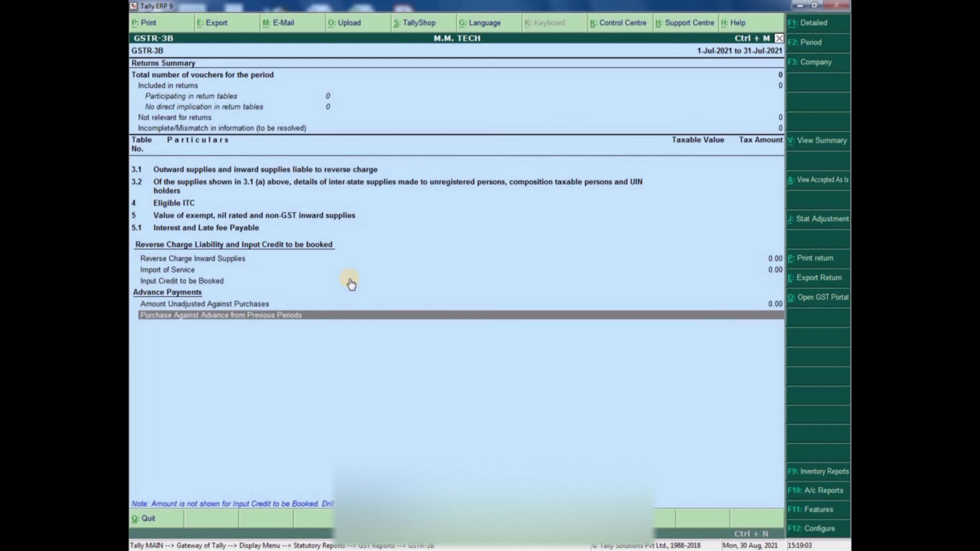
key(Escape)
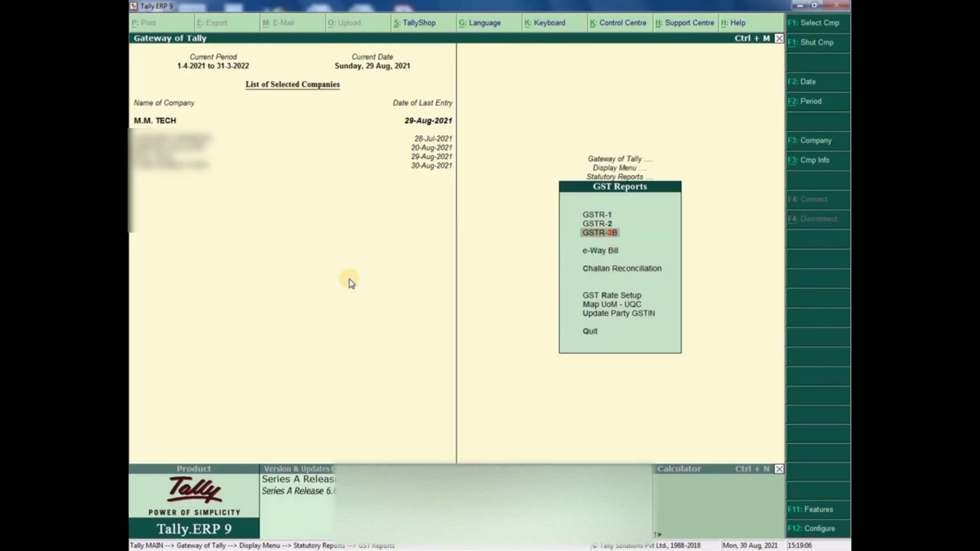
- View the e-Way Bill Report, then close the e-Way Bill options
key(Down)
key(Return)
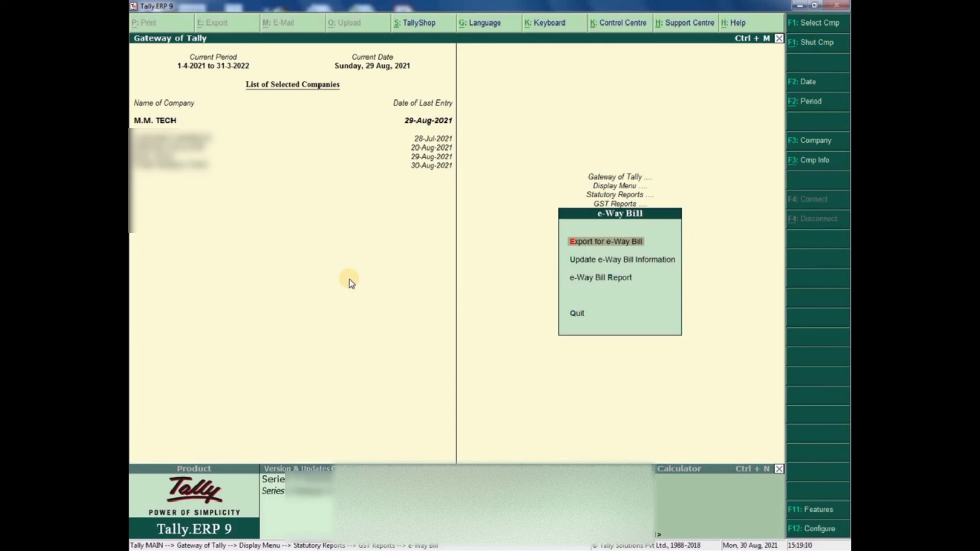
key(Down)
key(Down)
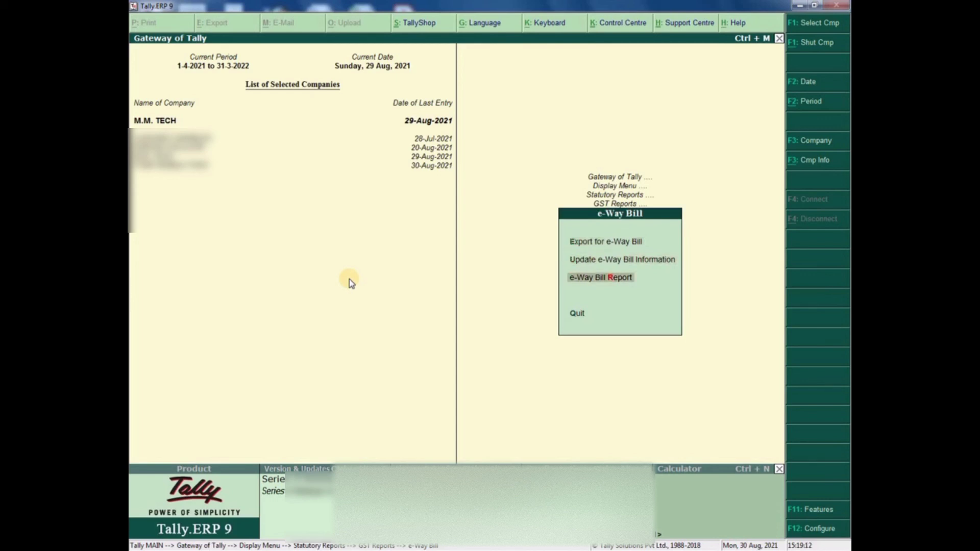
key(Return)
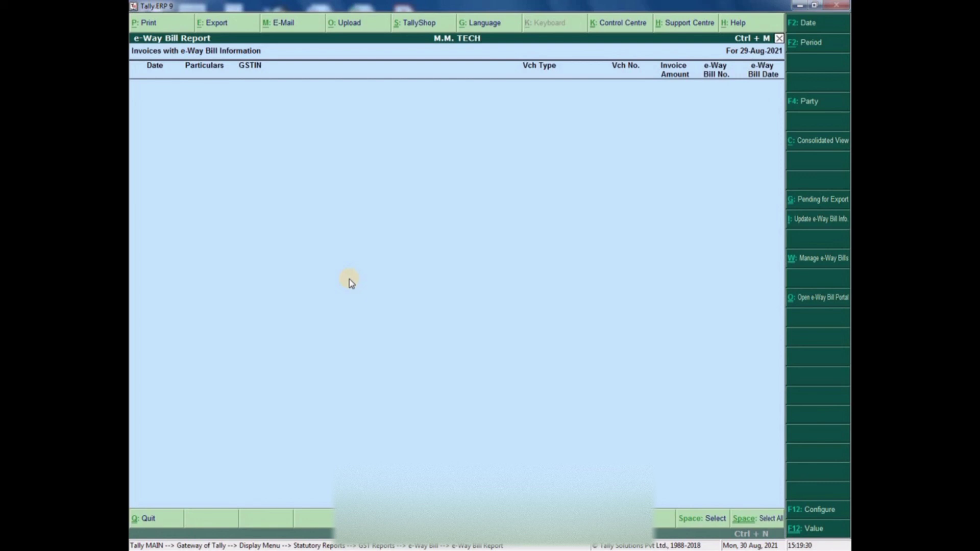
key(Escape)
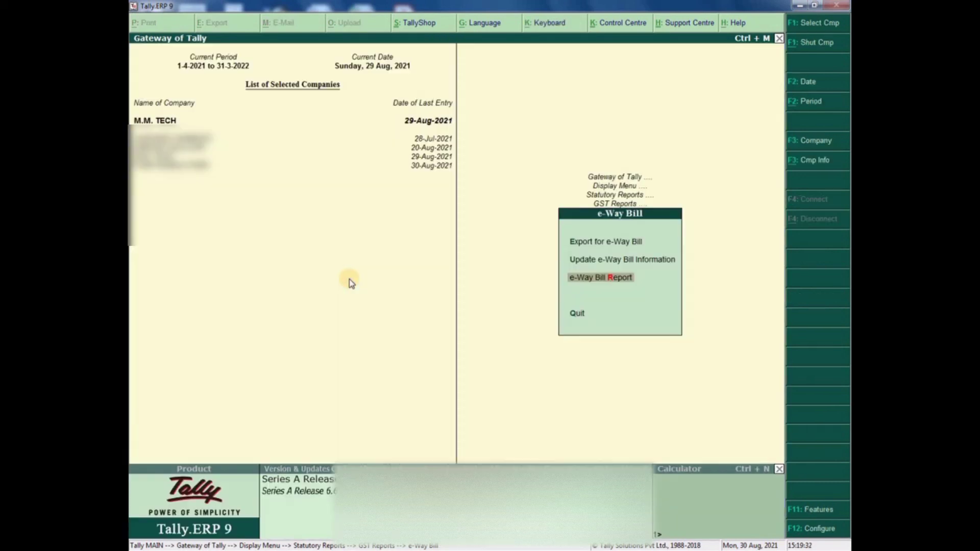
key(Up)
key(Up)
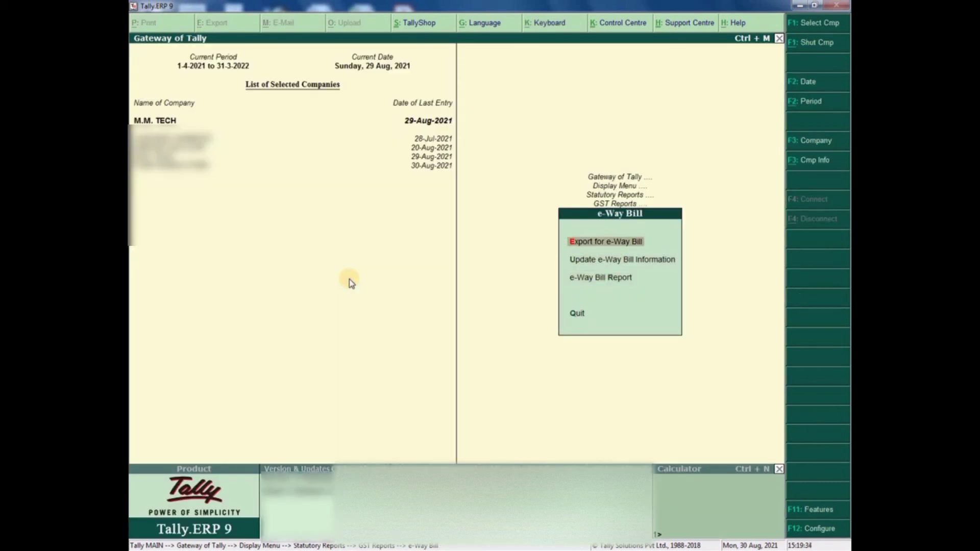
key(Escape)
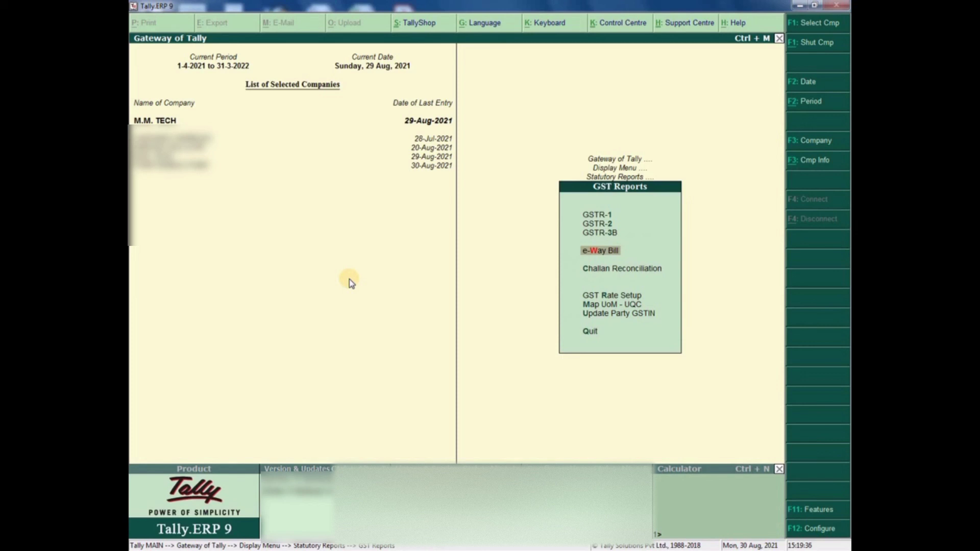
- Try Update Party GSTIN's group selection, then back out to the Gateway of Tally
key(Down)
key(Down)
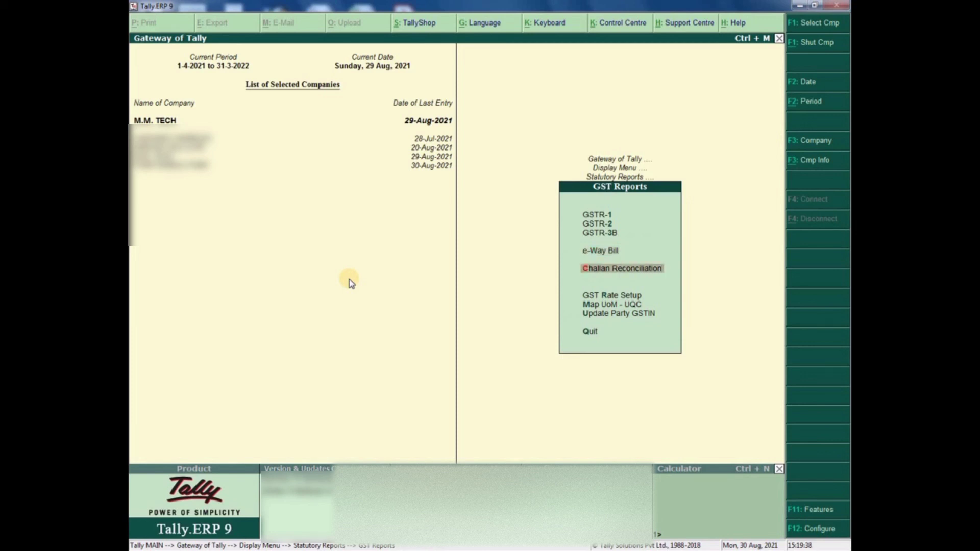
key(Down)
key(Down)
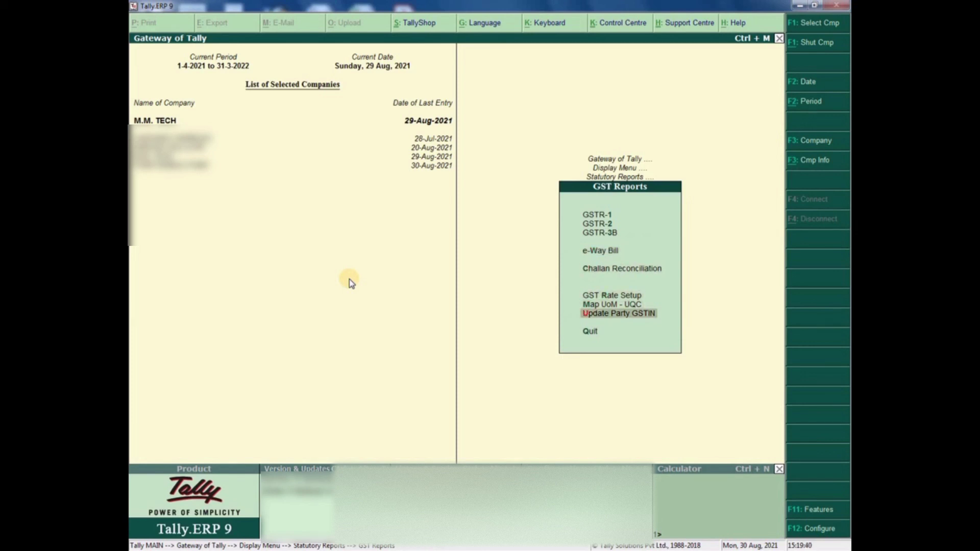
key(Return)
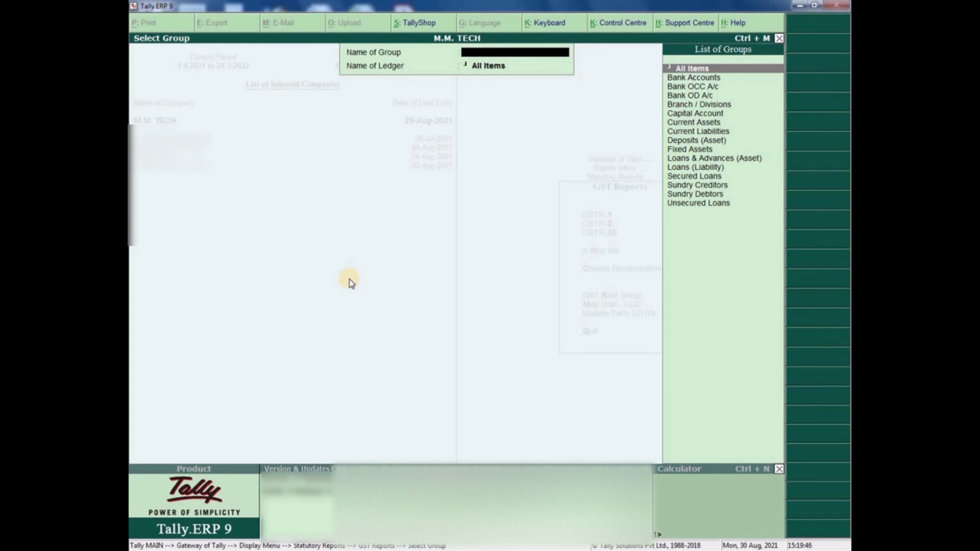
key(Escape)
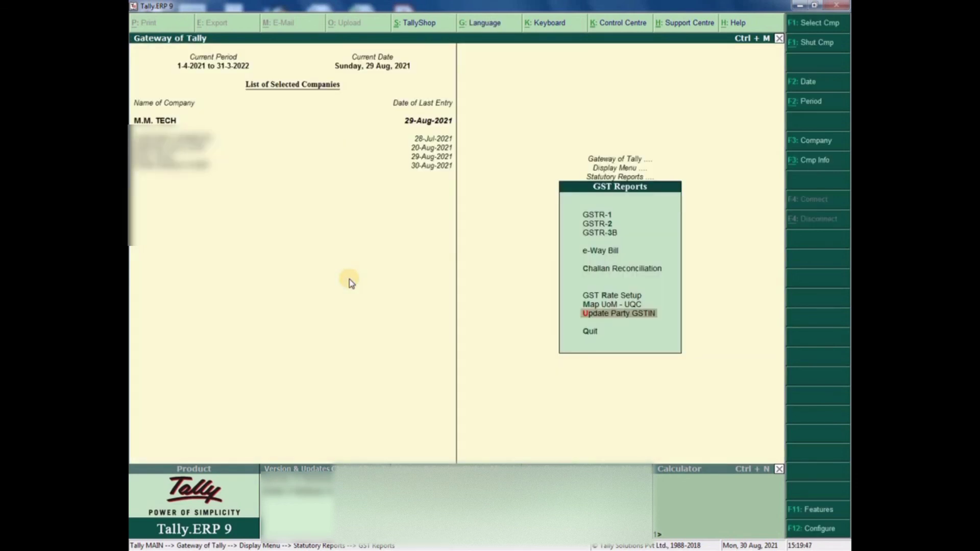
key(Escape)
key(Escape)
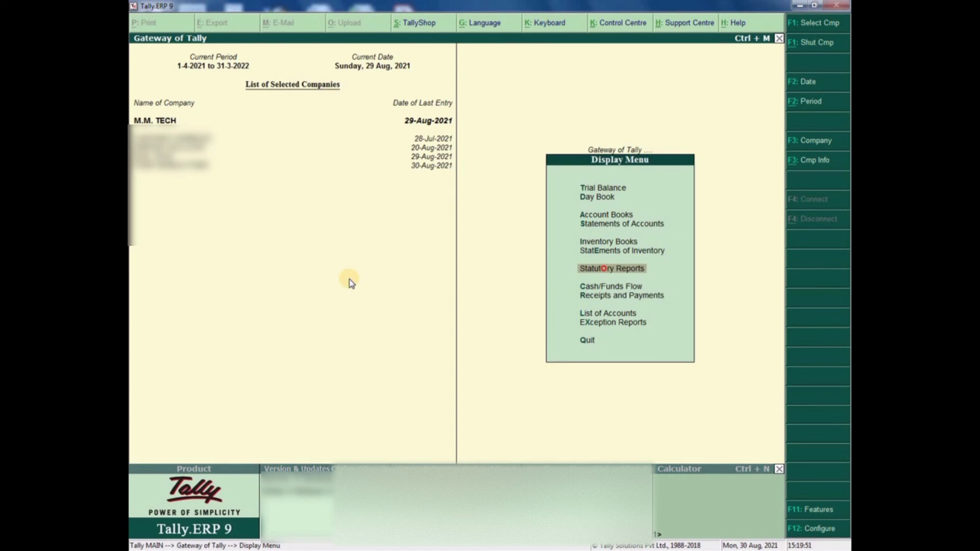
key(Up)
key(Up)
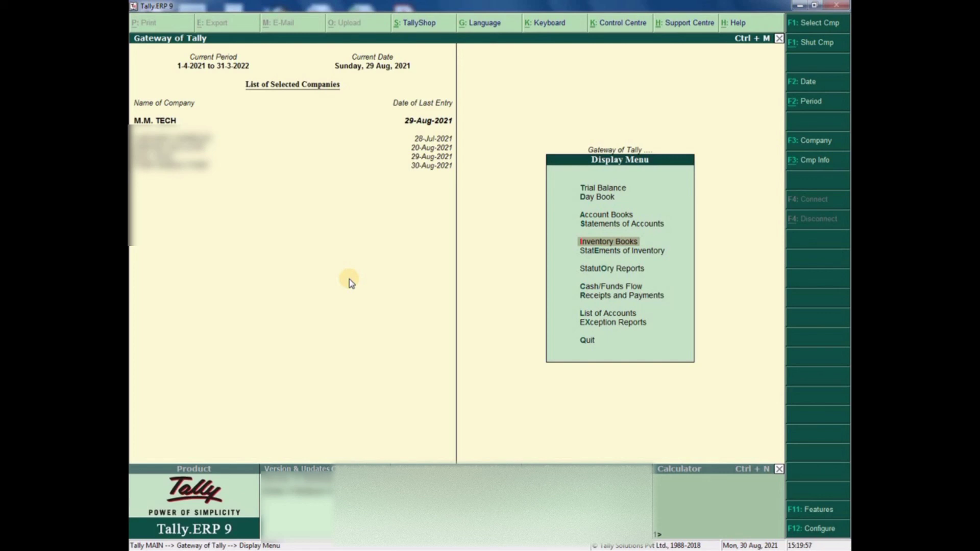
key(Escape)
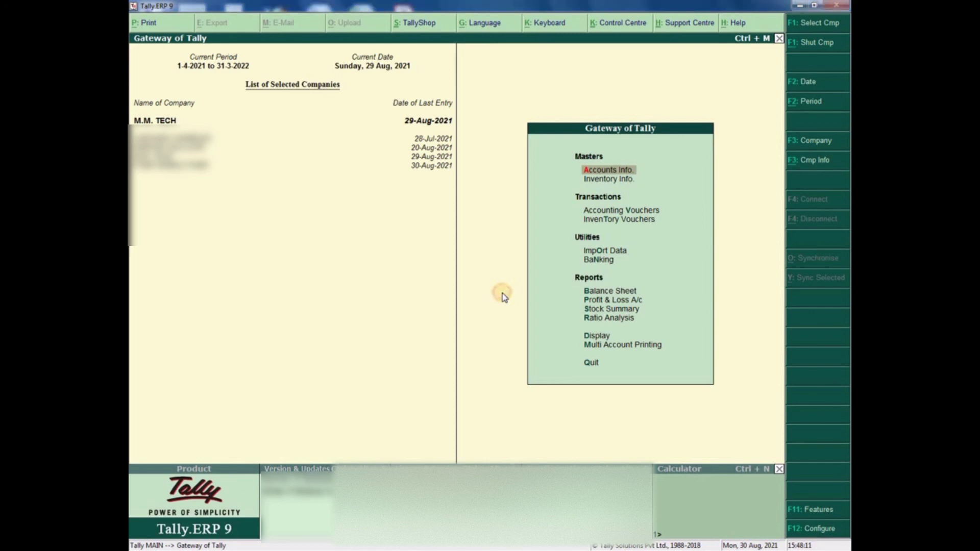
- Bring up the Account Books menu under Display
key(Down)
key(Down)
key(Down)
key(Down)
key(Down)
key(Down)
key(Down)
key(Down)
key(Down)
key(Down)
key(Down)
key(Down)
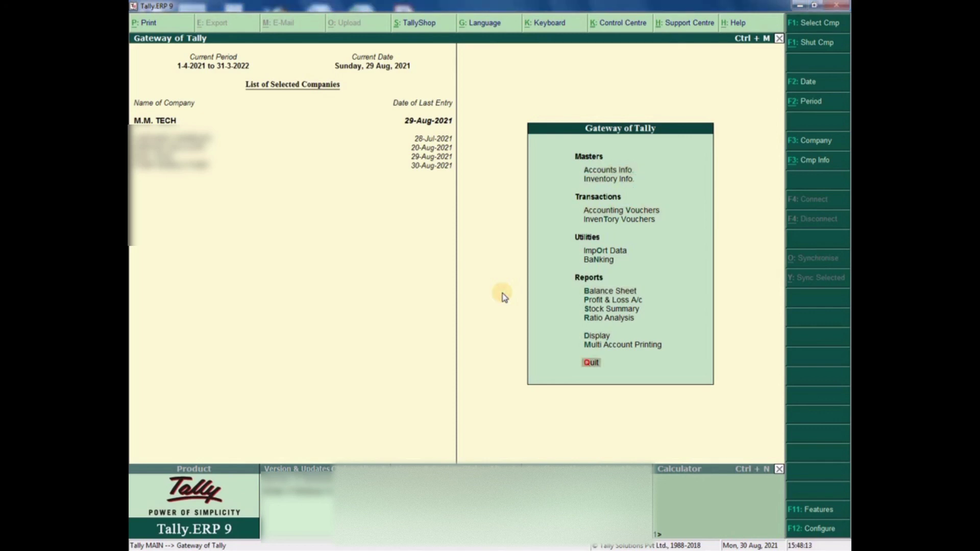
key(Up)
key(Up)
key(Return)
key(Down)
key(Down)
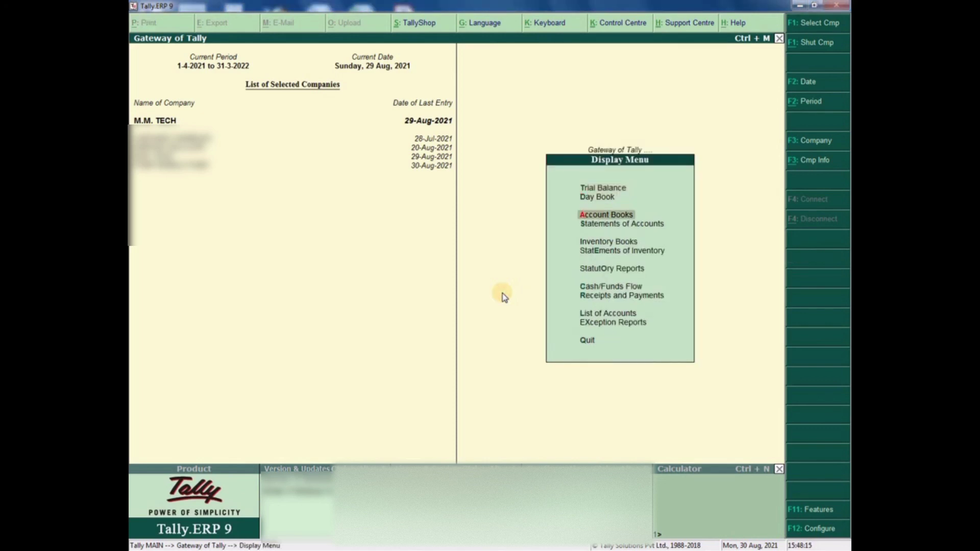
key(Return)
key(Down)
key(Down)
key(Down)
key(Down)
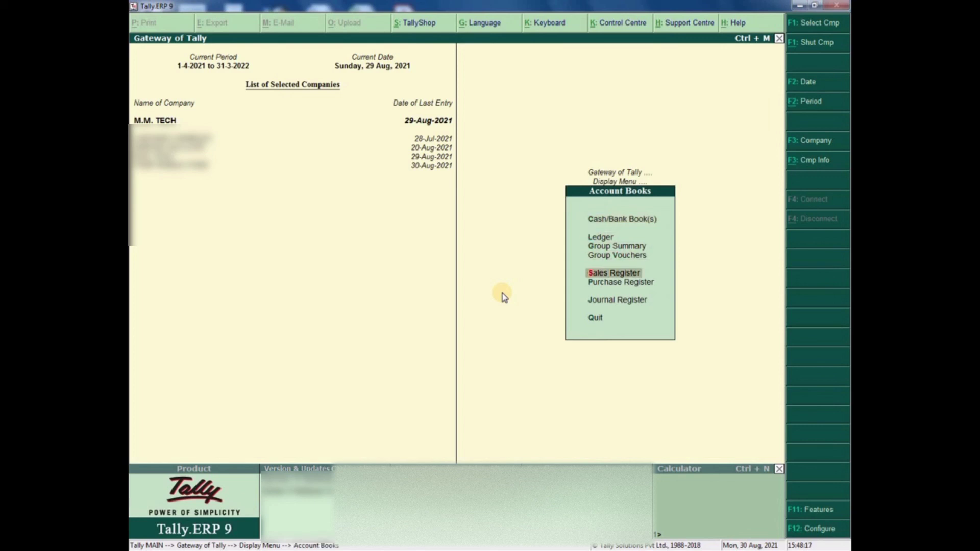
key(Return)
key(Return)
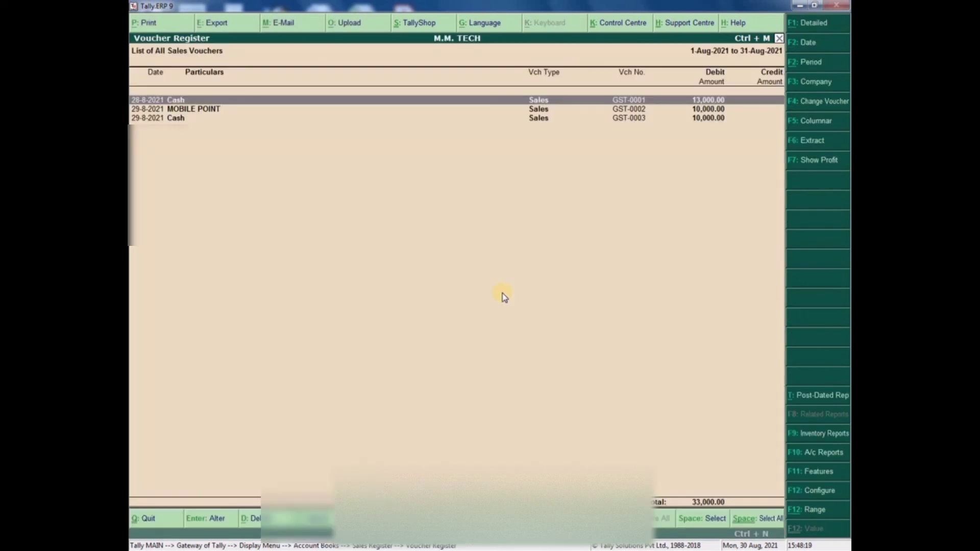
- Open sales voucher GST-0001 from the Sales Register
key(Down)
key(Down)
key(Up)
key(Up)
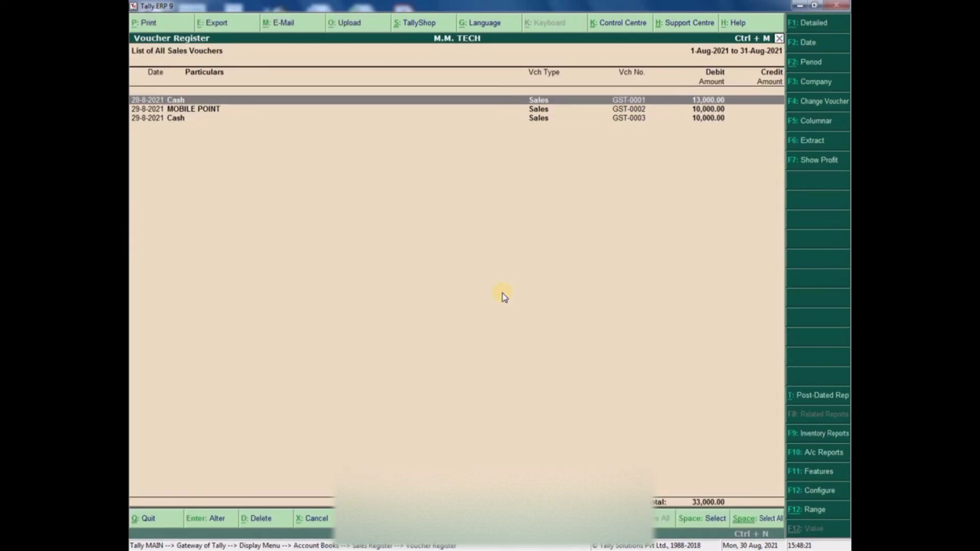
key(Return)
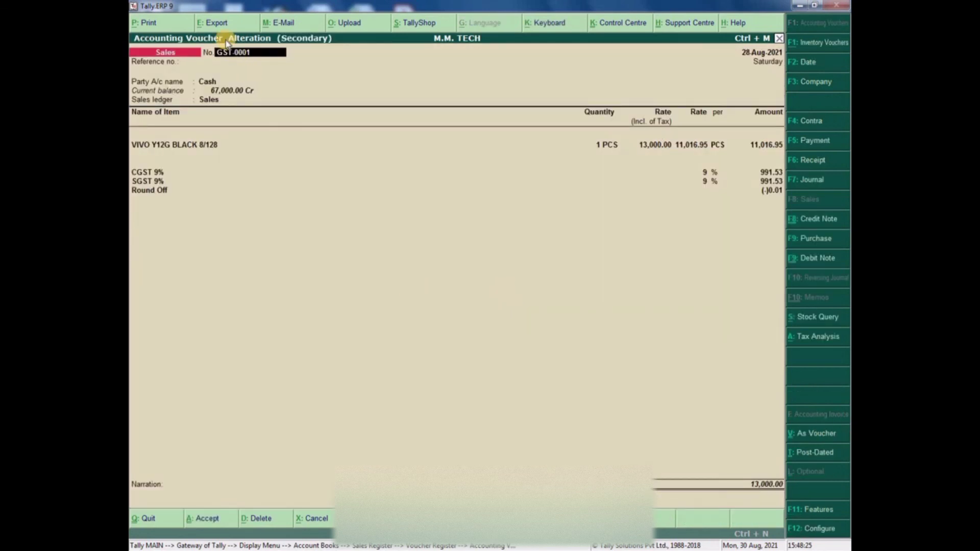
- Export GST-0001 as an A4 portrait PDF, overwriting Accounting Voucher.pdf
key(alt+e)
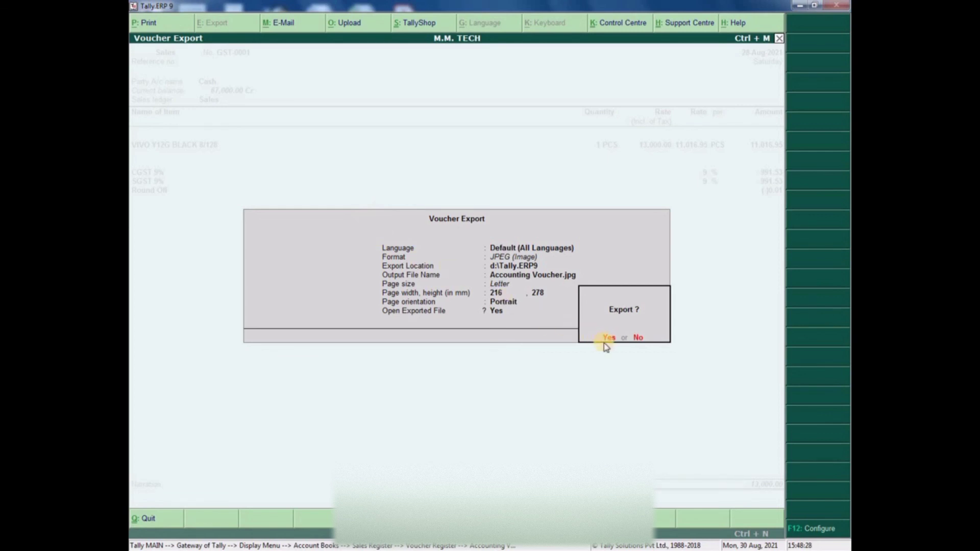
click(638, 337)
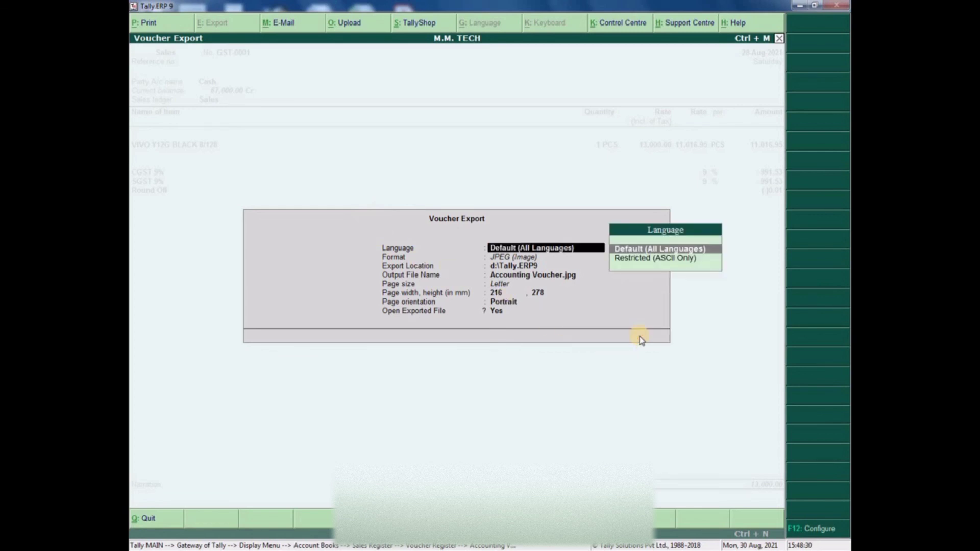
key(Return)
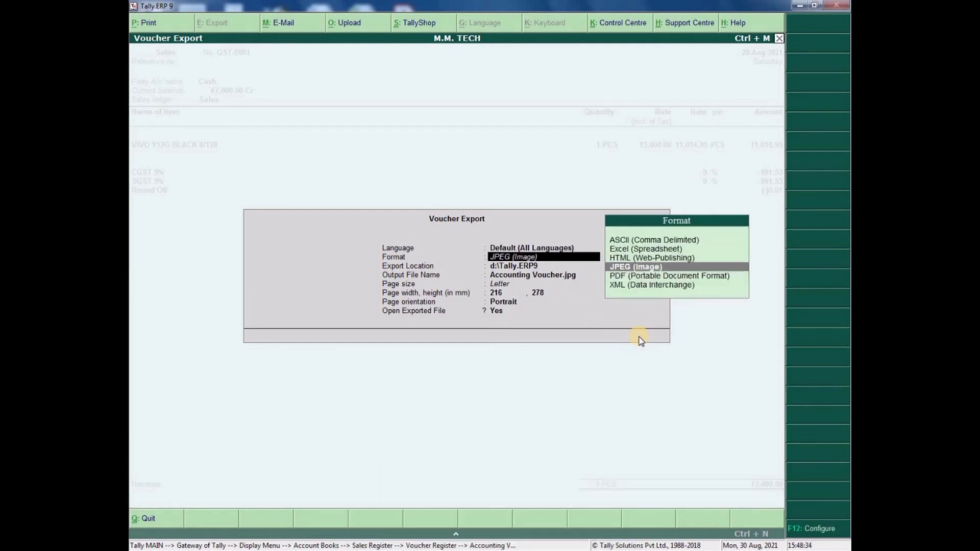
key(Down)
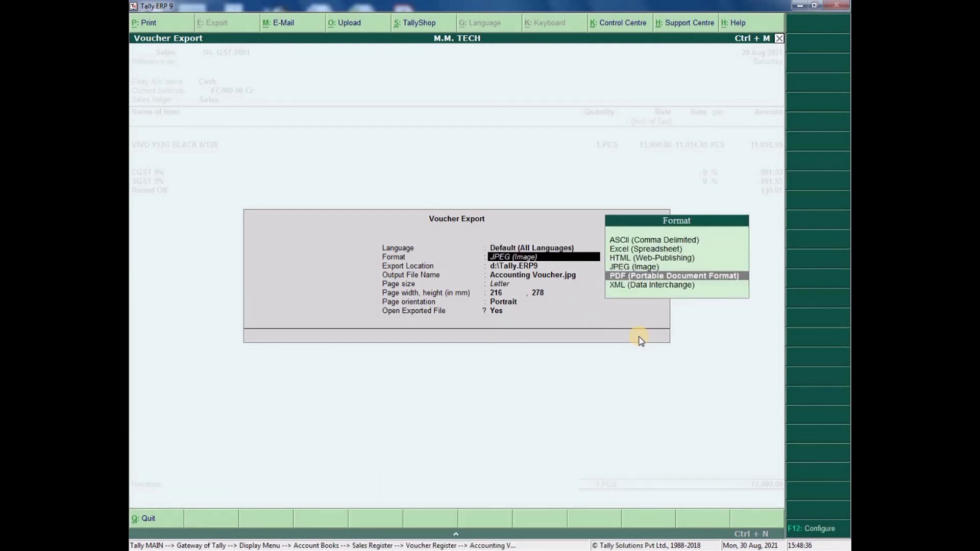
key(Down)
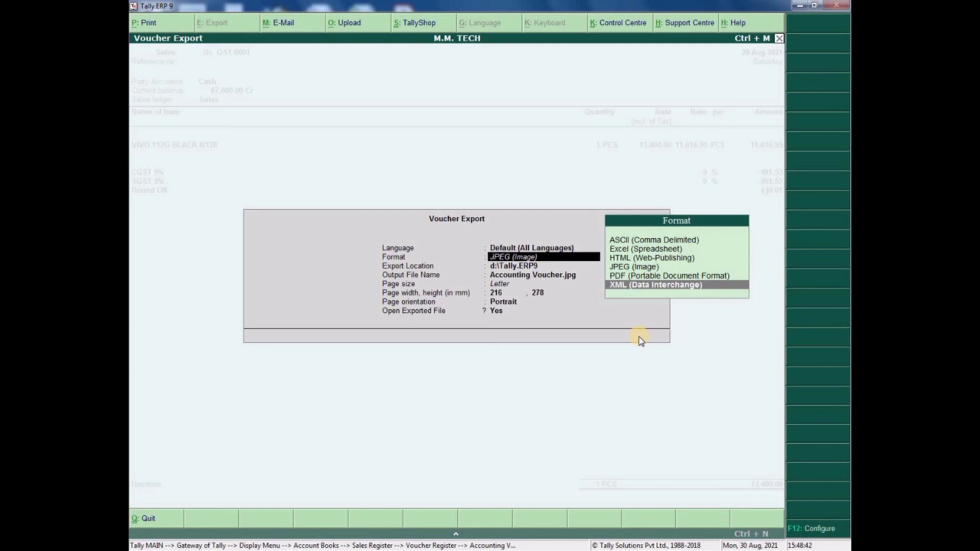
key(Up)
key(Up)
key(Up)
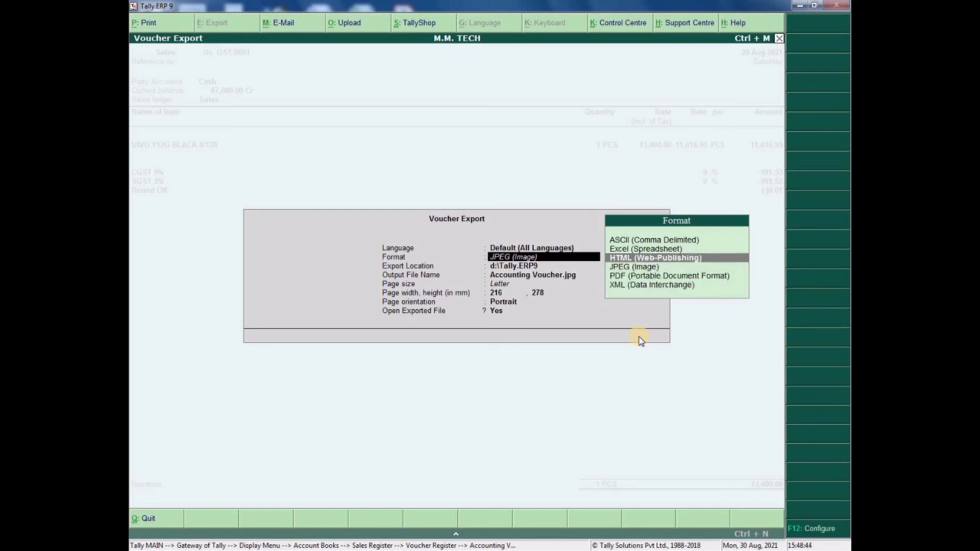
key(Up)
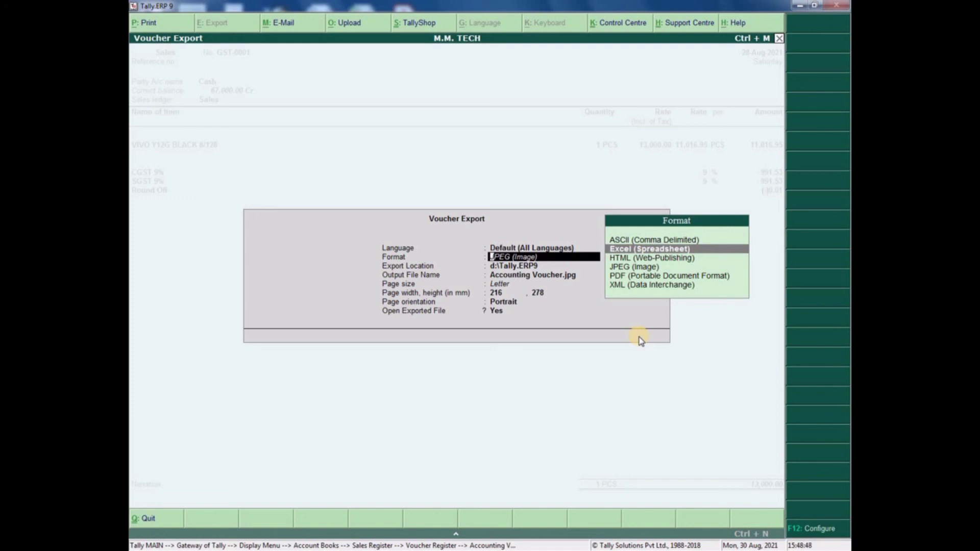
key(Up)
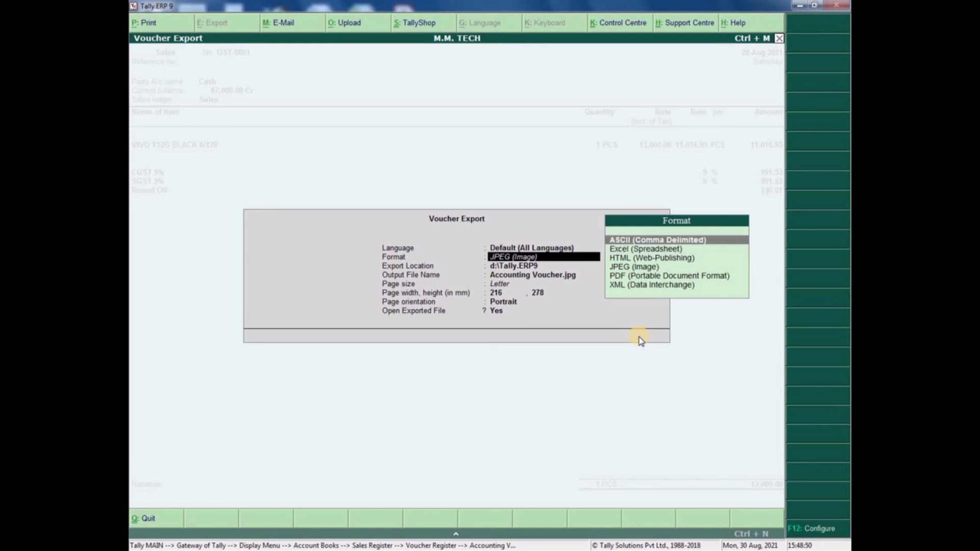
key(Down)
key(Down)
key(Down)
key(Down)
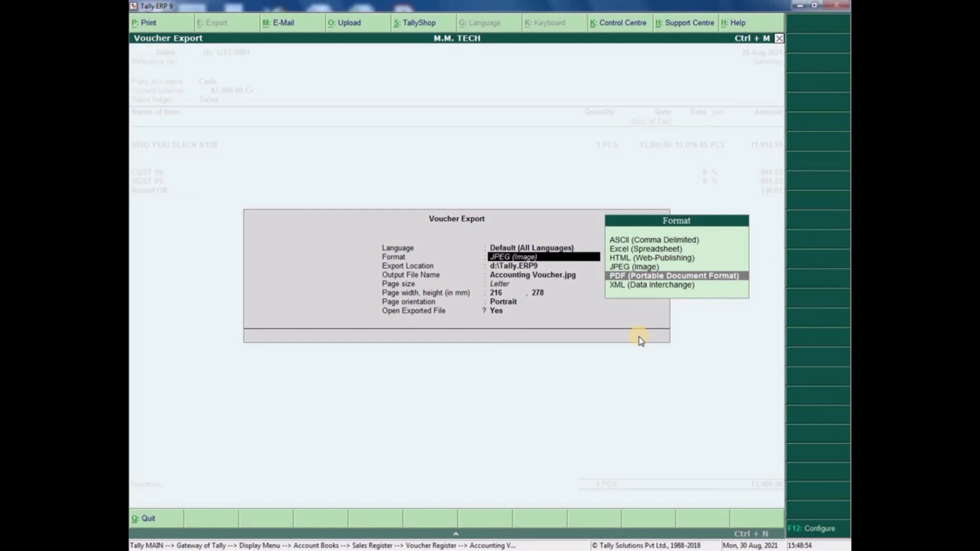
key(Return)
key(Return)
key(Return)
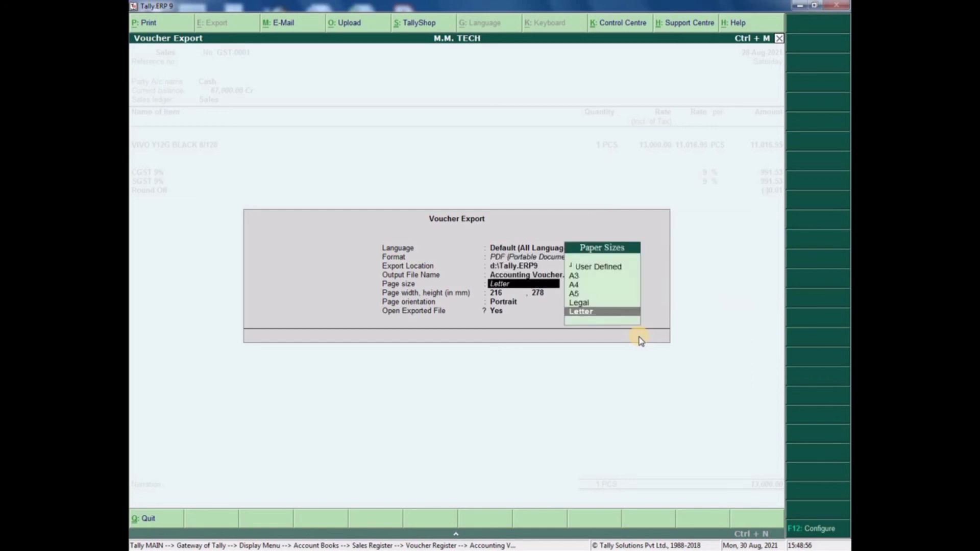
key(Up)
key(Up)
key(Up)
key(Return)
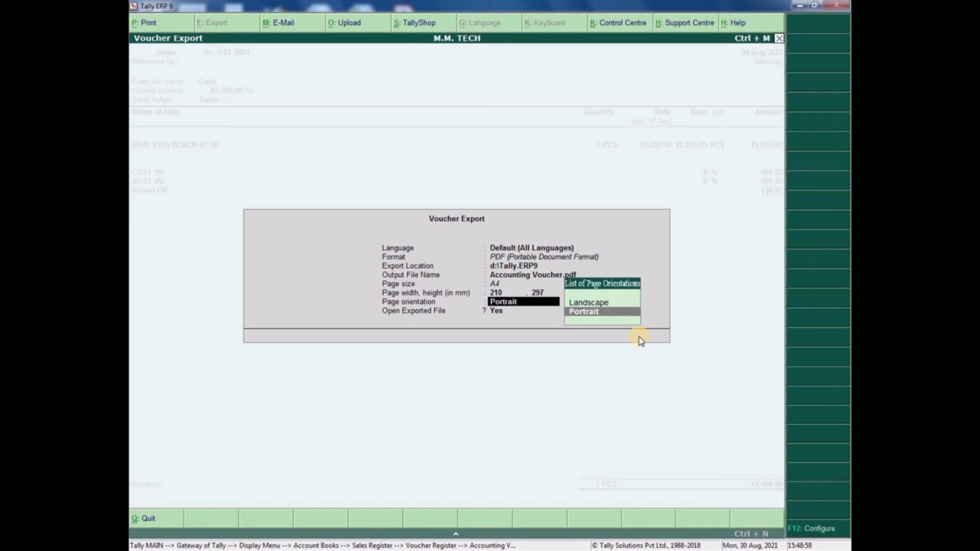
key(Return)
key(Return)
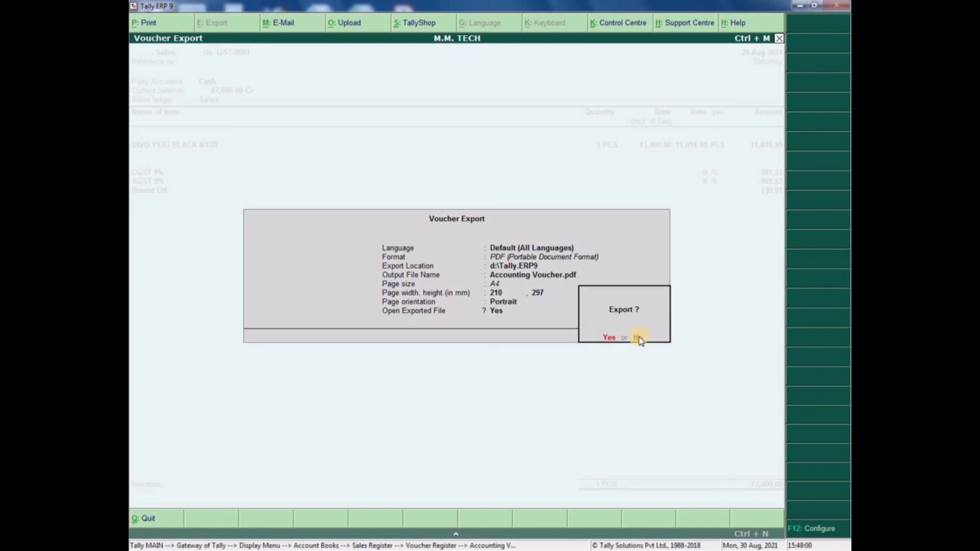
key(Return)
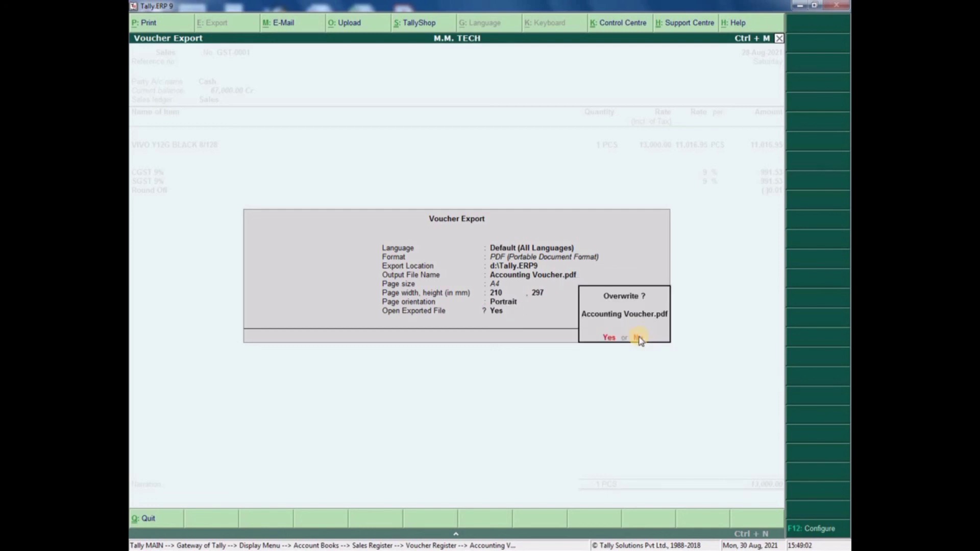
key(Return)
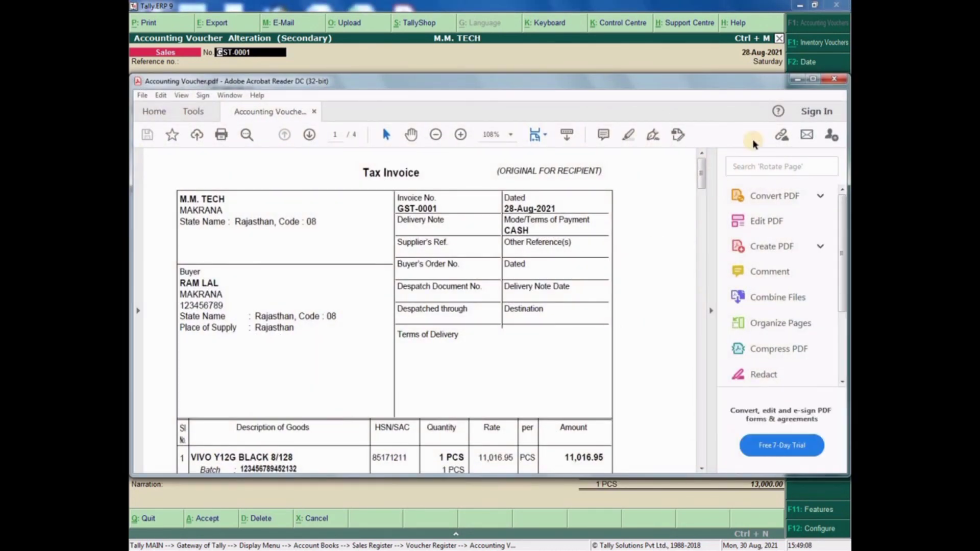
- Maximize the exported tax invoice in Acrobat Reader, then close it
click(813, 80)
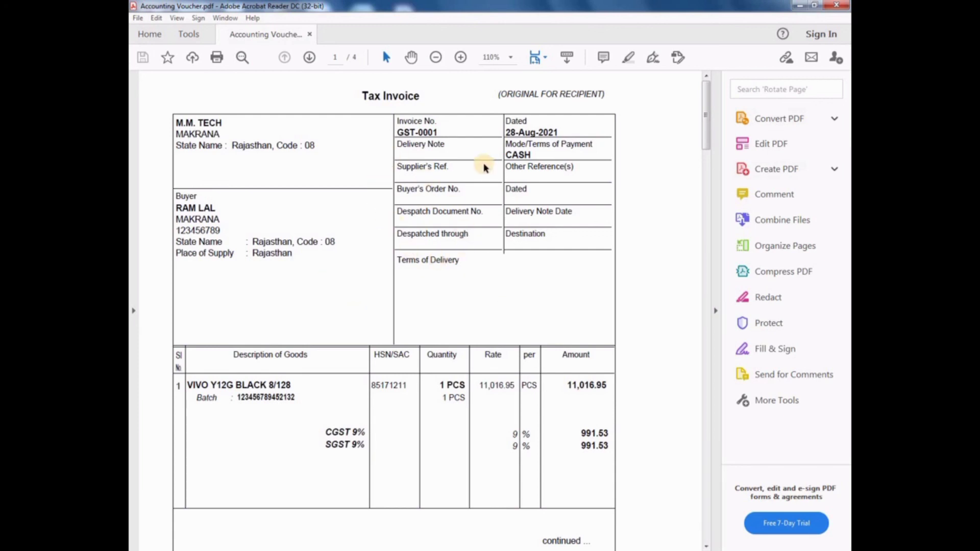
click(839, 7)
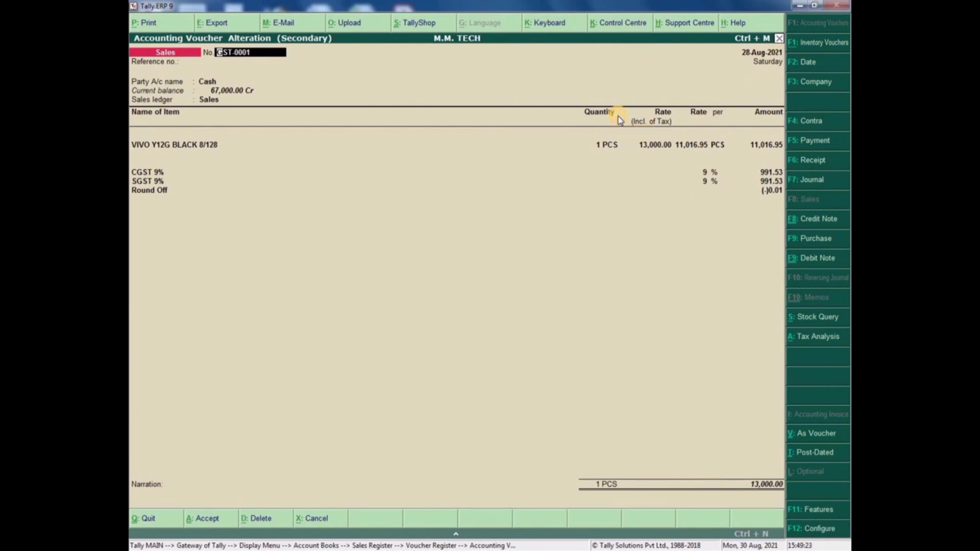
- Re-export GST-0001 with the format changed to JPEG (Image), keeping A4 portrait
click(218, 23)
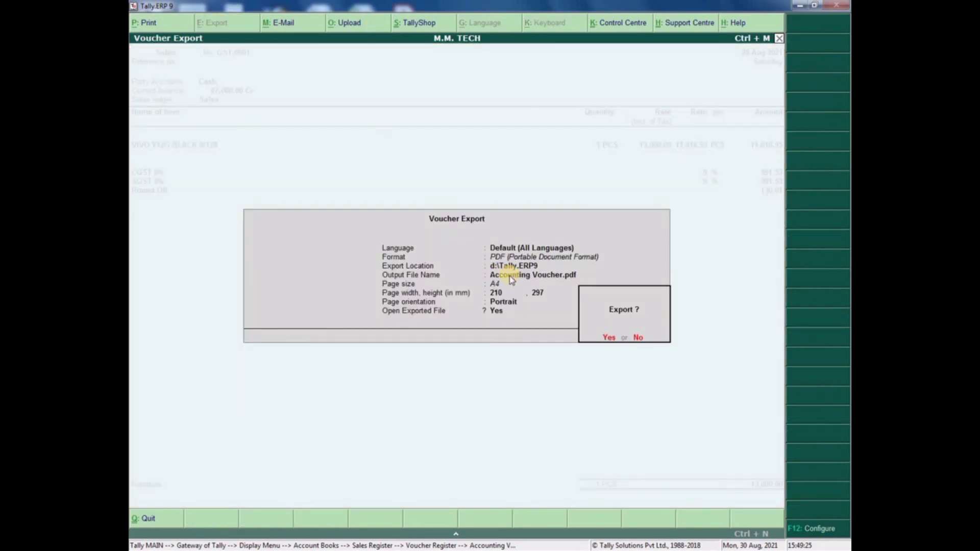
click(637, 337)
key(Return)
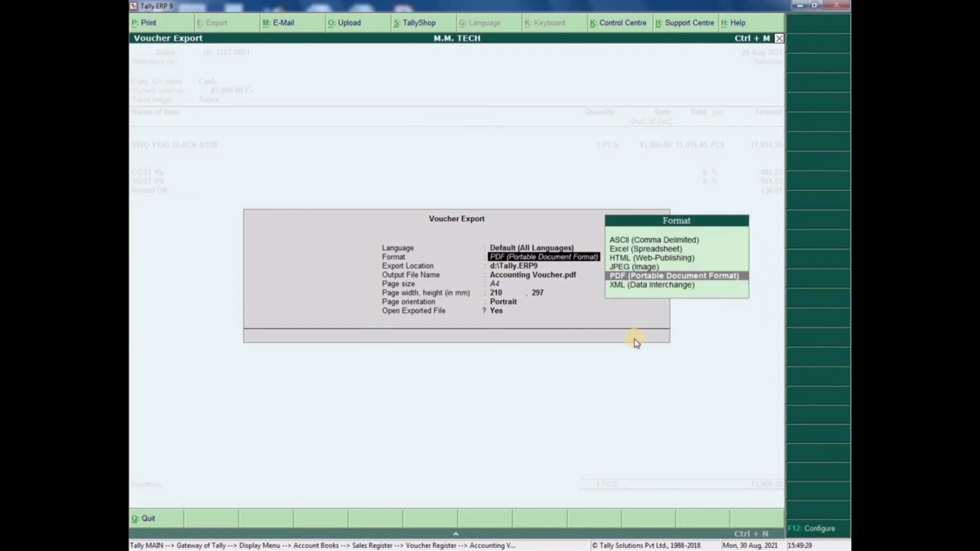
key(Up)
key(Return)
key(Return)
key(Return)
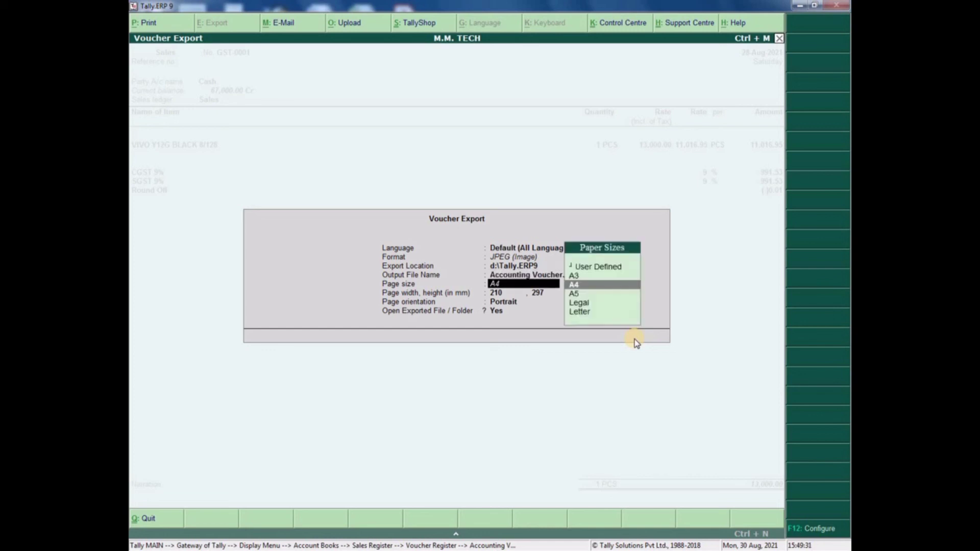
key(Return)
key(Return)
key(Return)
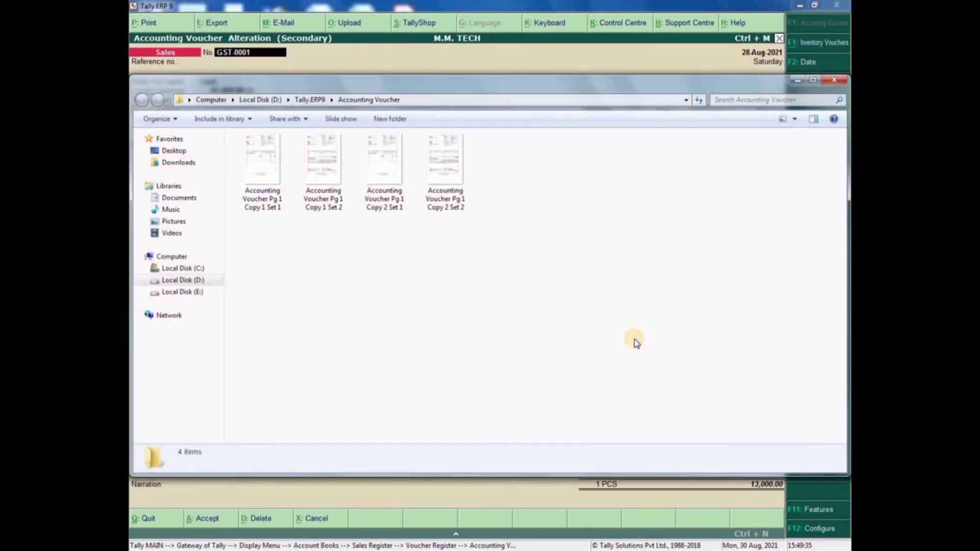
- View the exported invoice JPEG images in Picasa, then close the viewer and folder
double_click(321, 171)
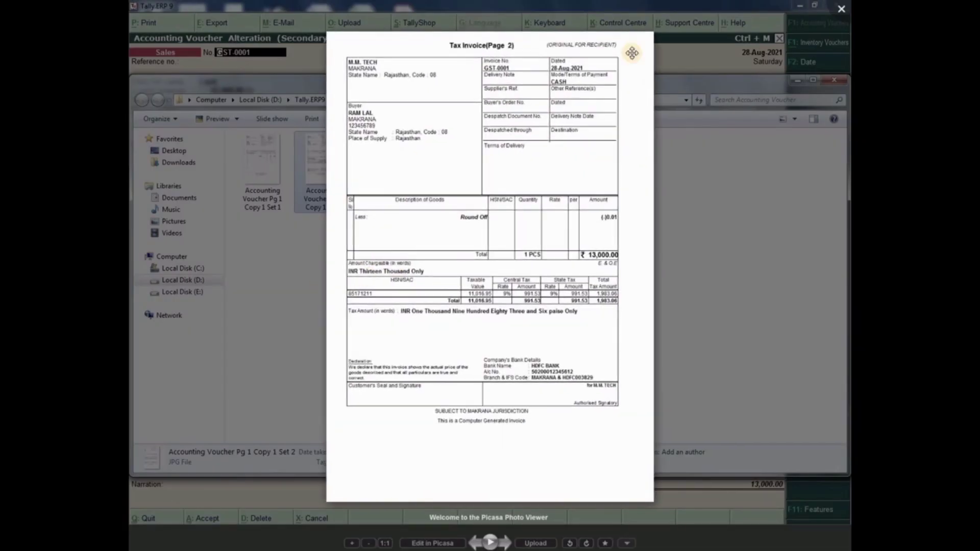
click(270, 179)
double_click(270, 179)
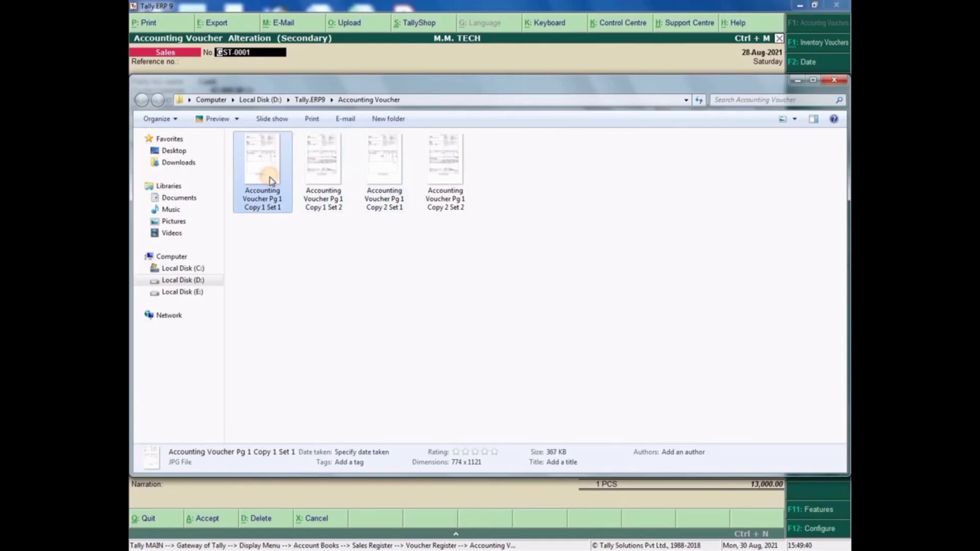
click(841, 9)
click(834, 81)
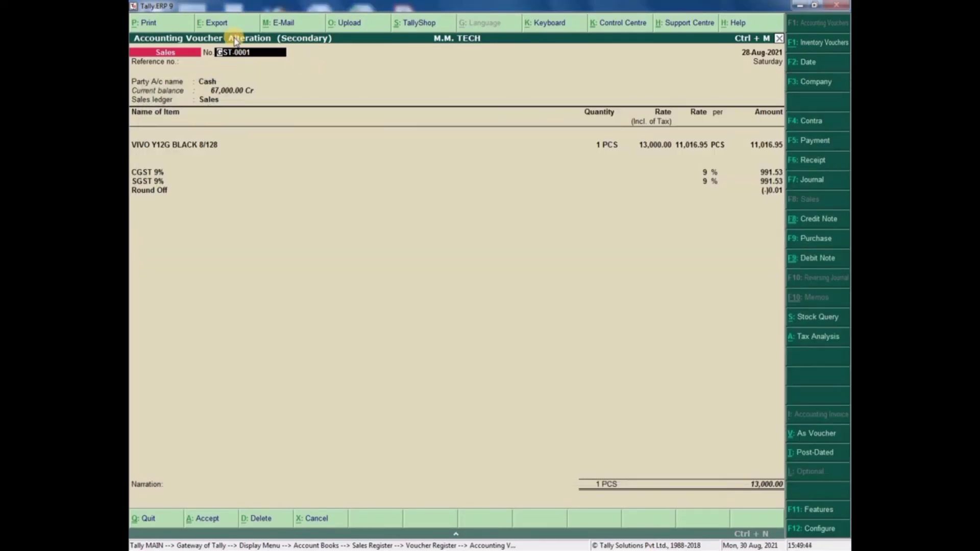
- Export the voucher again with page size Letter
click(225, 22)
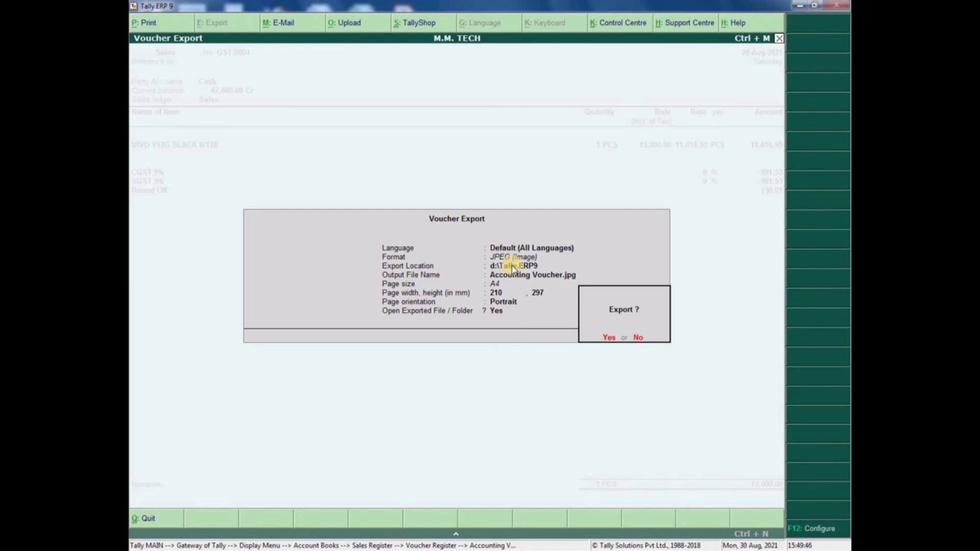
key(n)
key(Return)
key(Return)
key(Return)
key(Return)
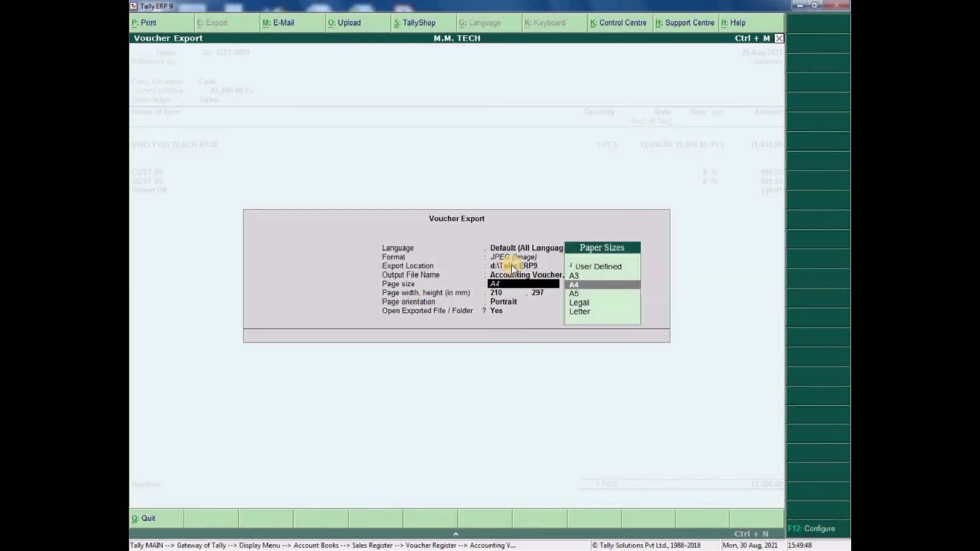
key(Down)
key(Down)
key(Down)
key(Return)
key(Return)
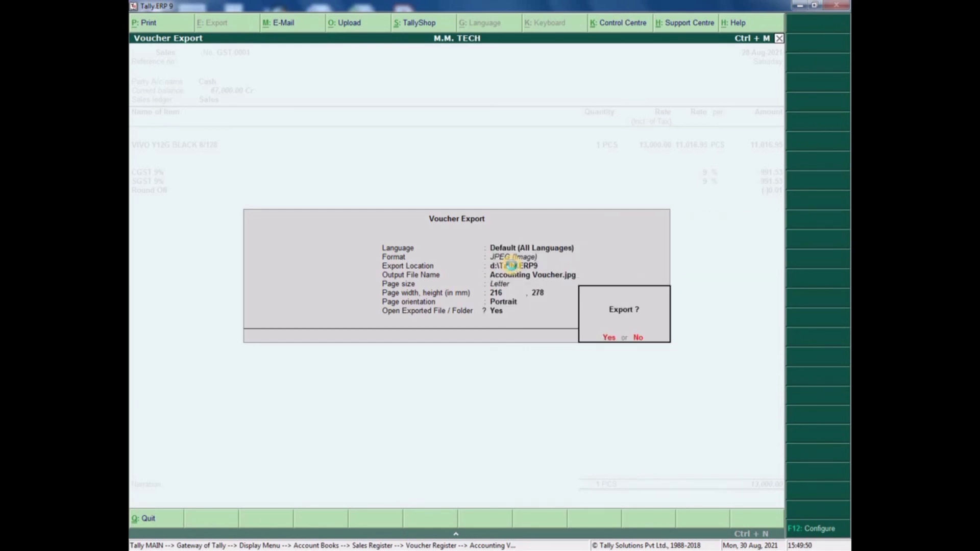
key(Return)
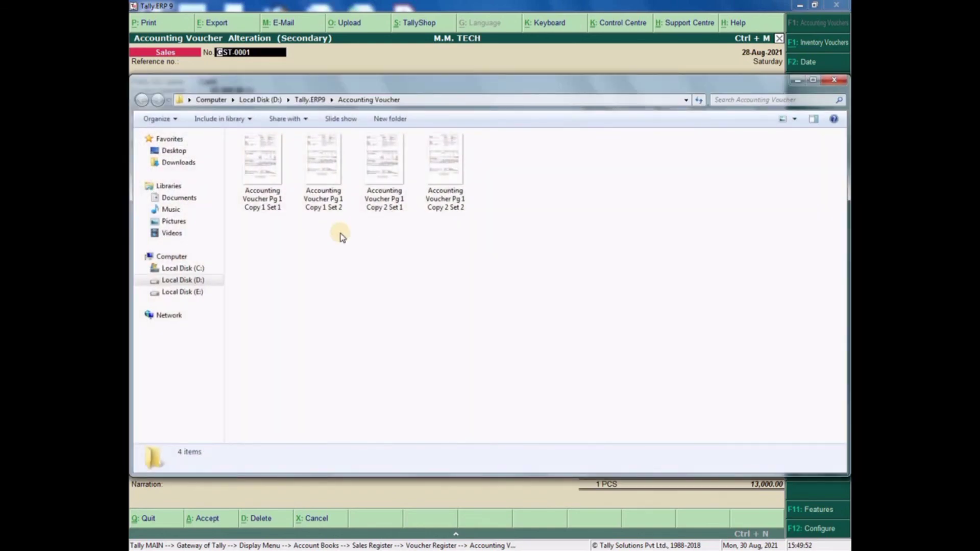
- View the first Letter-size invoice image, then close Picasa and the folder
double_click(268, 179)
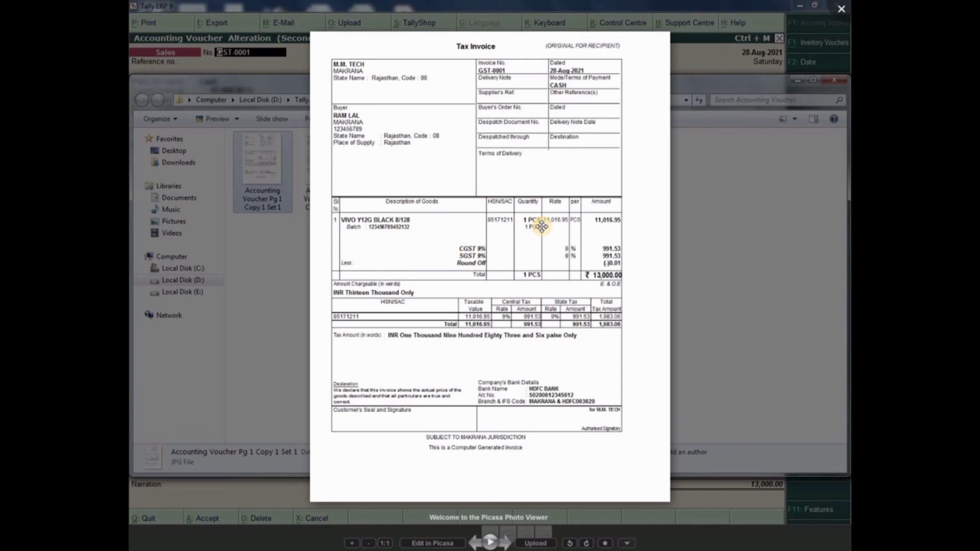
click(841, 9)
click(836, 83)
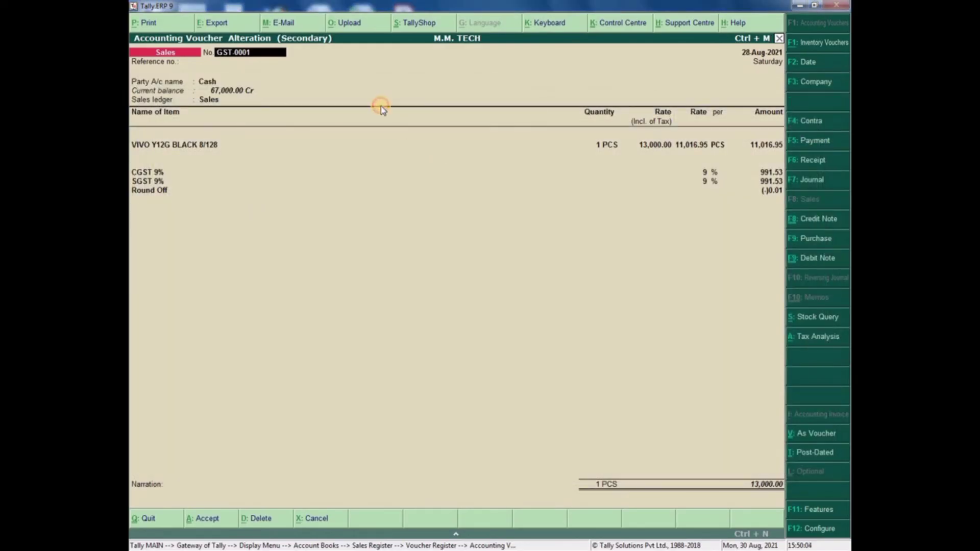
- Quit and reopen sales voucher GST-0001 for alteration
key(Escape)
key(Return)
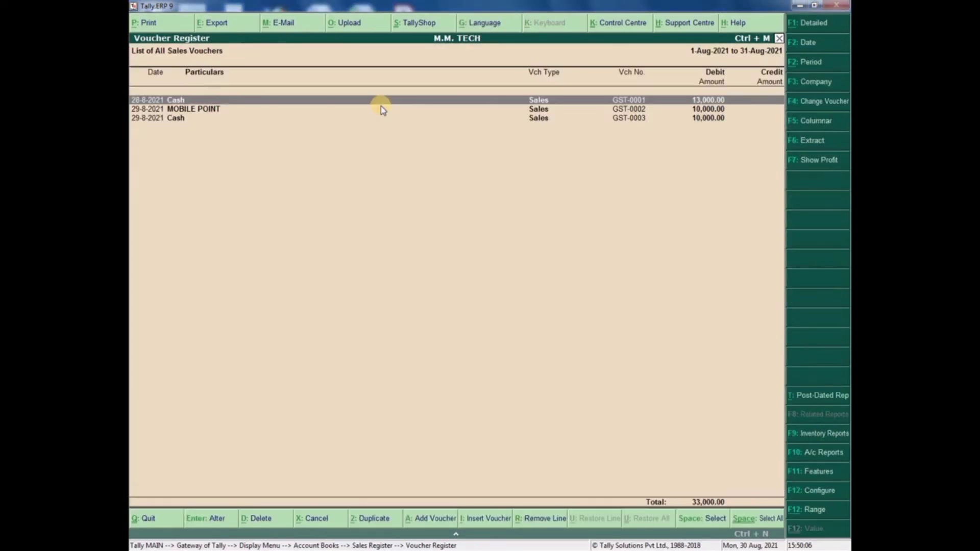
key(Return)
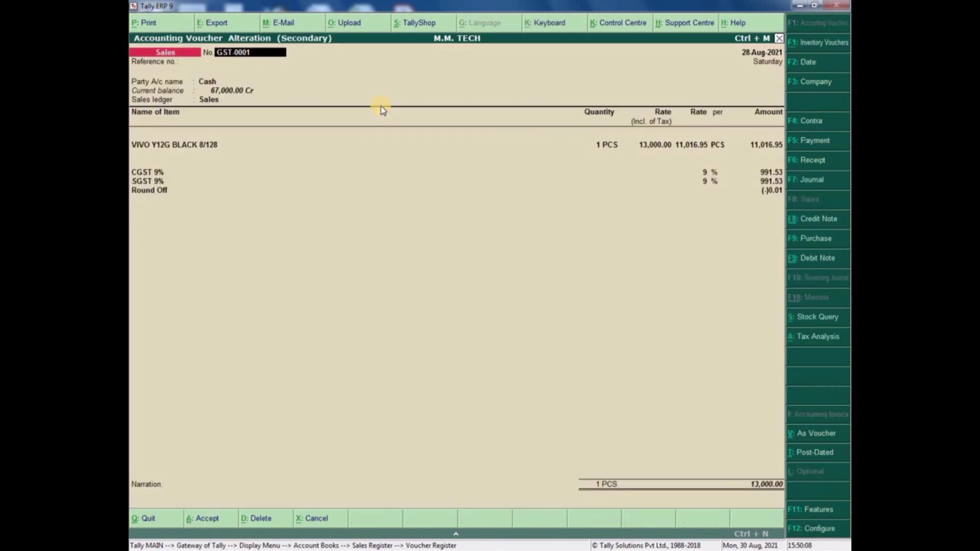
- Export it as Excel (Spreadsheet) to Accounting Voucher.xlsx with sheet Tax Invoice
click(227, 24)
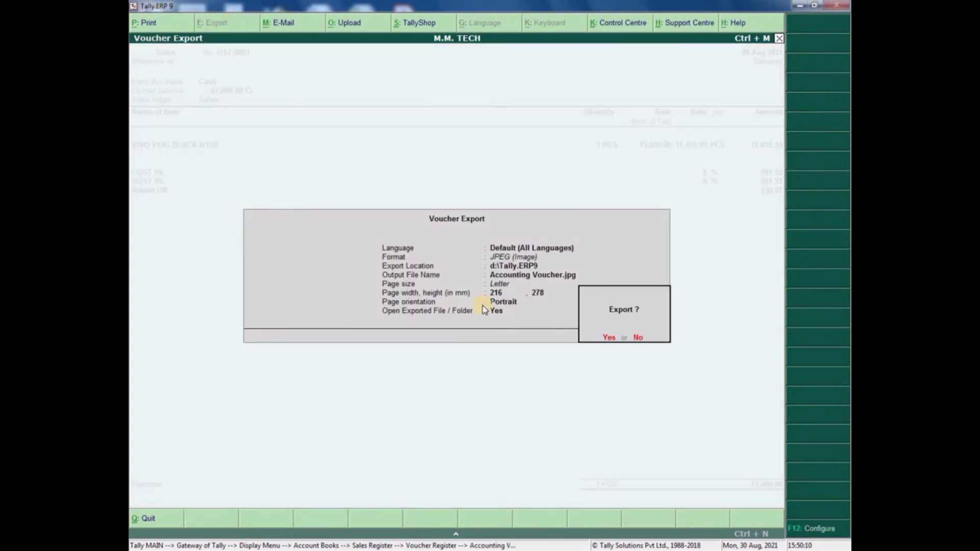
key(n)
key(Return)
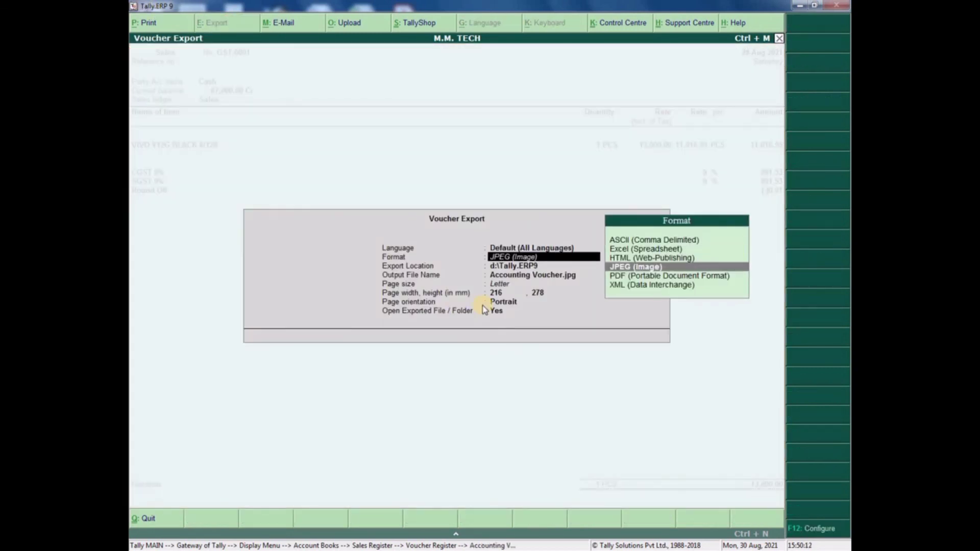
key(Up)
key(Up)
key(Return)
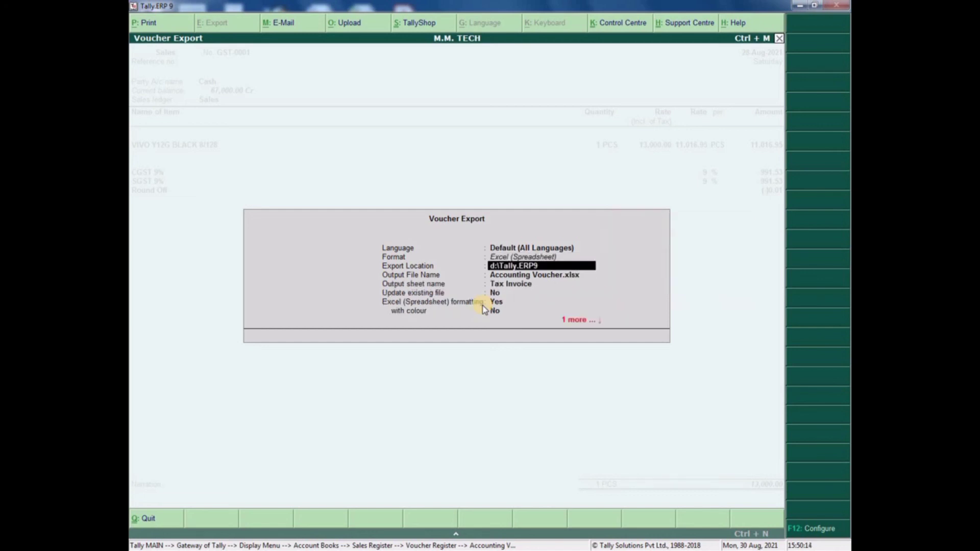
key(Return)
key(Return)
key(Return)
key(Return)
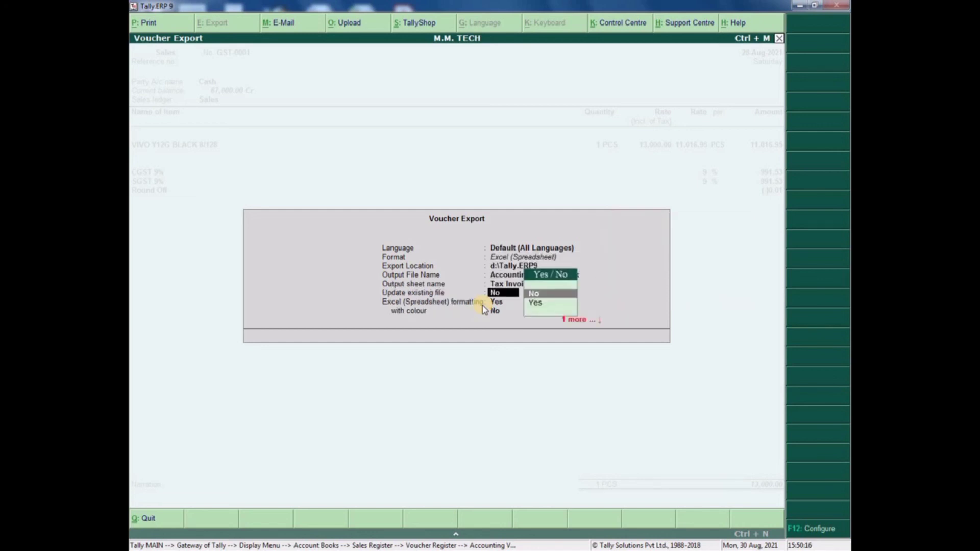
key(Return)
key(Return)
key(Return)
key(Return)
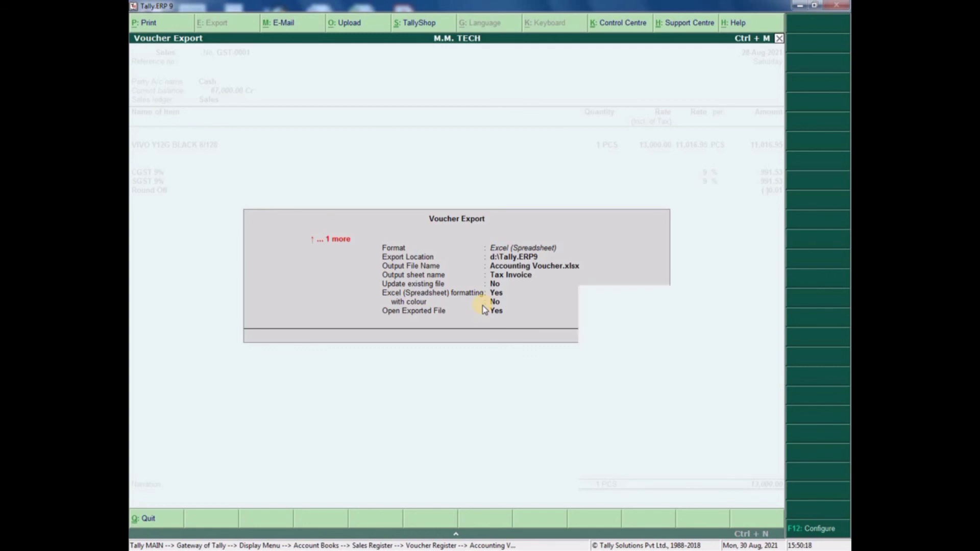
key(Return)
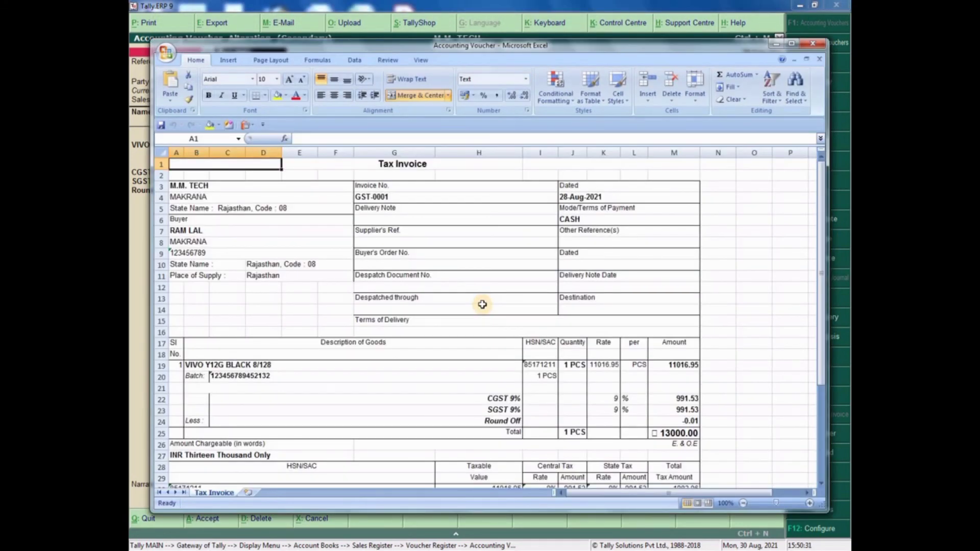
- Check the Tax Invoice sheet's Despatched through, buyer state, buyer name and Dated J9 cells, then close Excel
scroll(444, 325, down, 7)
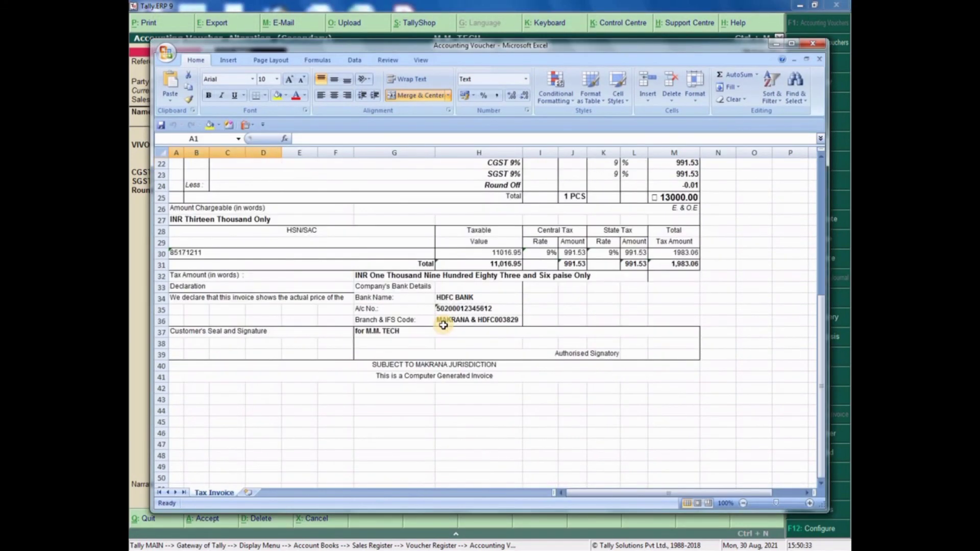
scroll(444, 325, up, 7)
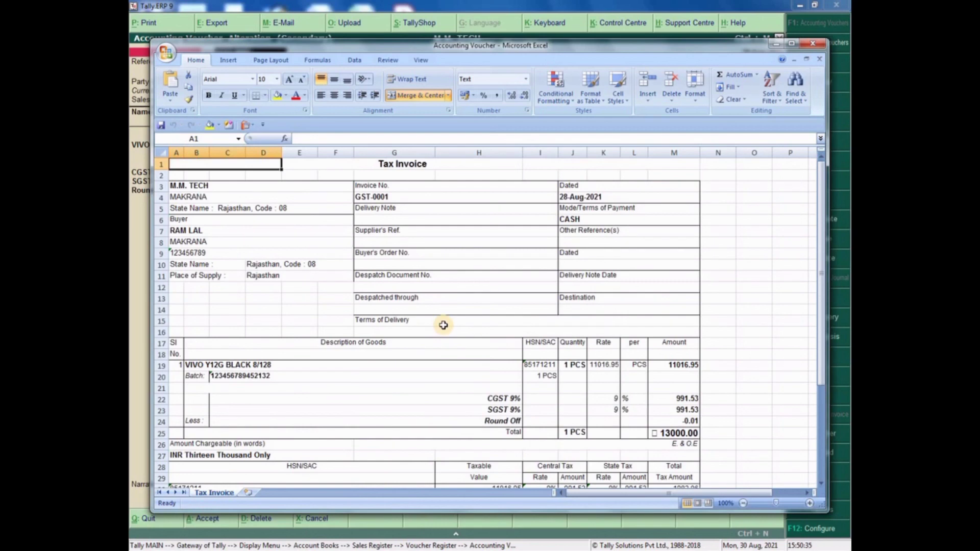
scroll(442, 326, down, 8)
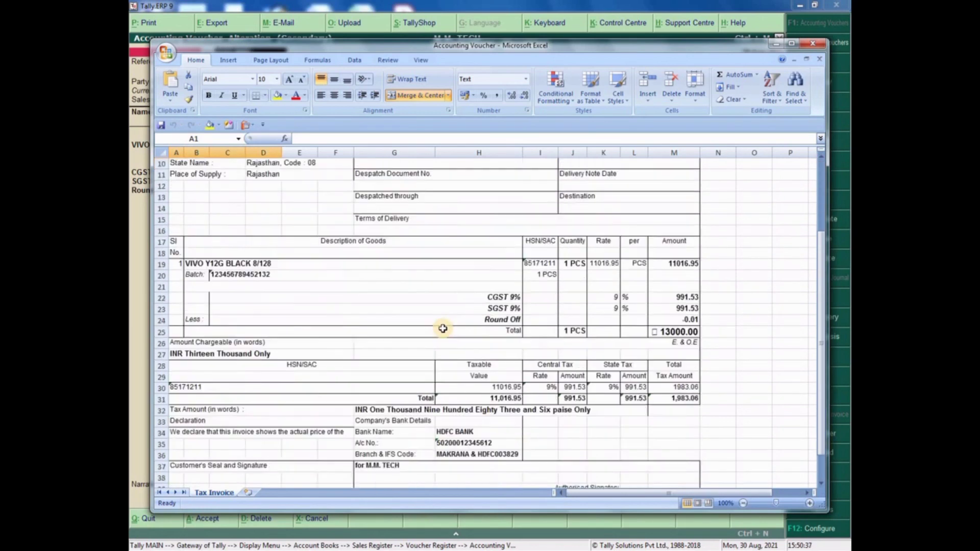
scroll(443, 328, up, 3)
scroll(443, 329, up, 5)
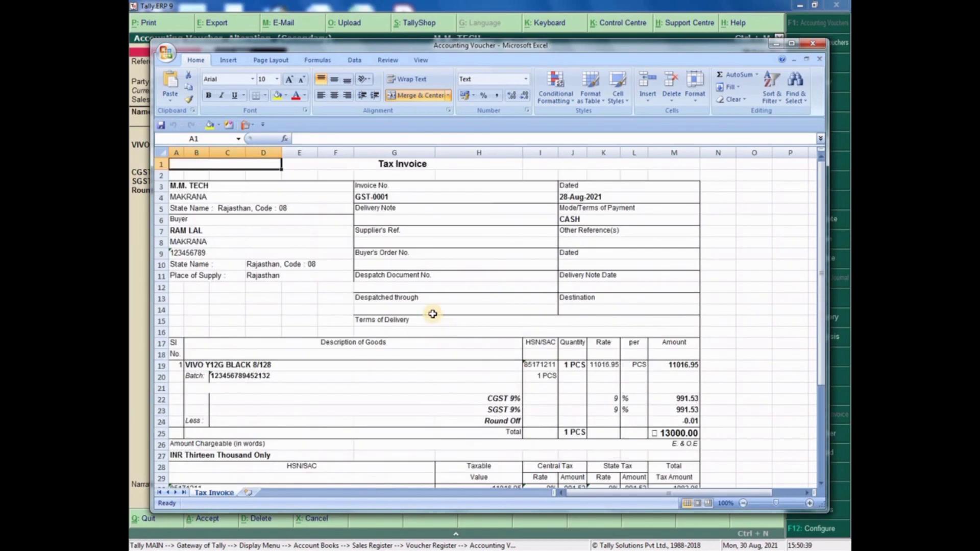
click(405, 285)
click(282, 262)
click(212, 232)
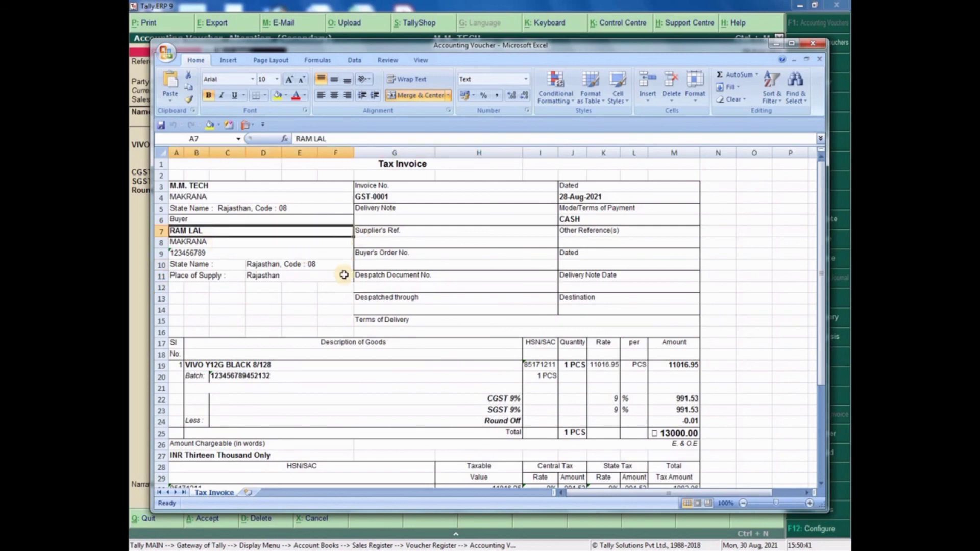
click(571, 253)
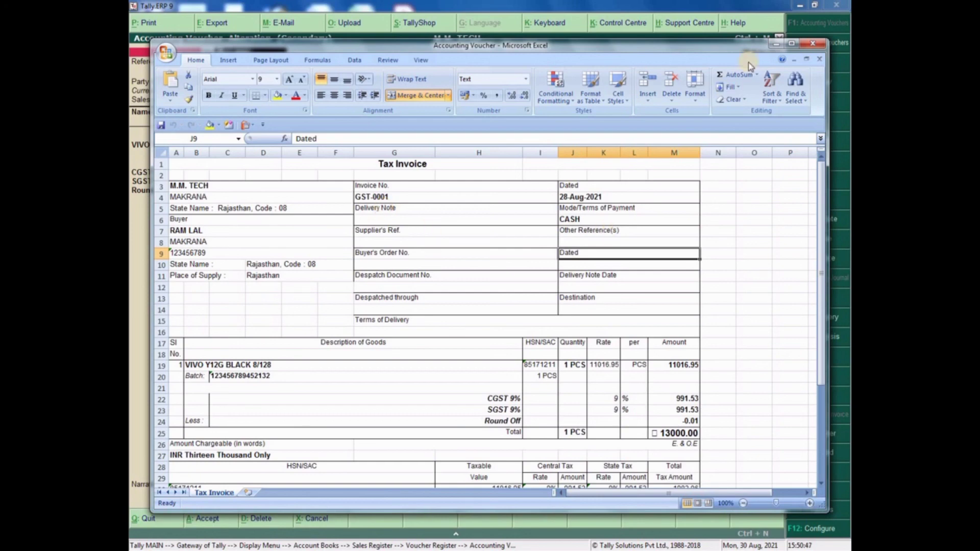
click(812, 44)
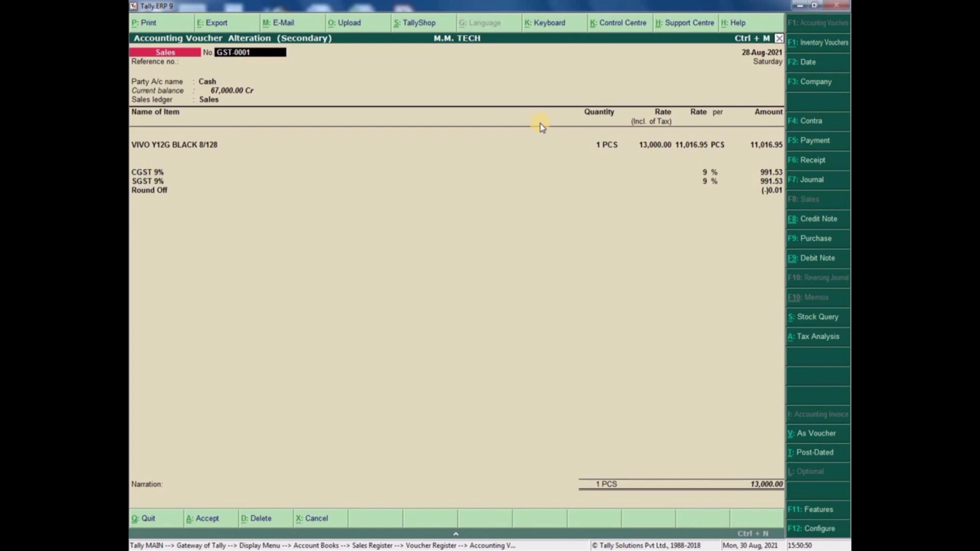
- Quit voucher GST-0001 and back out of the Voucher Register to the Gateway of Tally
key(Escape)
key(Escape)
key(Return)
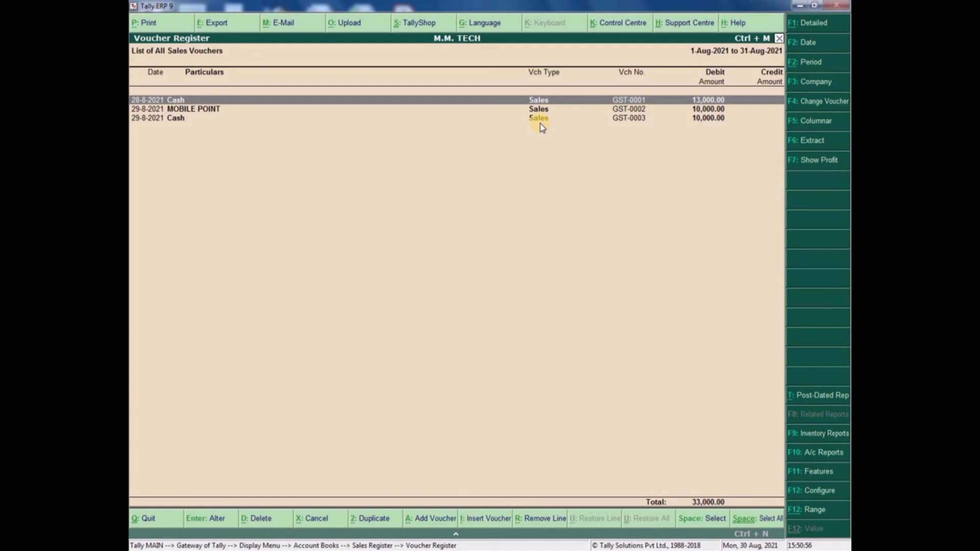
key(Escape)
key(Escape)
key(Escape)
key(Escape)
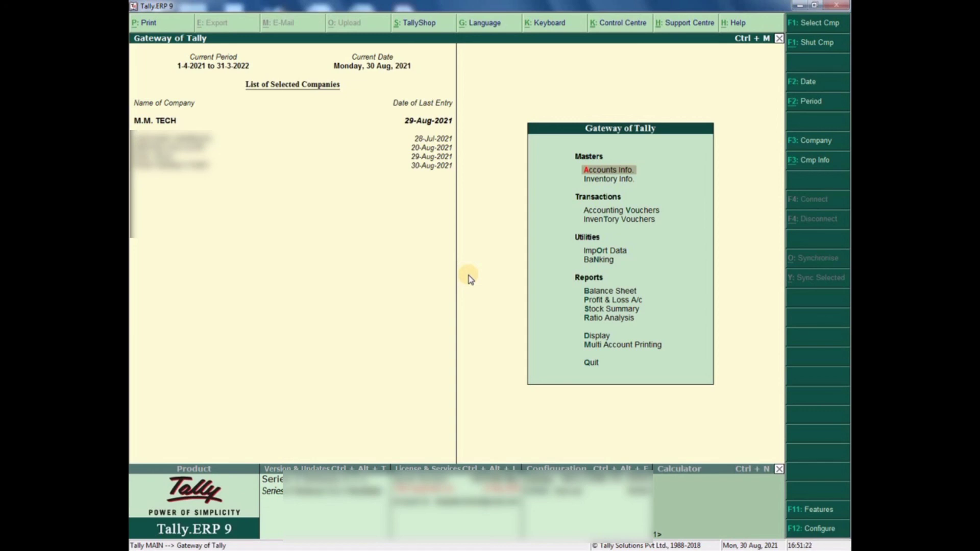
key(Down)
key(Down)
key(Down)
key(Down)
key(Down)
key(Down)
key(Down)
key(Down)
key(Down)
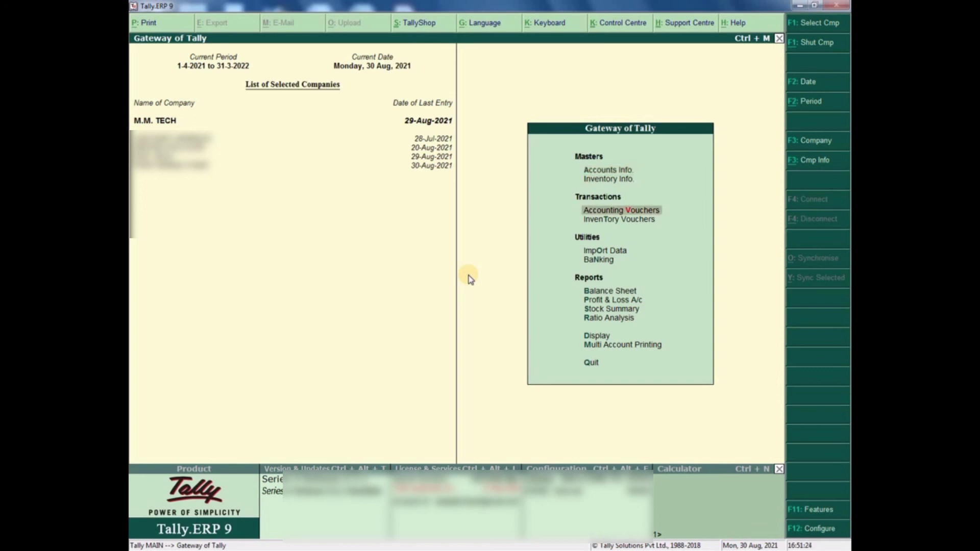
key(Up)
key(Up)
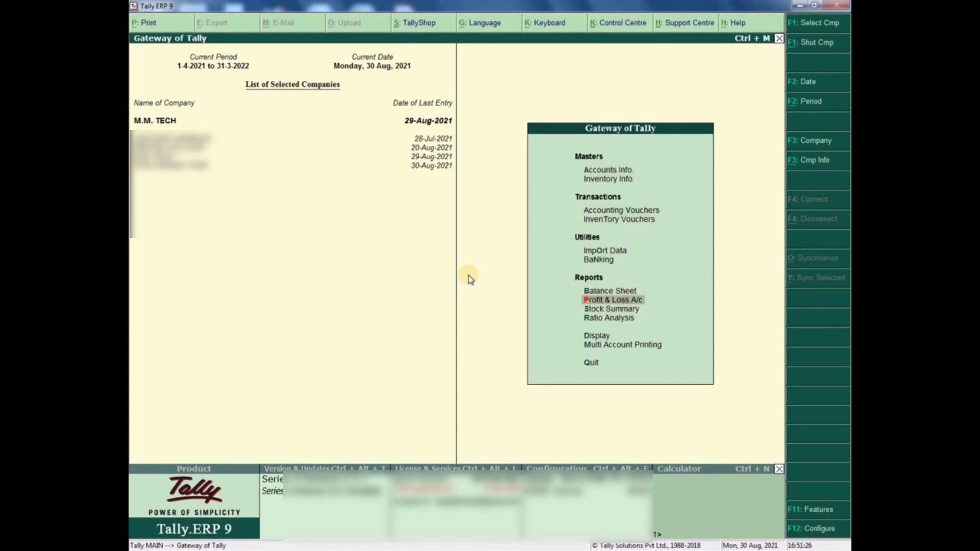
key(Down)
key(Down)
key(Down)
key(Return)
key(Down)
key(Down)
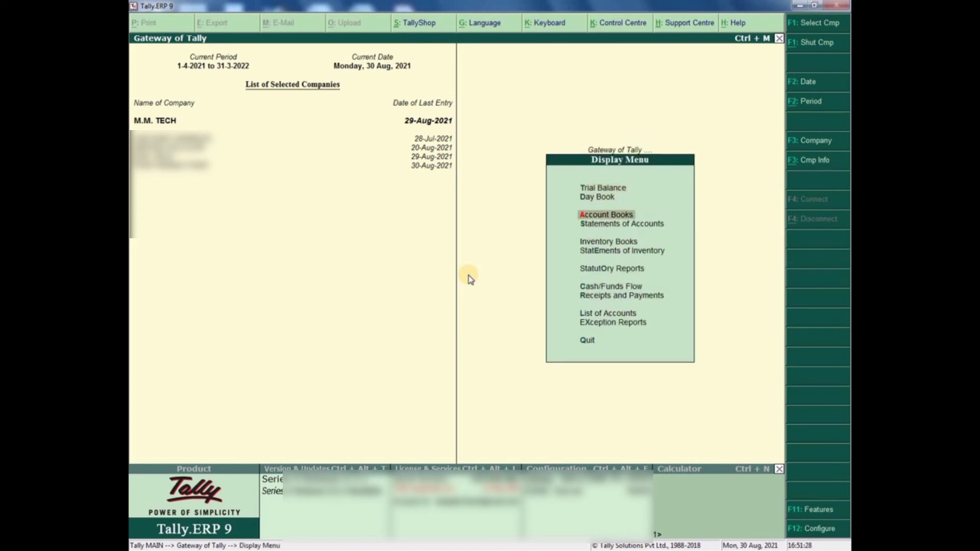
key(Return)
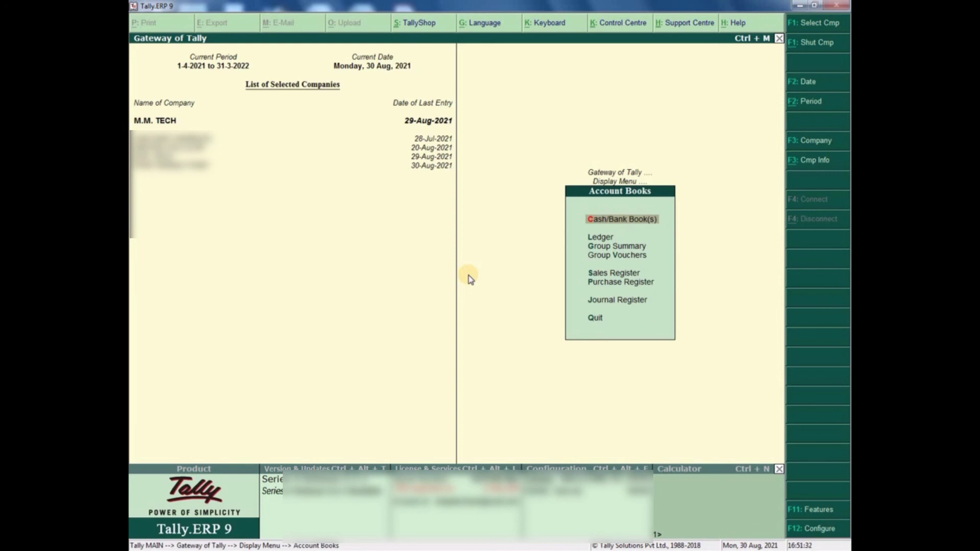
key(Down)
key(Down)
key(Down)
key(Down)
key(Return)
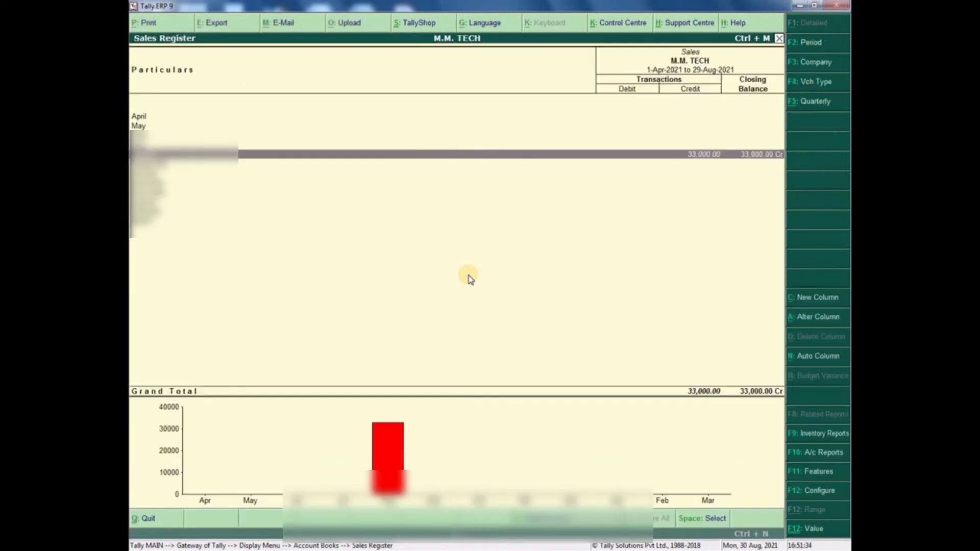
key(Return)
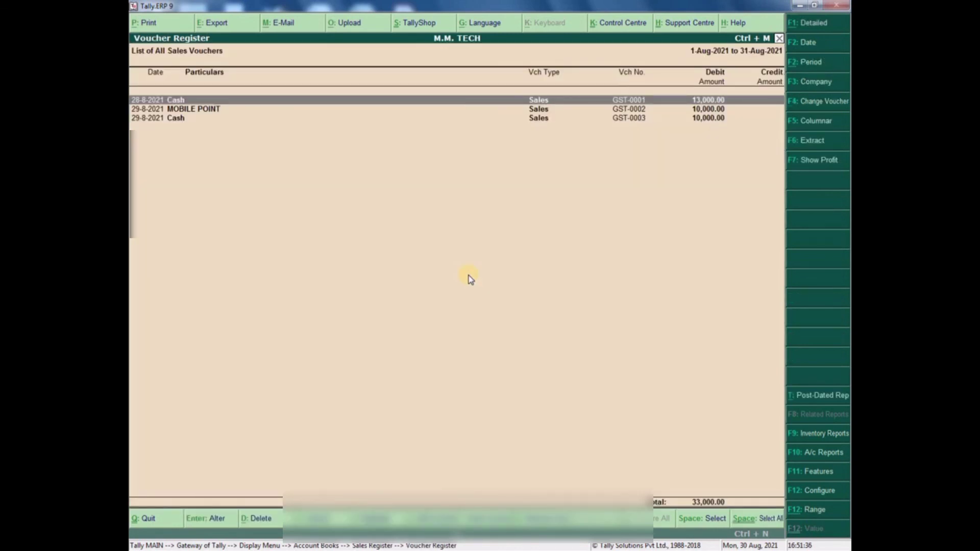
key(Return)
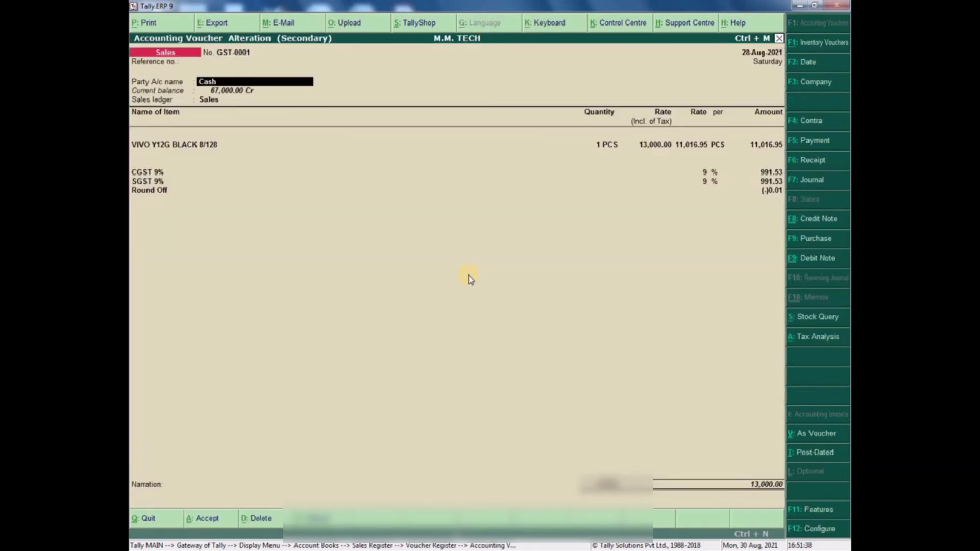
key(Return)
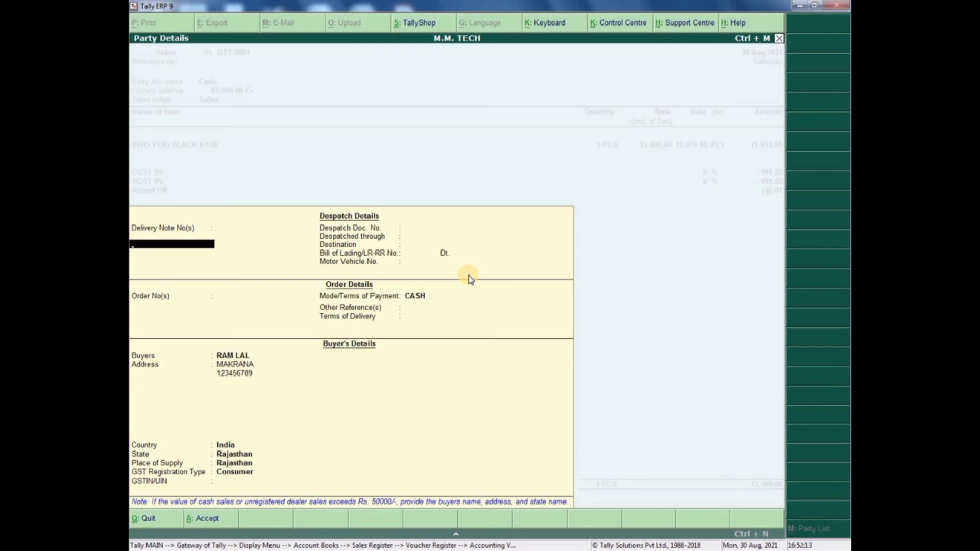
key(Return)
key(Return)
key(Return)
key(Return)
key(Return)
key(Return)
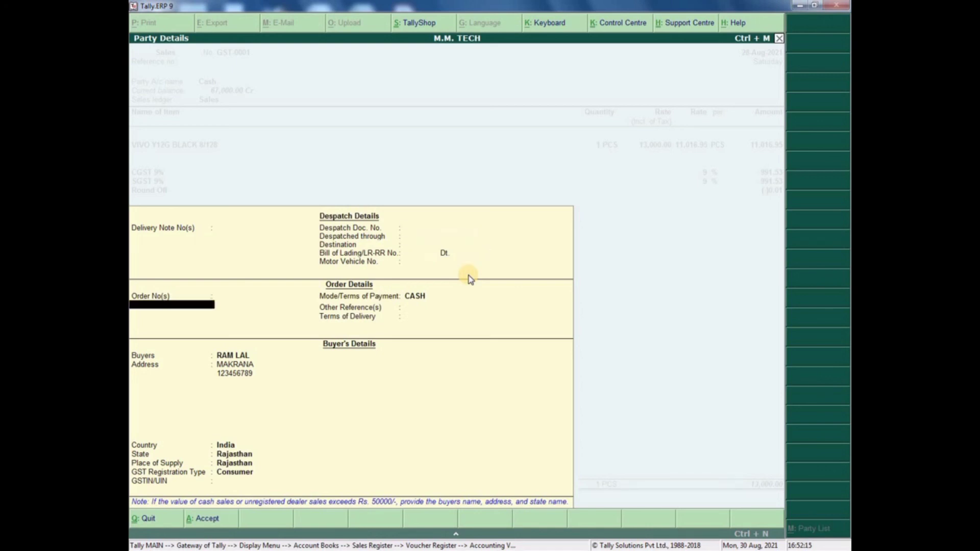
key(Return)
key(Return)
key(Return)
key(Return)
key(Return)
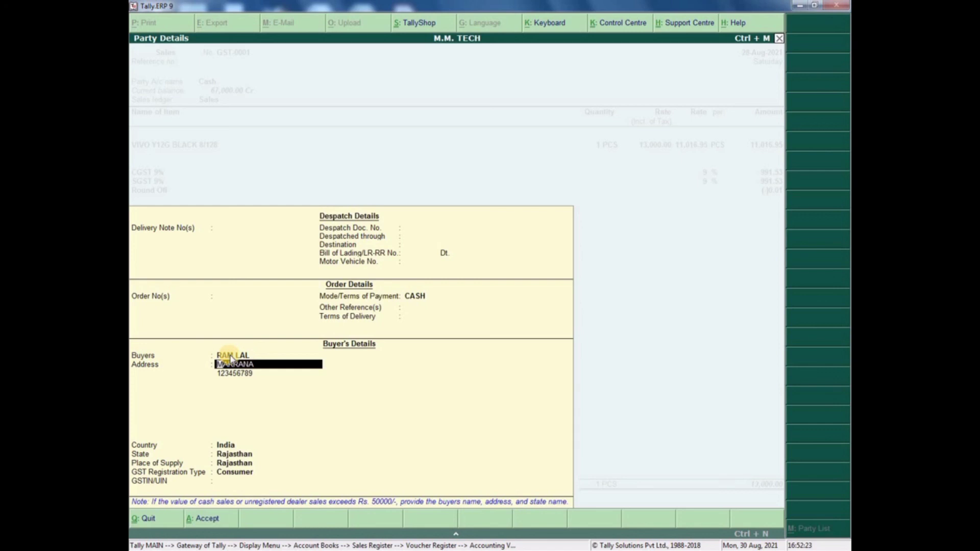
key(Escape)
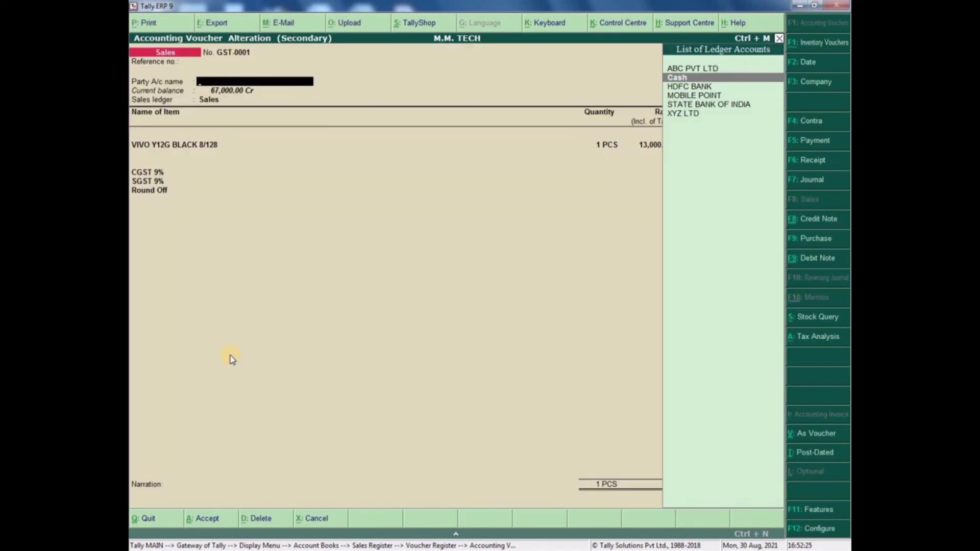
key(Escape)
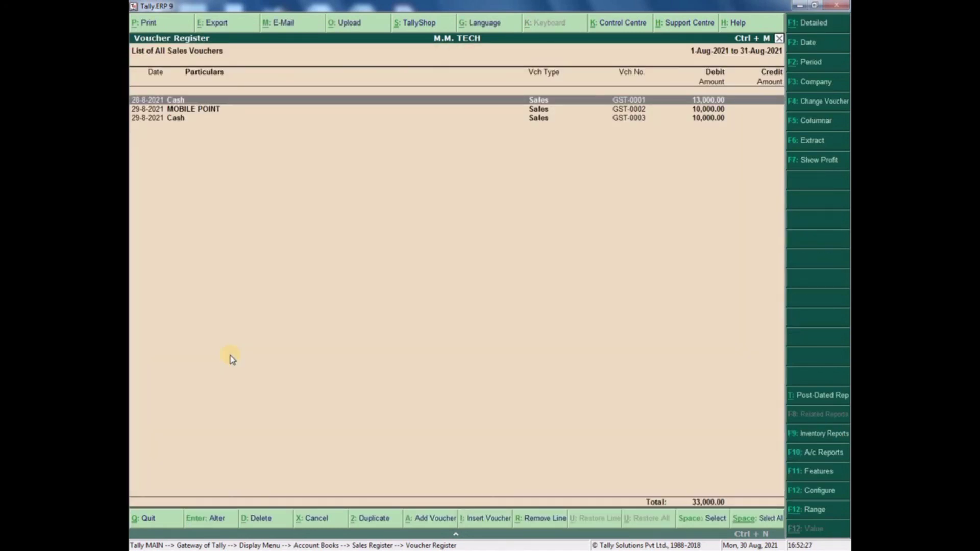
key(Down)
key(Down)
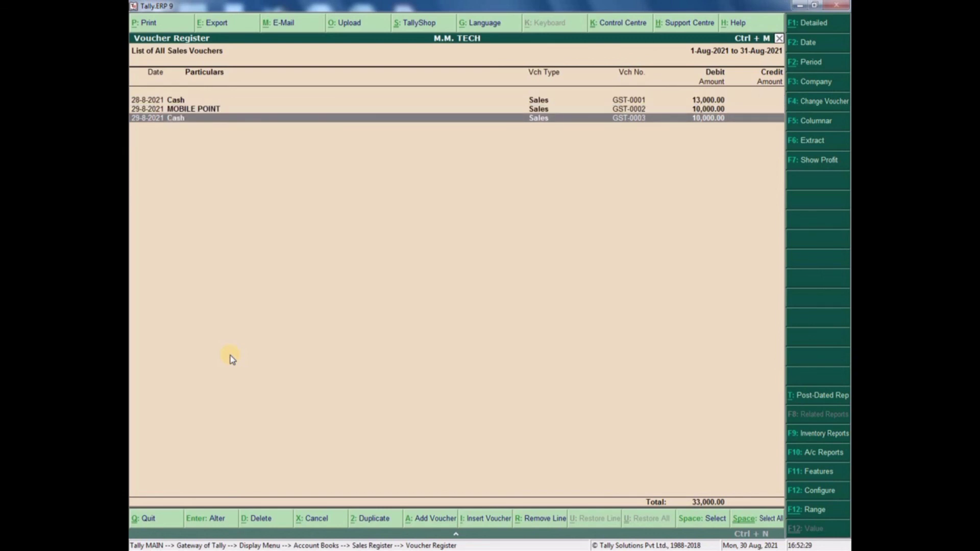
key(Up)
key(Up)
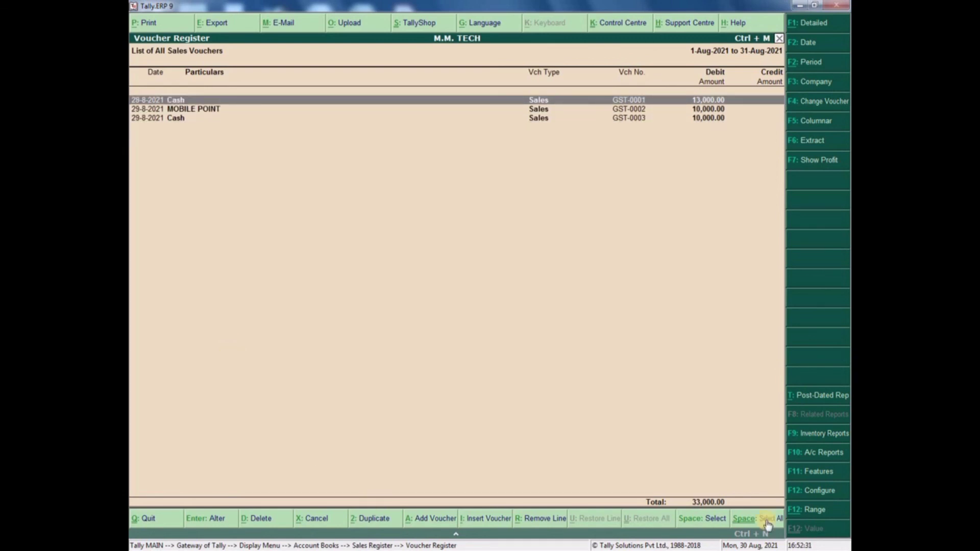
- Range-filter the Voucher Register to vouchers whose Buyer Name contains the buyer's name
click(798, 513)
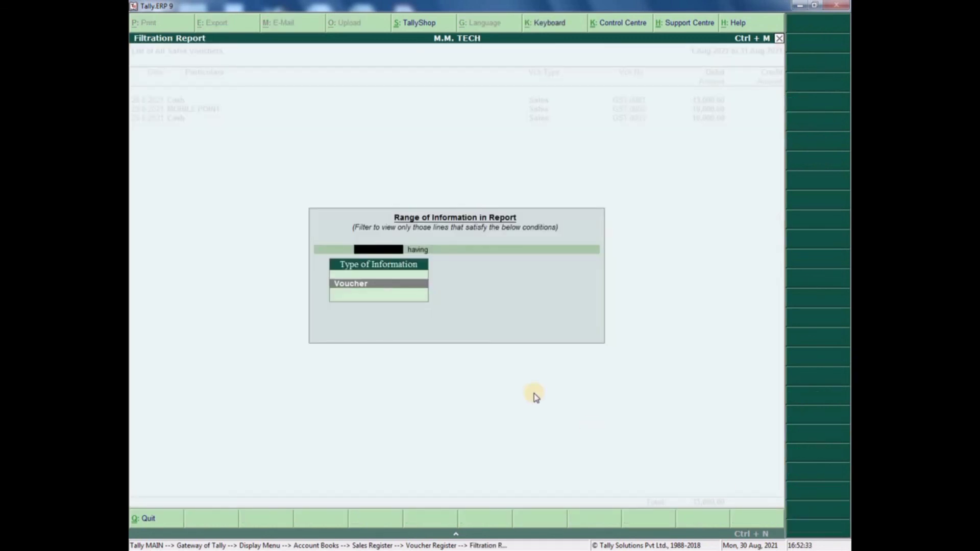
key(Return)
key(Down)
key(Down)
key(Down)
key(Down)
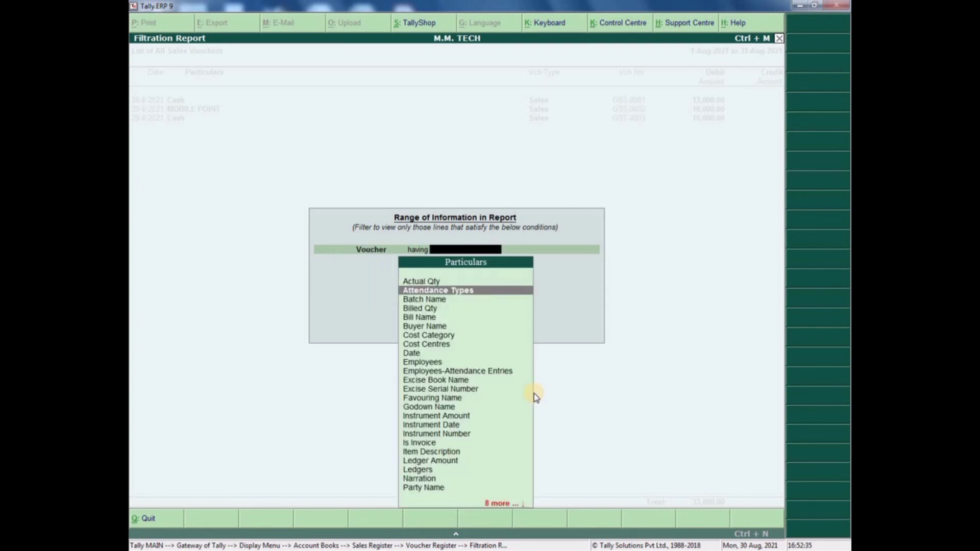
key(Down)
key(Return)
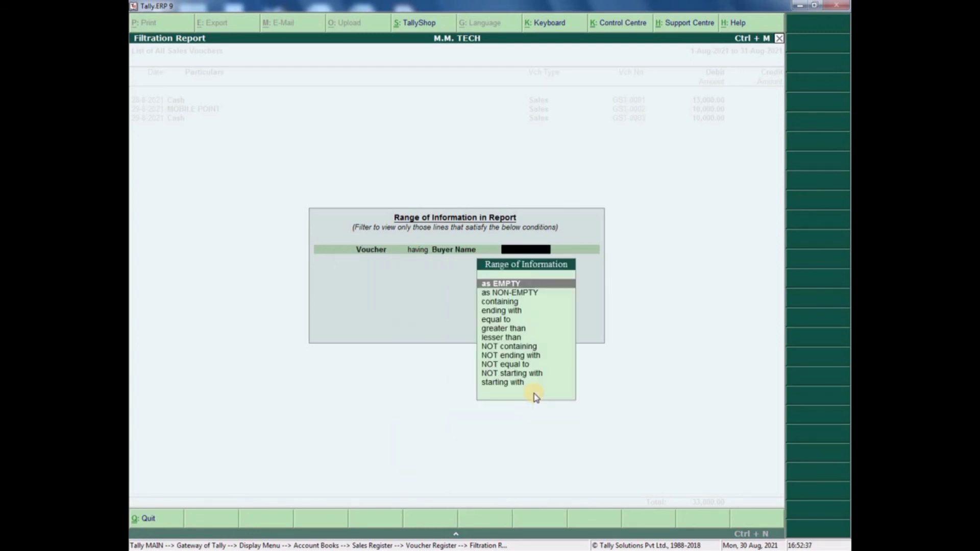
key(Down)
key(Down)
key(Return)
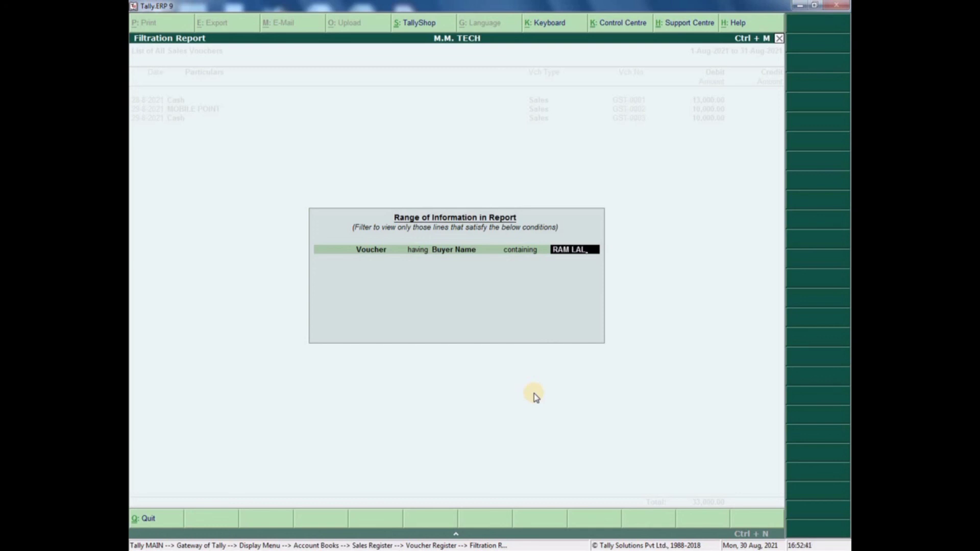
key(Return)
key(Return)
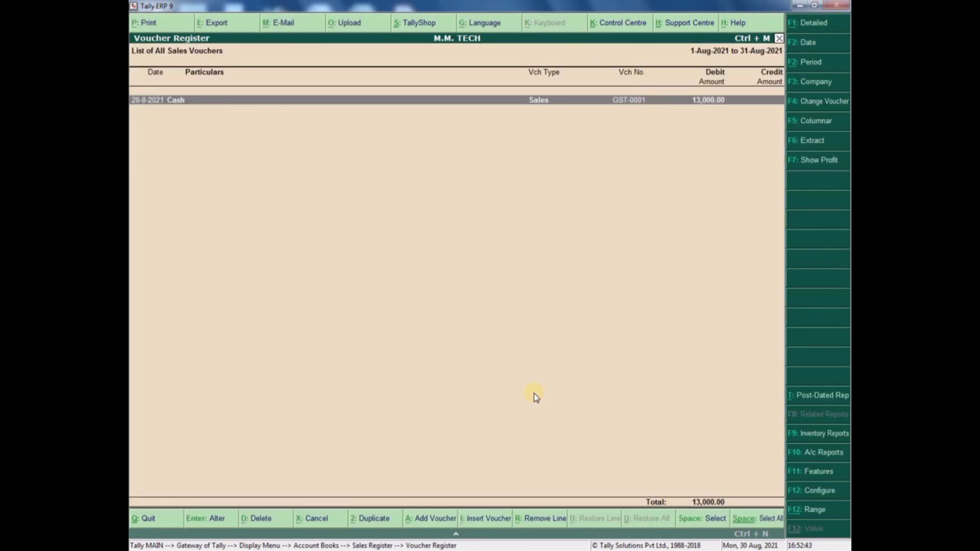
- Open the filtered voucher GST-0001, view its party details, and quit it unchanged
key(Return)
key(Return)
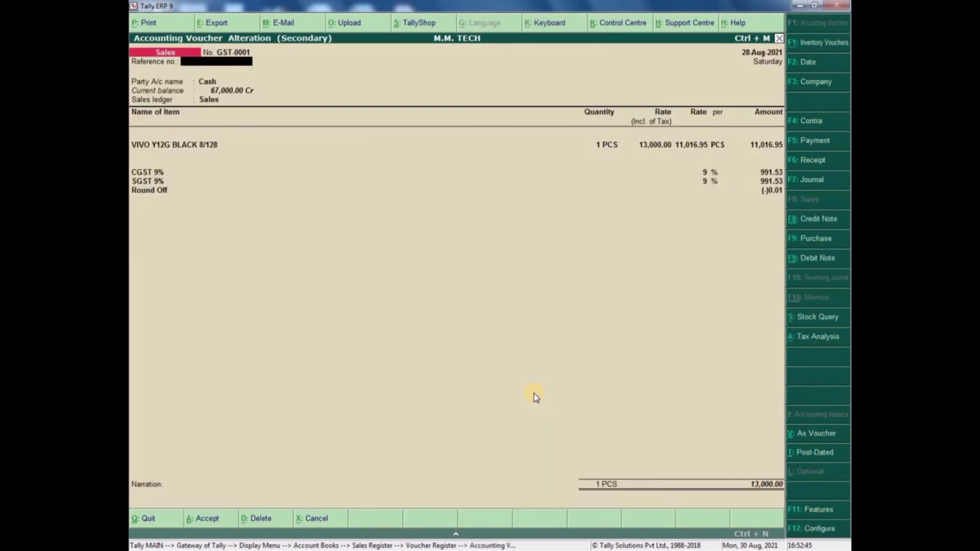
key(Return)
key(Return)
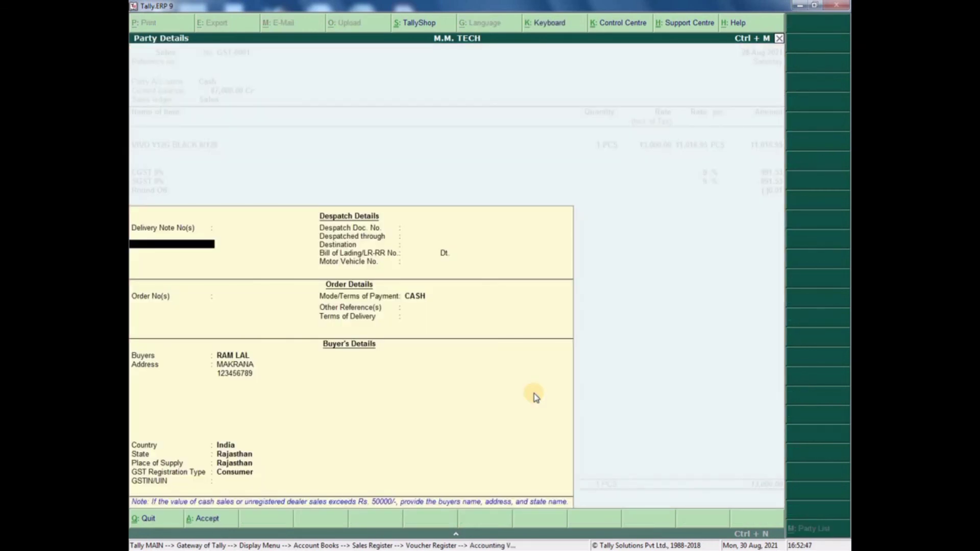
key(Escape)
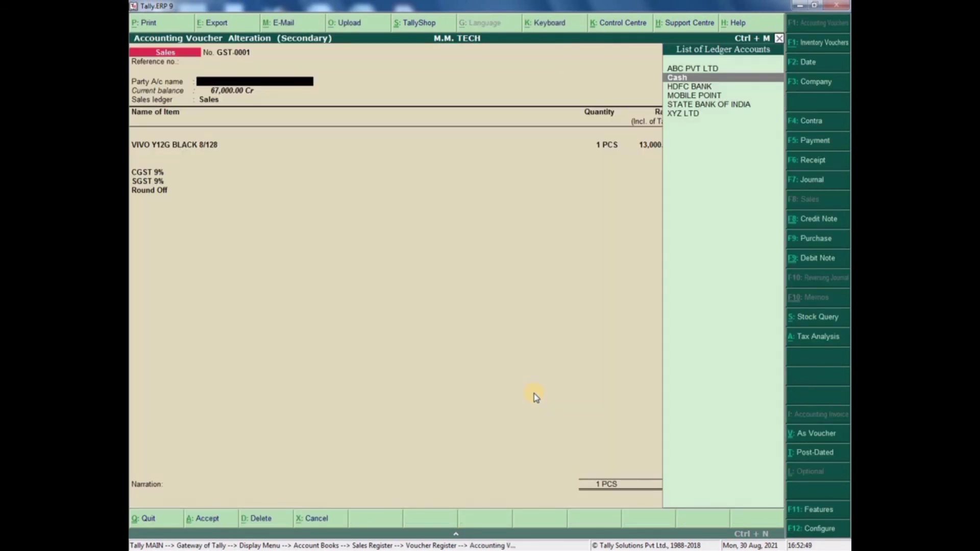
key(Escape)
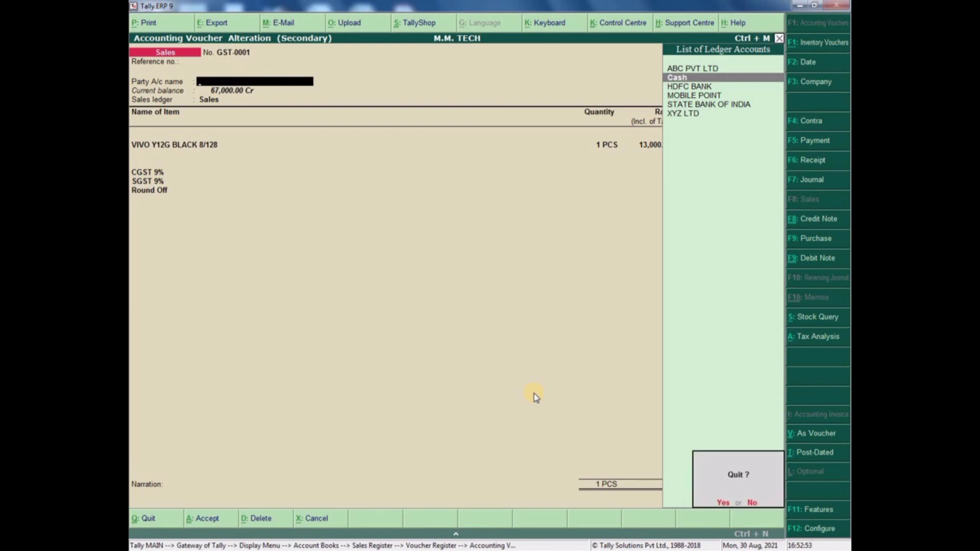
key(y)
- Check the batch allocations of the VIVO Y12G BLACK 8/128 item line, then return to the register
key(Return)
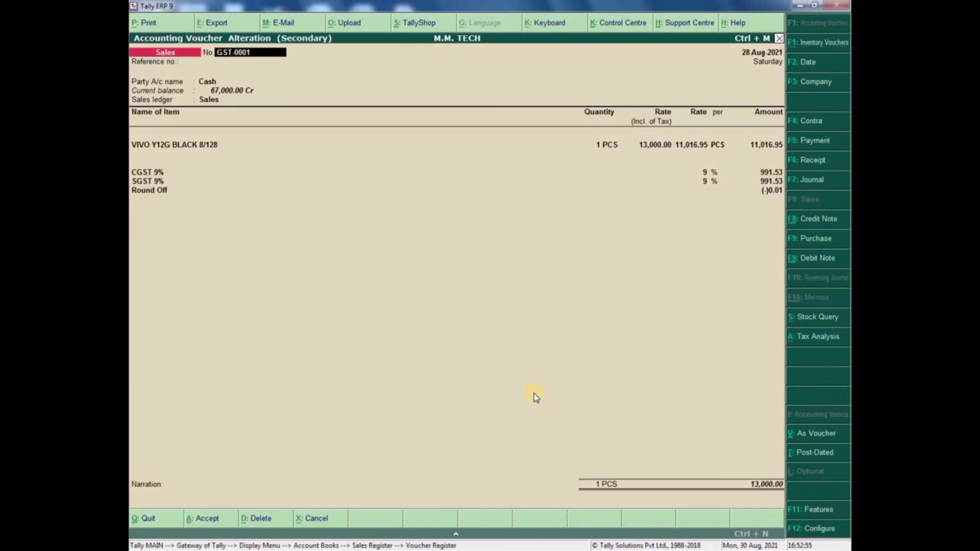
click(201, 145)
key(Return)
key(Return)
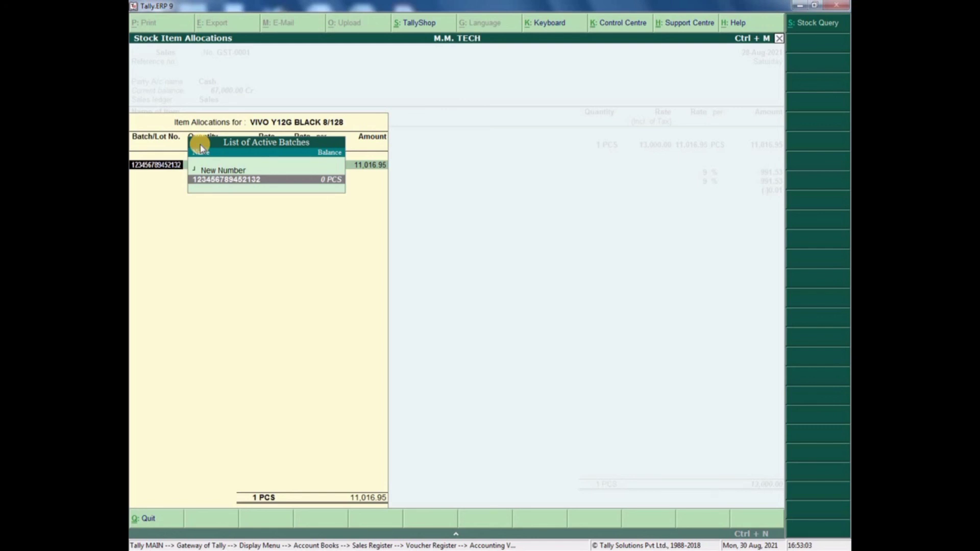
key(Escape)
key(y)
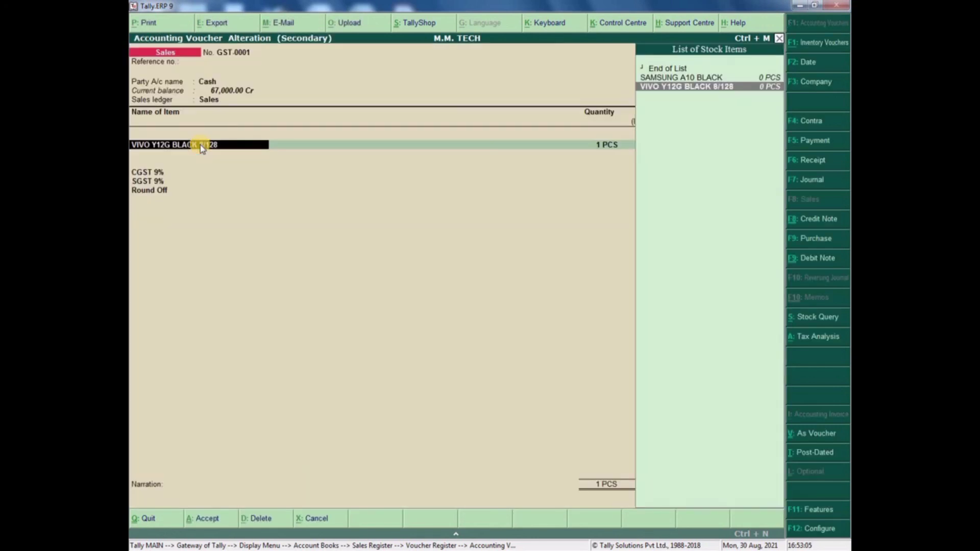
key(Escape)
key(y)
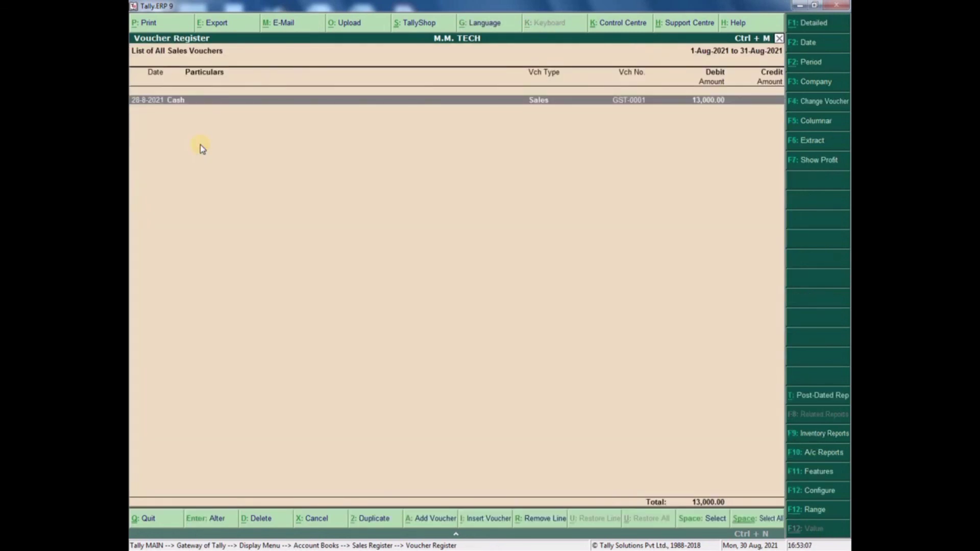
- Change the range filter to vouchers whose Batch Name contains 52132
click(800, 508)
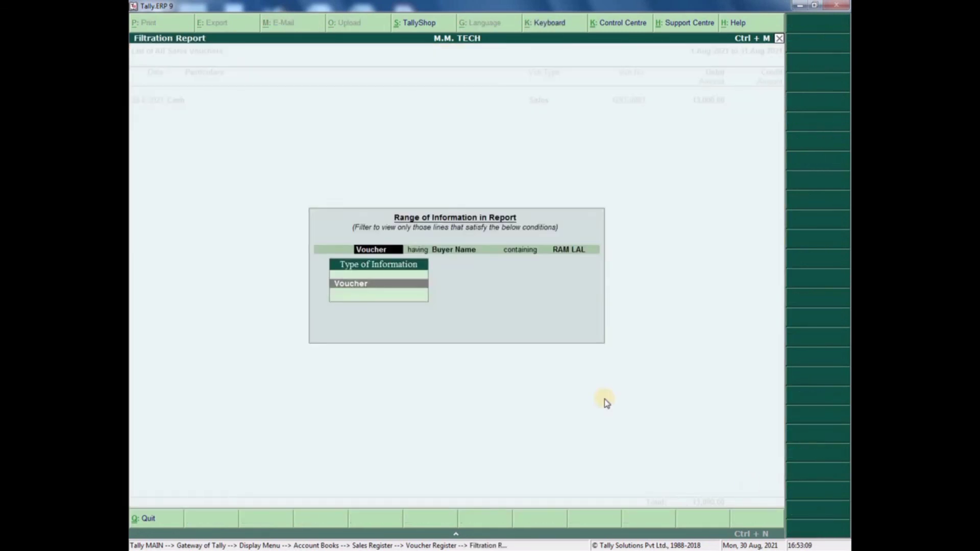
key(Return)
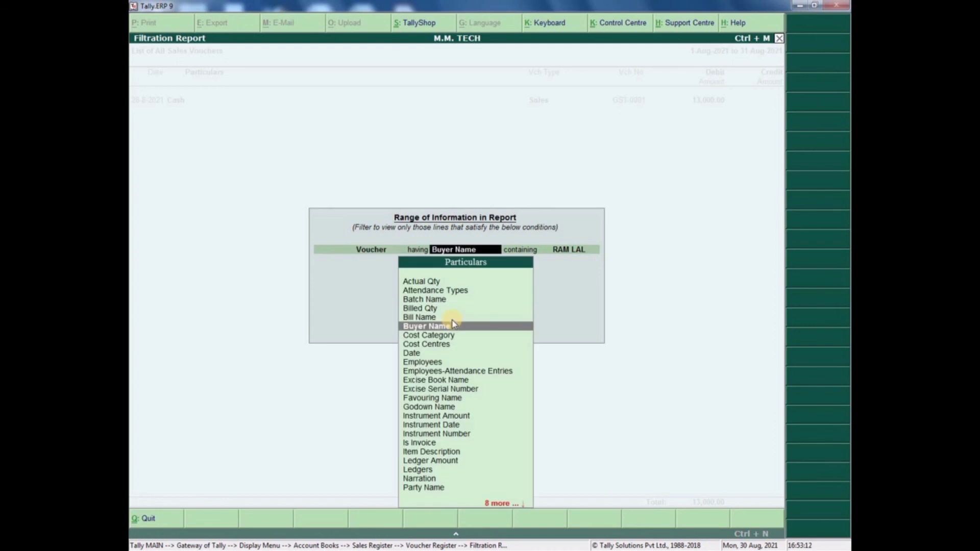
key(Return)
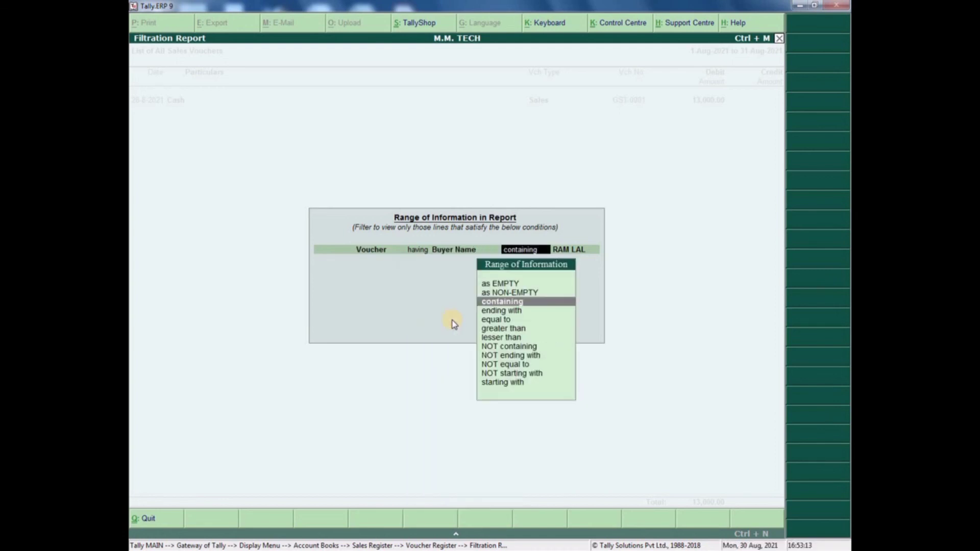
key(BackSpace)
key(Up)
key(Up)
key(Up)
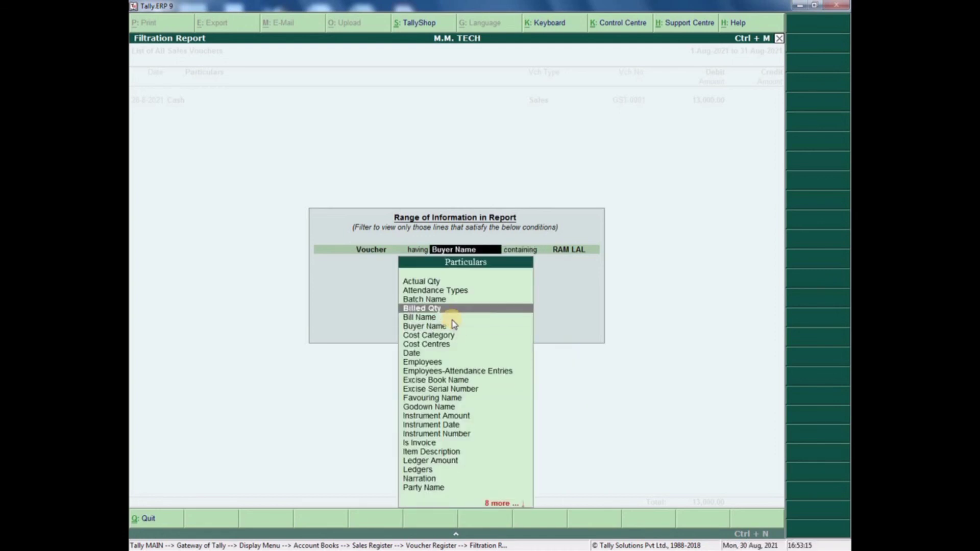
key(Return)
key(Return)
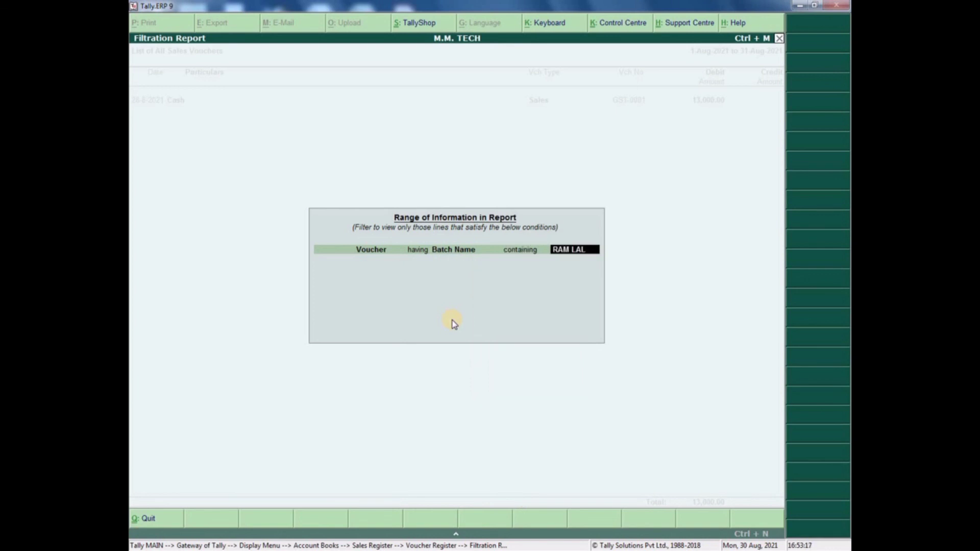
text(1010)
key(Return)
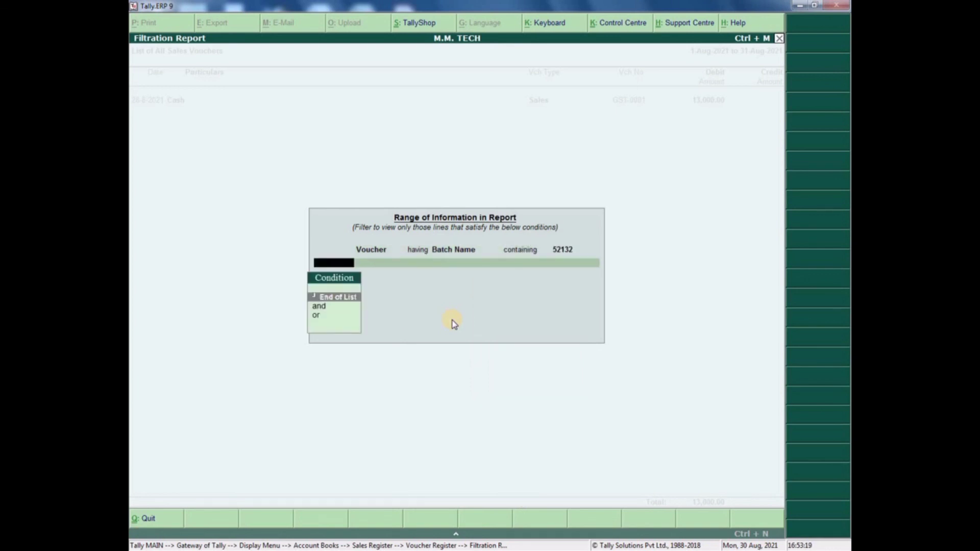
key(Return)
- Open and quit the filtered voucher, returning to the monthly Sales Register summary
key(Return)
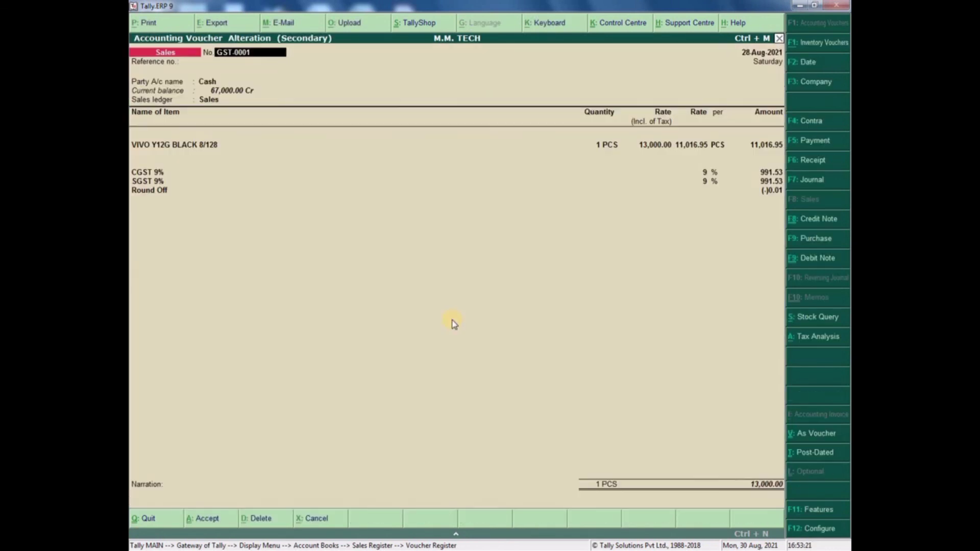
key(Escape)
key(Return)
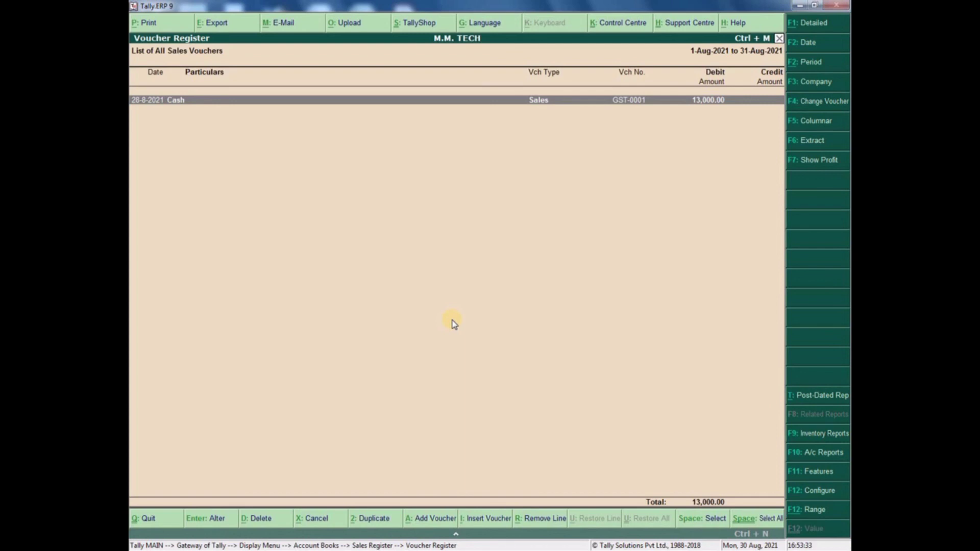
key(Escape)
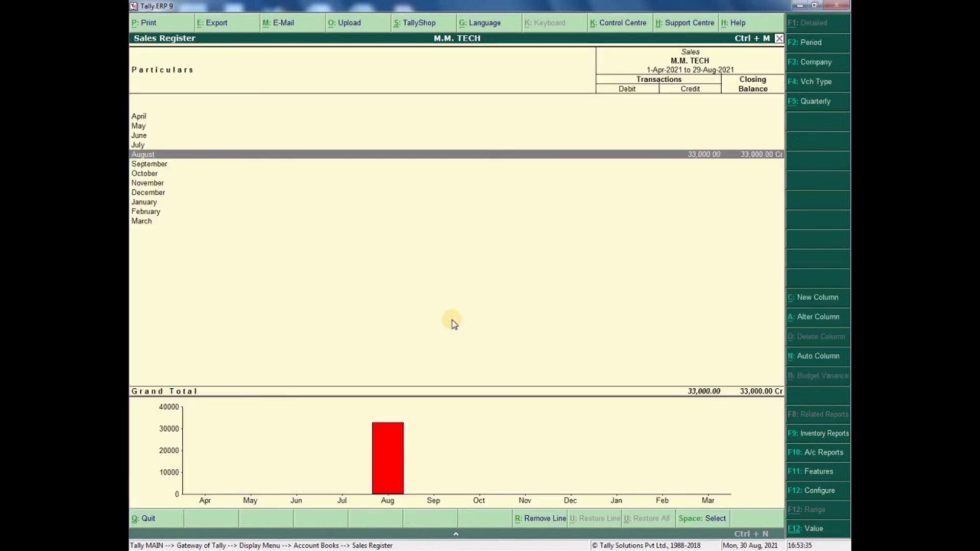